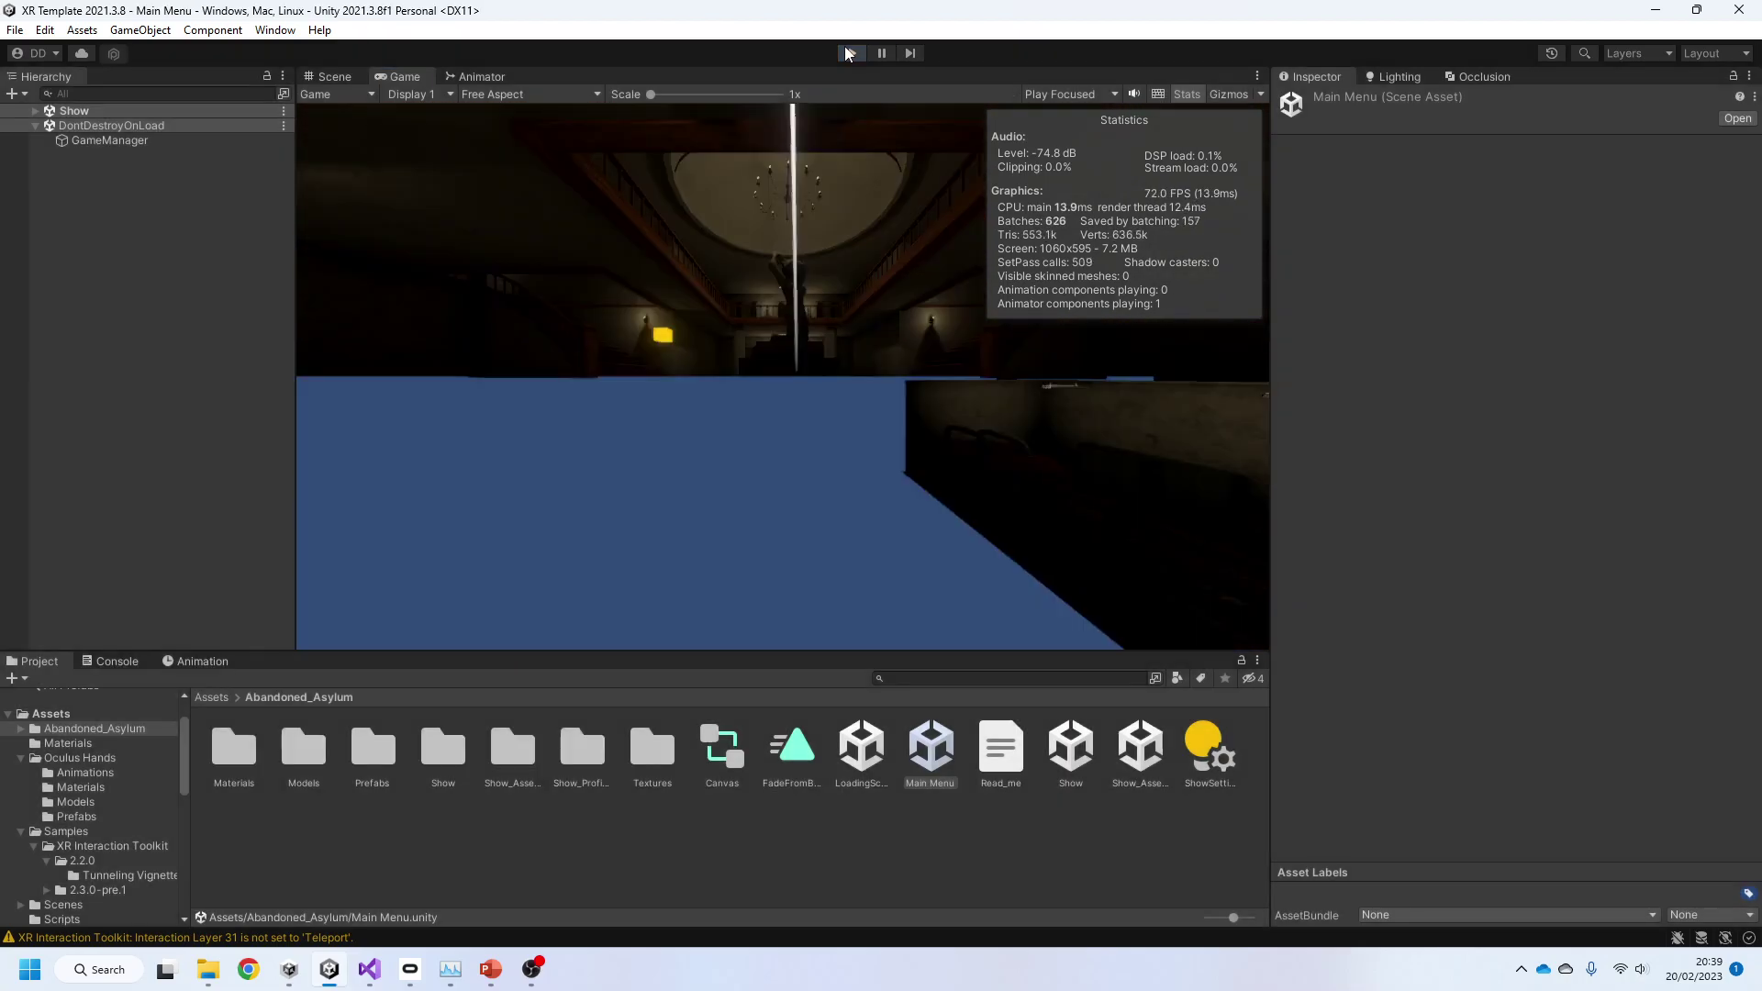
Step: Restart play mode from the Main Menu scene to test loading the asylum game, and stop it
click(848, 53)
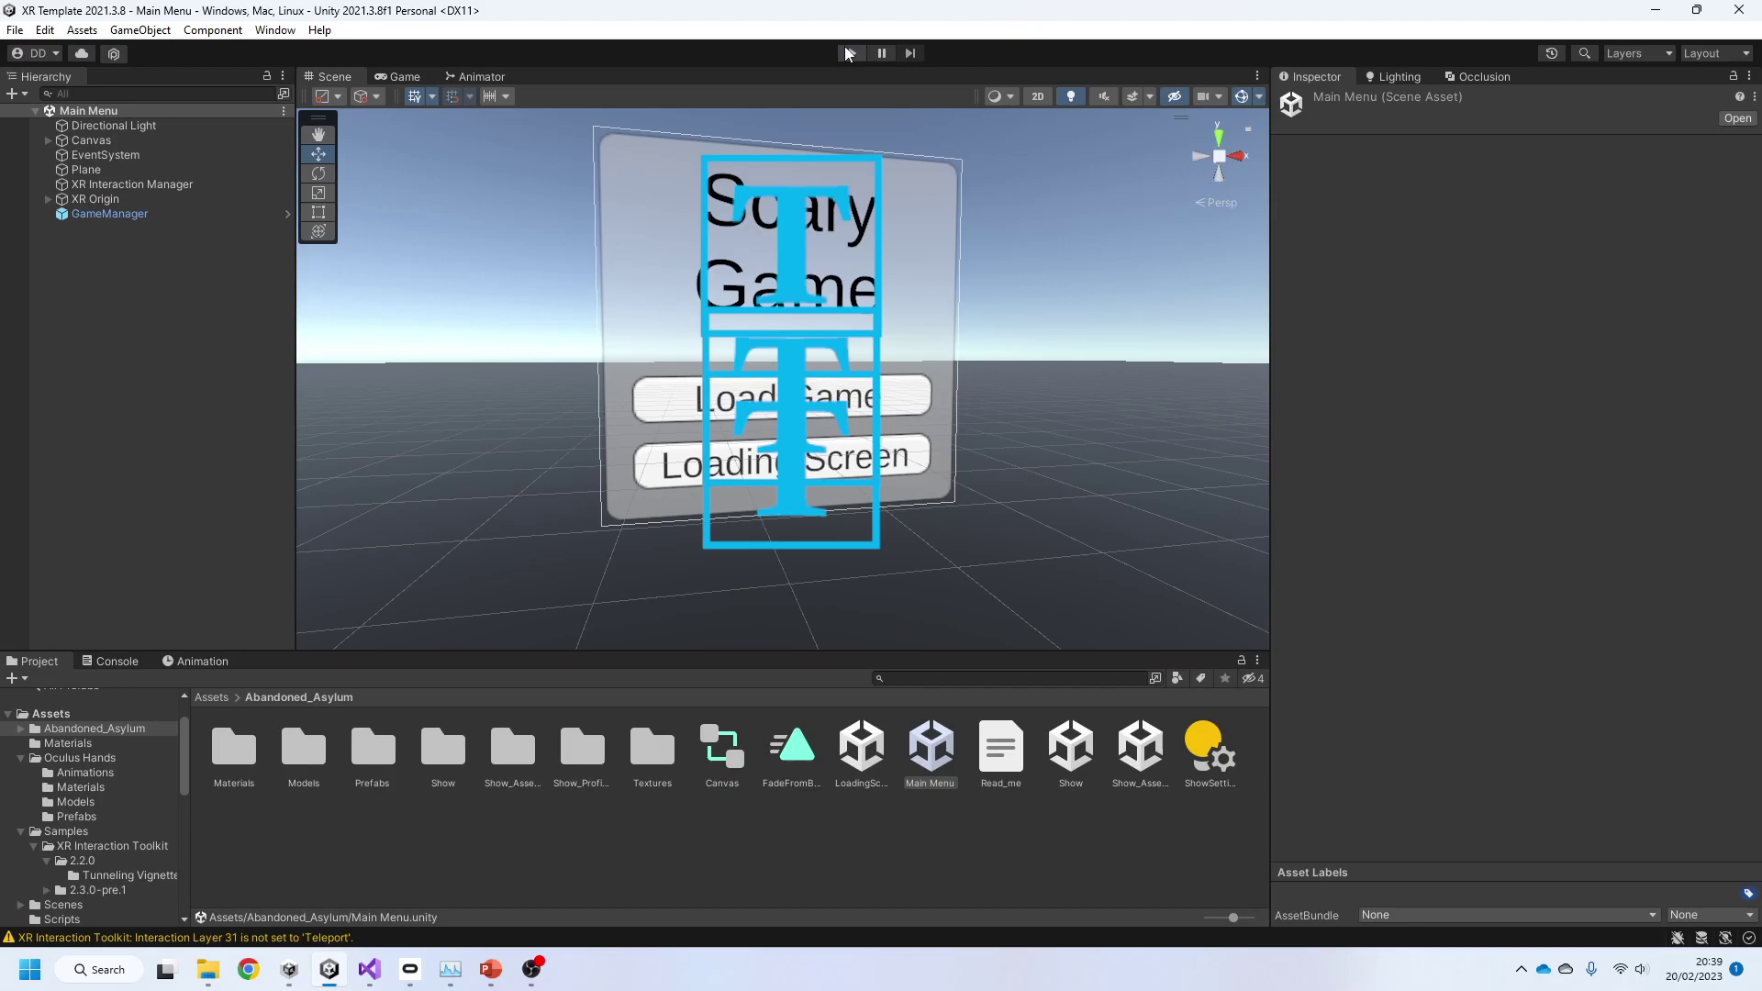
click(848, 53)
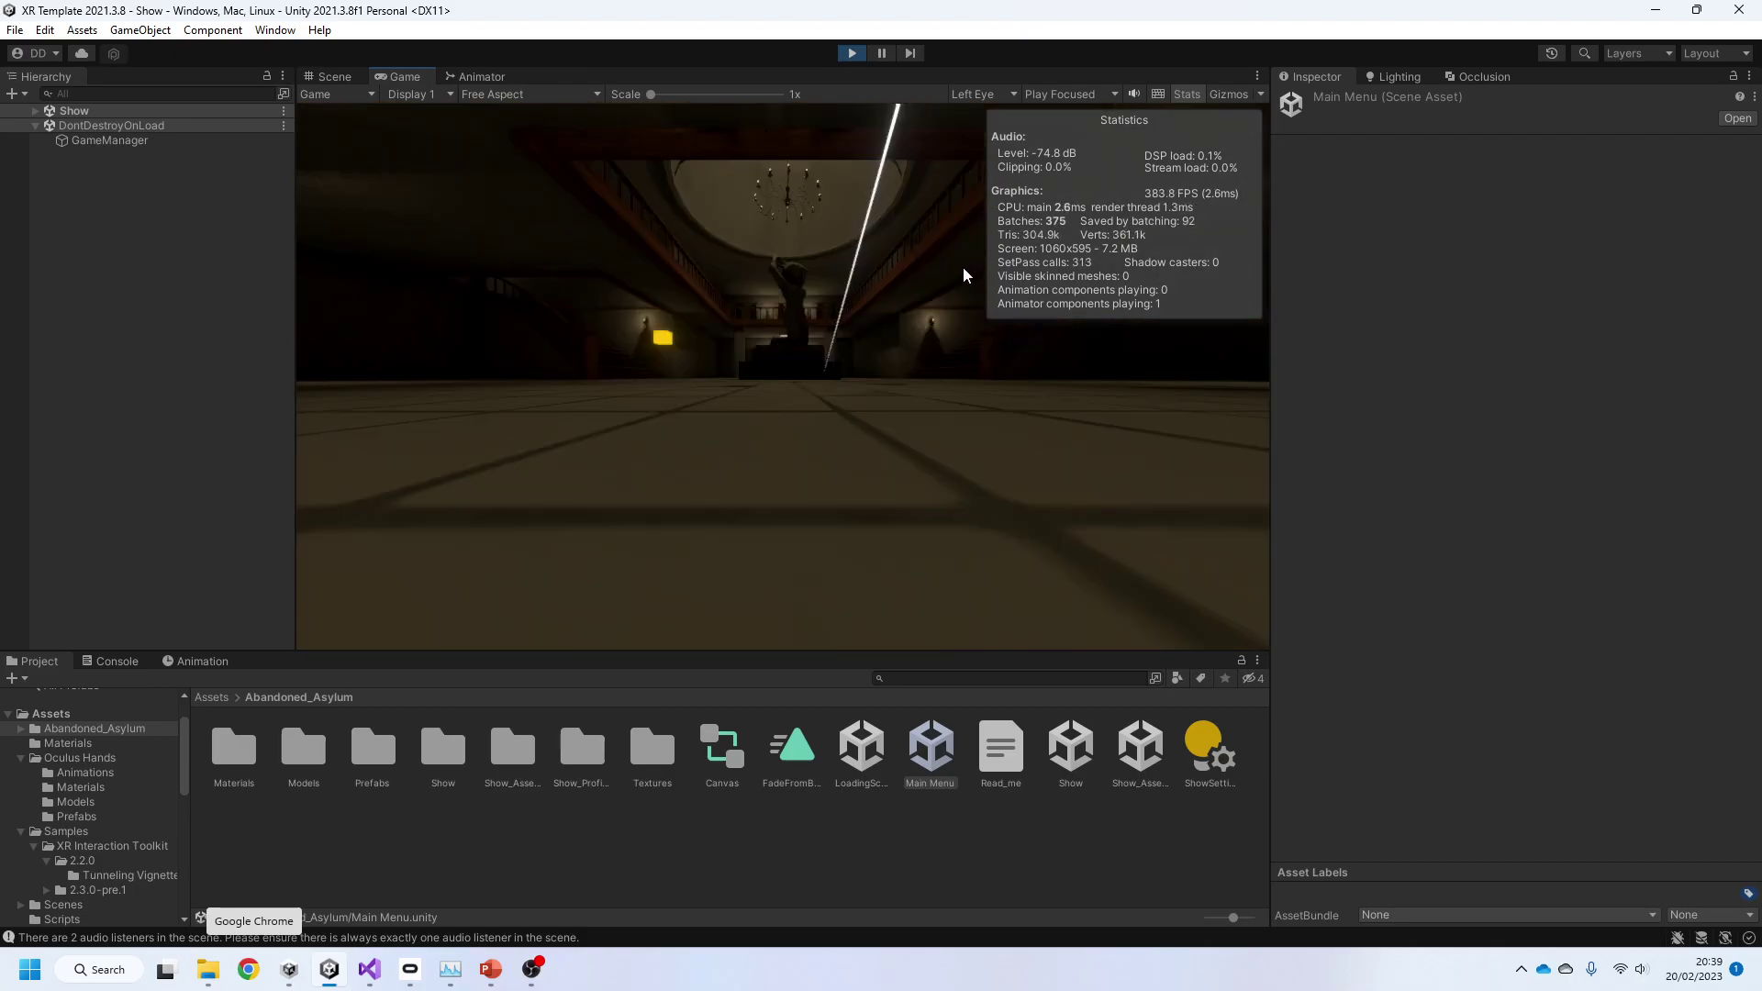
click(848, 54)
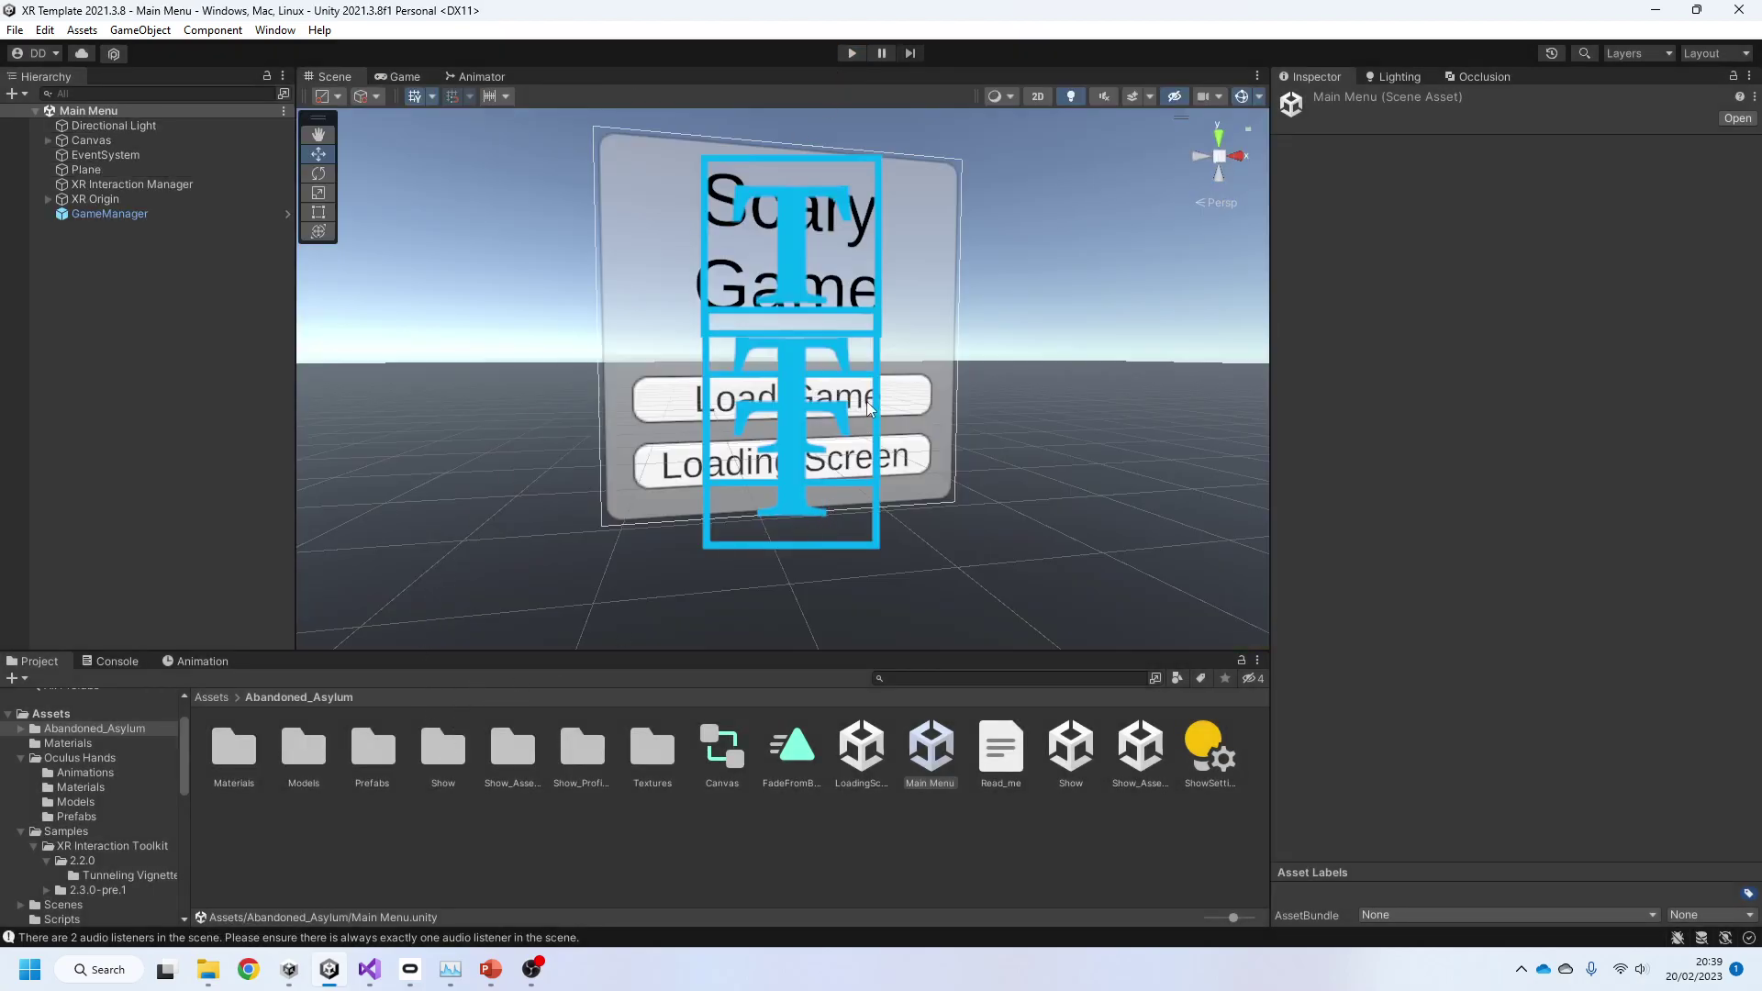
Step: Switch to PowerPoint, present the "Loading Screen Logic (New)" slide, and return to the Unity editor
click(371, 970)
click(489, 971)
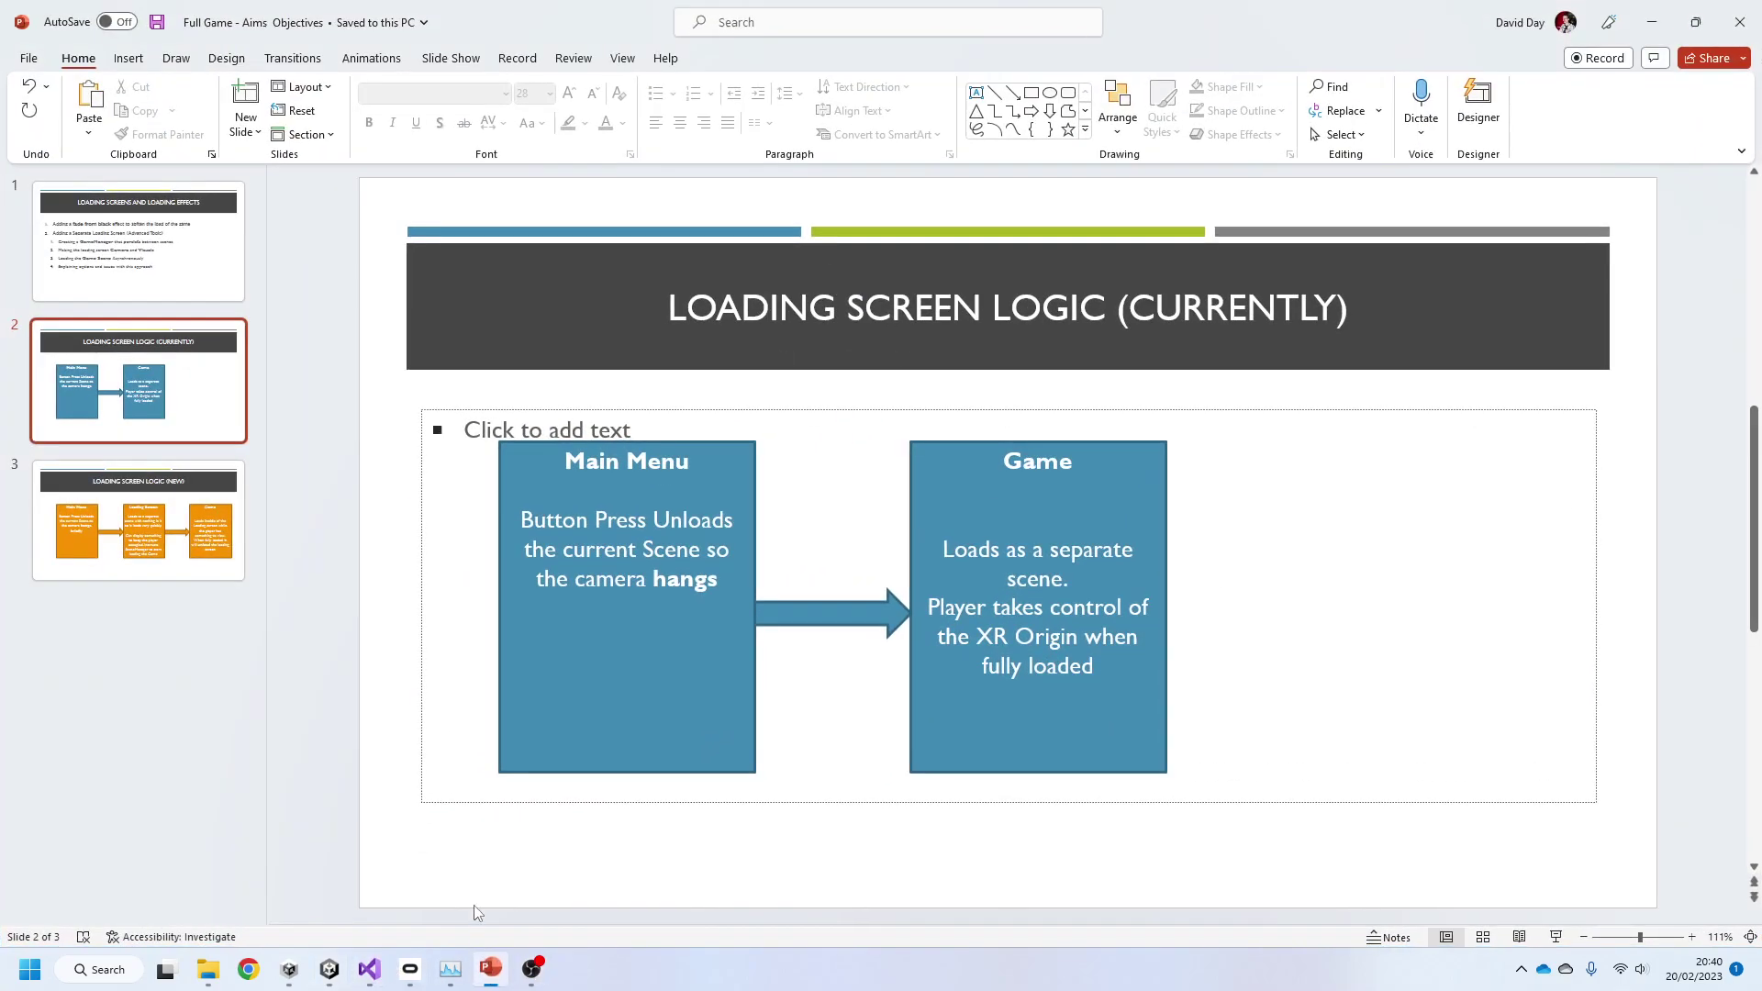
click(216, 567)
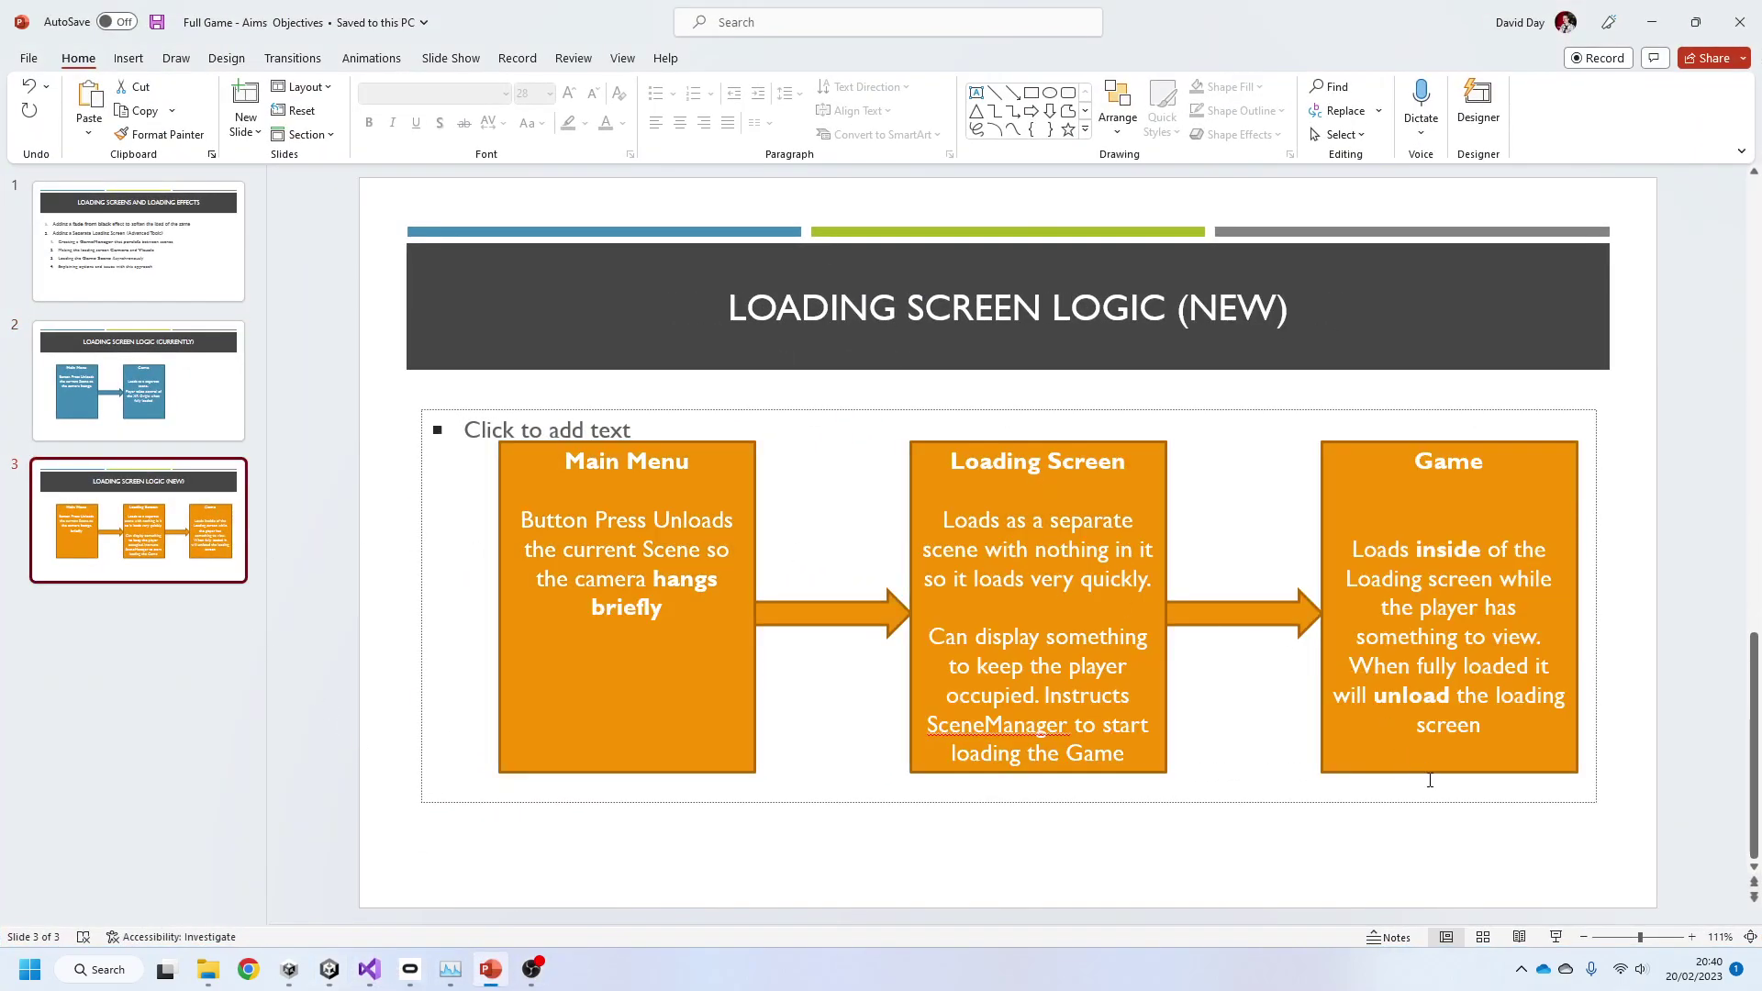
click(1557, 938)
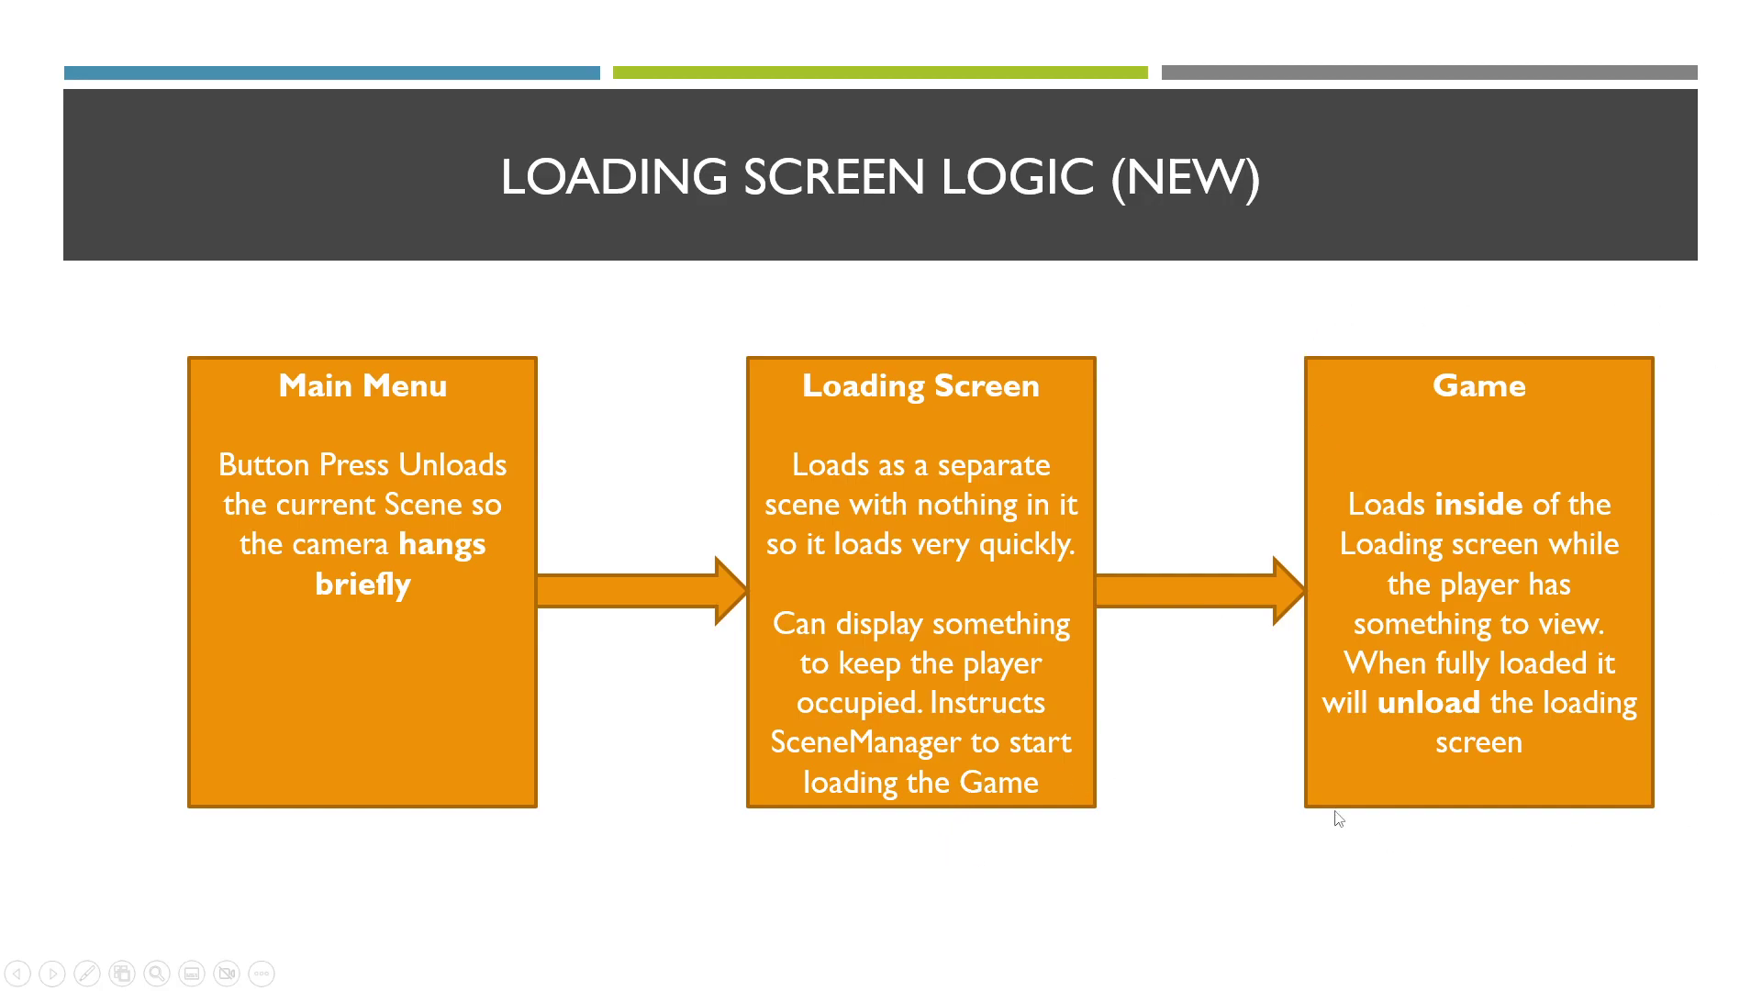
key(Escape)
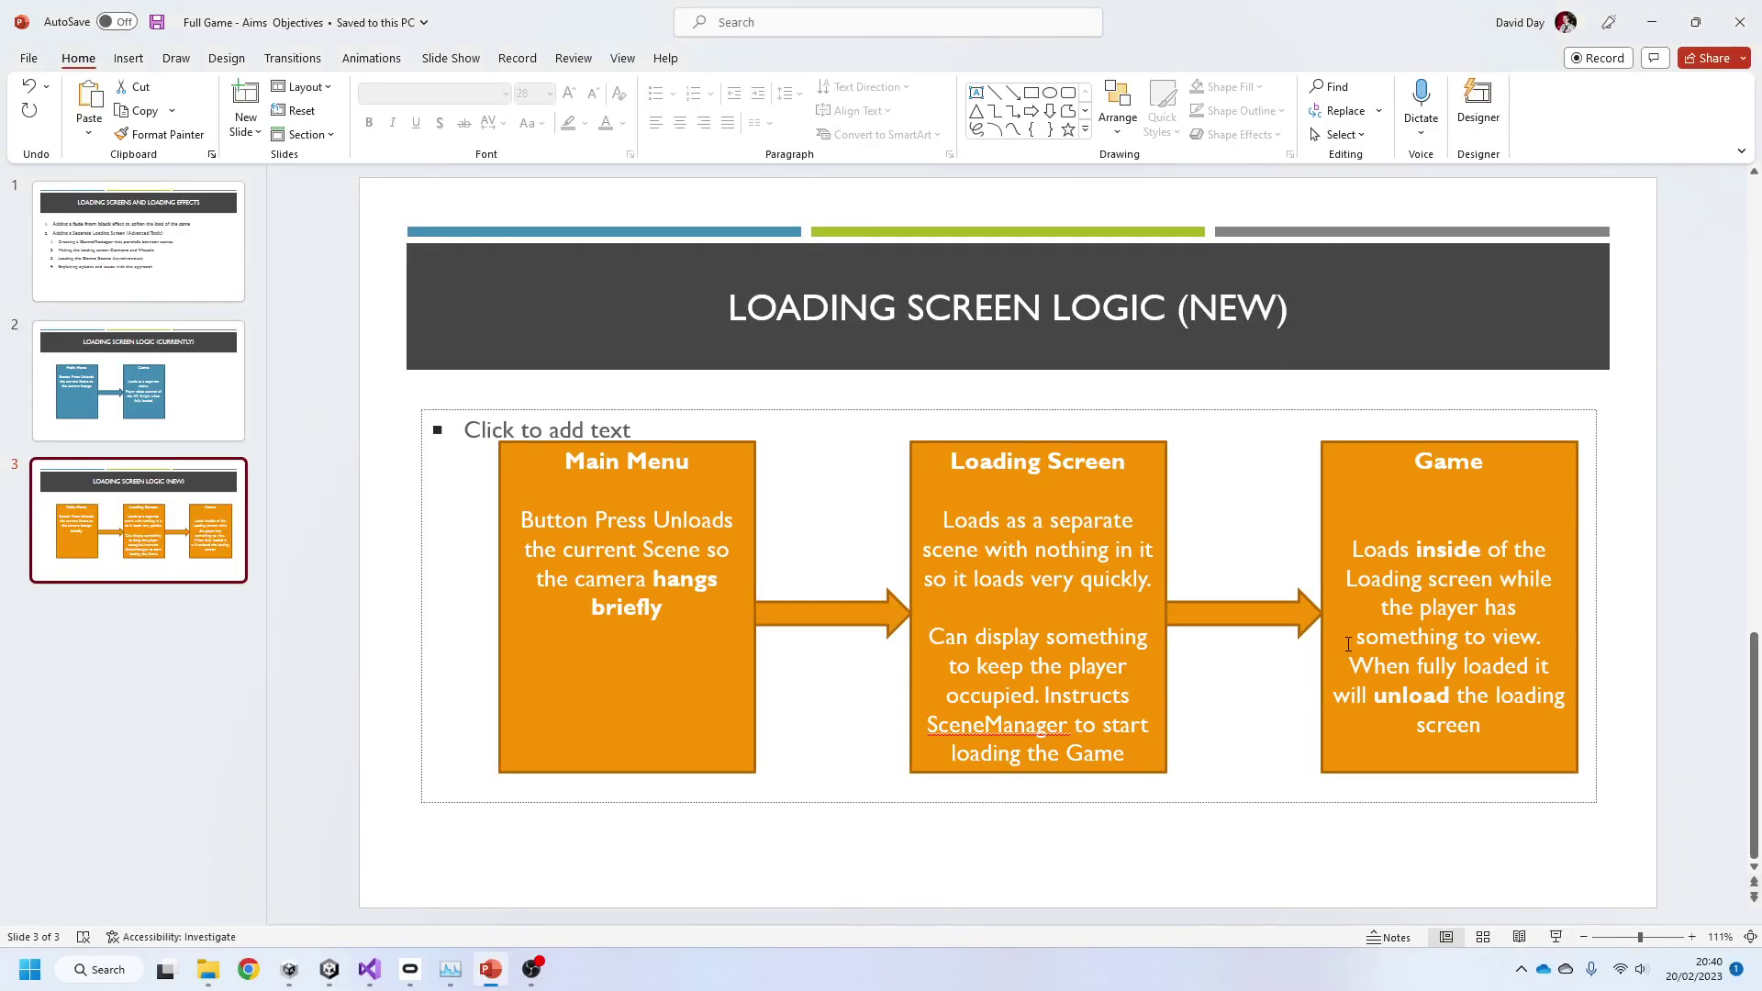
click(1669, 20)
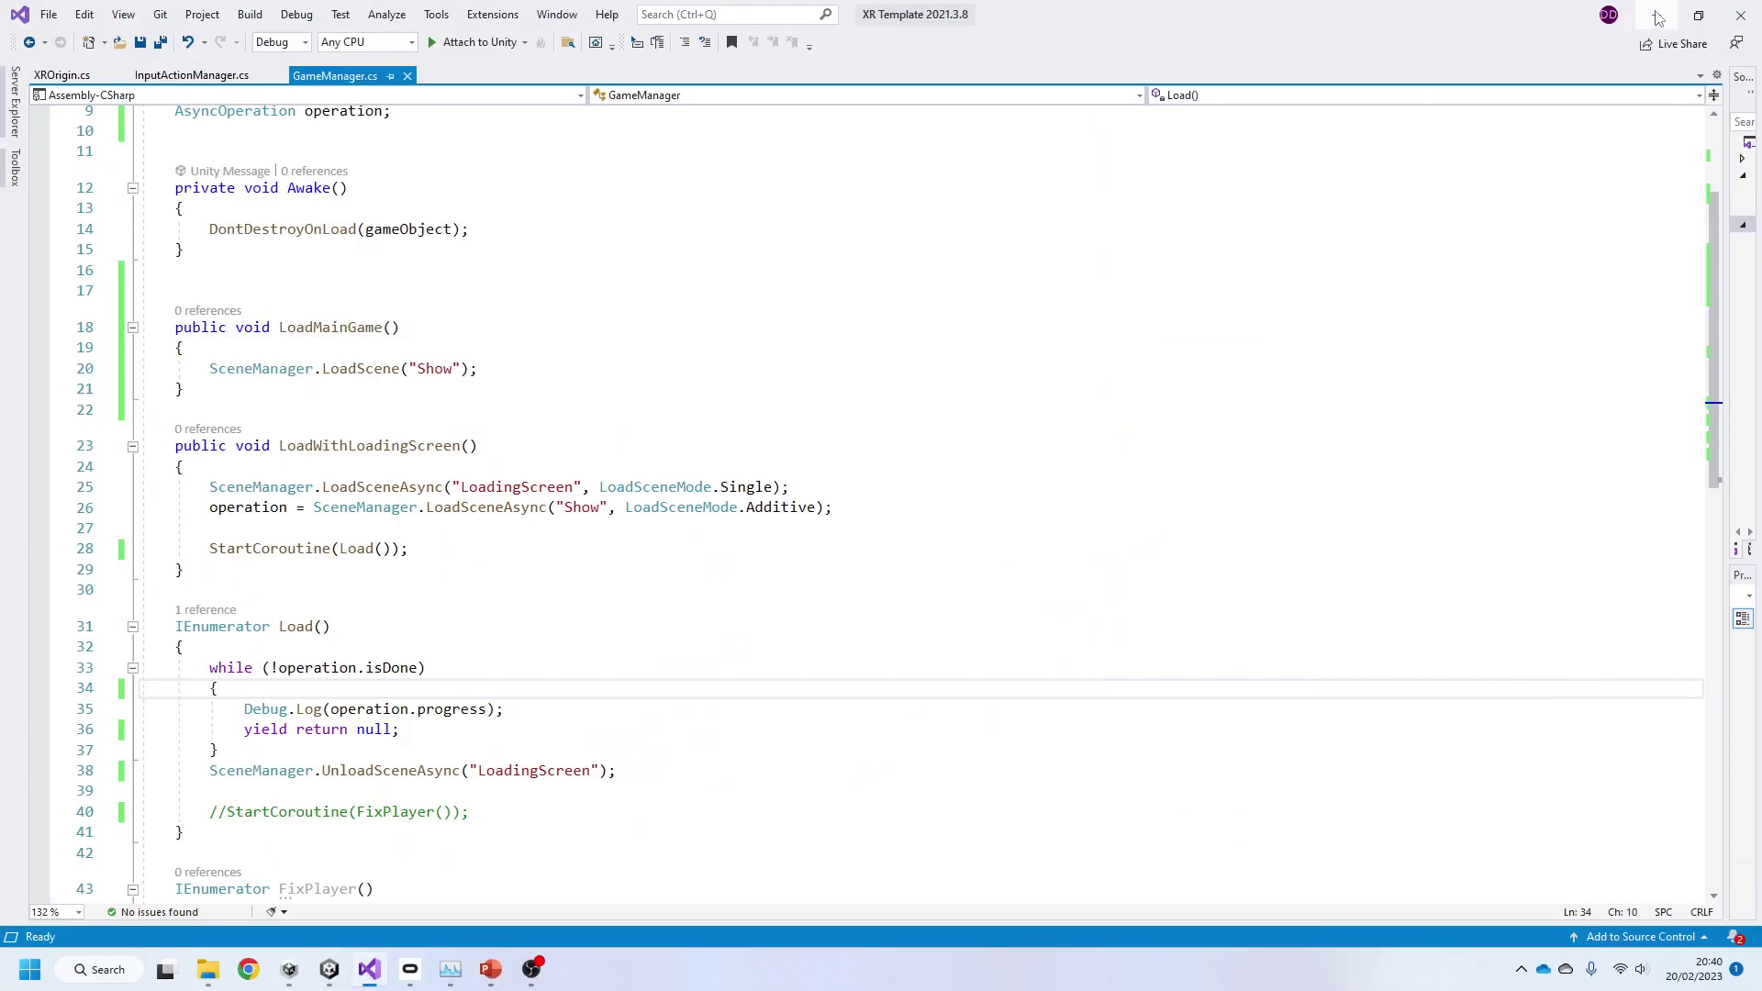
click(1658, 16)
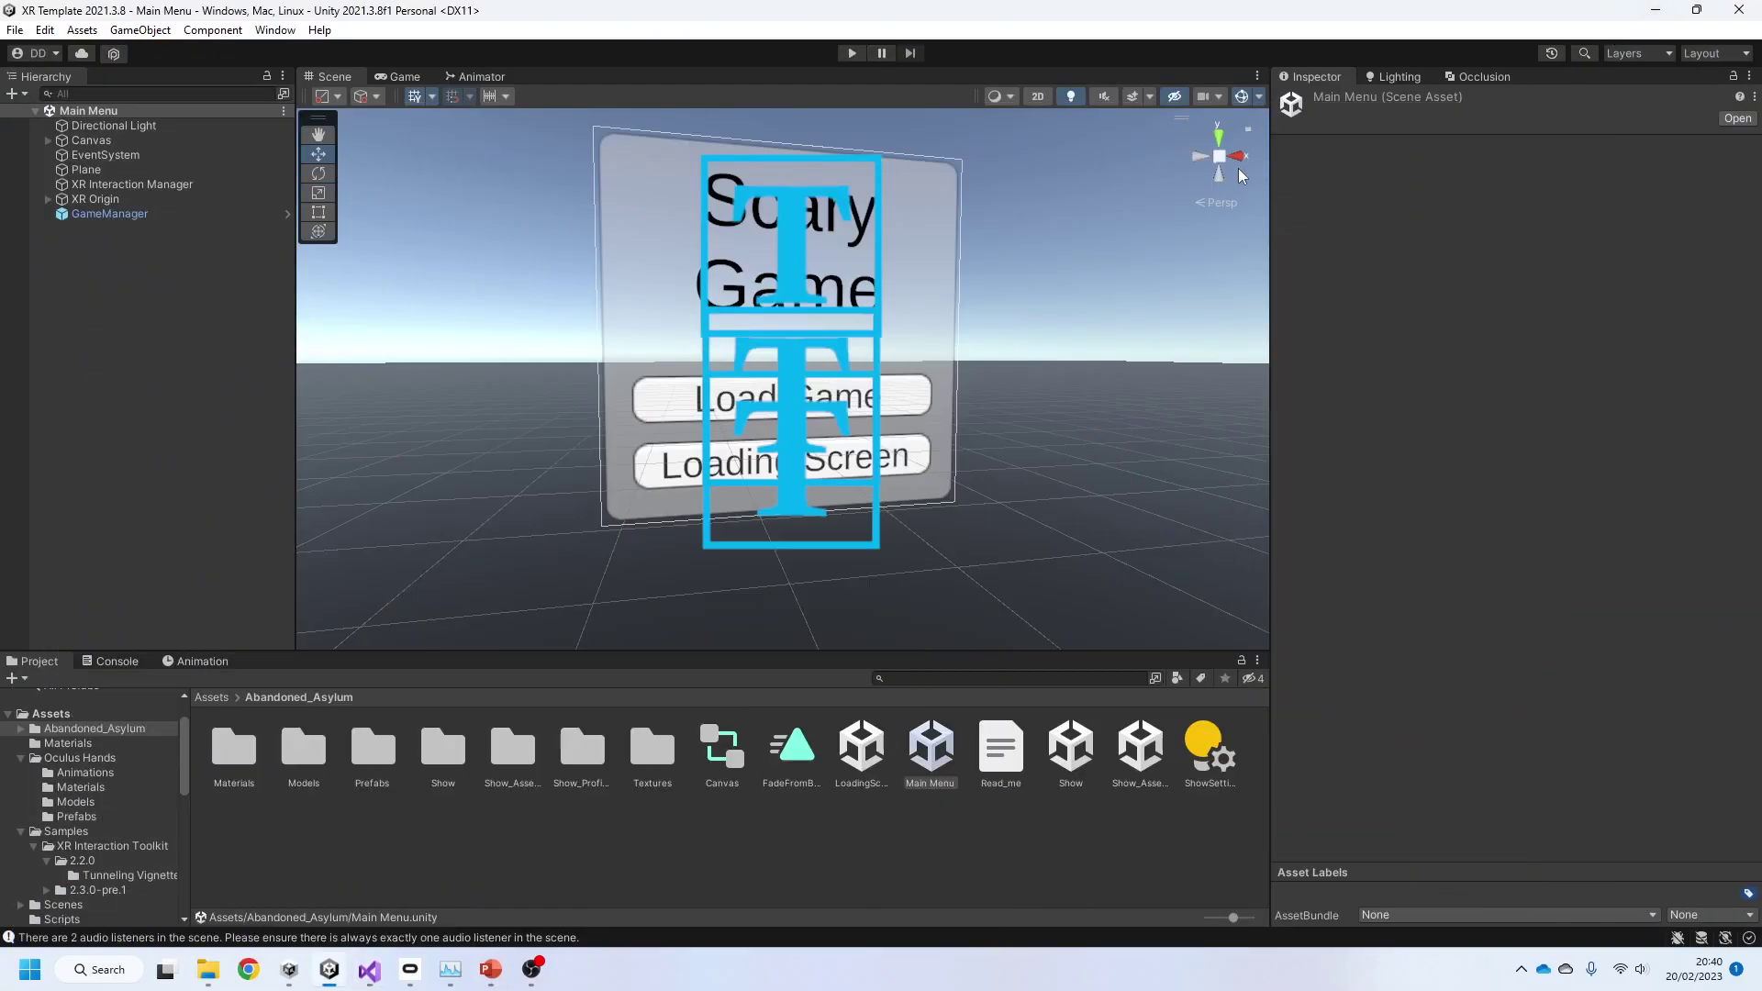
Step: Play-test the Main Menu scene through to the game and inspect the loaded Show scene's objects before ending the run
click(852, 52)
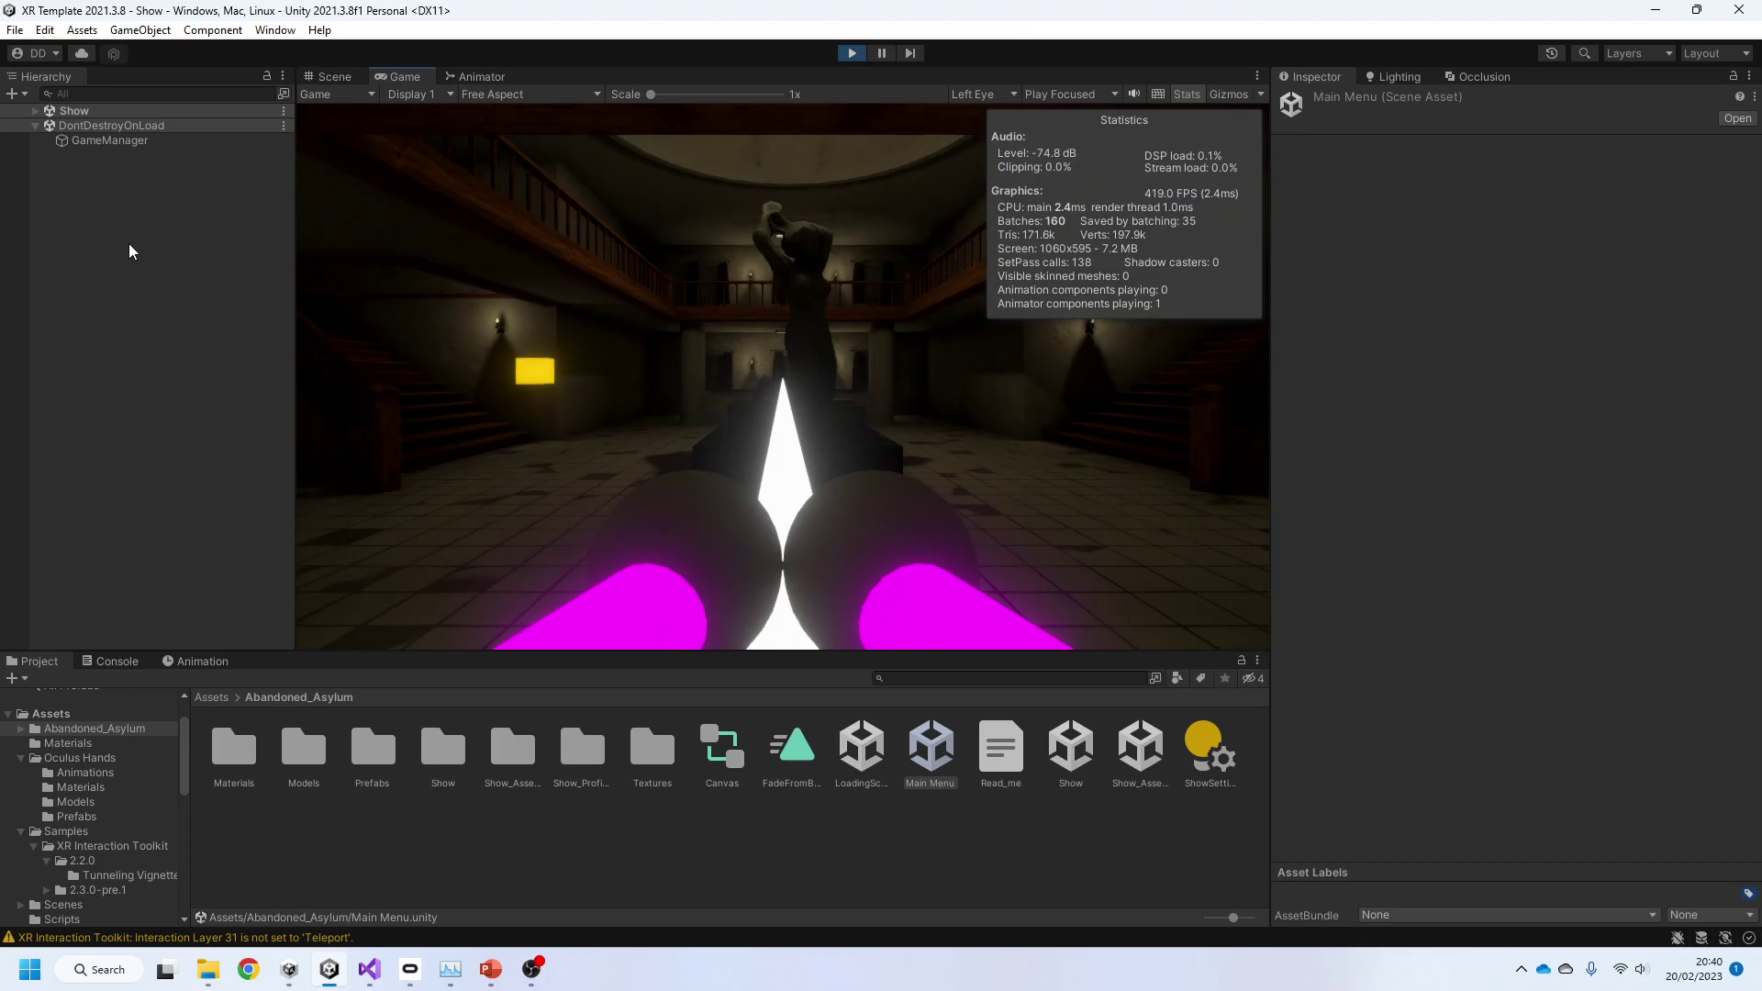
click(35, 111)
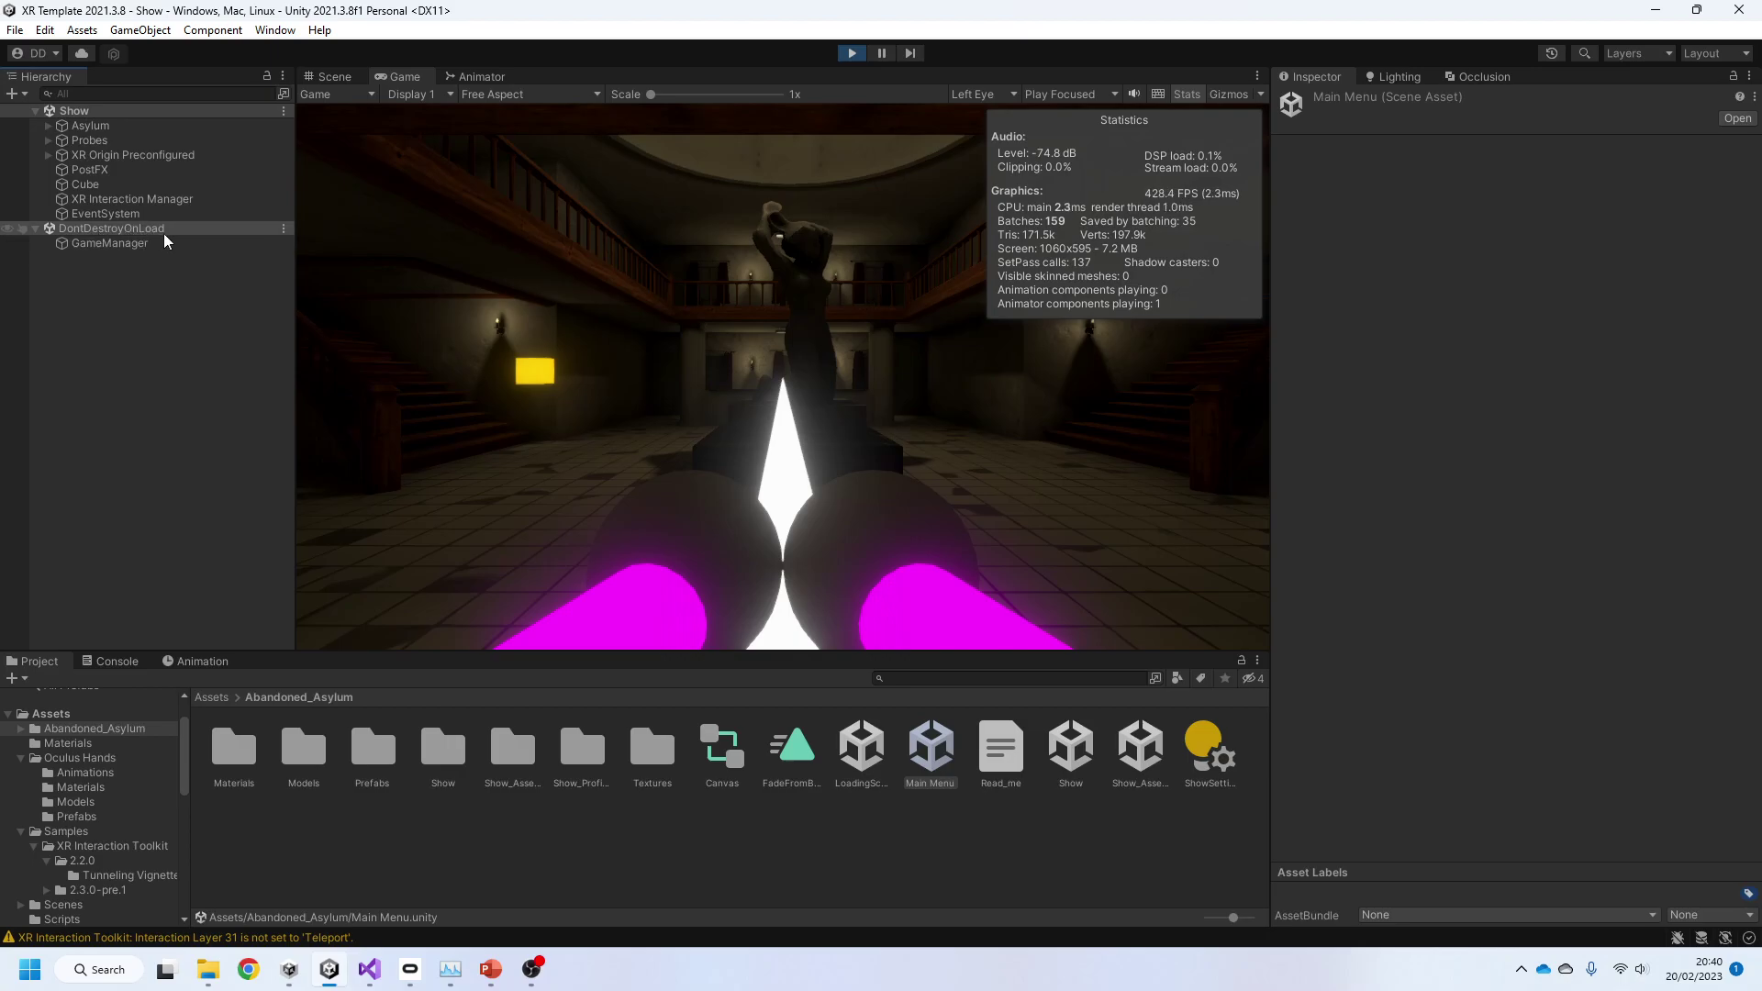
click(853, 53)
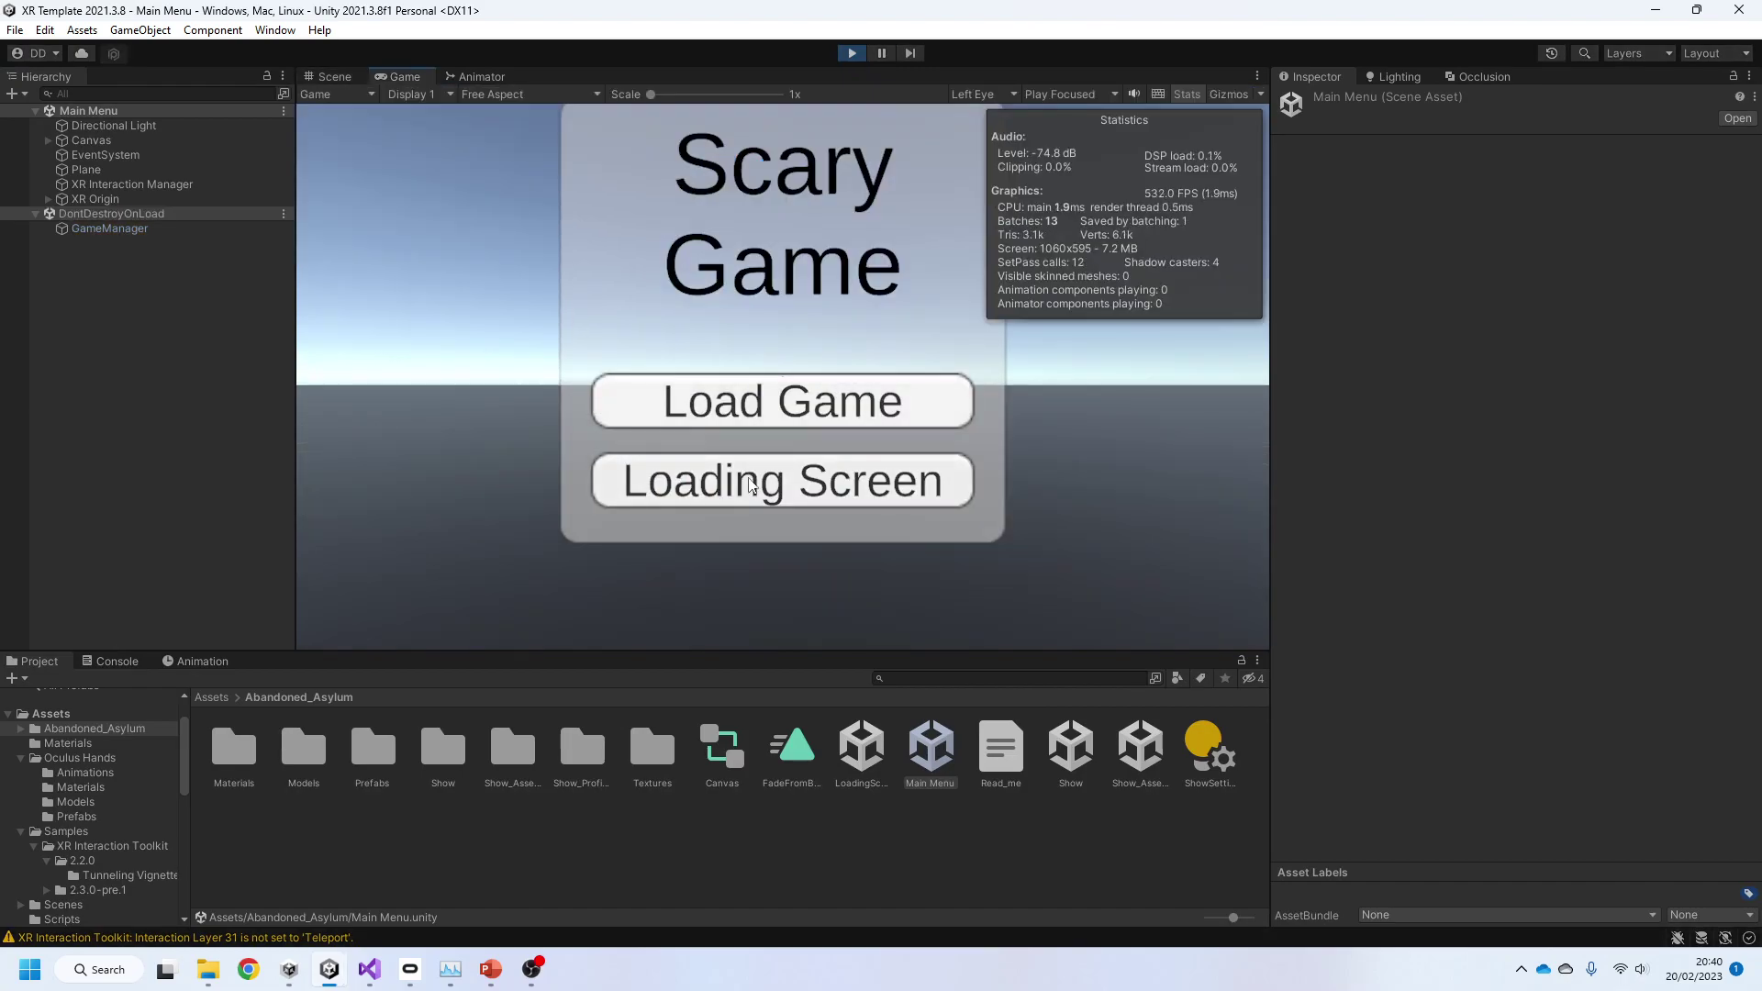
Step: Load the game through the menu's Loading Screen option, inspect the Show scene's objects, and end the run
click(691, 489)
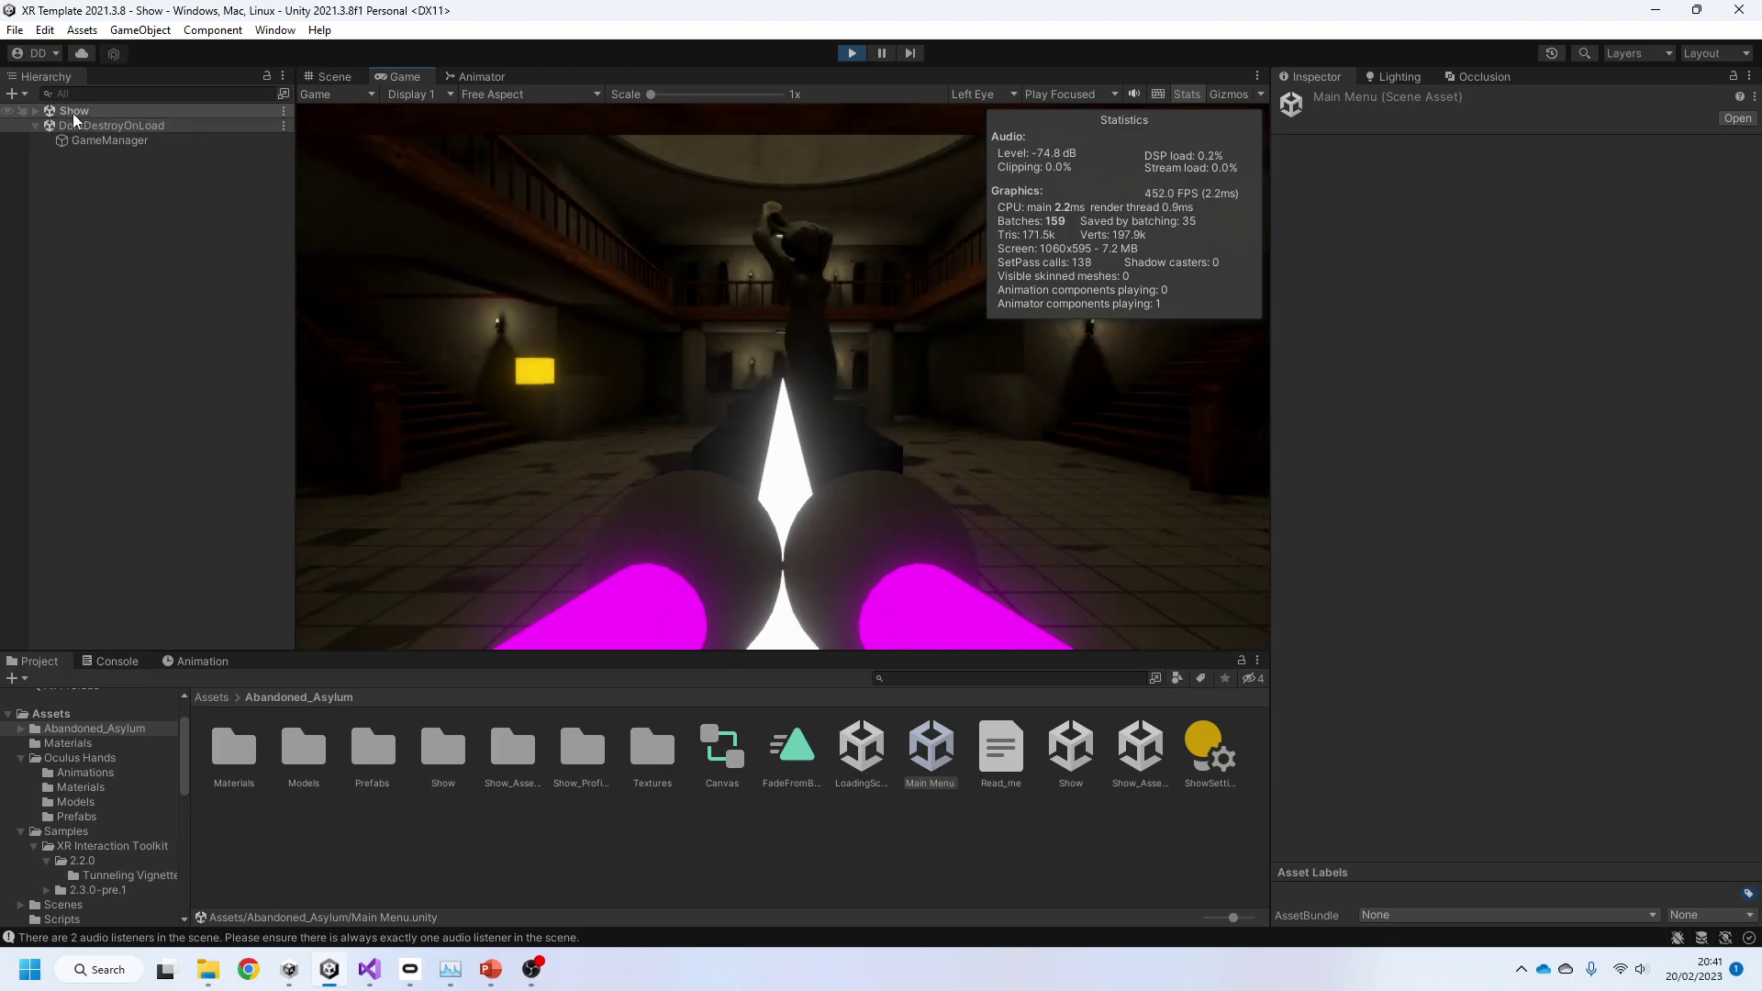
click(35, 111)
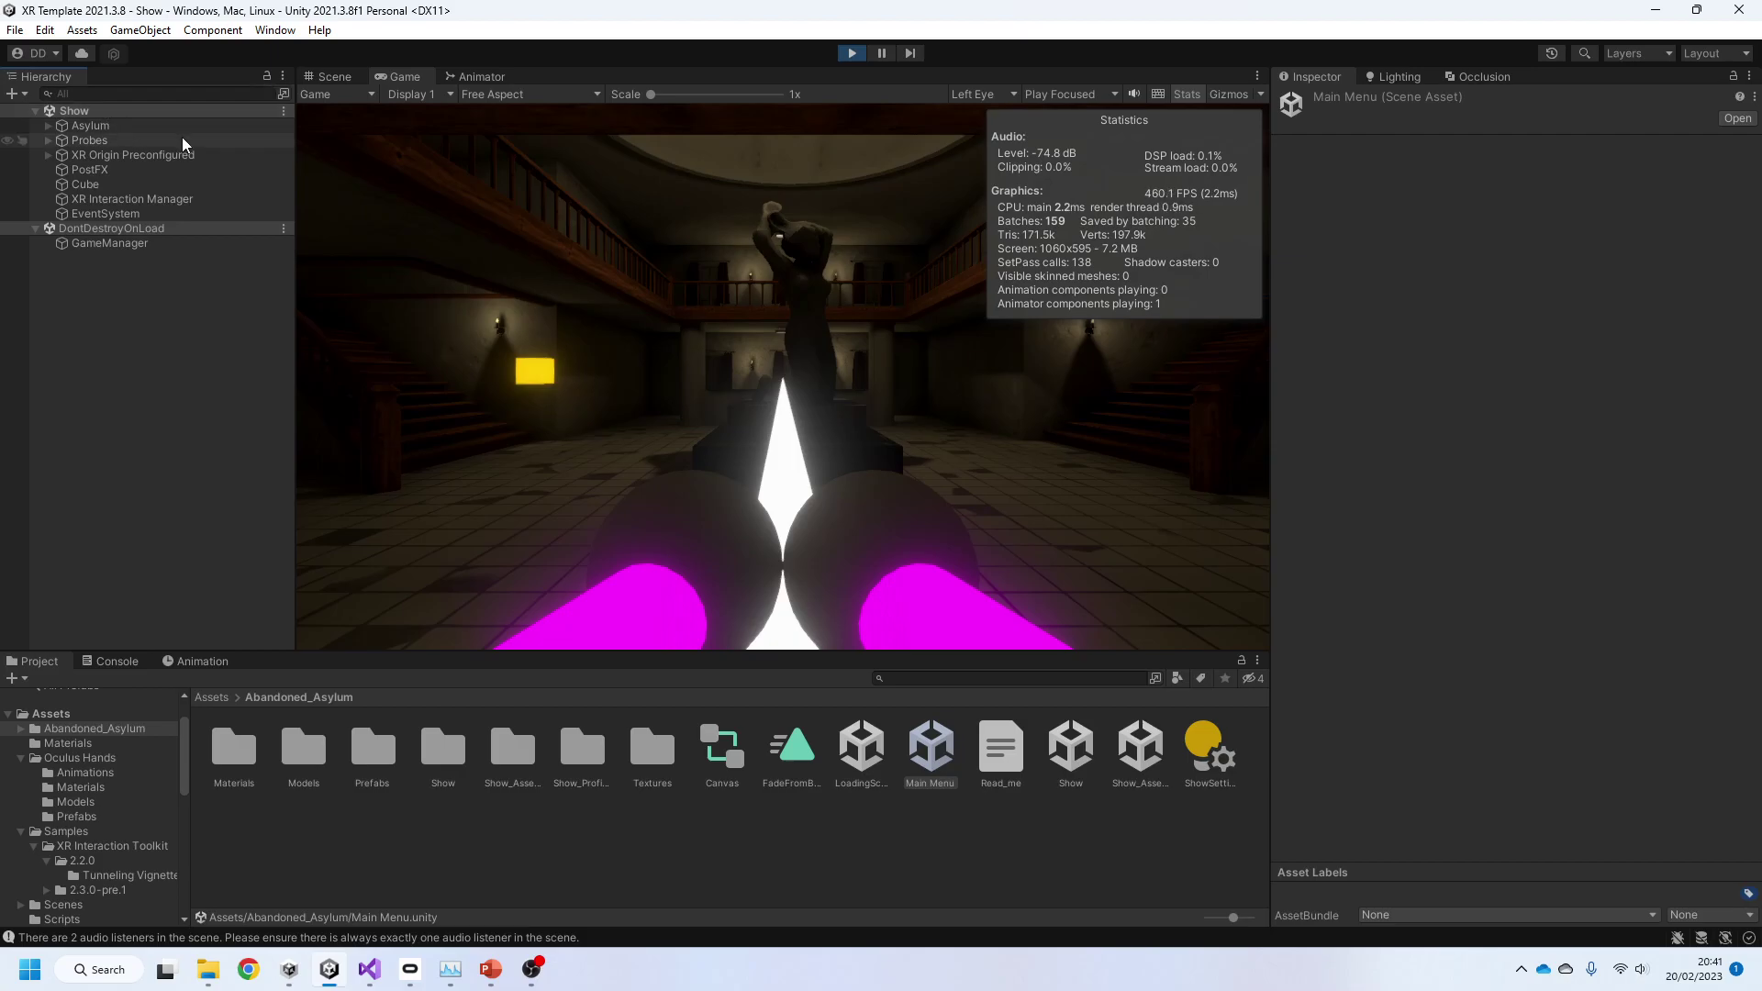
click(853, 52)
Step: Rerun the game through the Loading Screen option with the statistics overlay hidden, and stop play mode
click(855, 52)
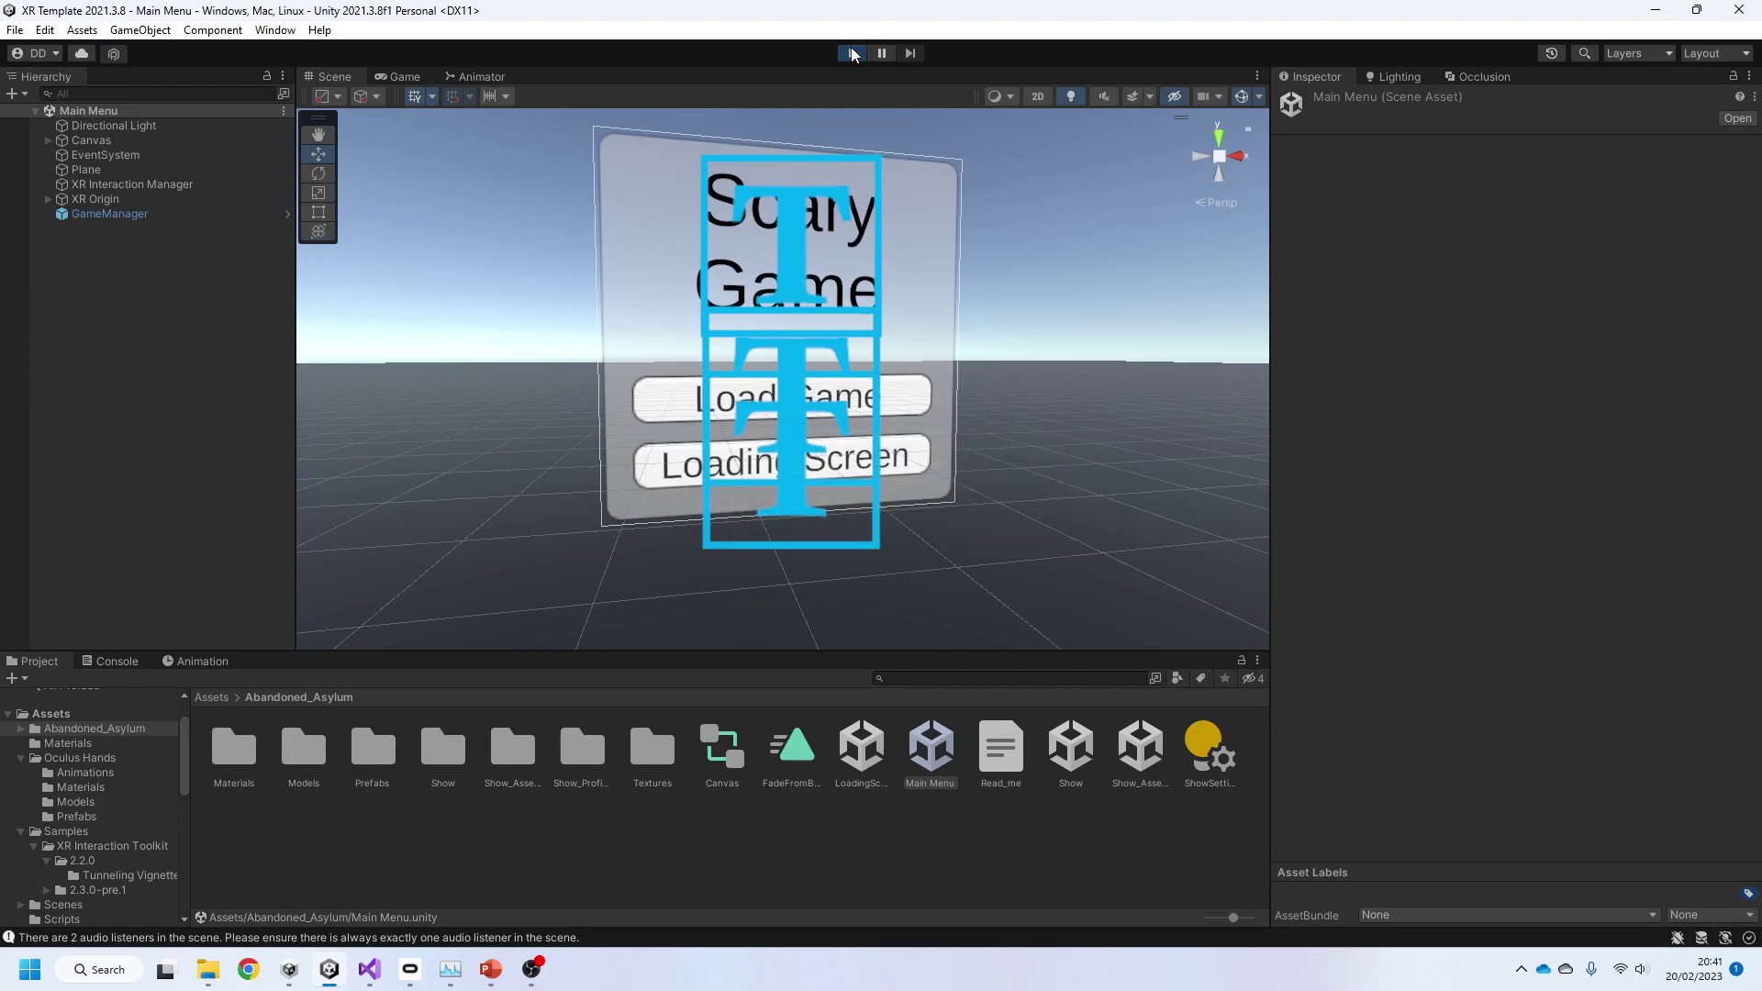
click(708, 487)
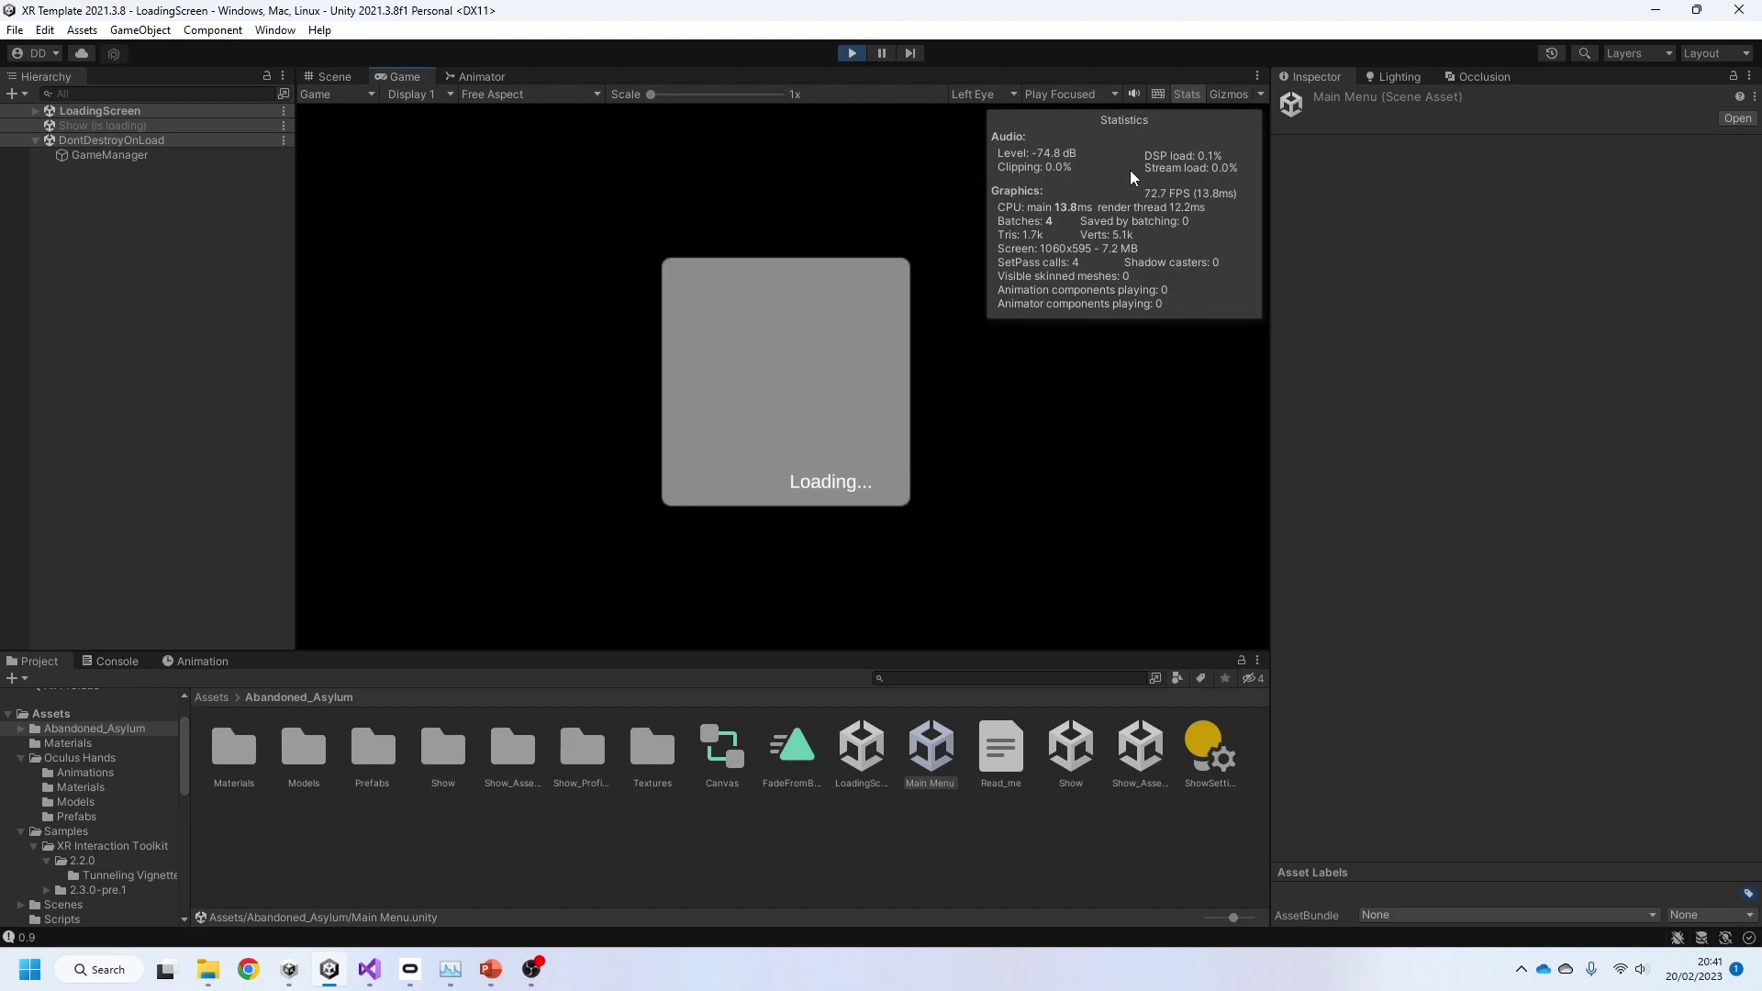
click(1194, 95)
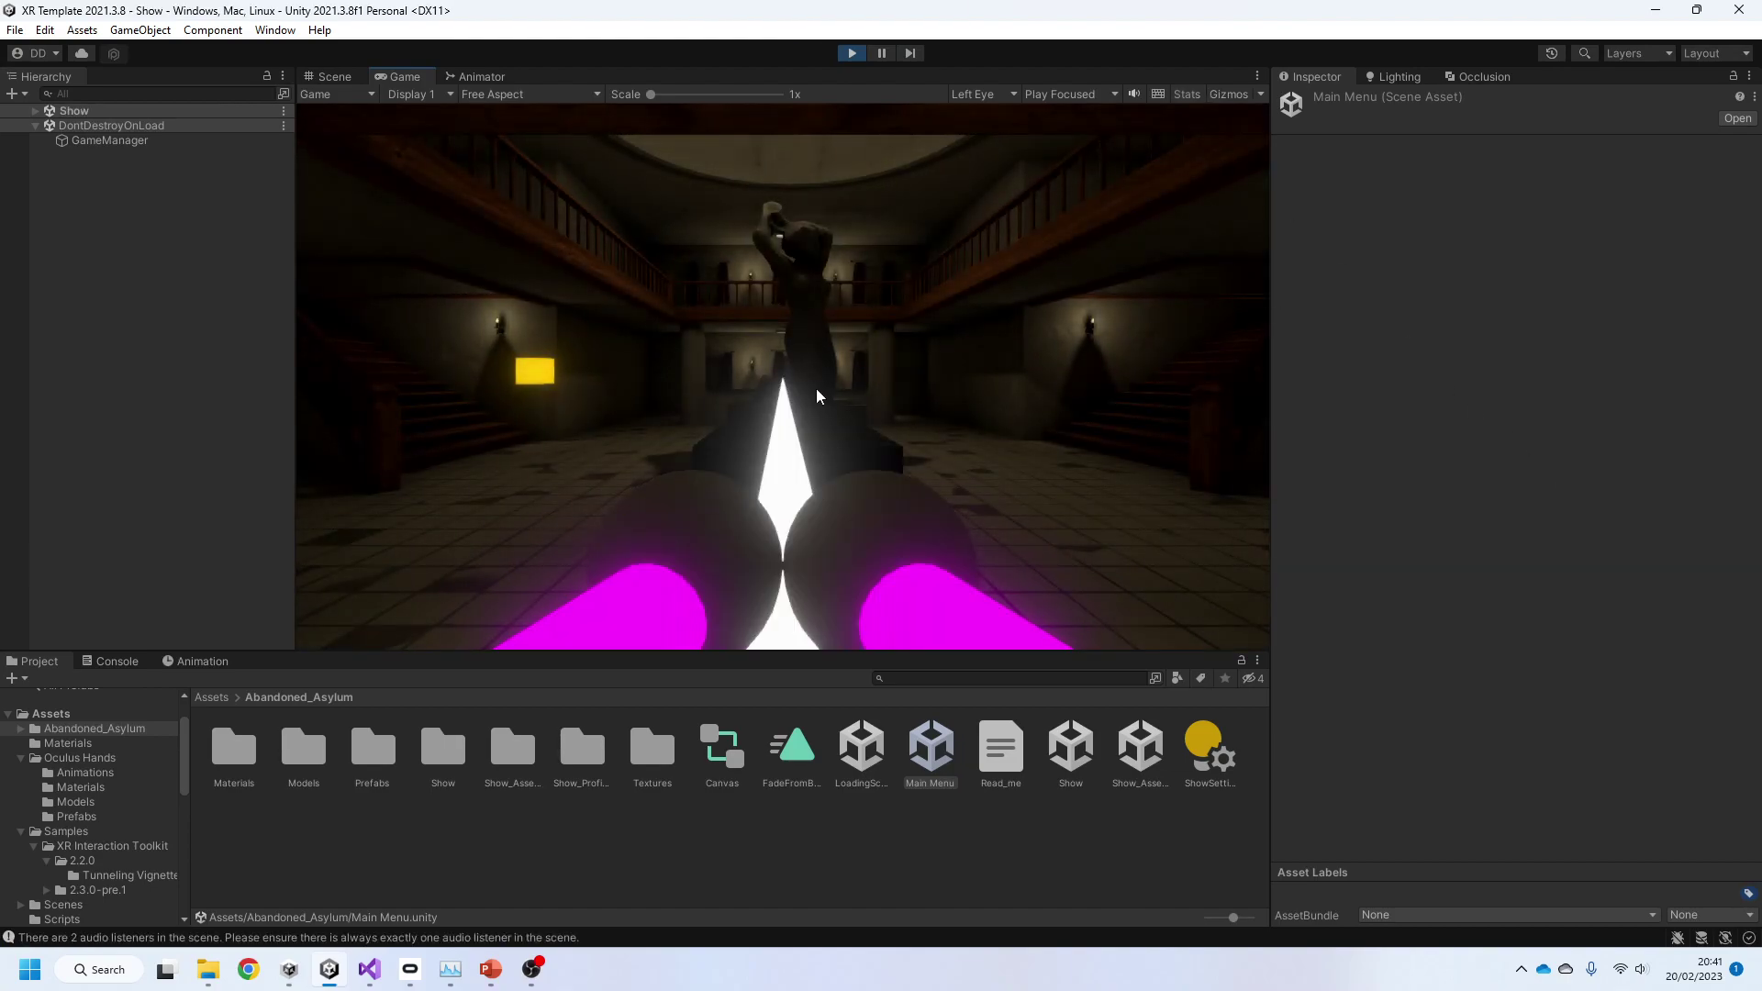
click(855, 52)
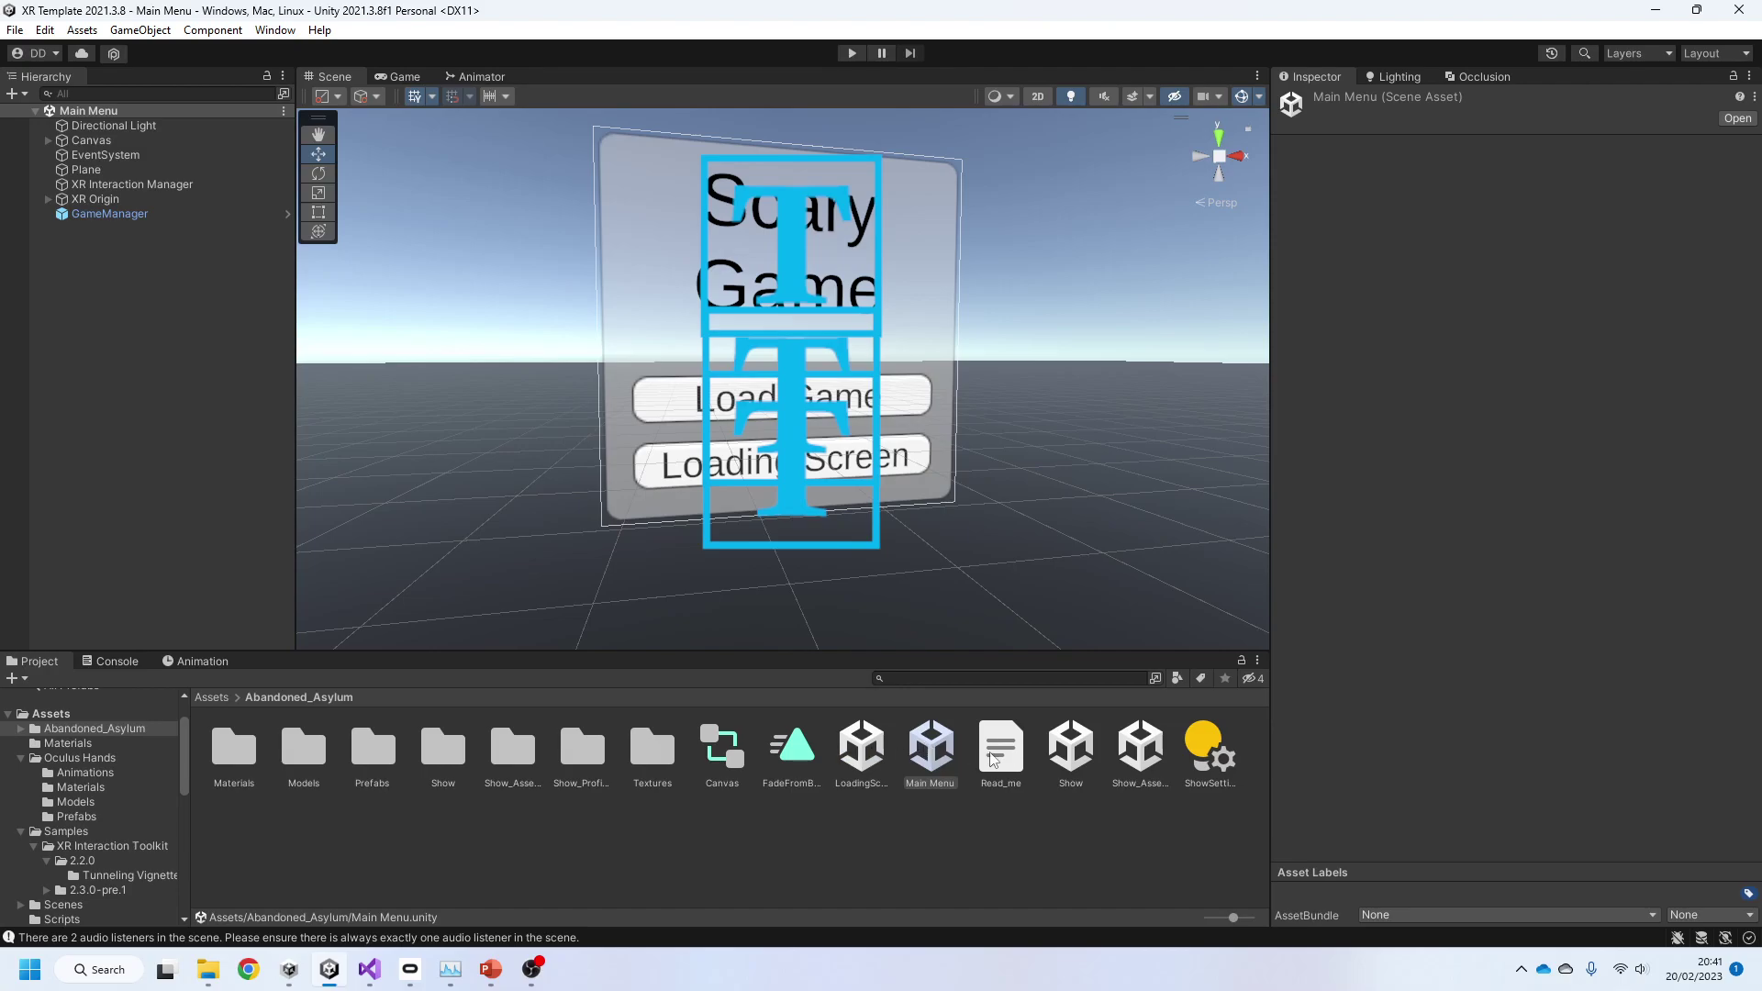
Step: Open the Show scene and select the Main Camera under XR Origin Preconfigured's CameraOffset
double_click(1071, 751)
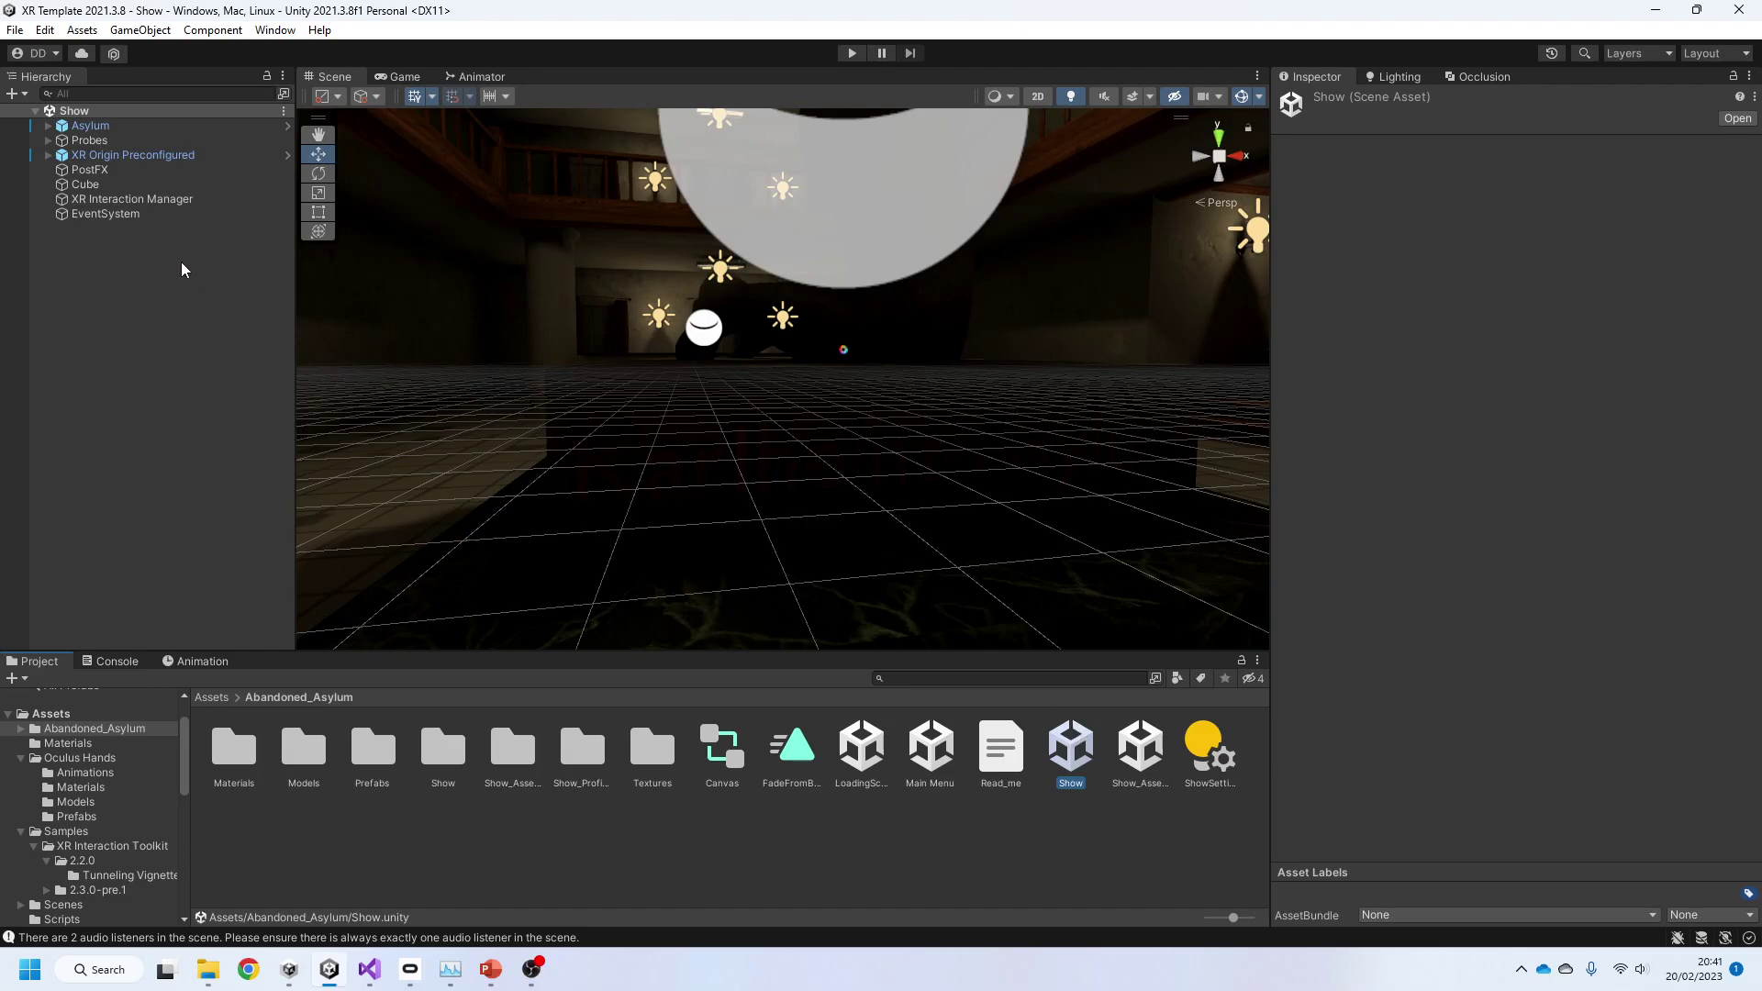
click(49, 156)
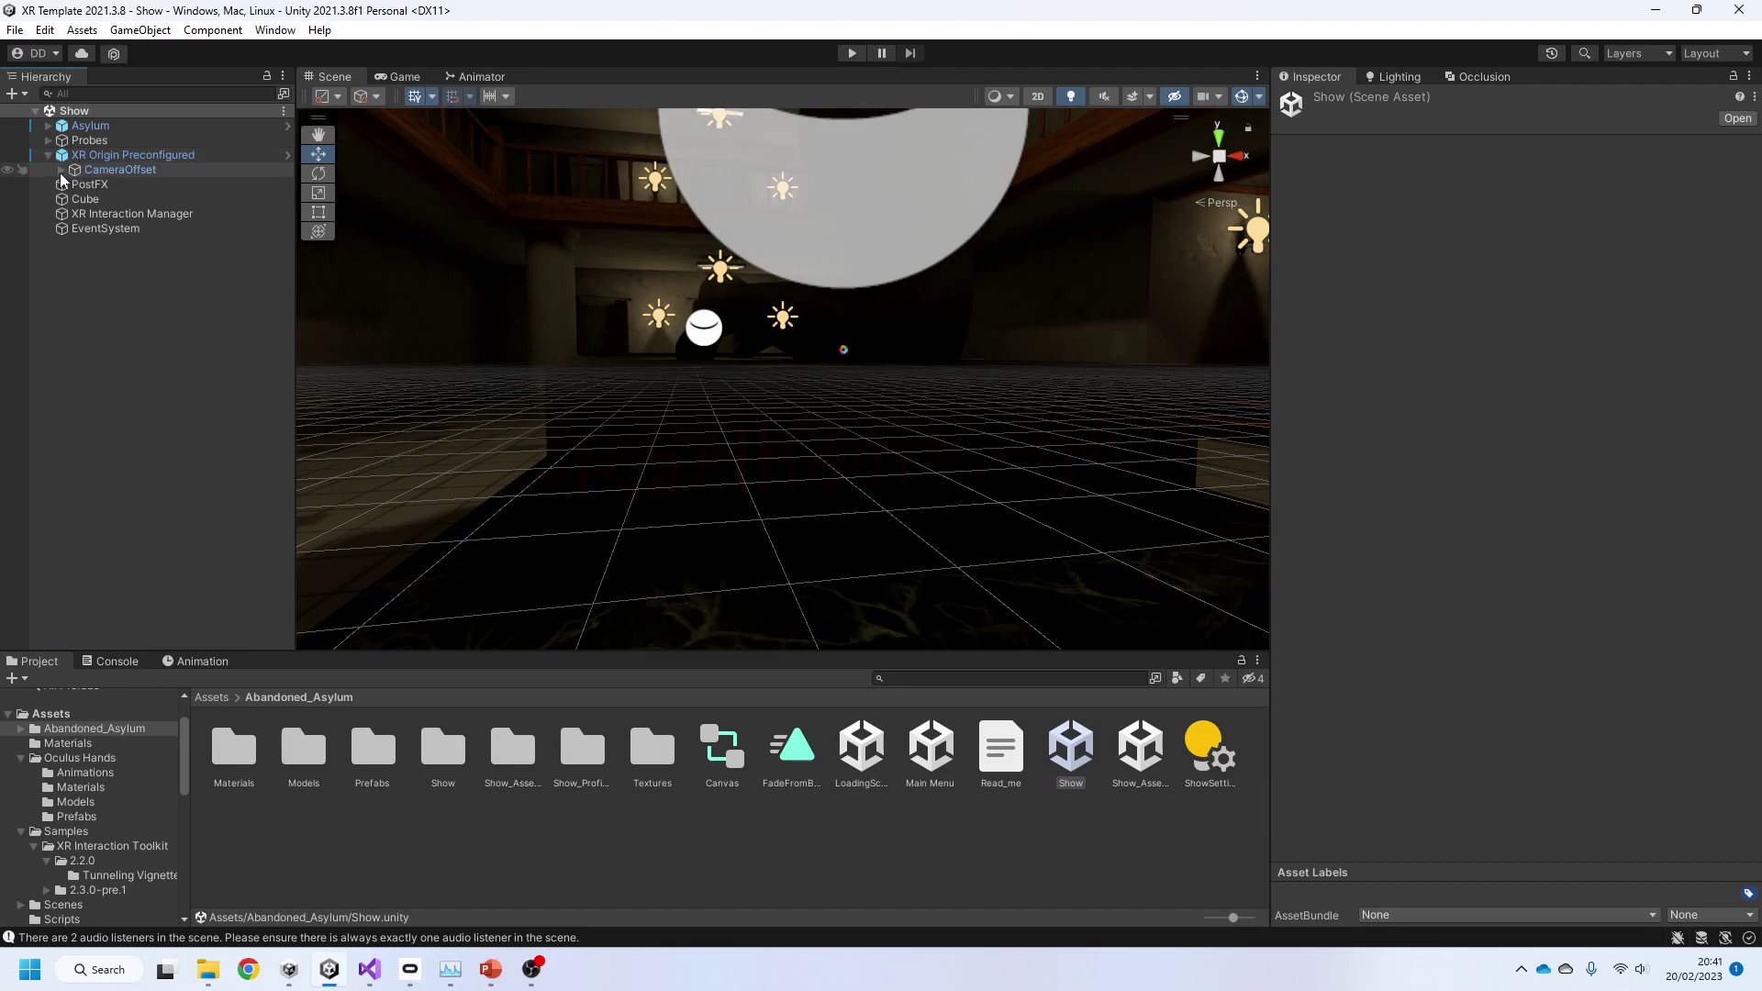
click(60, 171)
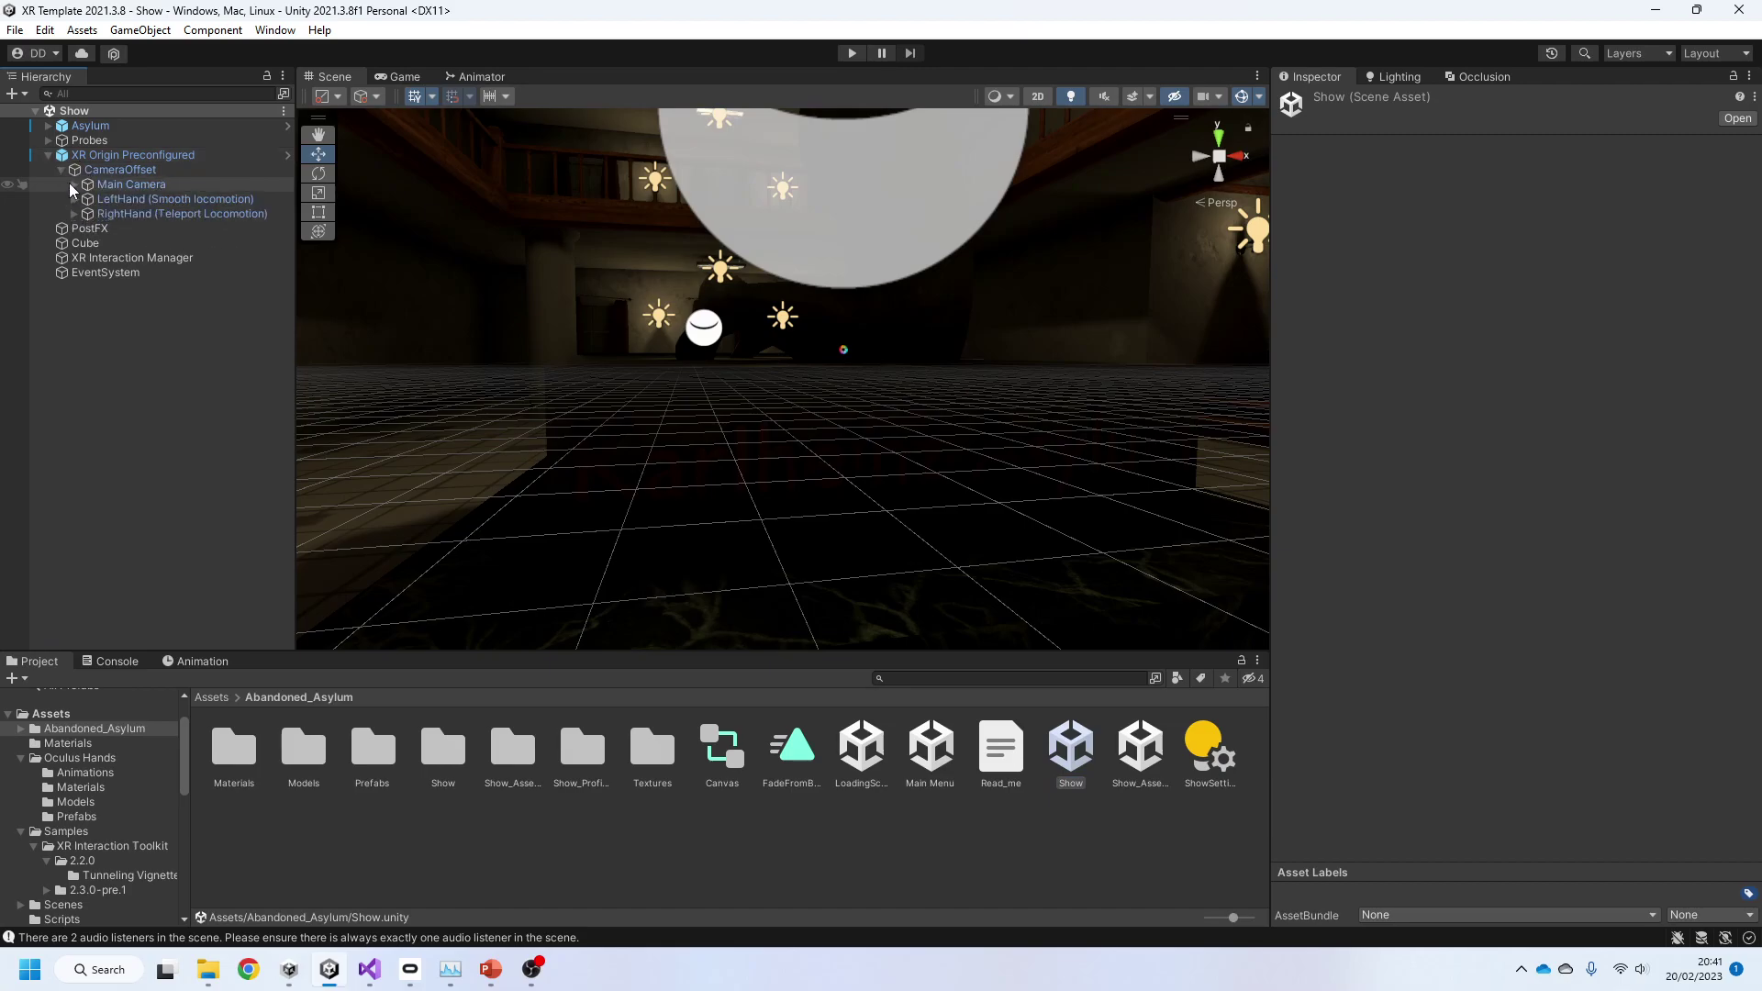
click(73, 184)
click(165, 184)
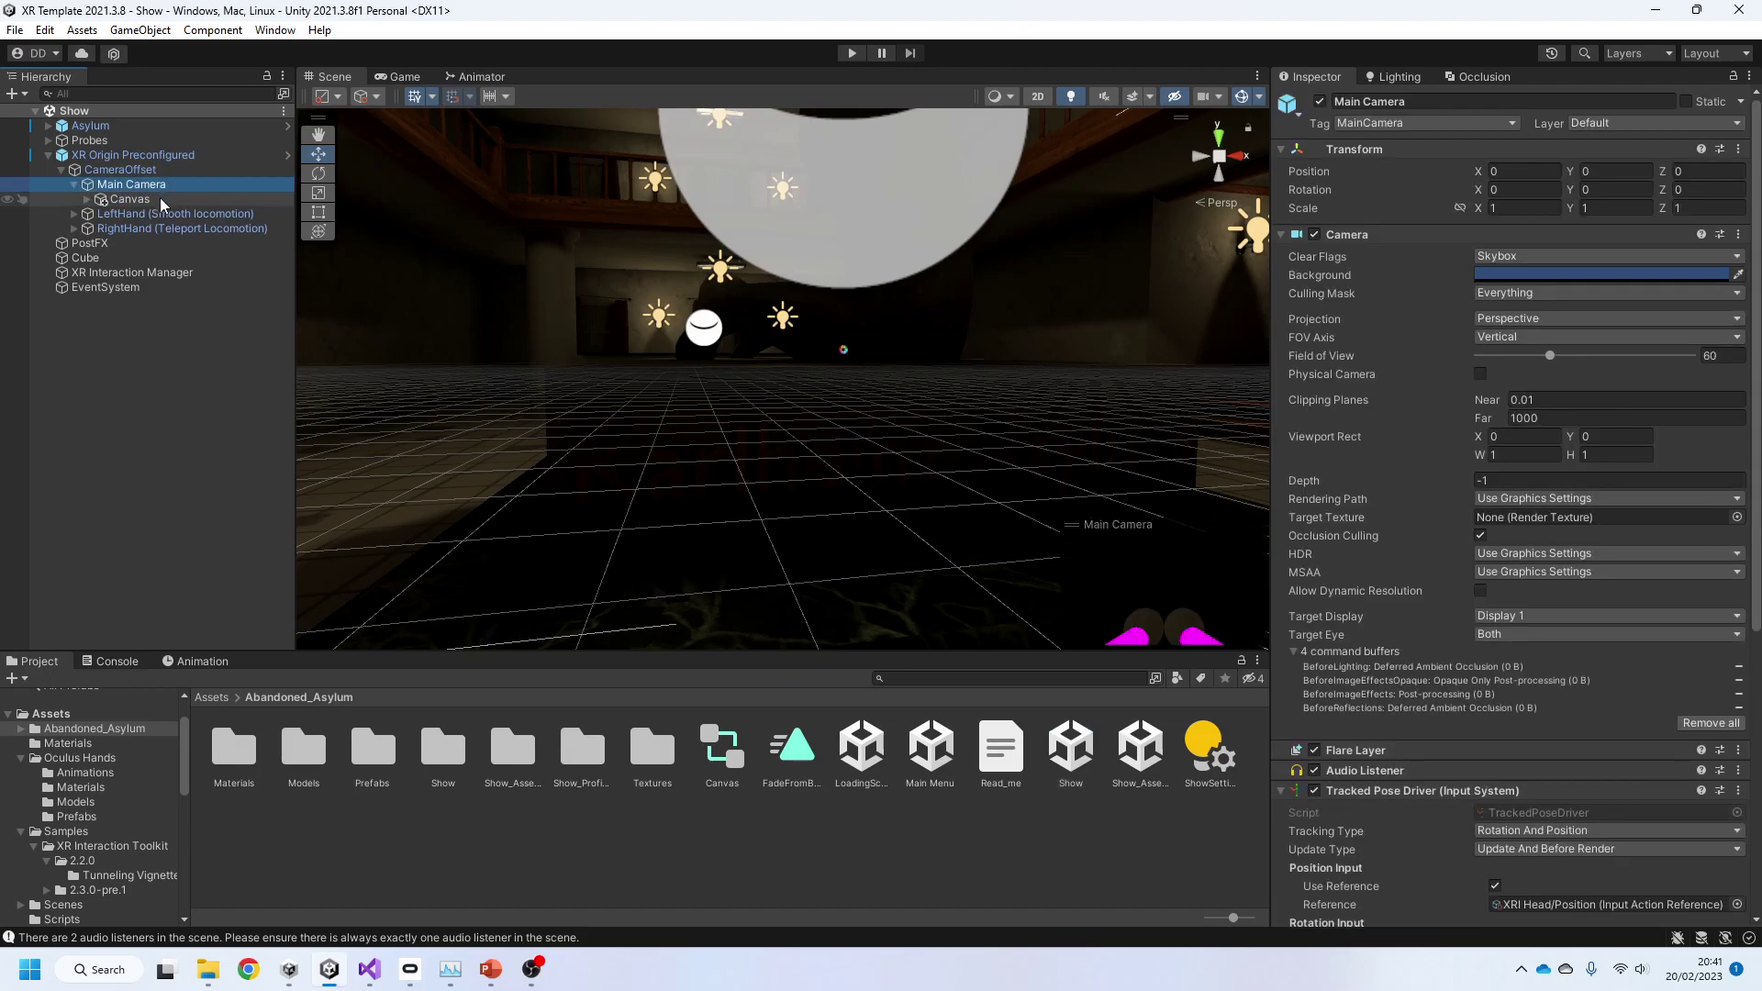
Step: Check the XR UI Canvas creation option for the Main Camera without adding anything
click(160, 199)
click(148, 187)
right_click(151, 187)
right_click(152, 184)
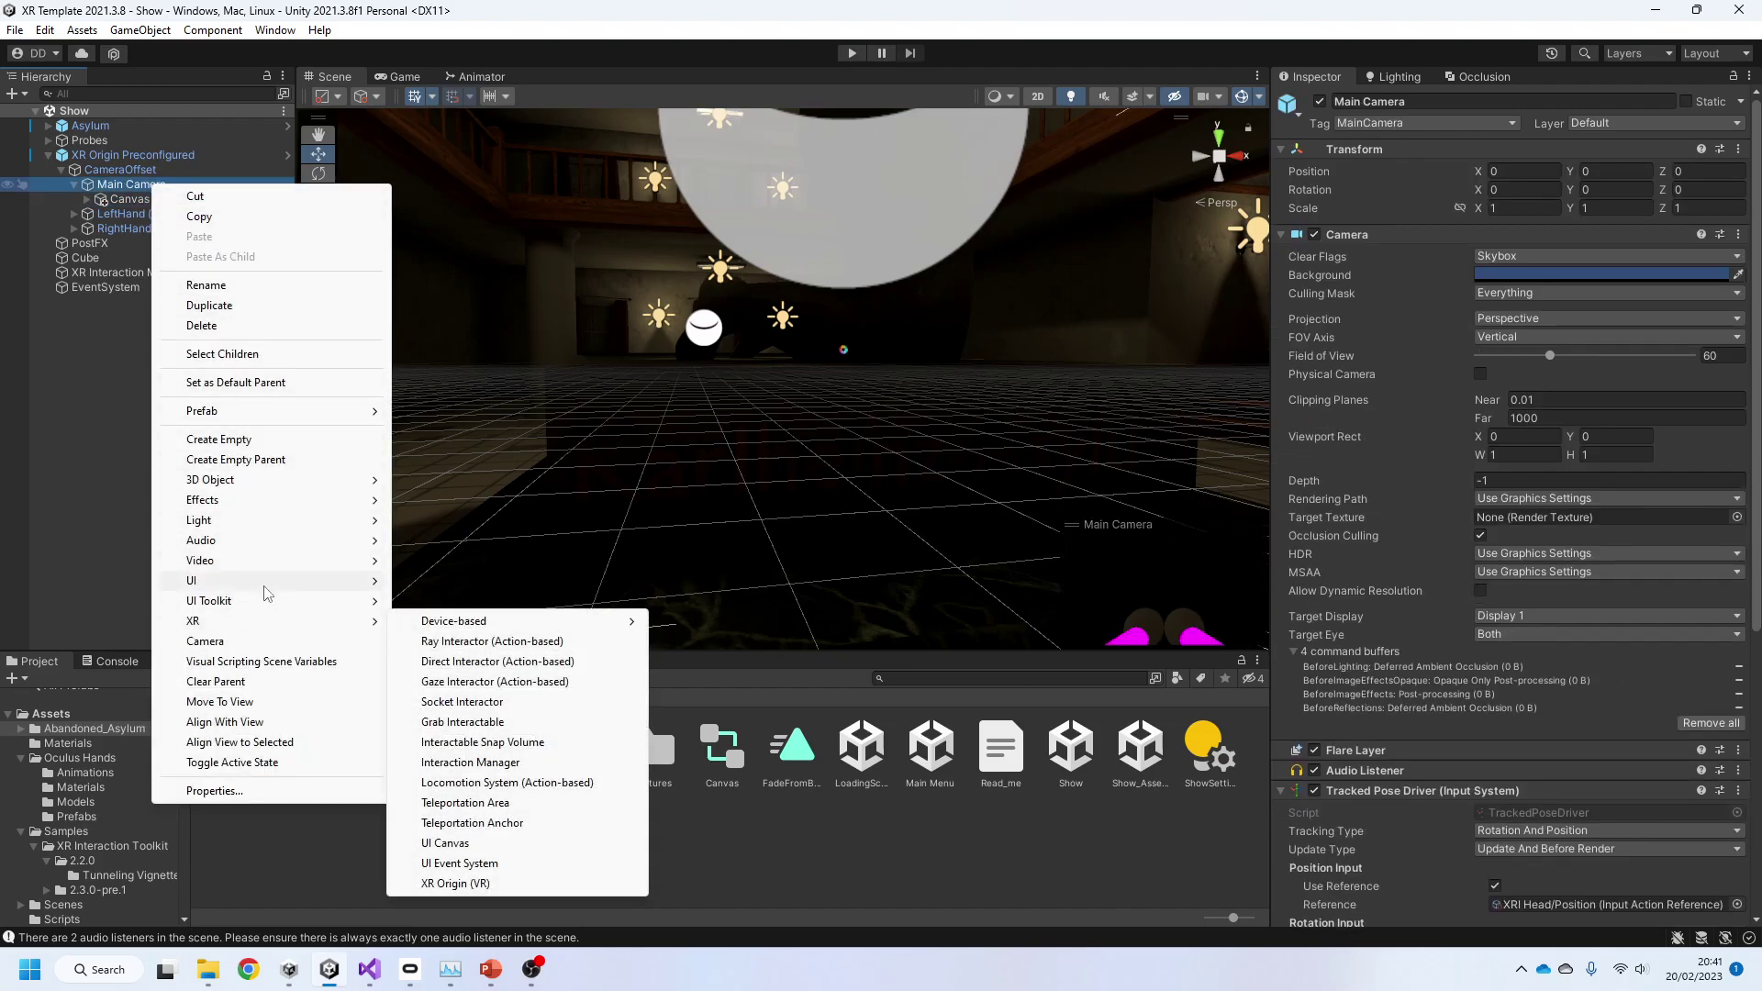
mouse_move(266, 627)
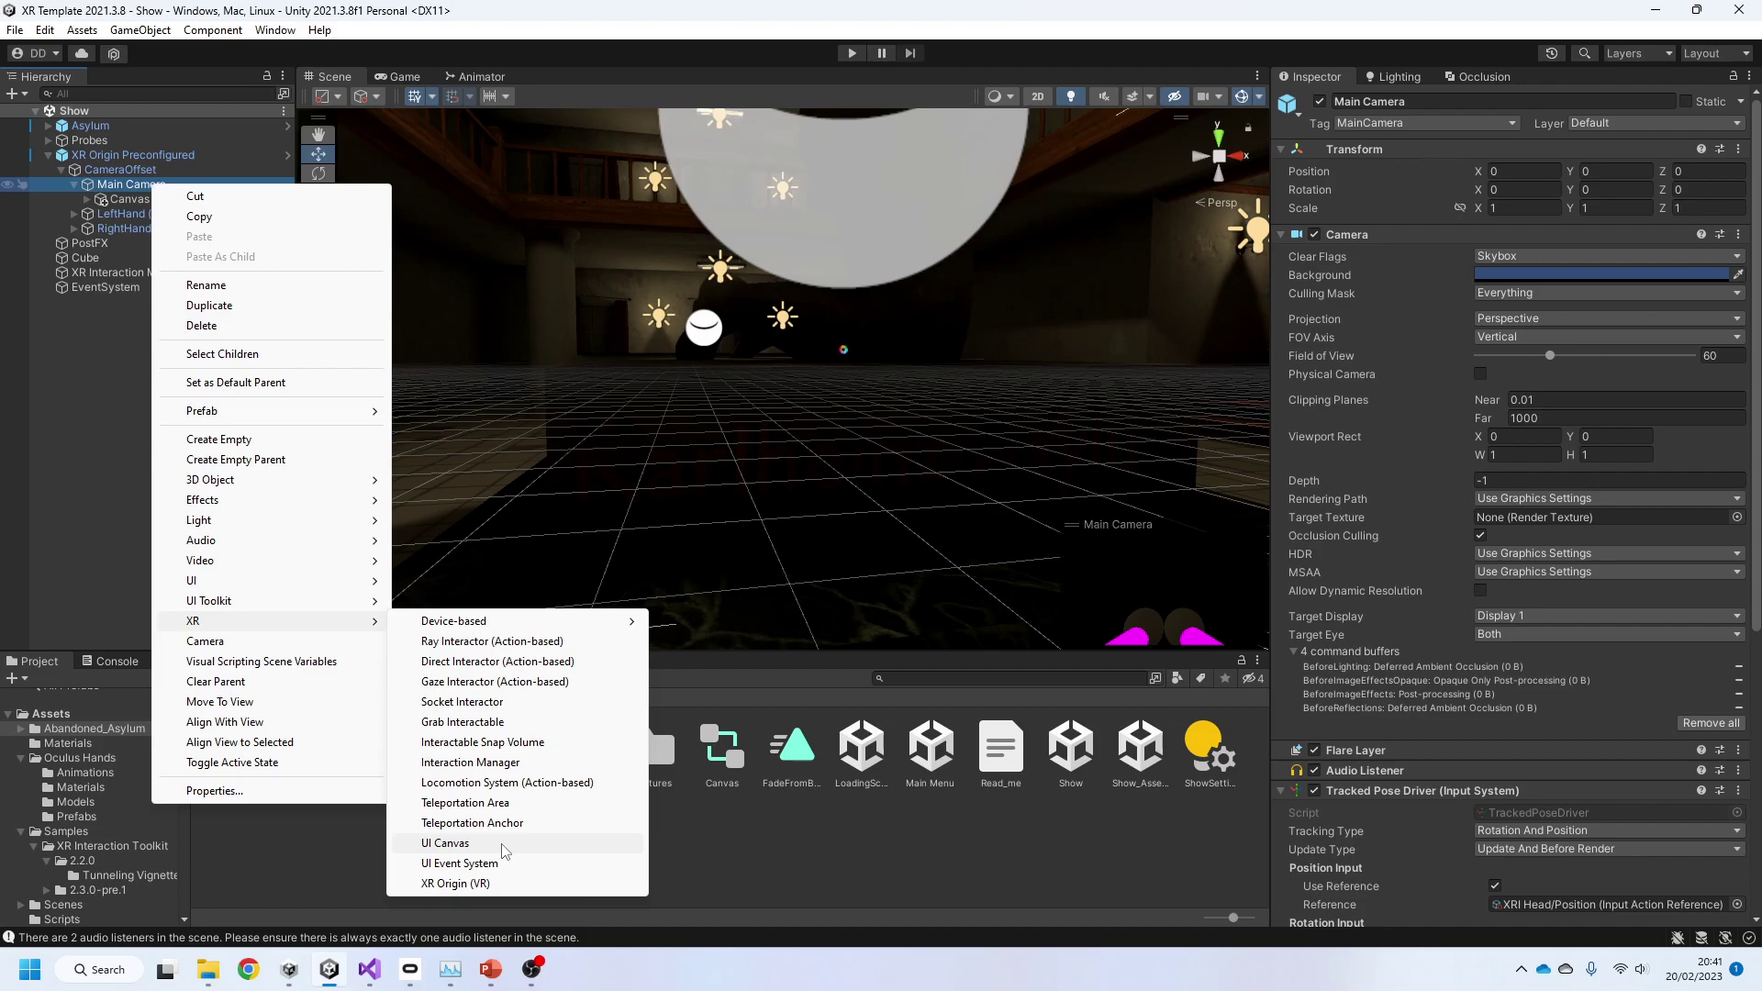
click(388, 130)
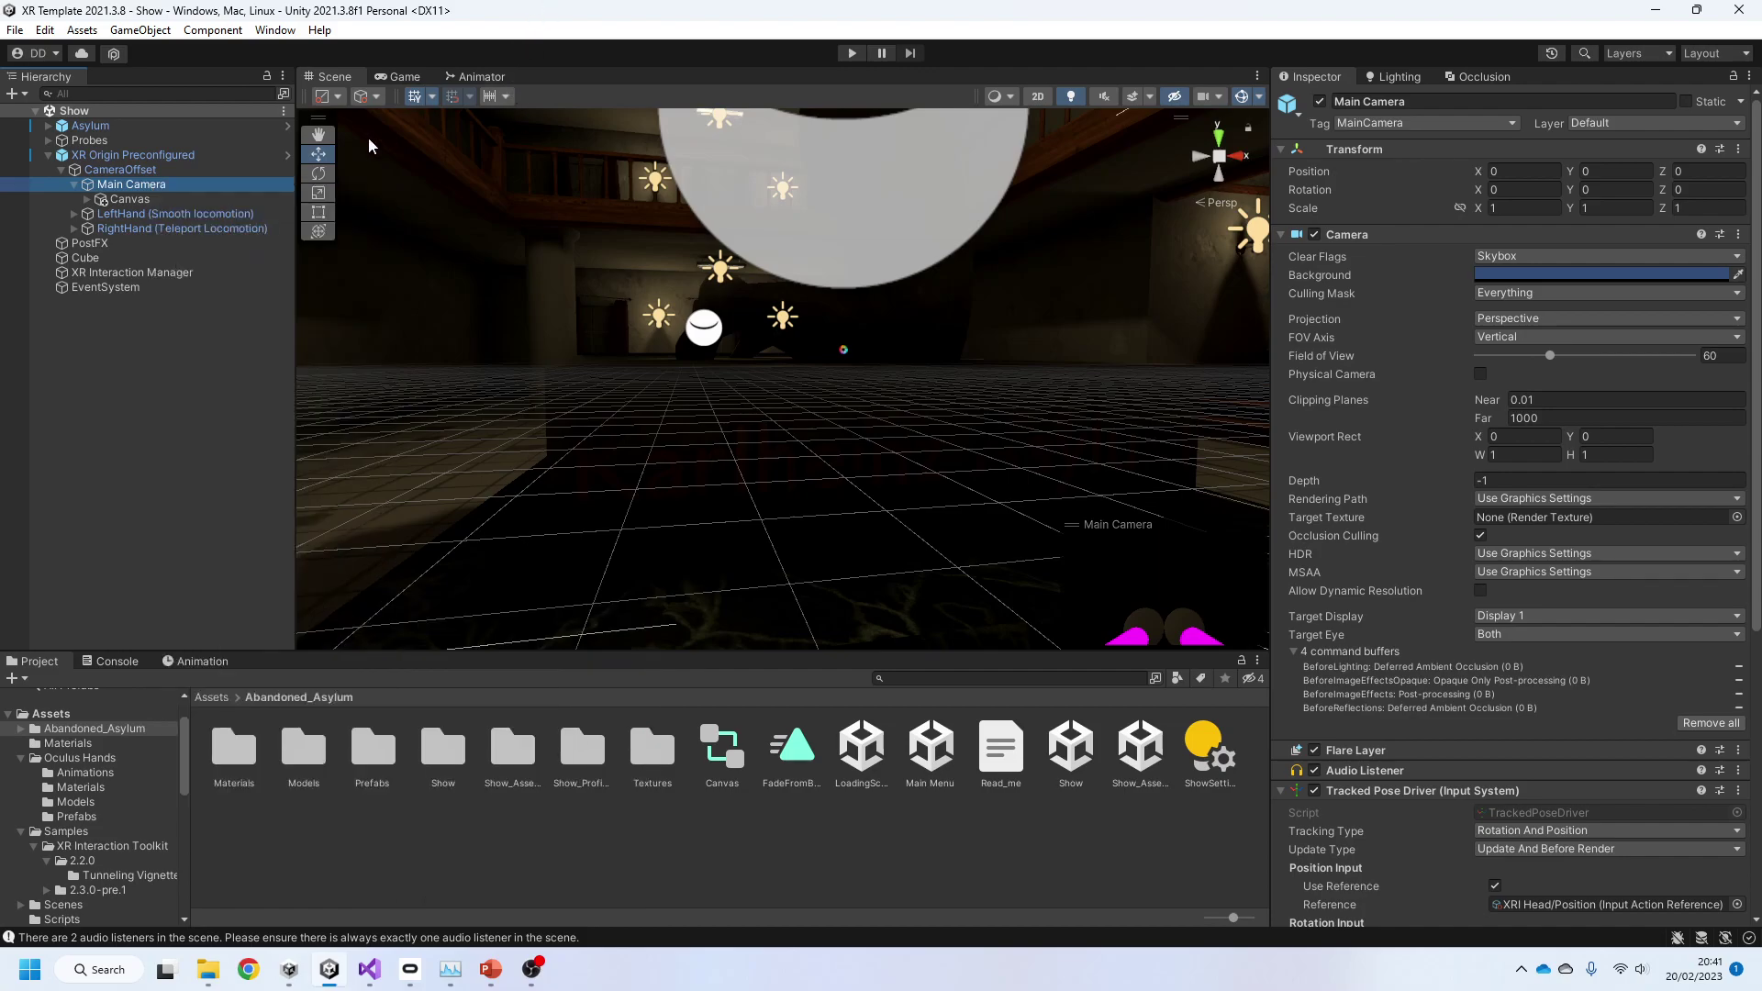
Step: Scale the Main Camera's Canvas uniformly to about 0.035 on all axes
double_click(144, 202)
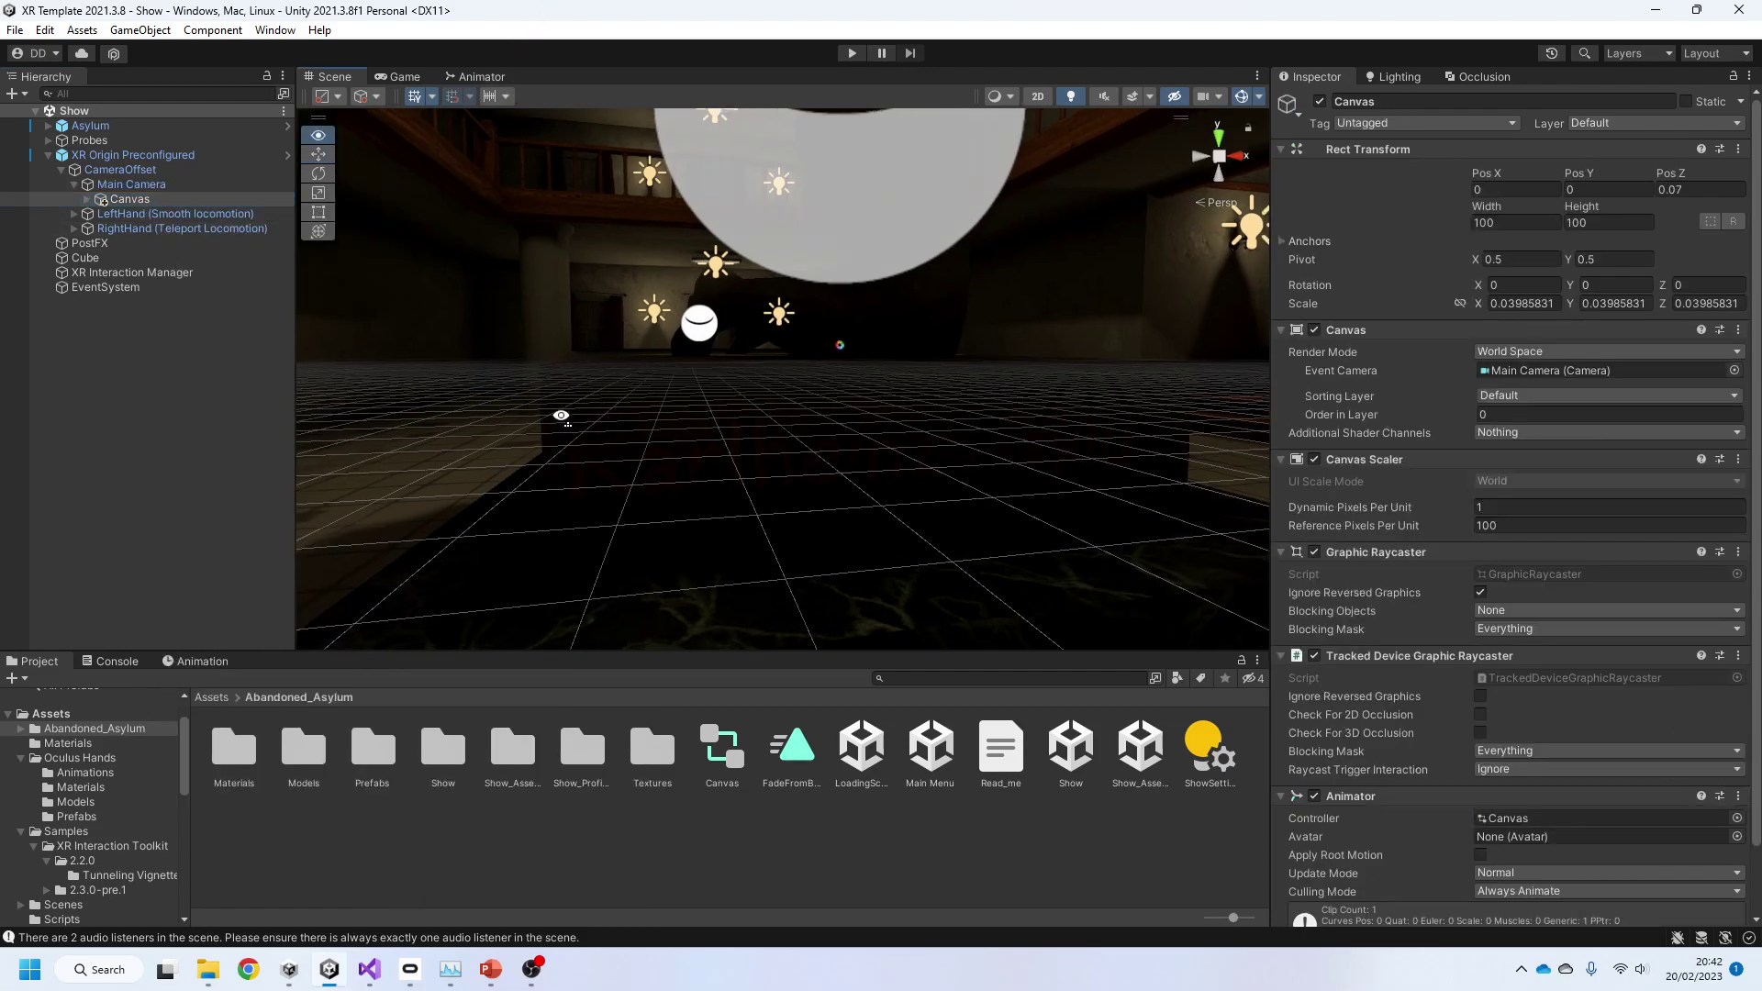
alt+drag(916, 467, 525, 237)
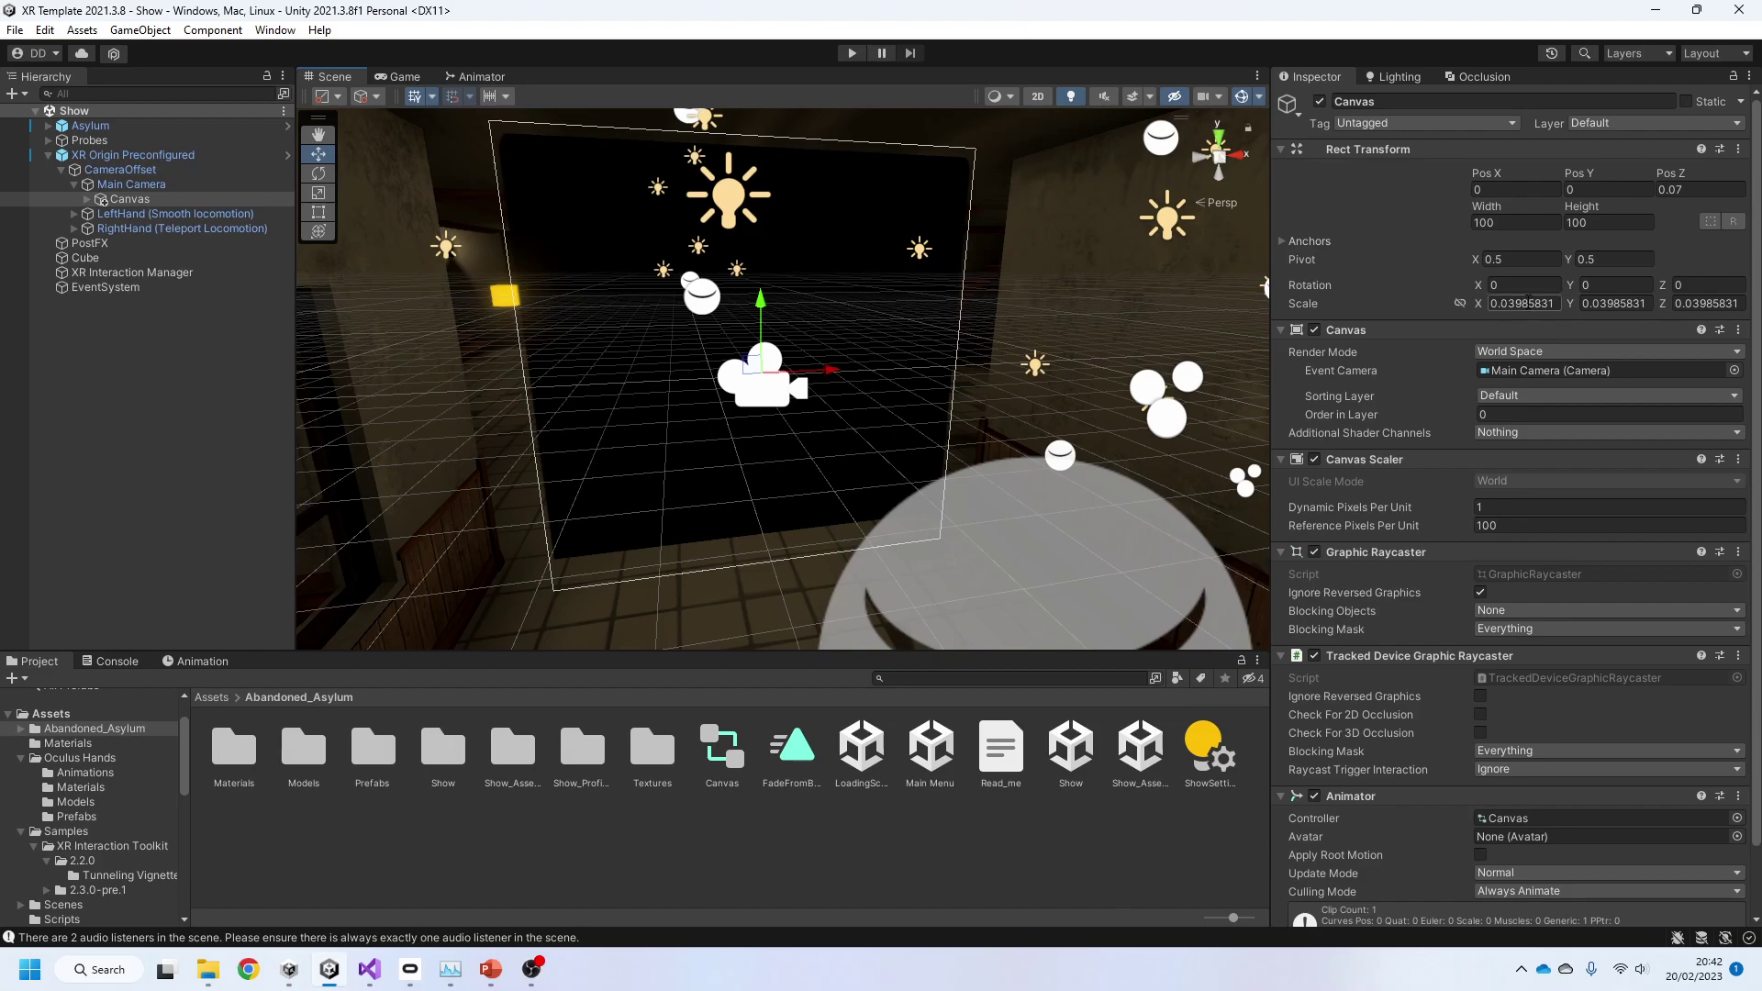
click(322, 193)
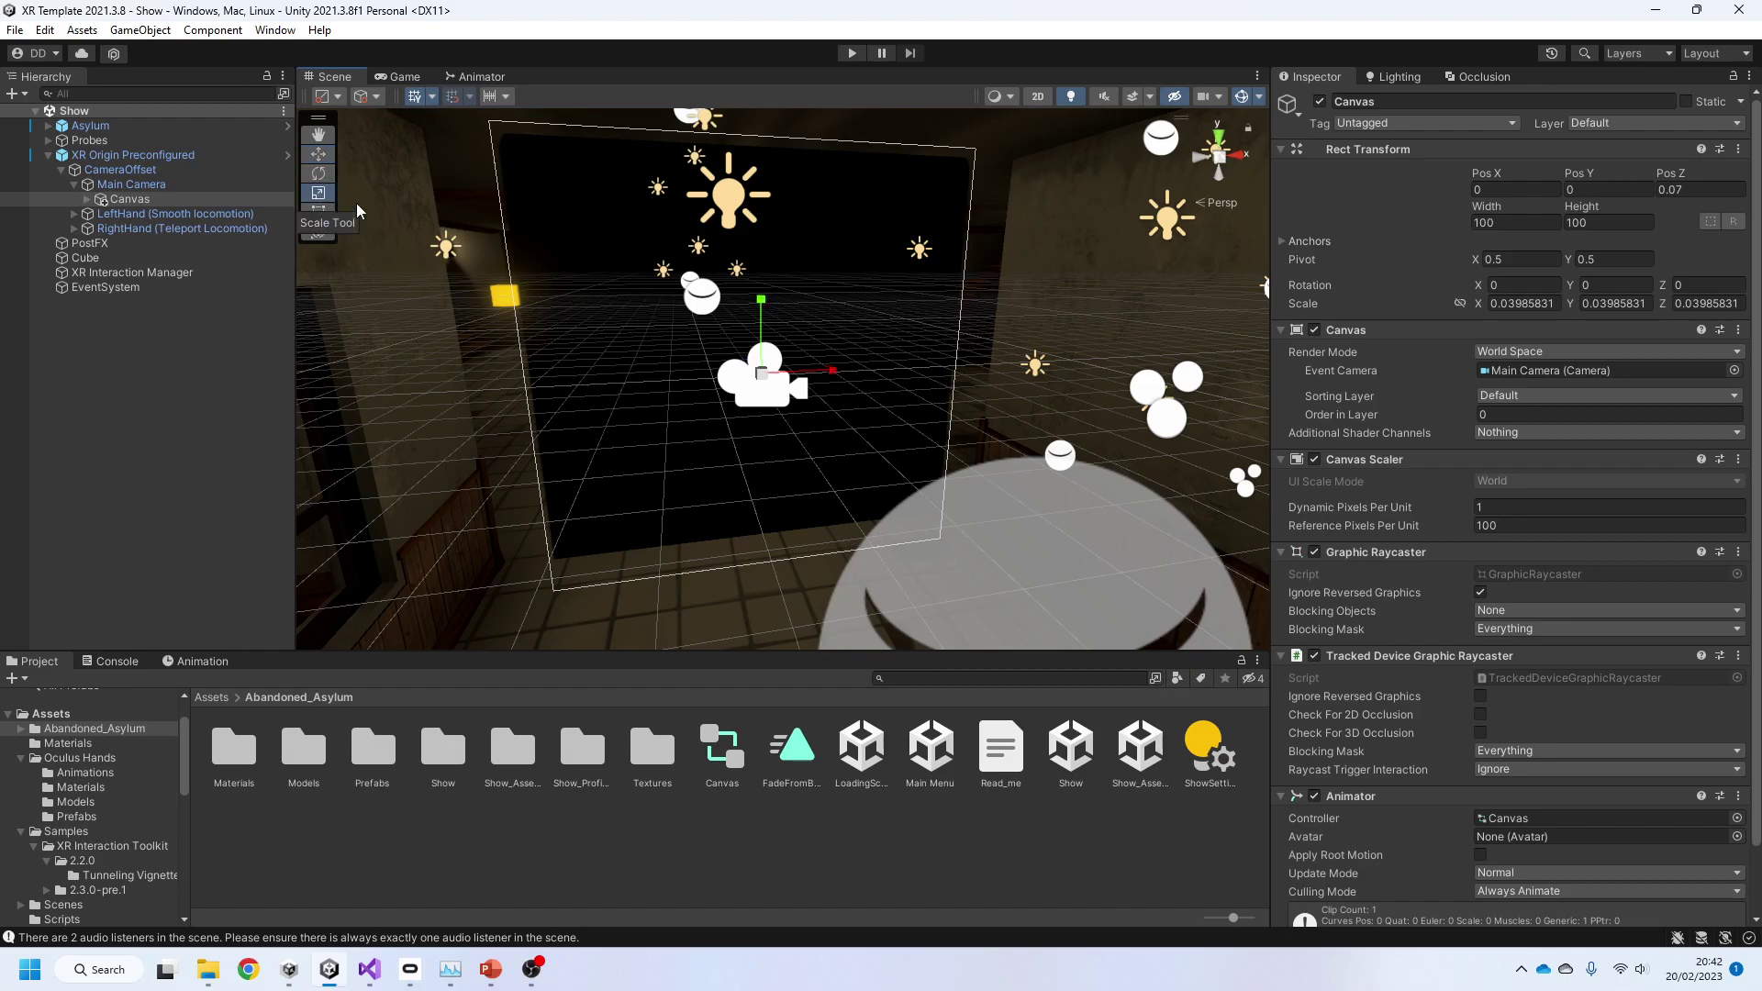
drag(761, 374, 795, 349)
key(ctrl+z)
key(ctrl+z)
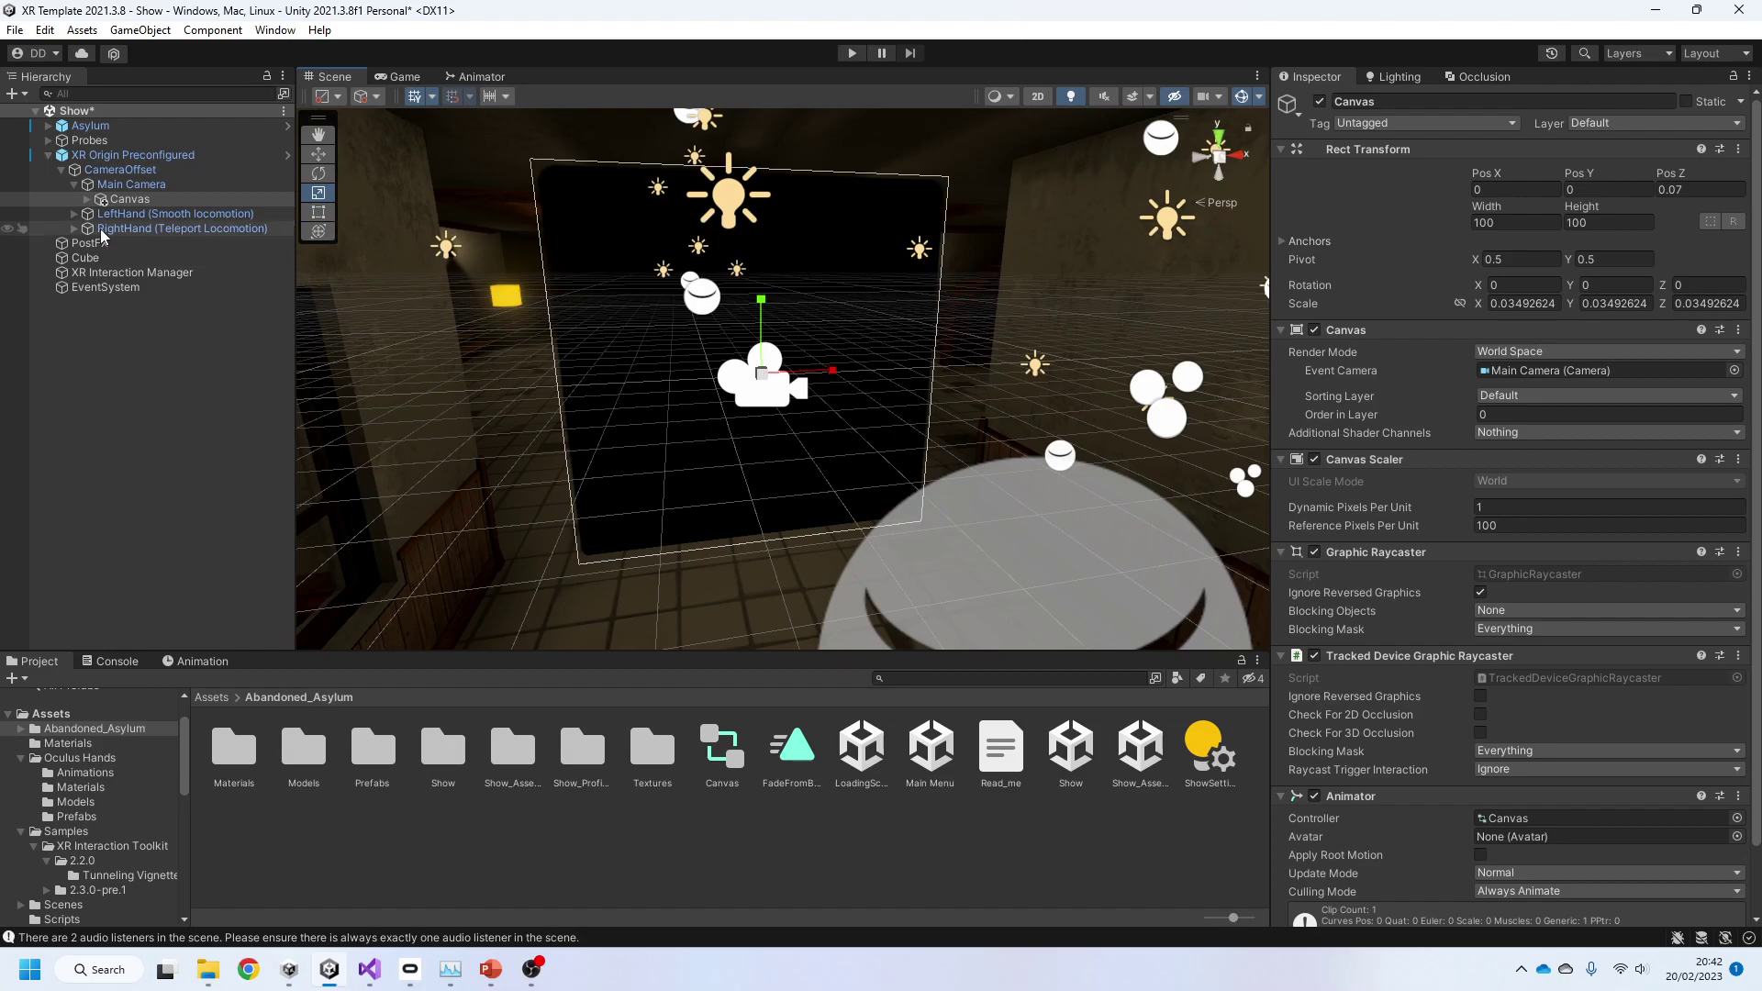
Step: Check the UI Panel creation option for the Canvas and select its existing child Panel
click(82, 200)
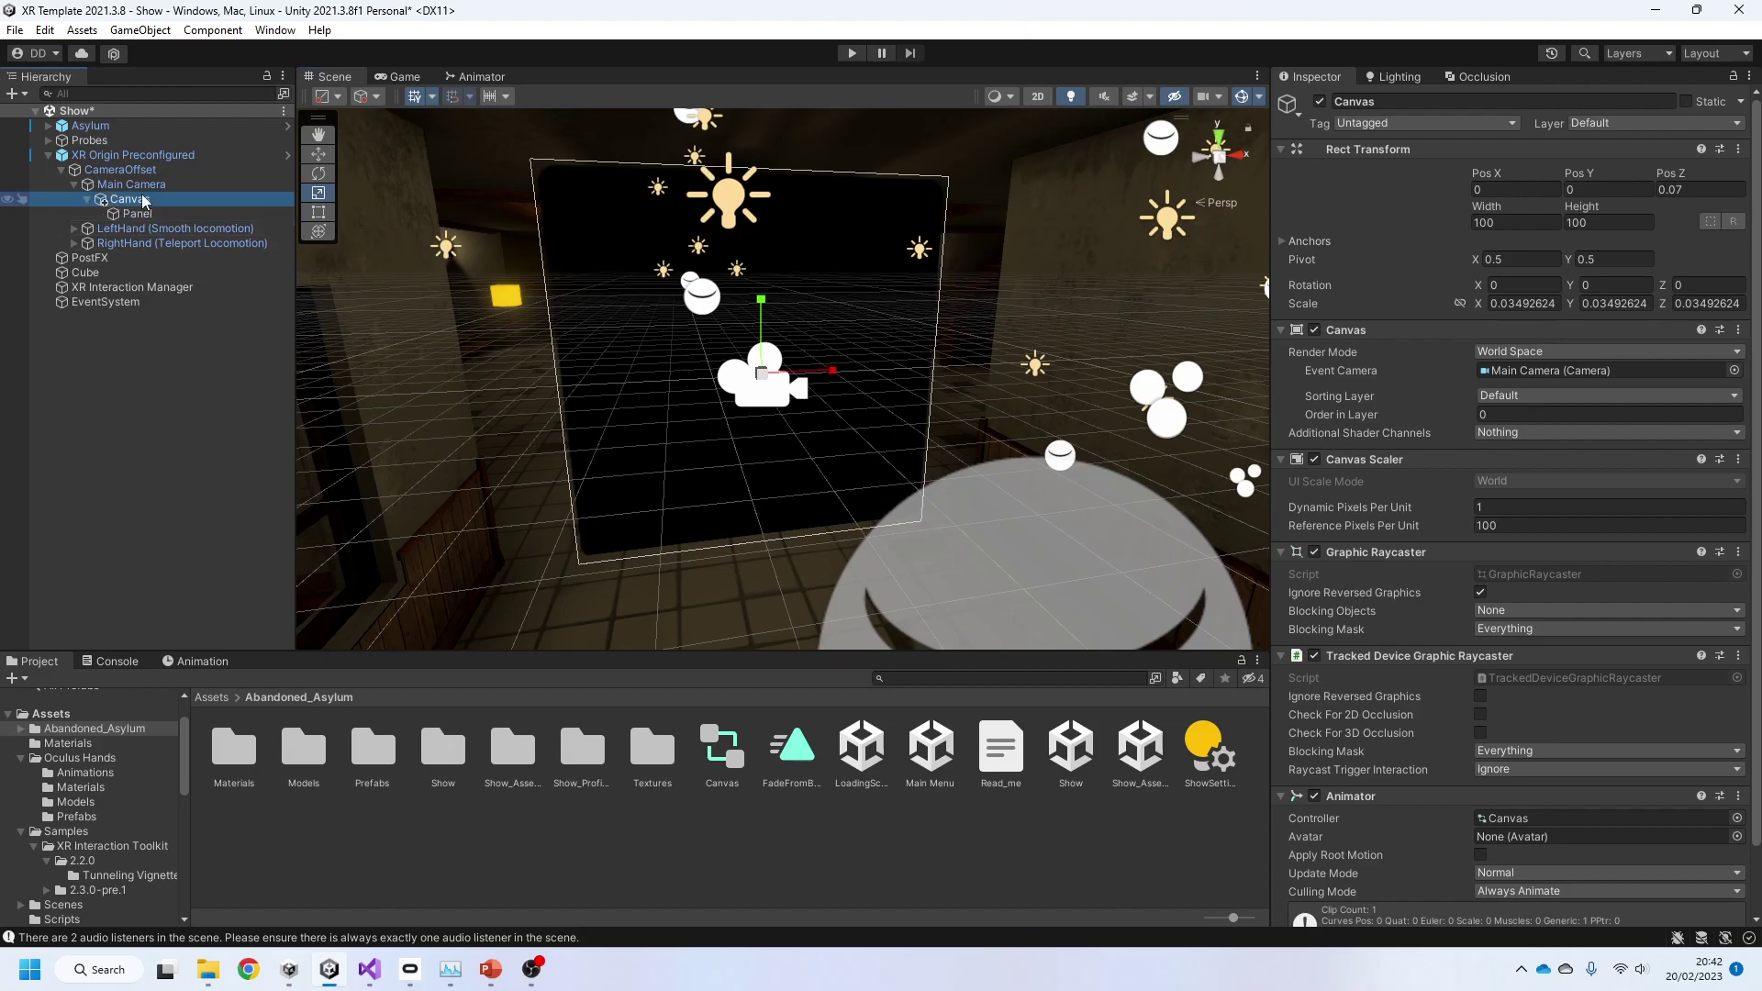
right_click(161, 202)
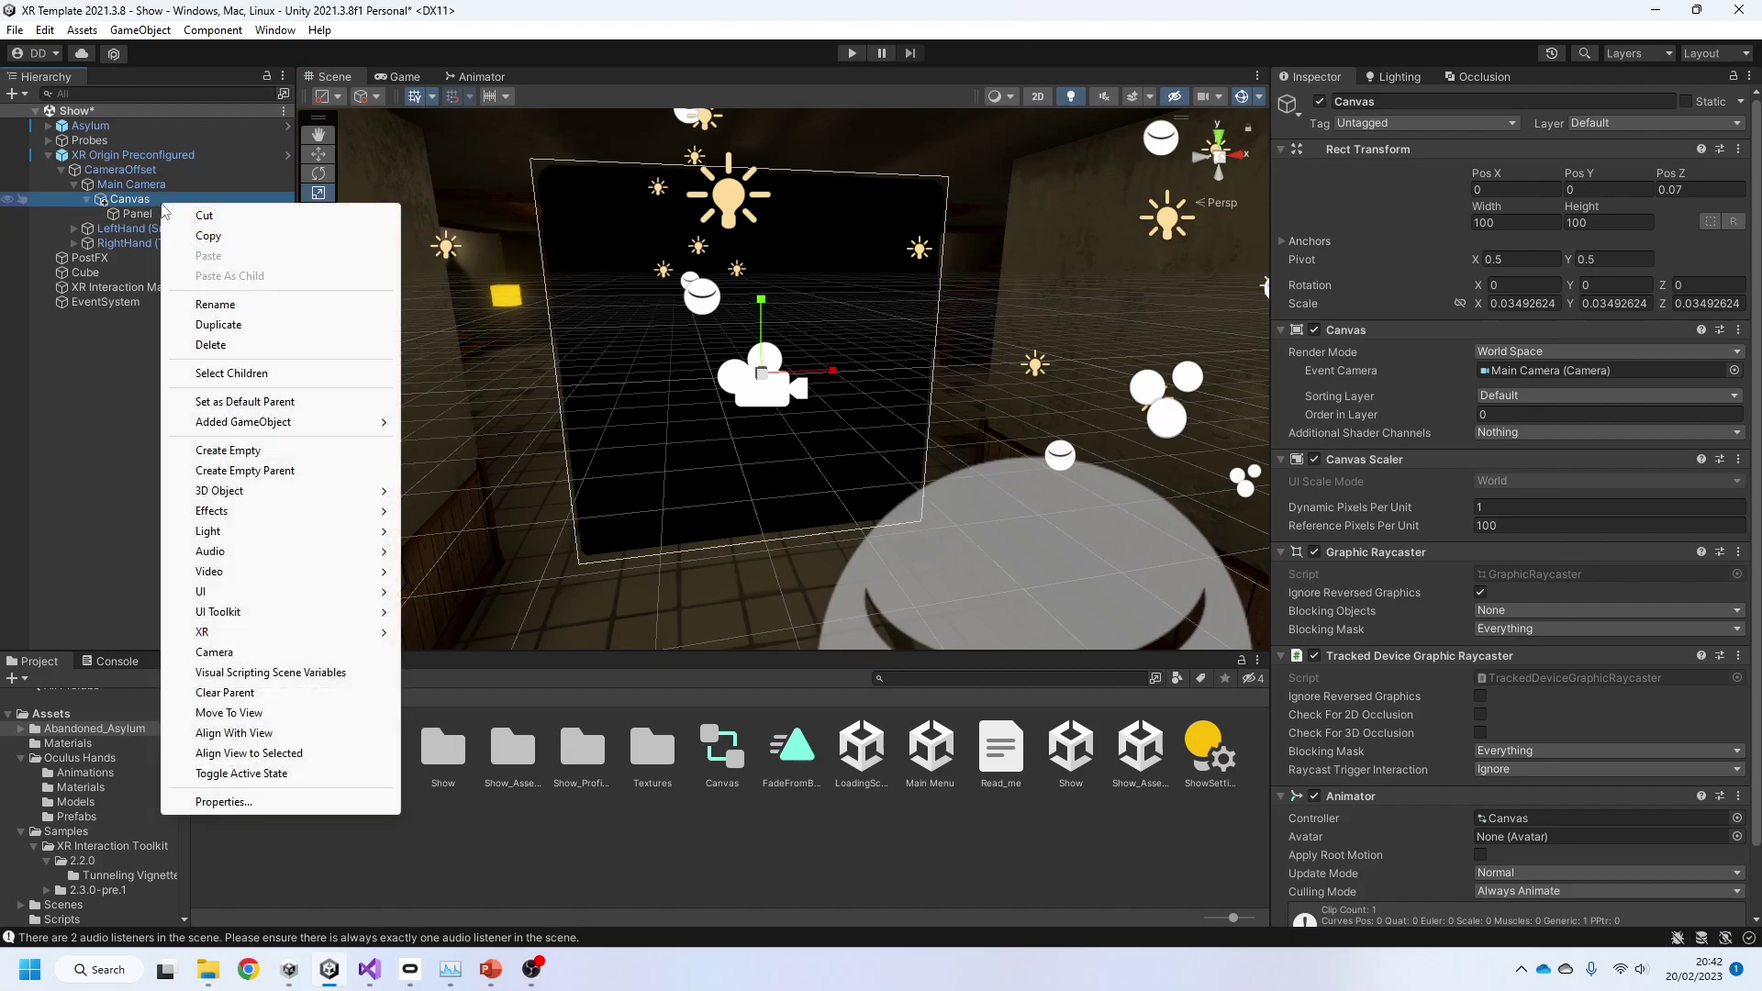
mouse_move(275, 597)
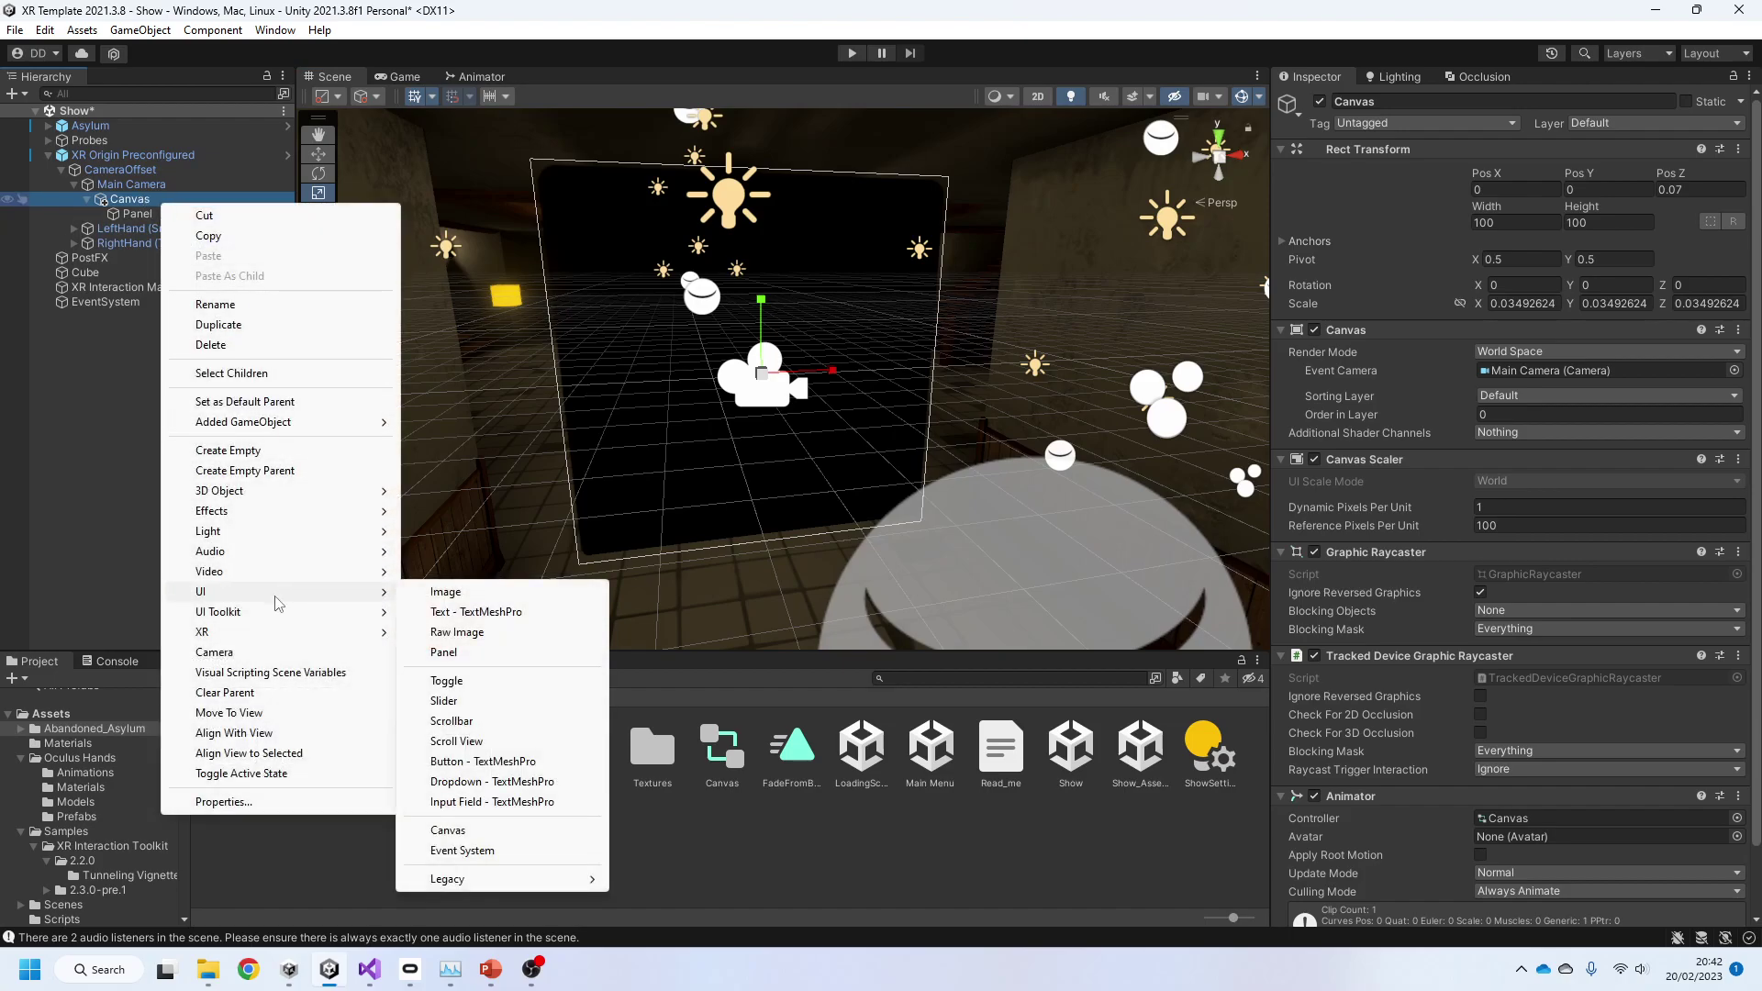
click(451, 653)
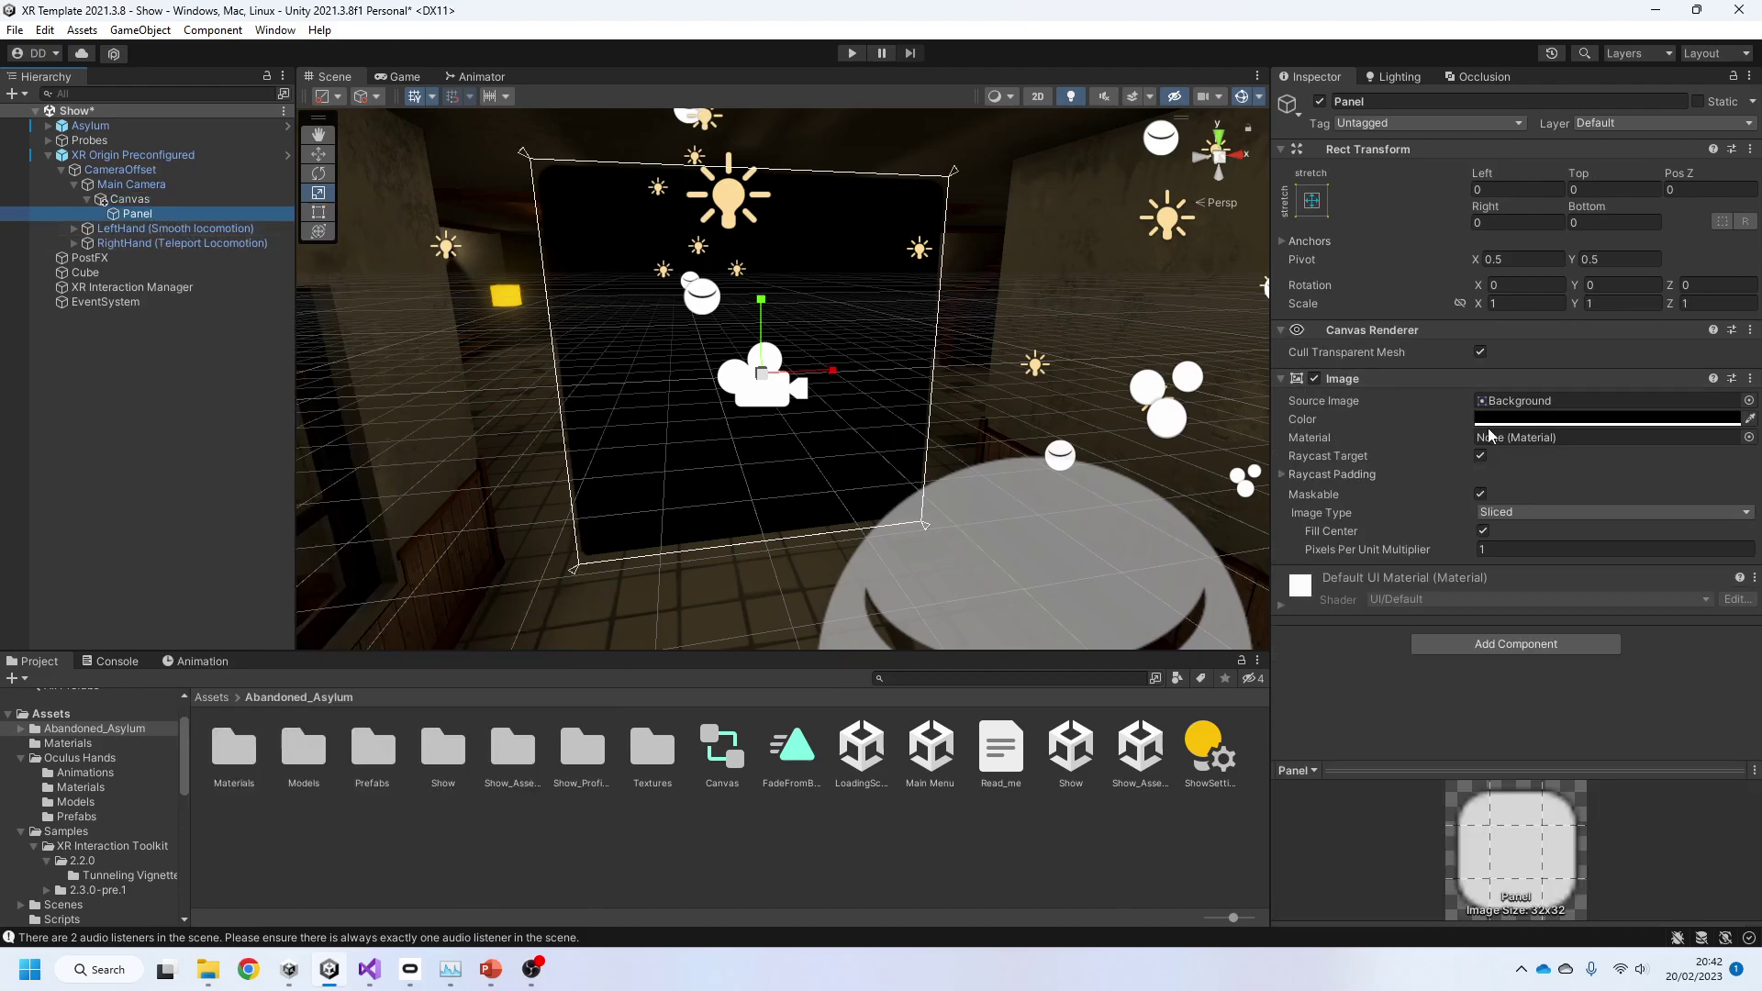
Step: Open the Panel's image colour and set its alpha to 255
click(1538, 419)
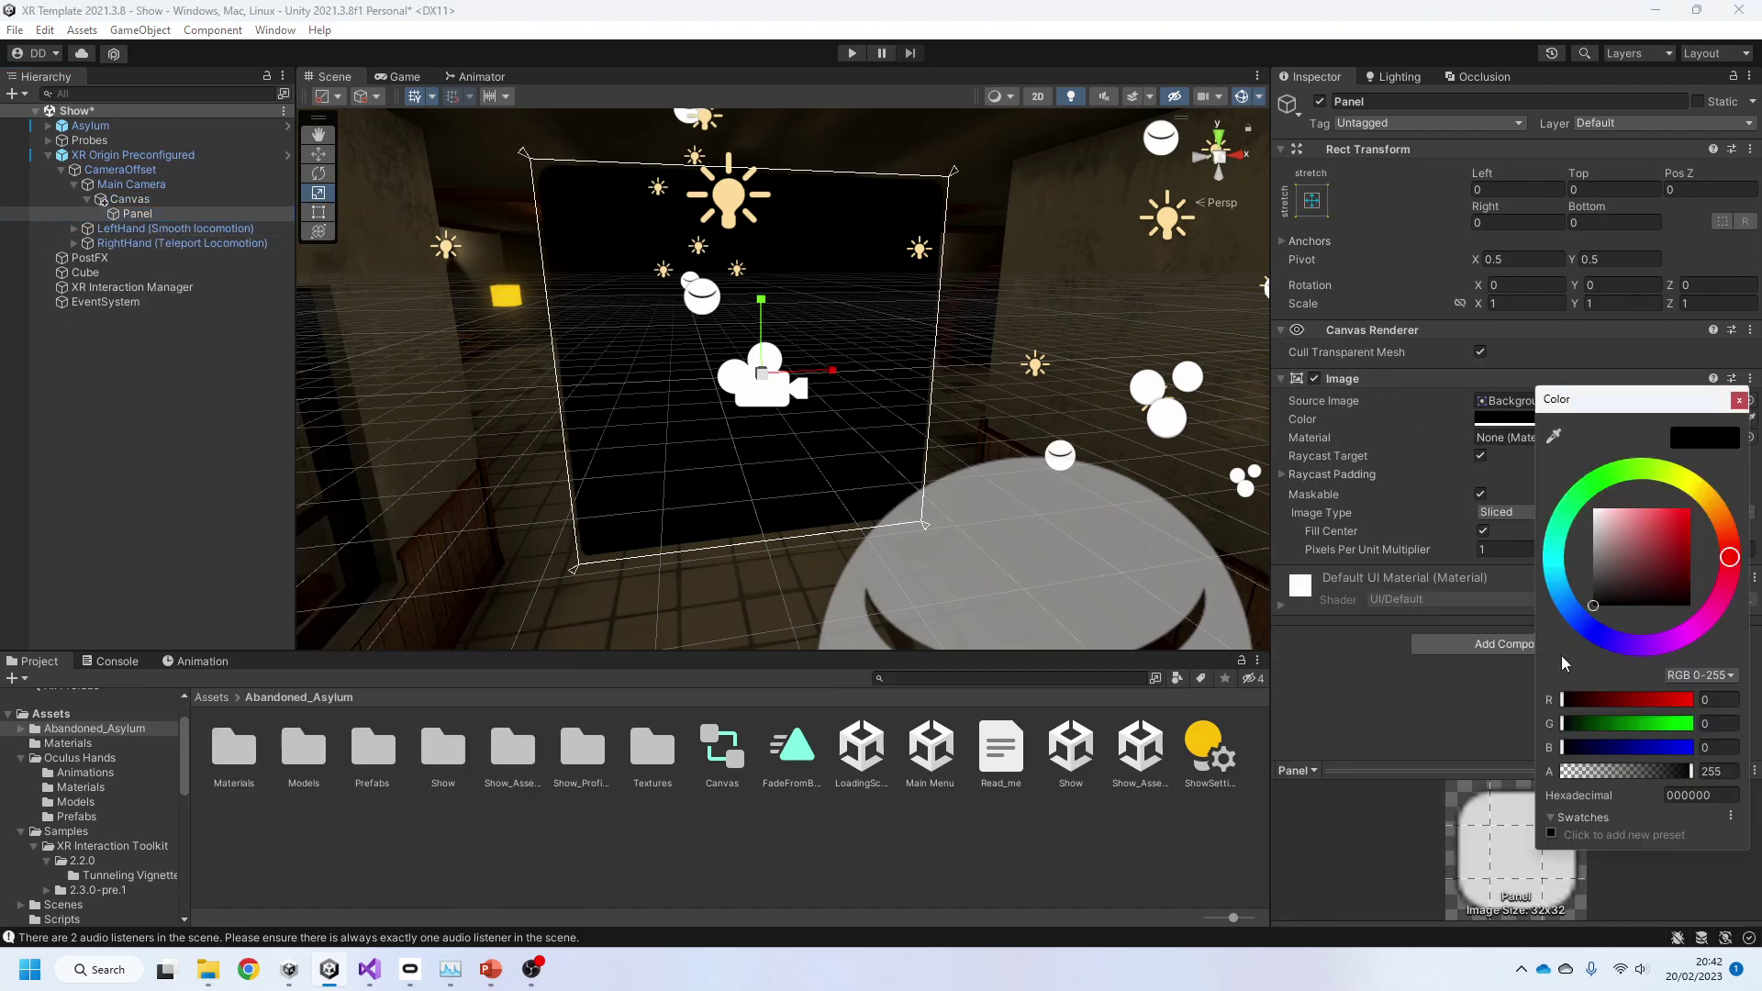
drag(1610, 771, 1738, 790)
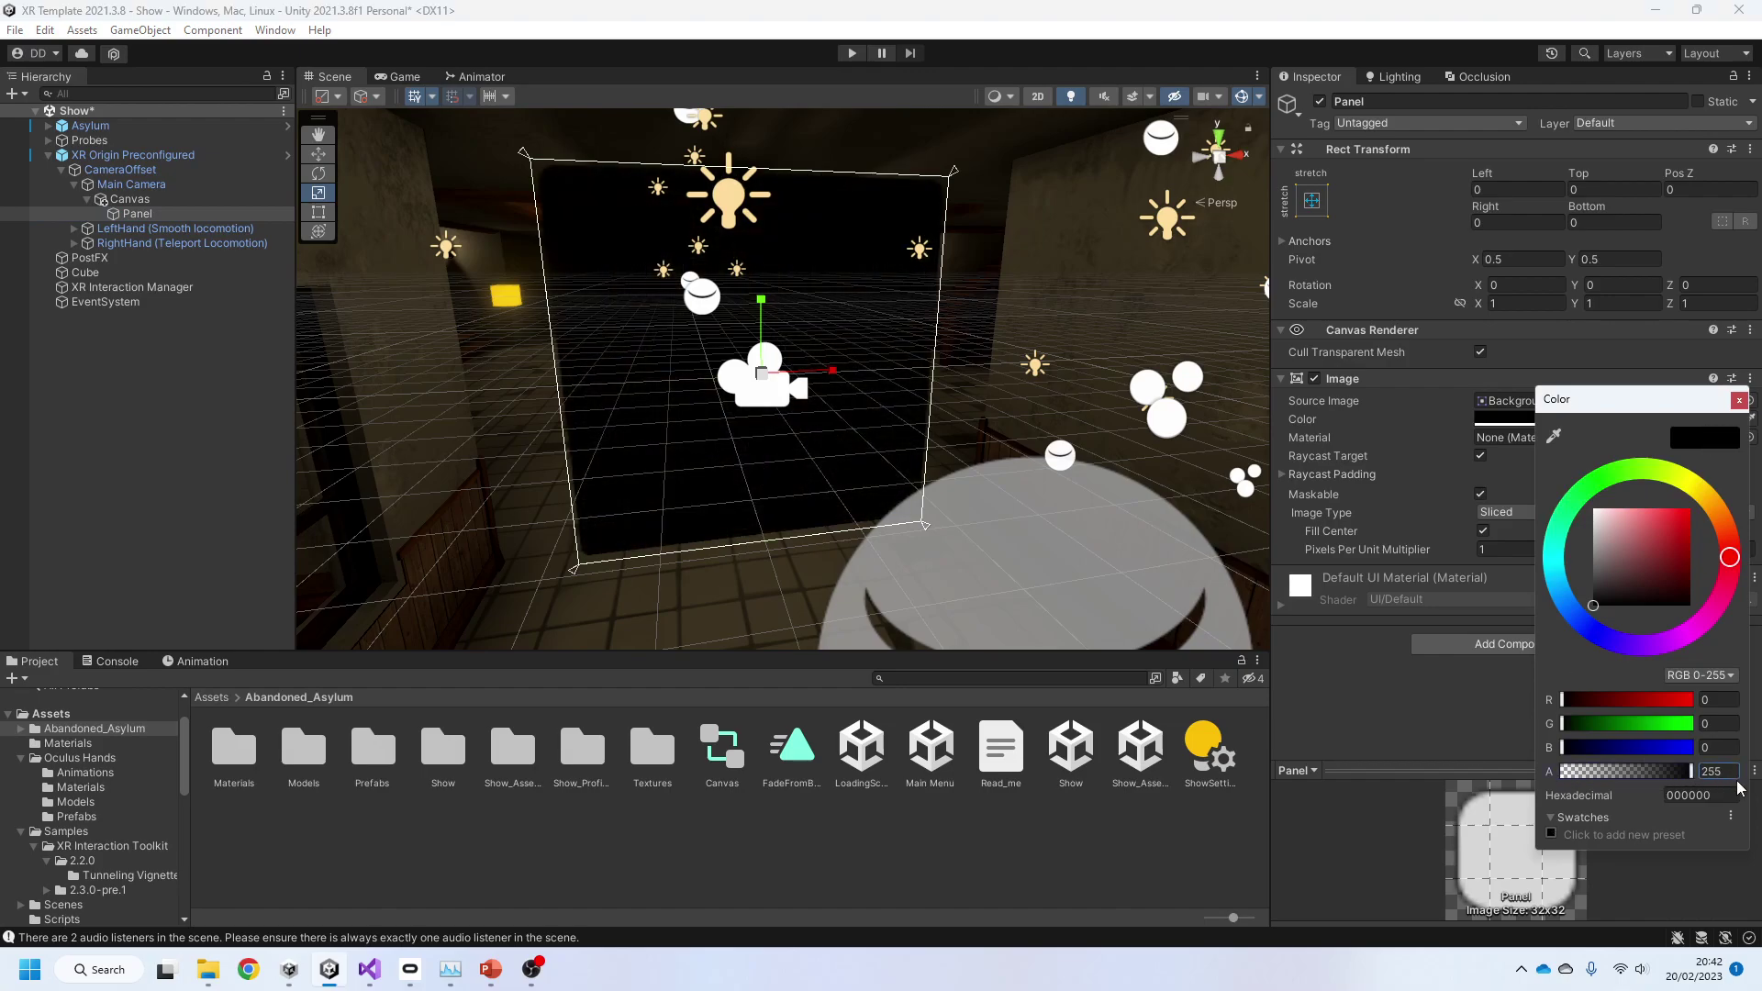
Step: Close the Panel's colour picker and frame the Main Camera's Canvas in the Scene view with the Move tool active
click(1739, 401)
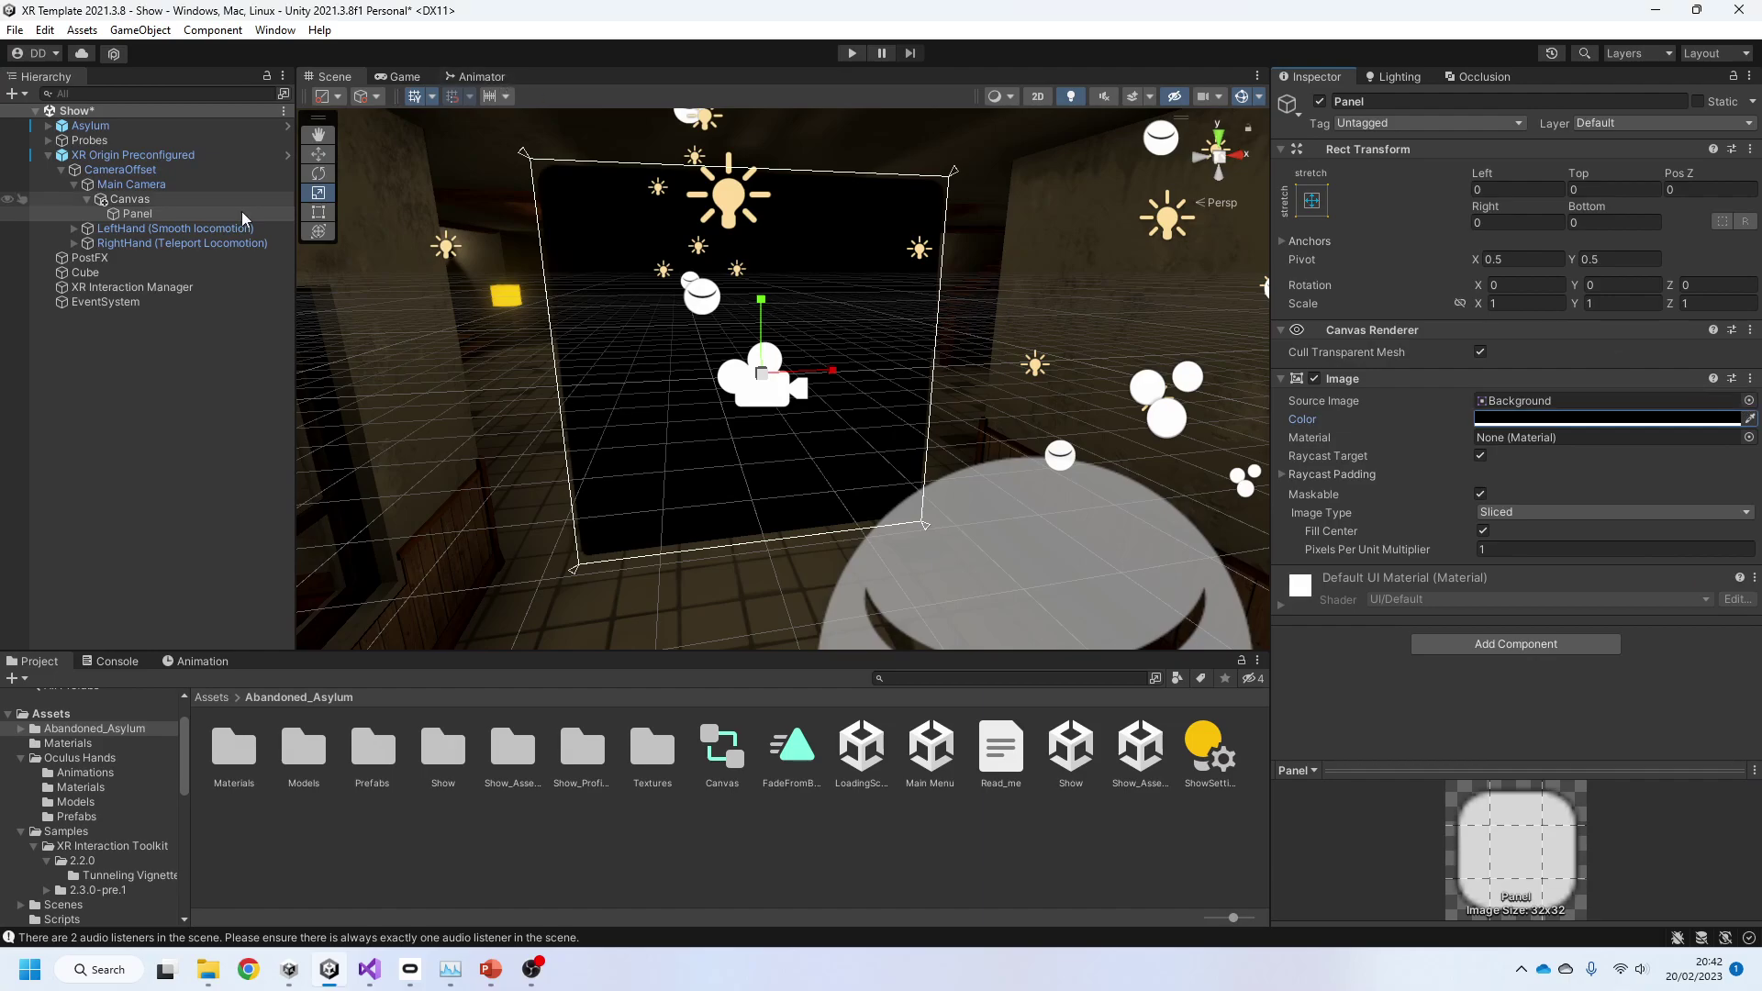
click(185, 156)
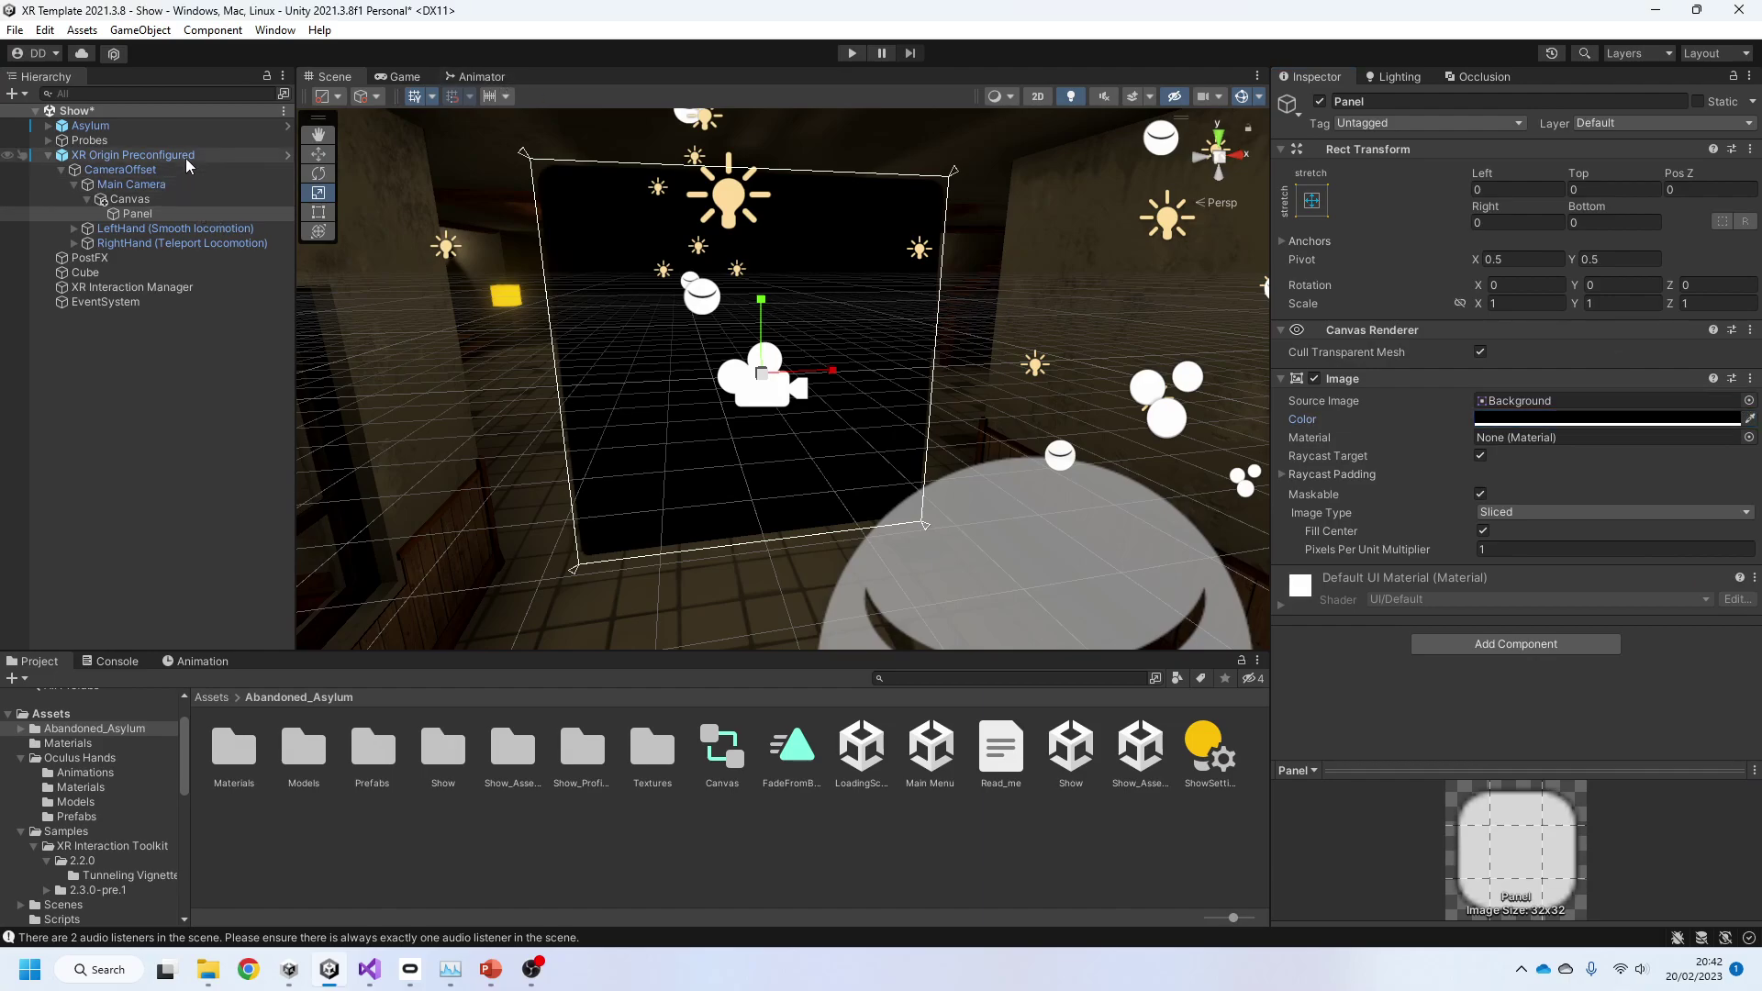
right_drag(889, 464, 1101, 497)
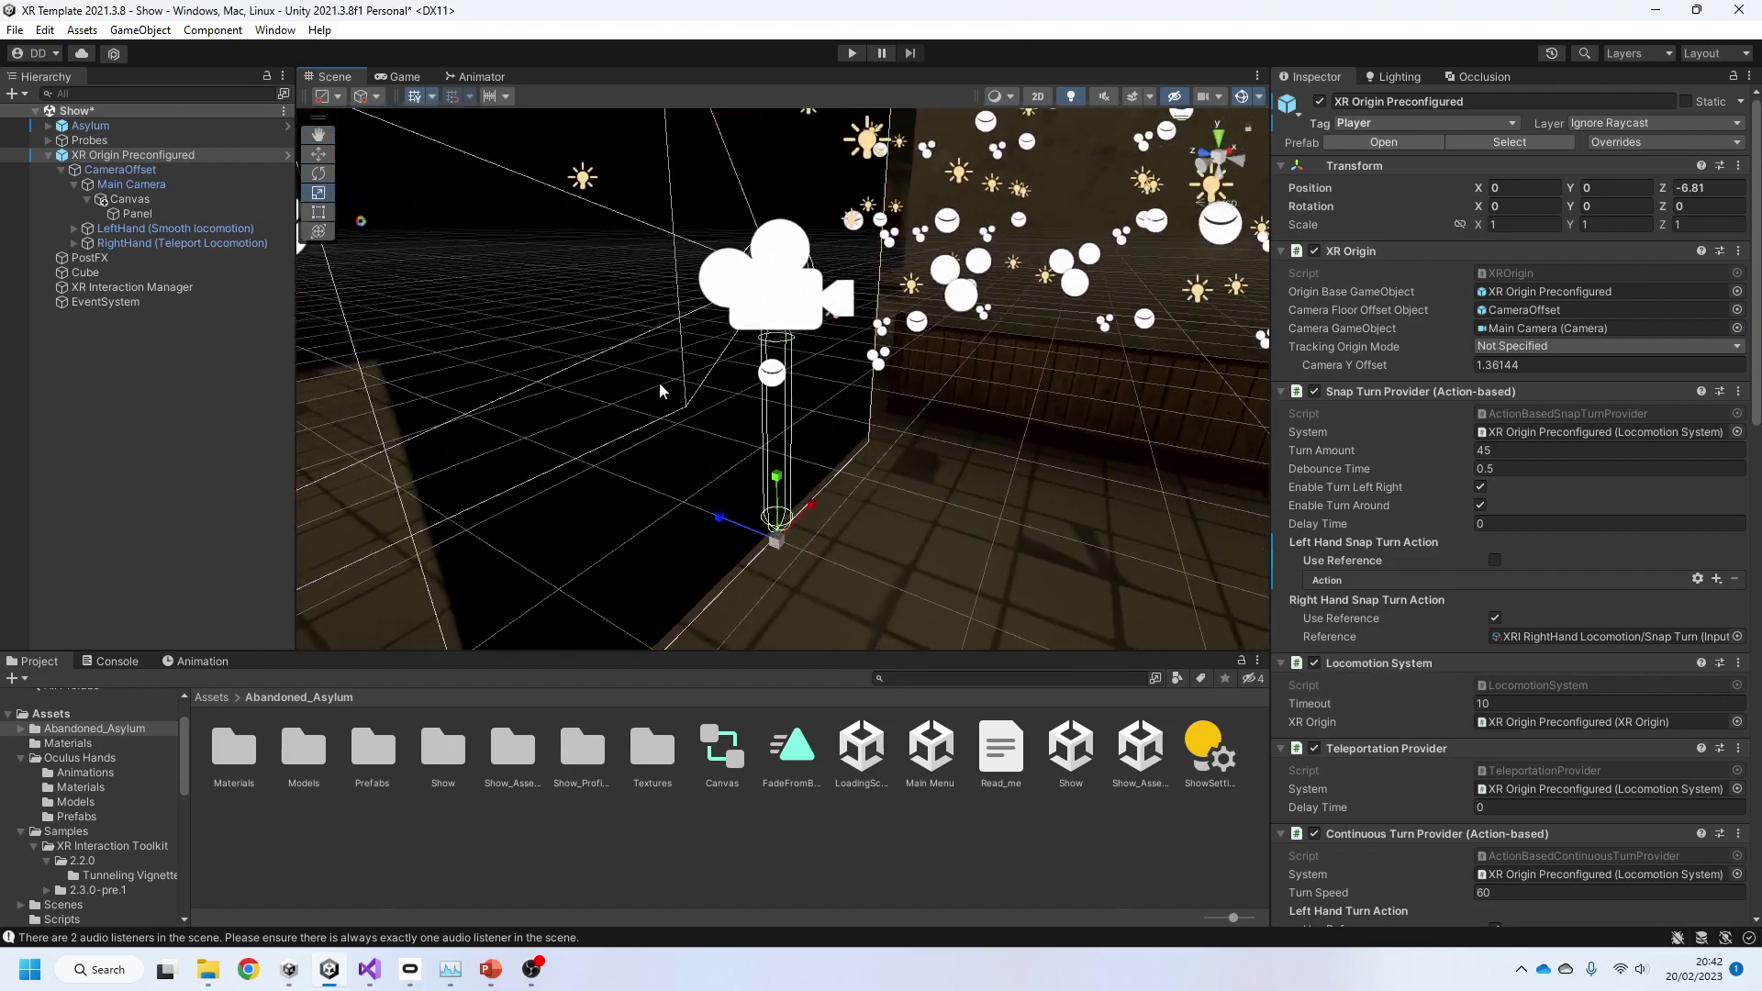
click(183, 199)
key(f)
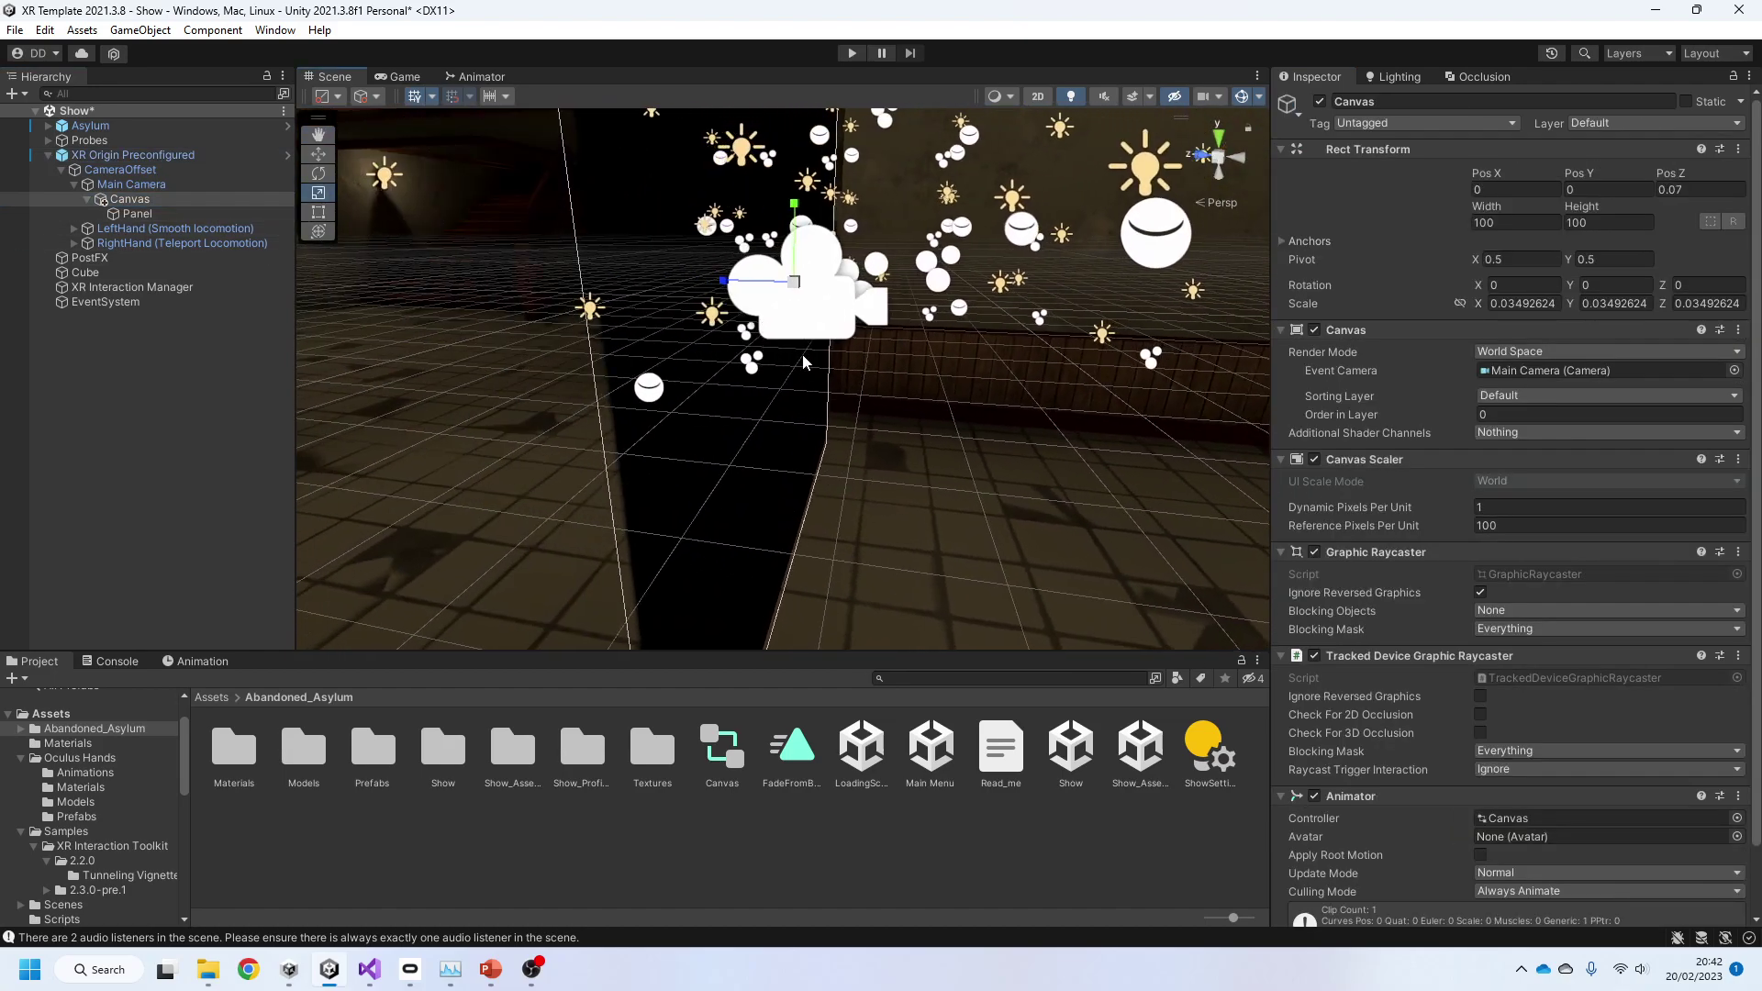
key(w)
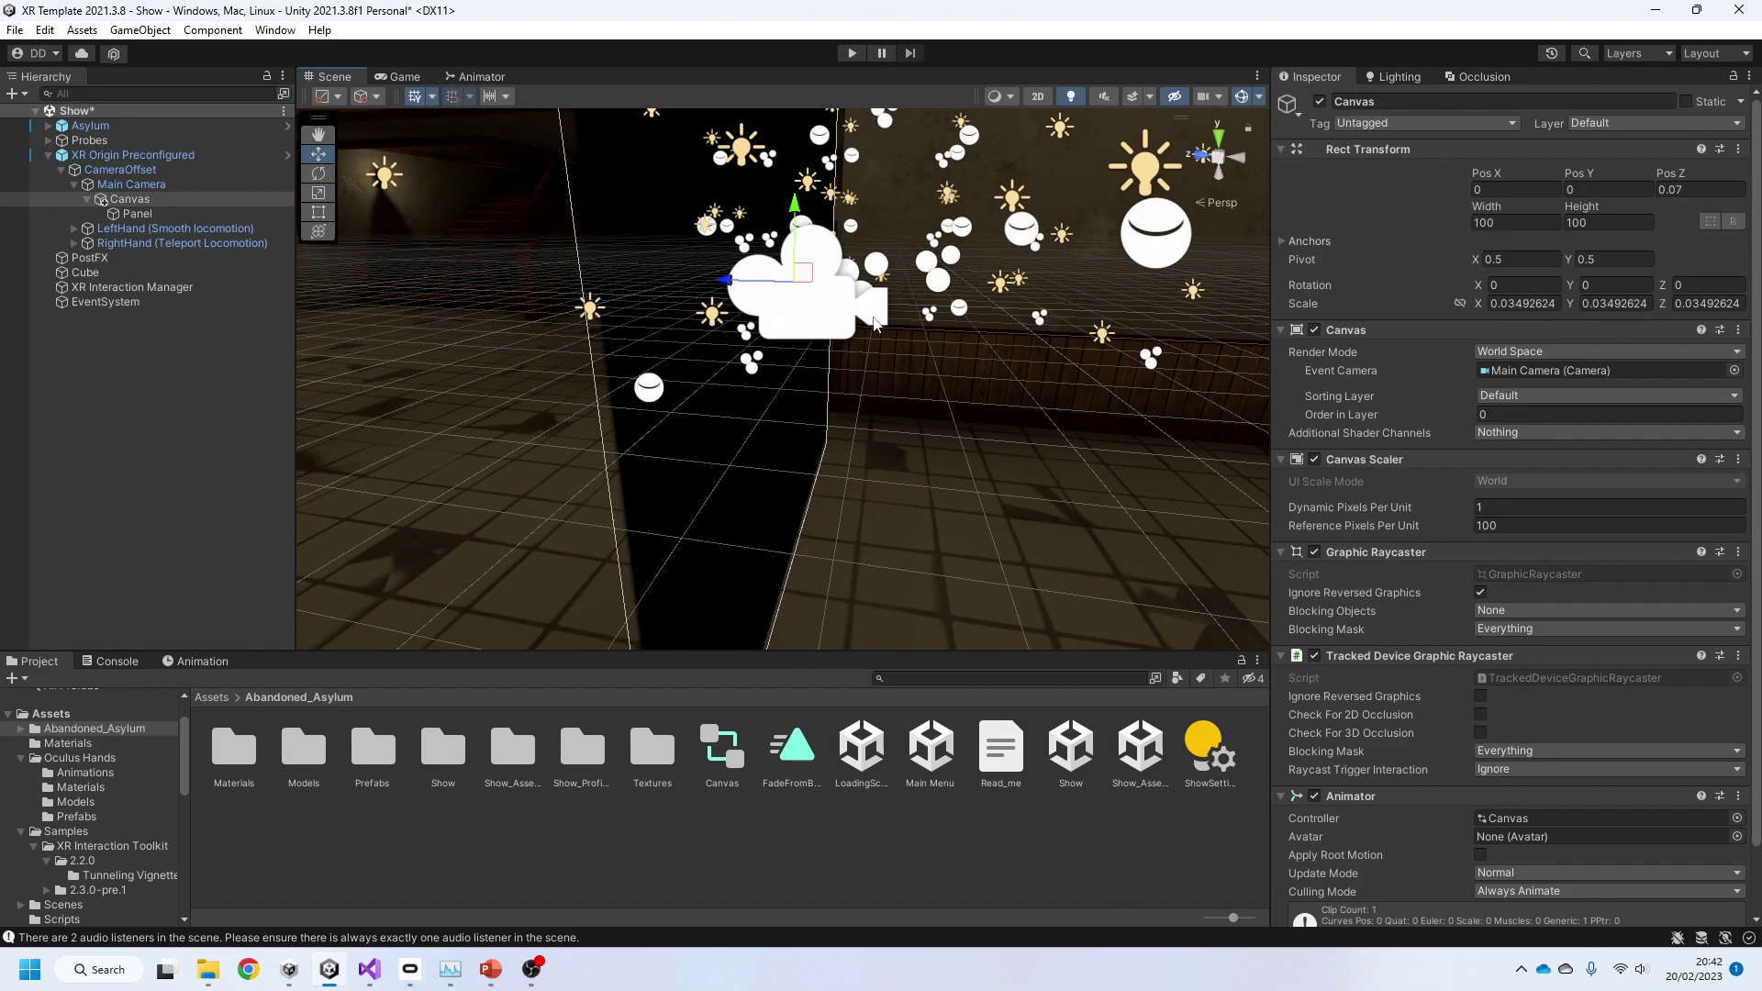
right_click(1374, 163)
key(Escape)
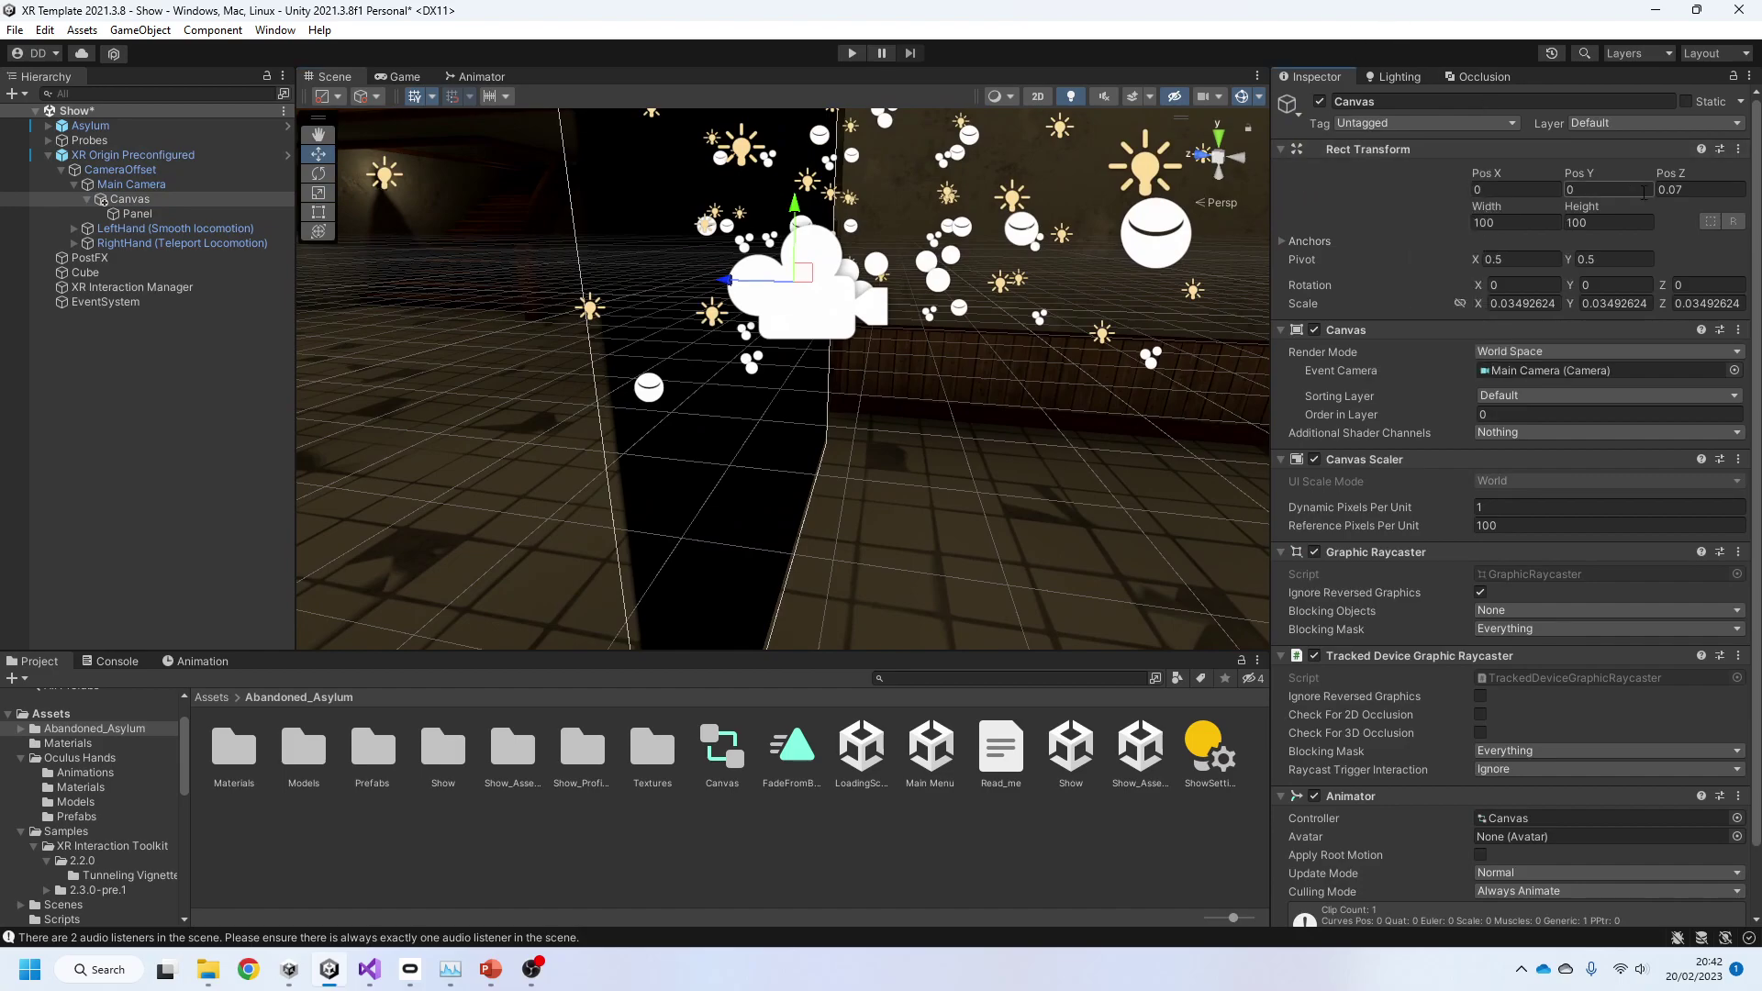
Step: Set the Canvas's Z position to 0 and check the result in the Game view
click(1493, 200)
key(Tab)
key(Tab)
text(0)
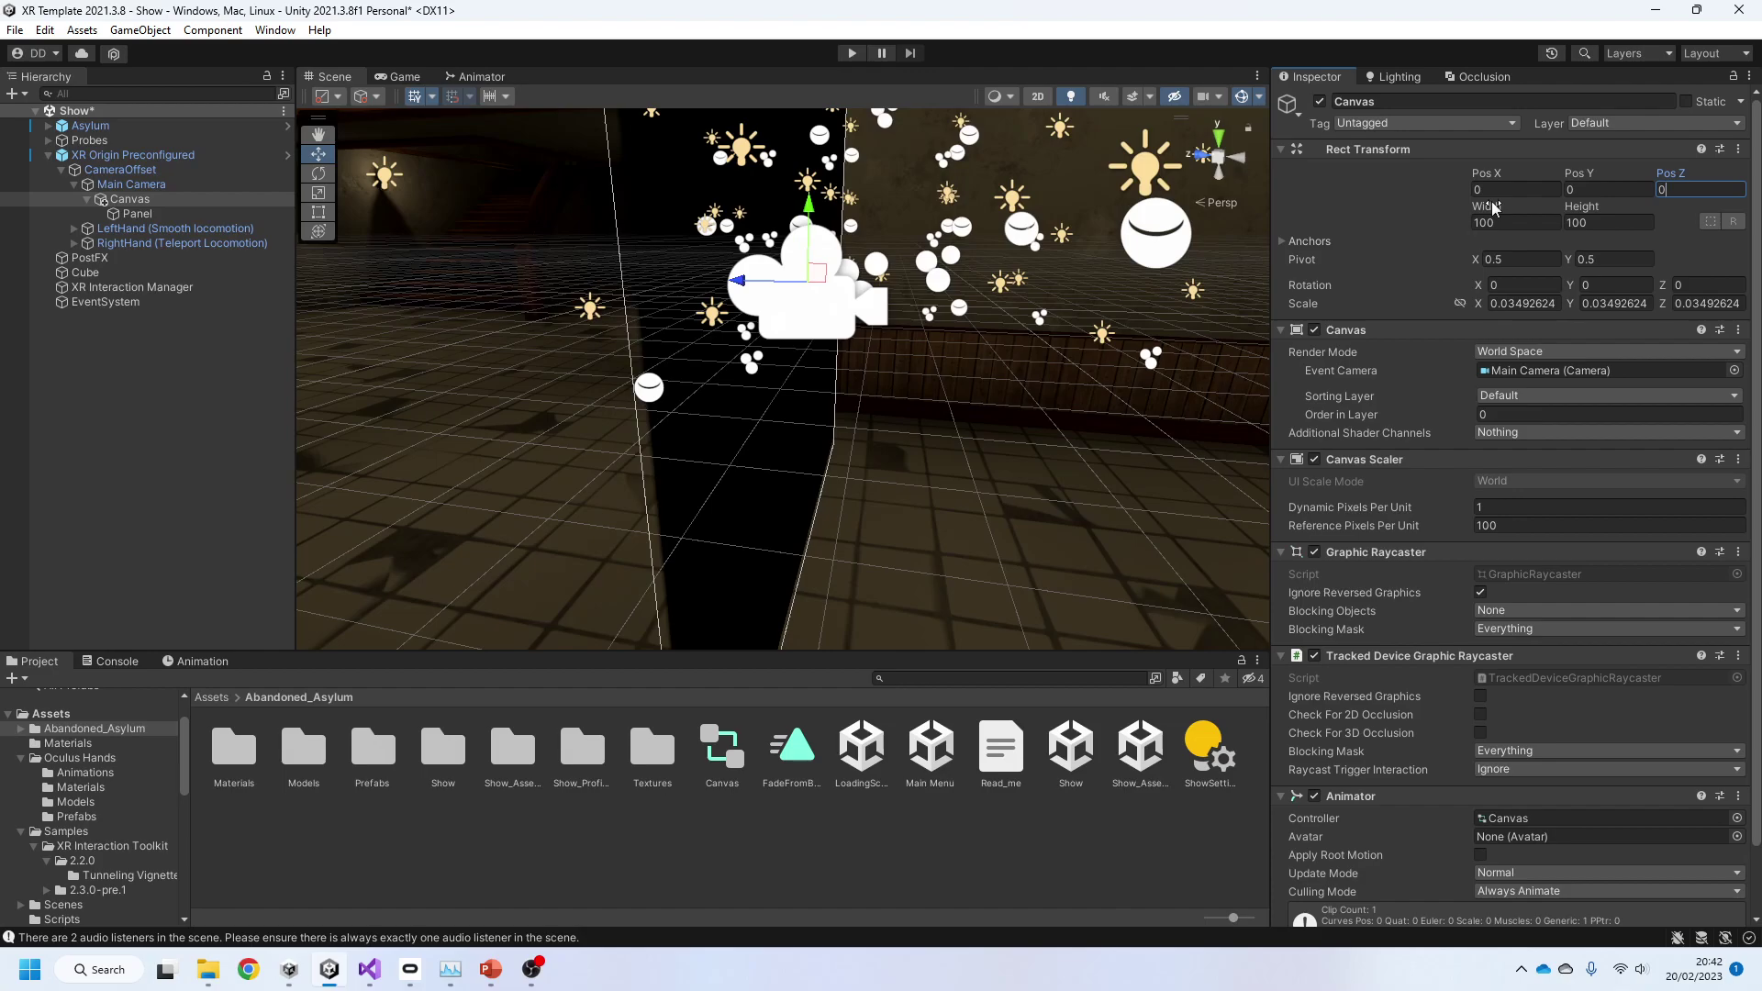
click(404, 77)
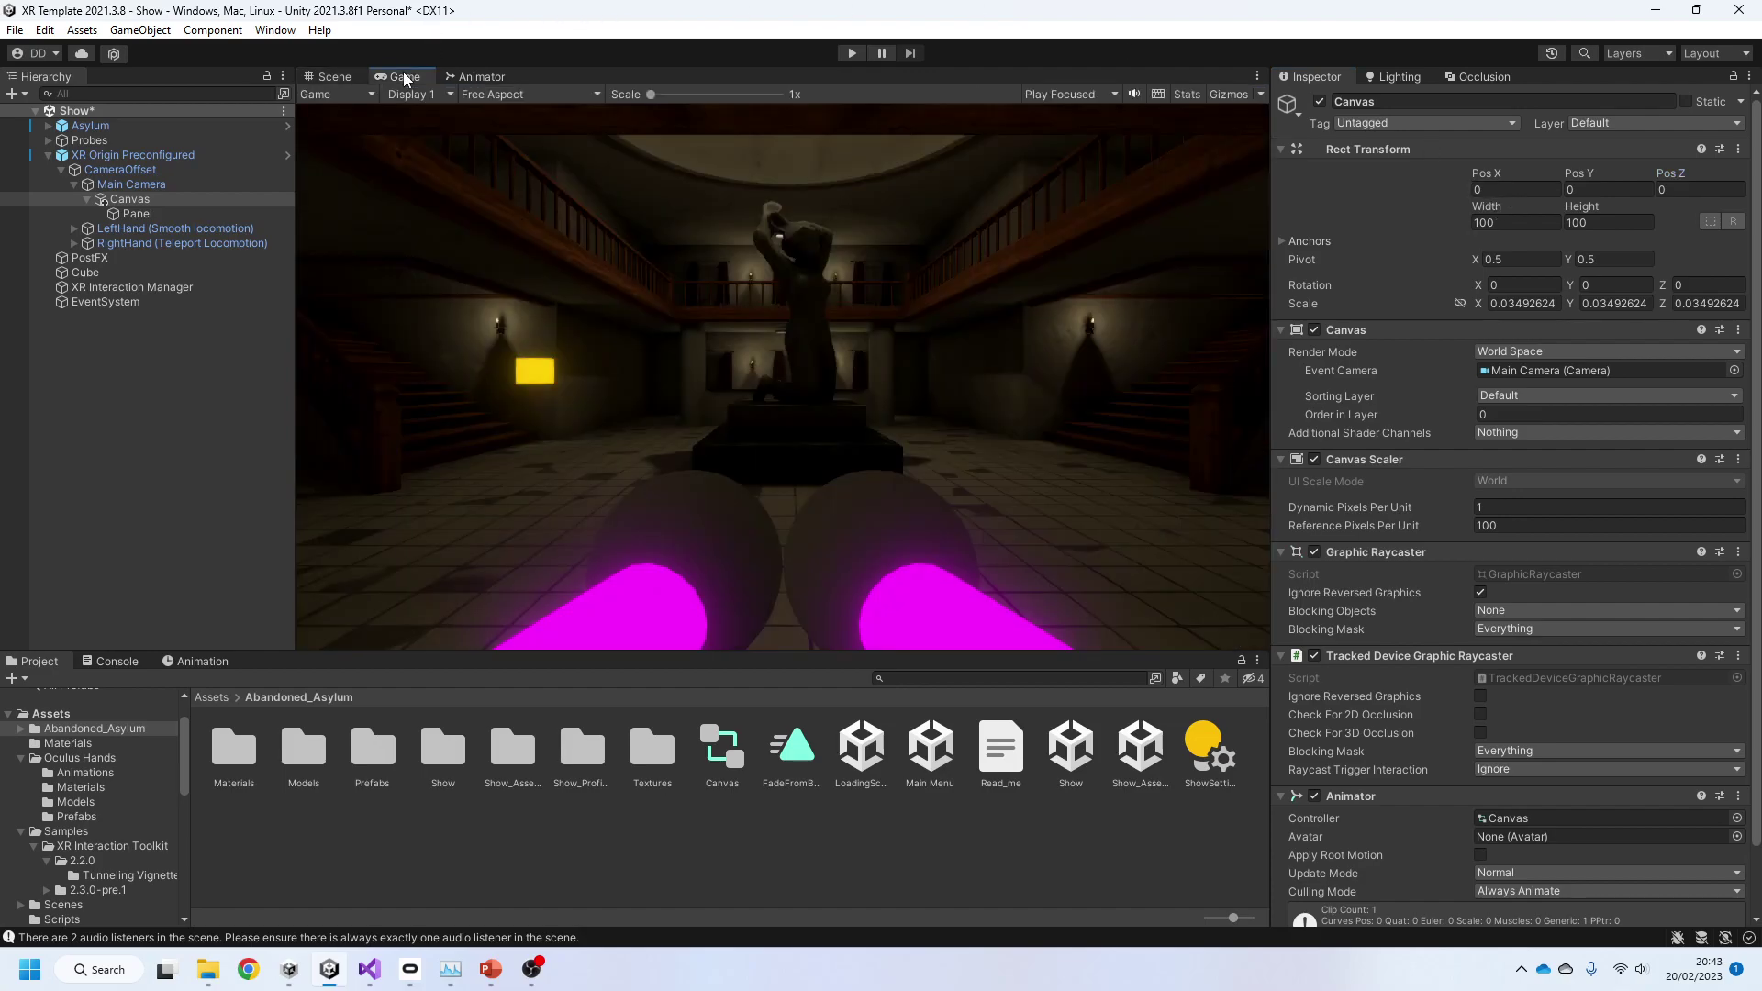
click(343, 74)
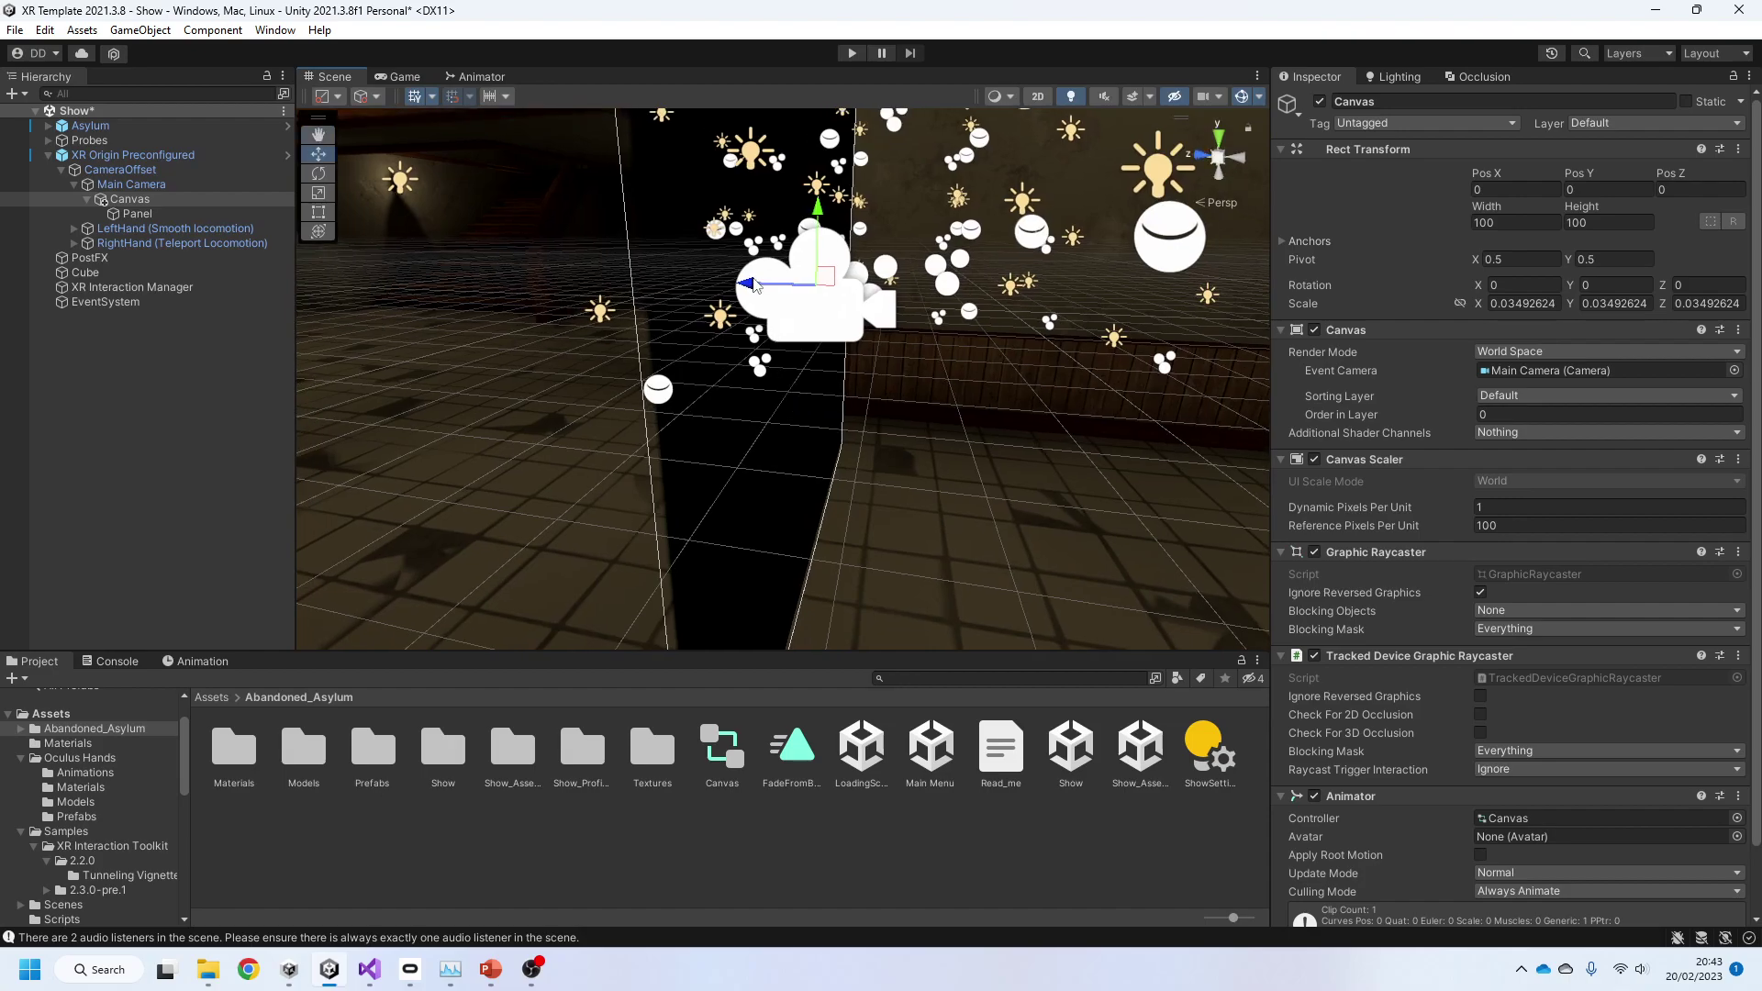
Step: Move the Canvas forward along Z to about 0.059 and check its coverage in the Game view
drag(760, 292, 746, 281)
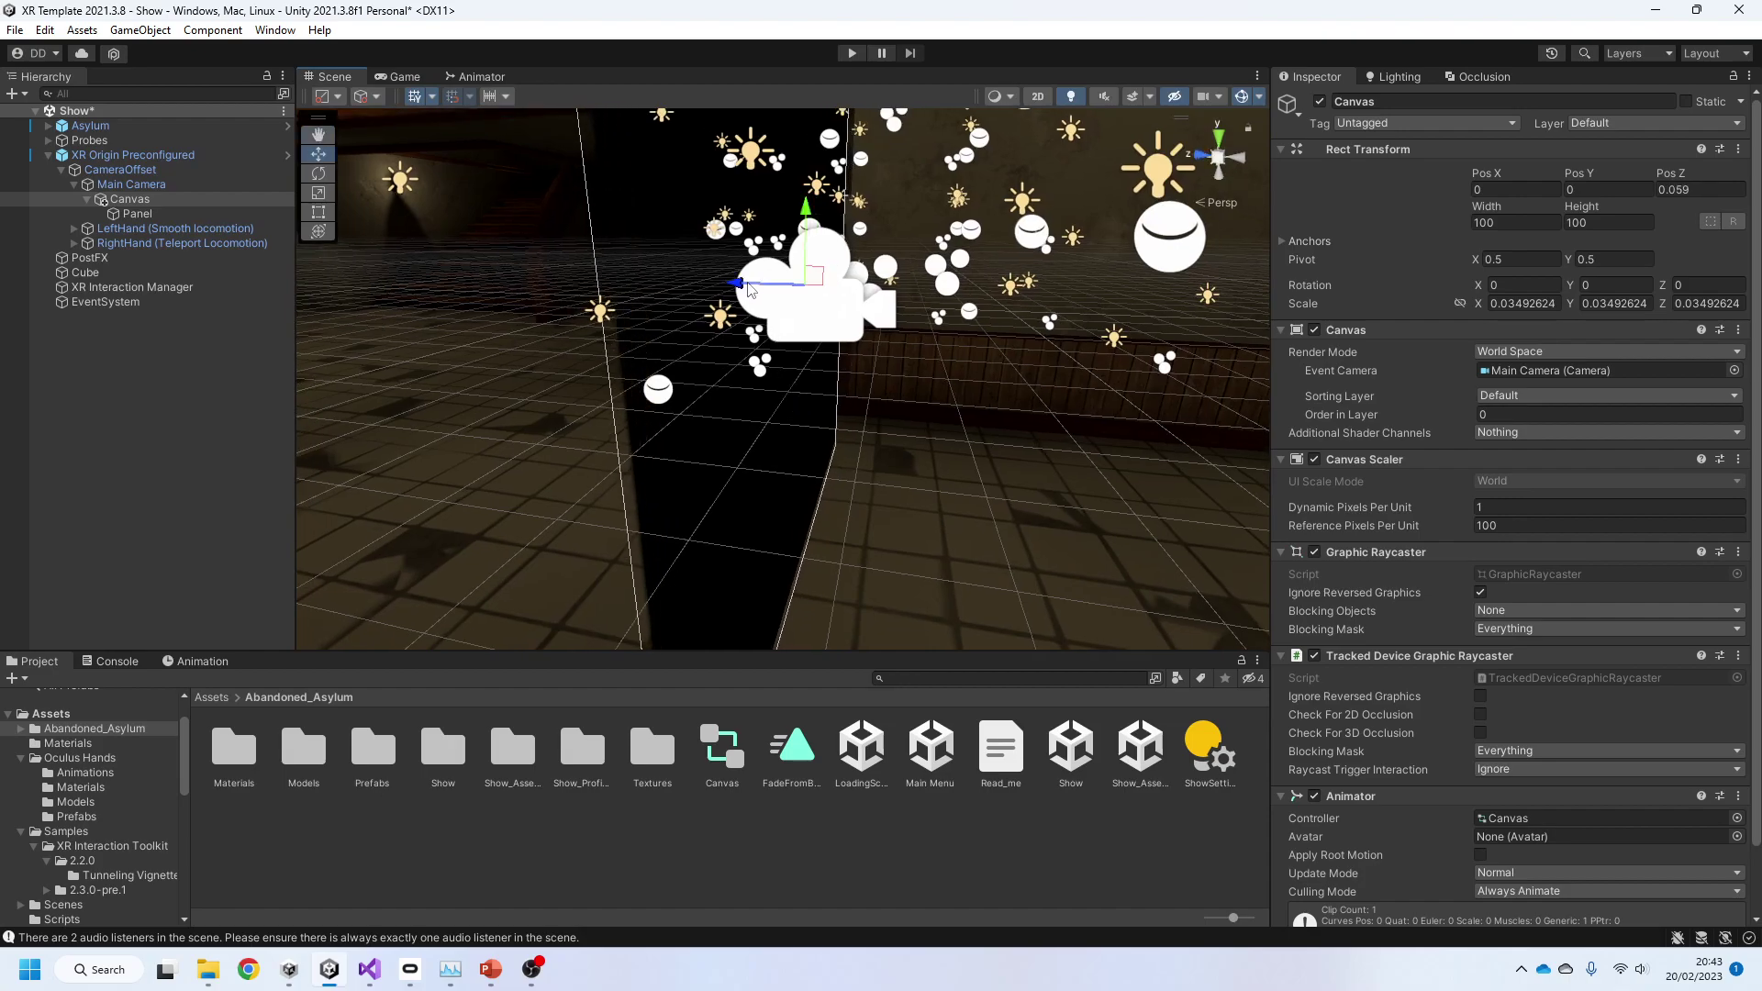
click(402, 76)
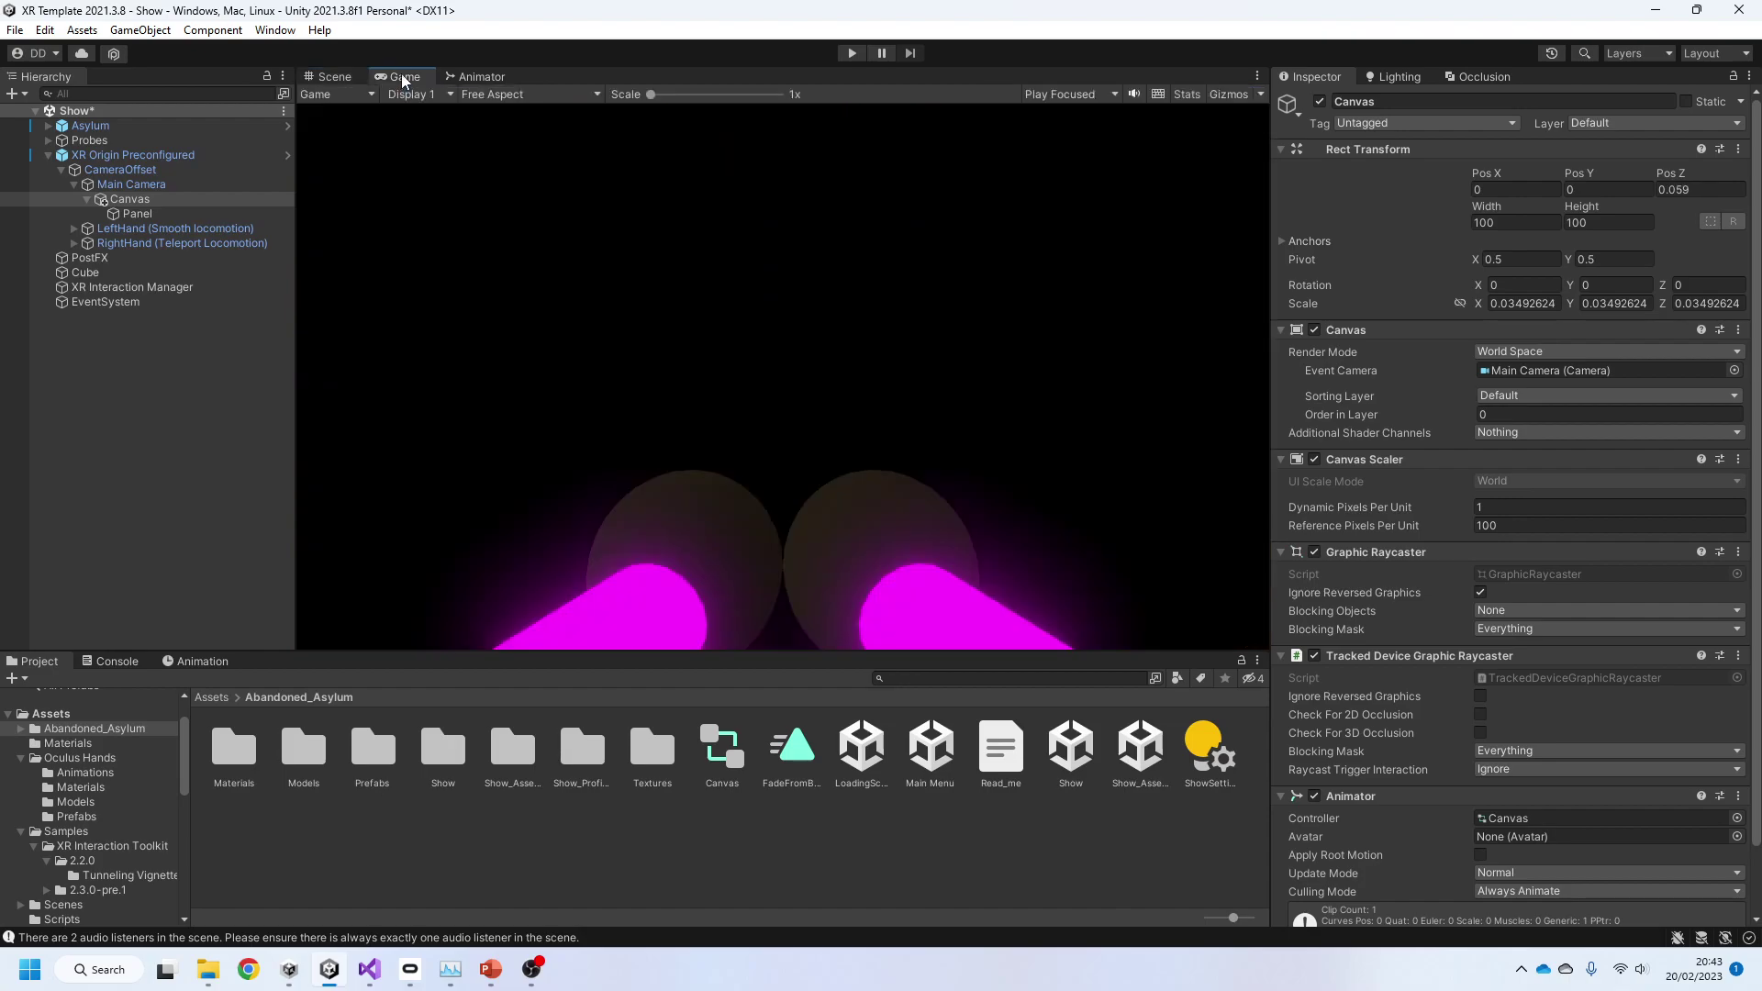
click(342, 74)
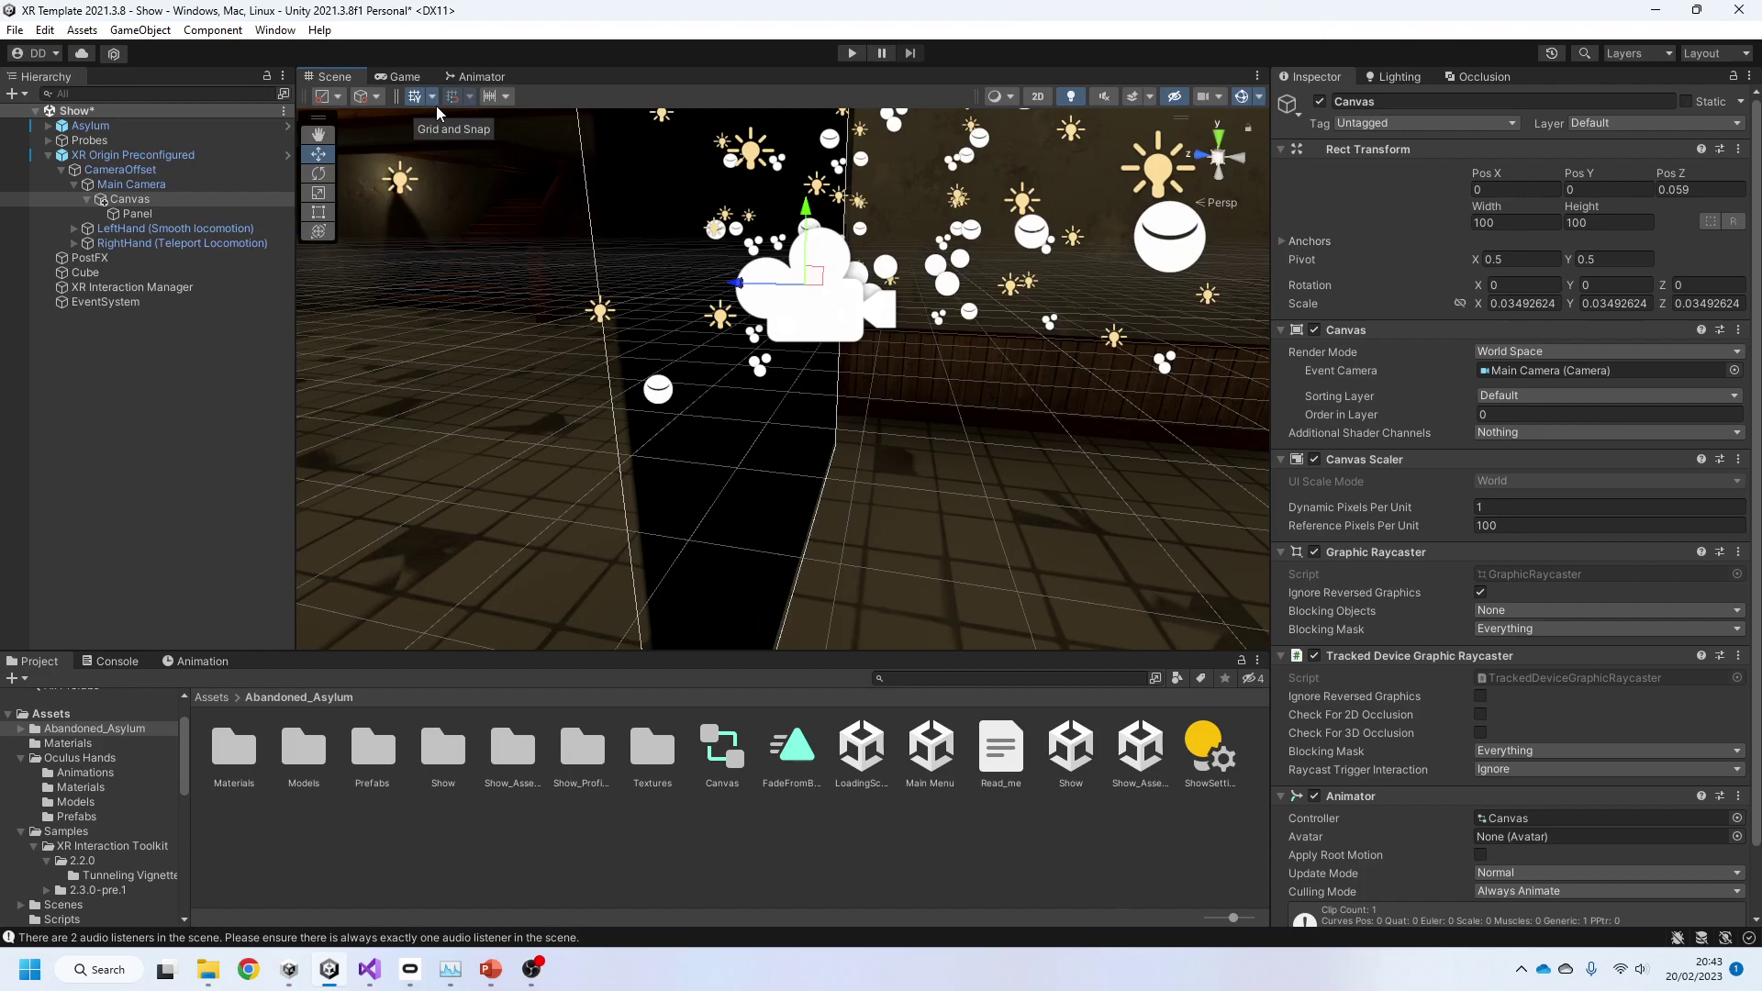
Step: Show the Canvas's FadeFromBlack clip in the Animation window and check where the animation windows can be opened
click(159, 198)
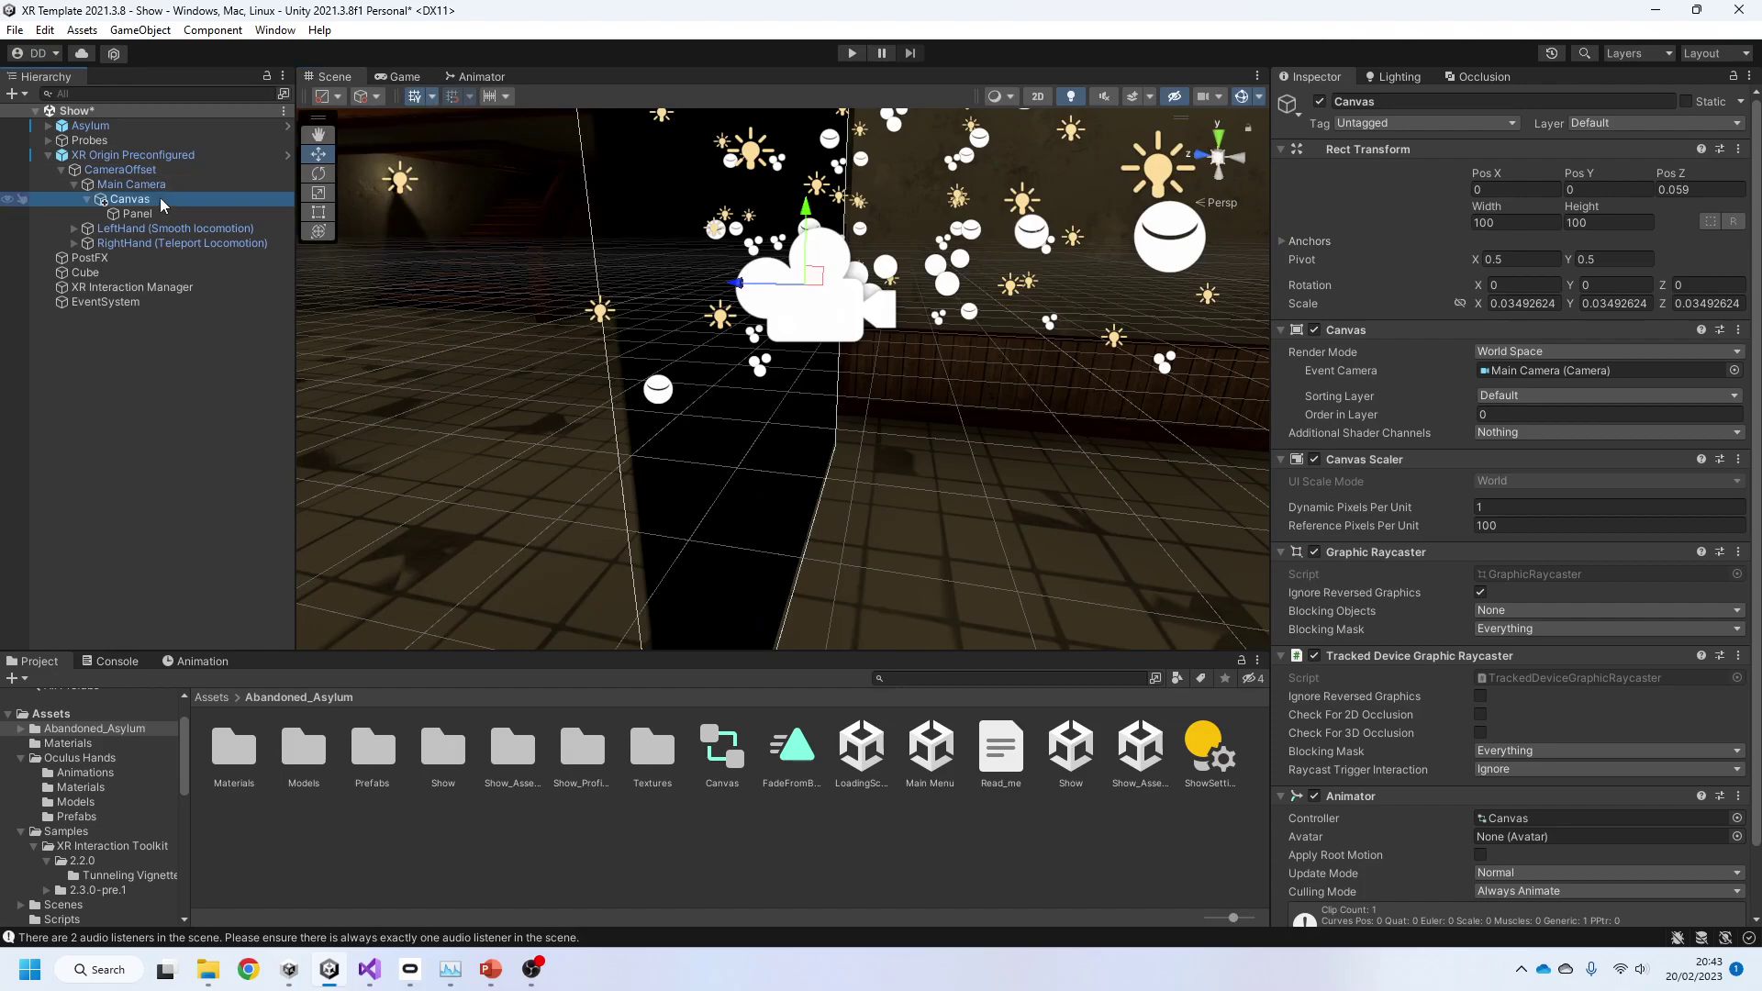
click(201, 661)
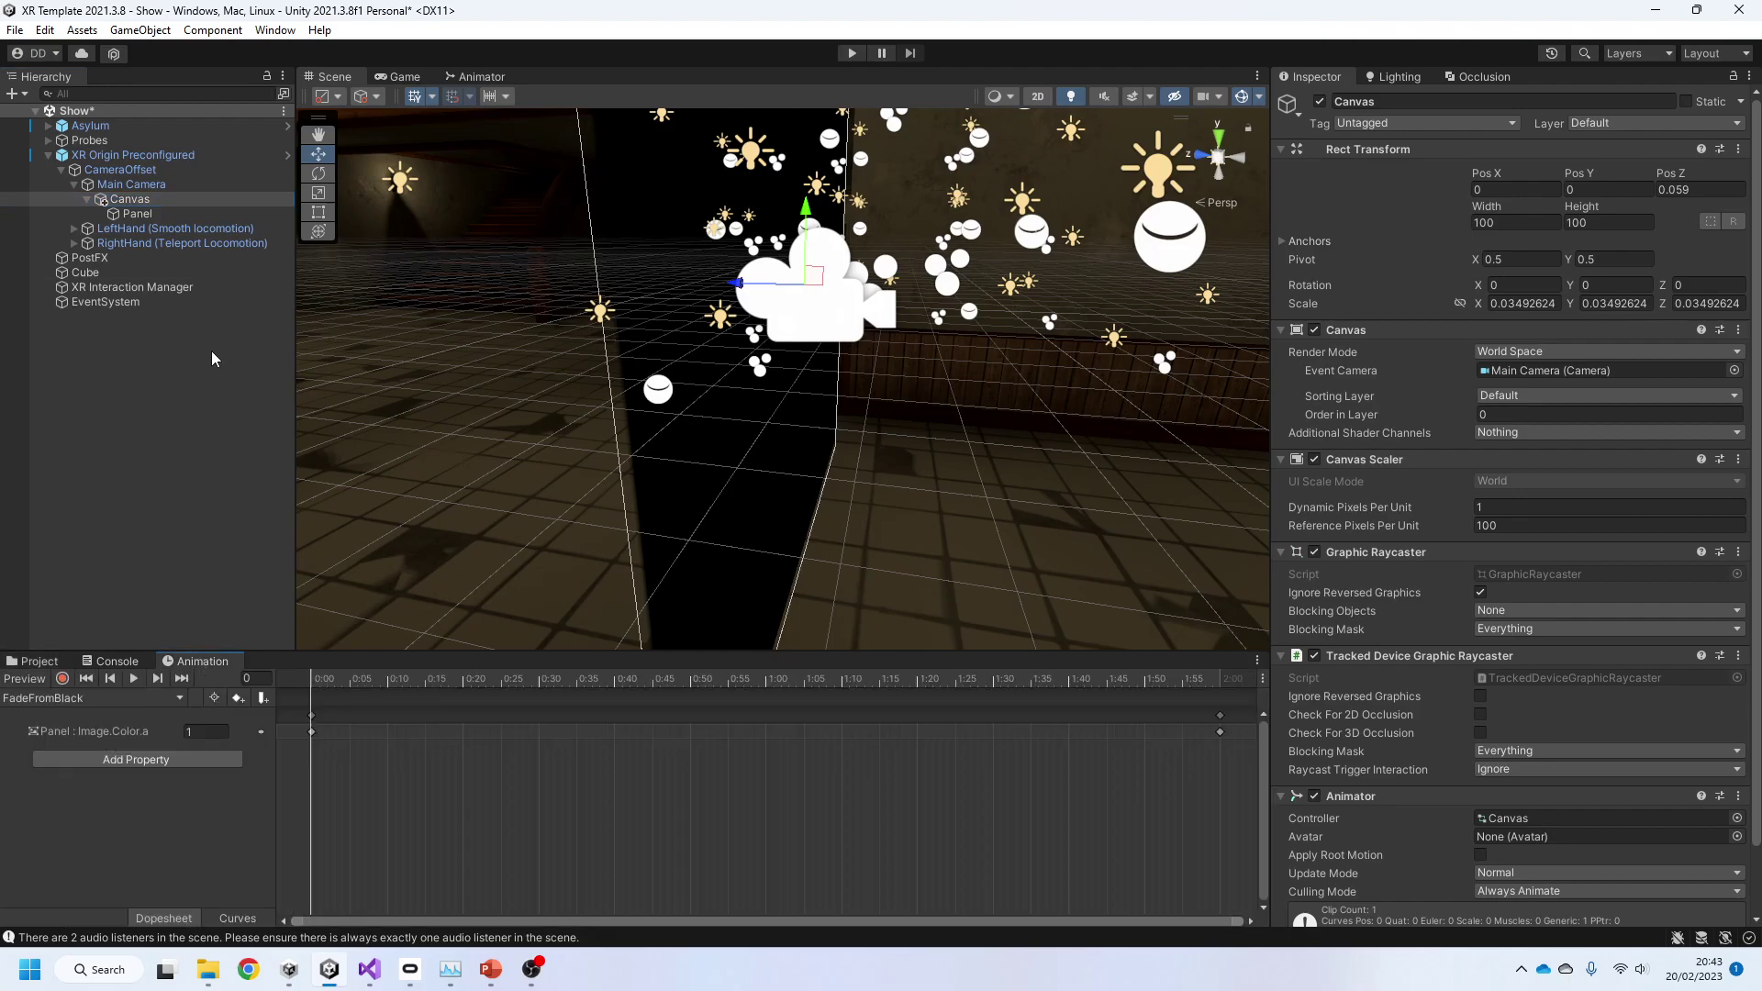
click(275, 30)
mouse_move(358, 408)
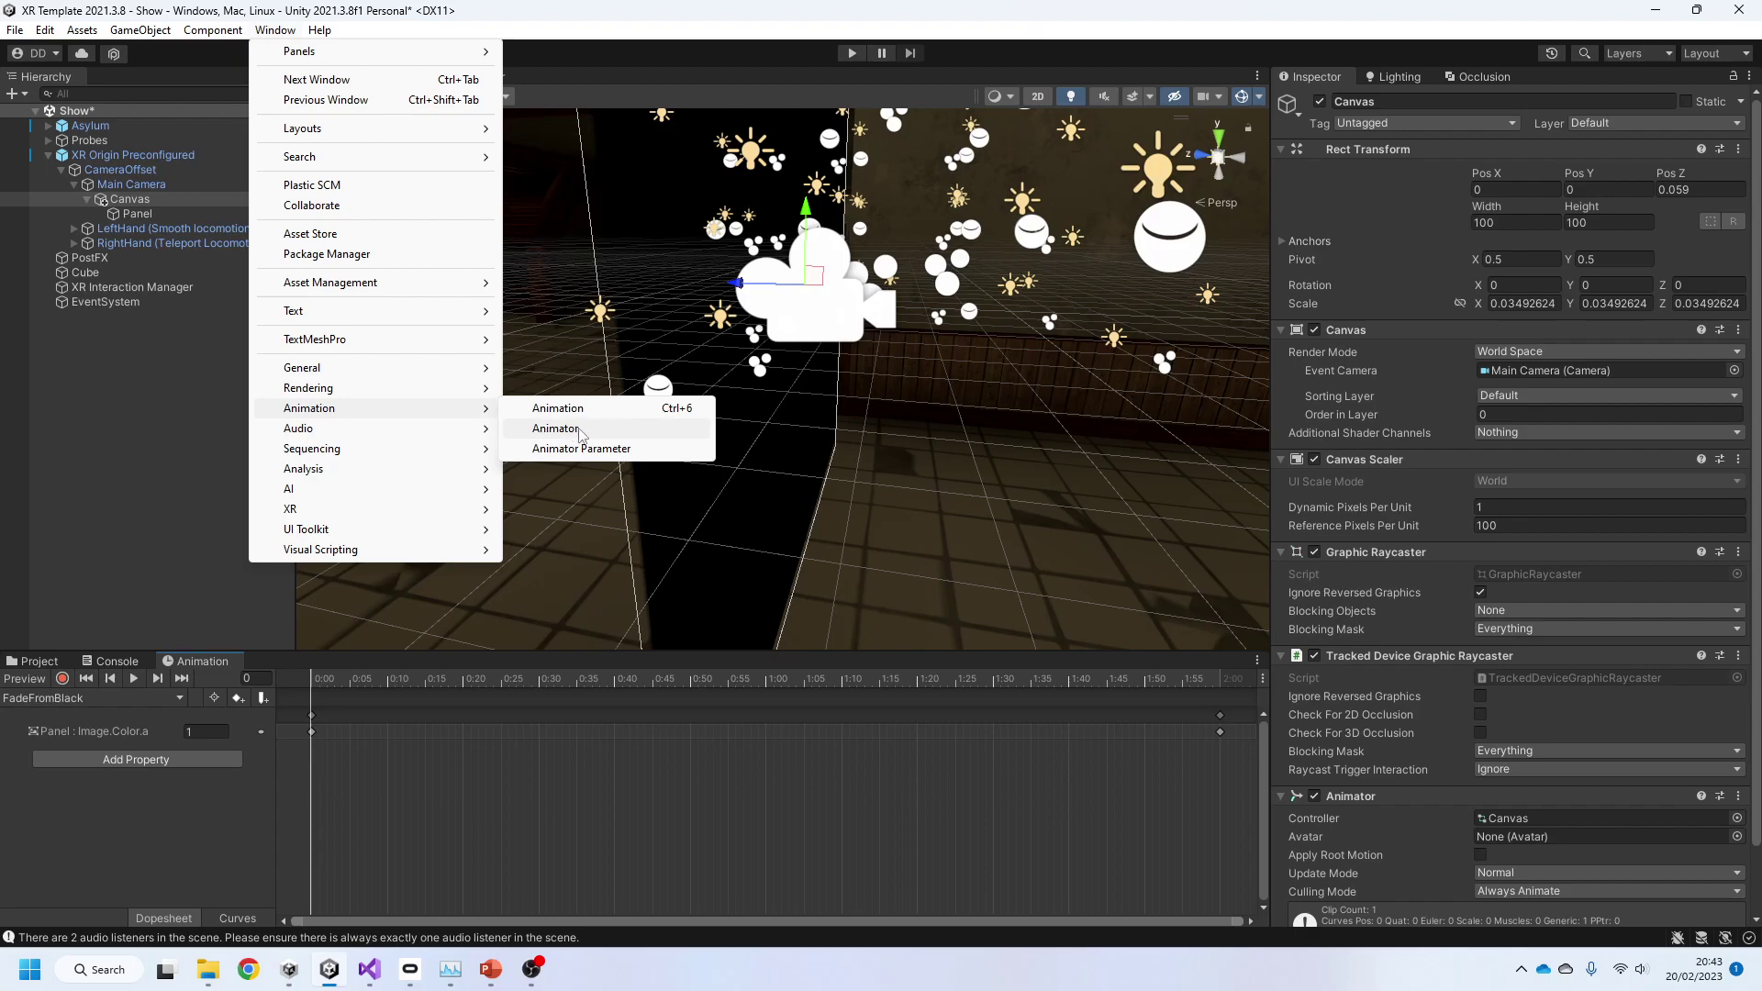
click(567, 8)
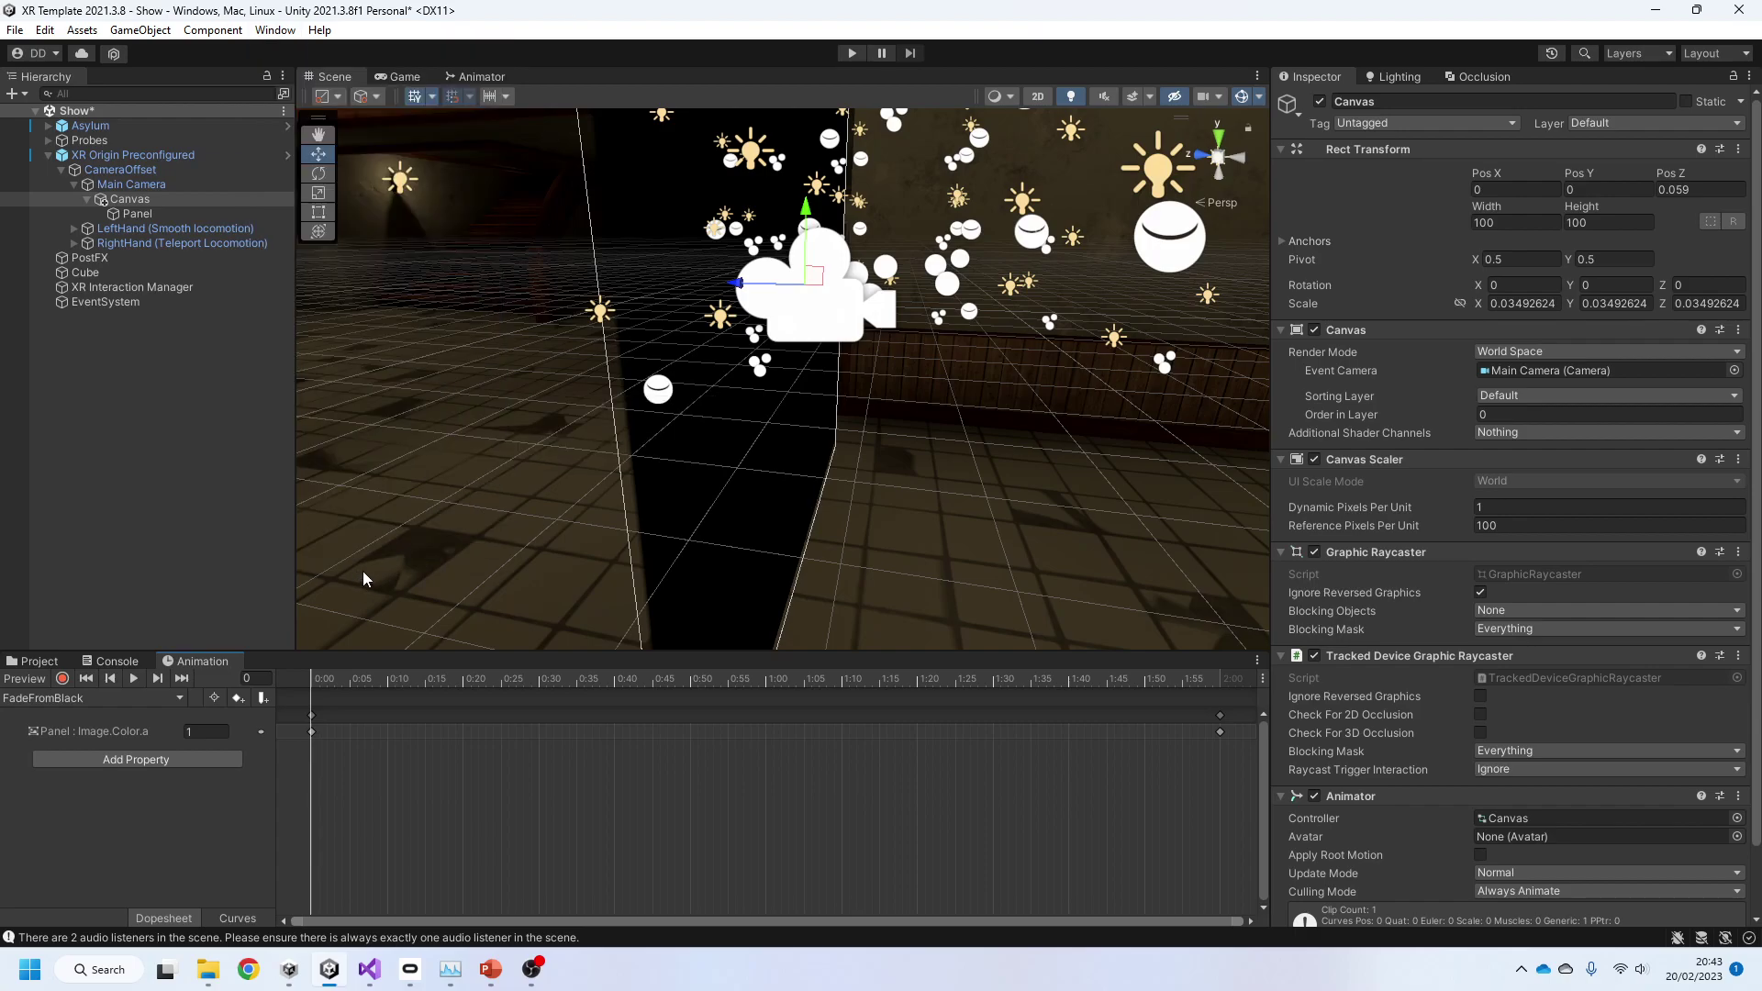
Step: Record the Panel's image alpha as 0 at frame 120 of FadeFromBlack, return to frame 0 and stop recording
click(62, 678)
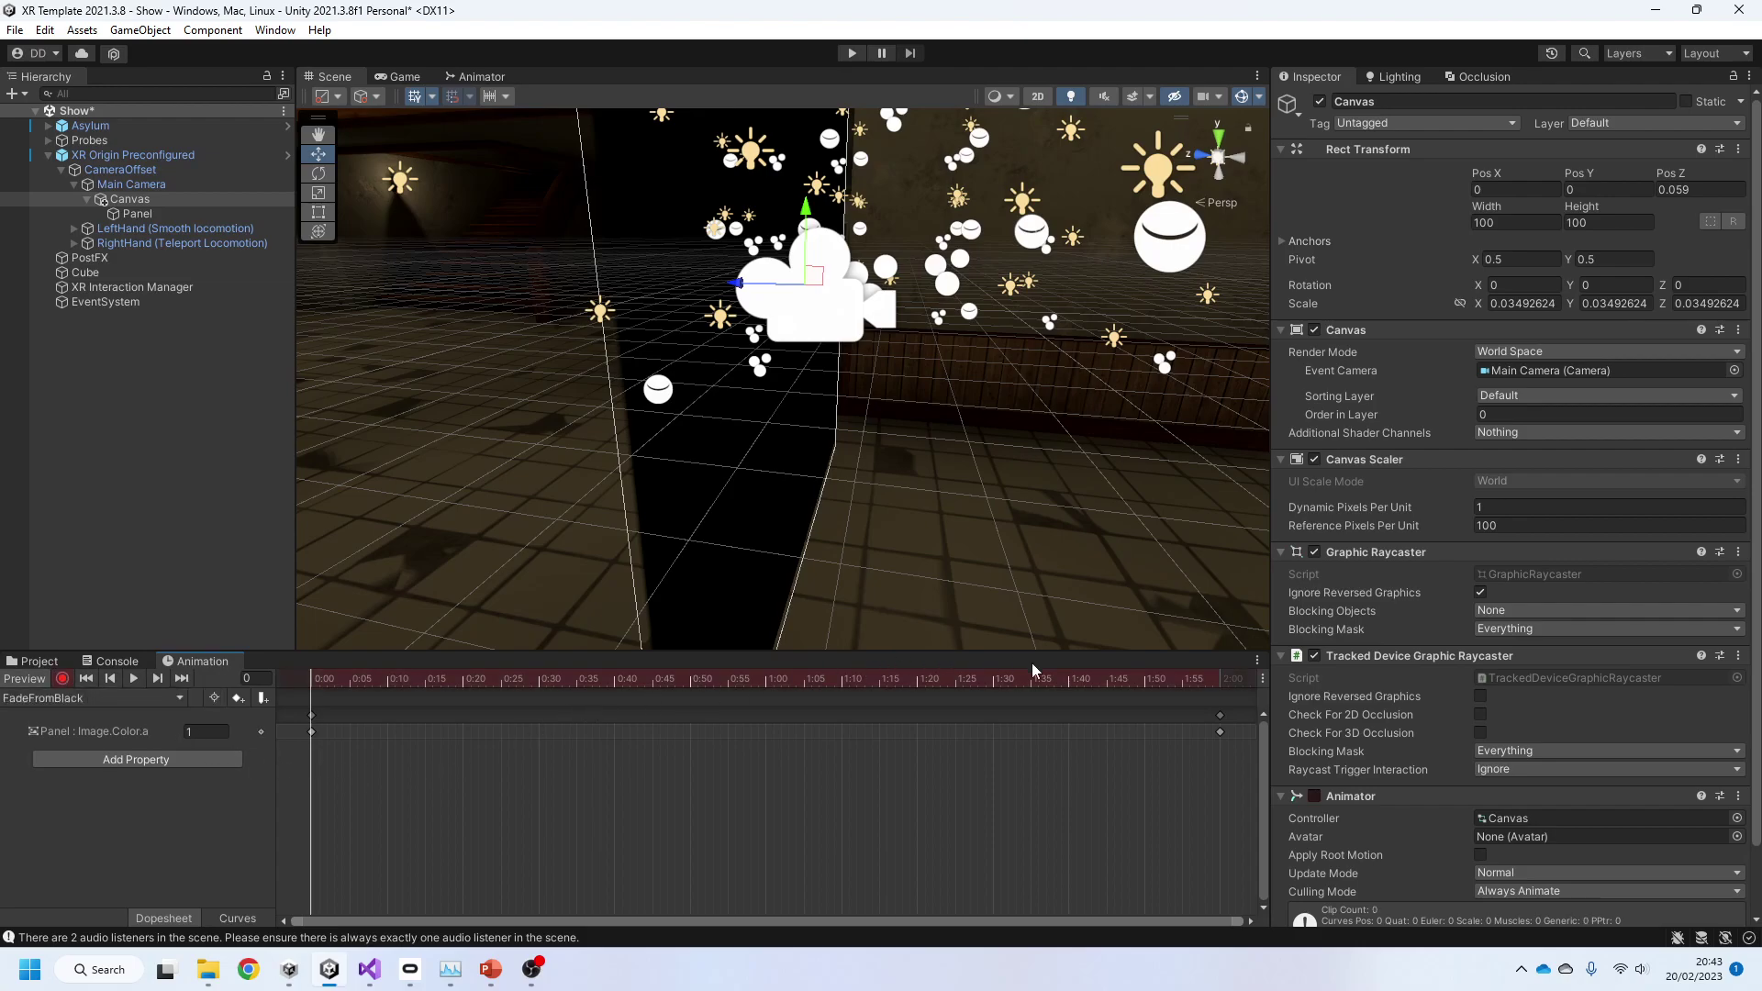
click(1220, 678)
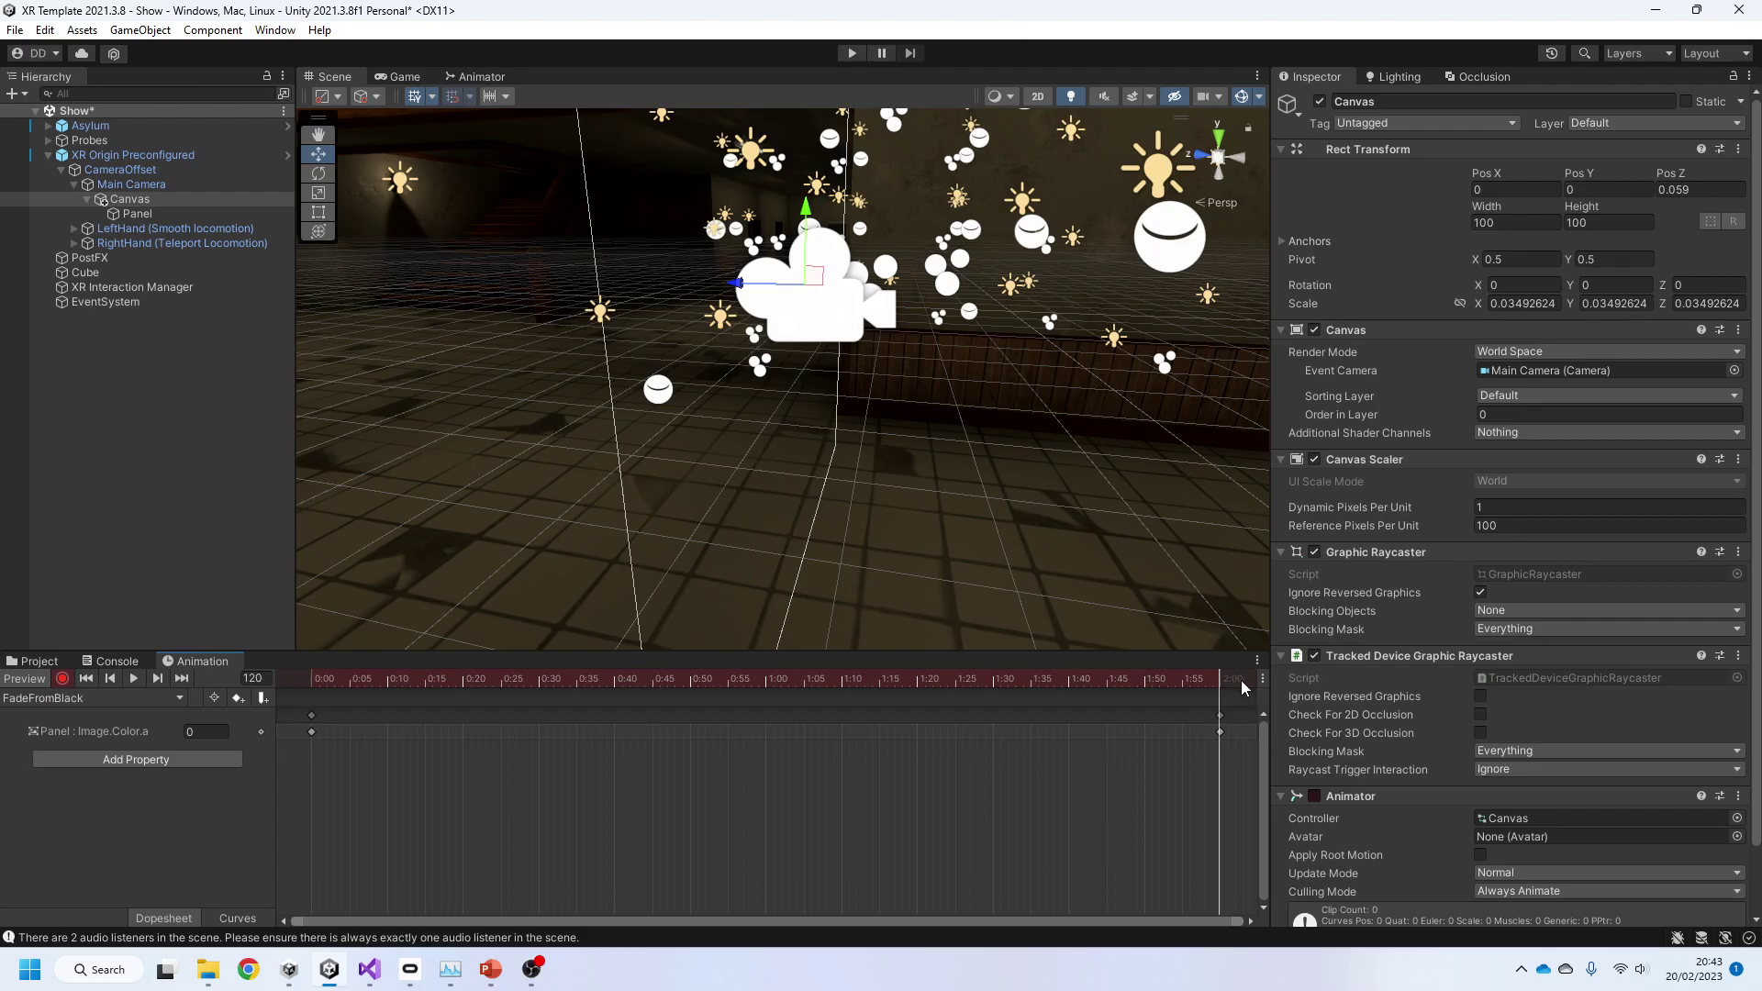
click(145, 196)
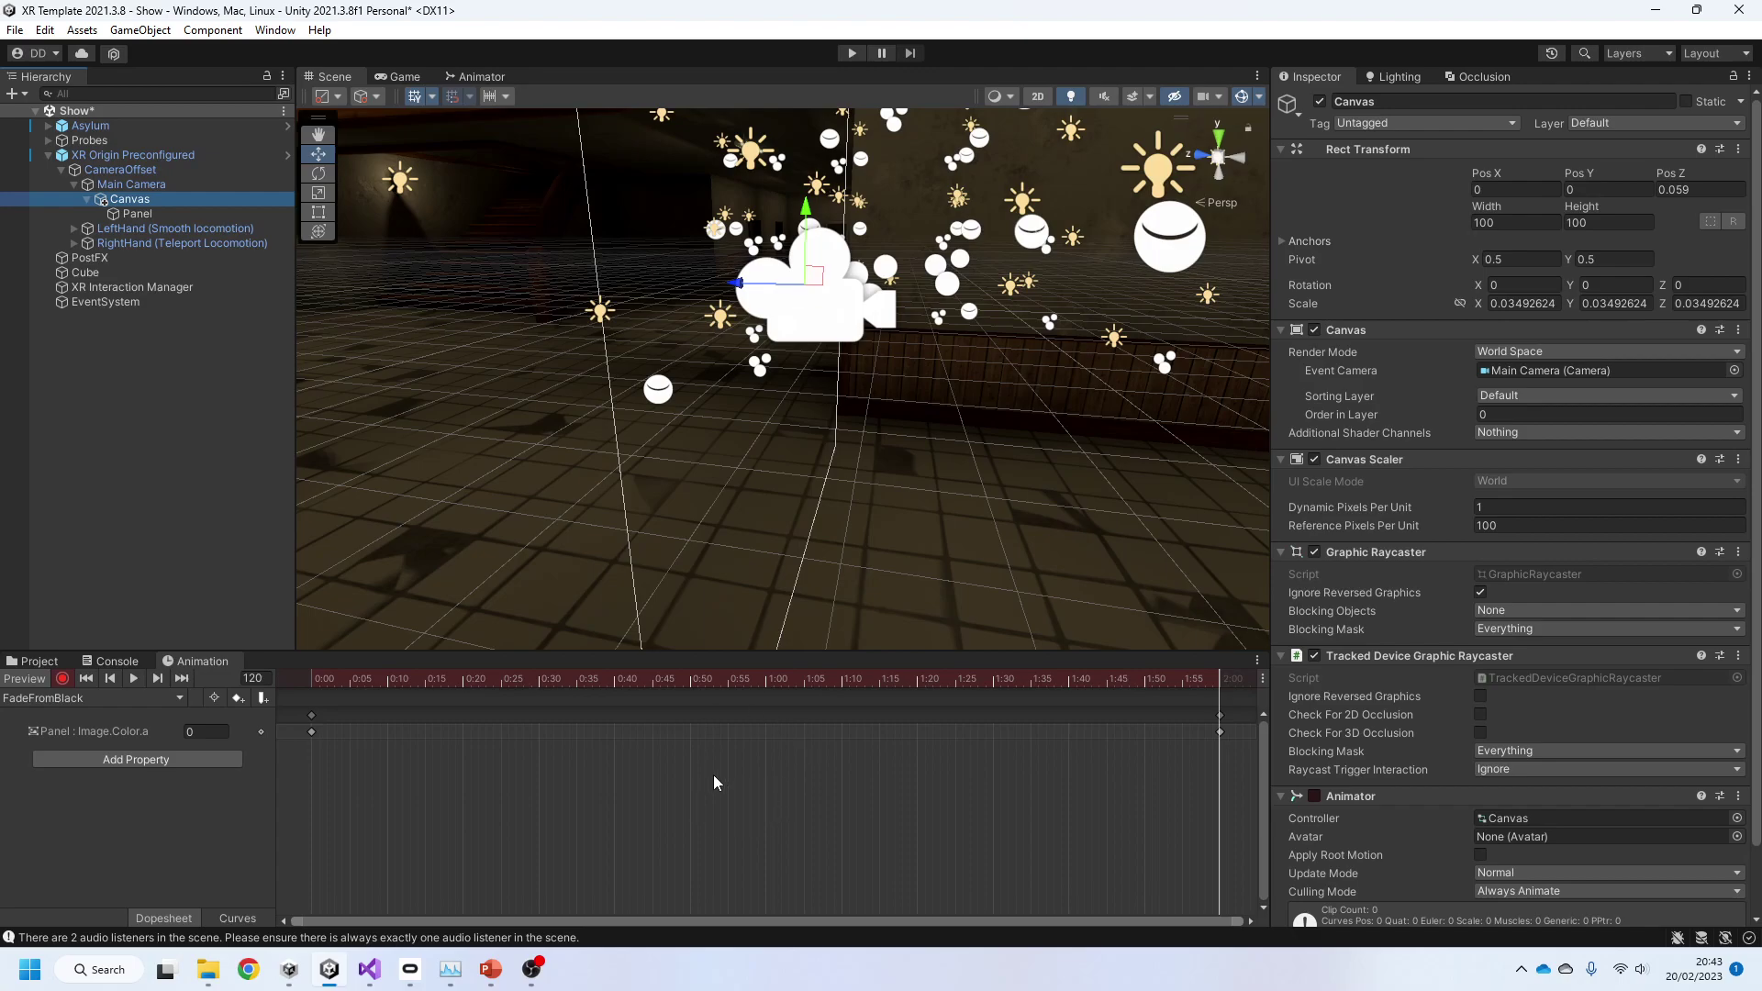
click(146, 214)
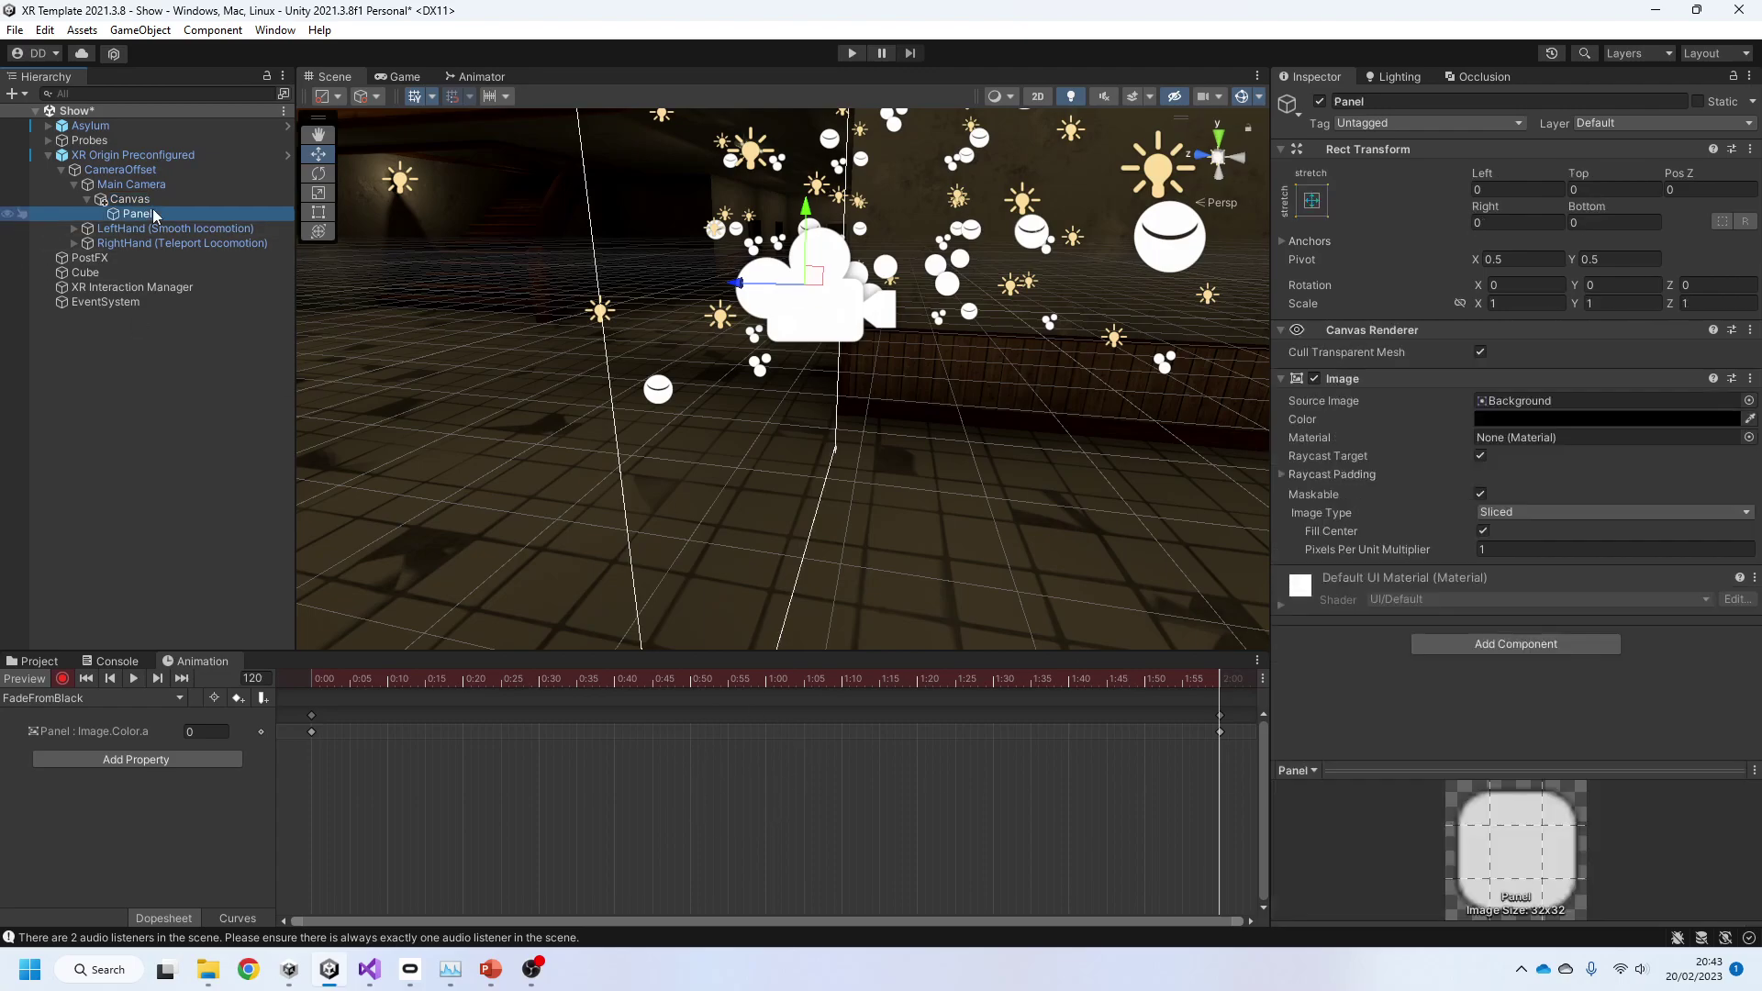
click(1528, 419)
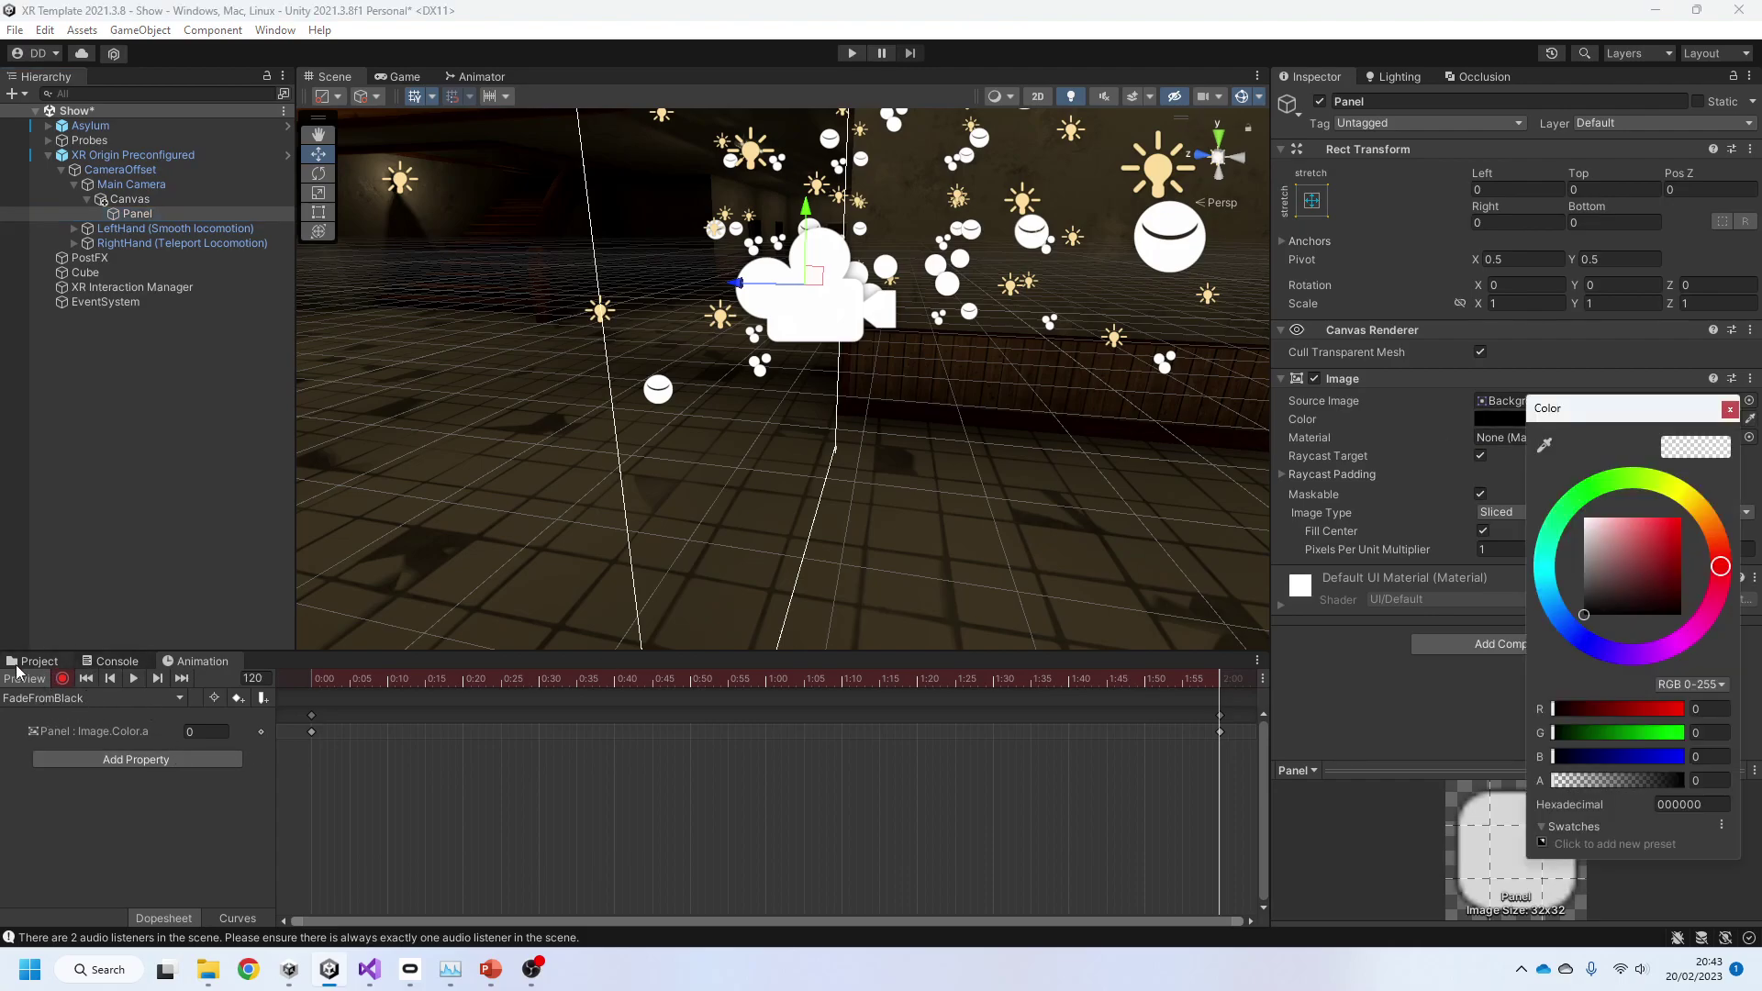
drag(1560, 780, 1418, 777)
drag(1233, 697, 261, 747)
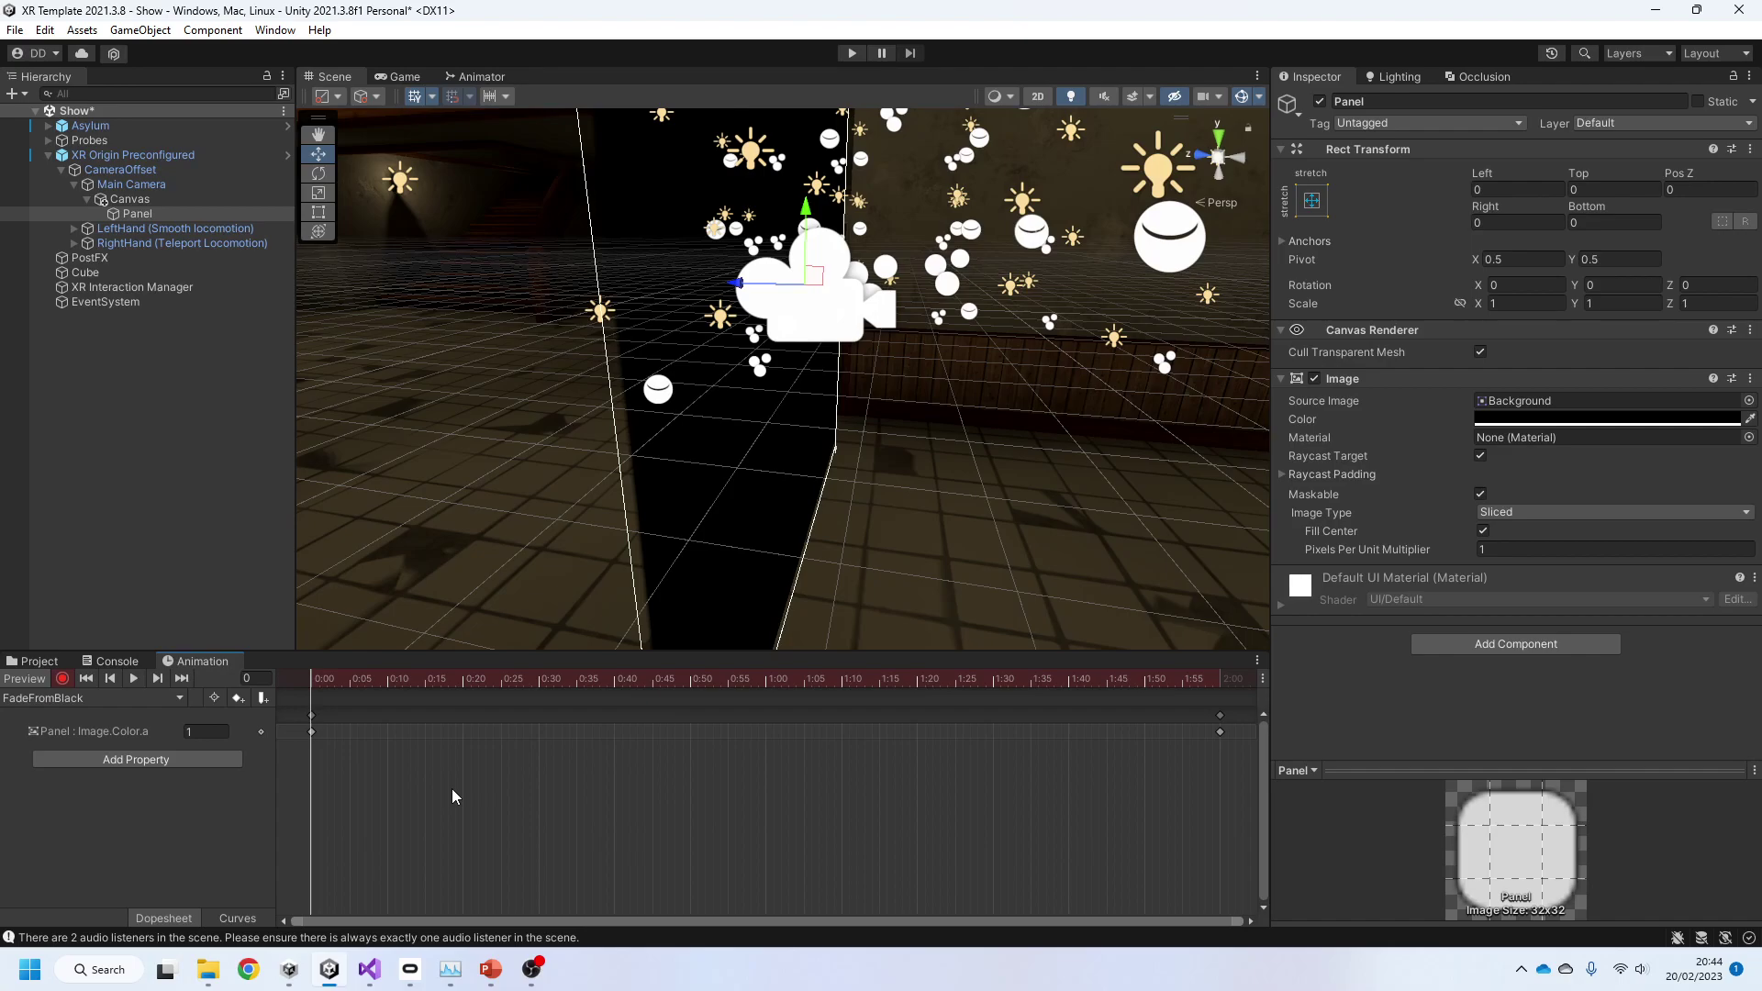
click(62, 679)
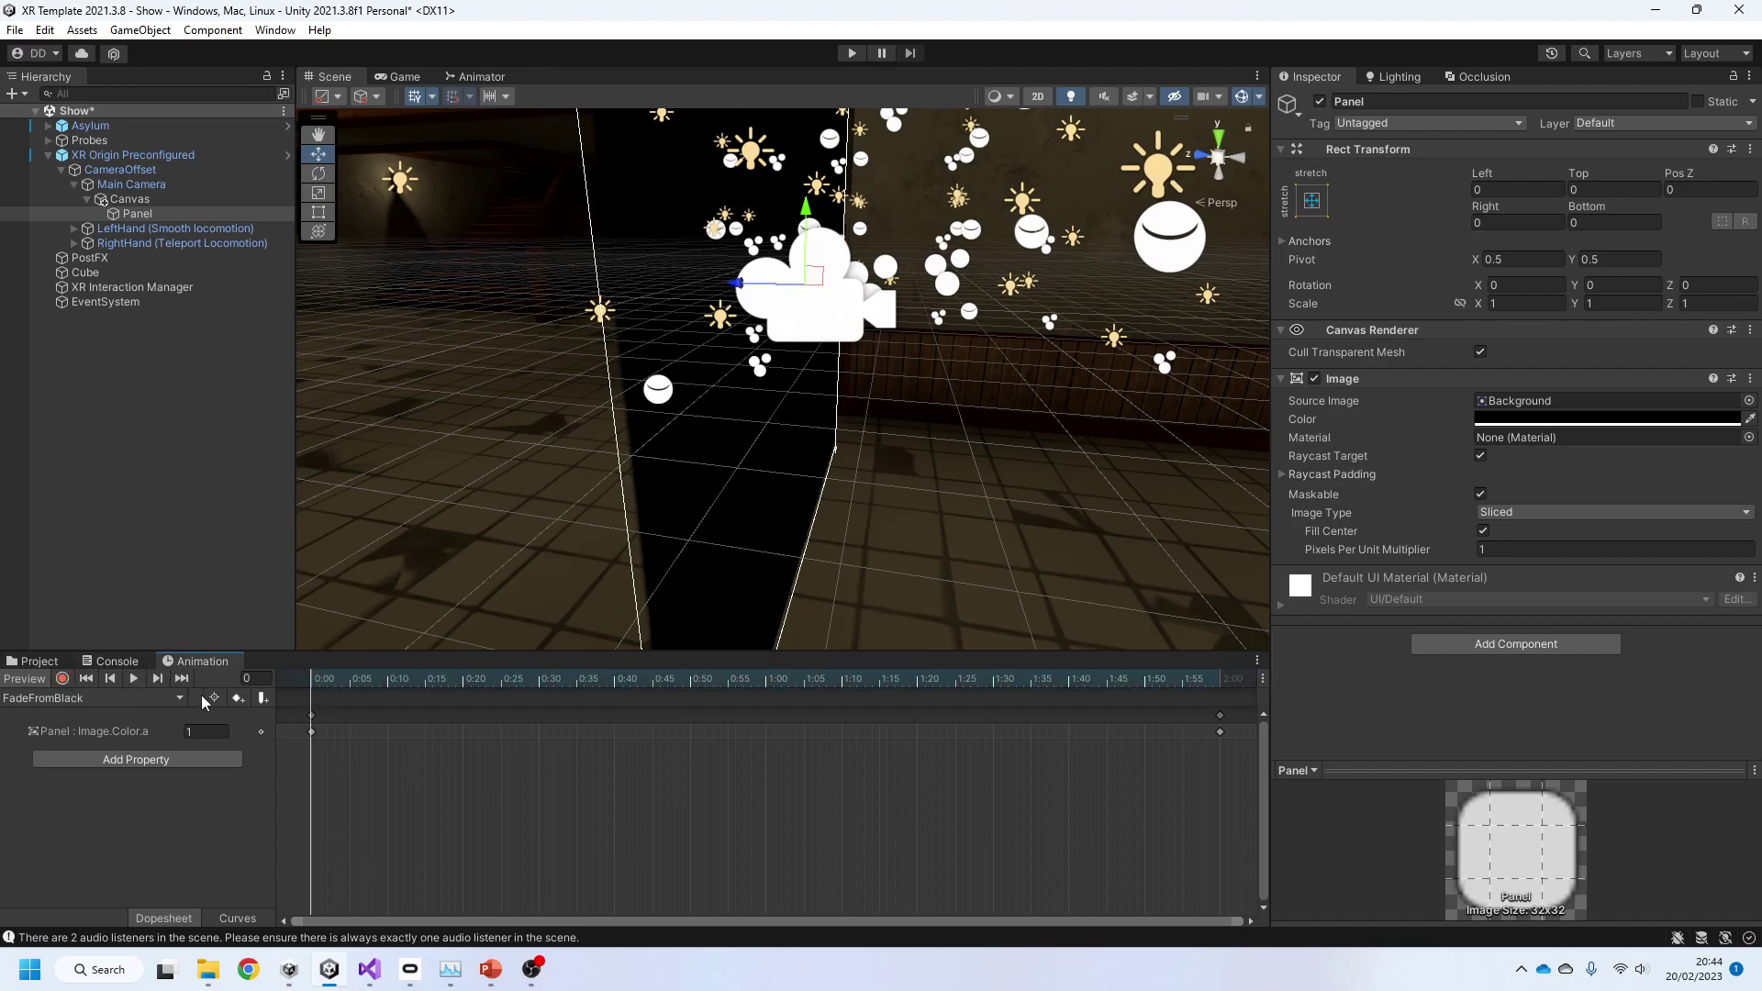
Step: Open the Animator window and place the FadeFromBlack state directly below the Entry node
click(275, 29)
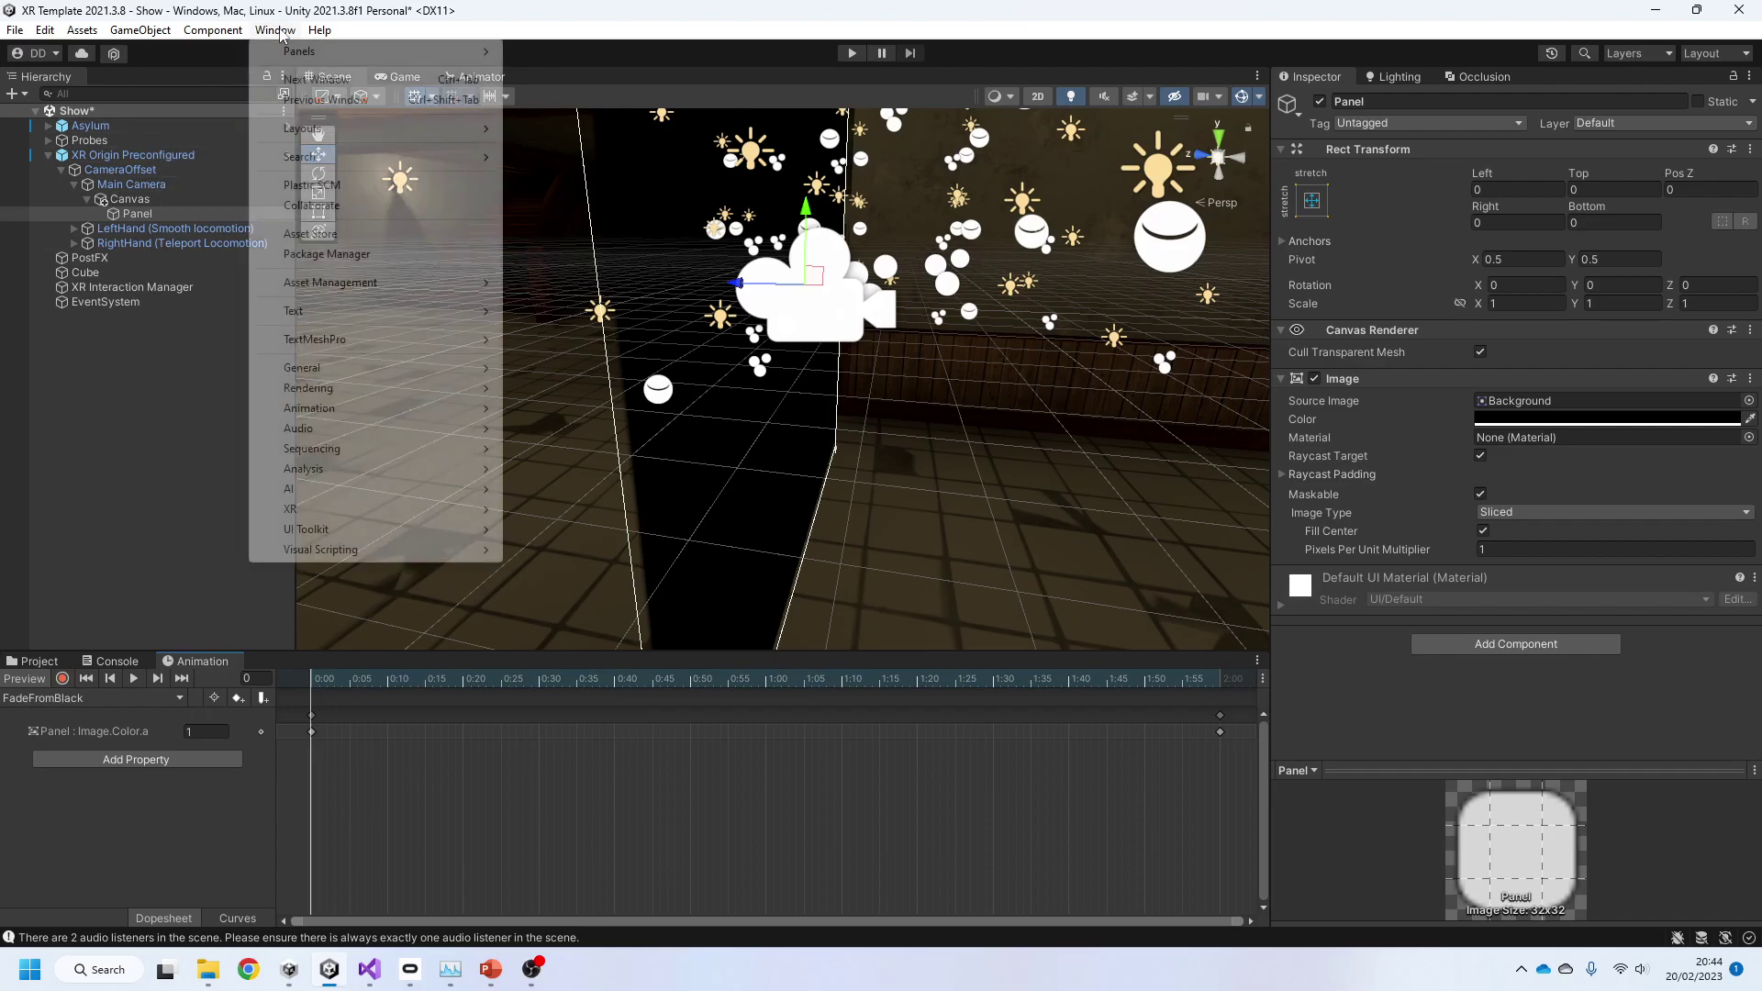
mouse_move(365, 412)
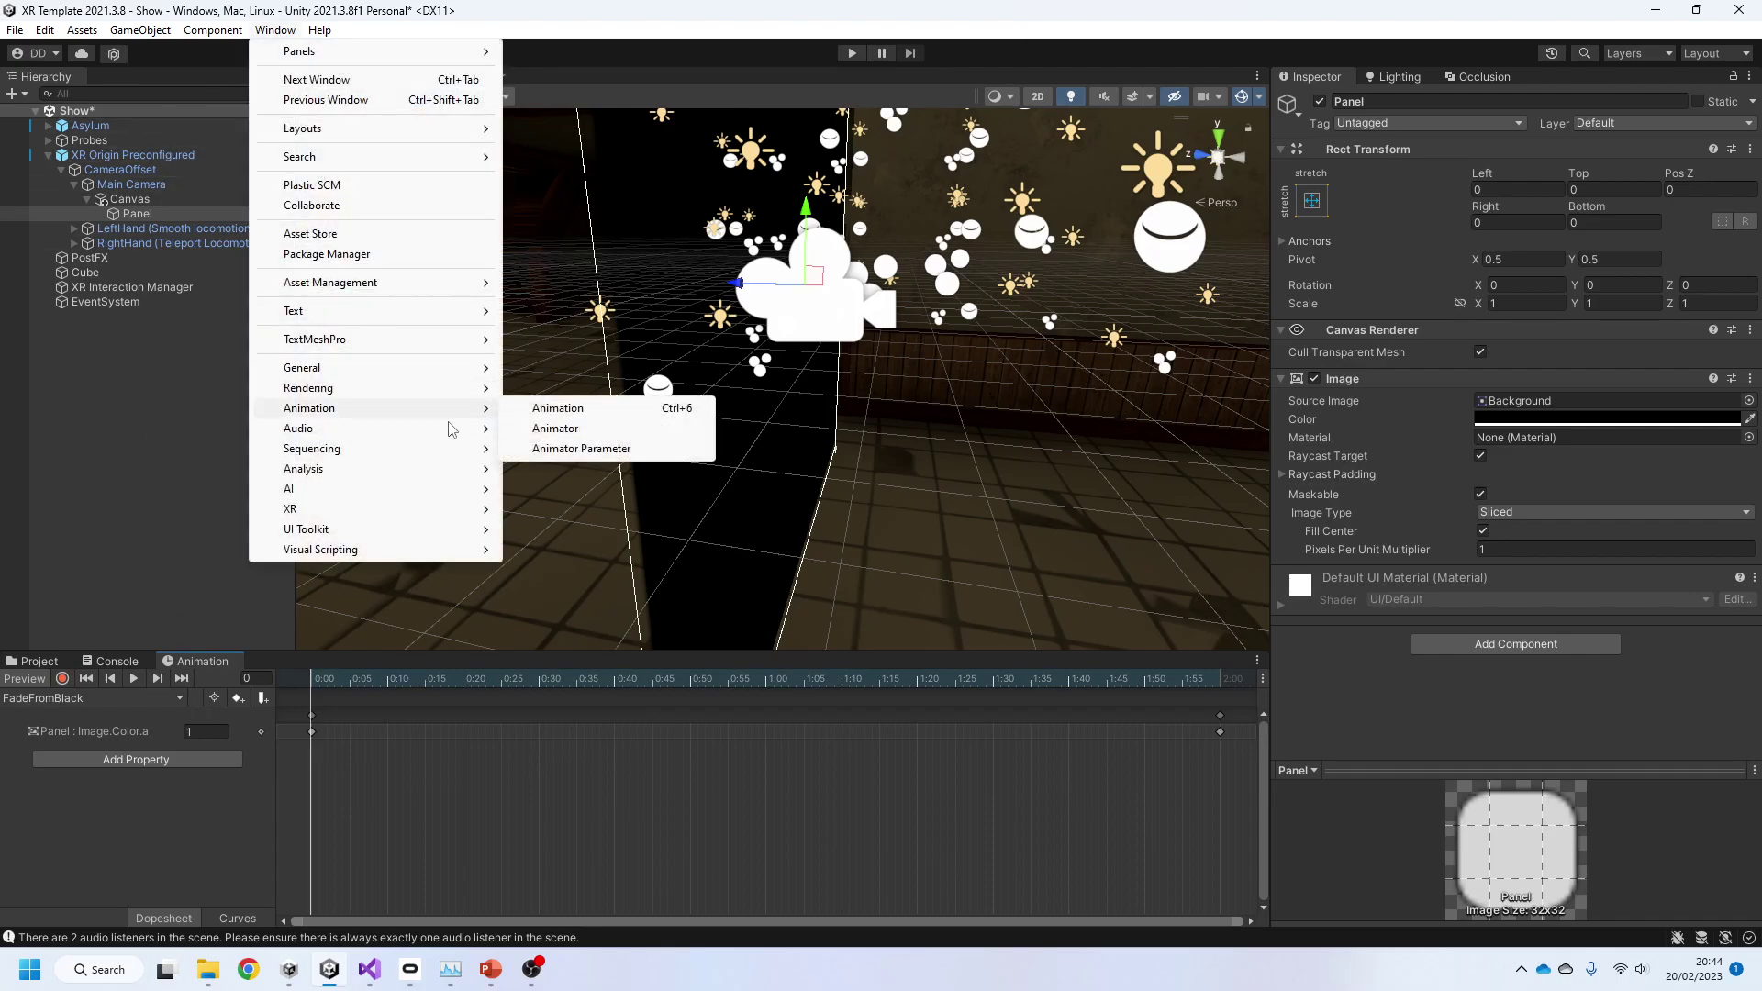
click(553, 428)
scroll(891, 378, up, 5)
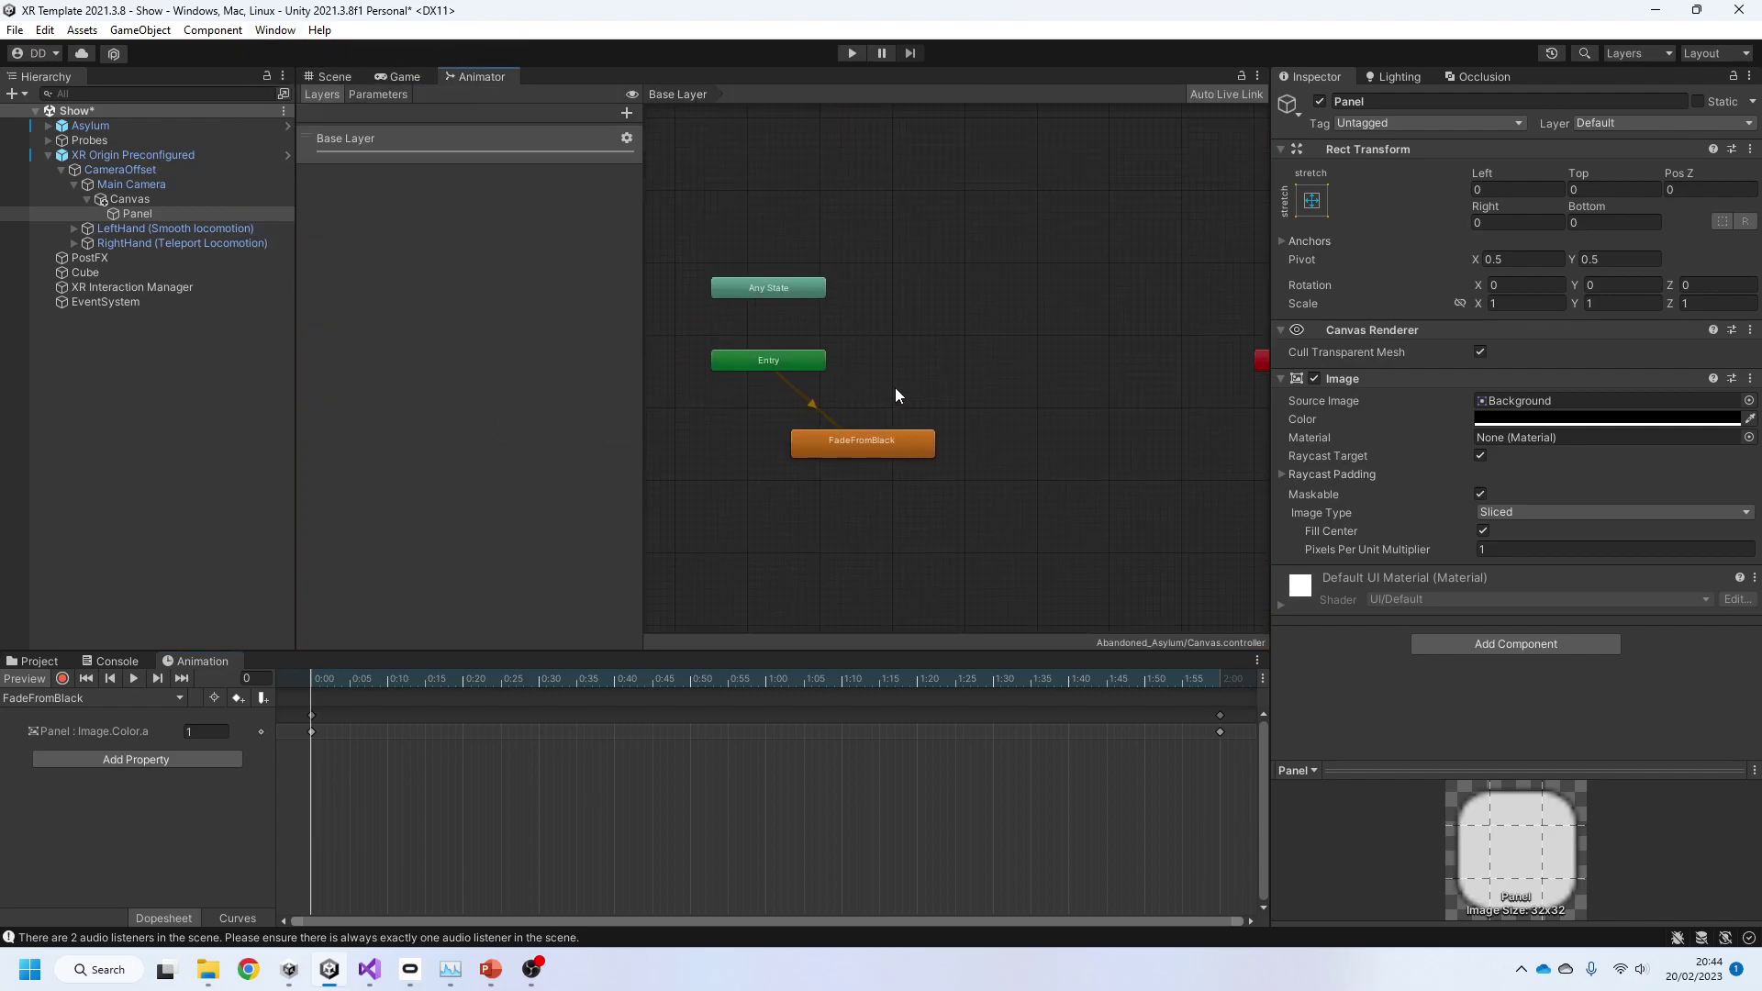
click(770, 338)
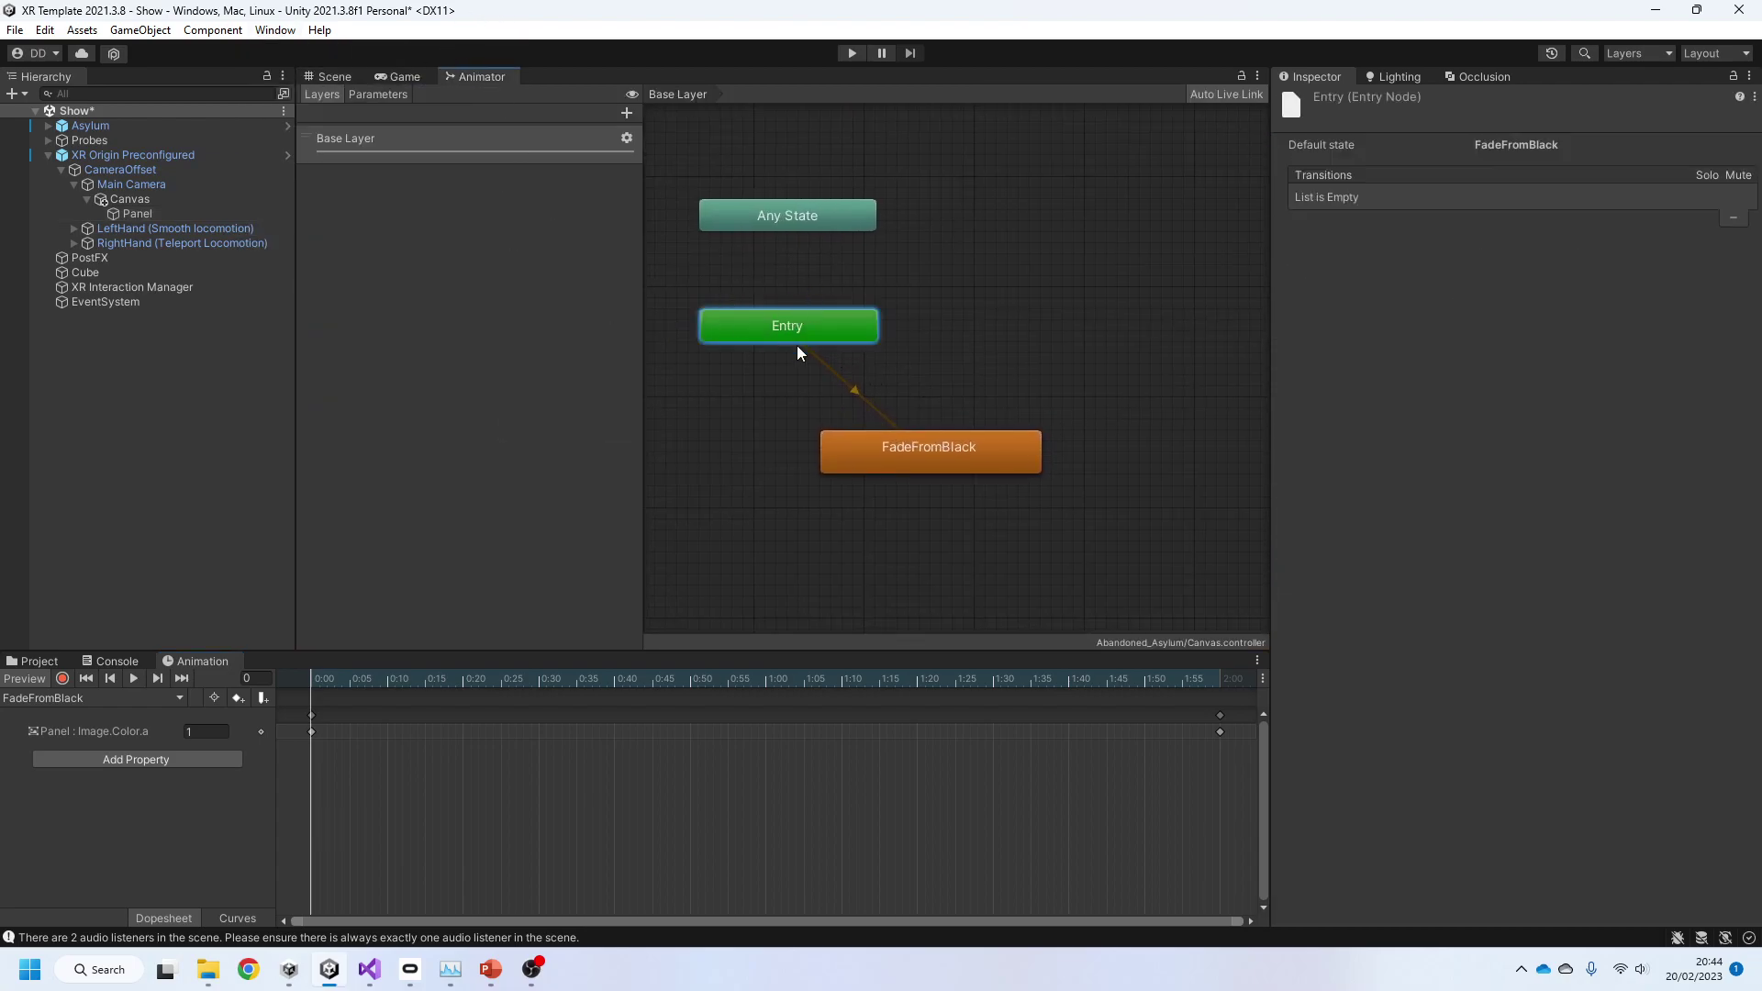
drag(937, 474, 815, 471)
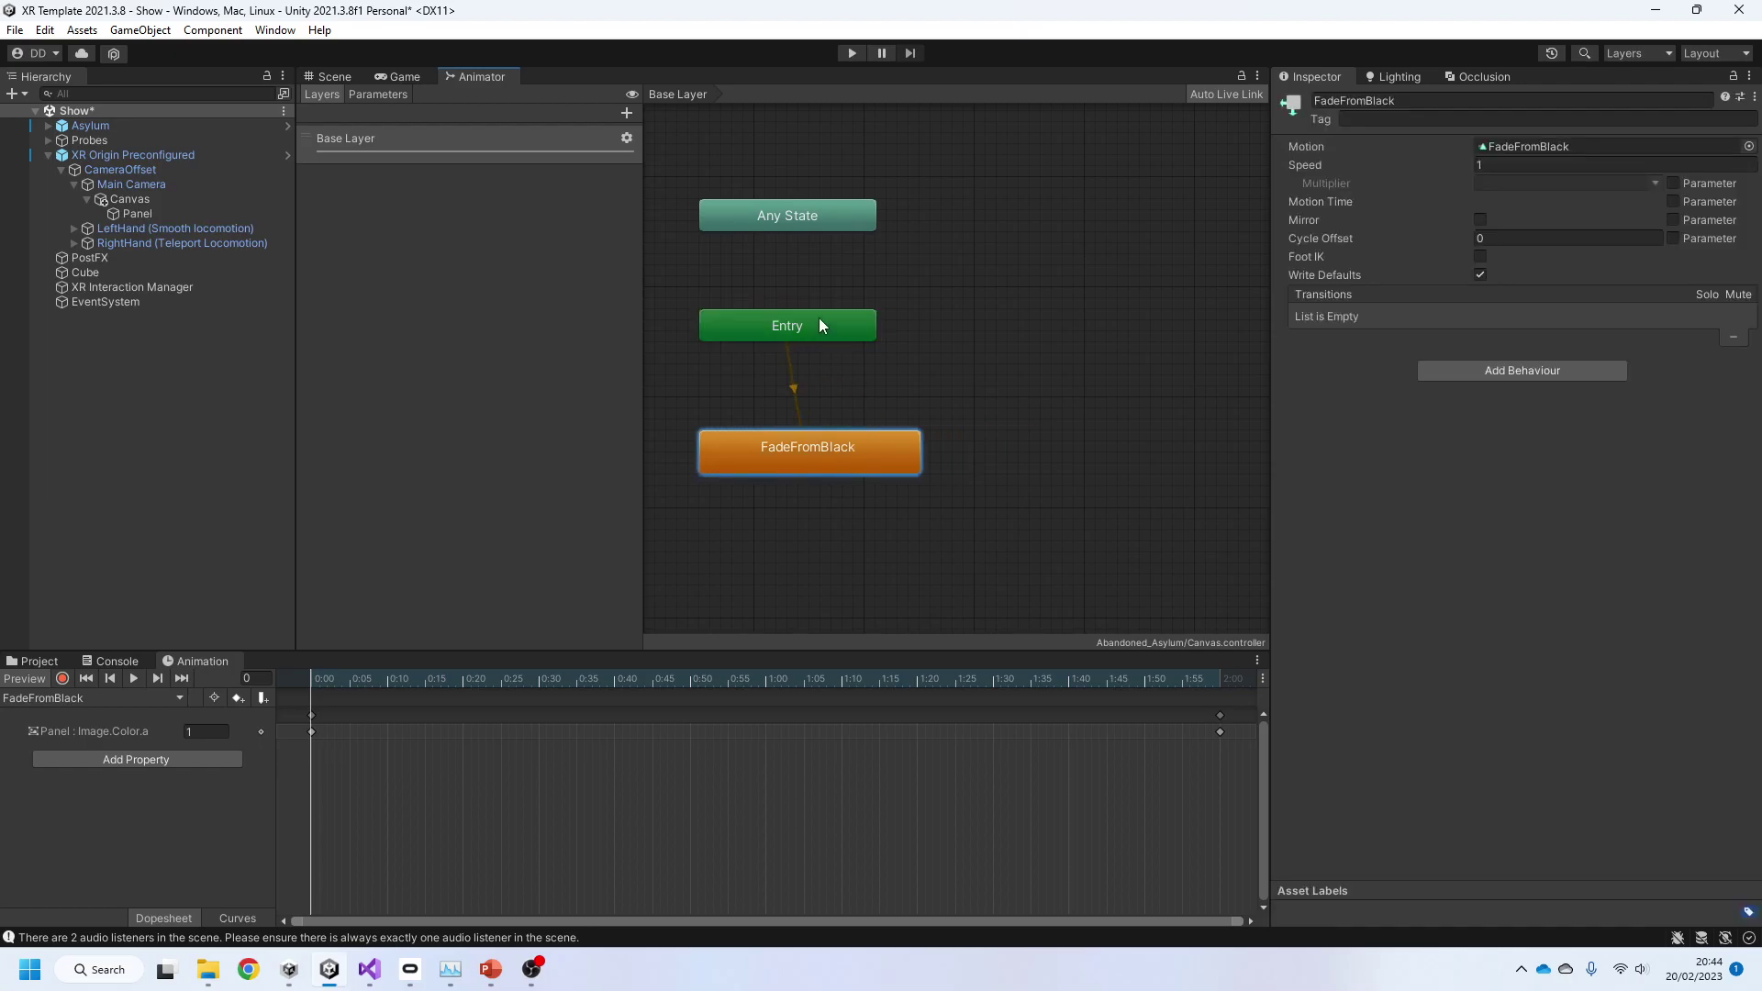
Step: Inspect the FadeFromBlack clip's Loop Time option, leaving it disabled, and return to the Scene view
double_click(824, 450)
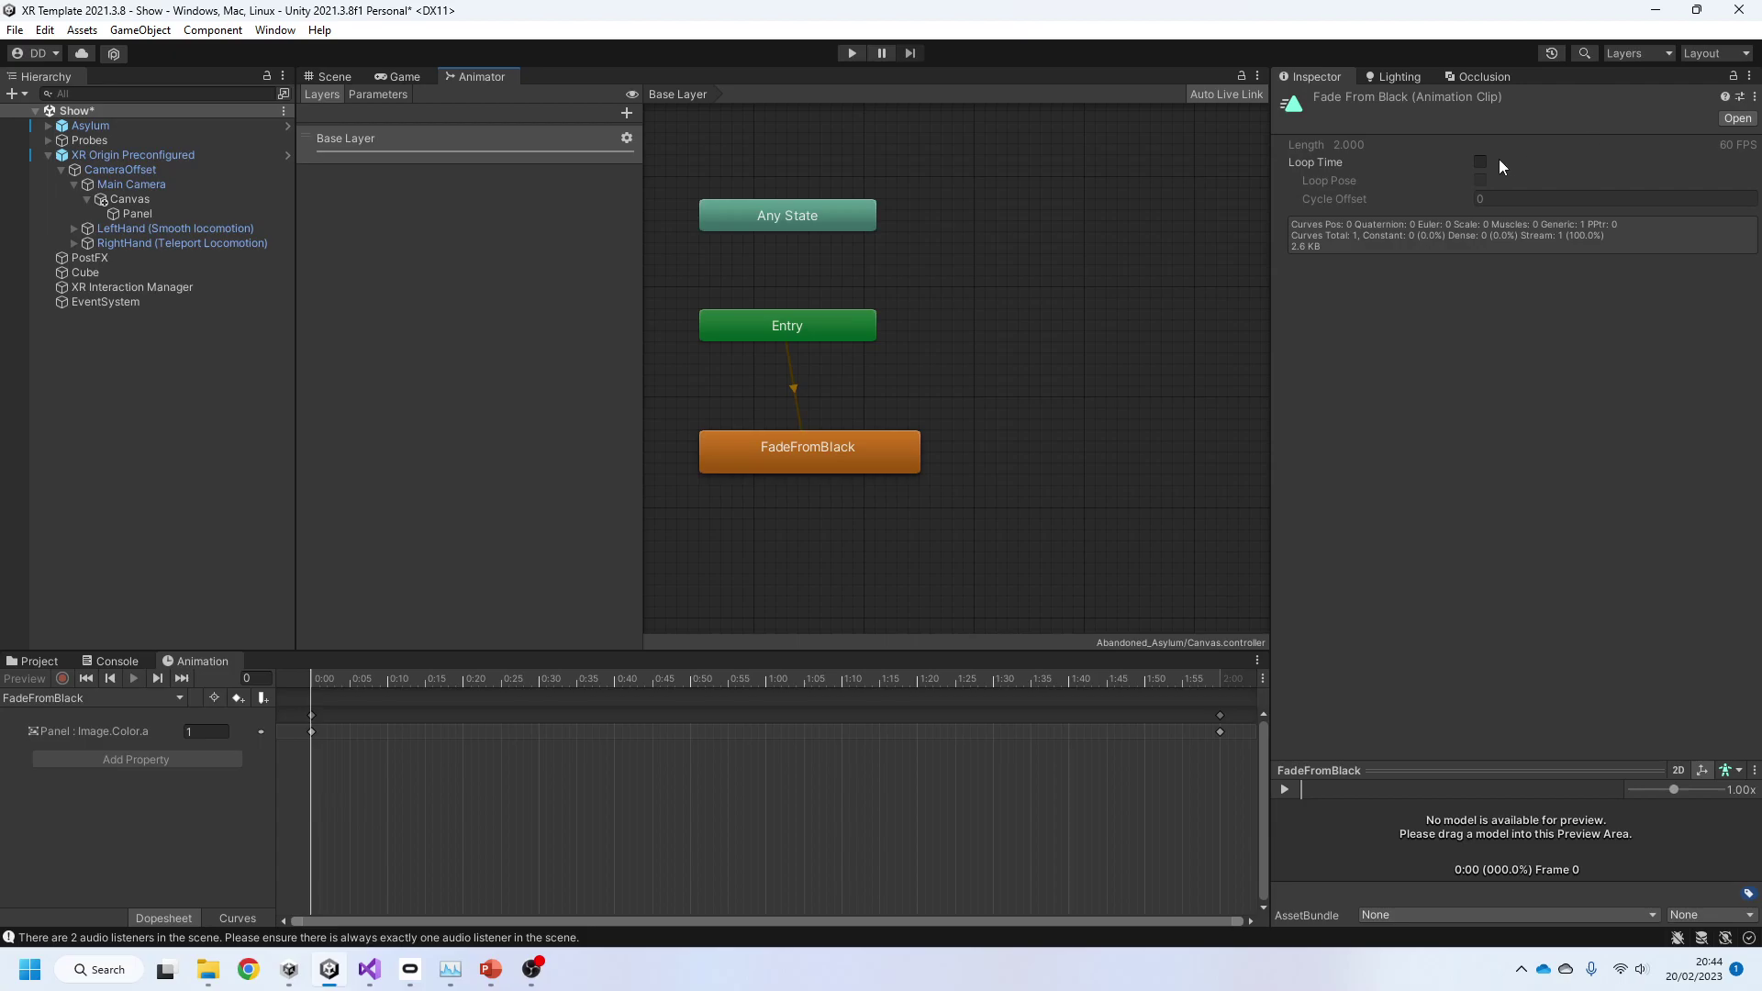
click(1489, 163)
click(1489, 164)
click(852, 448)
click(347, 81)
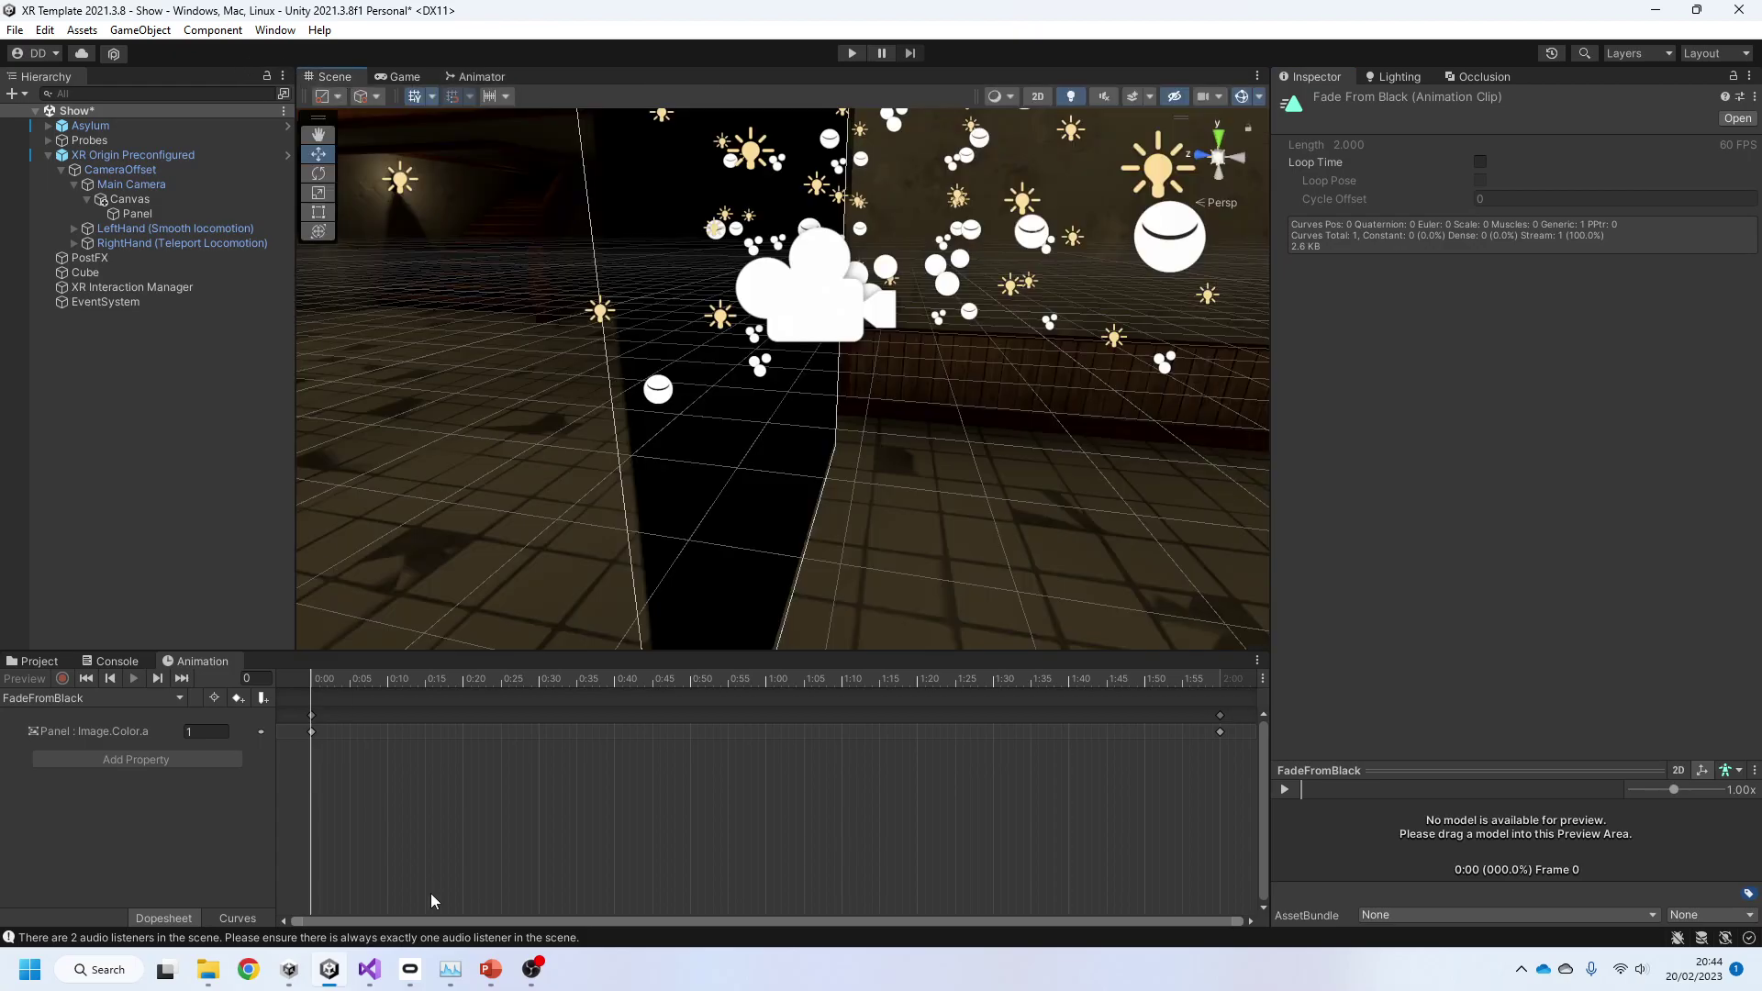
Step: Switch to PowerPoint and strike through the fade from black item on the Loading Screens and Loading Effects slide
click(491, 970)
click(128, 243)
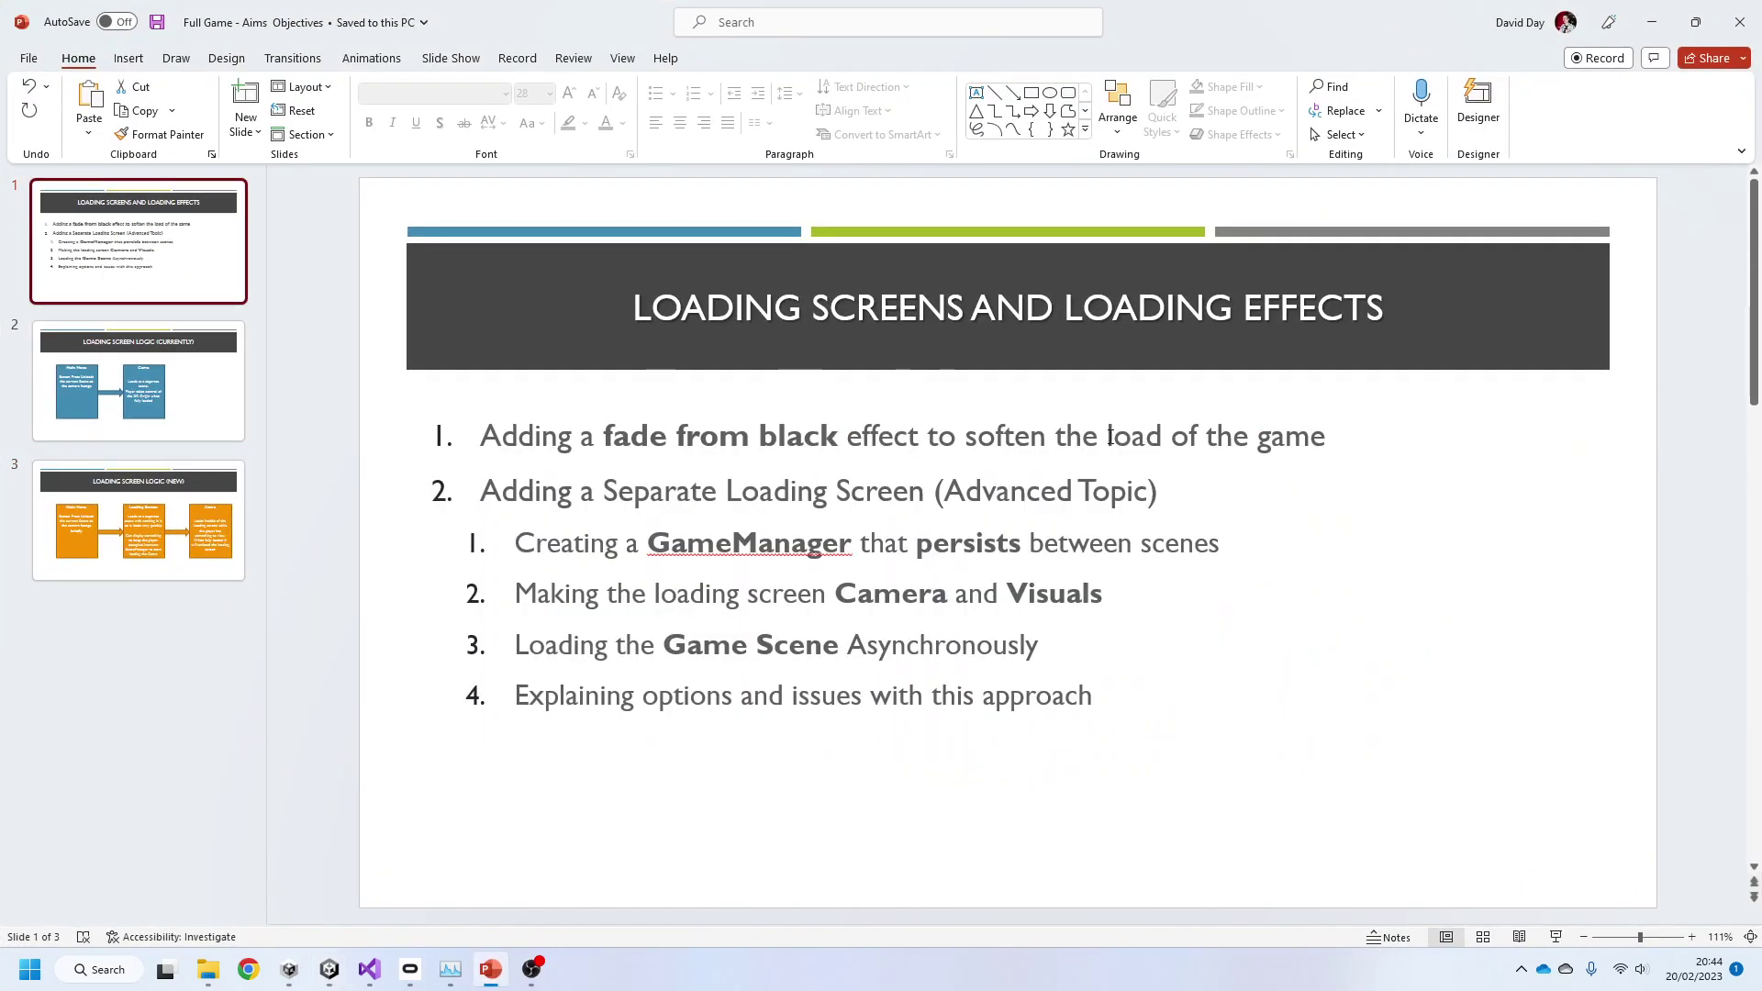
drag(1329, 446, 385, 450)
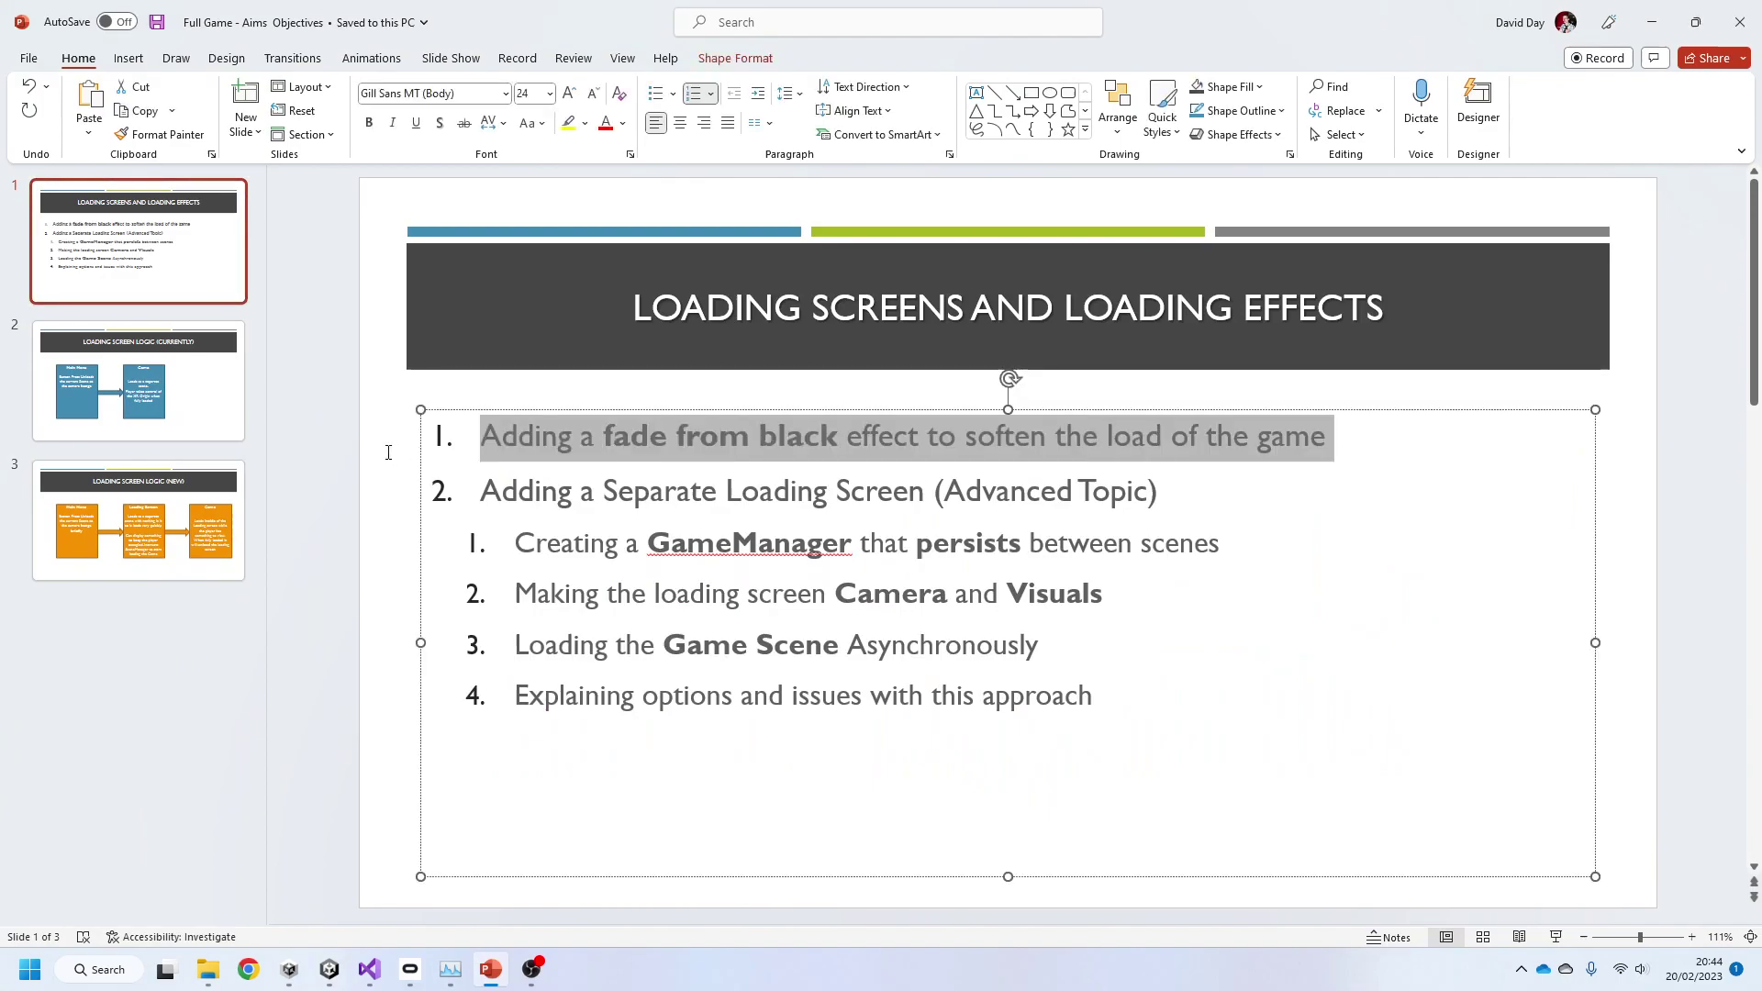
click(463, 123)
click(305, 503)
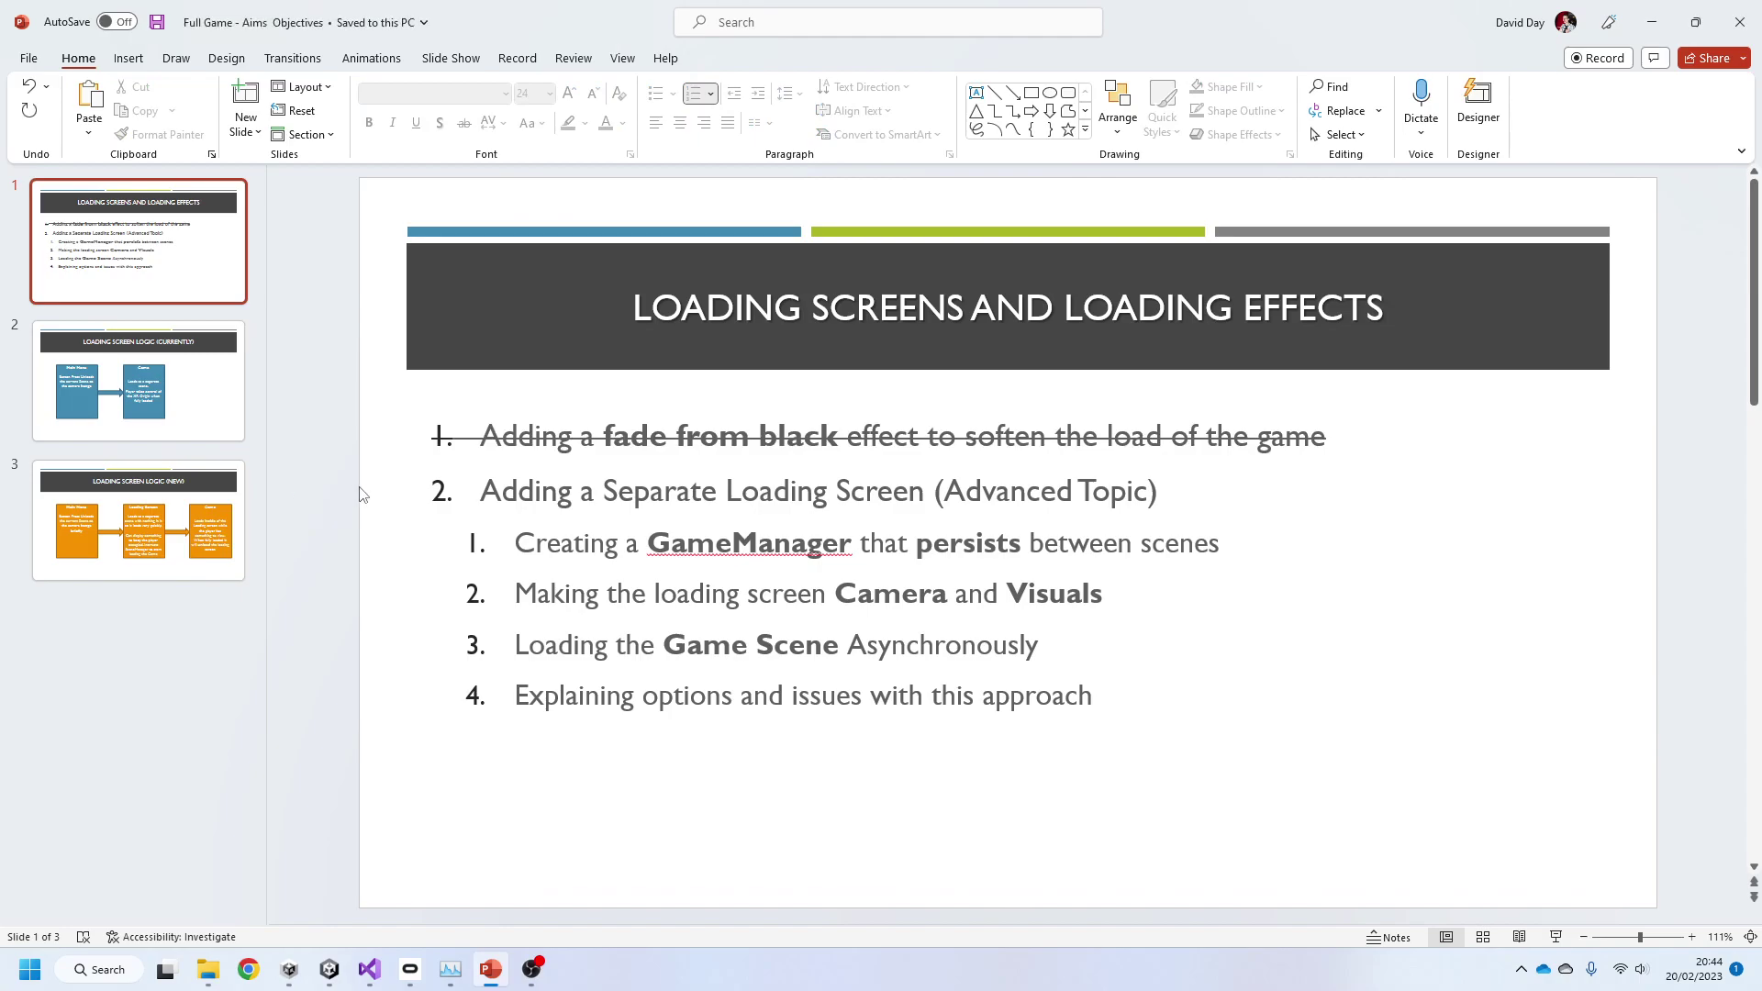
drag(546, 495, 1291, 713)
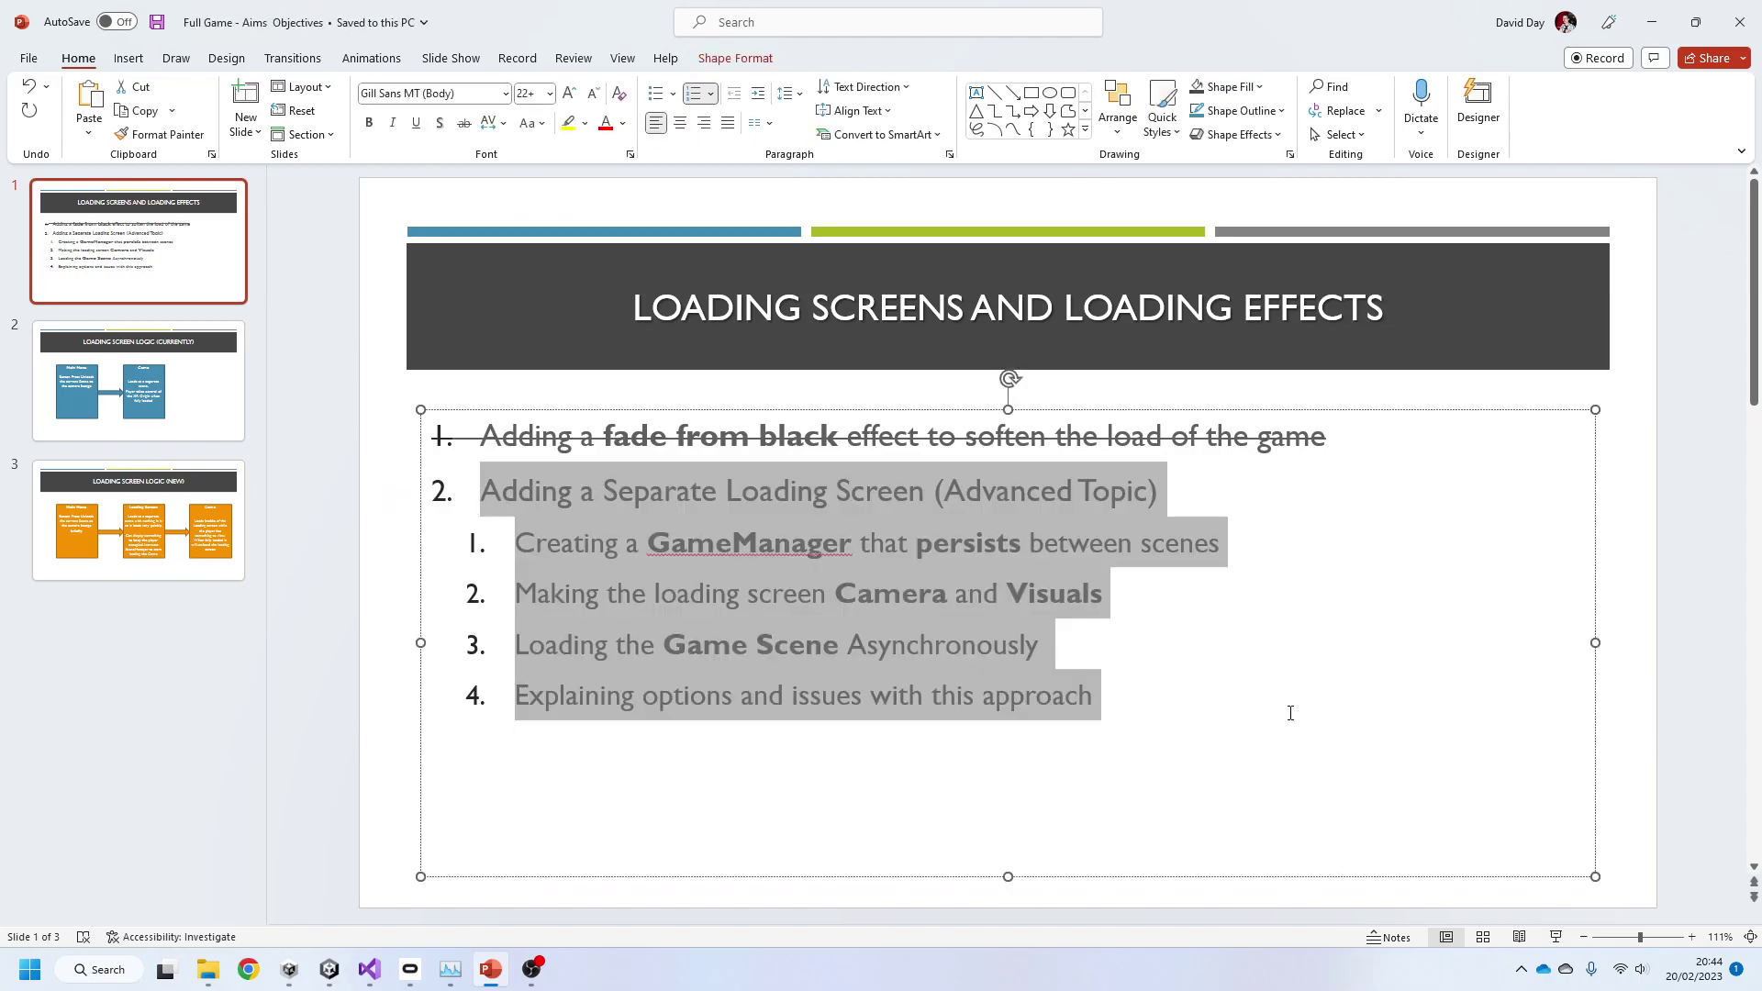
click(358, 644)
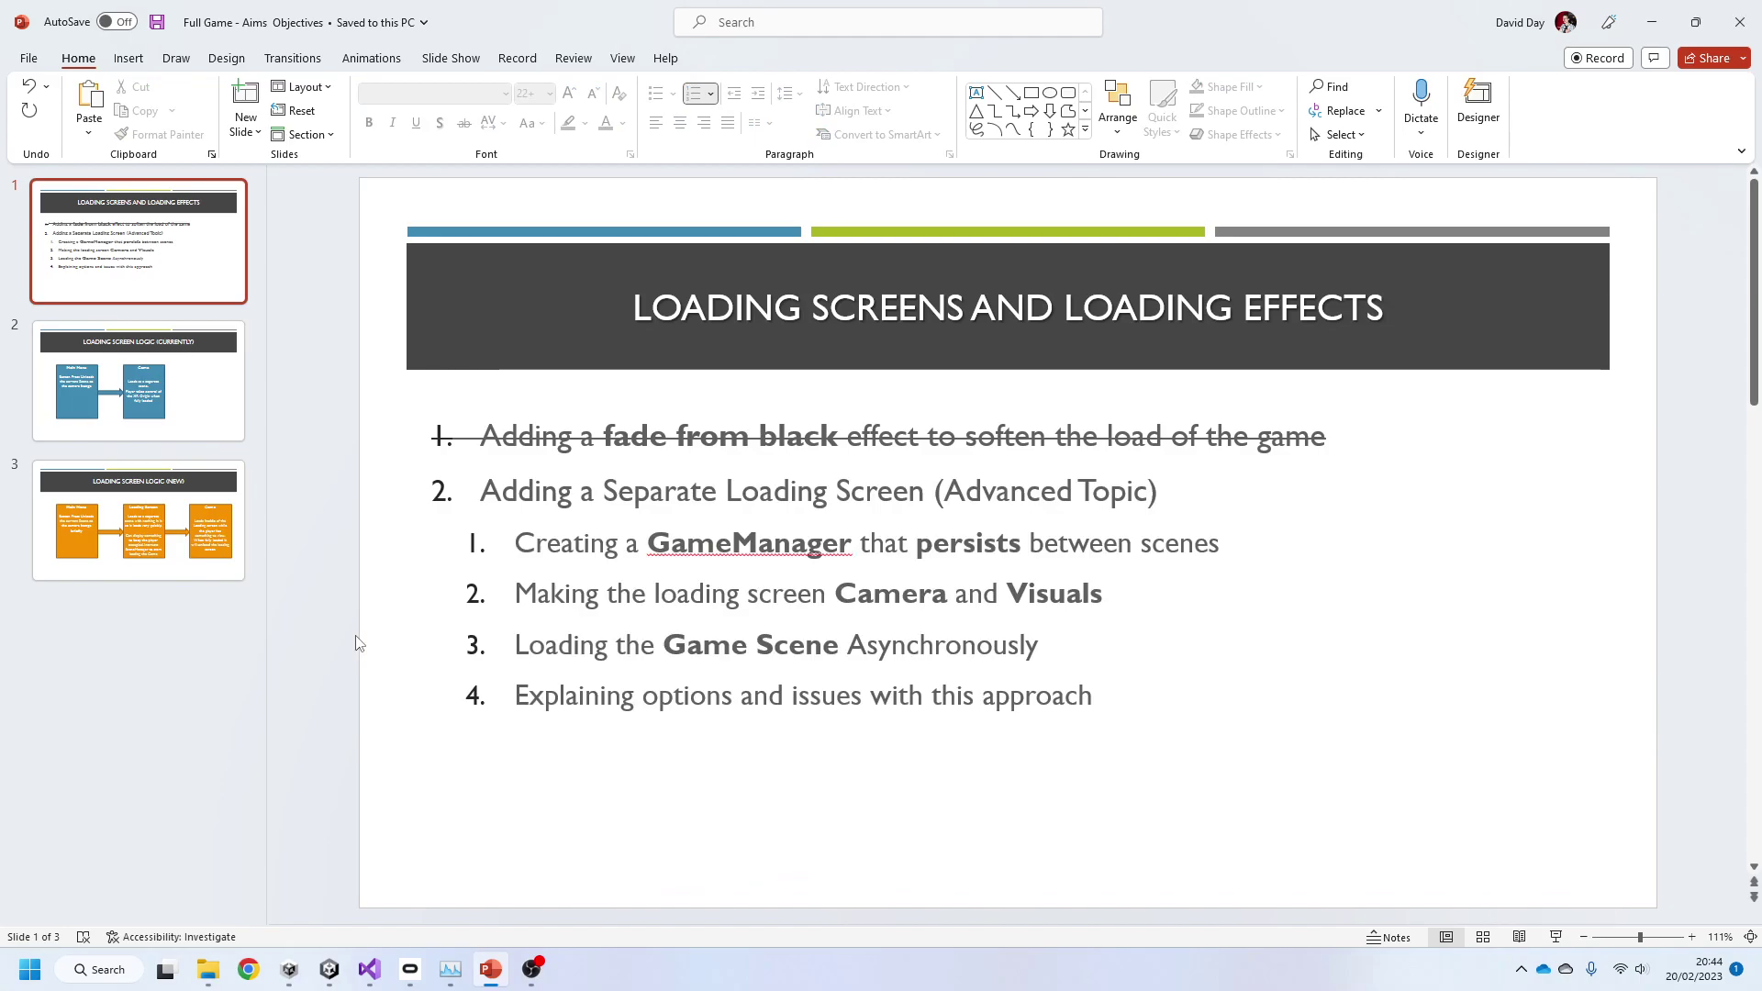
Step: Switch back to Unity and open the Main Menu scene from the Abandoned_Asylum folder, saving the changes to the Show scene
click(1652, 22)
click(41, 661)
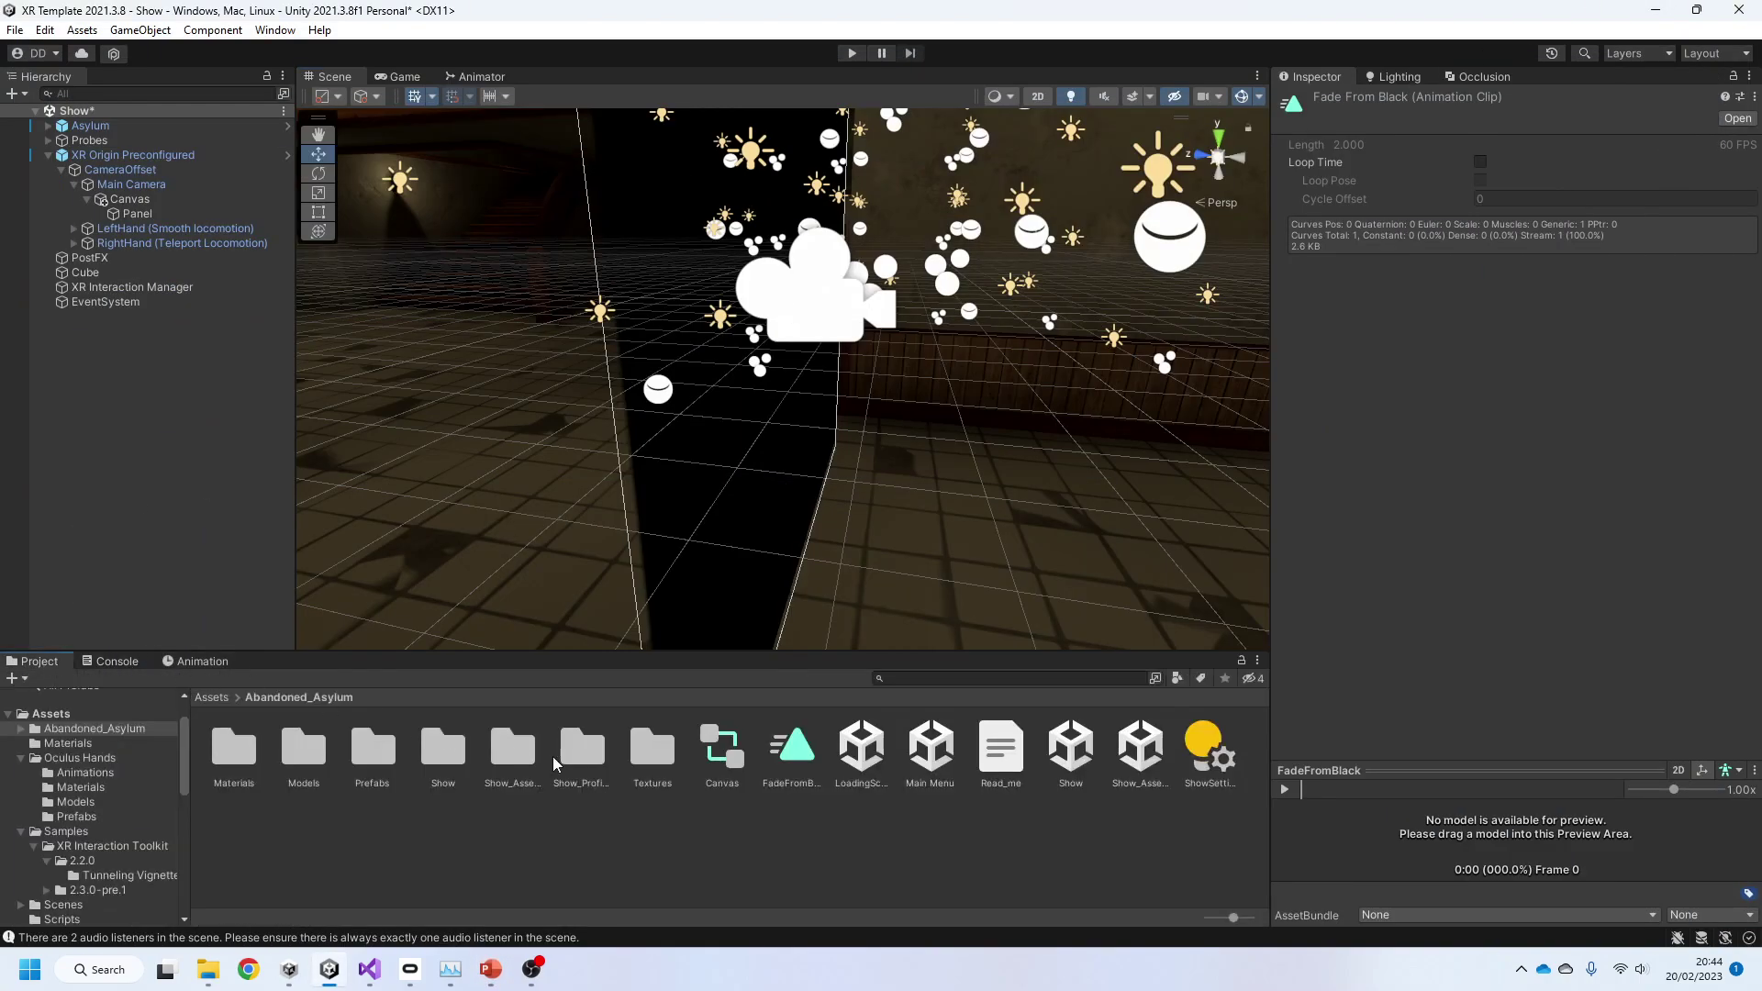
double_click(911, 764)
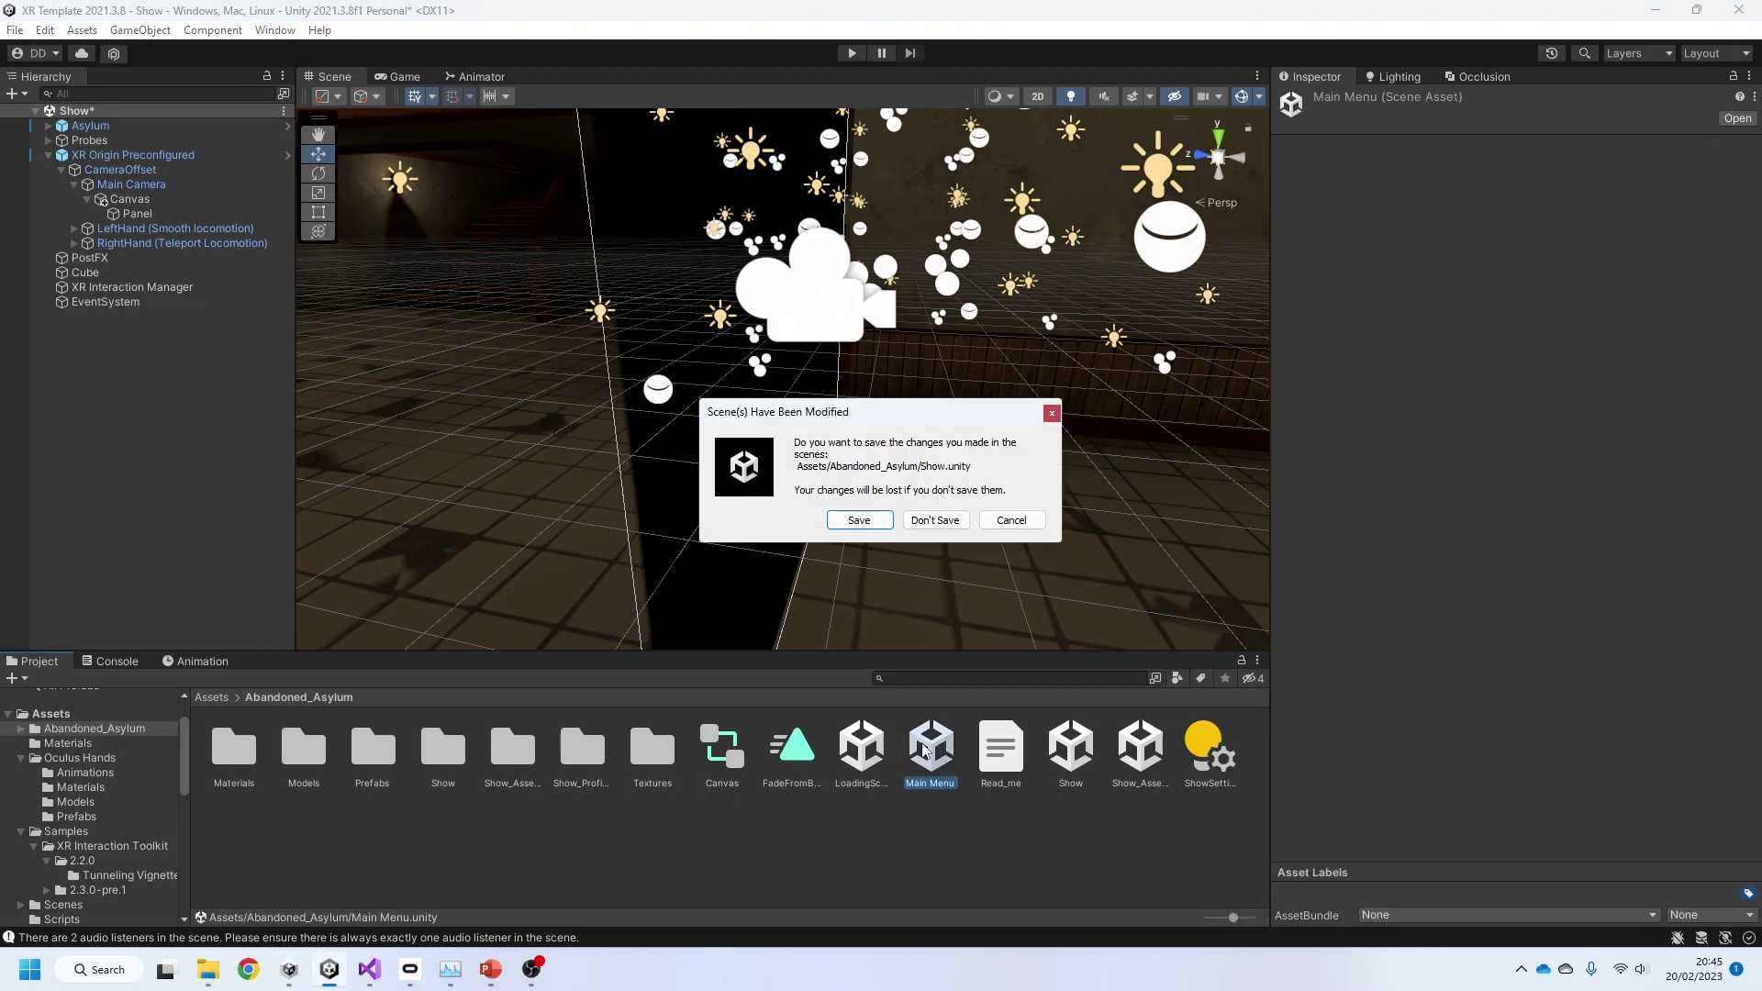
click(879, 525)
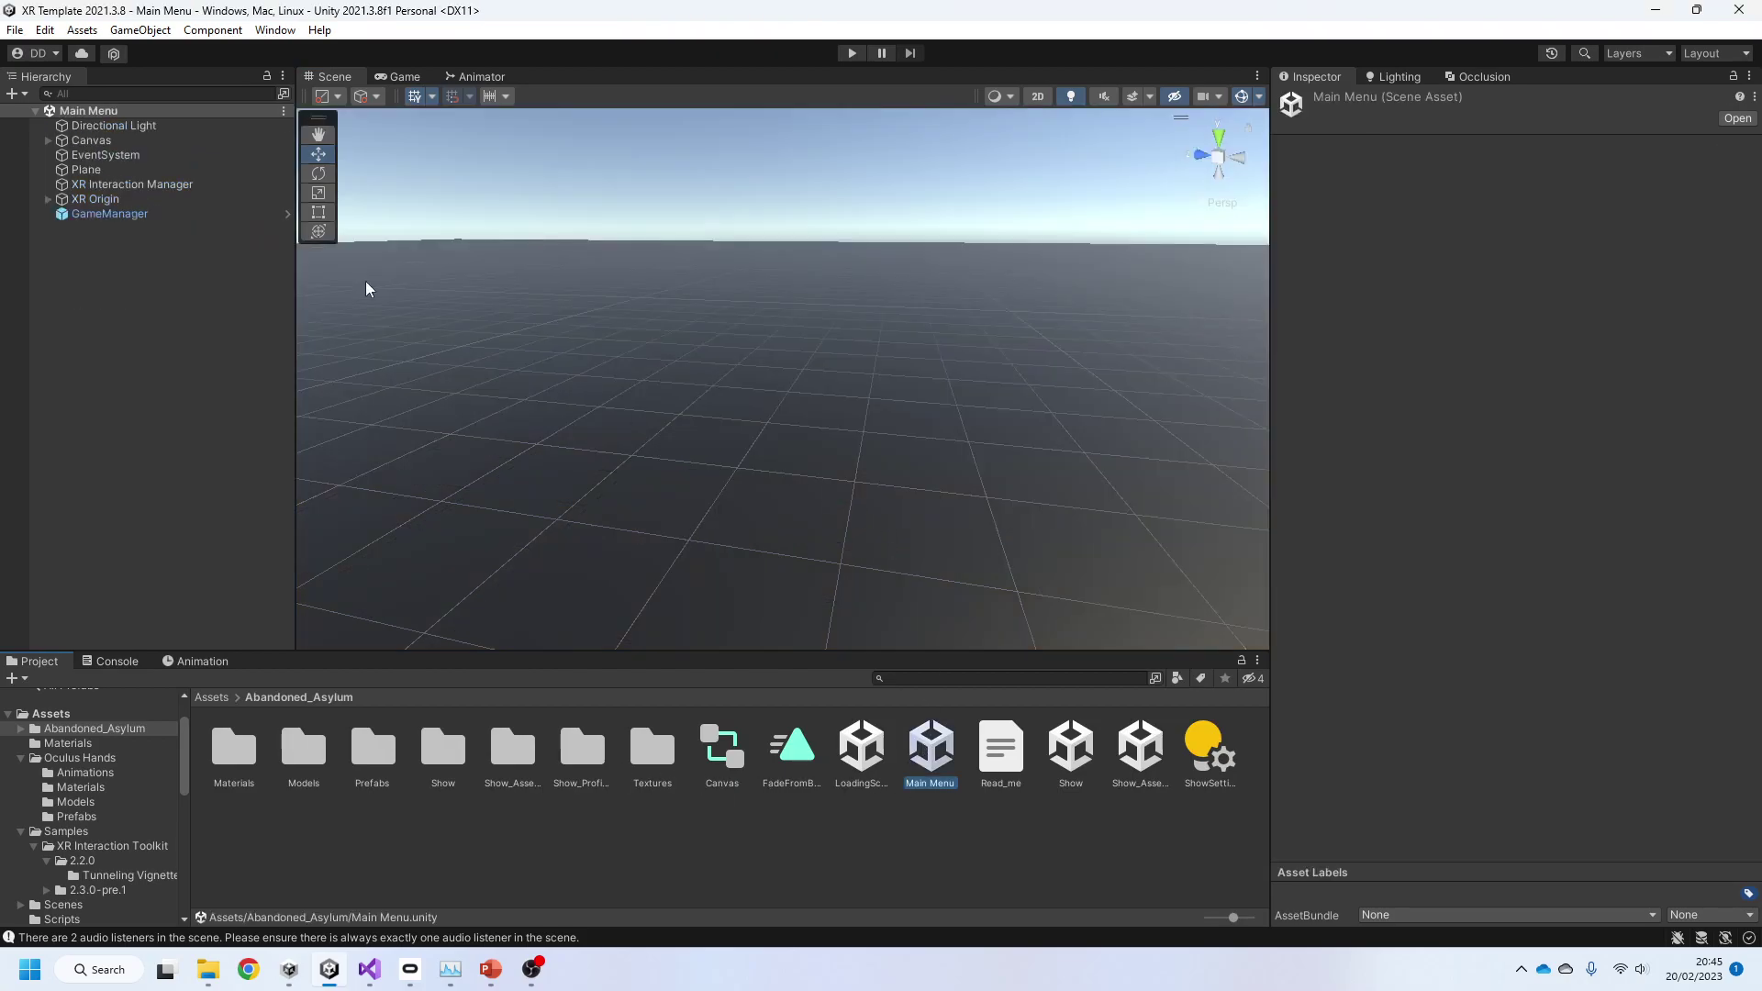
Step: Examine the Main Menu scene's world-space Canvas, its component settings and the available XR object types
double_click(150, 128)
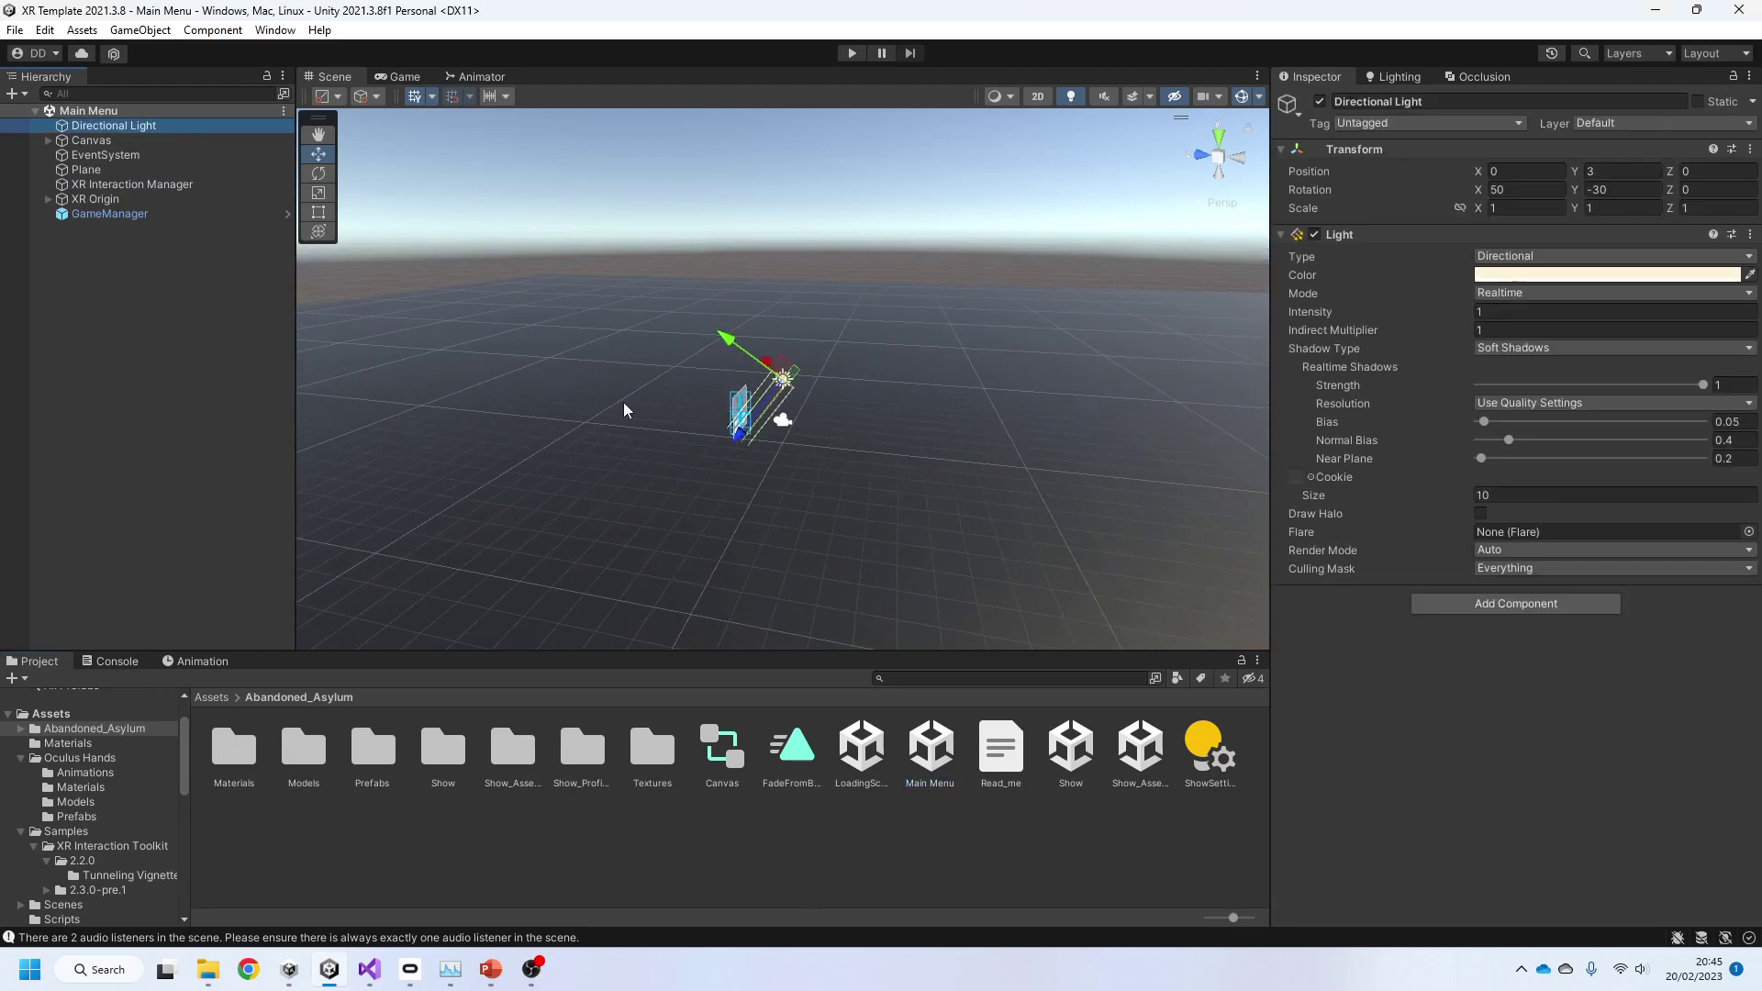
right_drag(964, 503, 417, 449)
key(w)
click(620, 175)
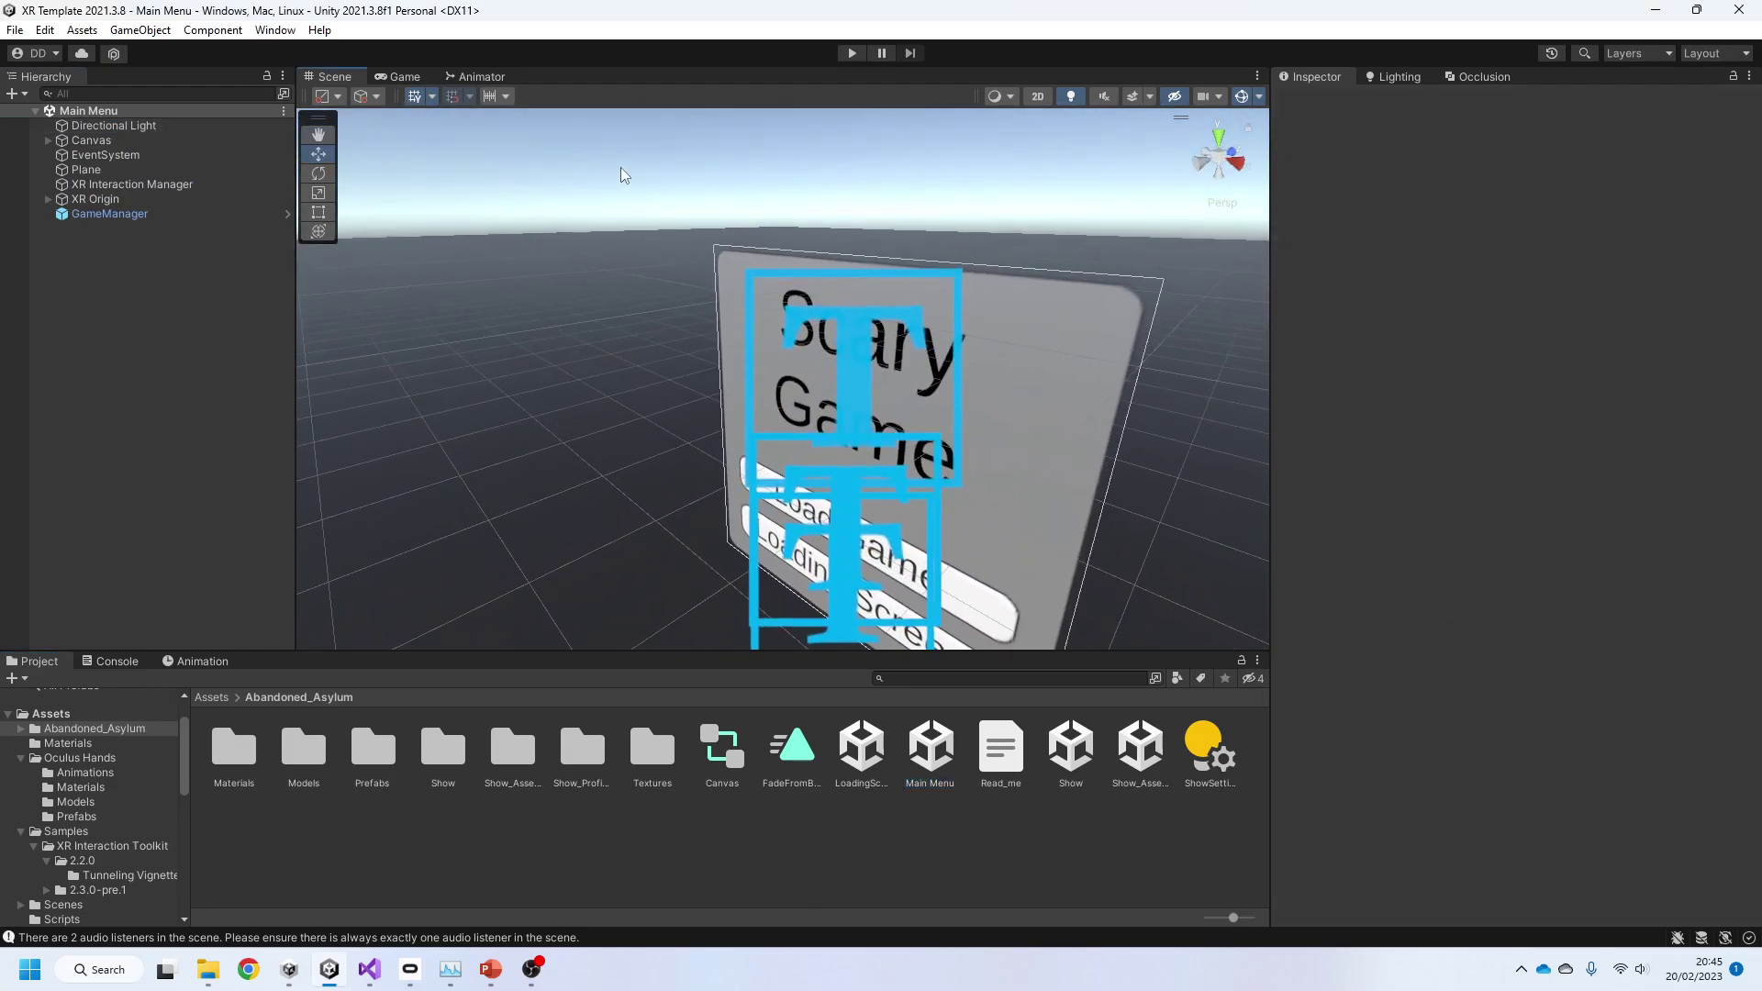
click(112, 140)
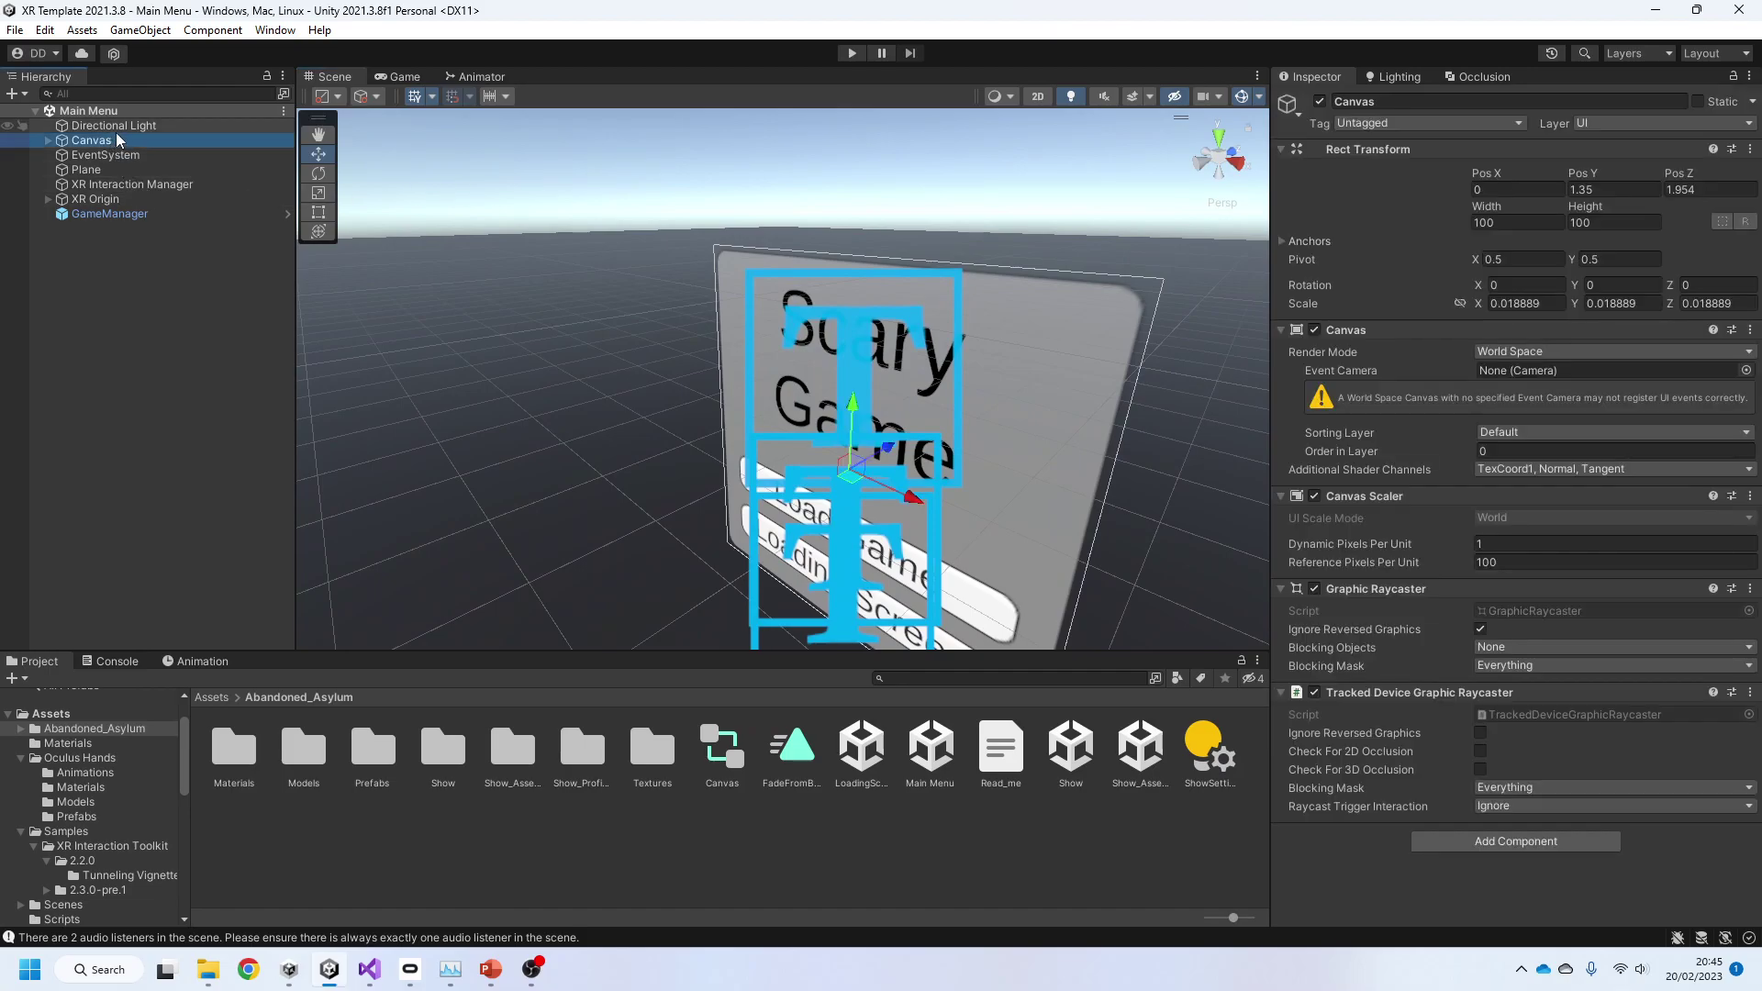
click(165, 33)
mouse_move(340, 257)
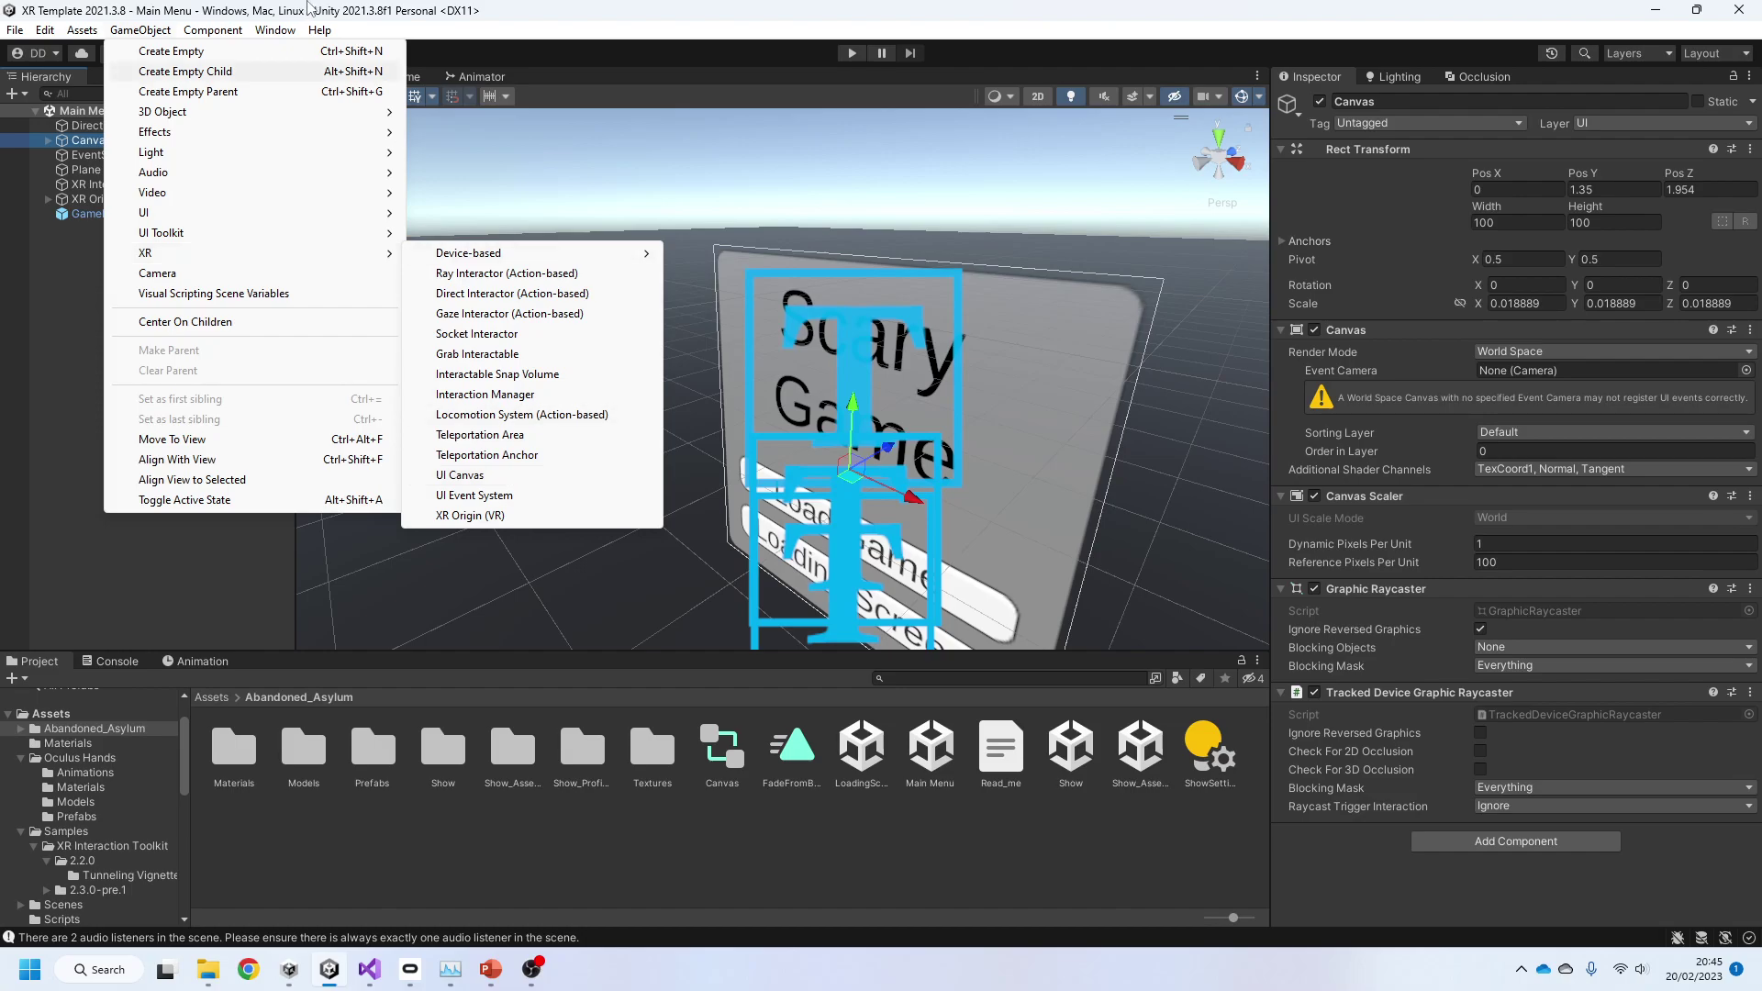
click(182, 145)
Step: Expand the Canvas and its Panel in the hierarchy and inspect the Scary Game title text
click(47, 140)
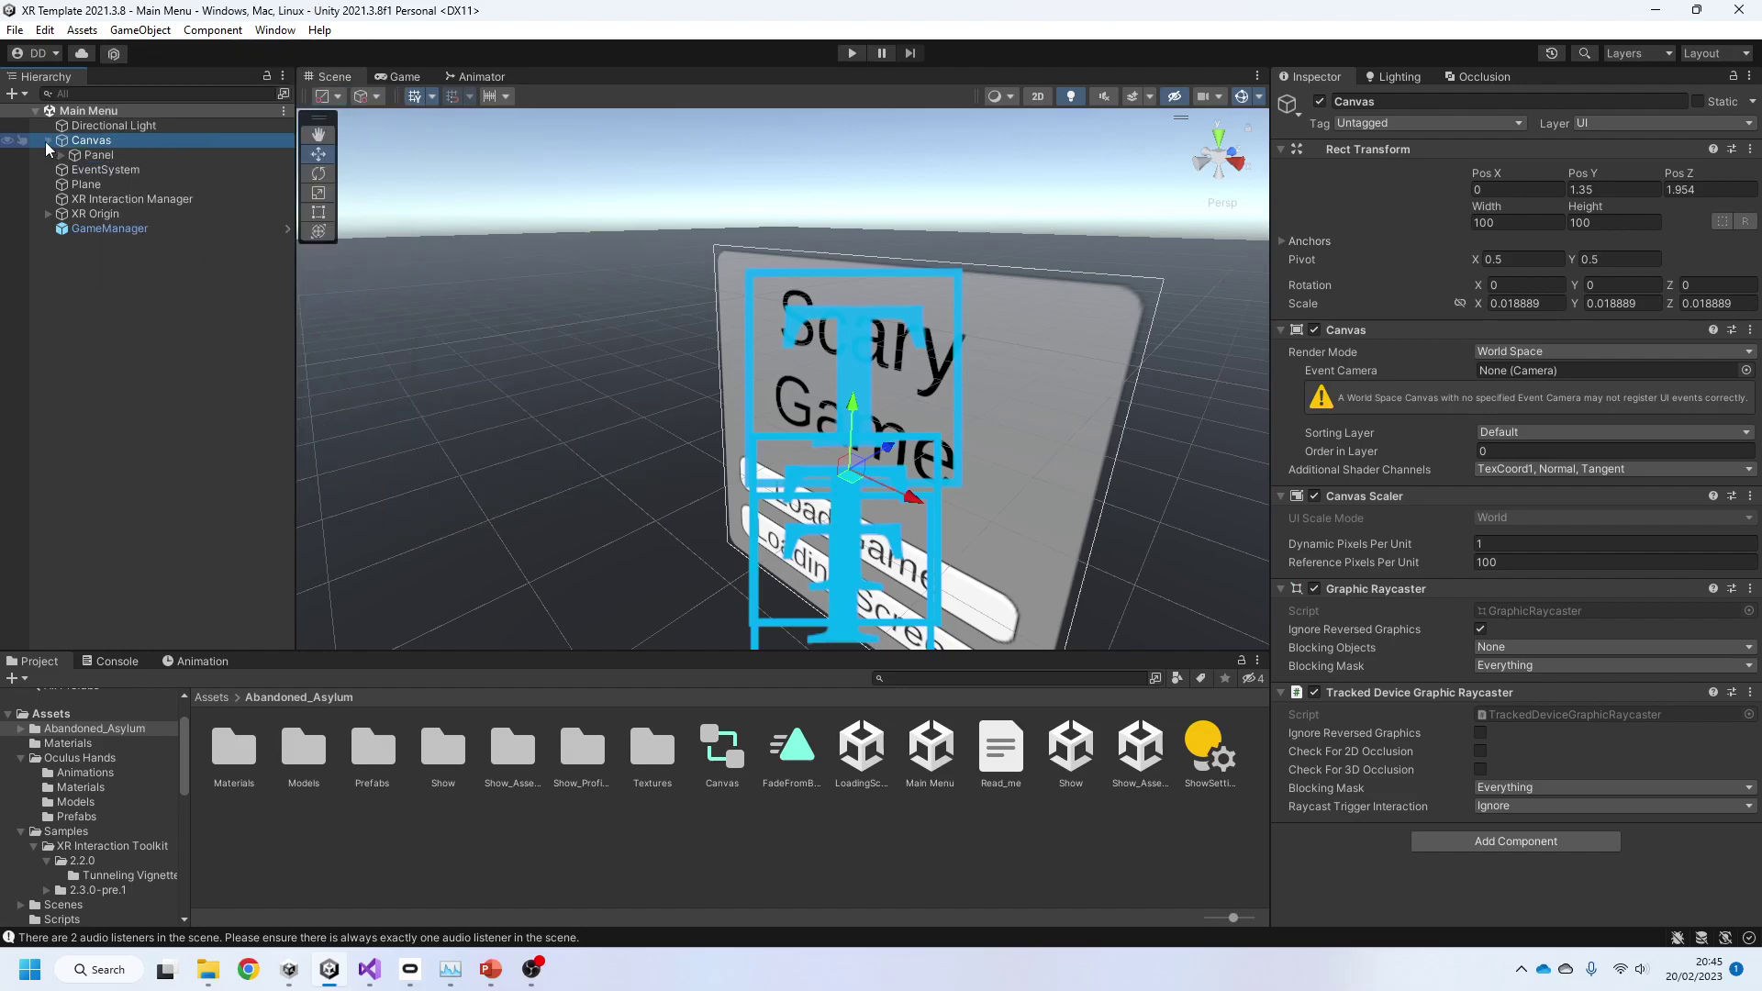
click(80, 154)
click(59, 155)
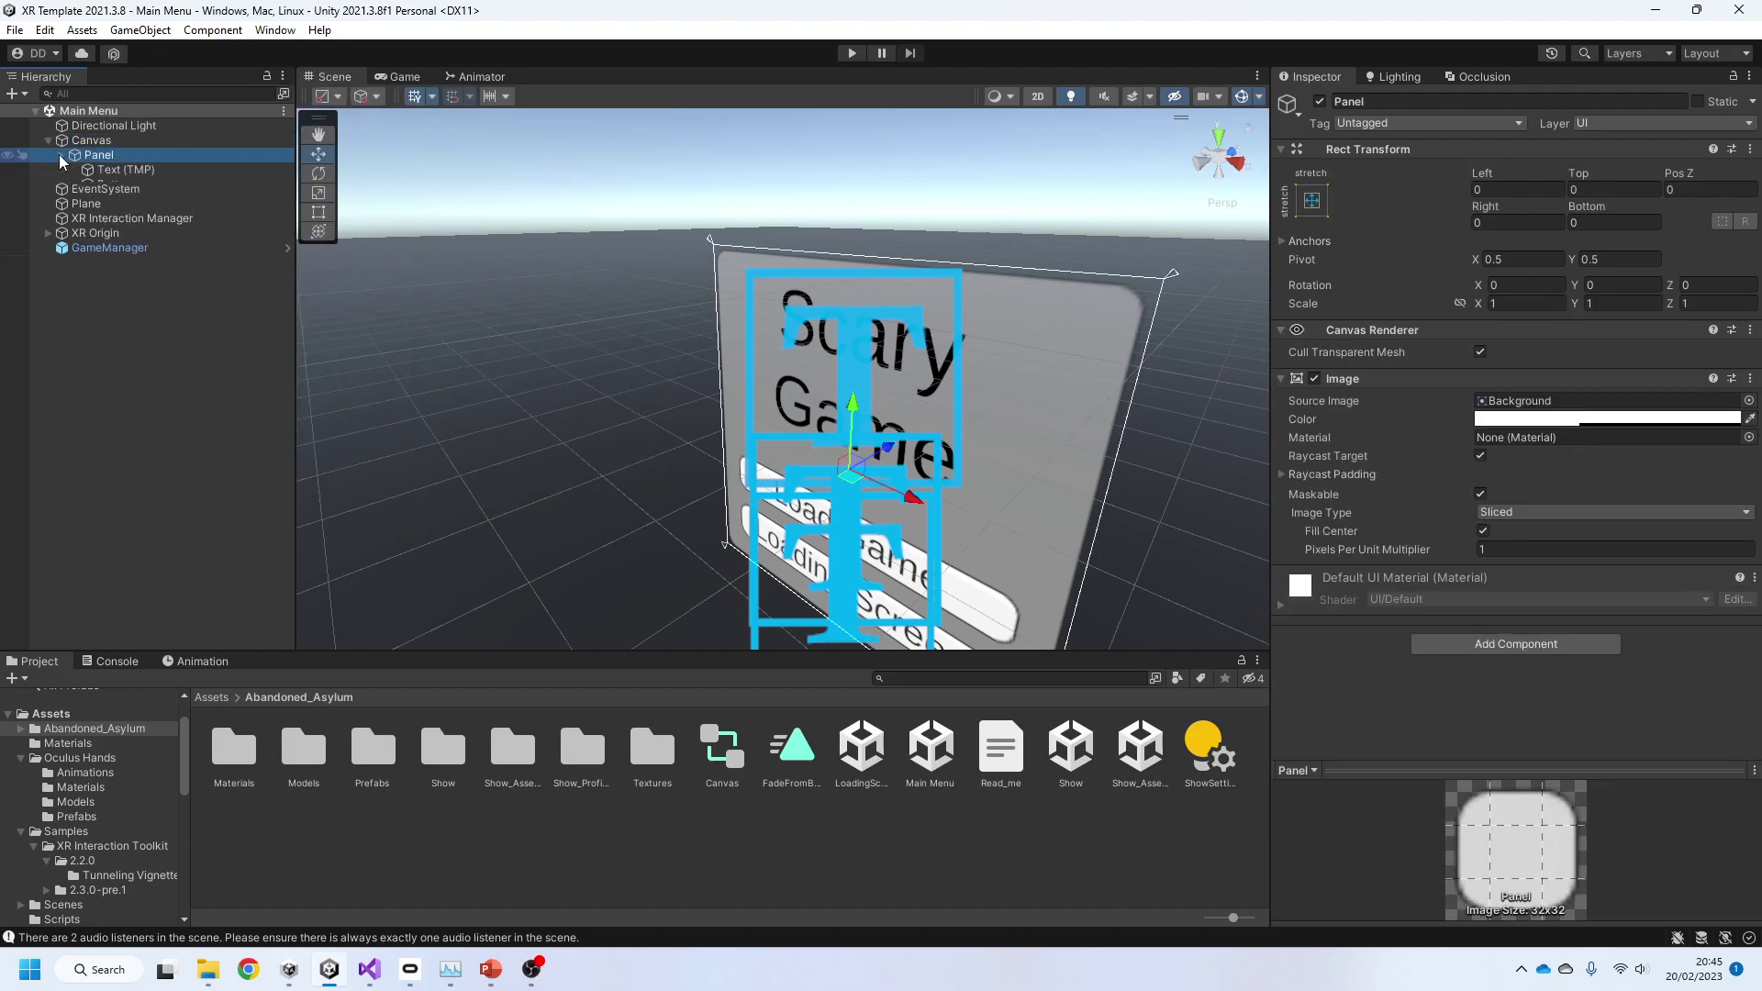
click(118, 168)
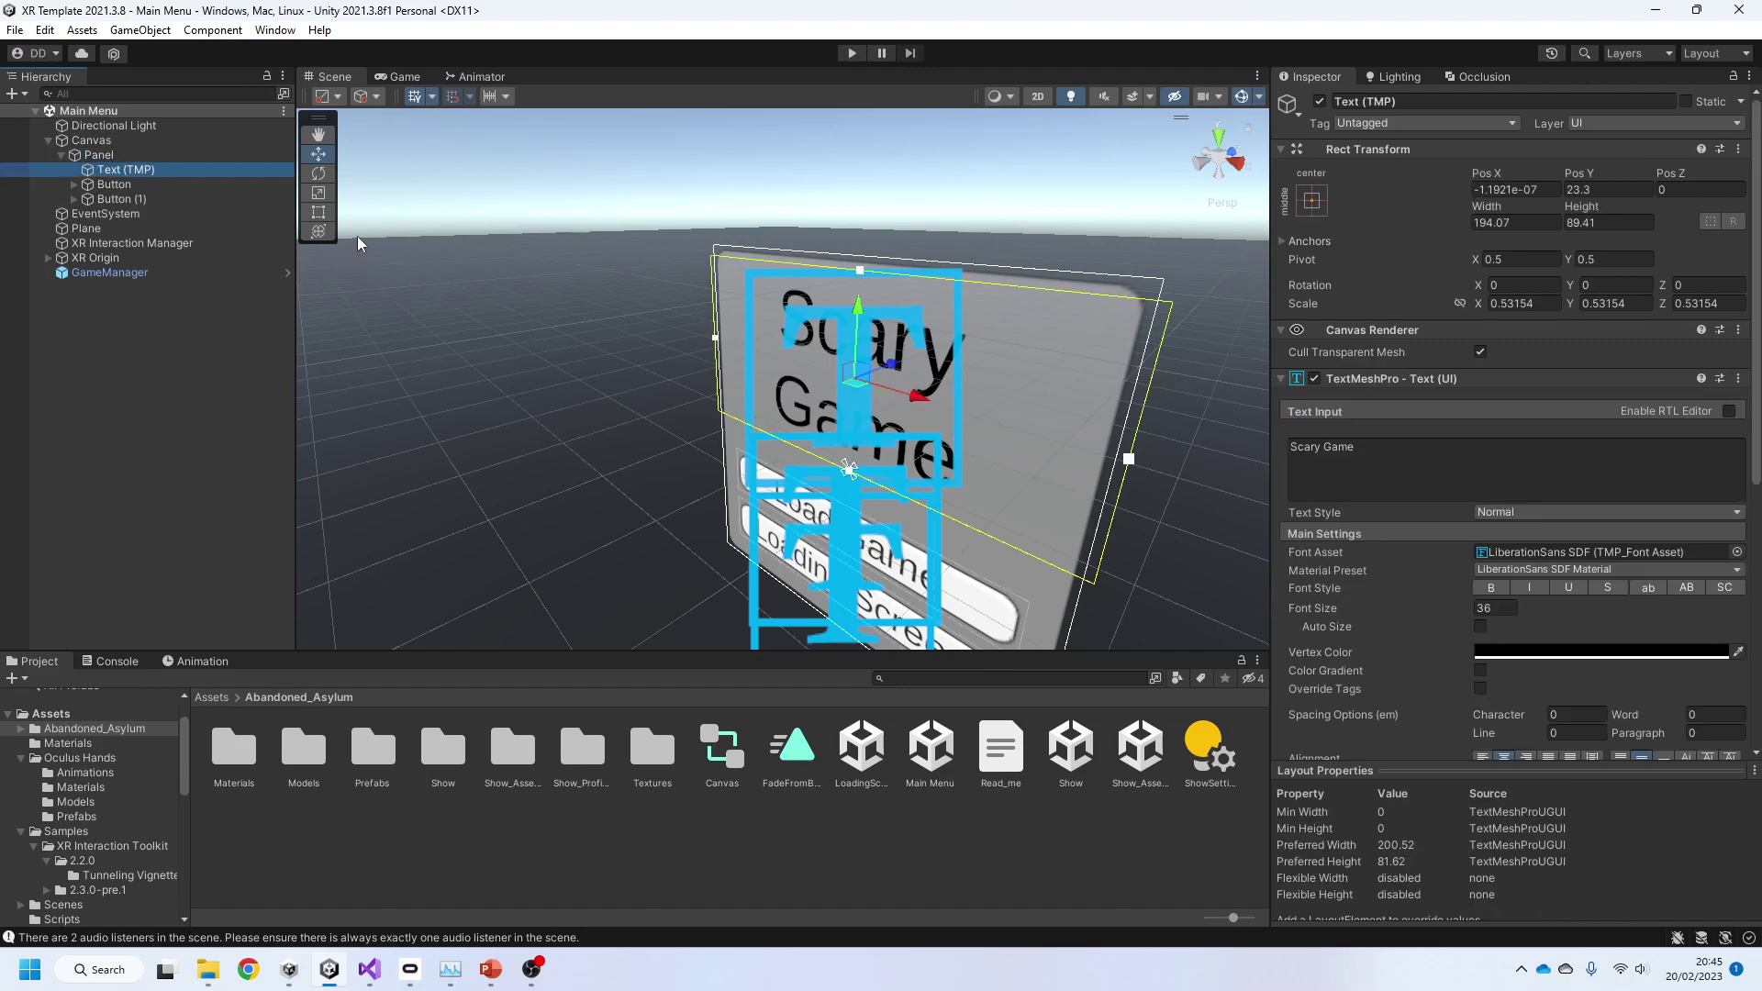
key(f)
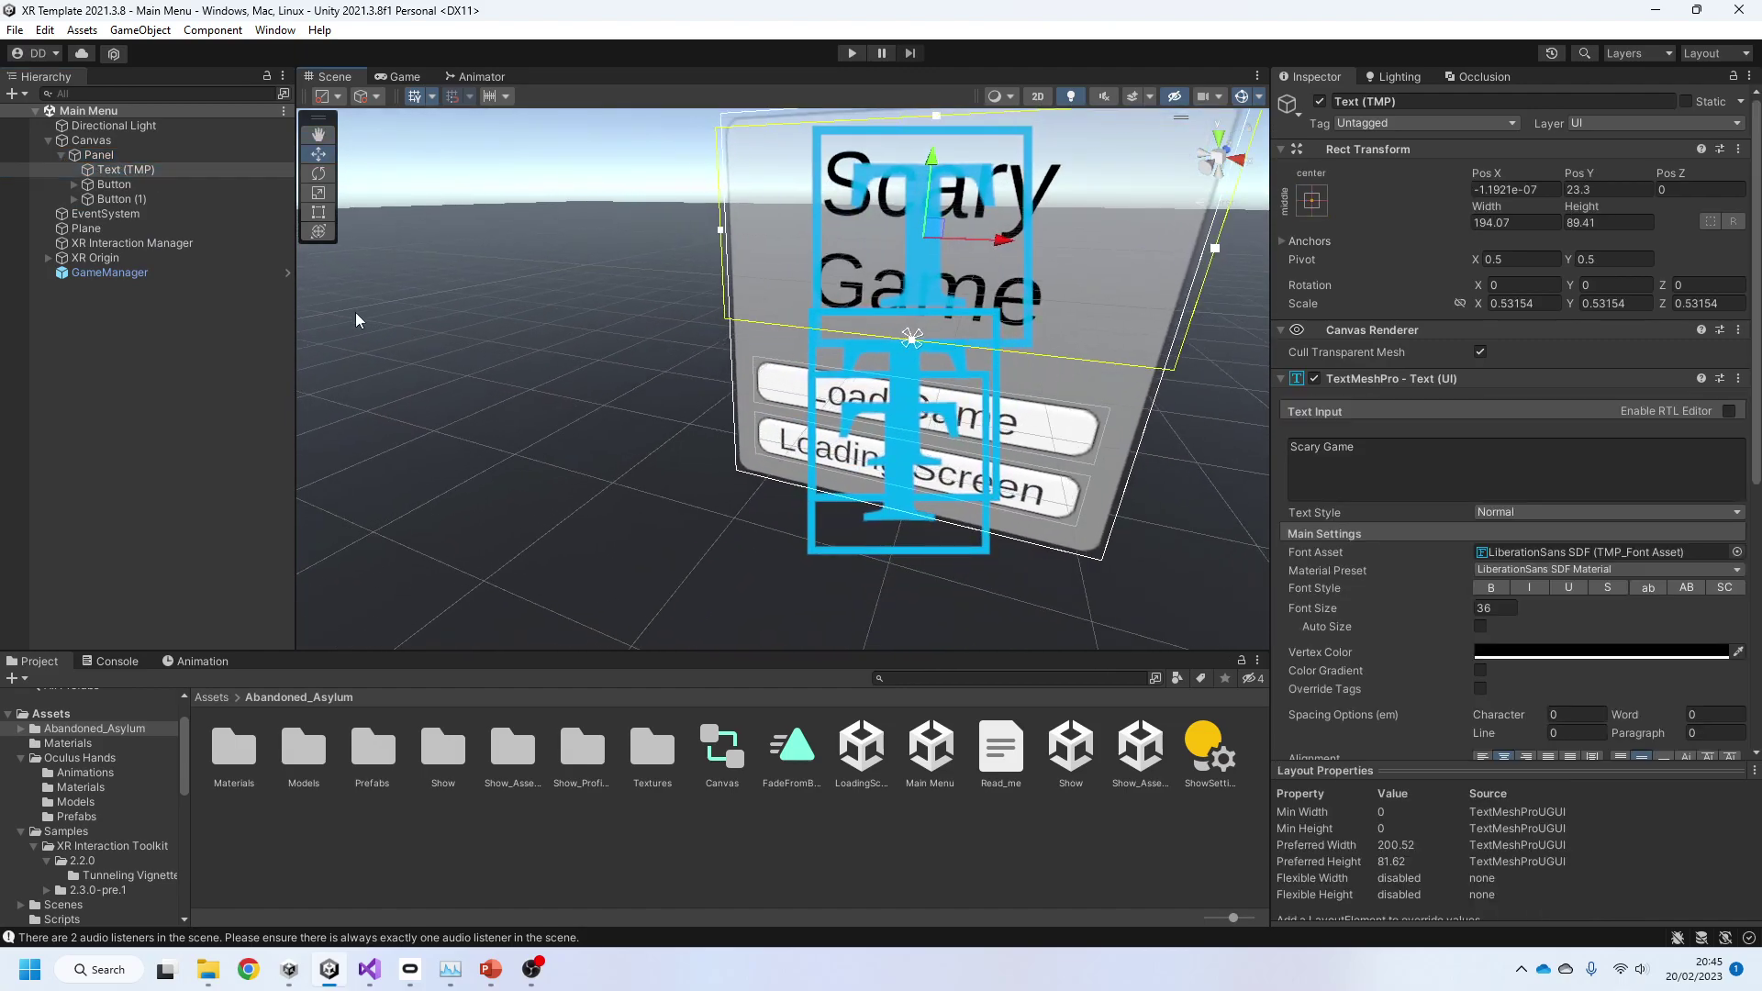
Step: Examine the On Click events of the Load Game and Loading Screen buttons
click(95, 184)
click(125, 200)
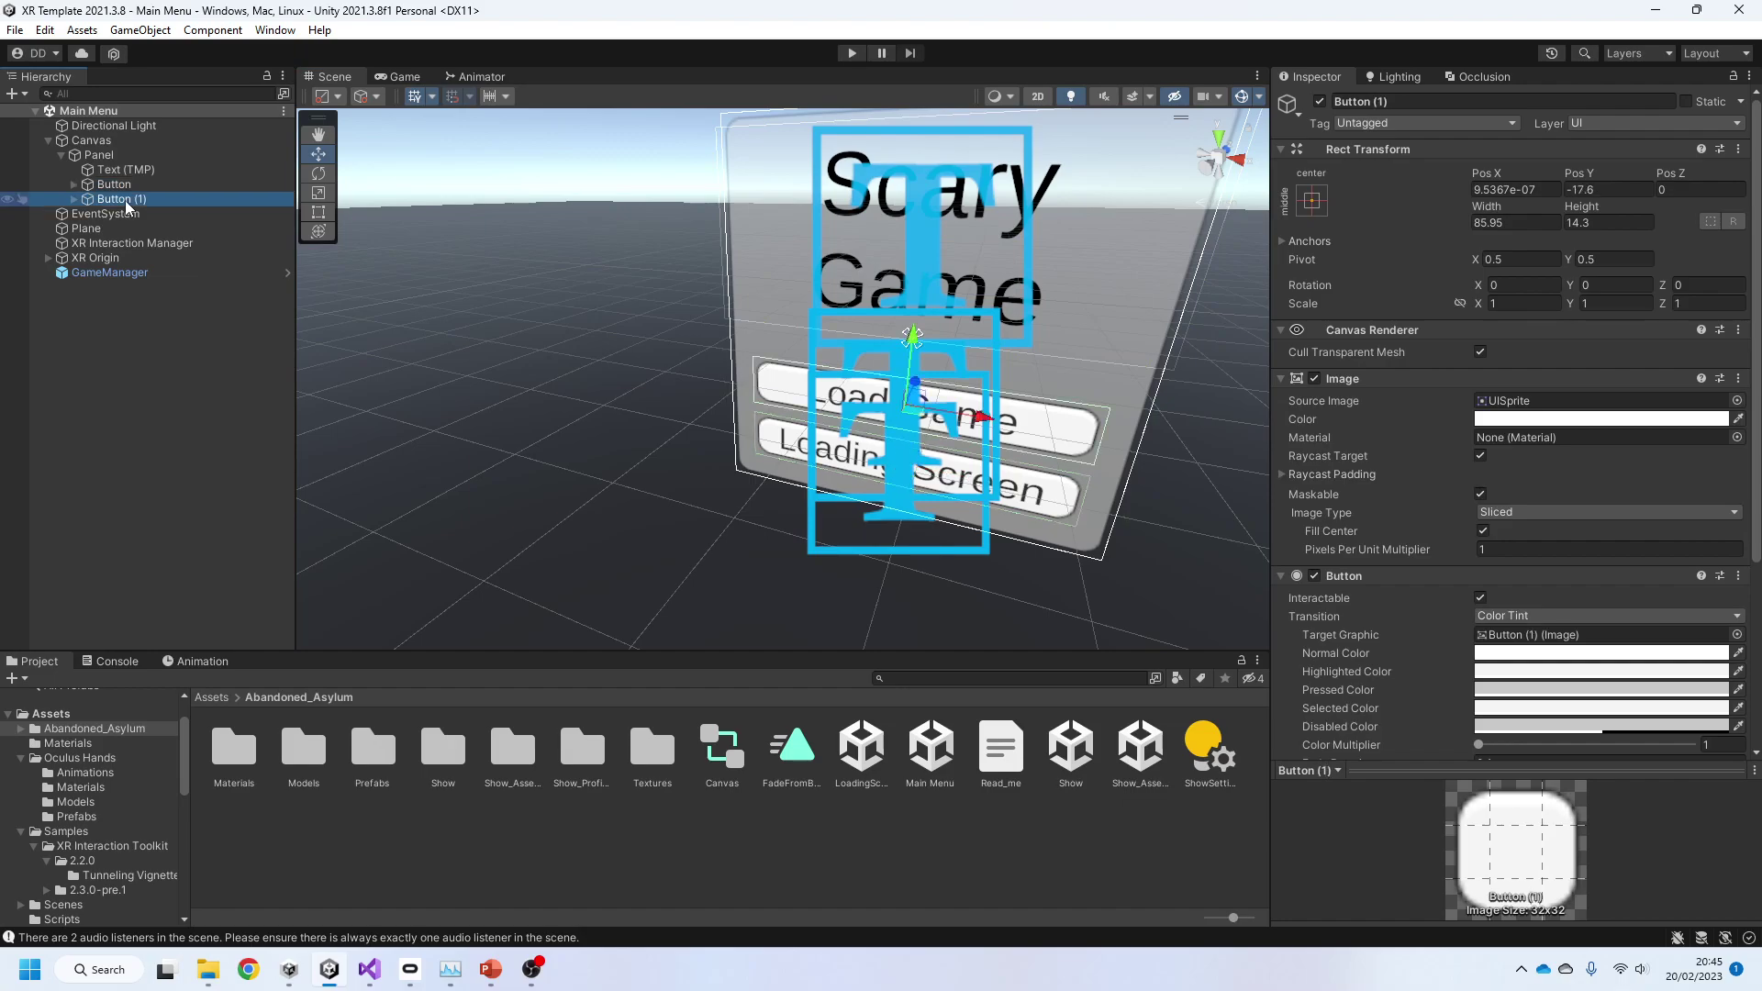
scroll(1515, 597, down, 3)
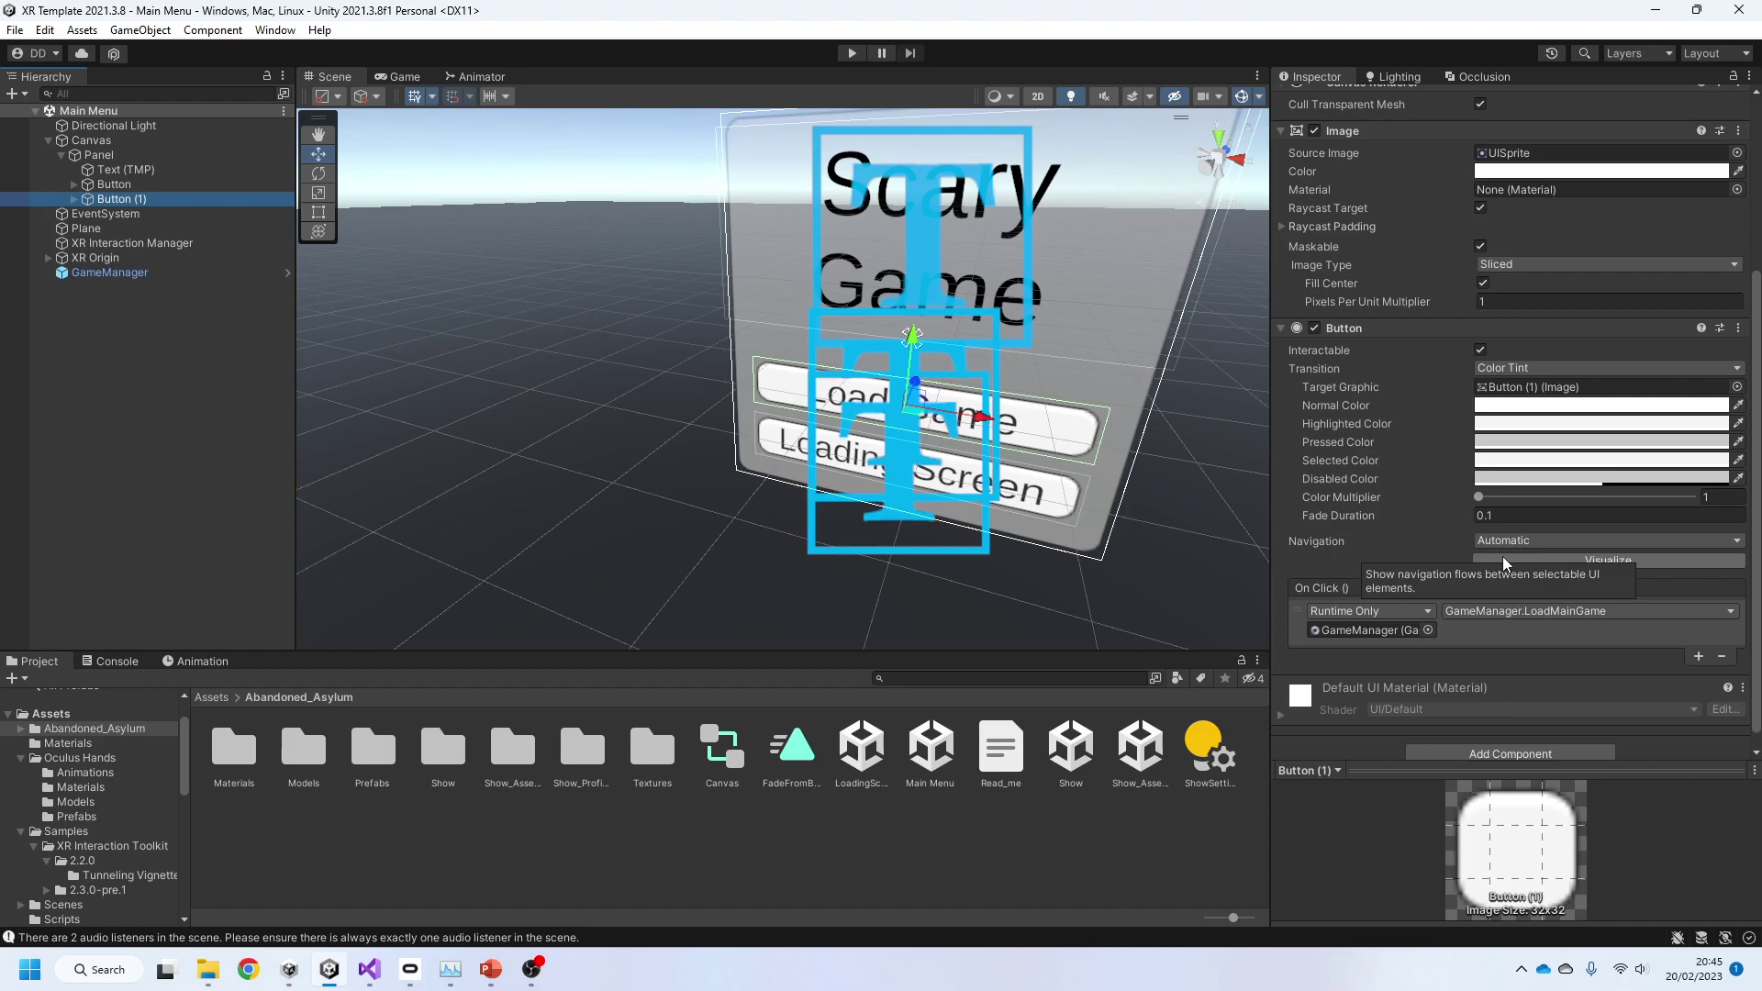
click(149, 186)
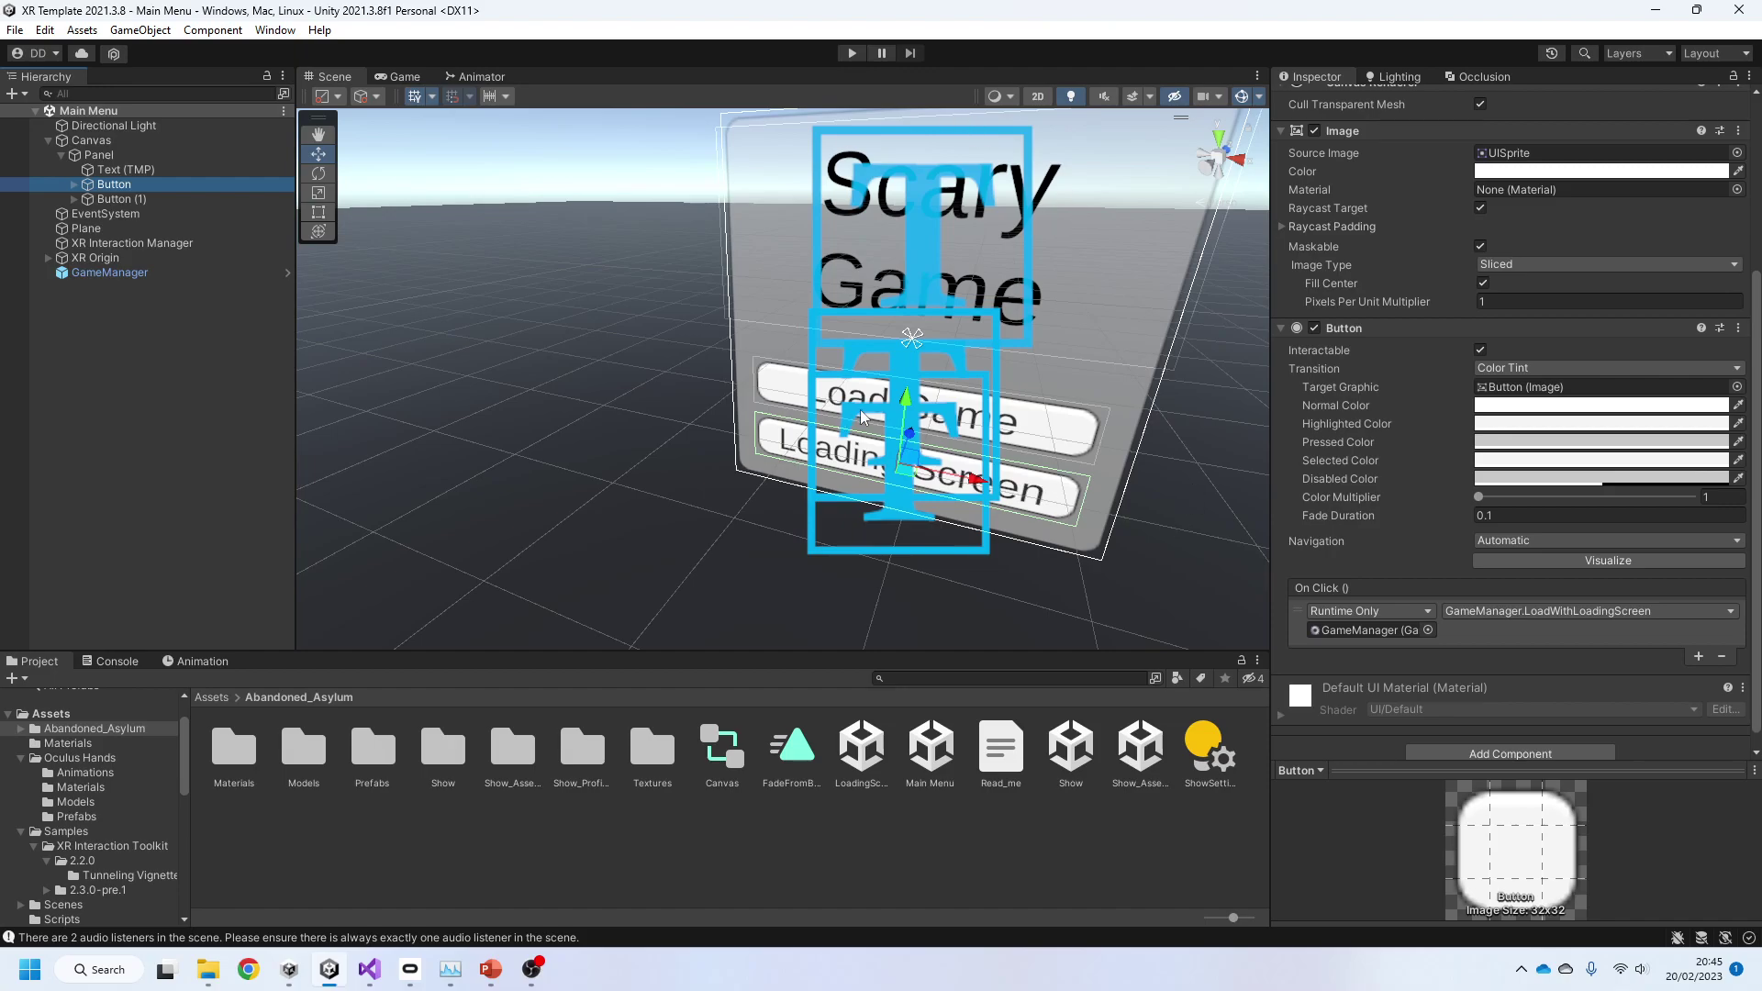
alt+drag(863, 418, 738, 344)
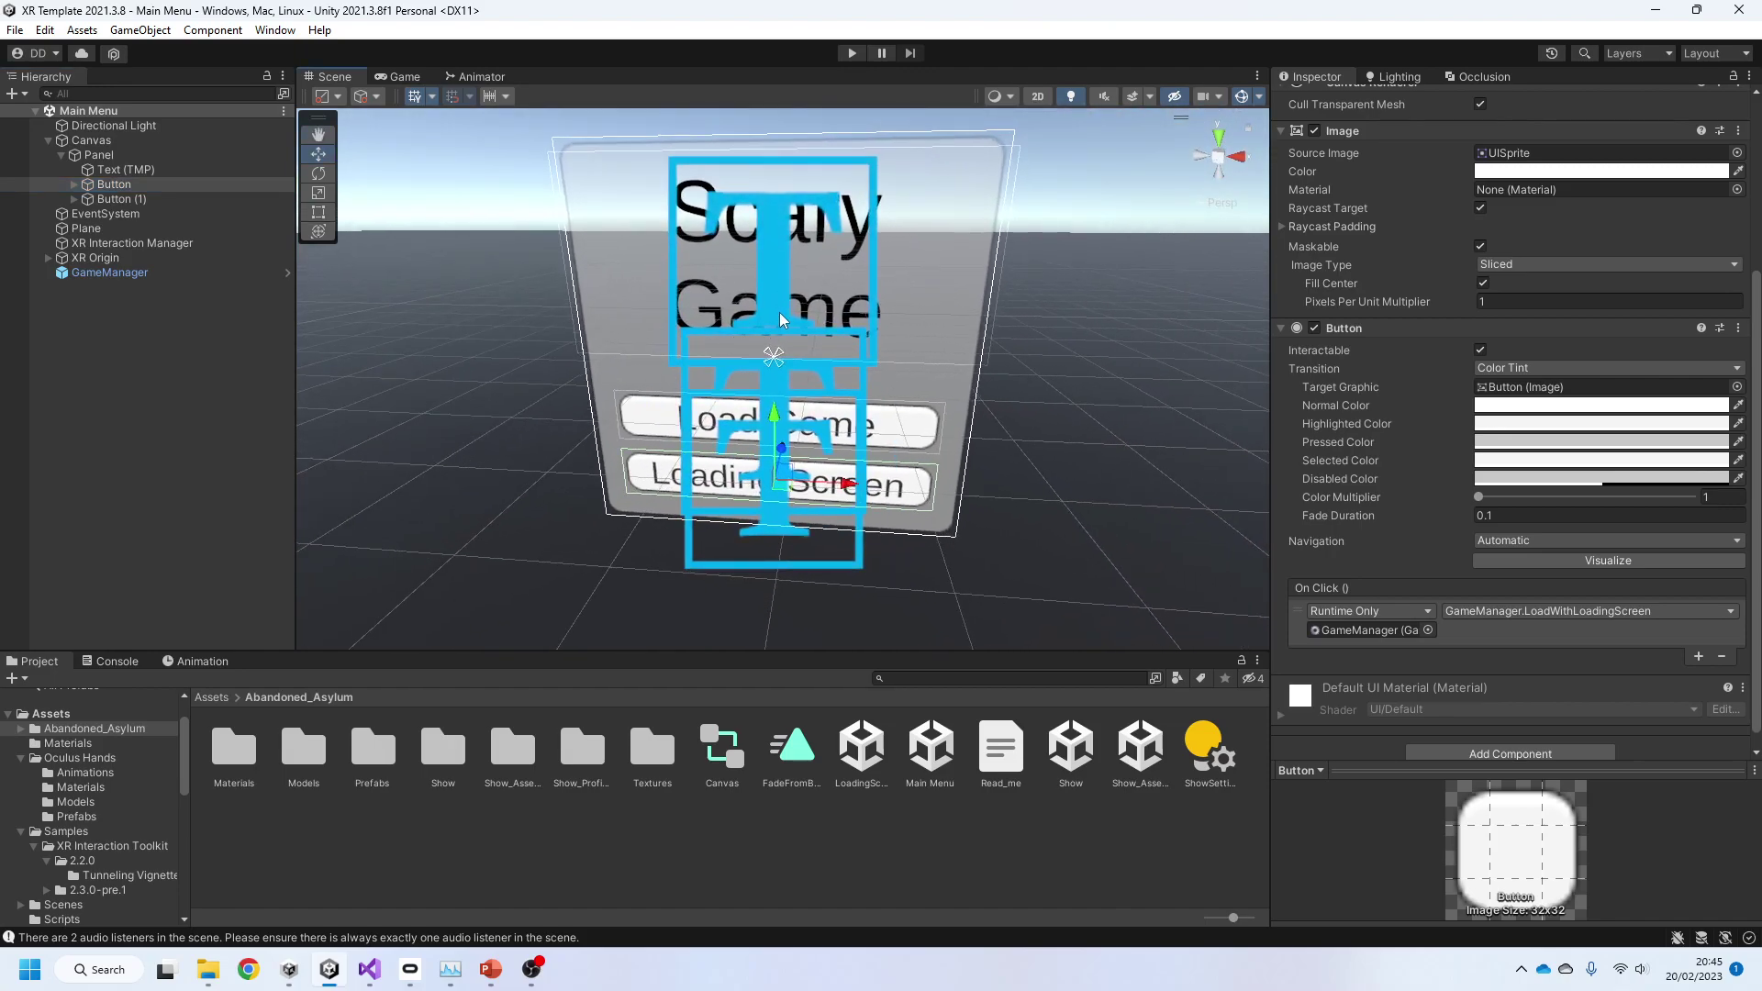
Step: Inspect the existing GameManager object, and add an empty object named GameManager2 to the Main Menu scene
click(171, 273)
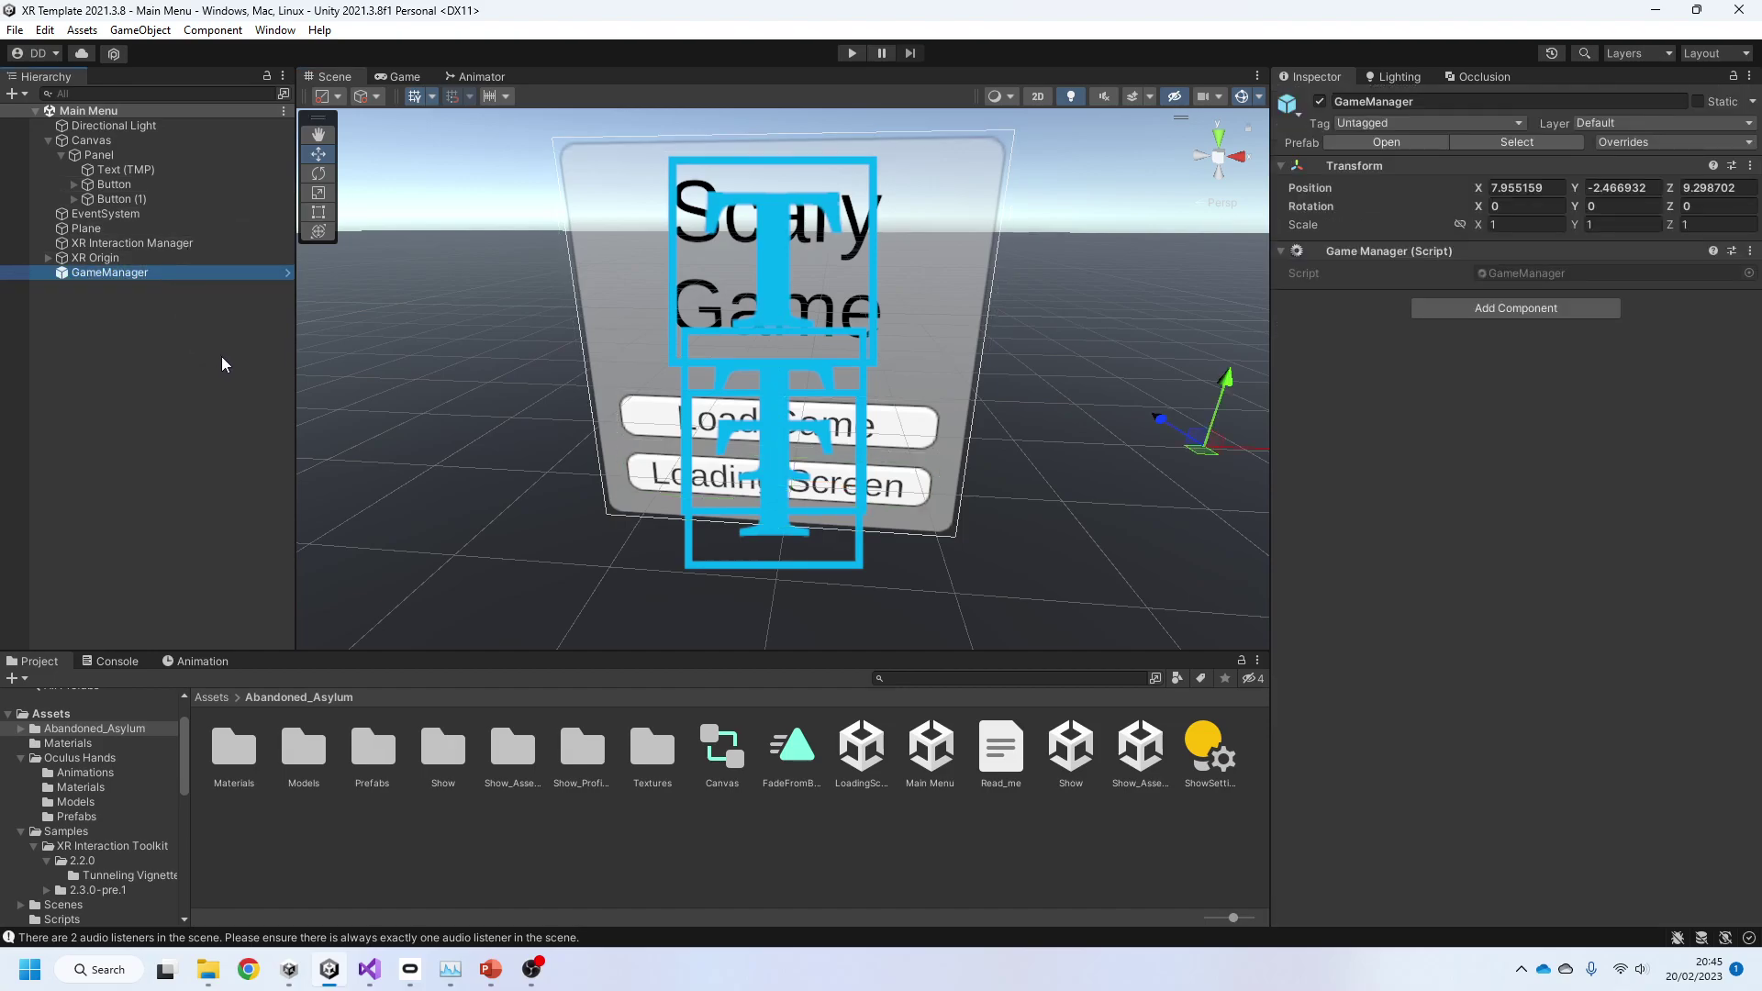
click(209, 698)
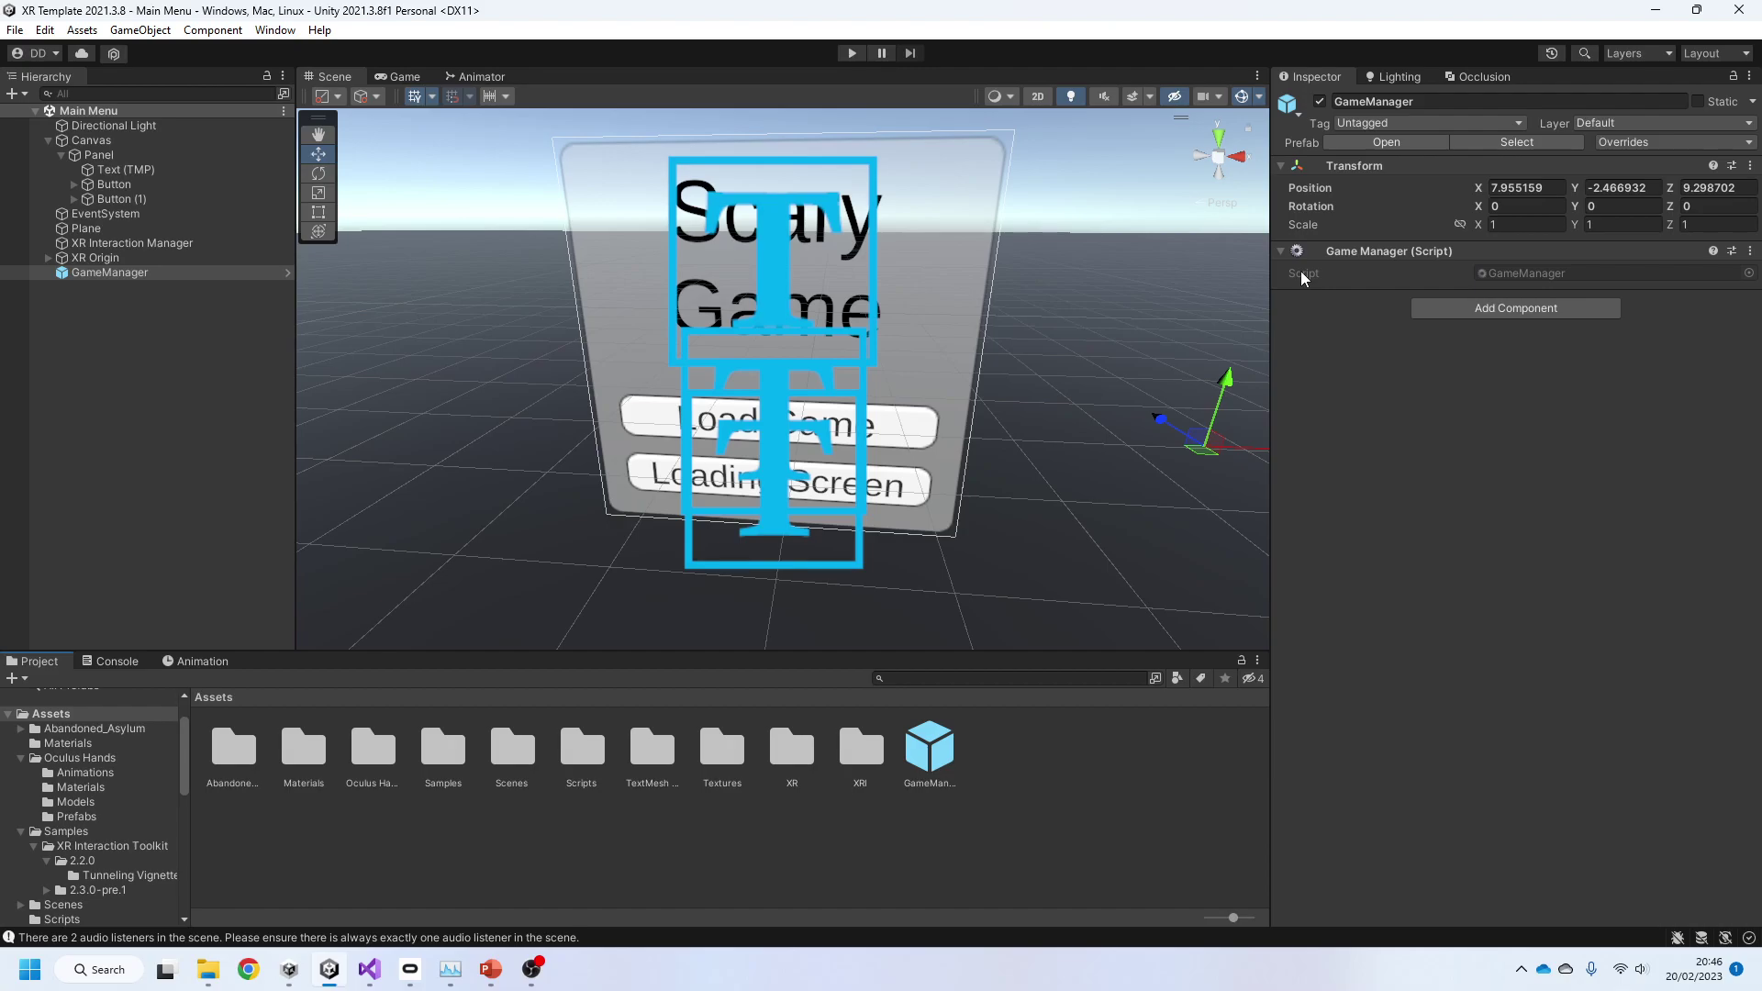
click(112, 311)
right_click(112, 317)
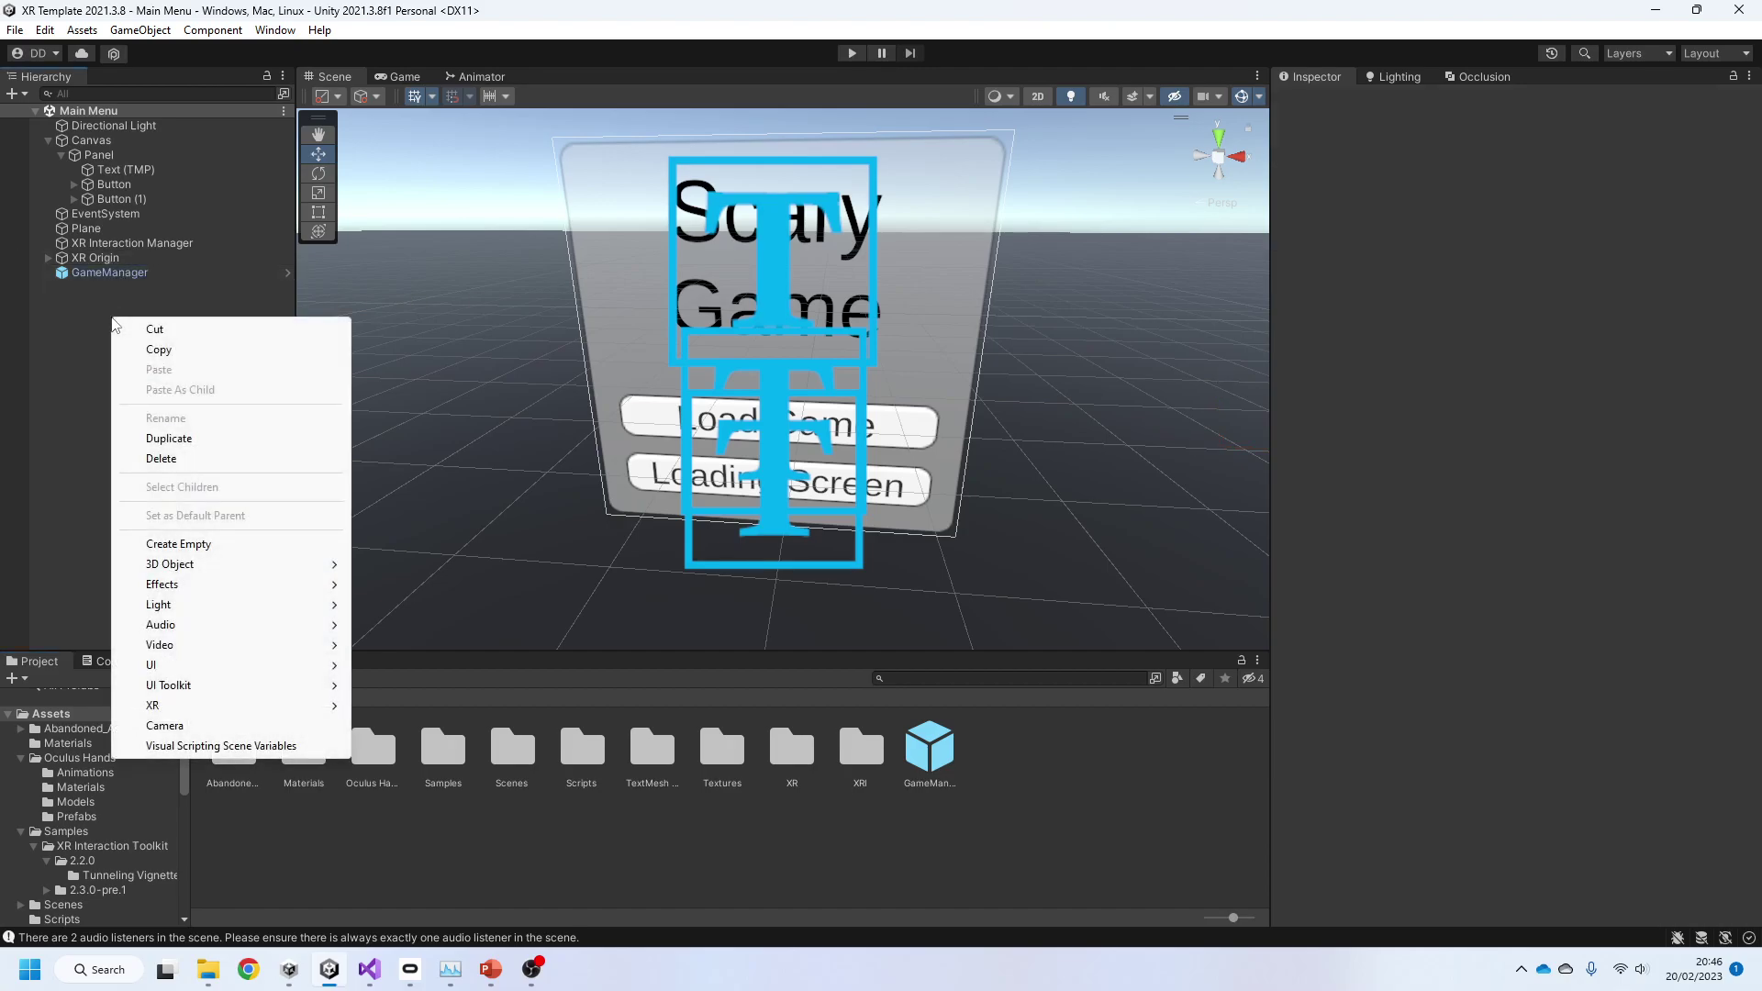
click(215, 543)
click(1463, 101)
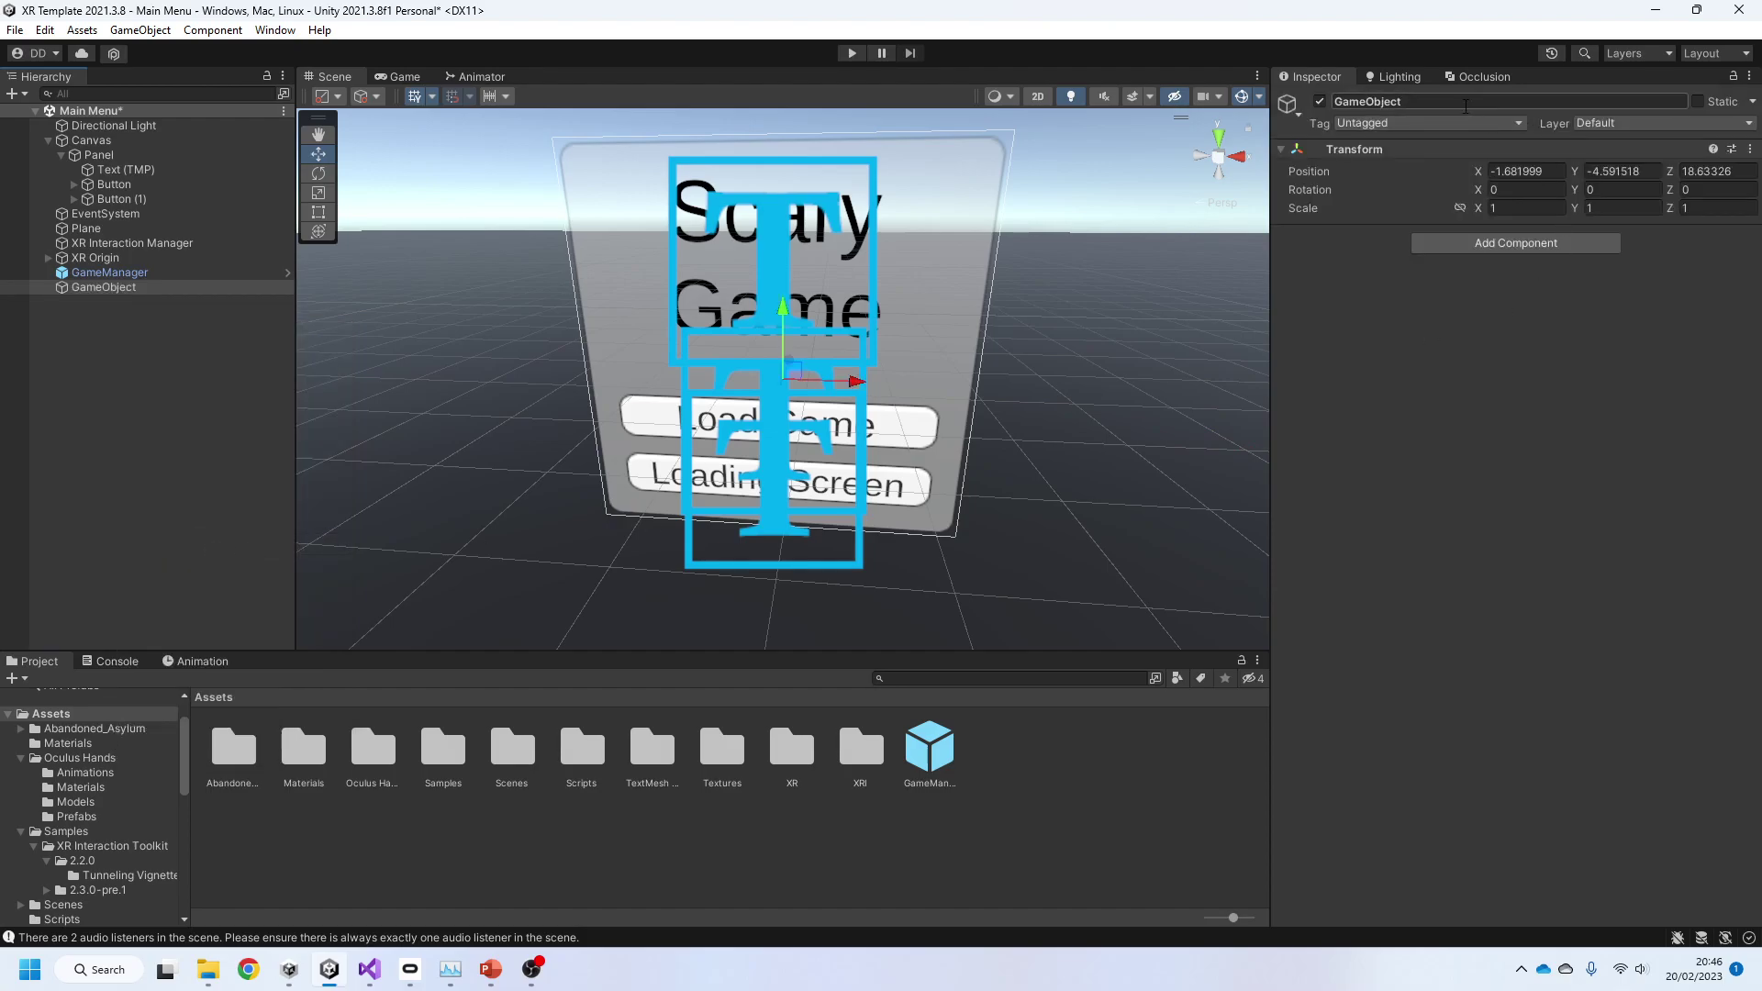
text(GameManager2)
key(Return)
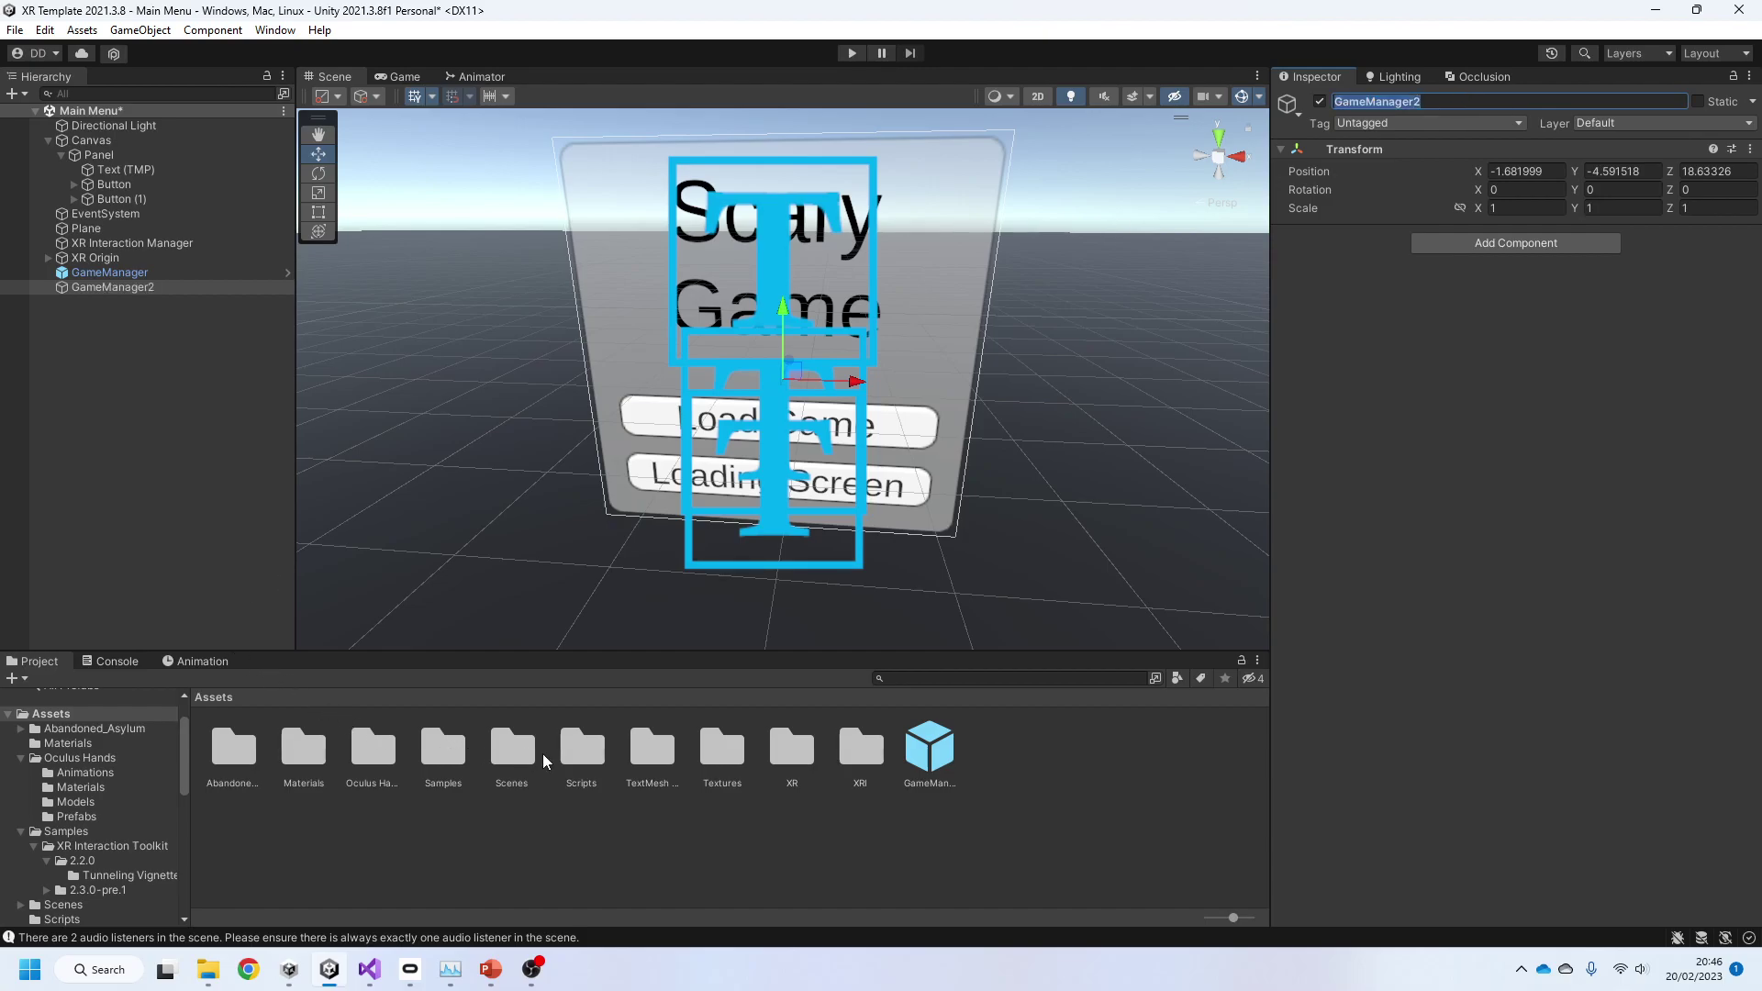
Step: Open the GameManager script from the Scripts folder in Visual Studio and examine its SceneManagement and XR Interaction Toolkit Inputs using lines
double_click(584, 752)
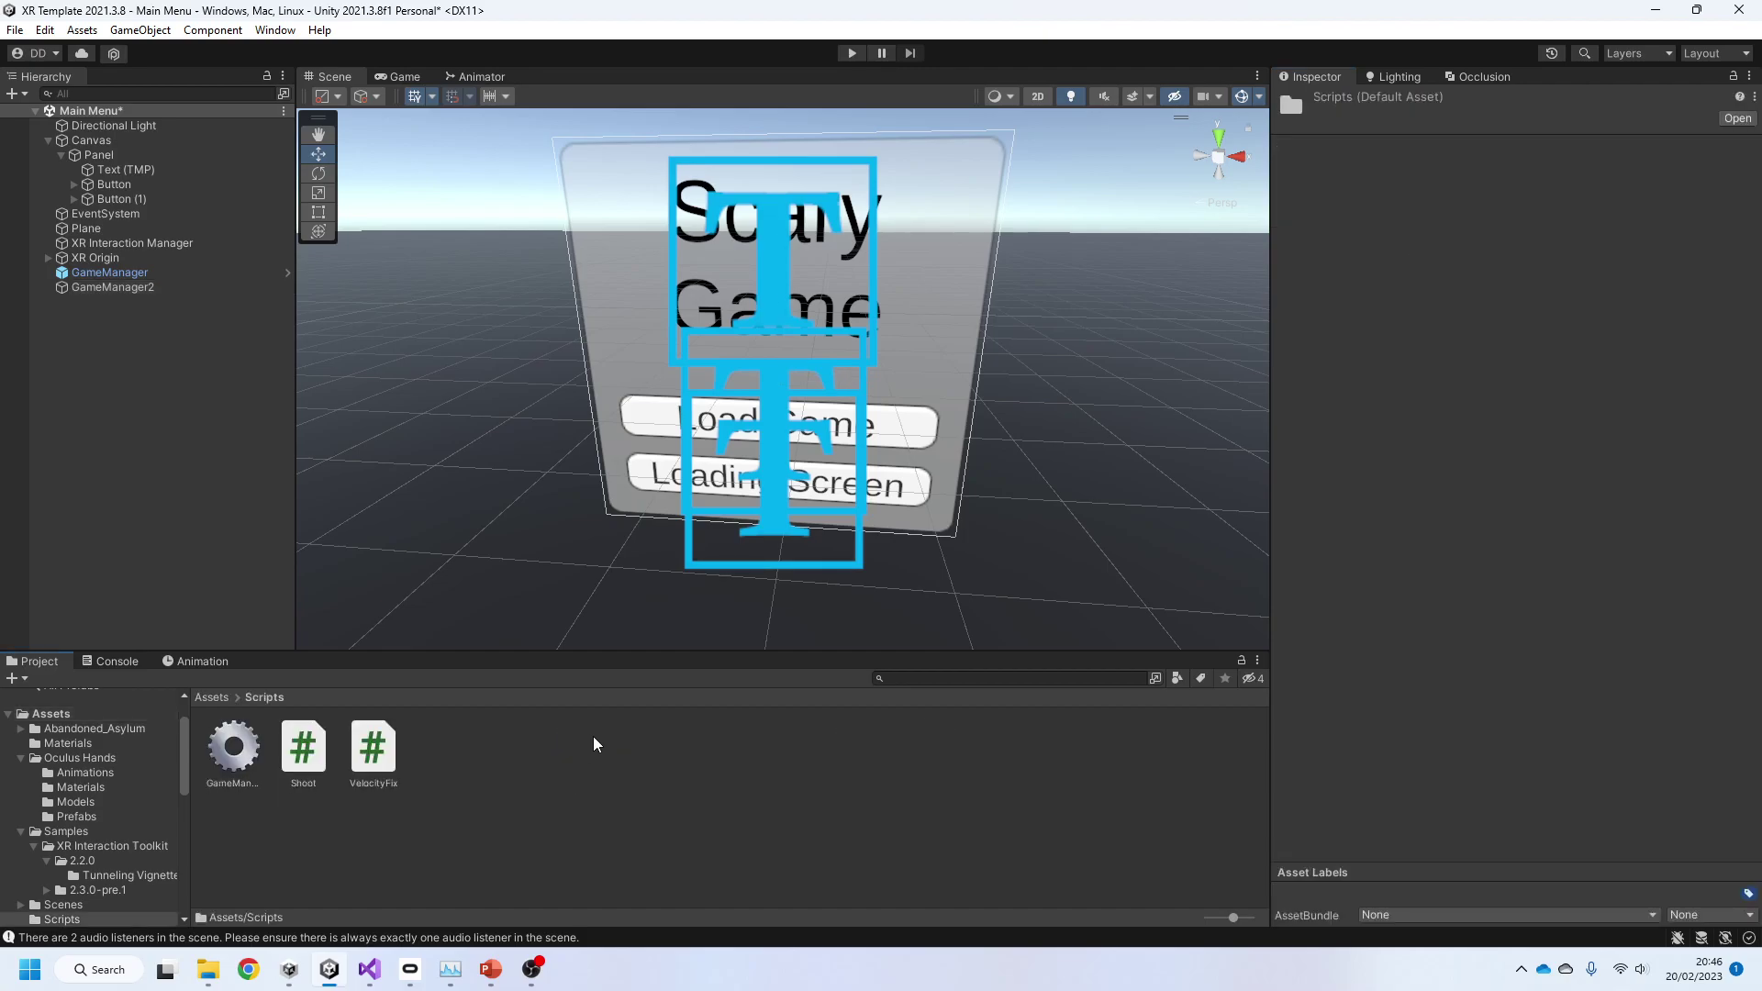
double_click(251, 760)
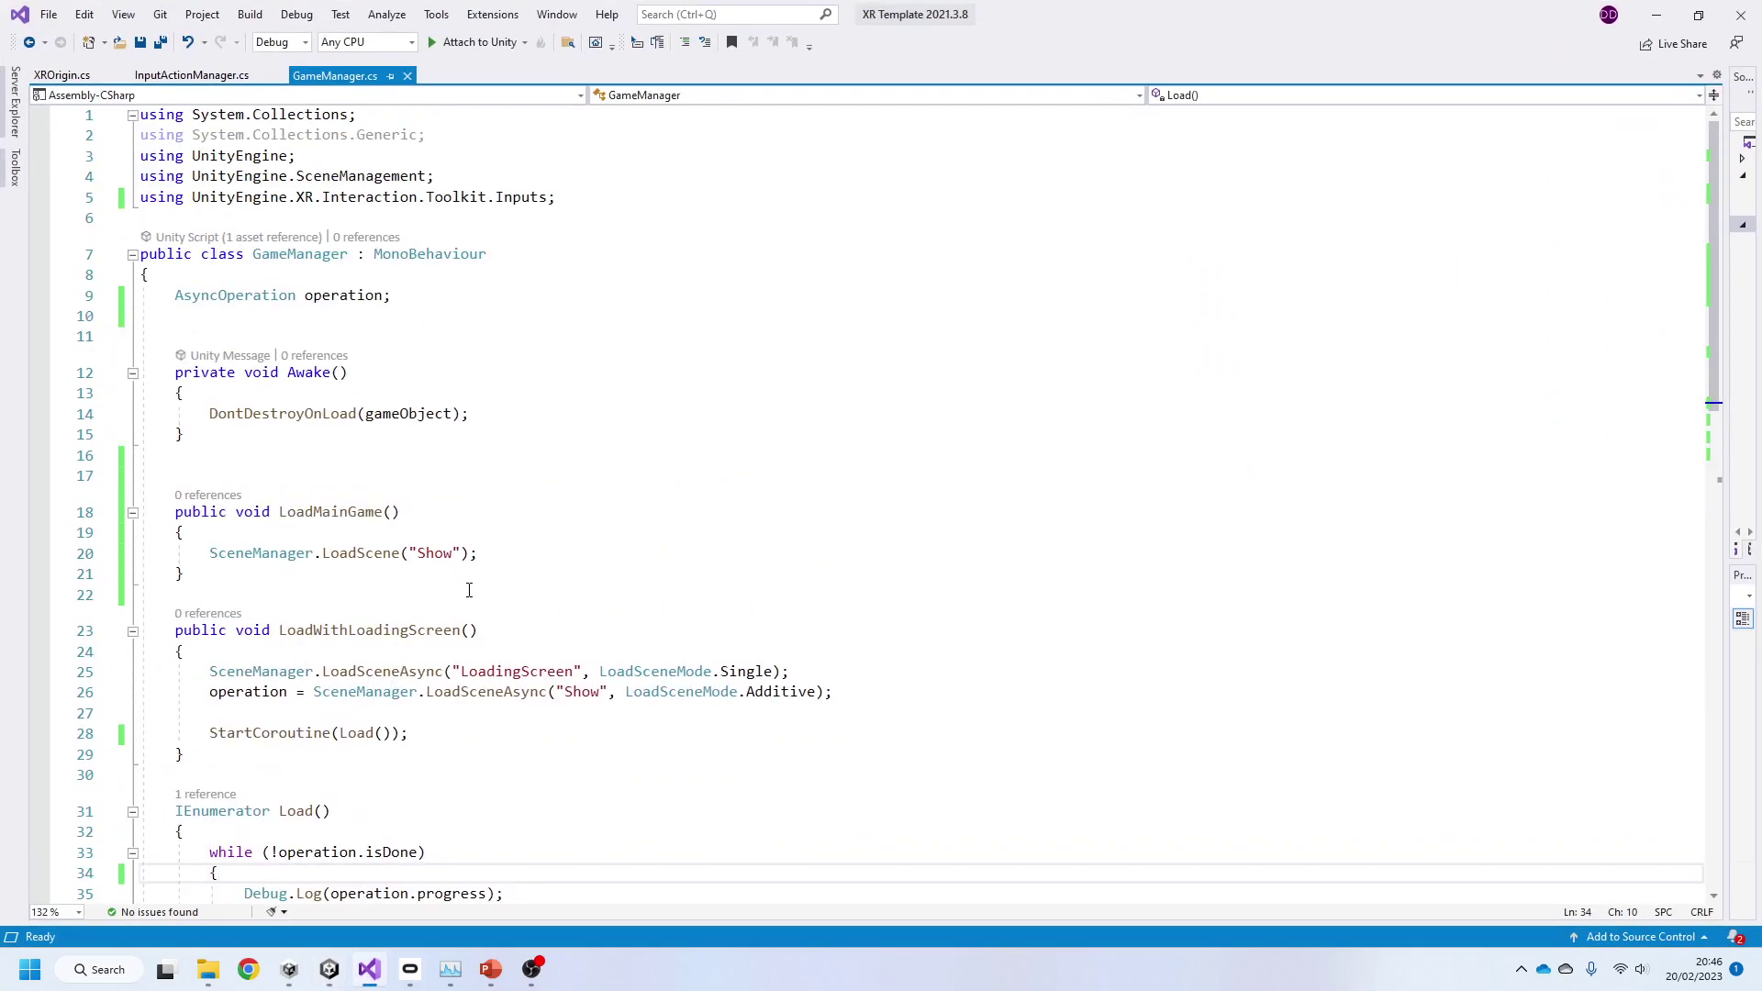
ctrl+scroll(469, 590, up, 7)
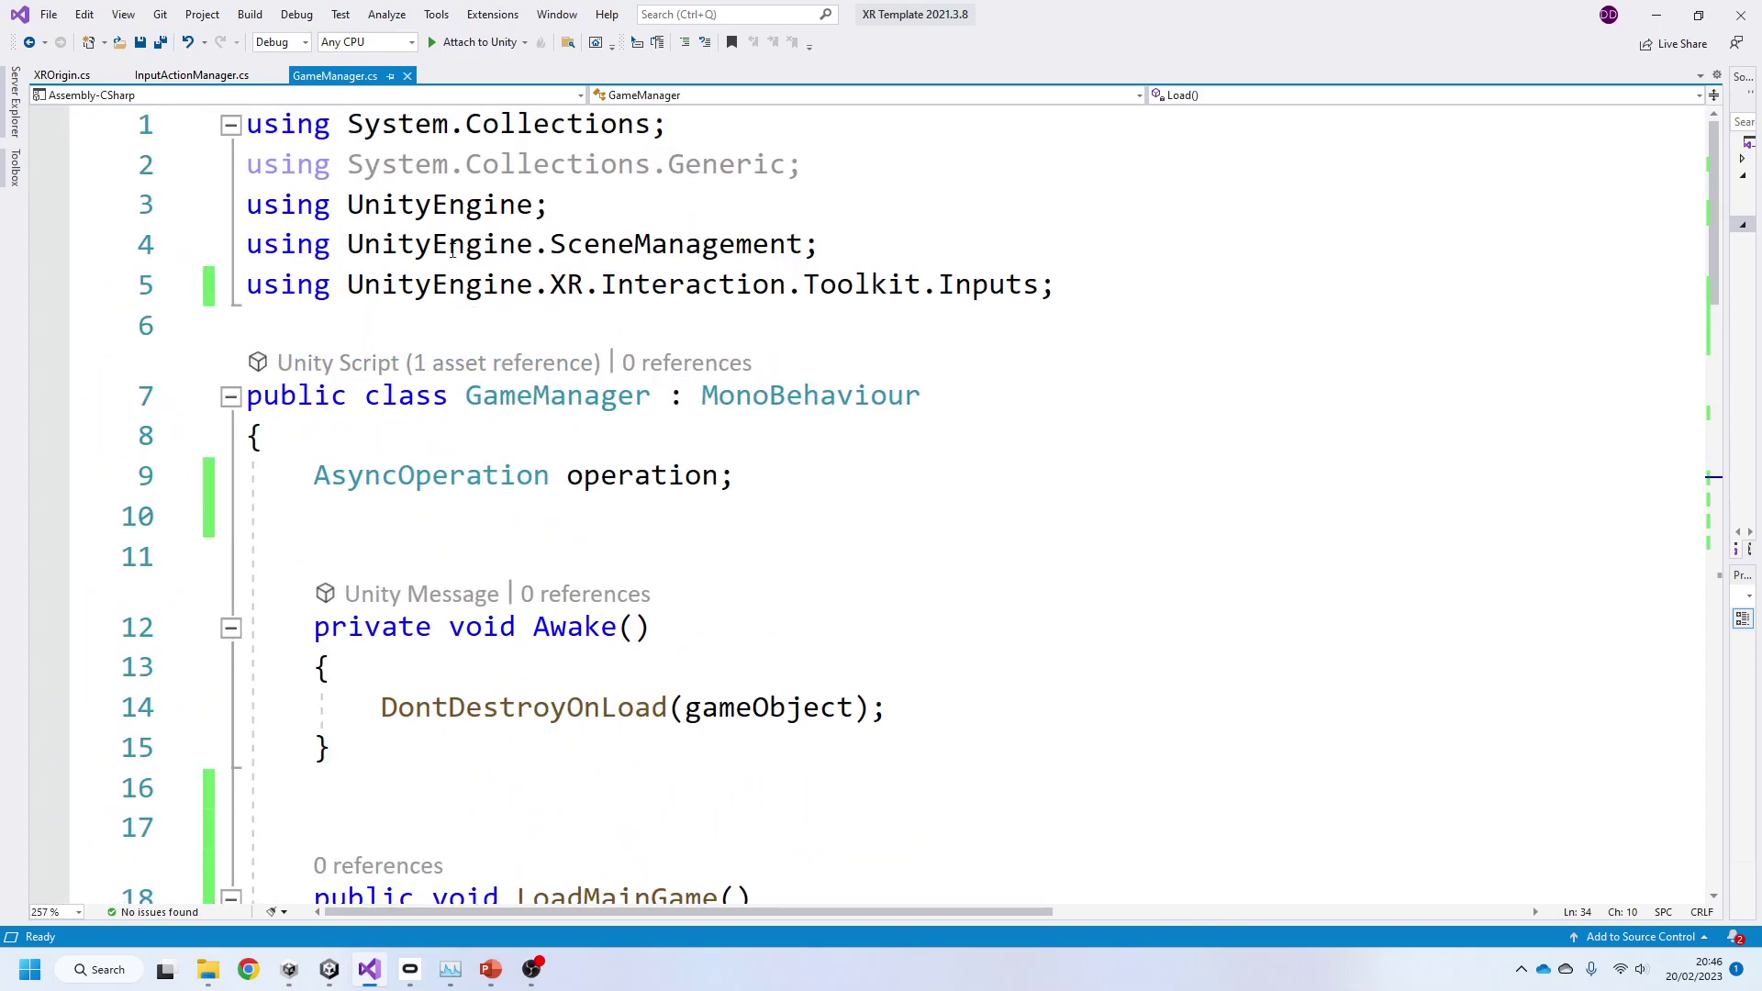
drag(250, 248, 845, 244)
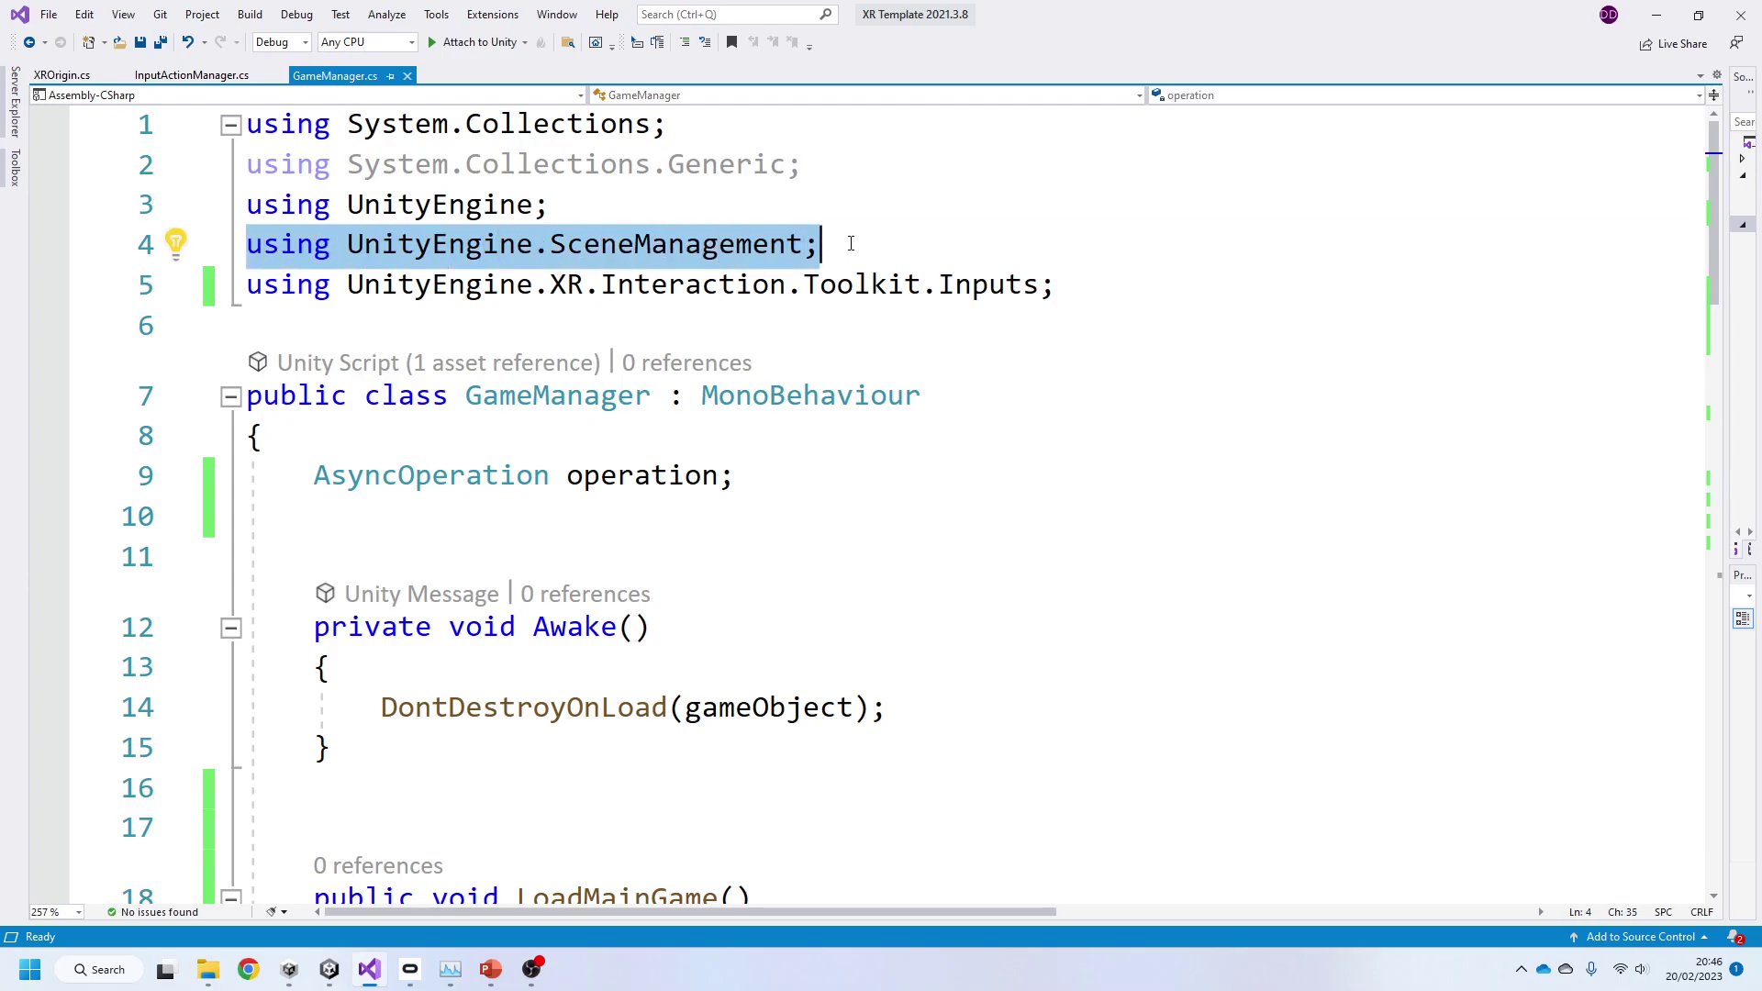
drag(1058, 287, 243, 288)
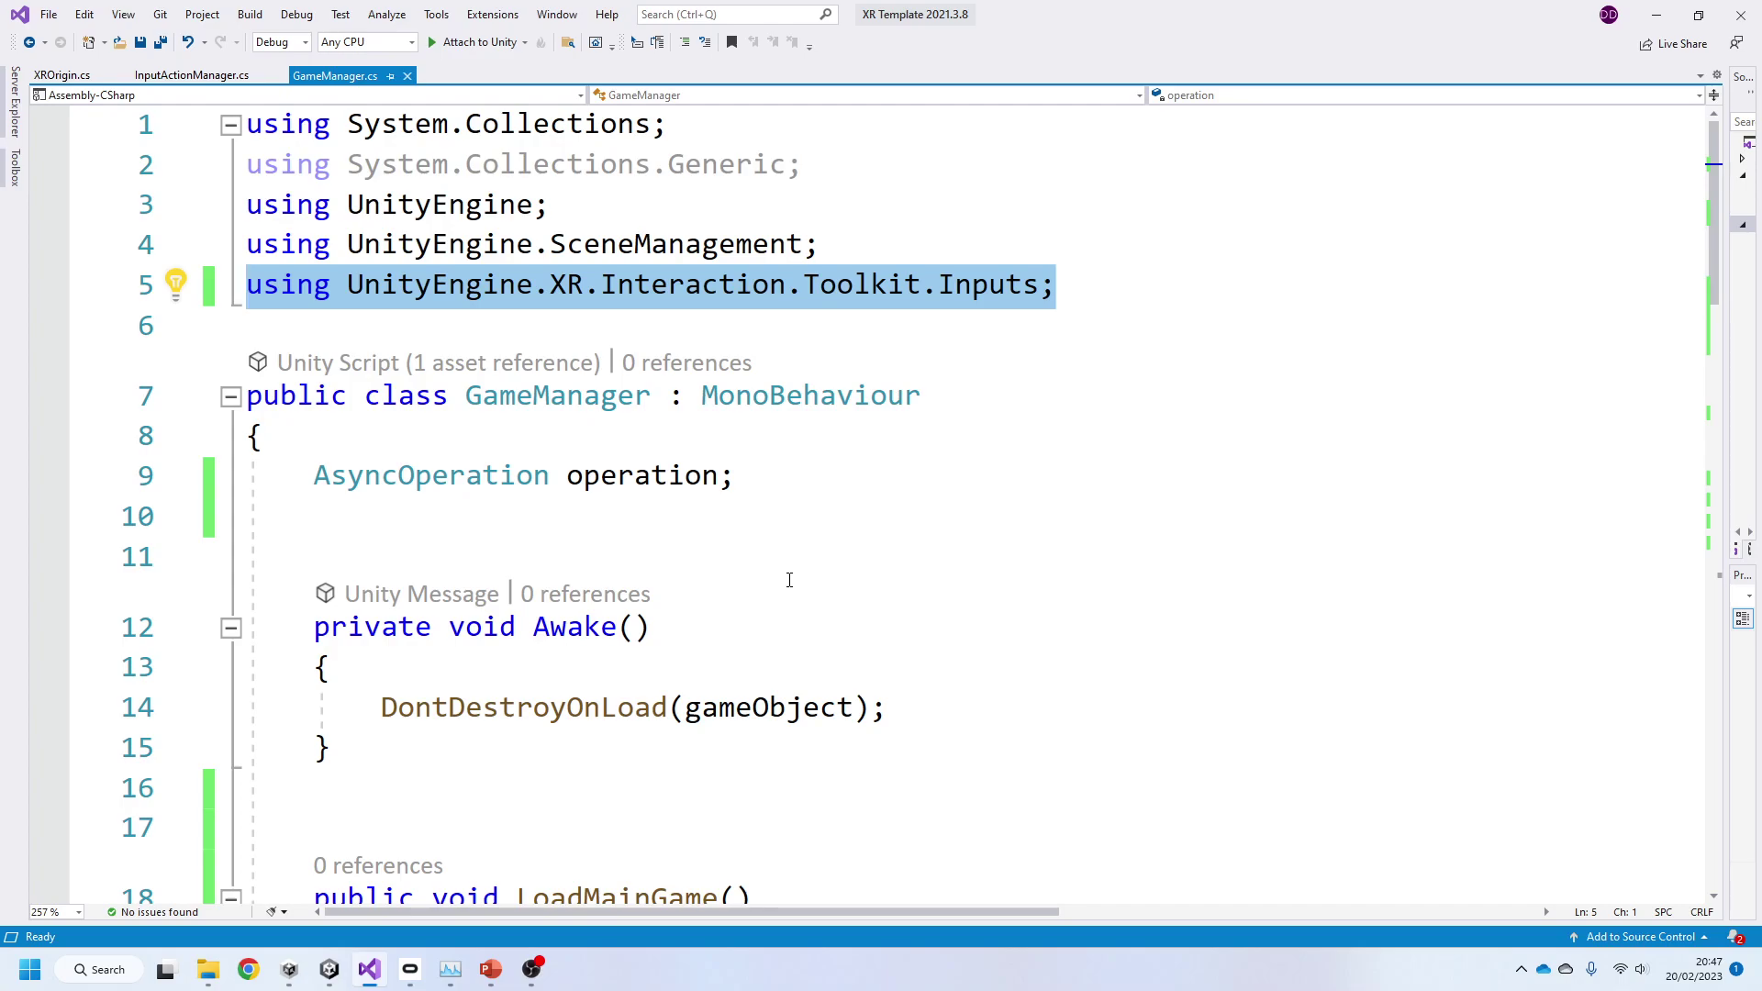
click(787, 580)
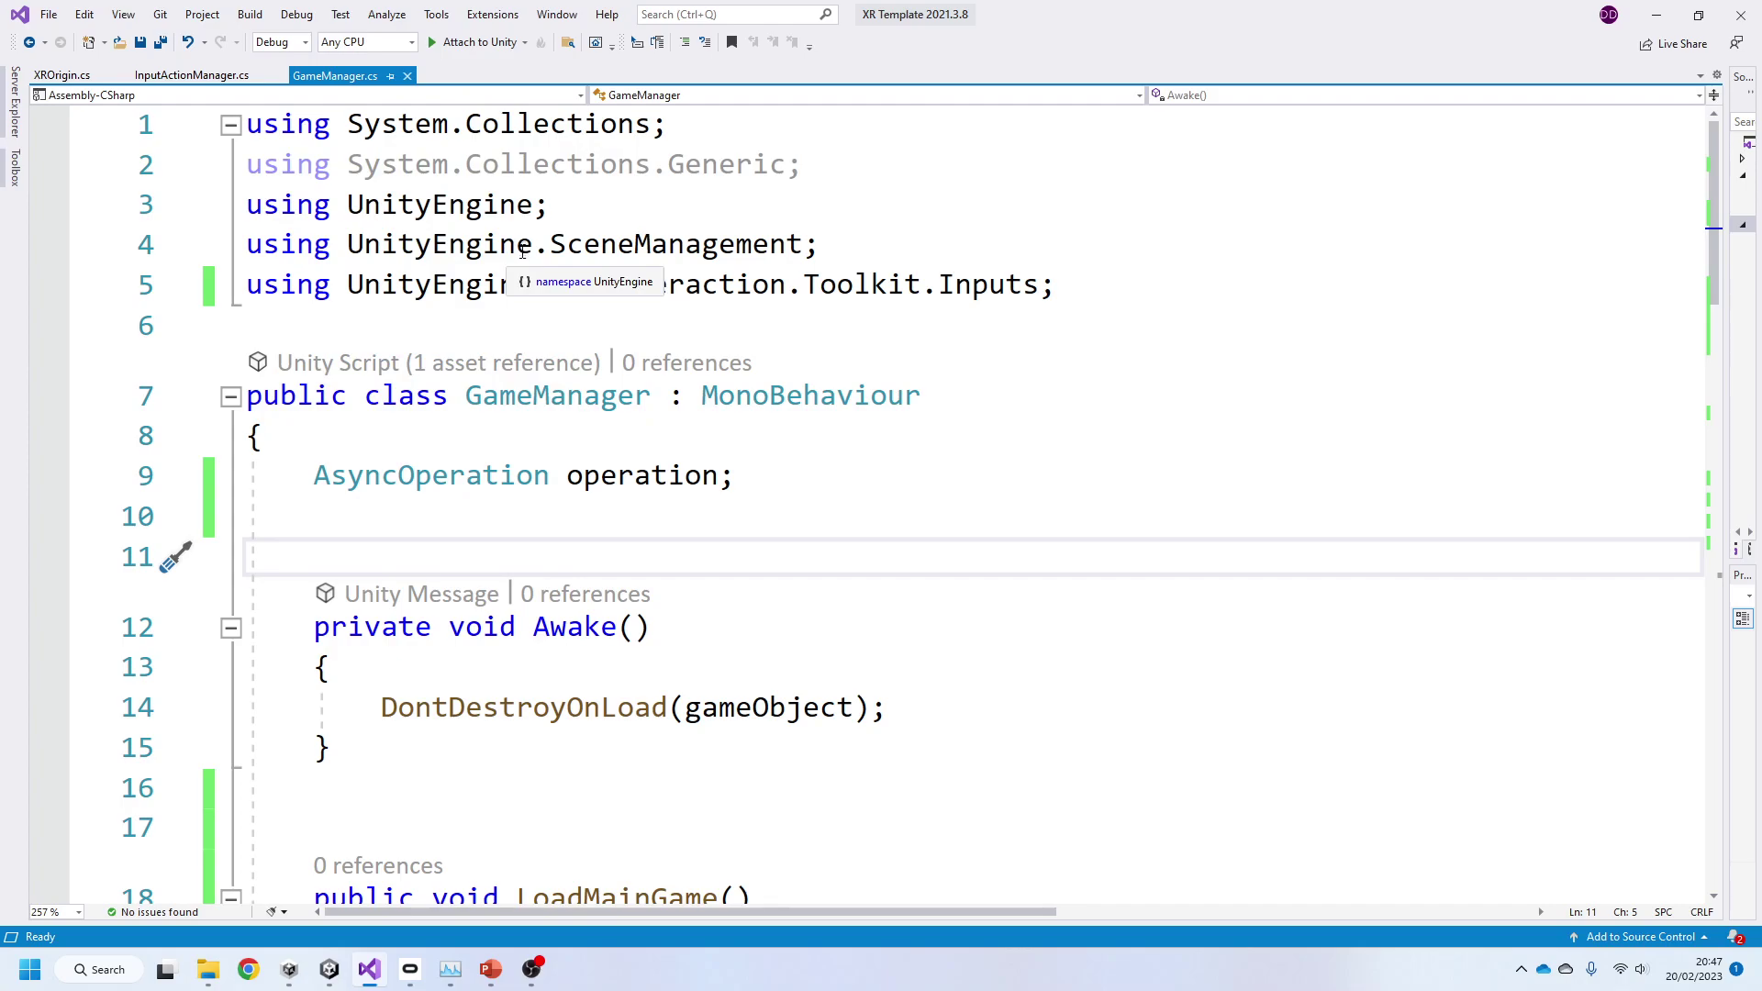
Step: Add the private modifier to the AsyncOperation declaration on line 9 and remove it again
key(Up)
key(Up)
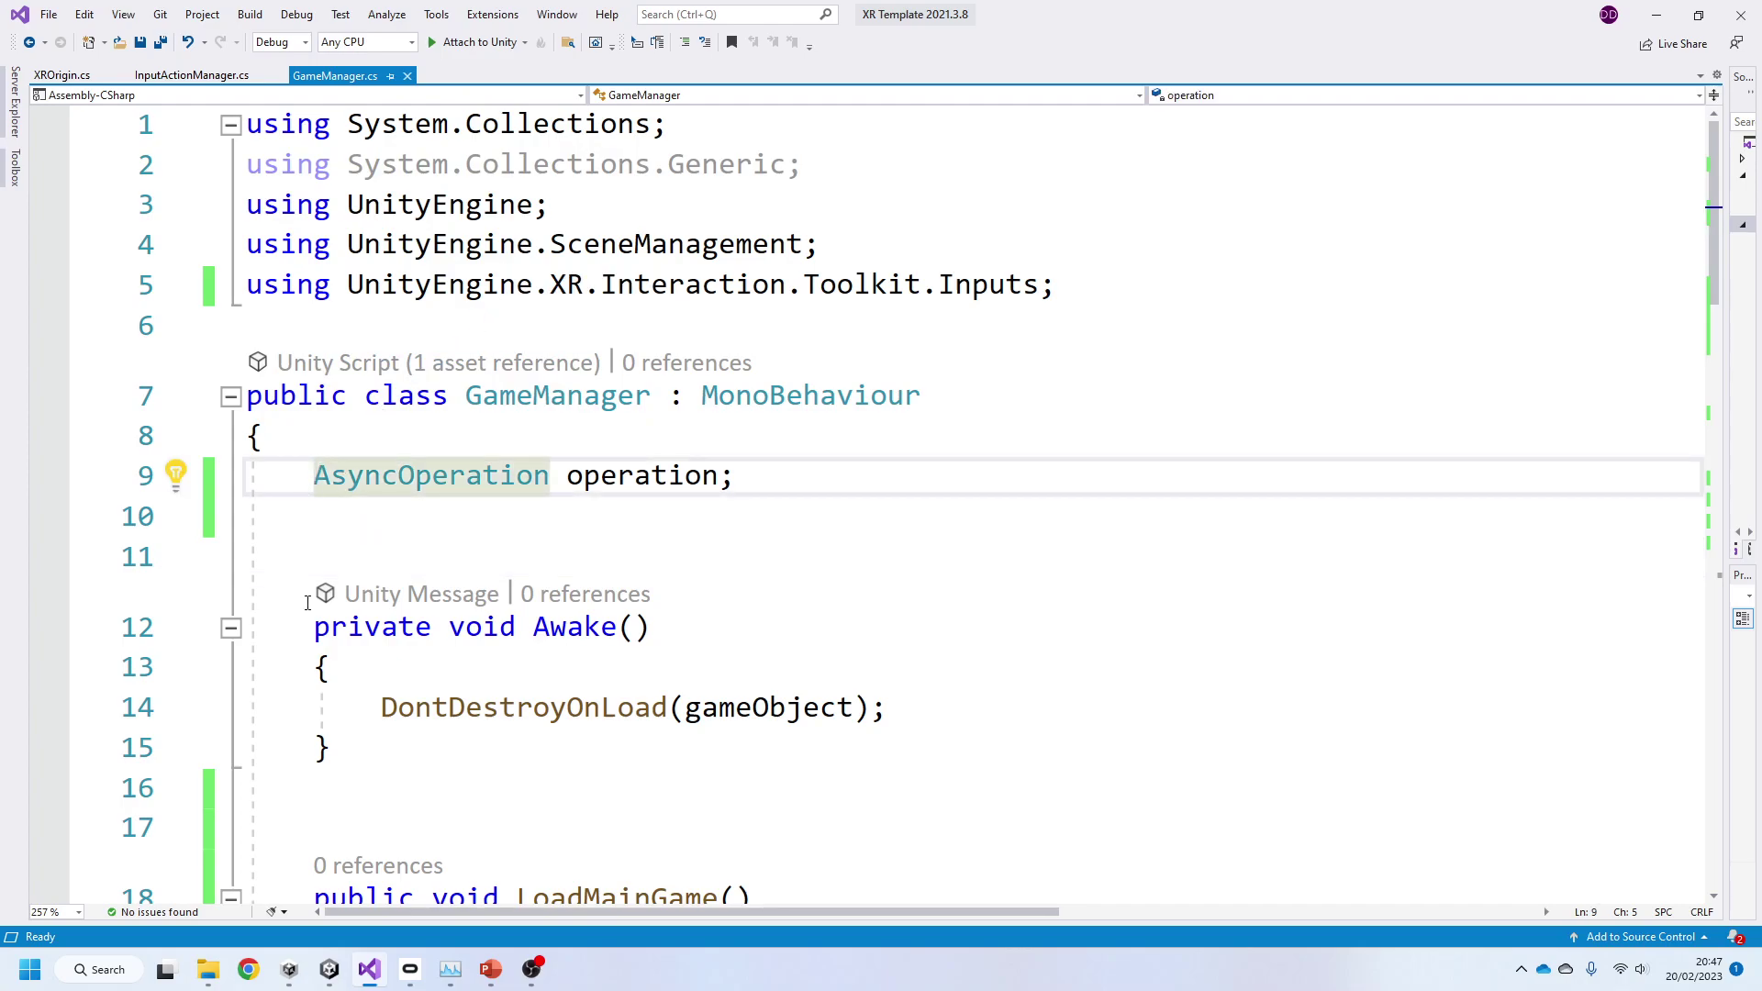
text(private)
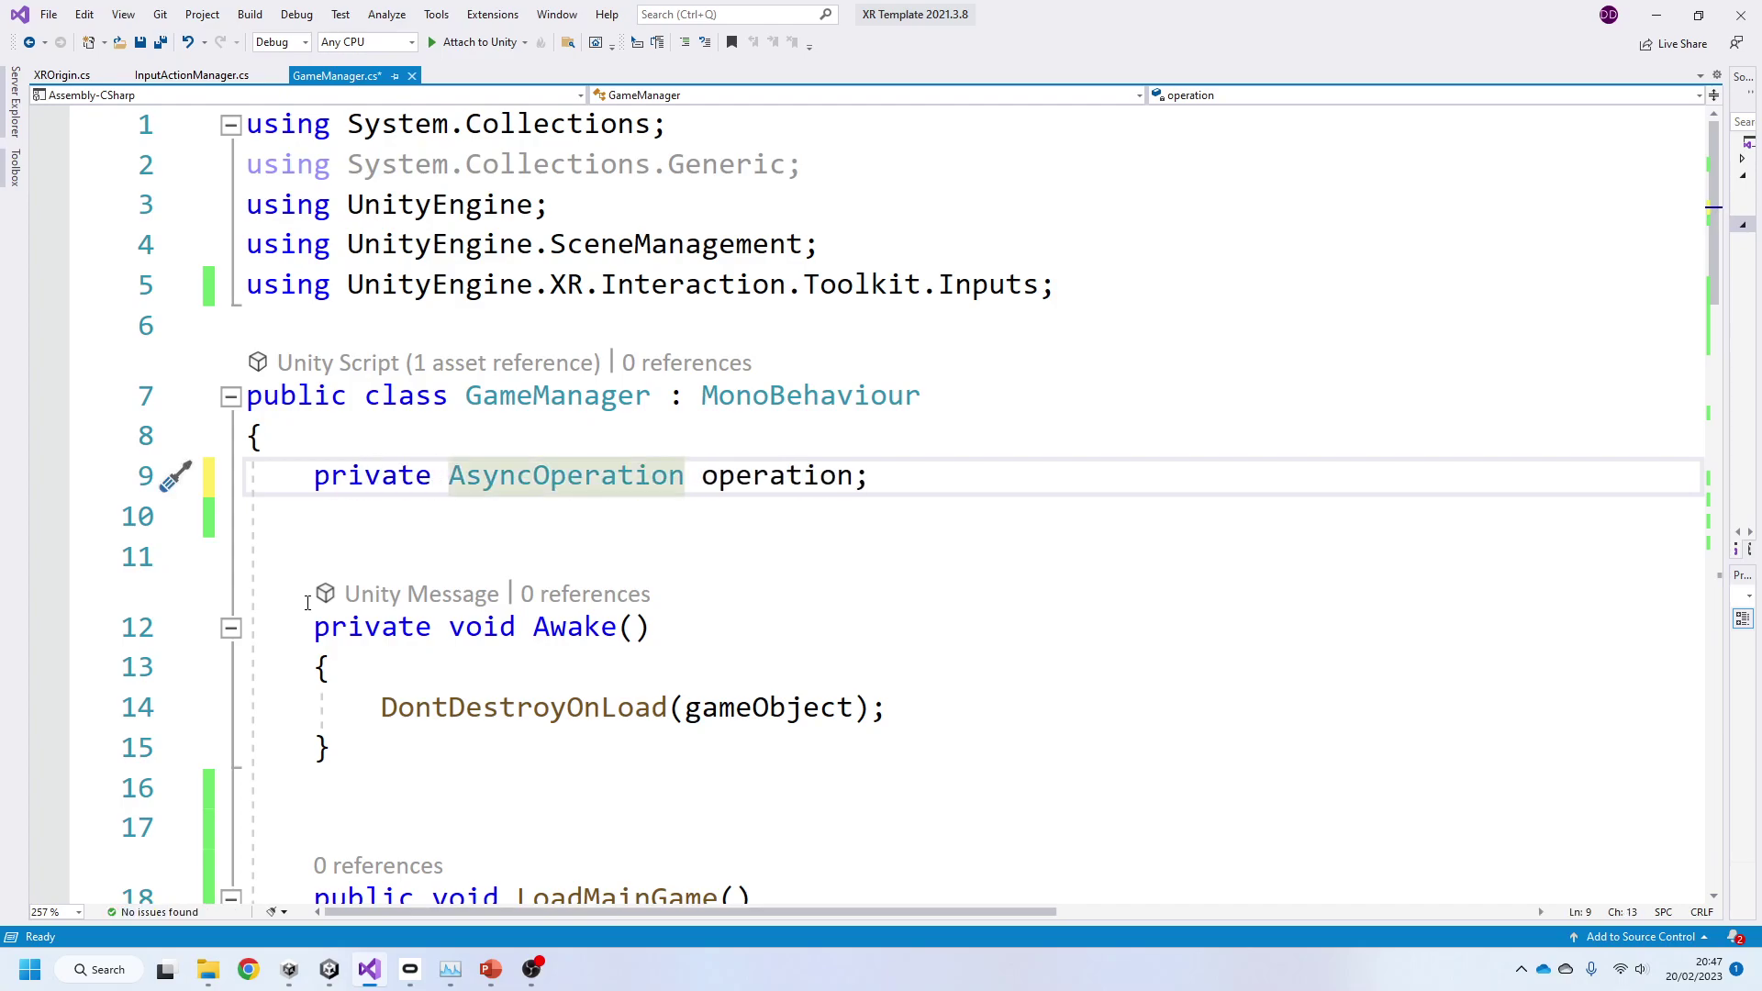
key(BackSpace)
key(BackSpace)
key(BackSpace)
key(BackSpace)
key(BackSpace)
key(BackSpace)
key(BackSpace)
key(BackSpace)
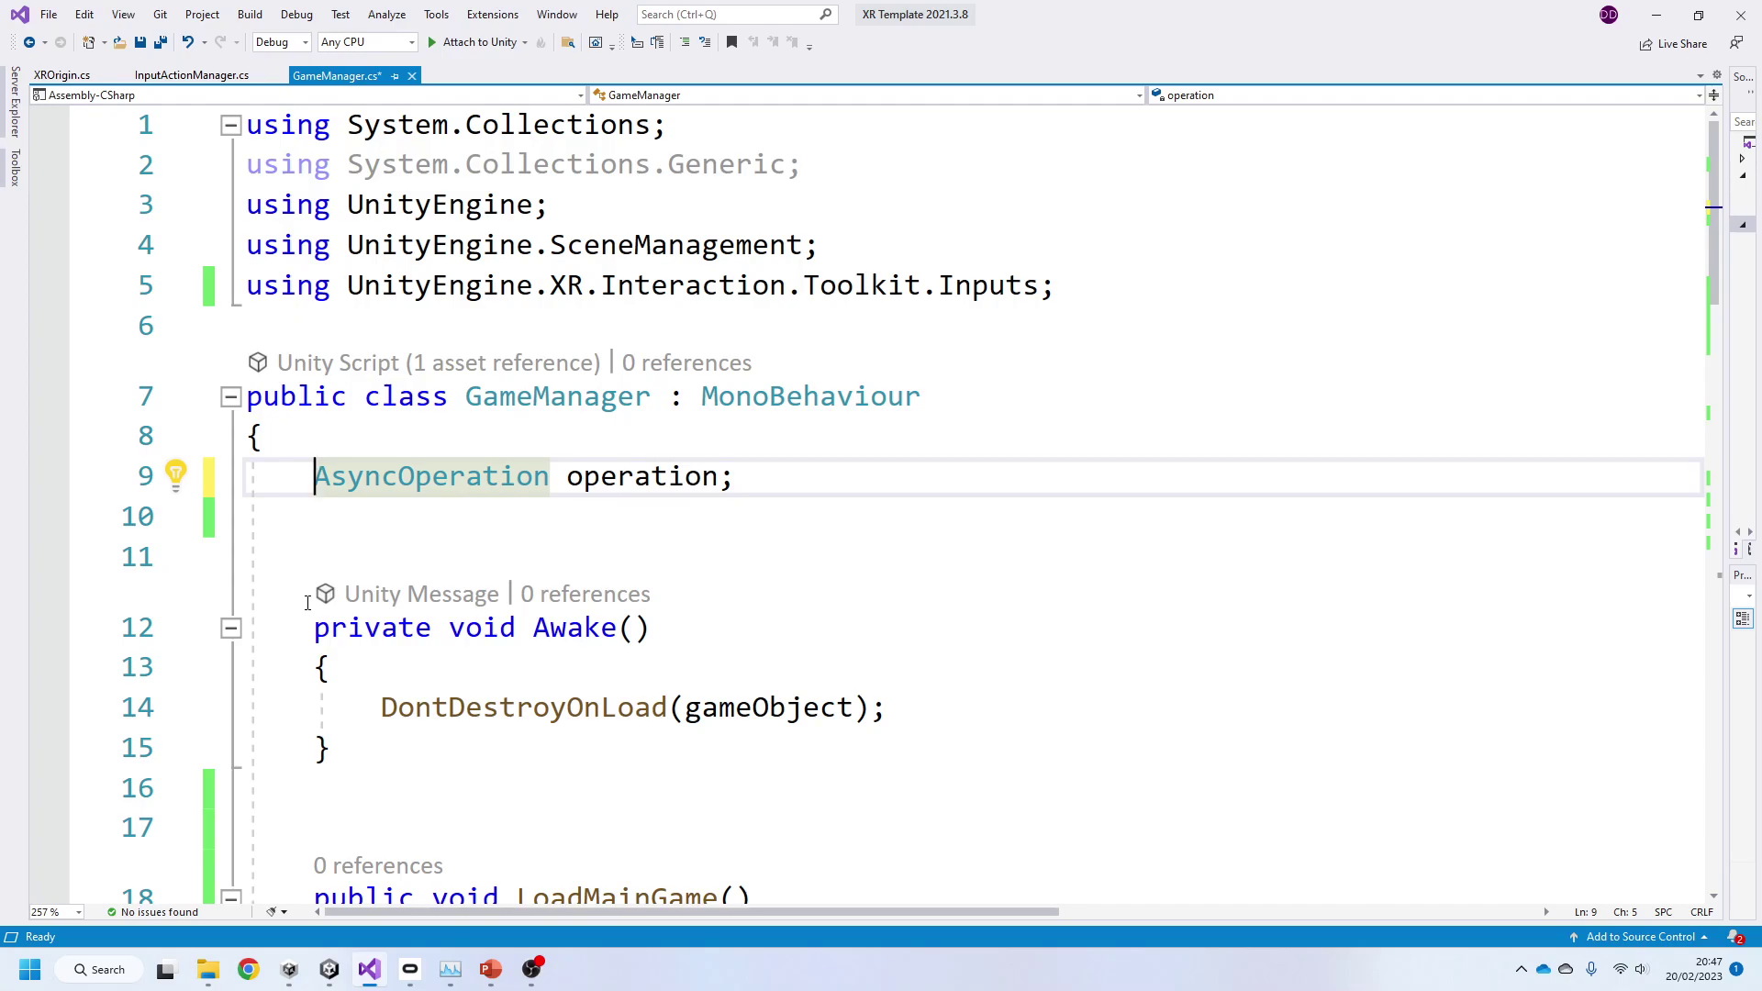
Step: Examine the operation variable and the Awake method's DontDestroyOnLoad call, and return to Unity with the script saved
double_click(642, 478)
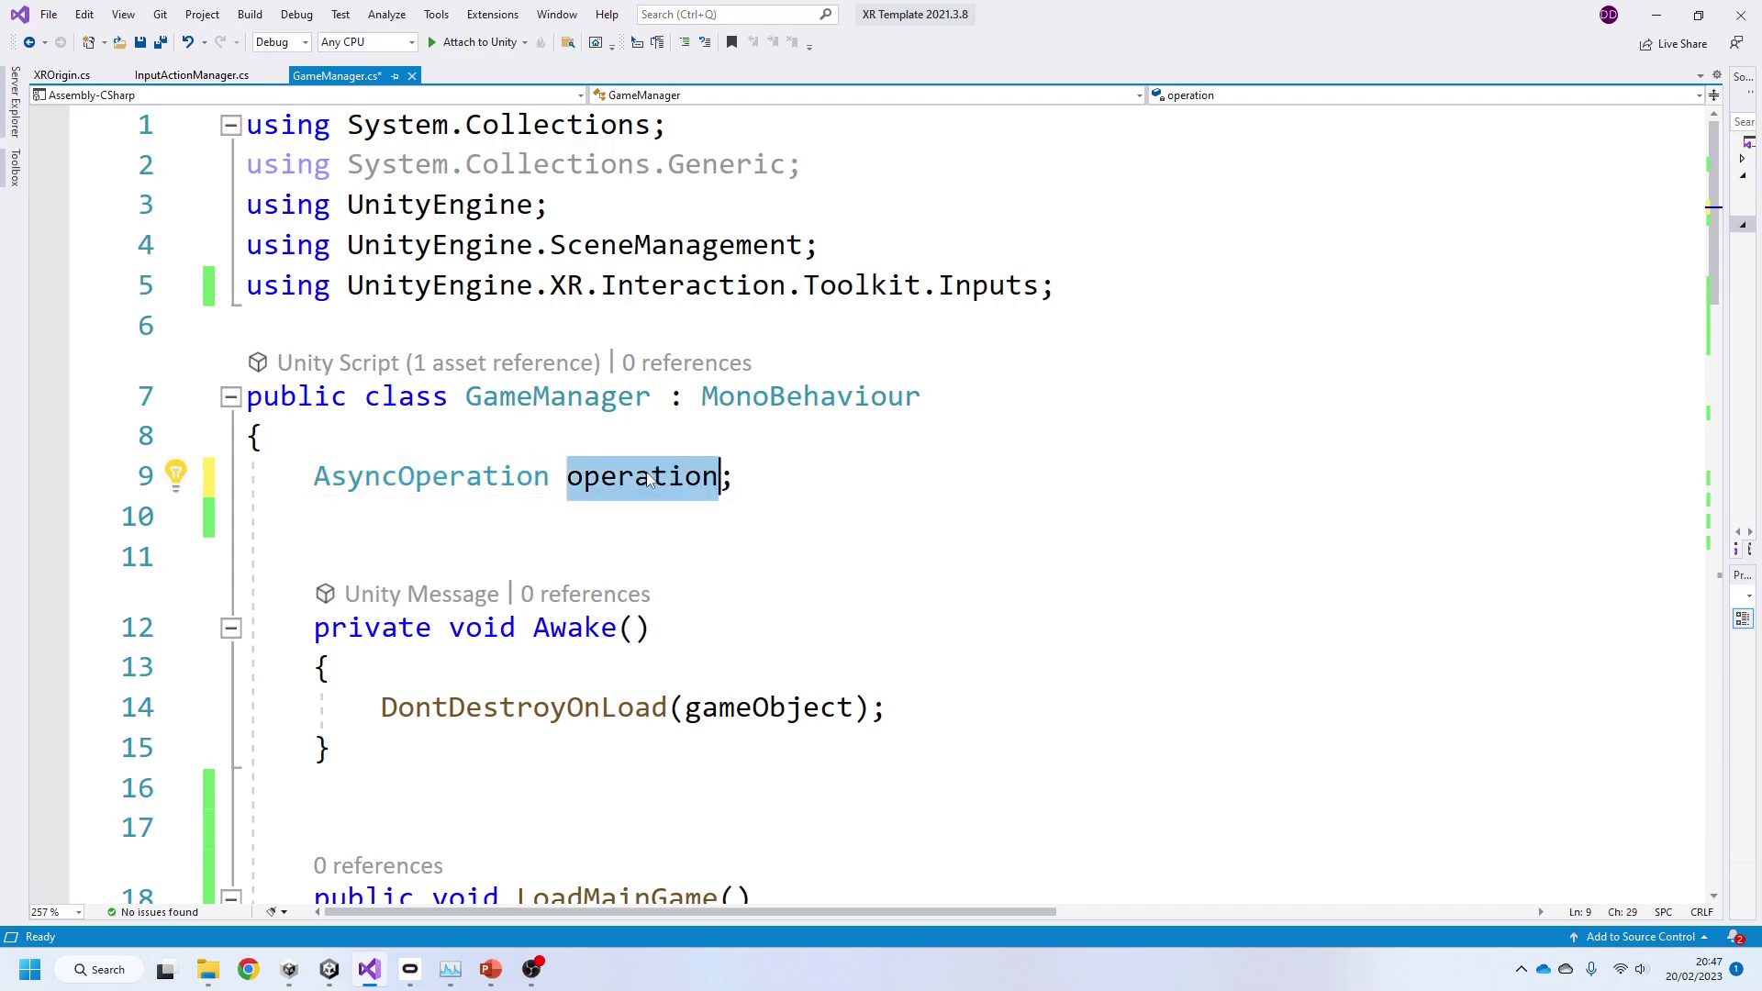
click(845, 484)
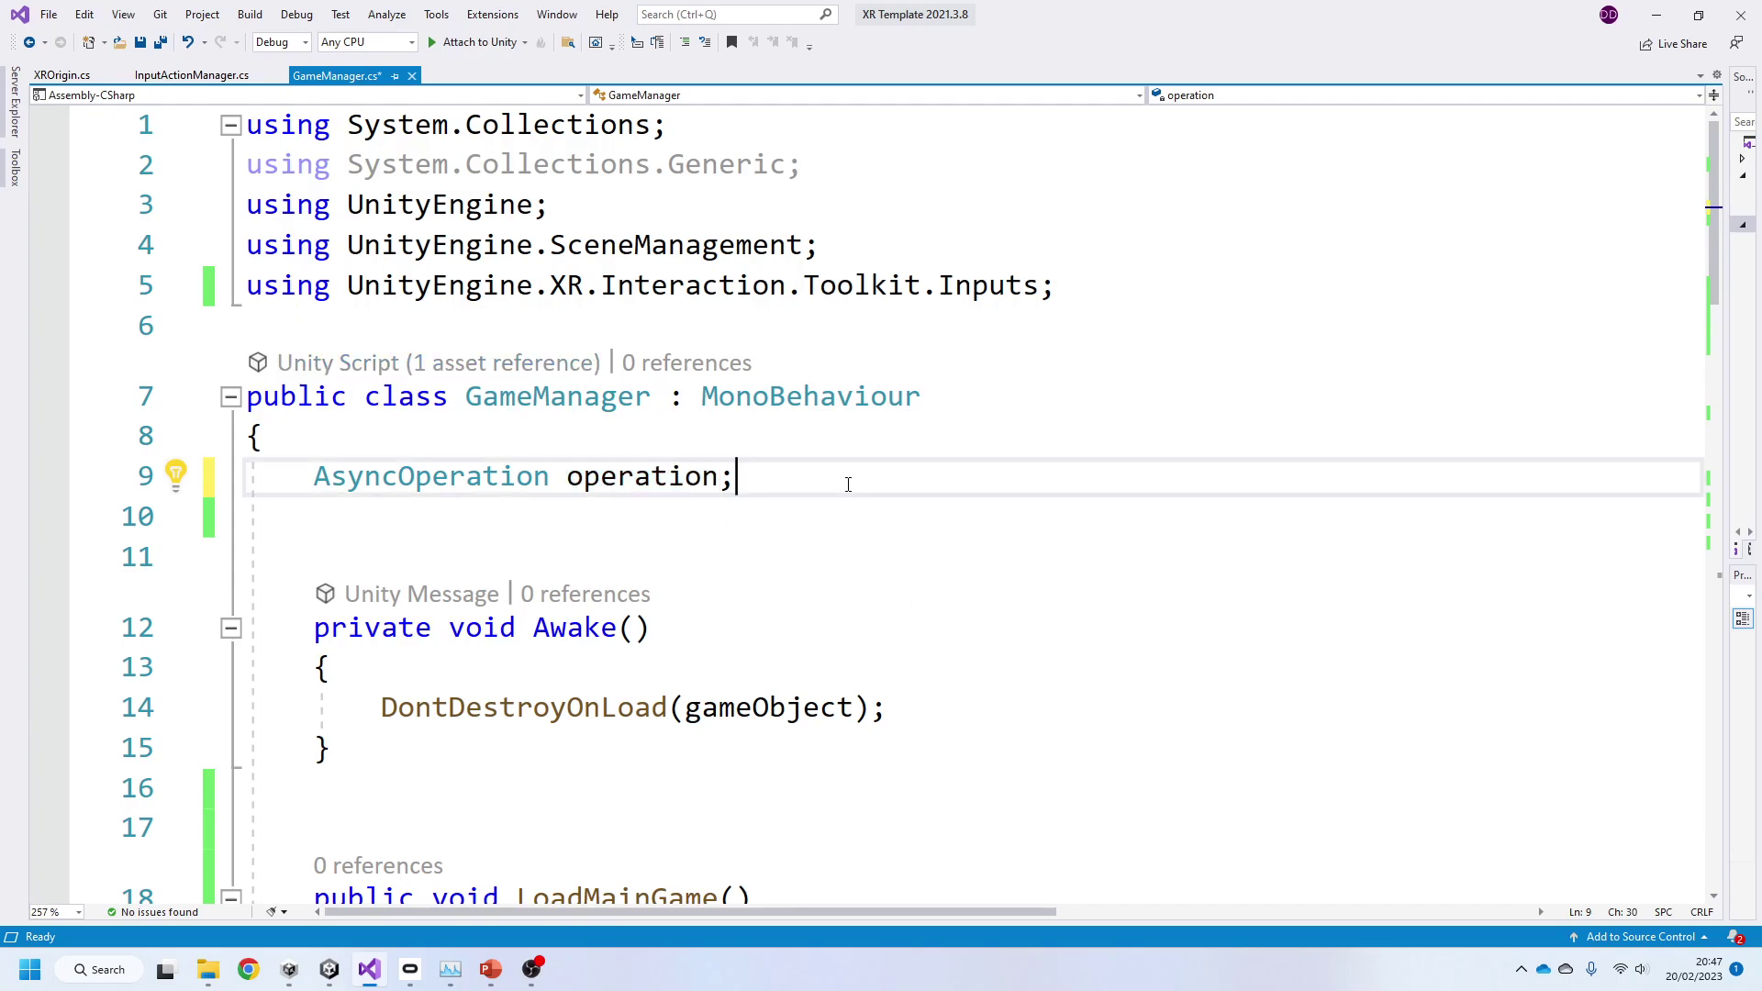
double_click(613, 475)
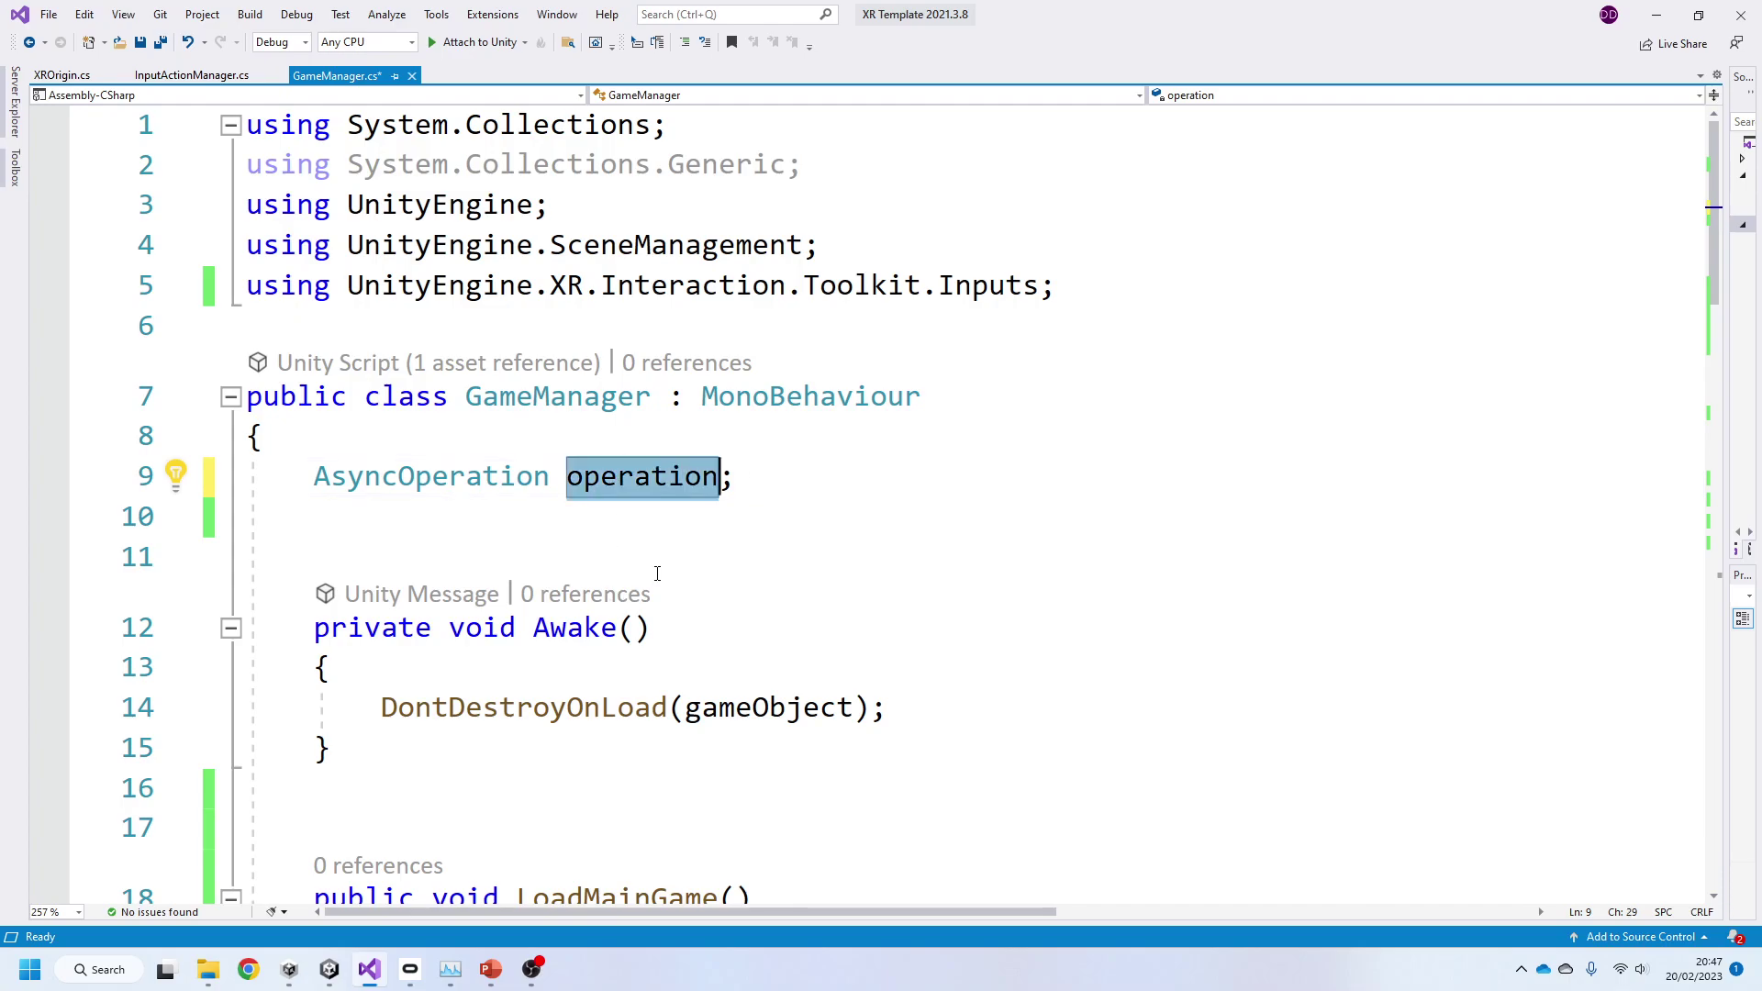
scroll(664, 574, down, 1)
click(315, 506)
drag(315, 506, 393, 618)
click(410, 634)
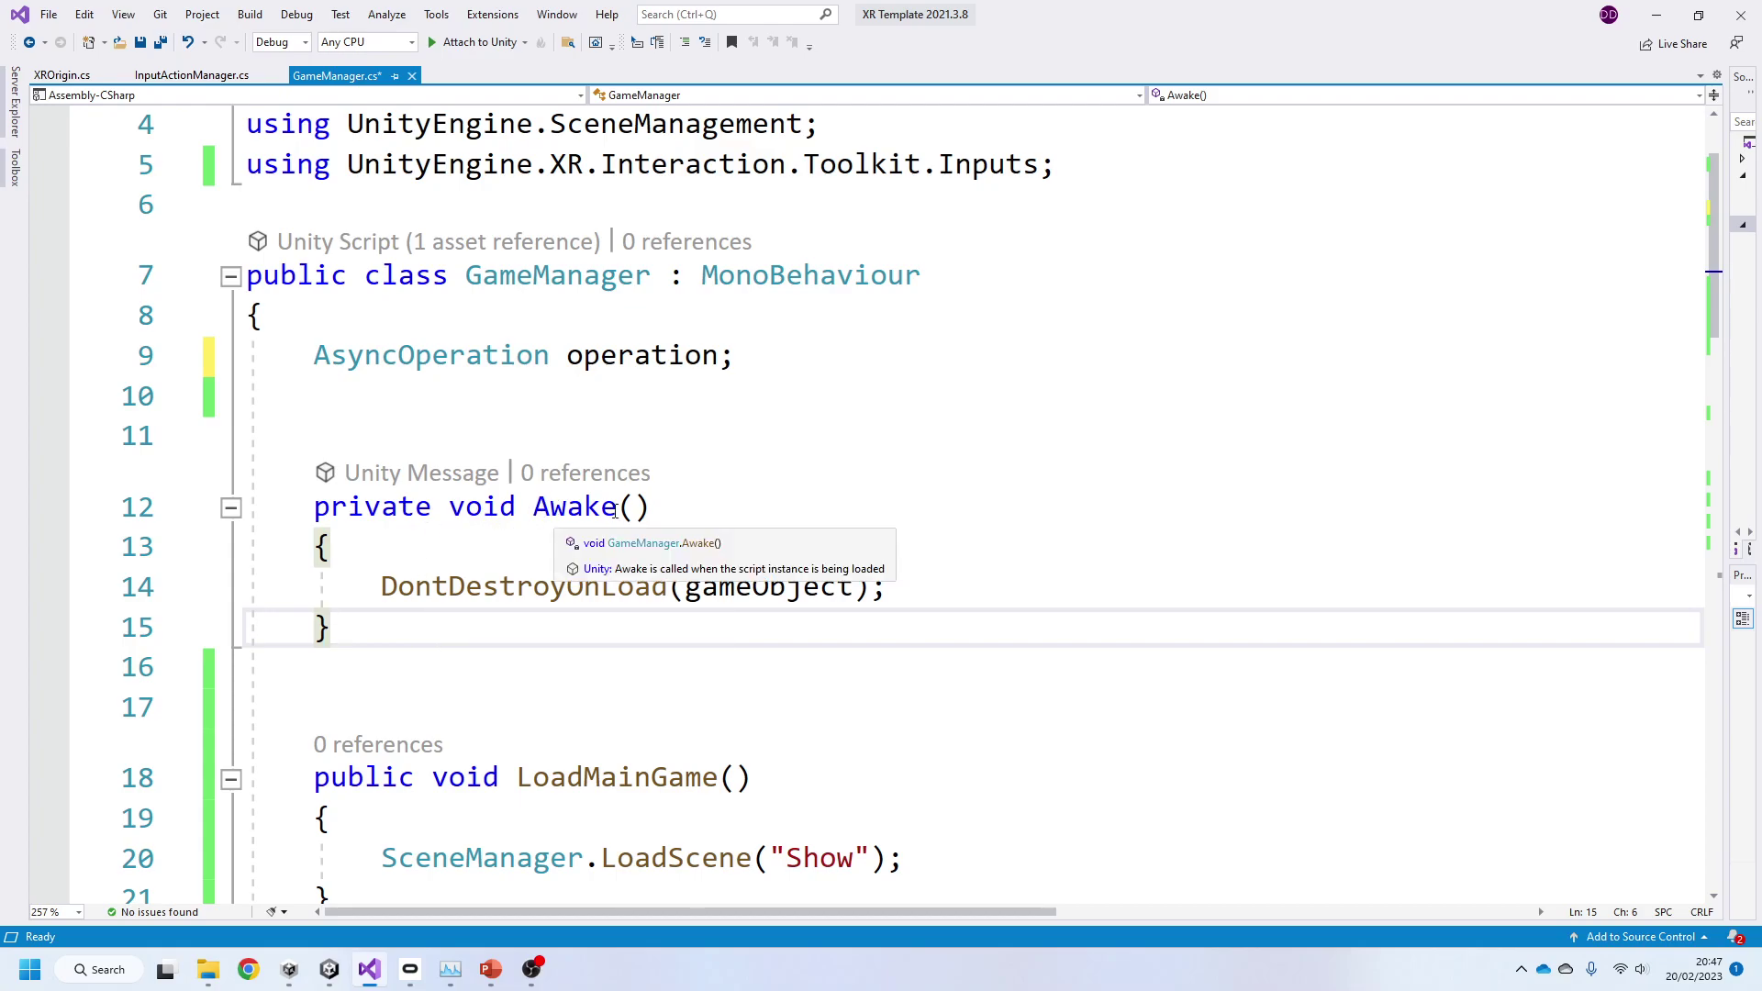
click(944, 586)
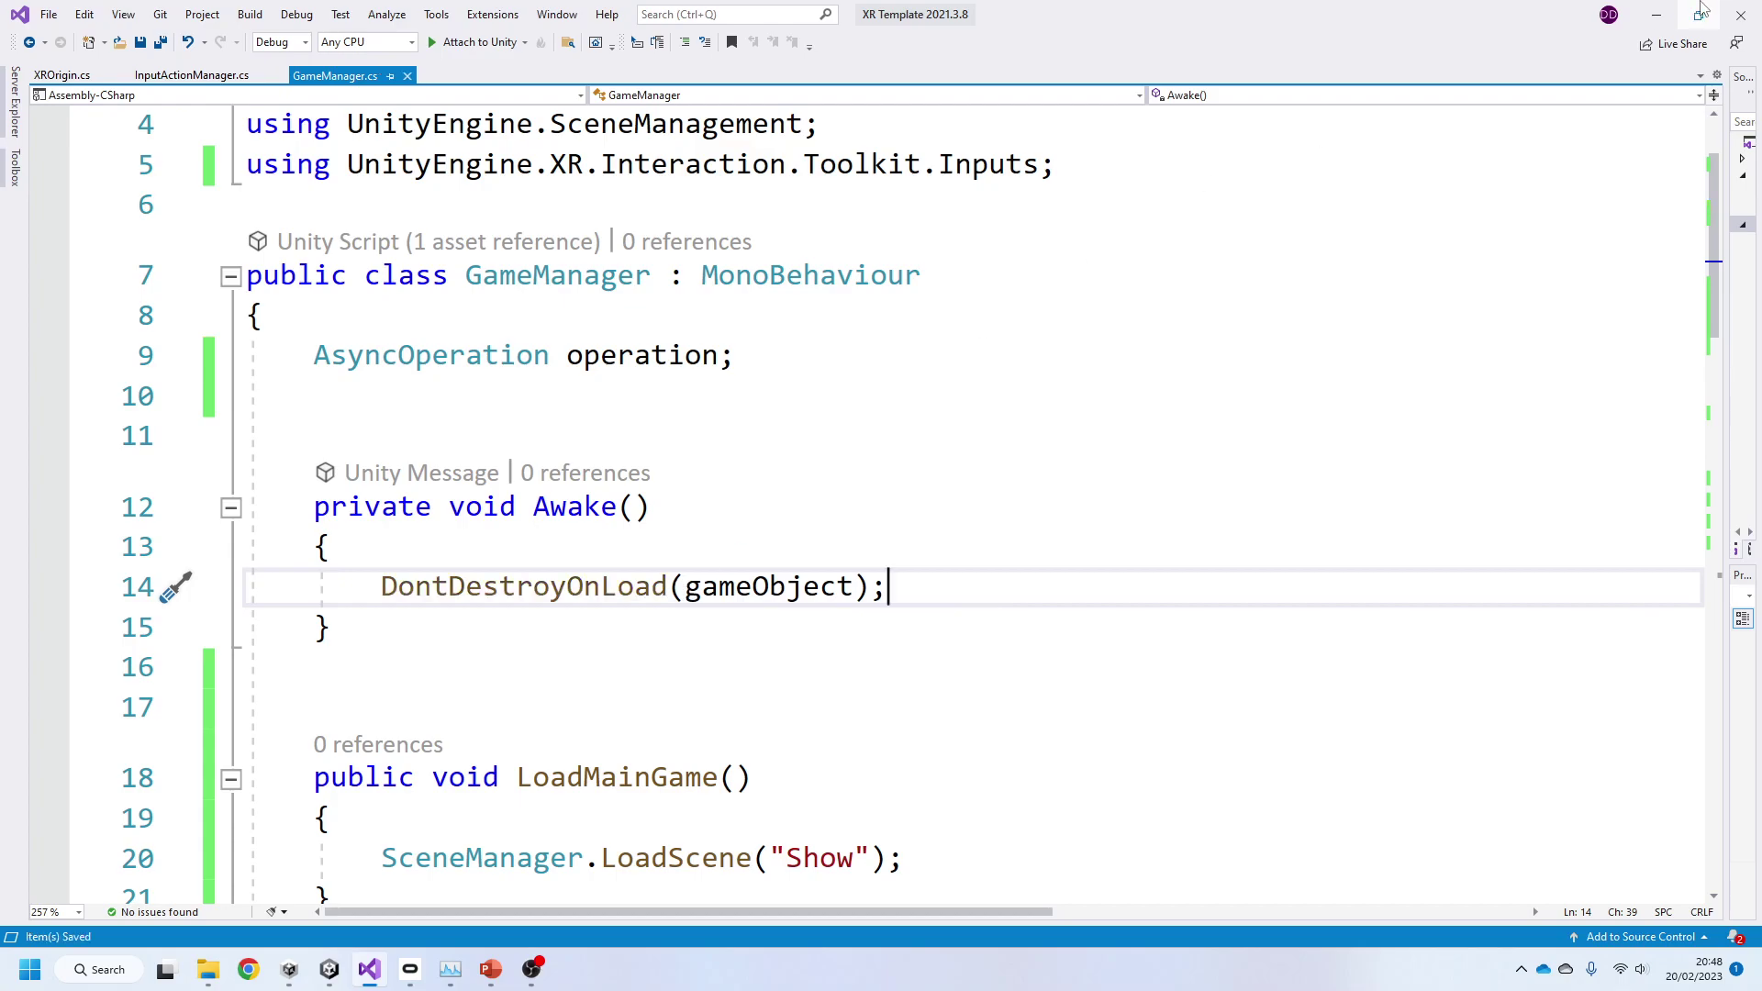
click(1656, 15)
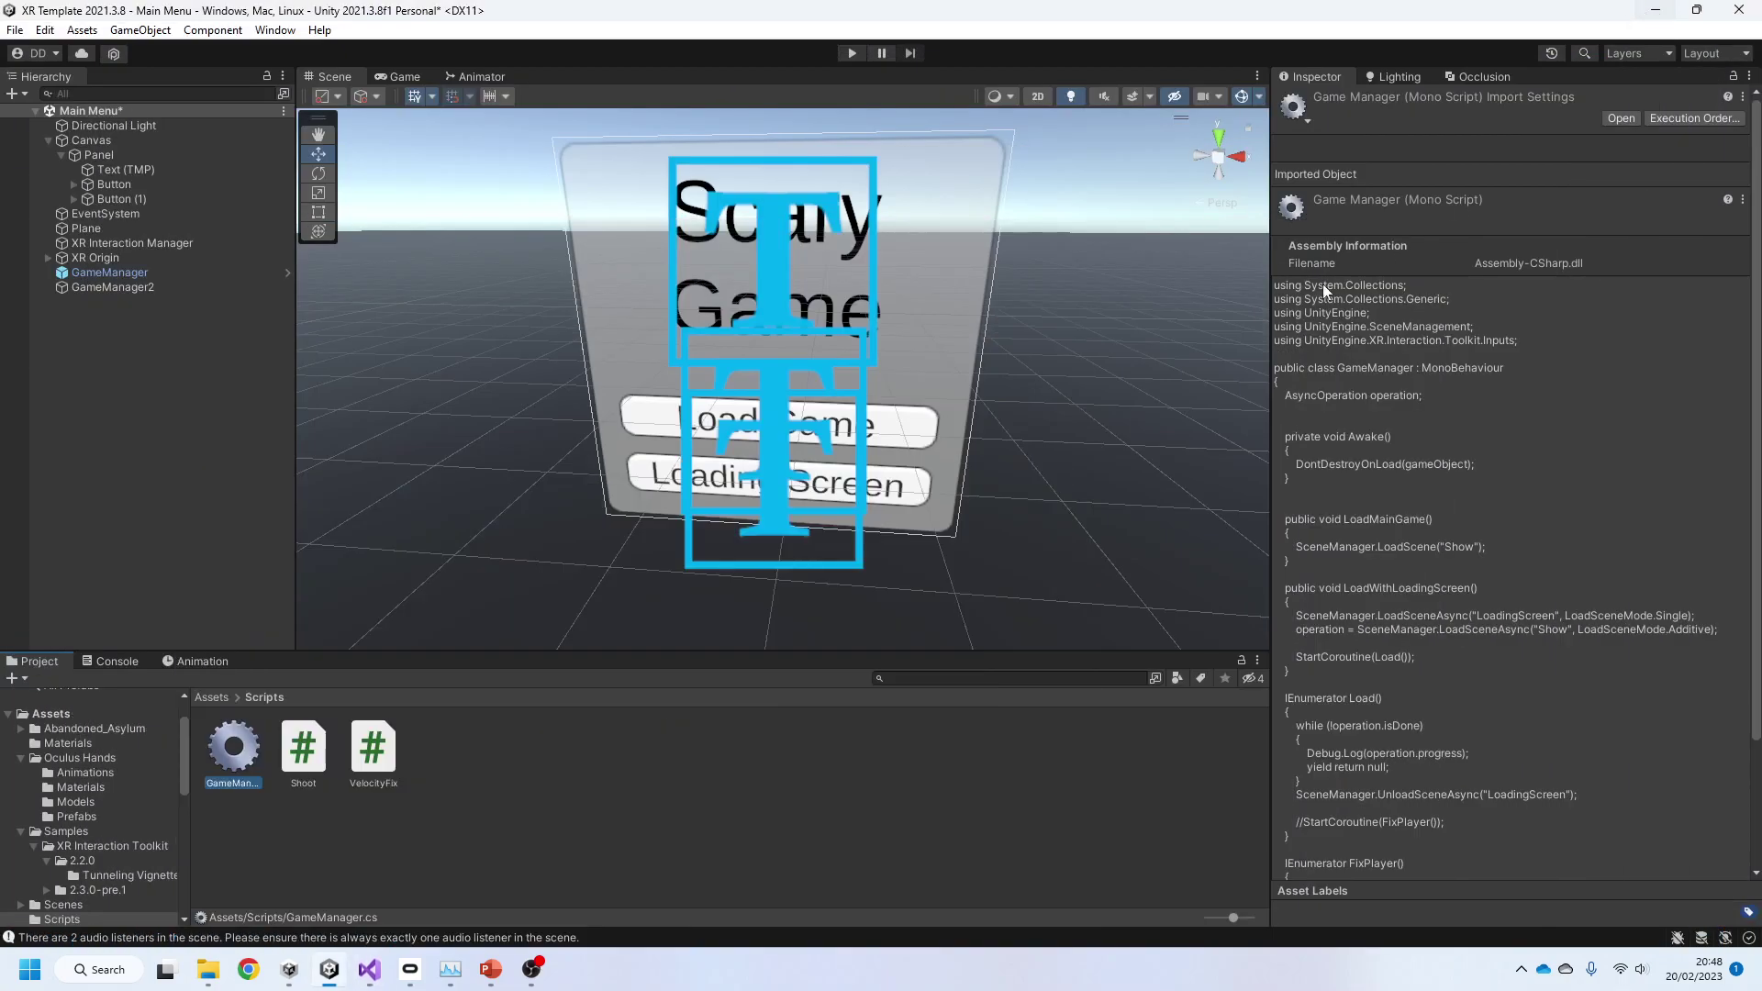
Step: Play-test the Main Menu scene, select DontDestroyOnLoad in the Hierarchy, start the game through its Loading Screen button, and stop playing
click(852, 52)
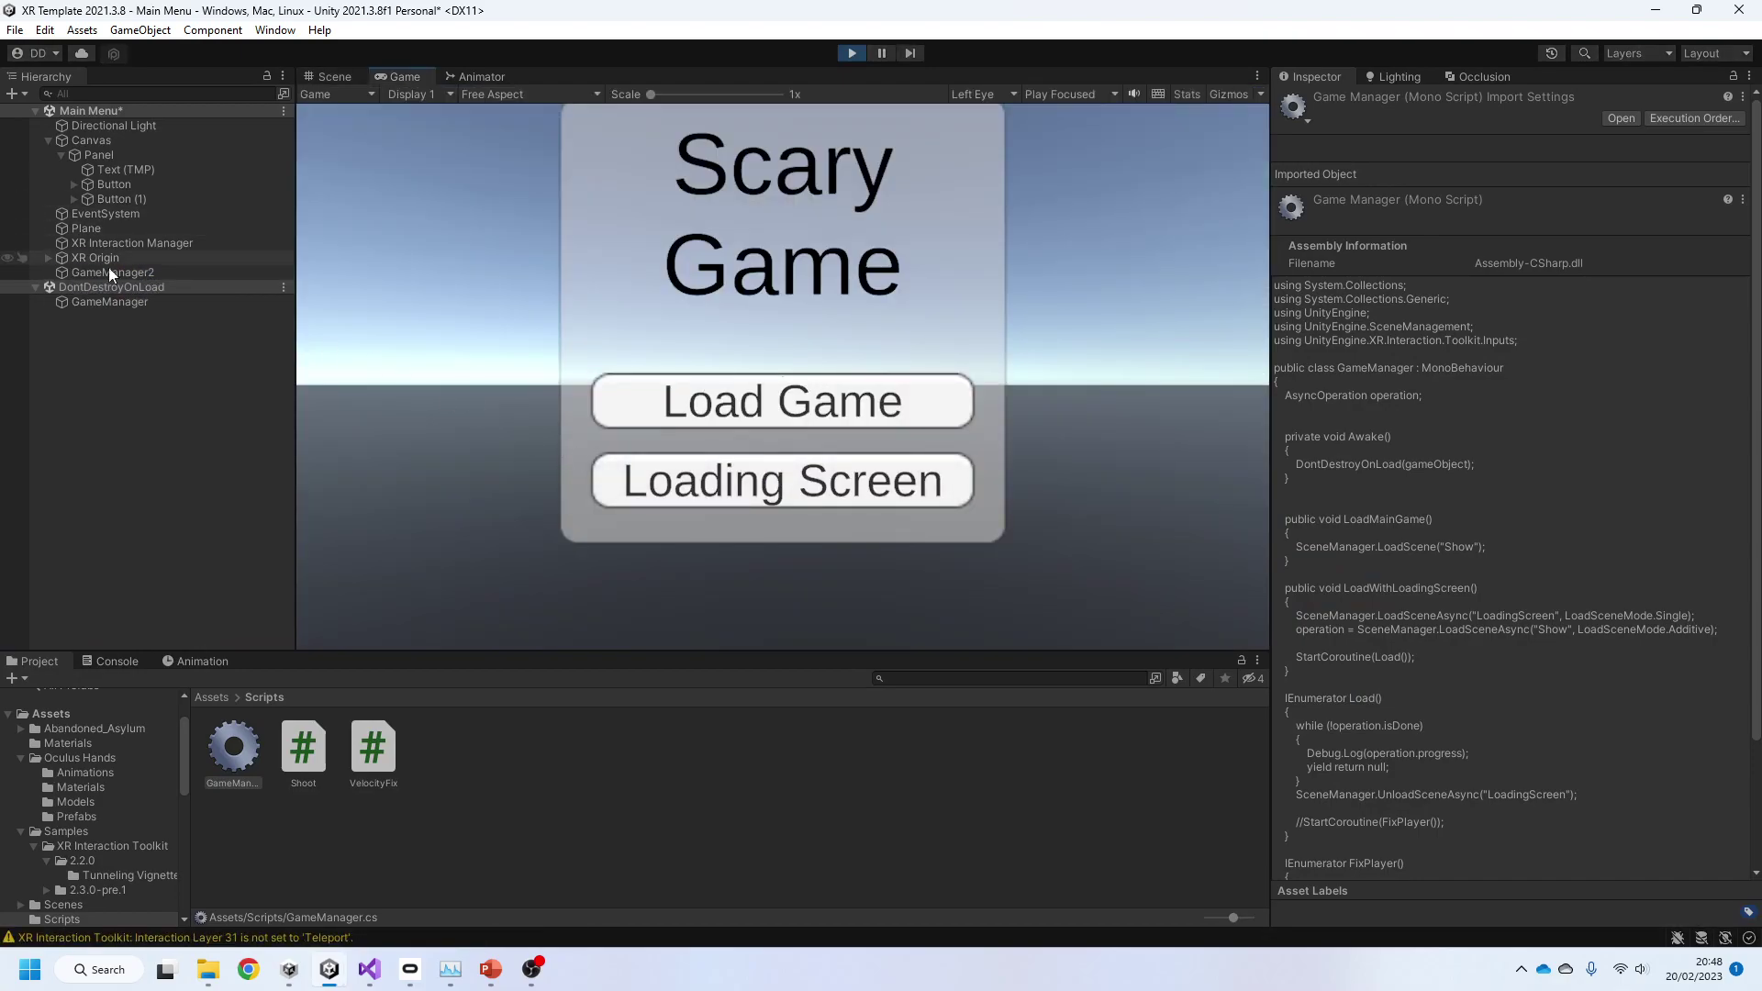
click(136, 288)
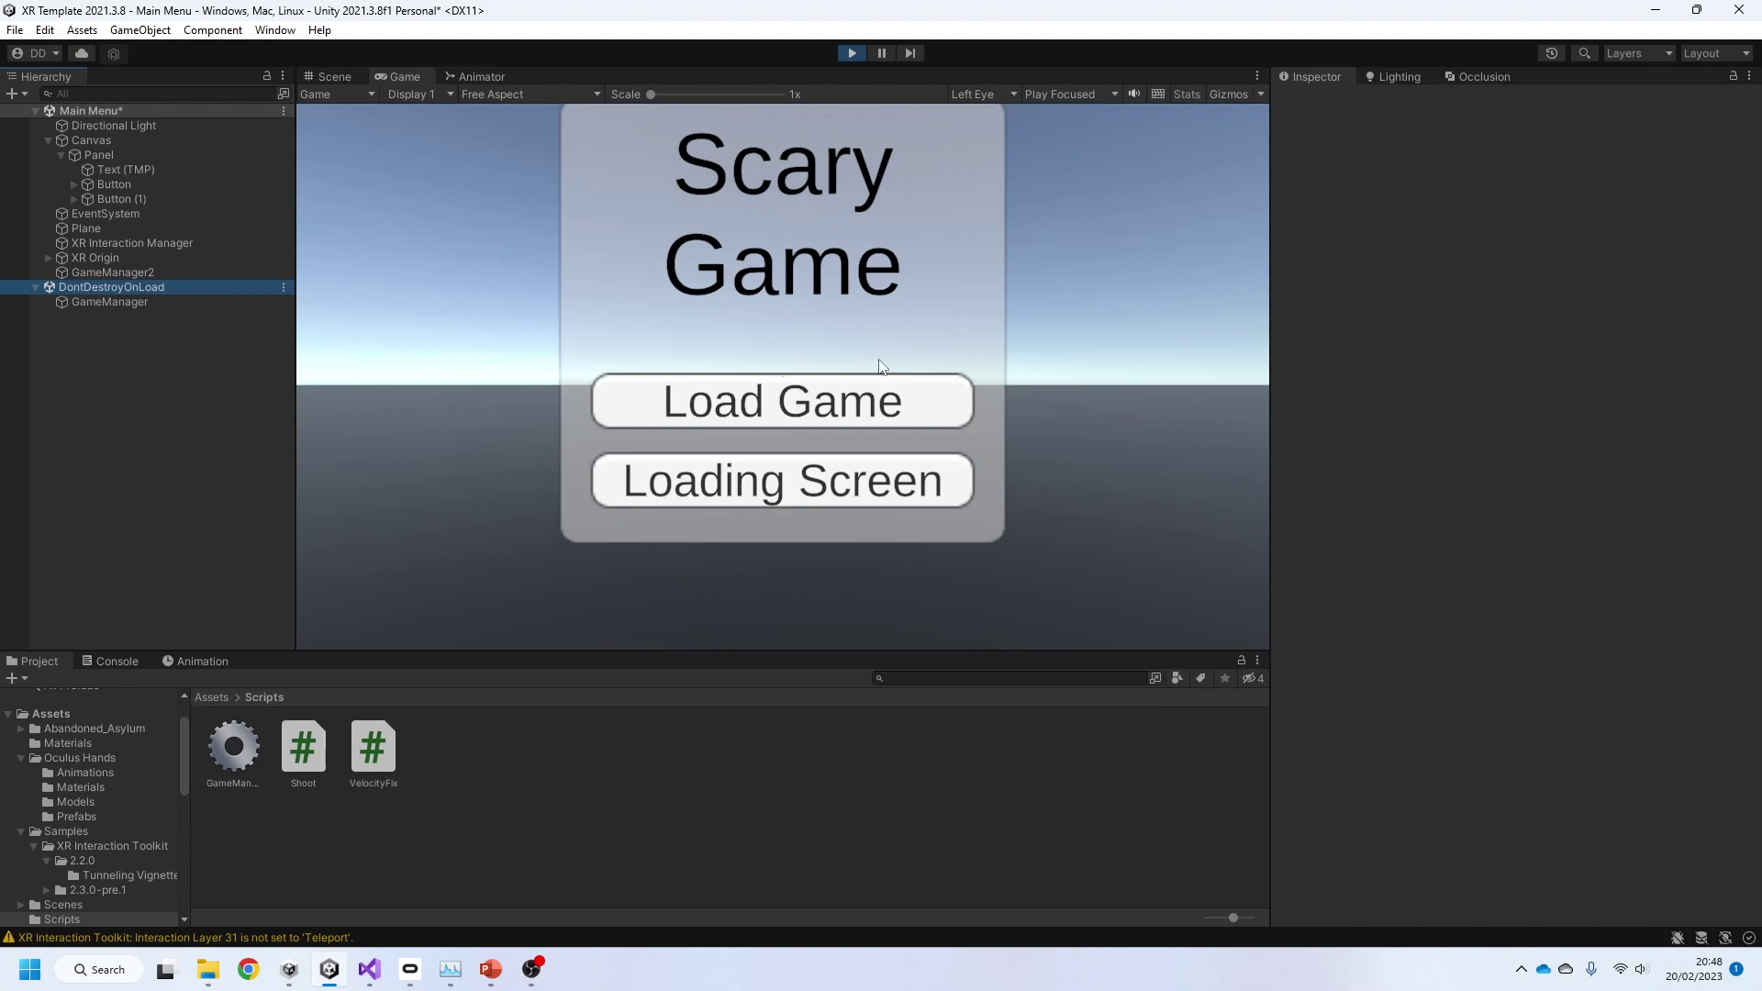
click(807, 496)
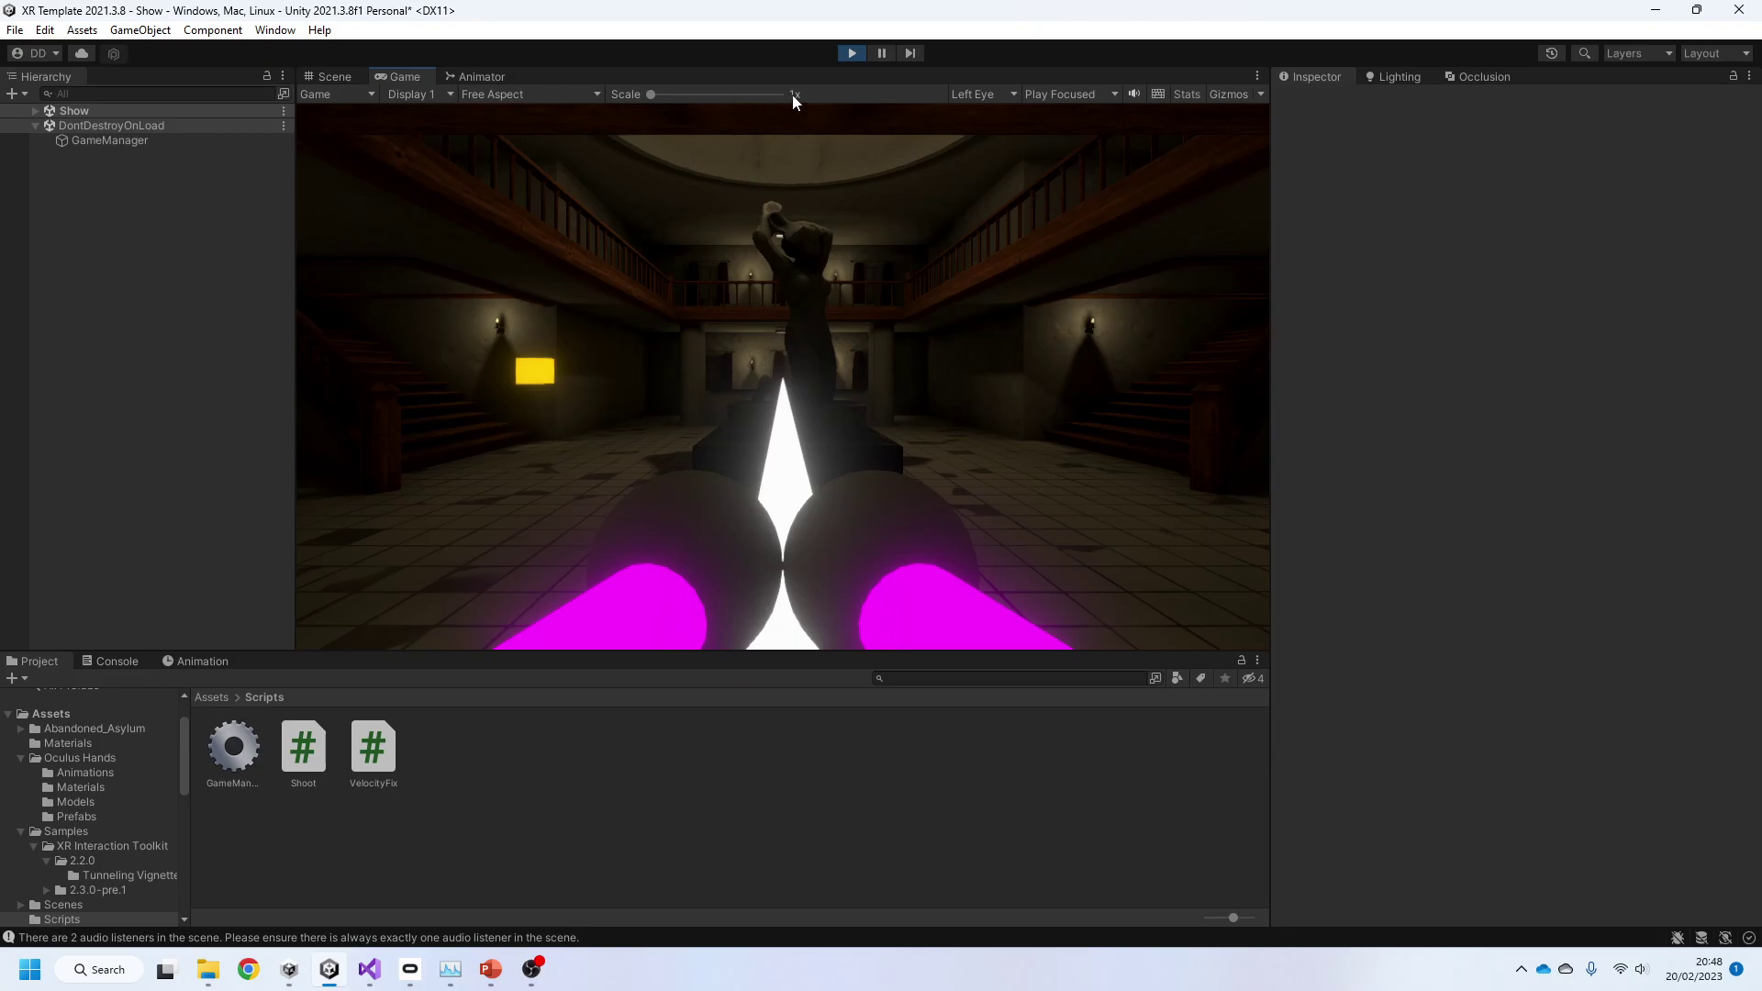
click(858, 53)
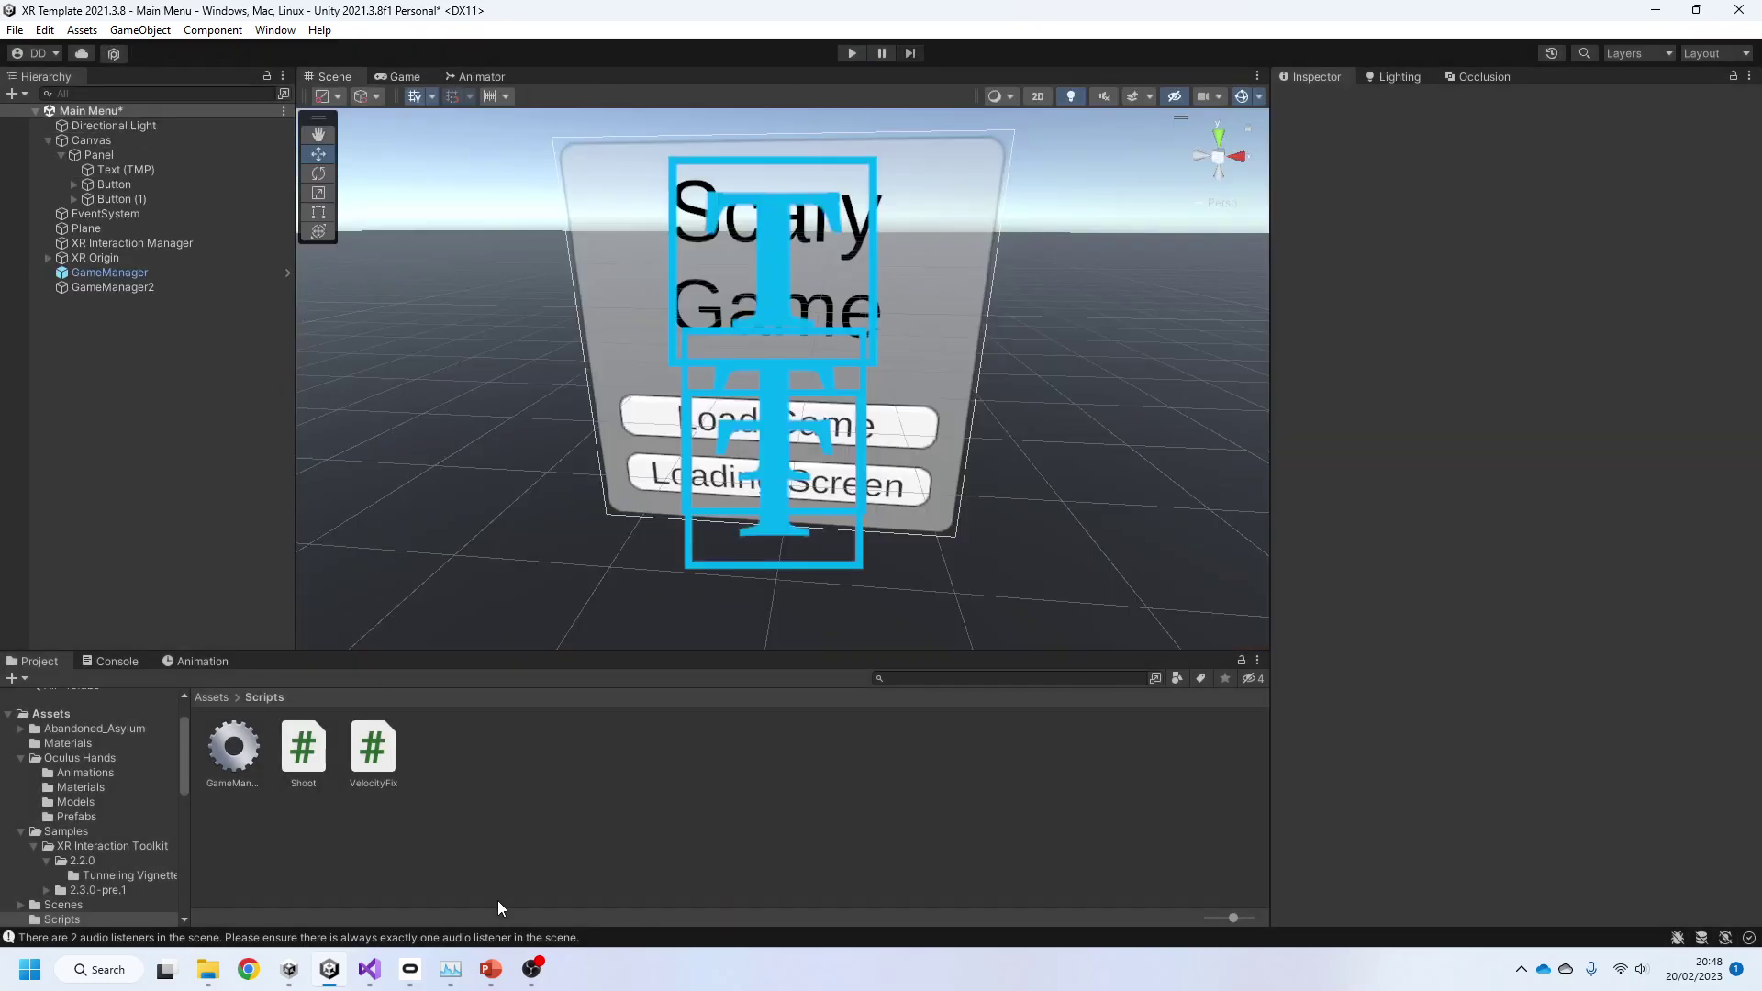
Step: Switch to Visual Studio and examine the DontDestroyOnLoad call and the LoadMainGame method in the GameManager script
click(369, 969)
drag(381, 586, 1044, 584)
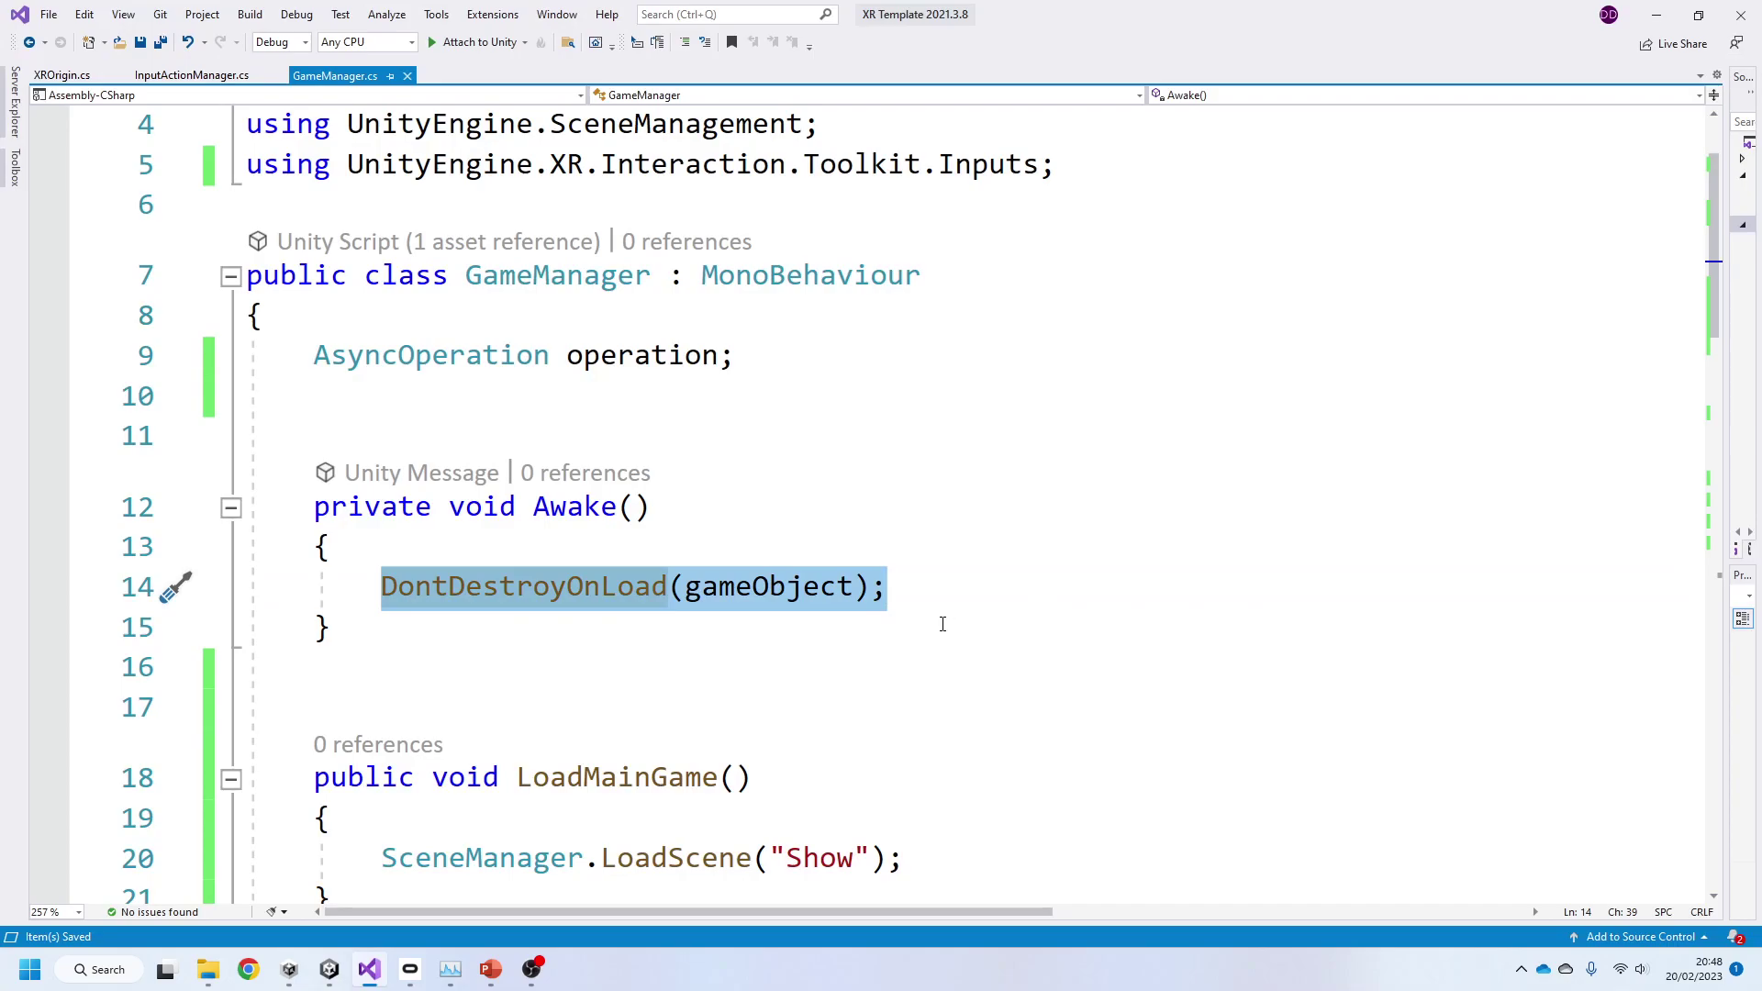
scroll(940, 618, down, 2)
drag(313, 537, 360, 655)
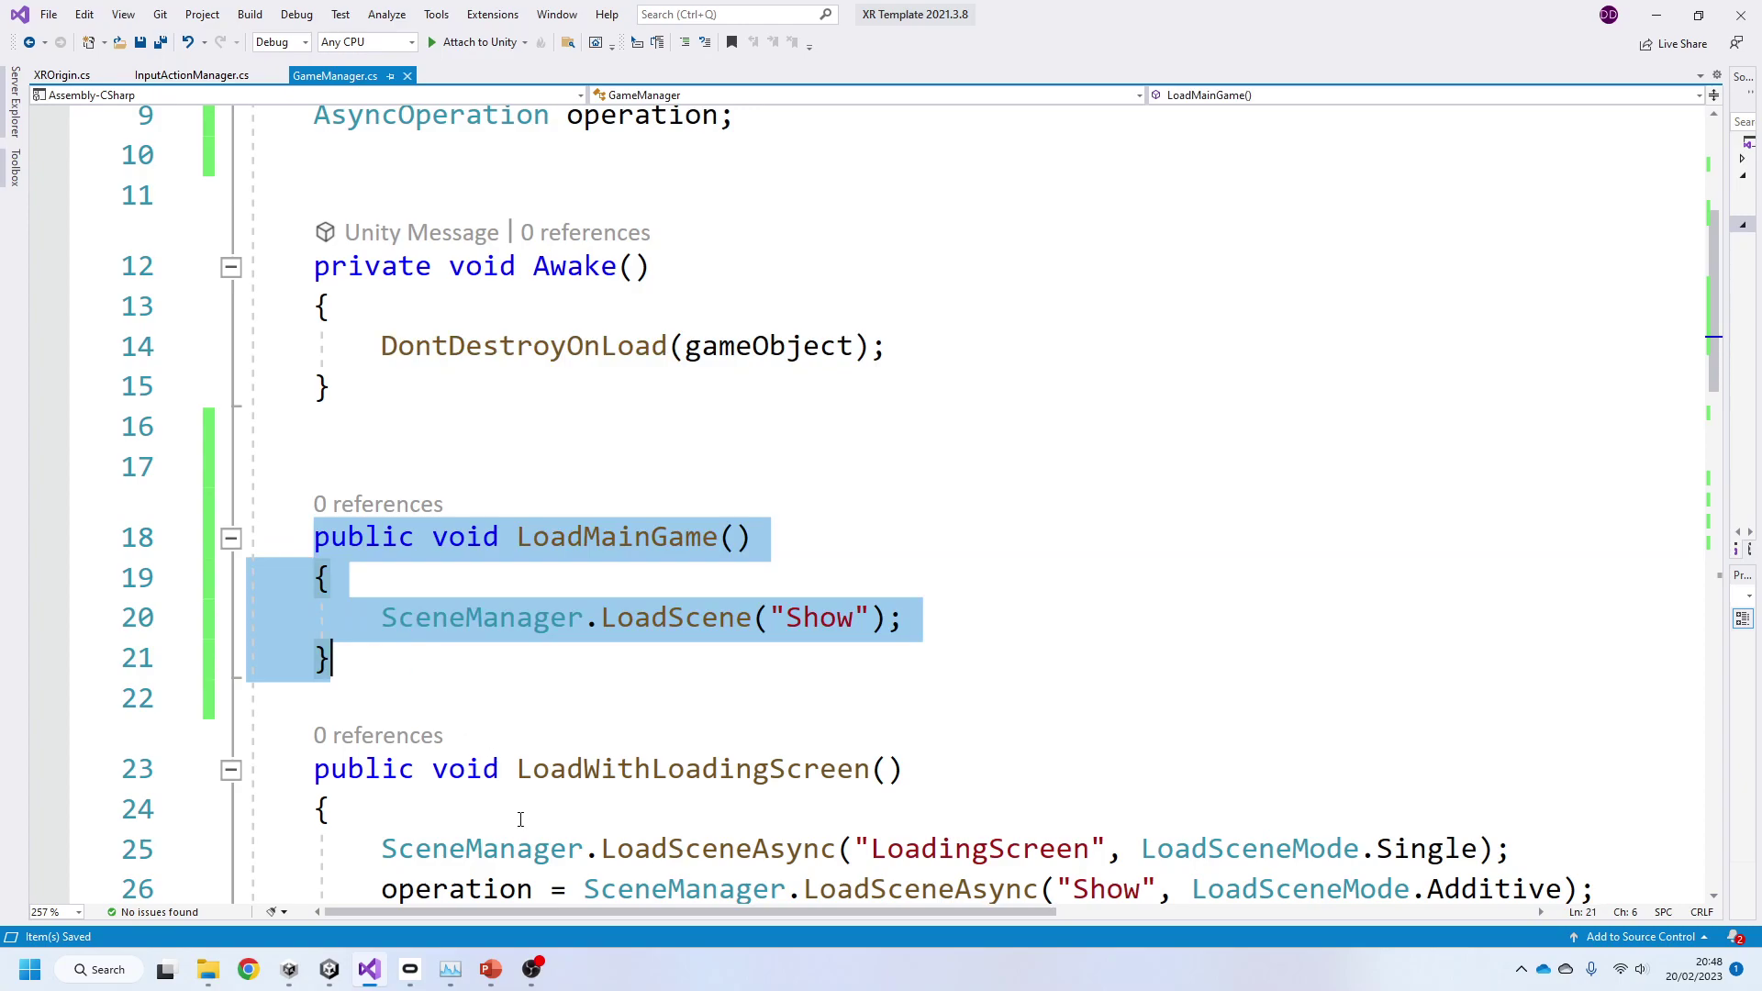
Step: Look closely at the Load Game button on the menu canvas in Unity, and return to the GameManager script in Visual Studio
click(331, 973)
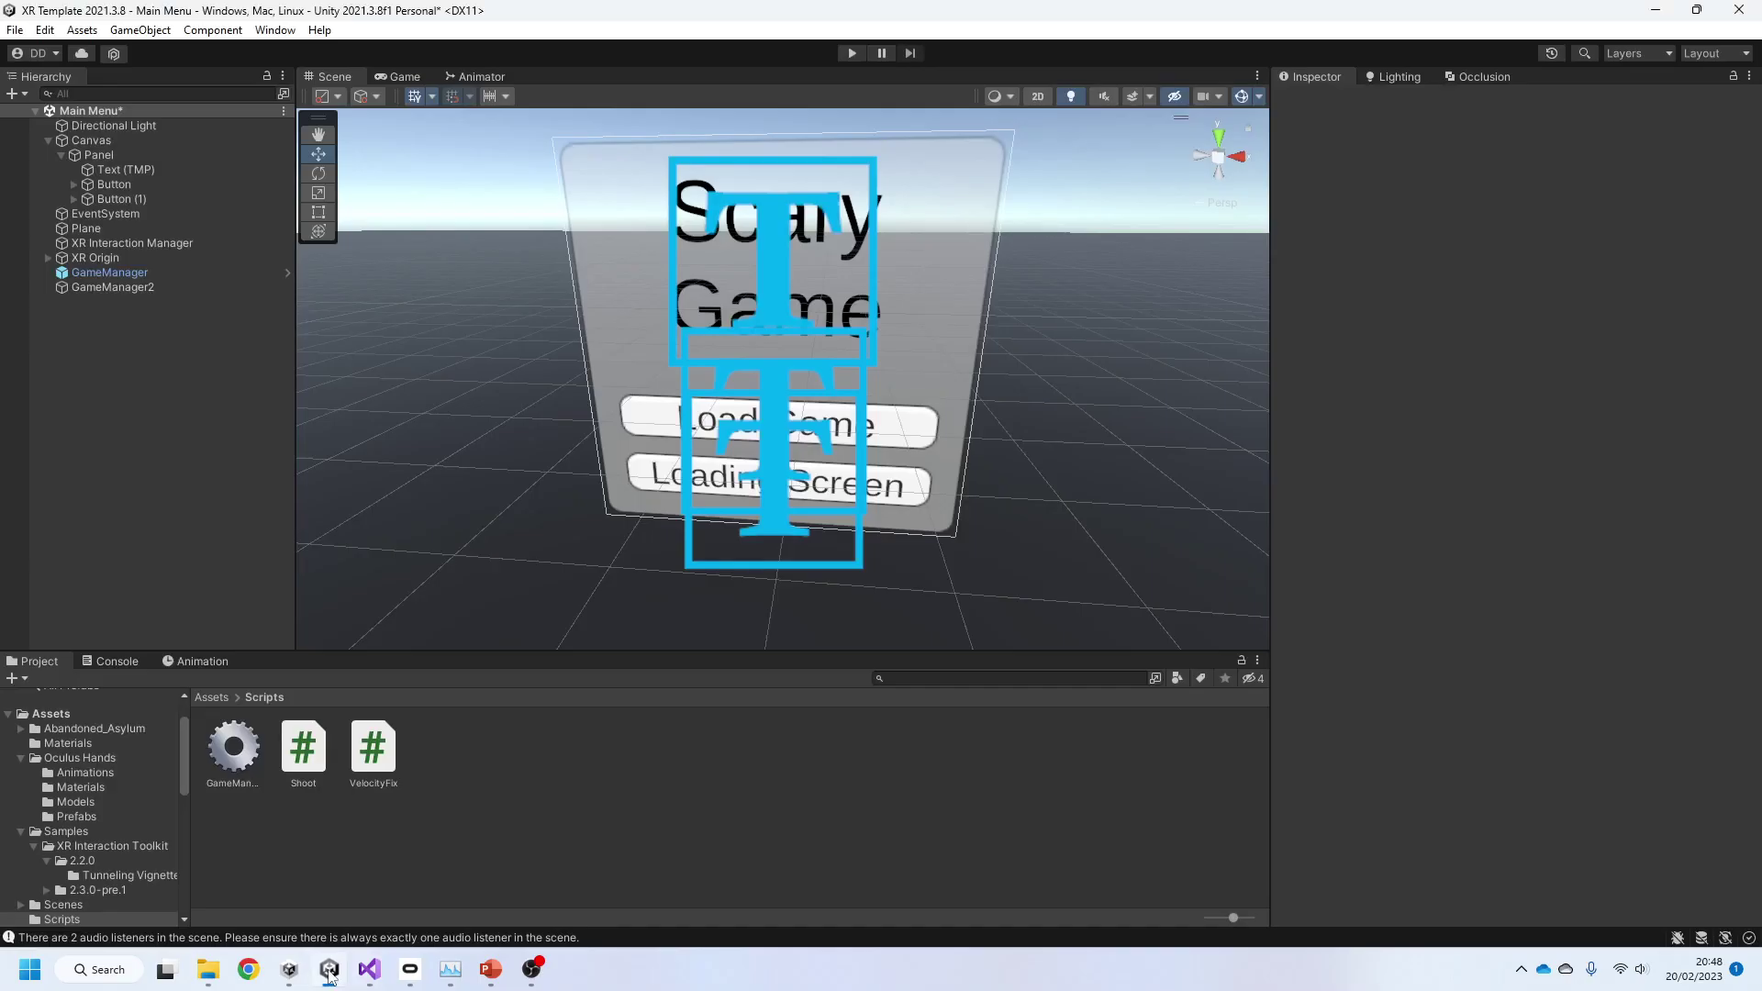
right_drag(615, 494, 799, 537)
click(800, 537)
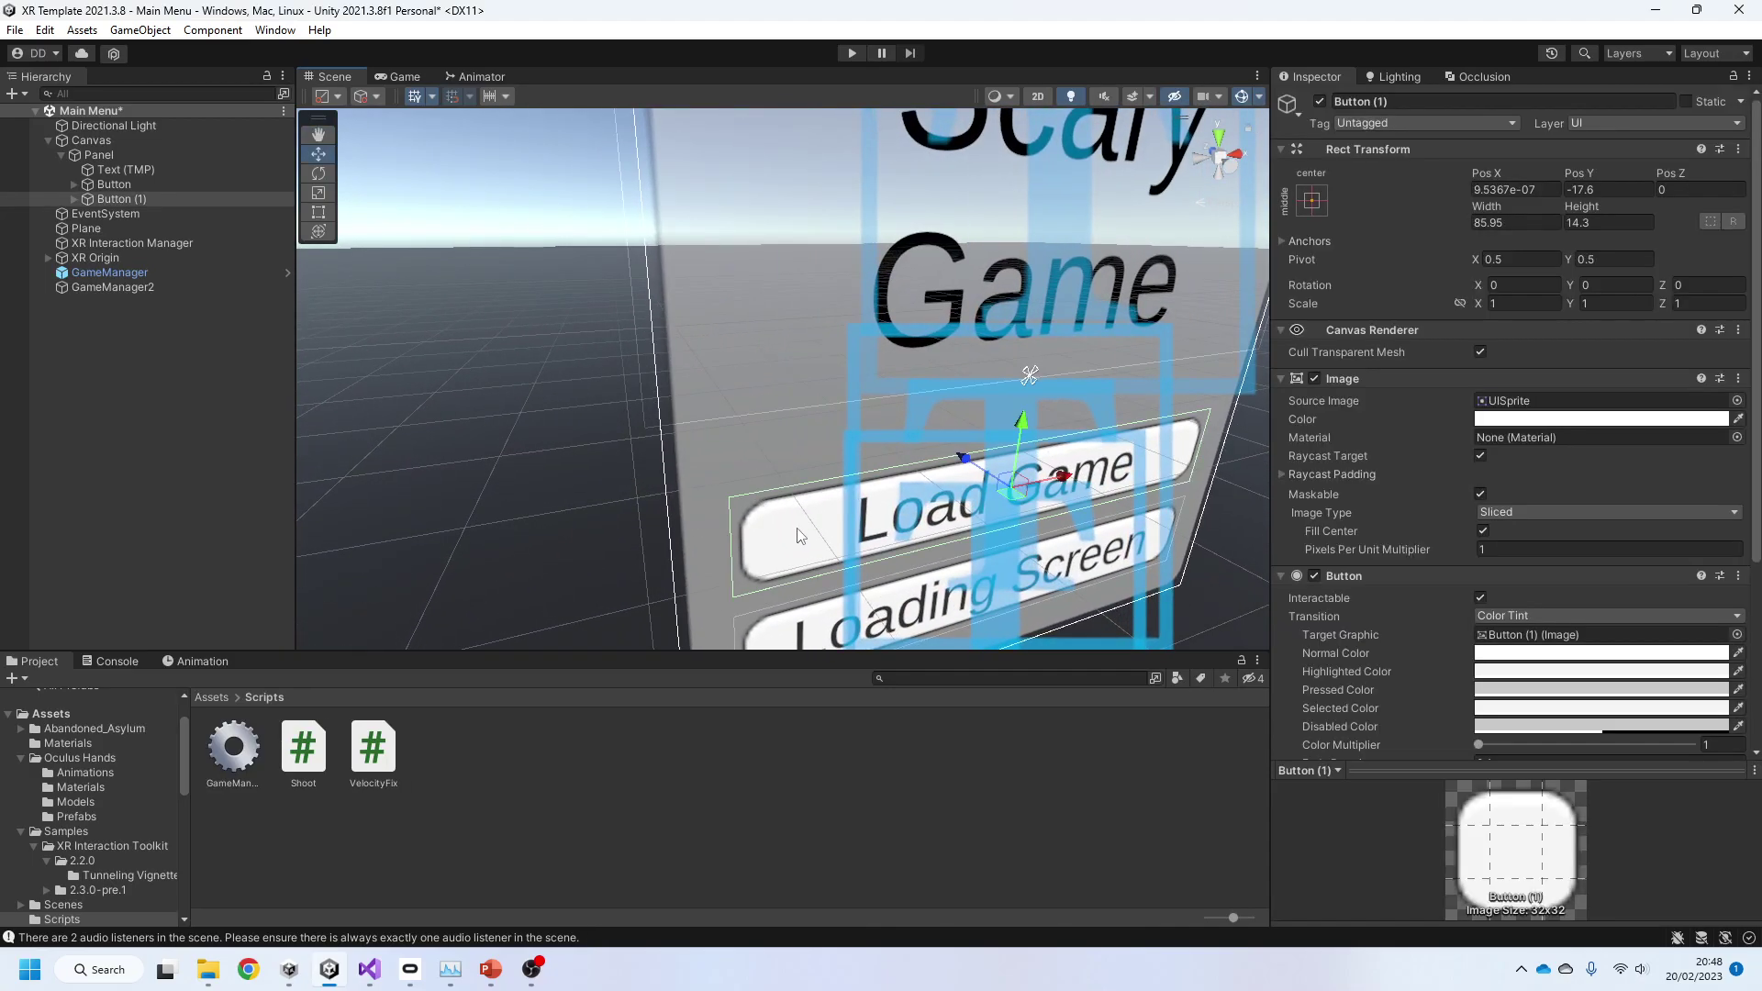
click(494, 973)
click(377, 971)
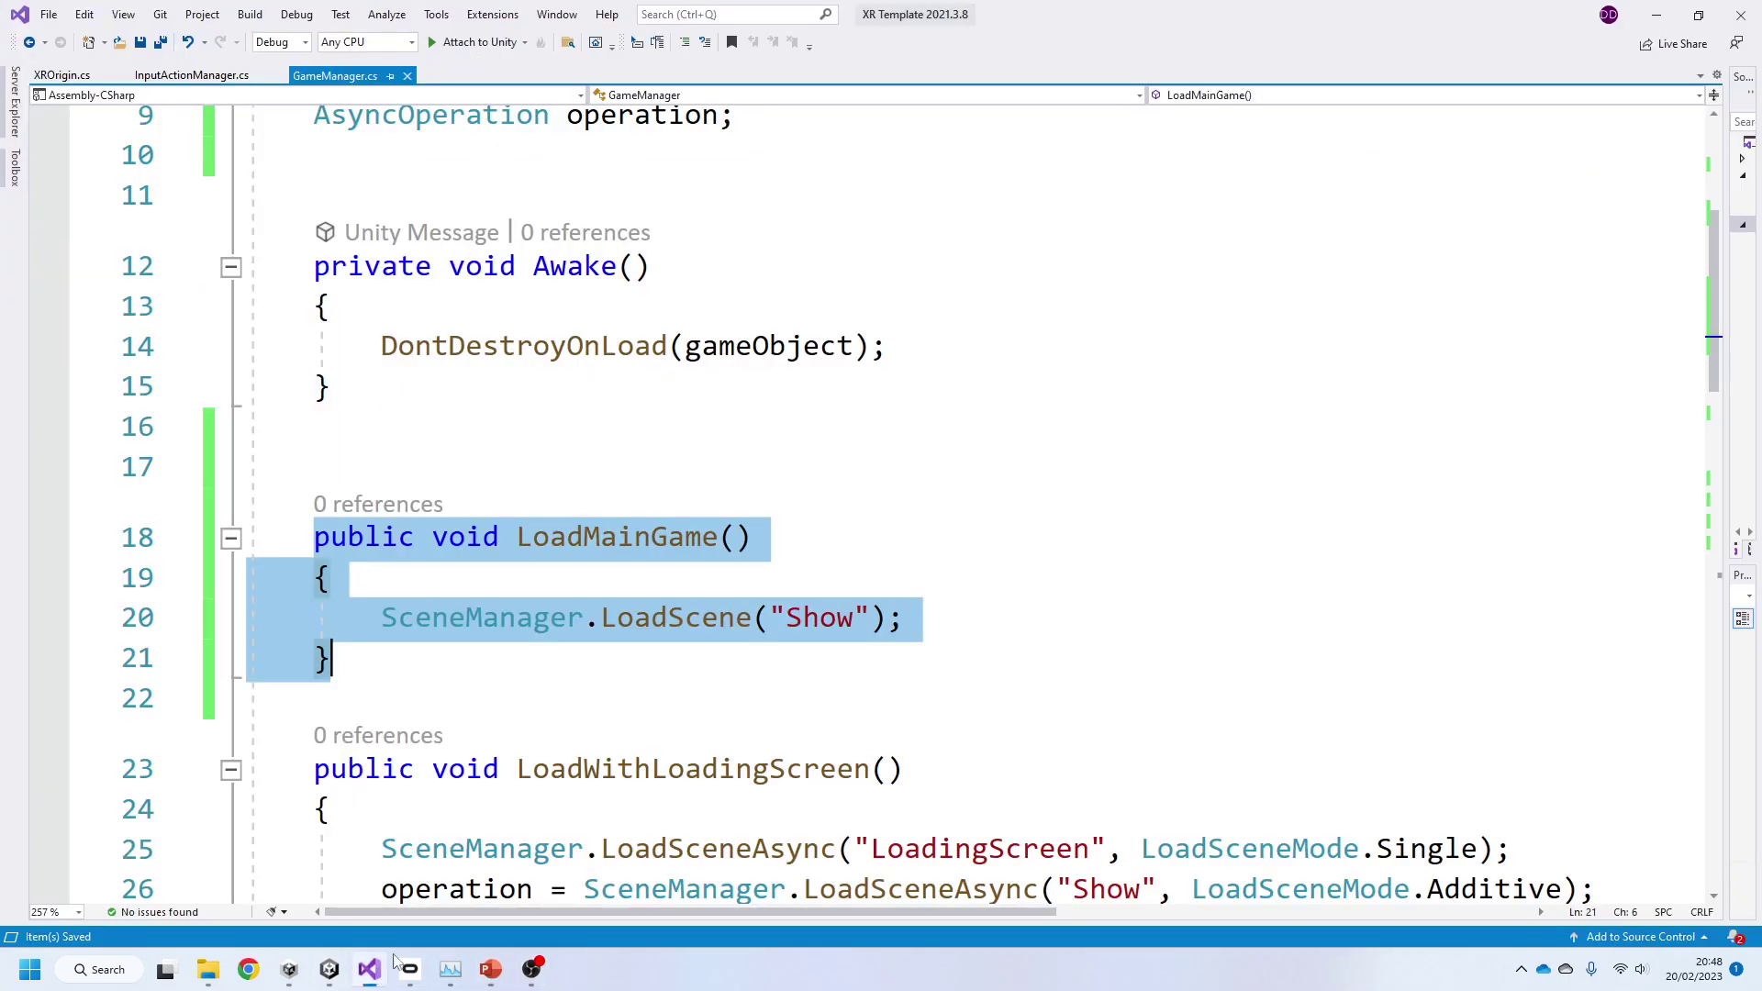
Step: Examine the LoadWithLoadingScreen method, including the Single load mode on line 25 and the "Show" scene name on line 26
scroll(425, 697, down, 4)
scroll(436, 700, up, 2)
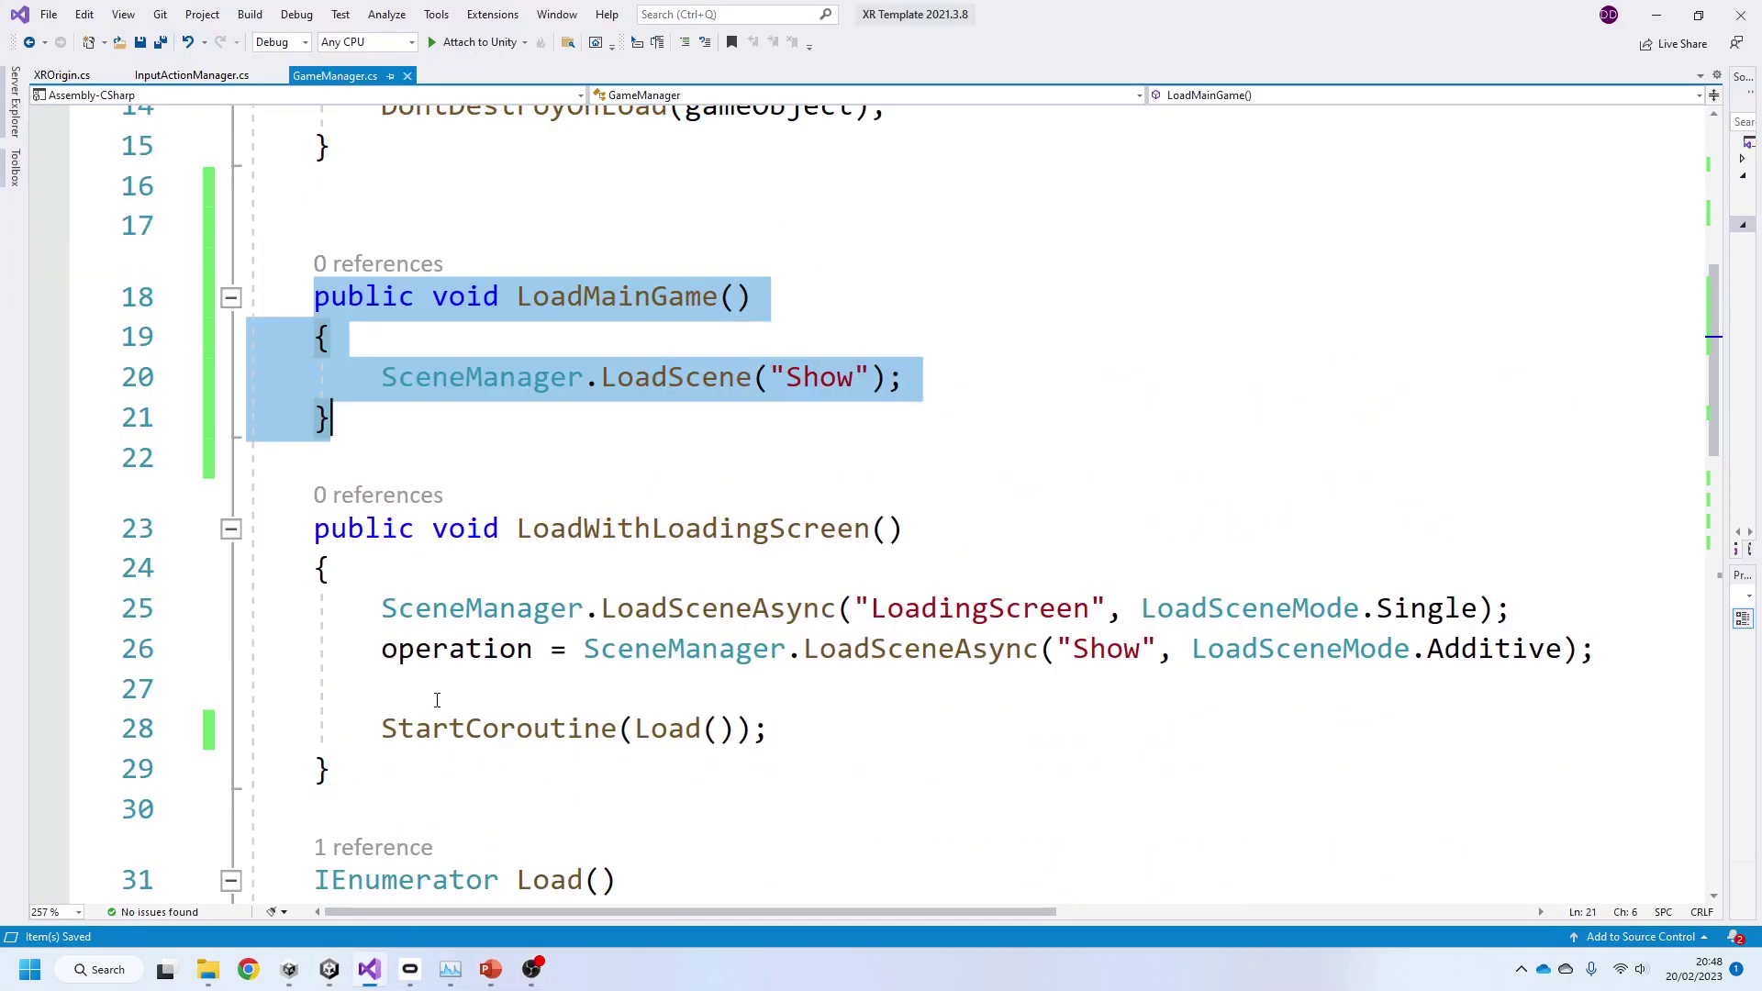
click(316, 809)
drag(314, 529, 385, 767)
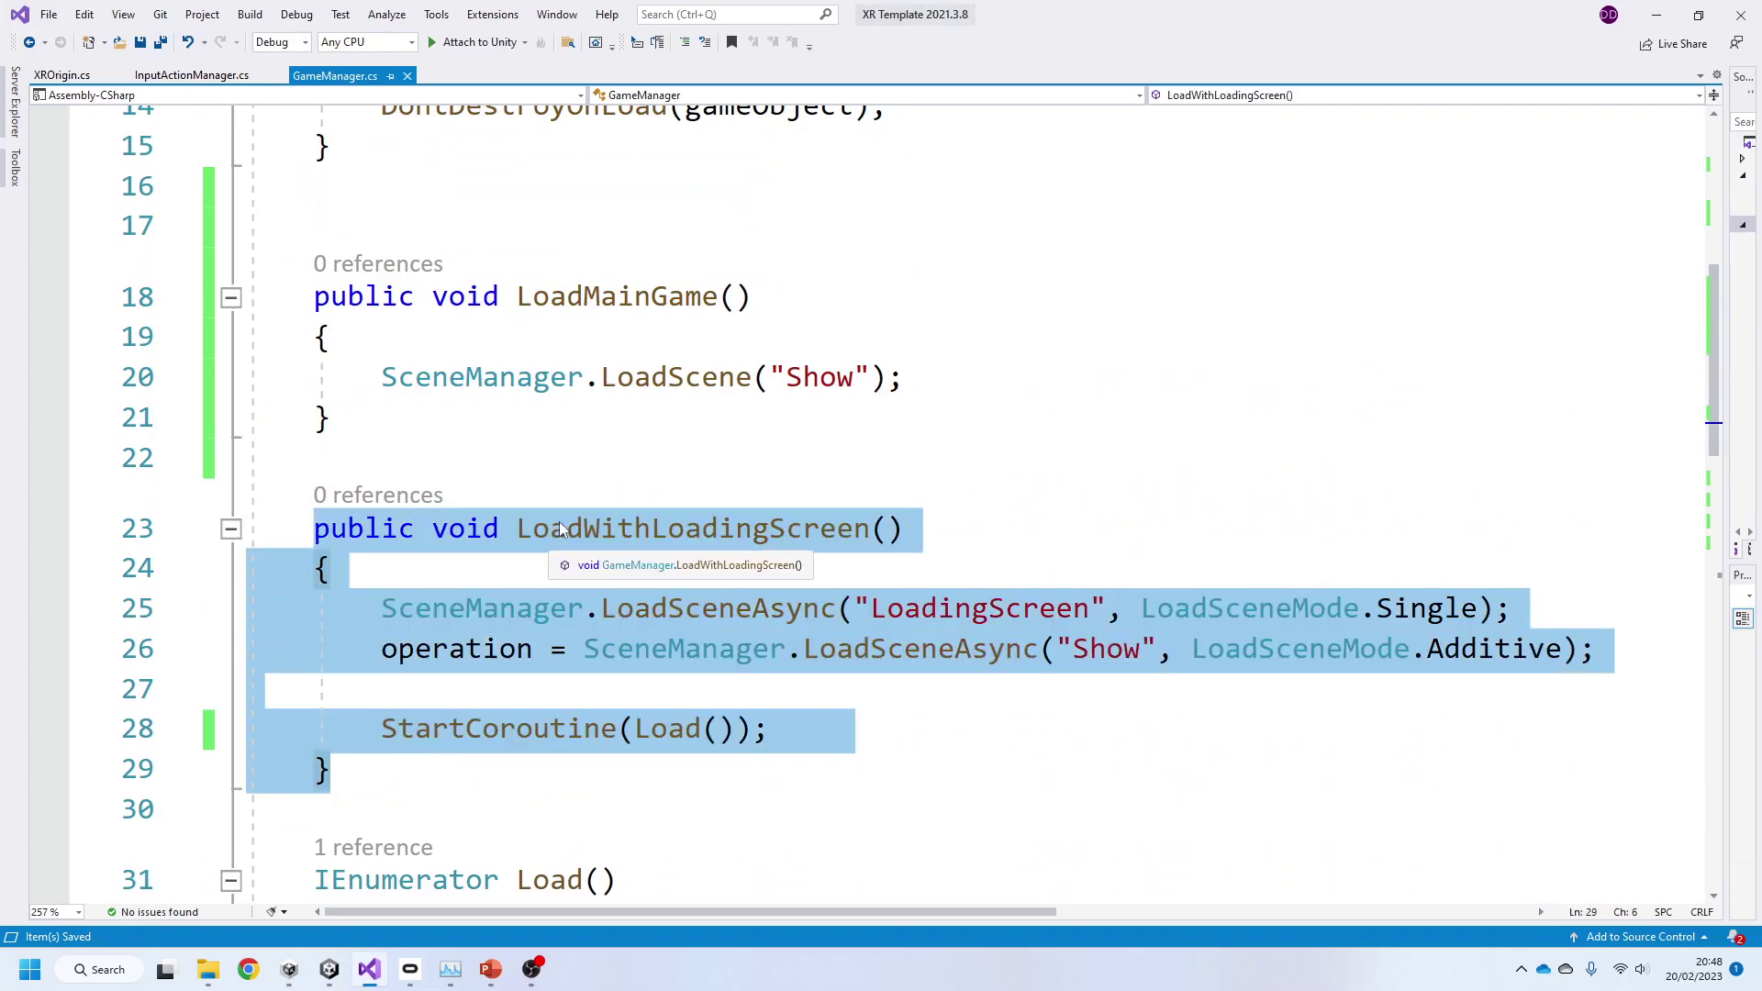
click(992, 530)
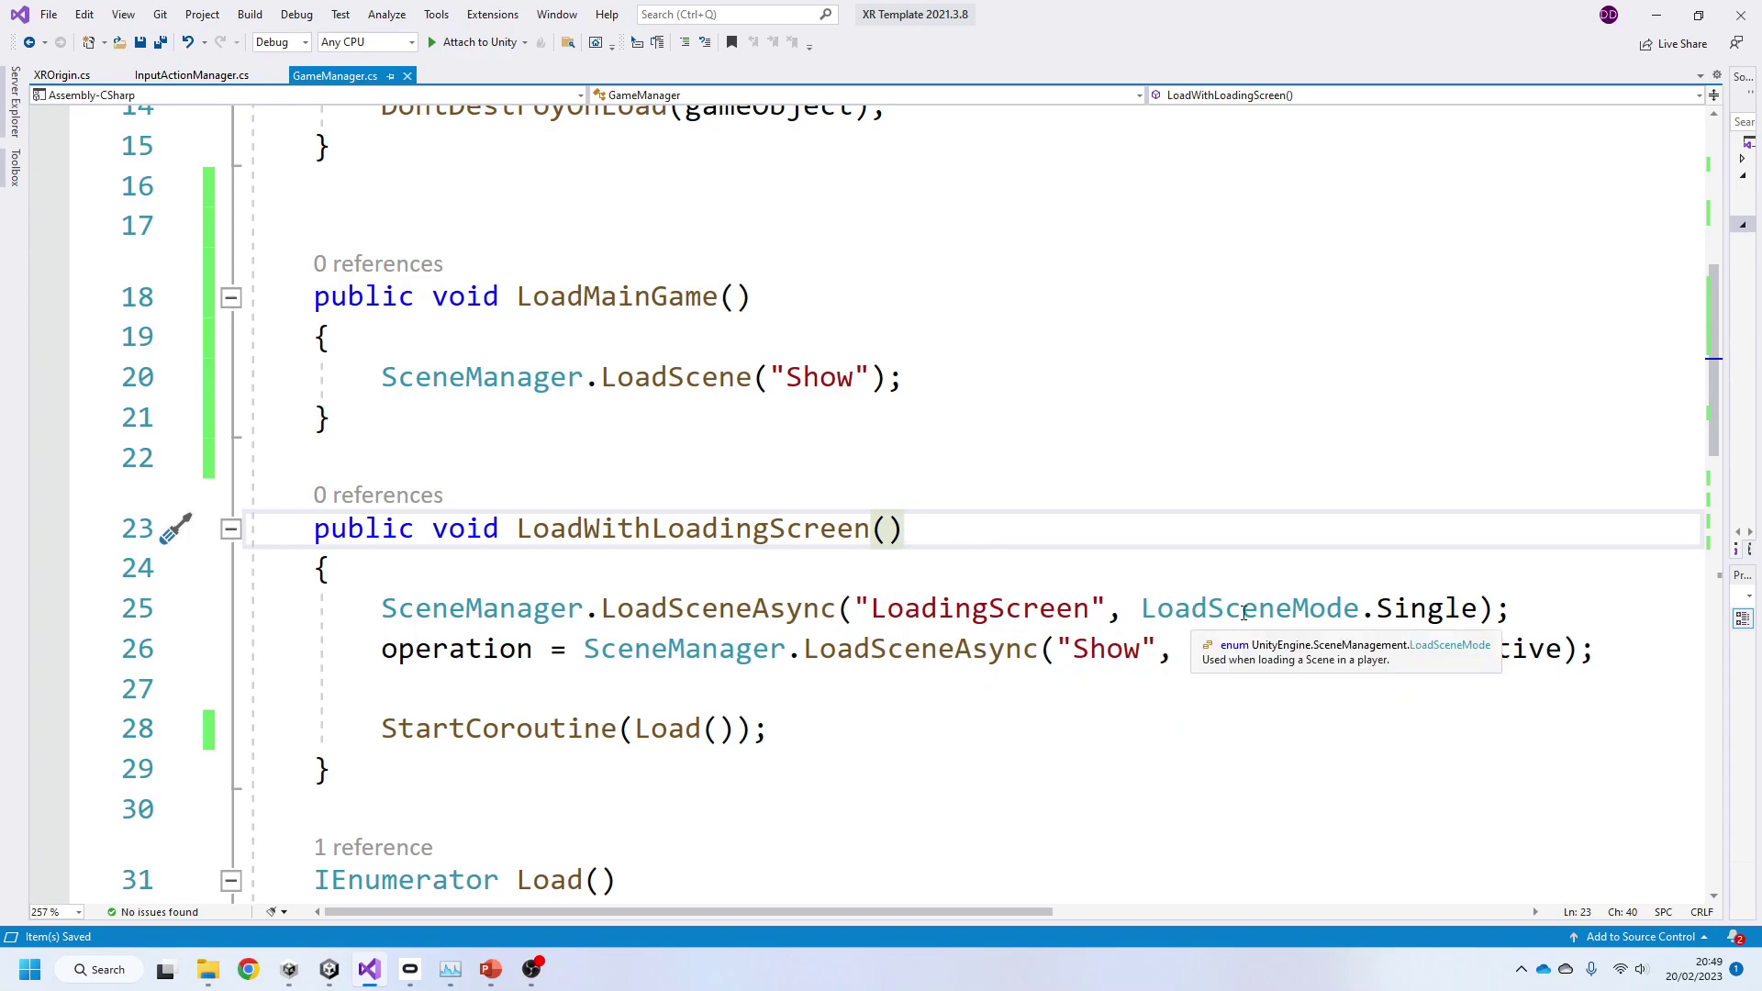
double_click(1395, 609)
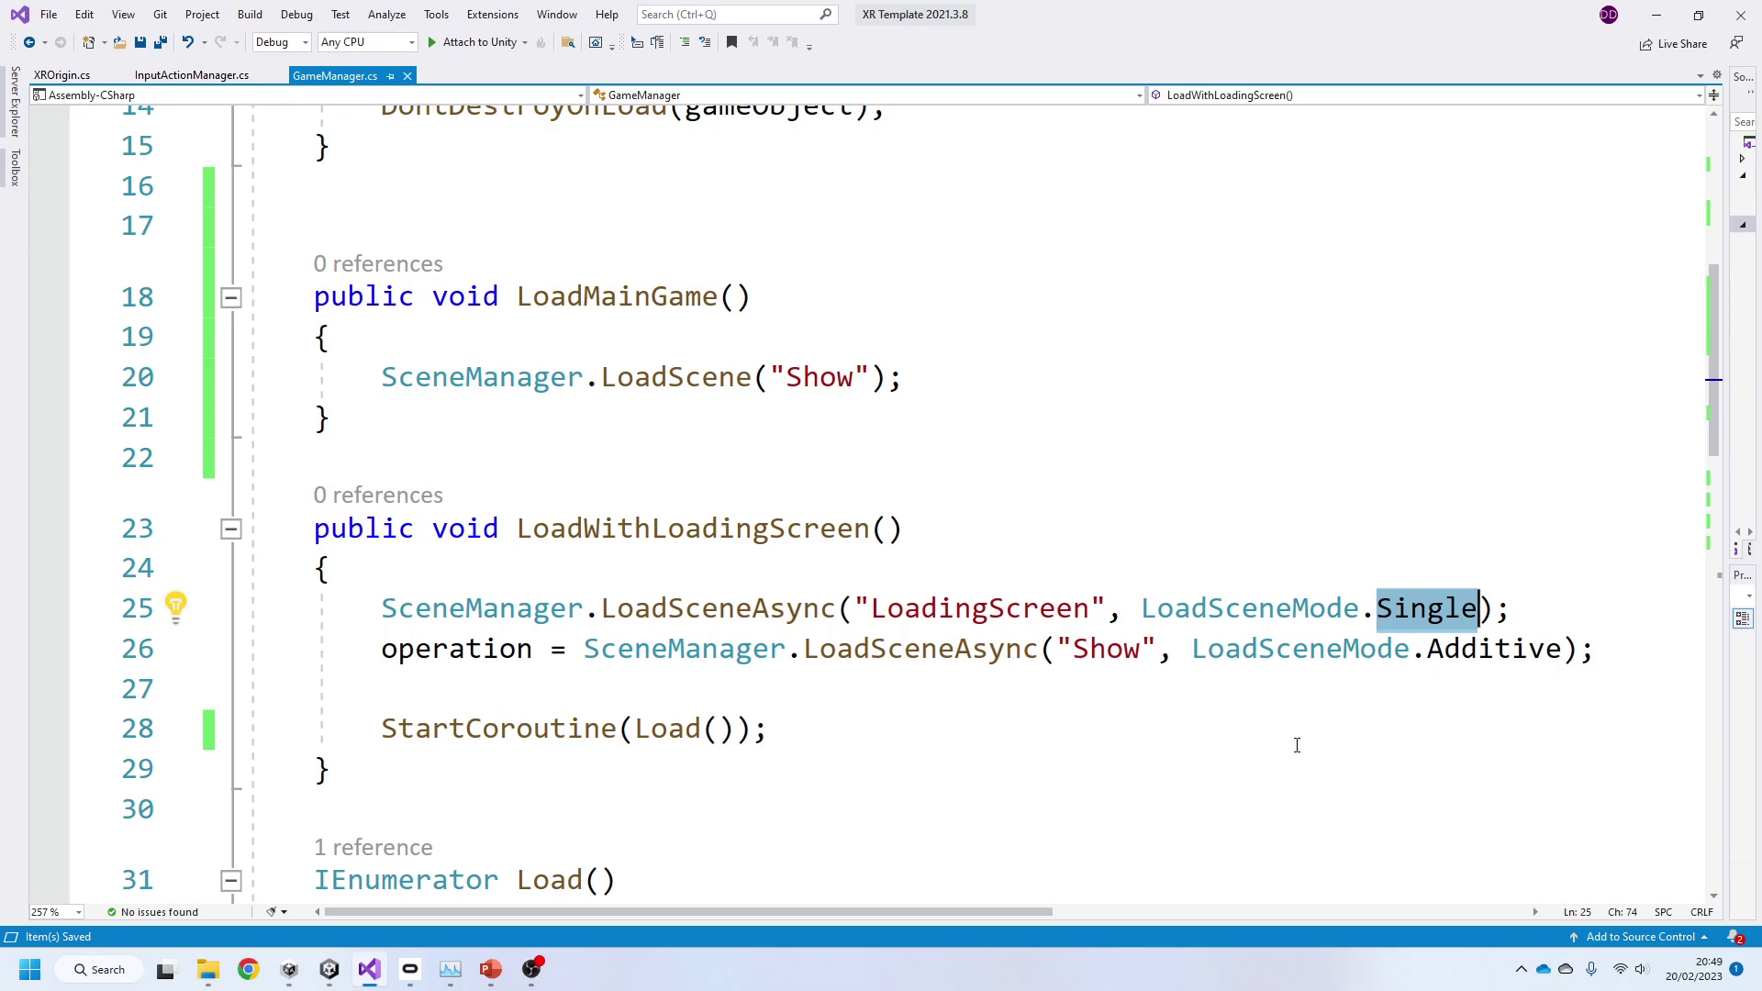
drag(585, 649, 1047, 664)
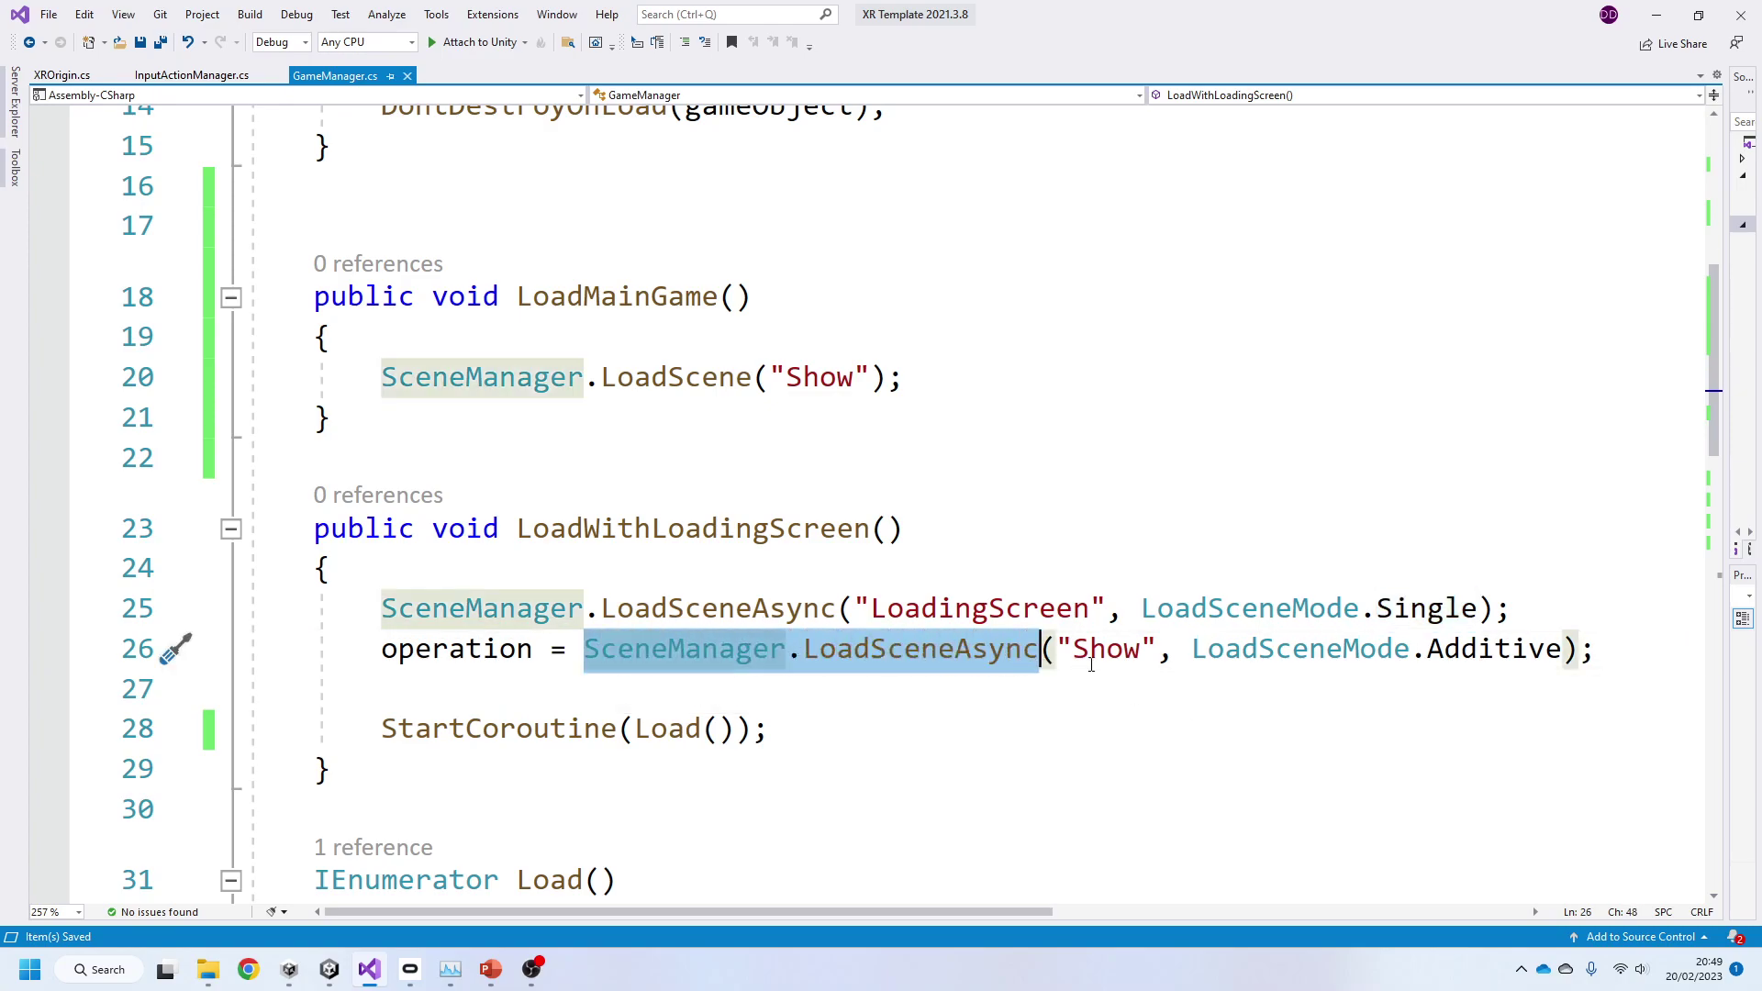
double_click(1092, 651)
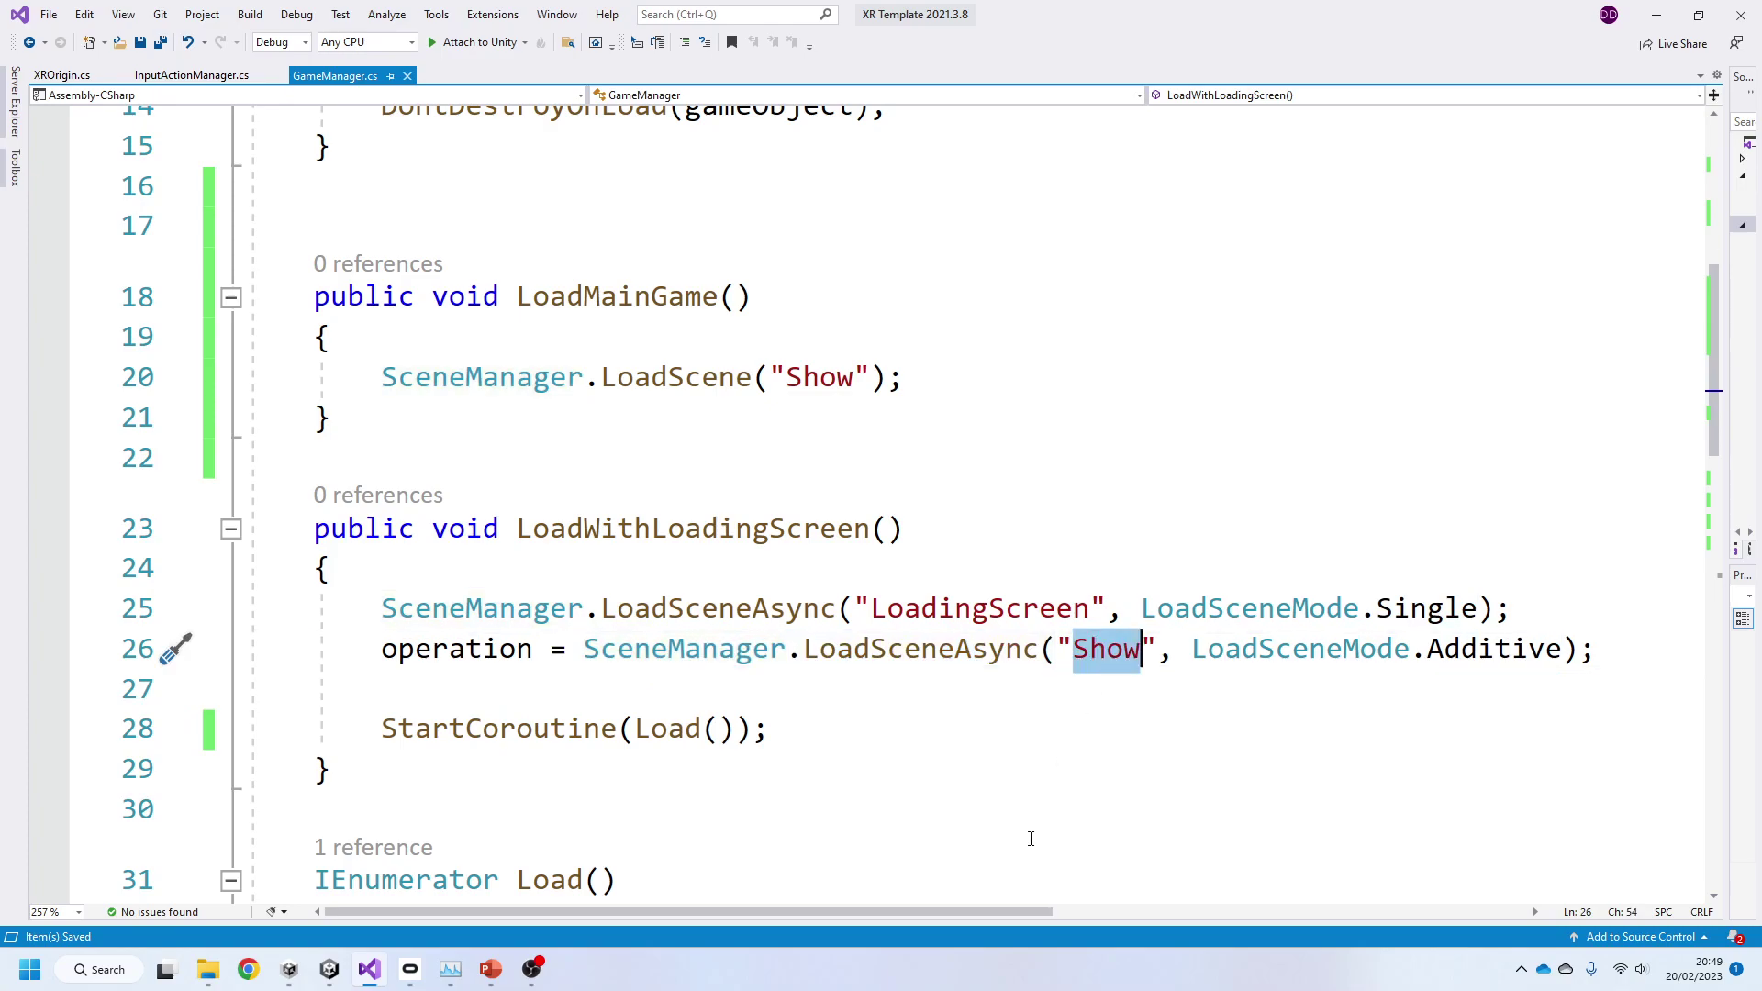
Step: Switch to Unity and locate the Show scene asset in the Abandoned_Asylum folder
click(329, 969)
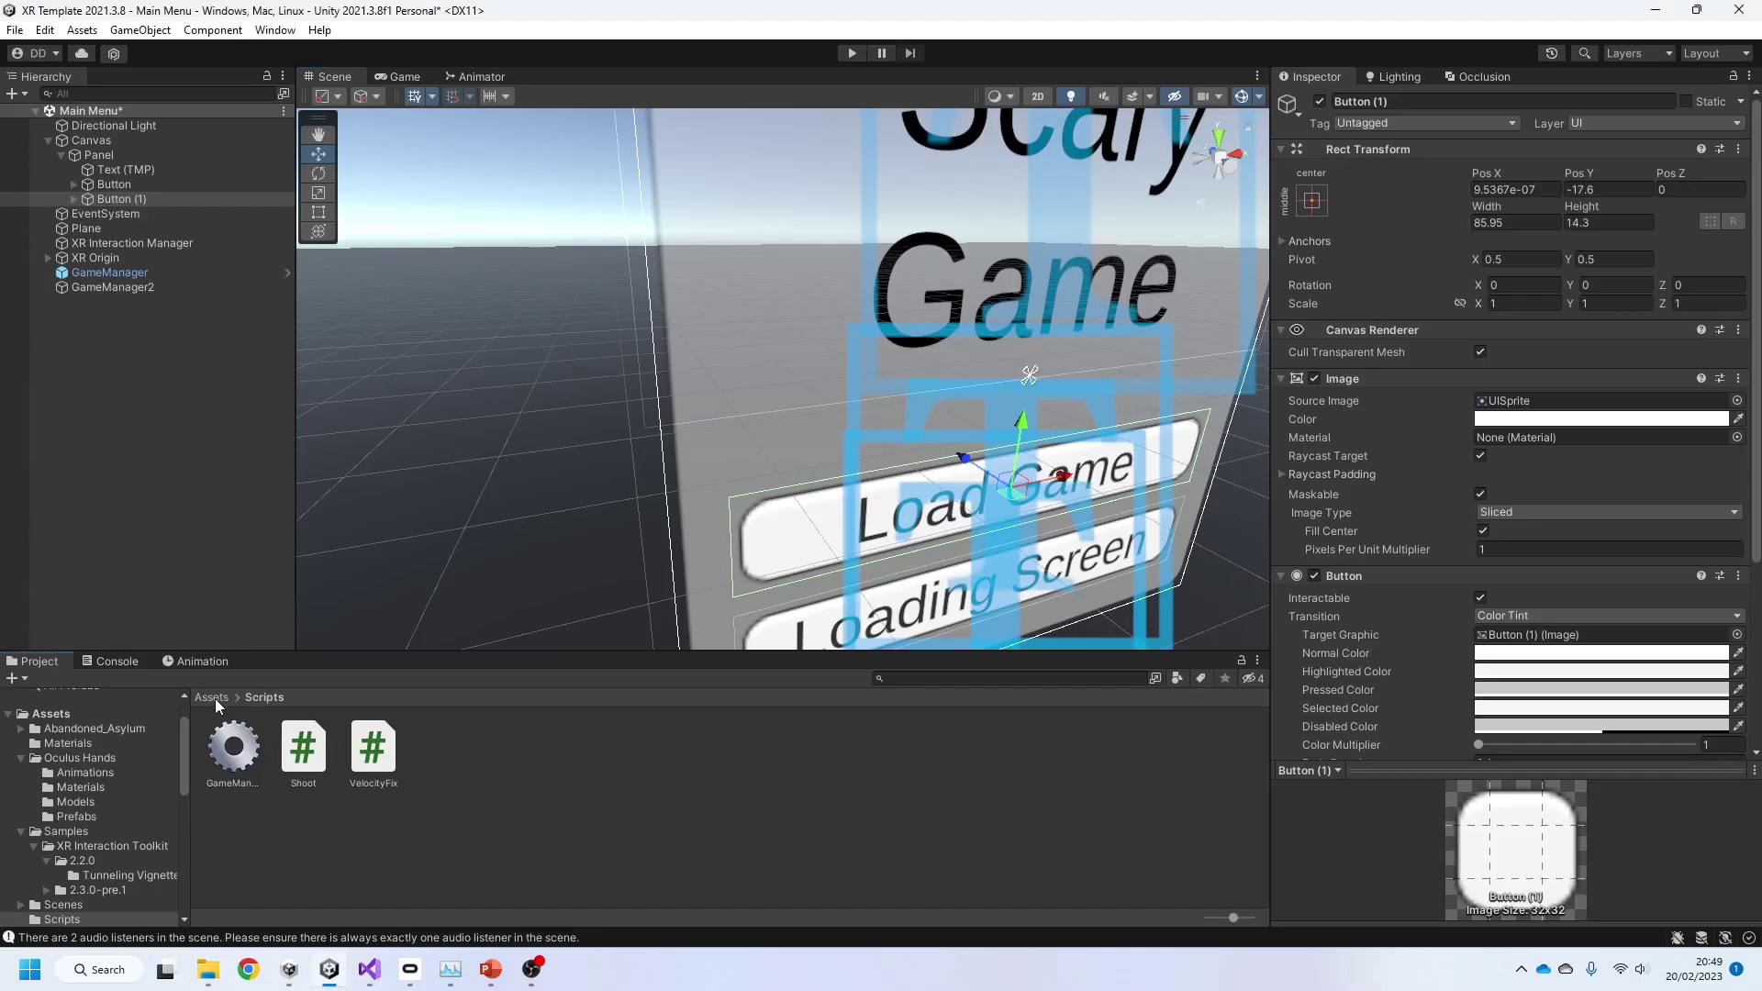
click(213, 698)
double_click(249, 762)
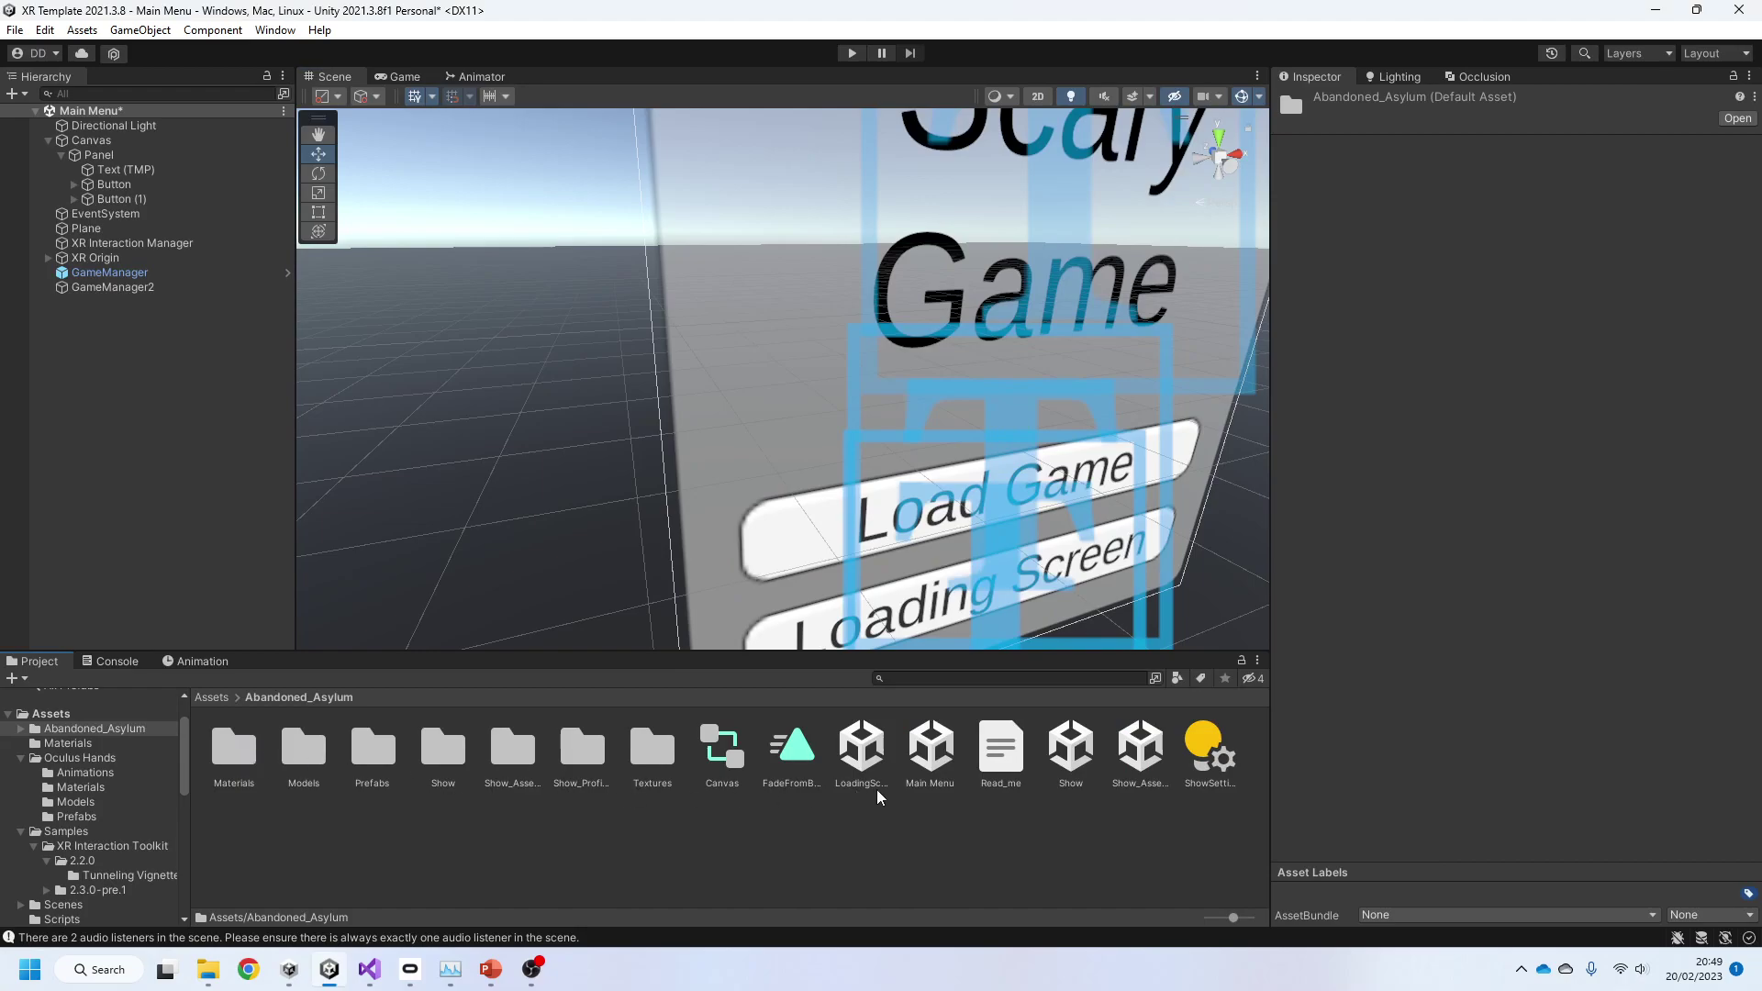
click(1069, 755)
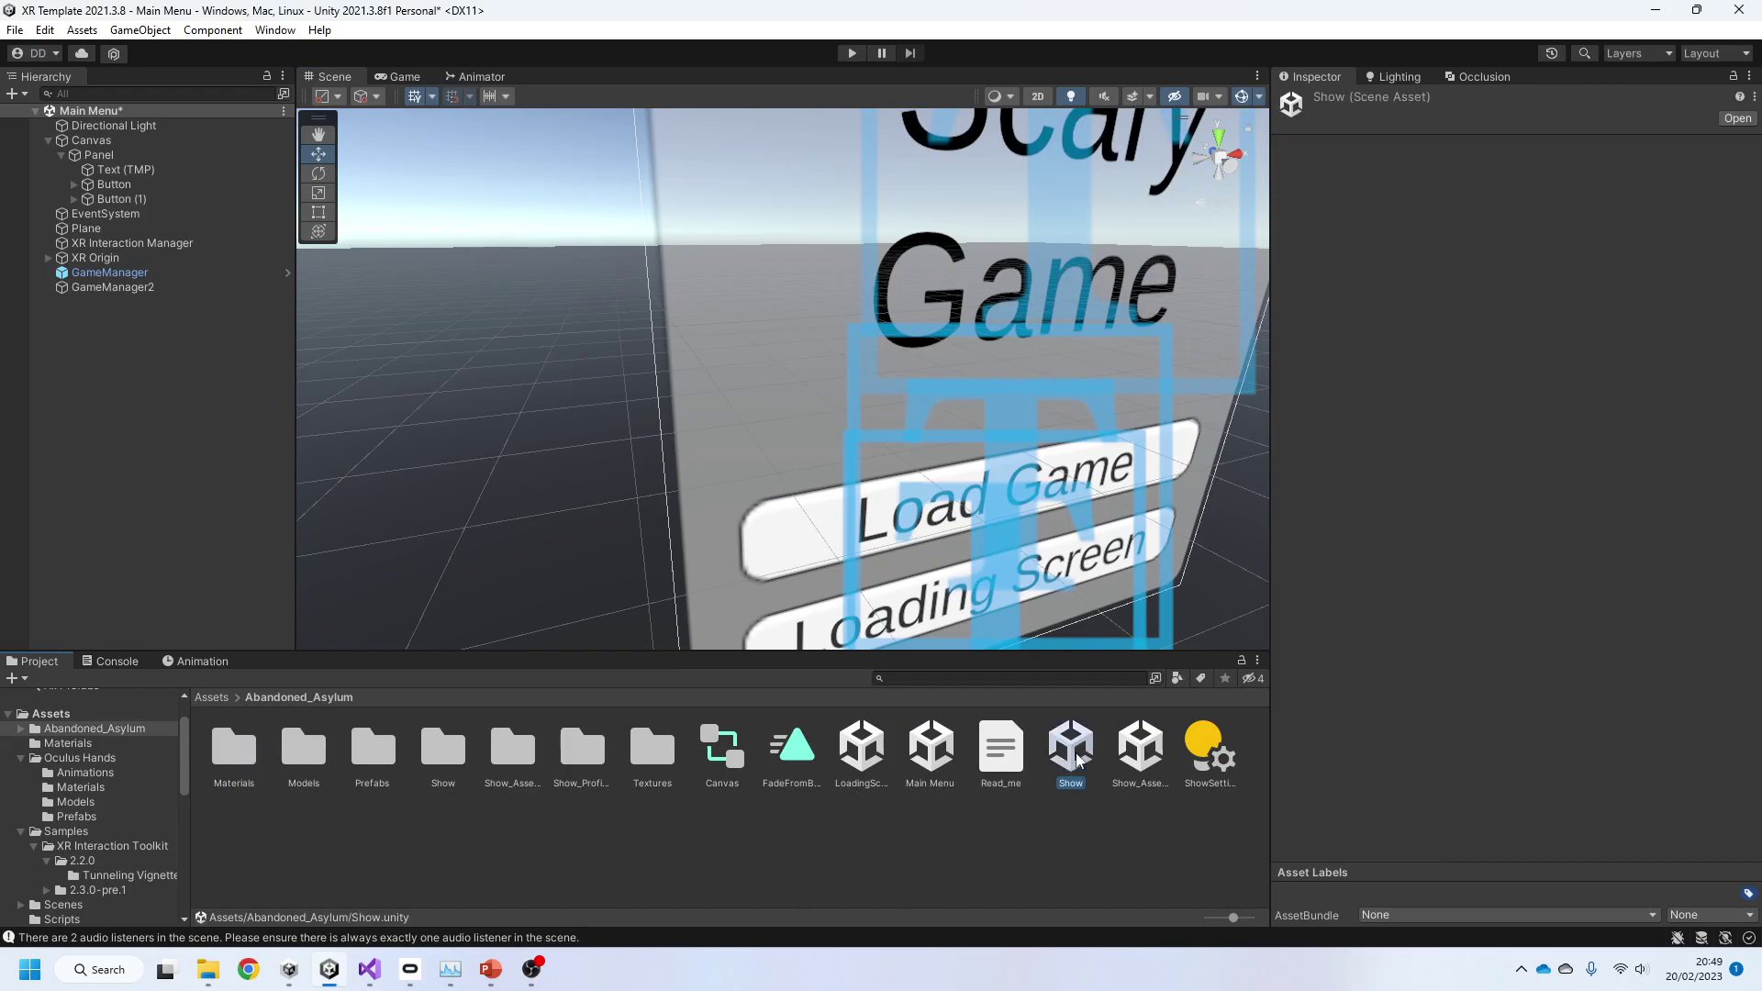
Step: Return to Visual Studio and compare the Additive load mode on line 26 with the LoadingScreen call on line 25
click(383, 971)
drag(1208, 652, 1432, 654)
double_click(1515, 654)
click(1433, 766)
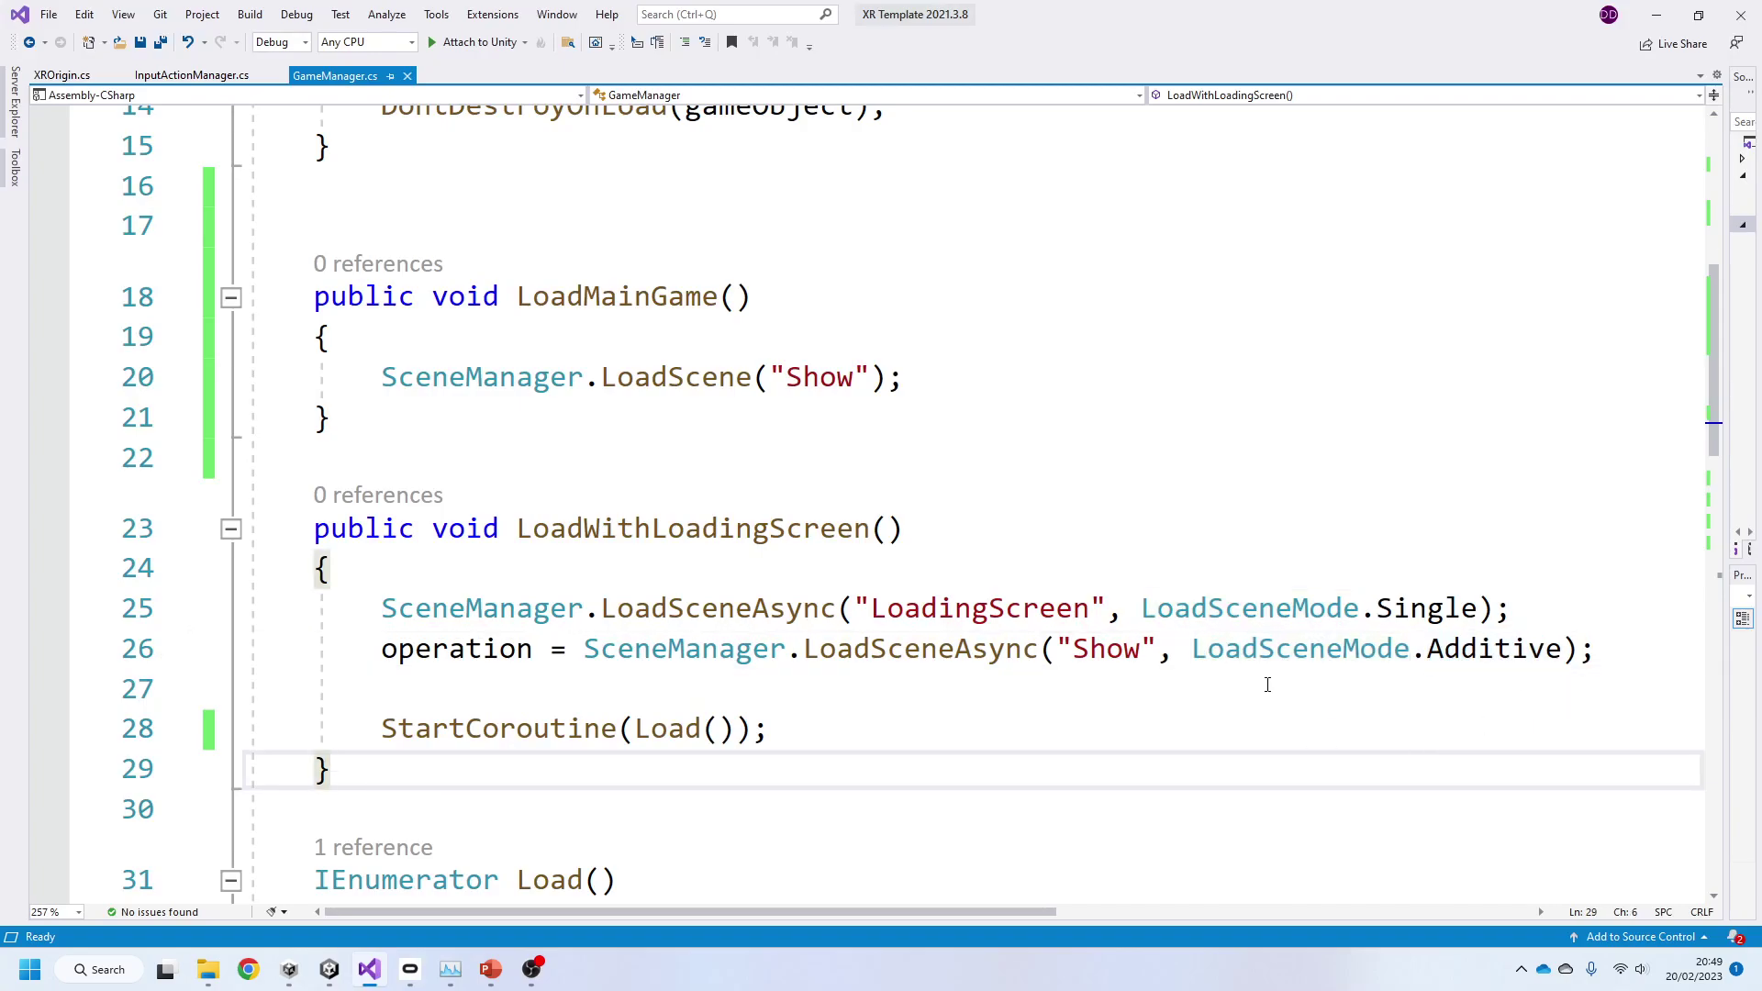
drag(602, 611, 1513, 611)
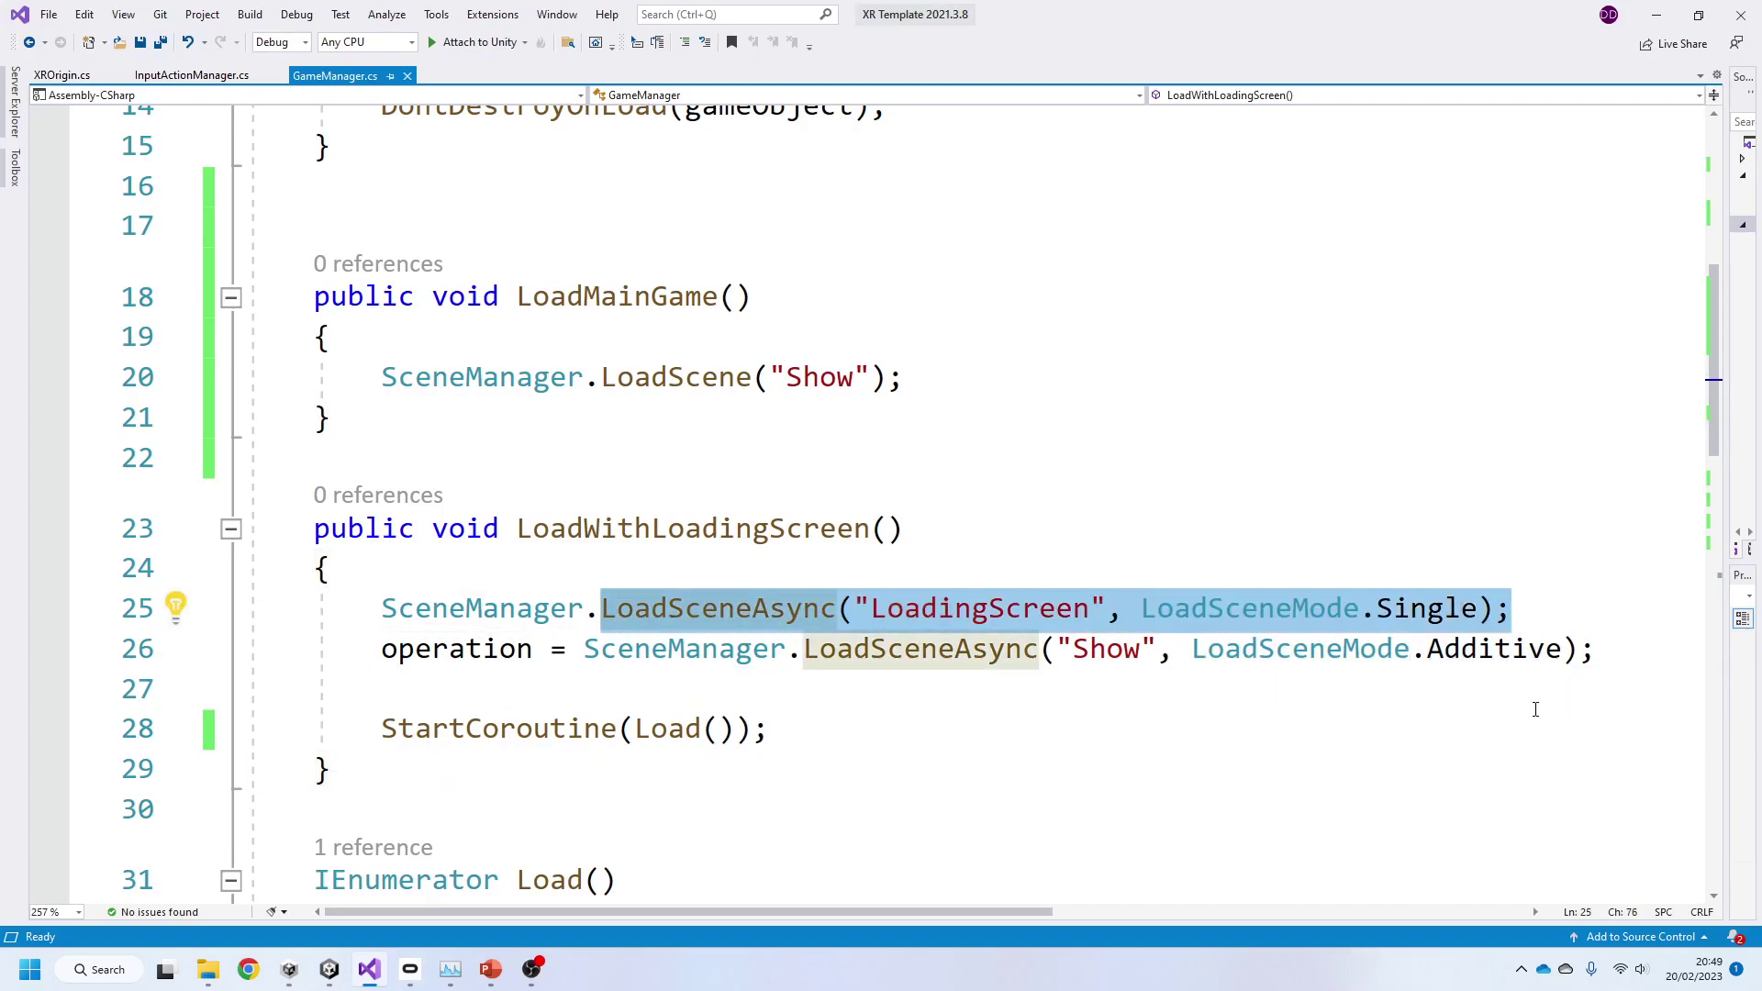
Step: Examine how line 26 assigns the asynchronous loading of the Show scene to the operation variable
click(422, 649)
double_click(422, 649)
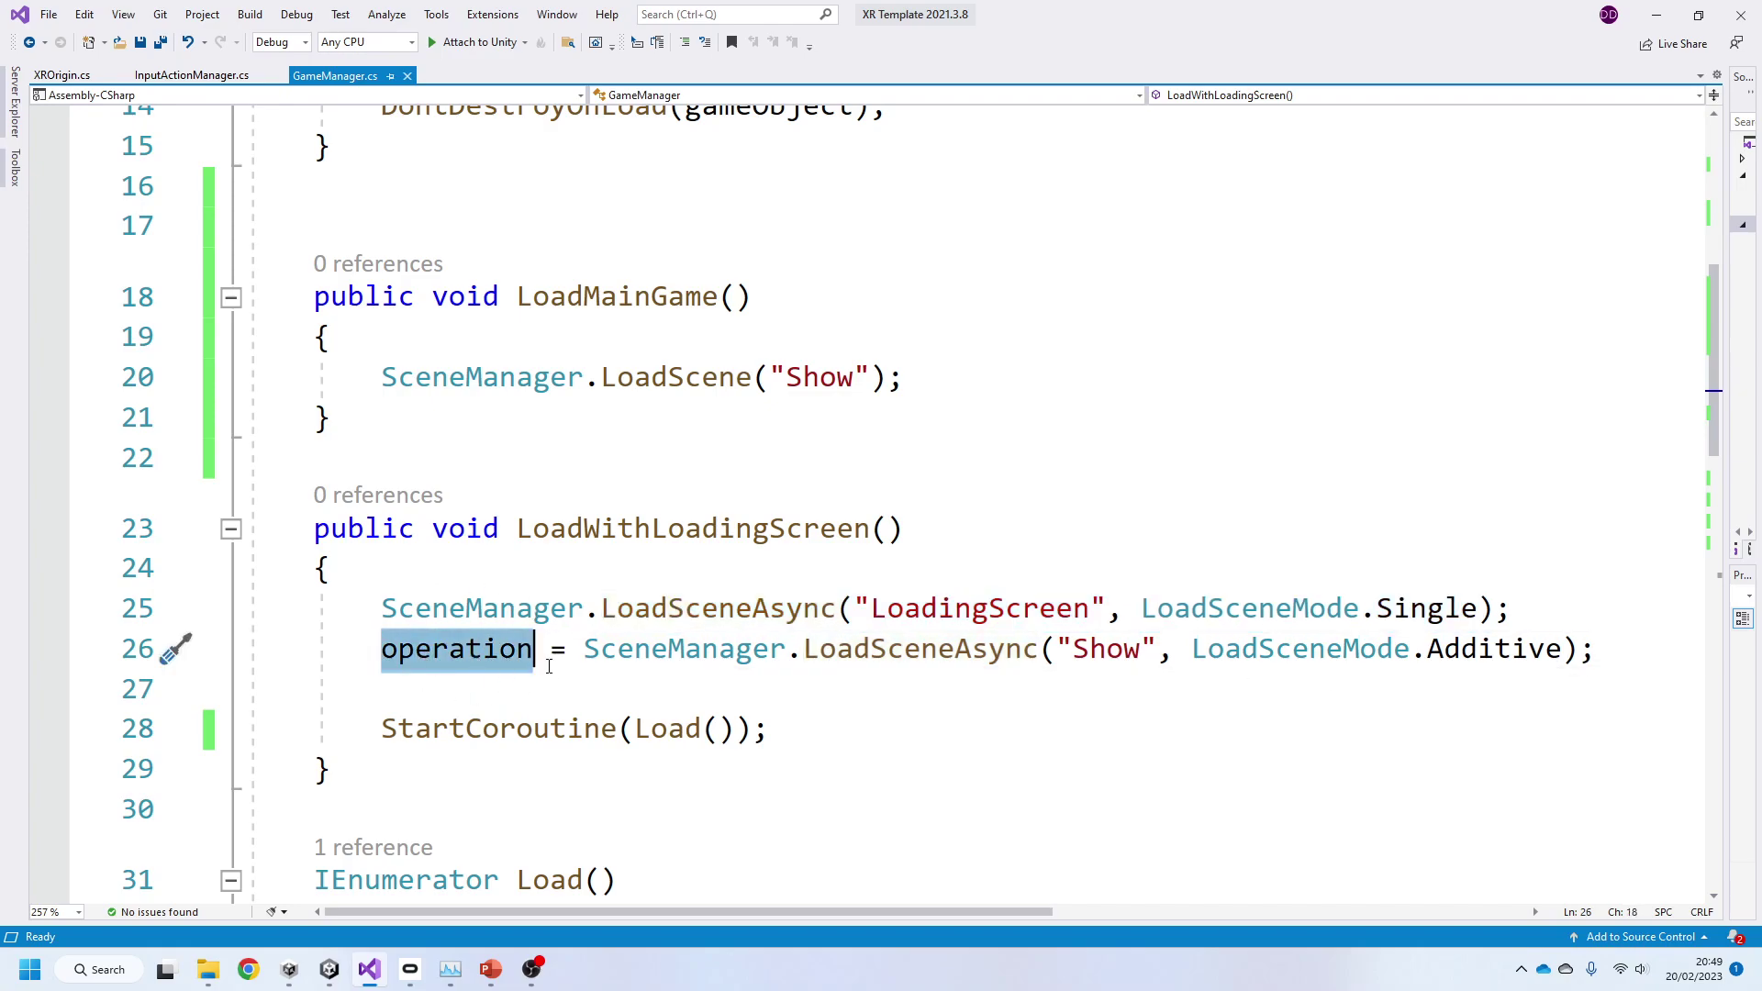
scroll(549, 659, up, 4)
scroll(549, 661, down, 4)
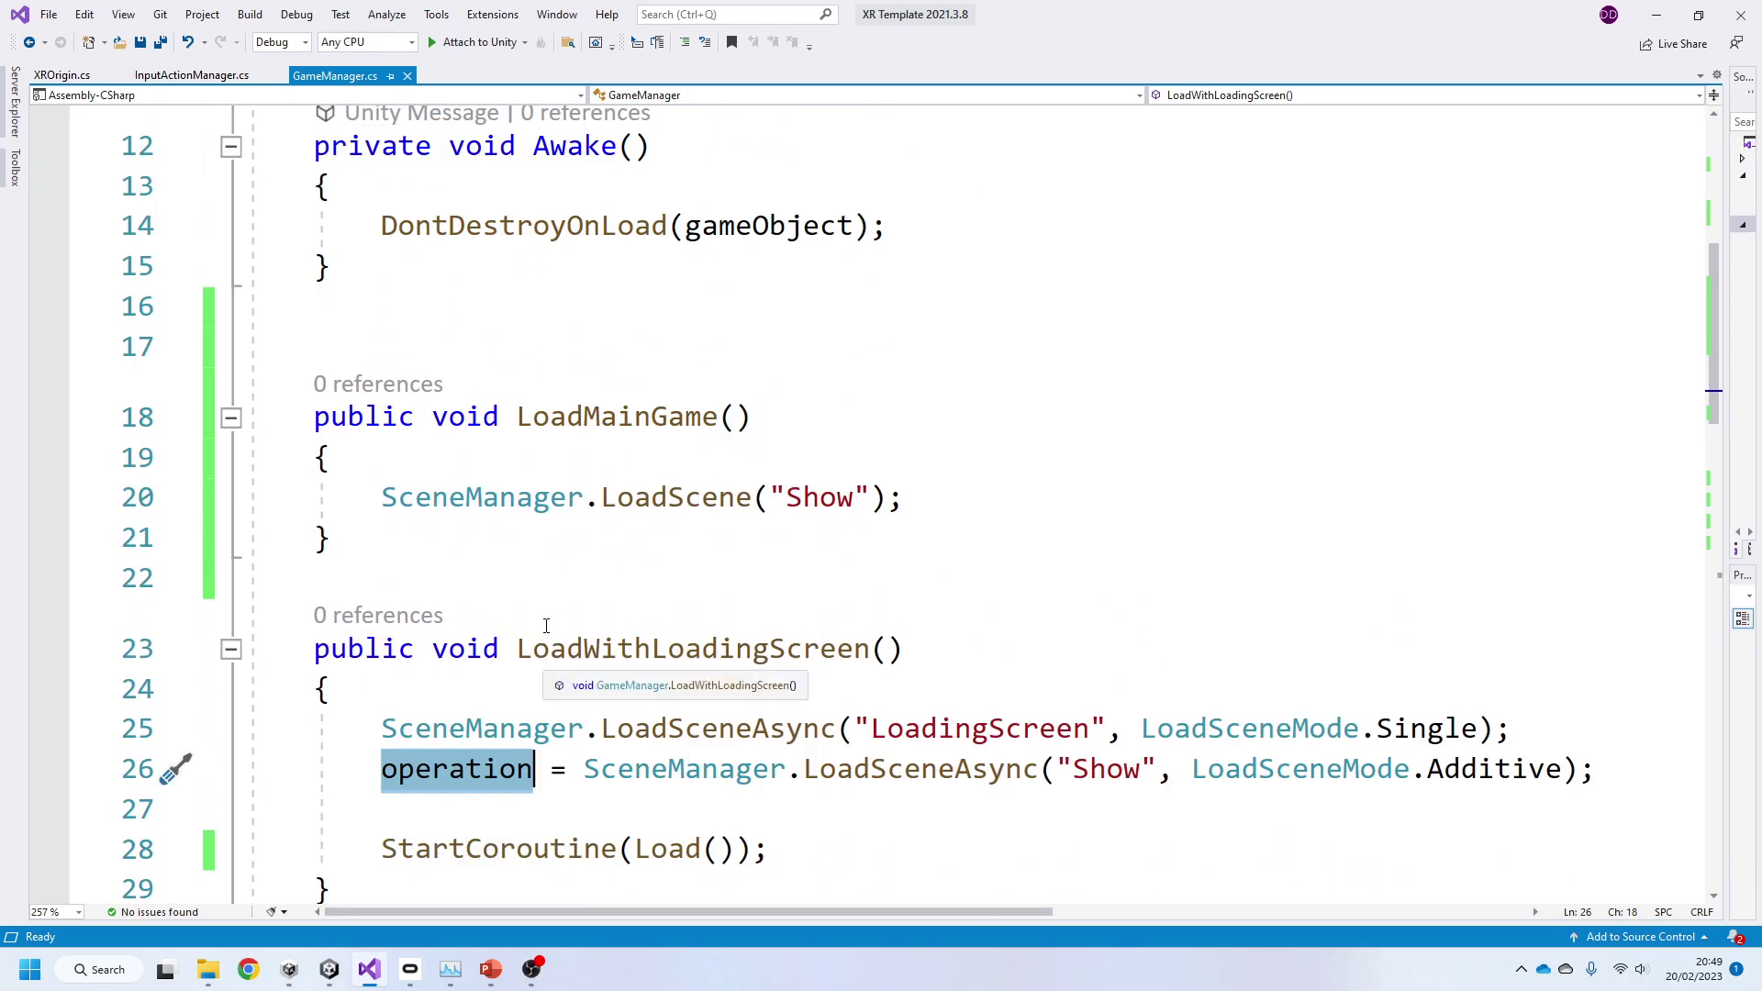
drag(585, 649, 1578, 649)
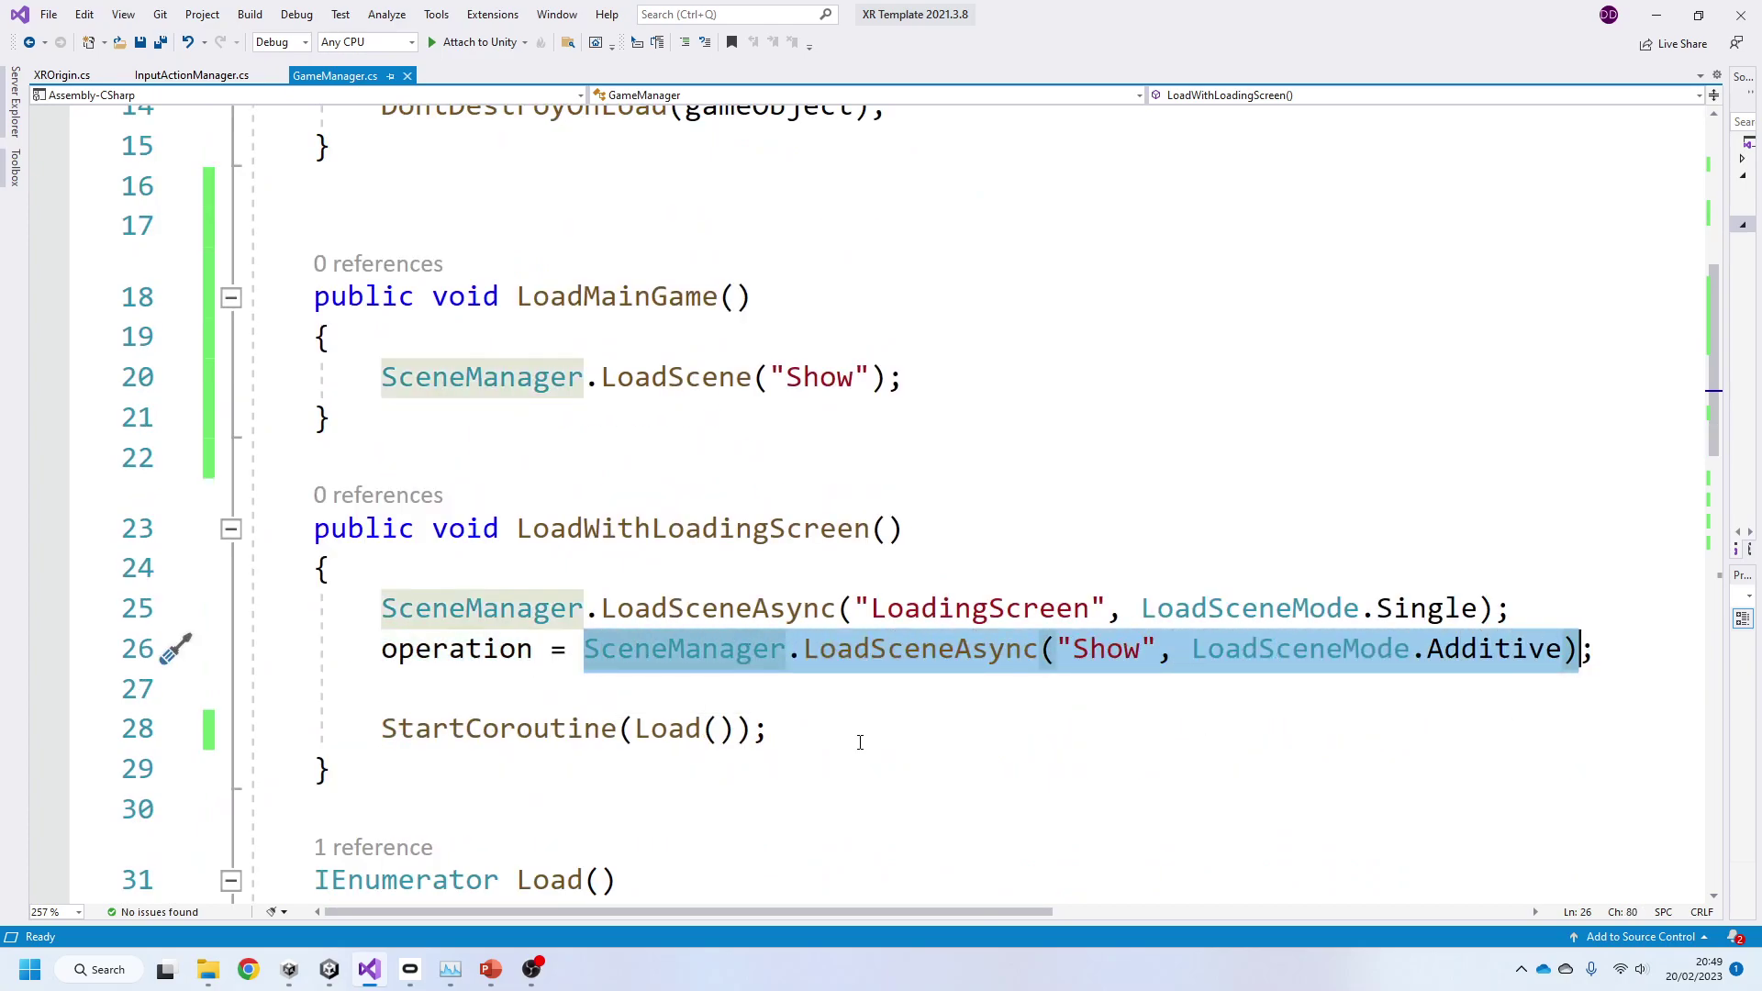
Step: Examine the StartCoroutine call on line 28 and the Load coroutine it starts
click(832, 715)
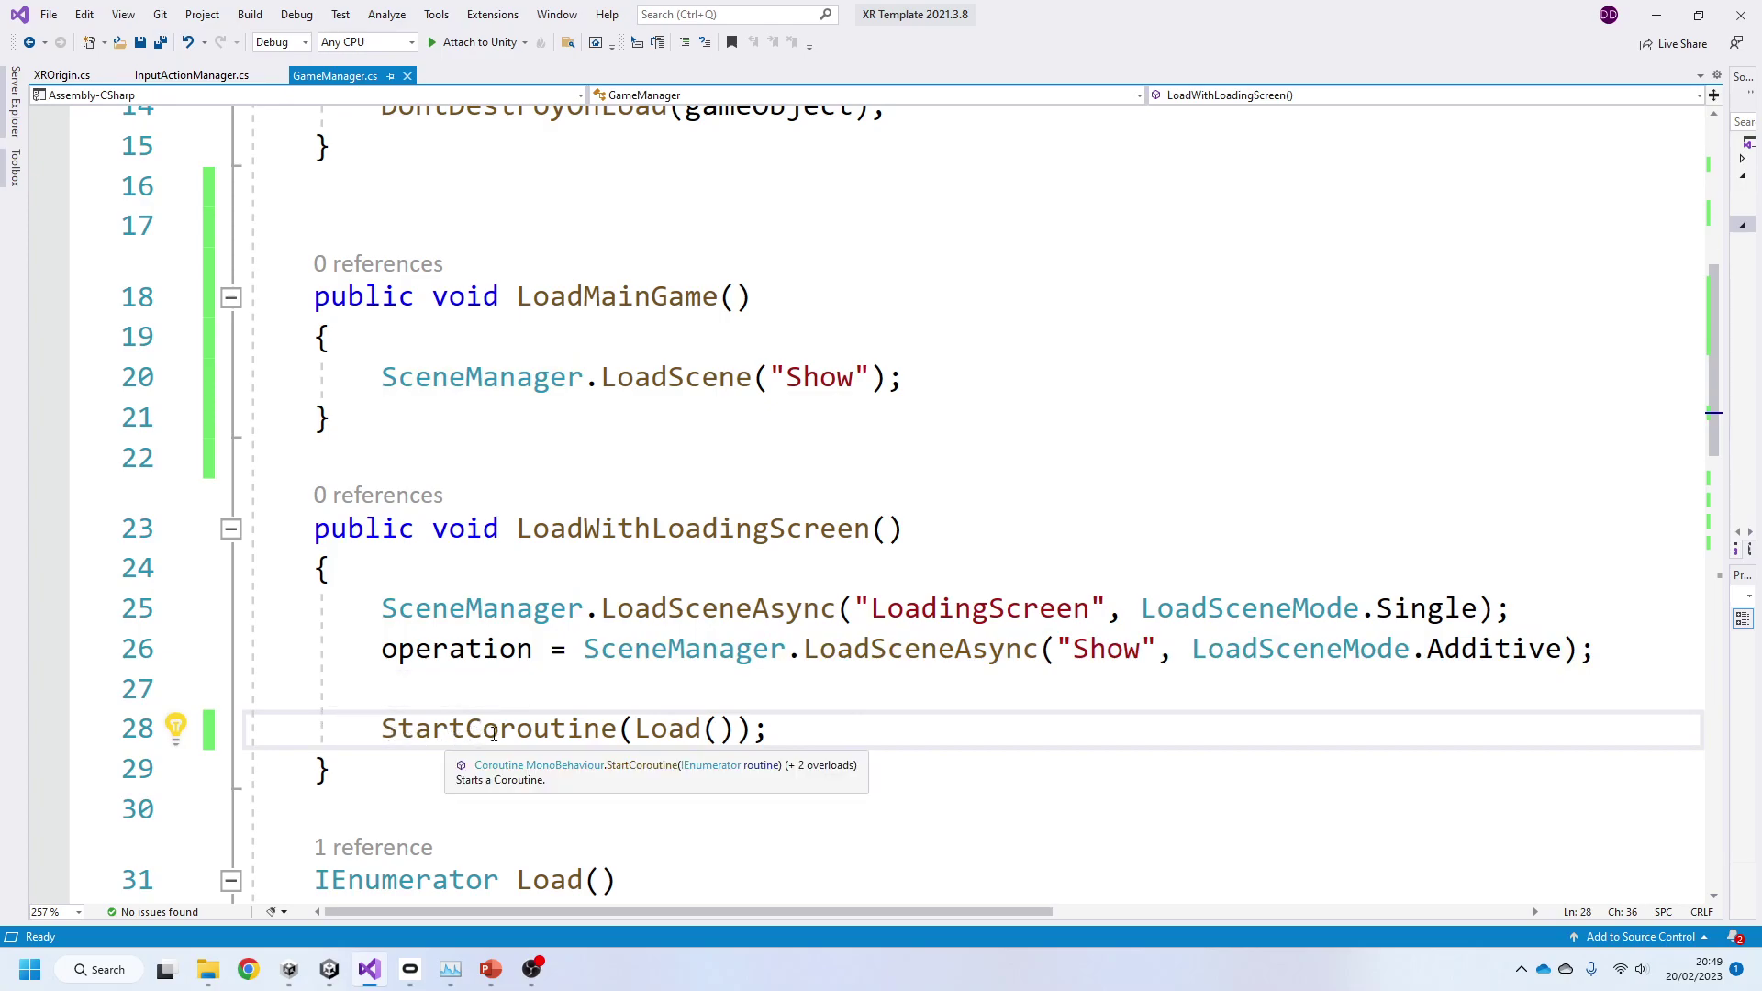
drag(627, 728, 735, 729)
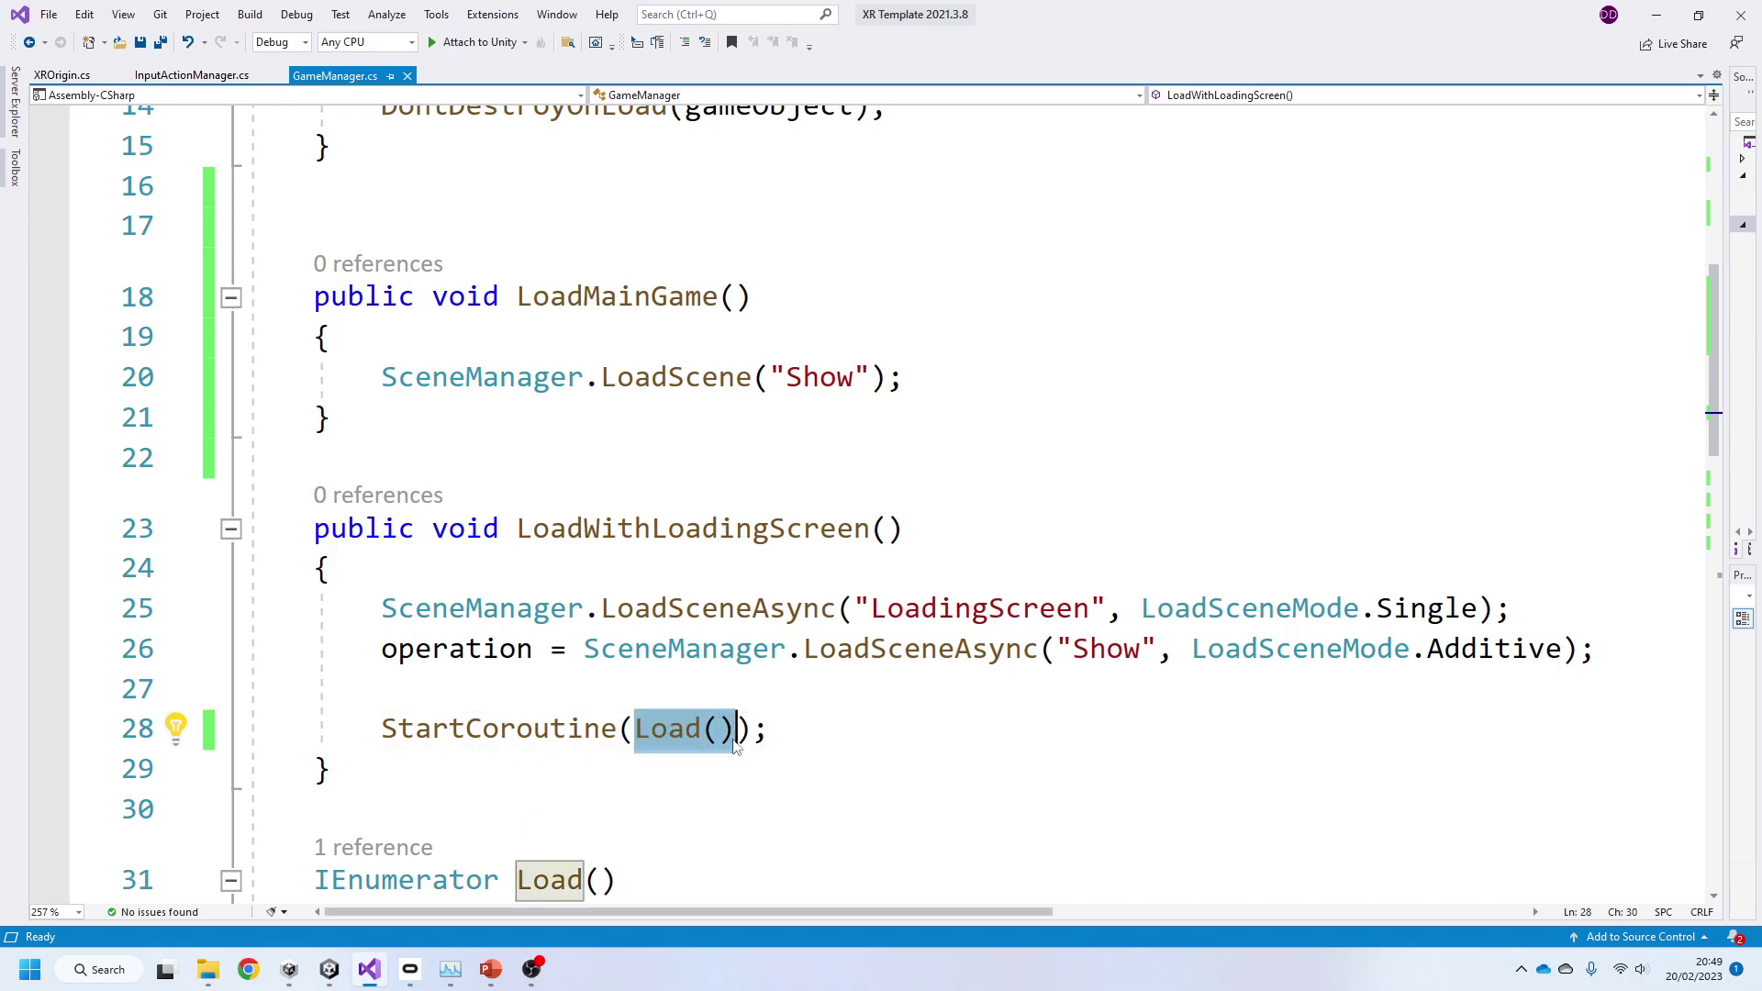
scroll(725, 789, down, 4)
scroll(724, 781, up, 1)
scroll(724, 781, down, 1)
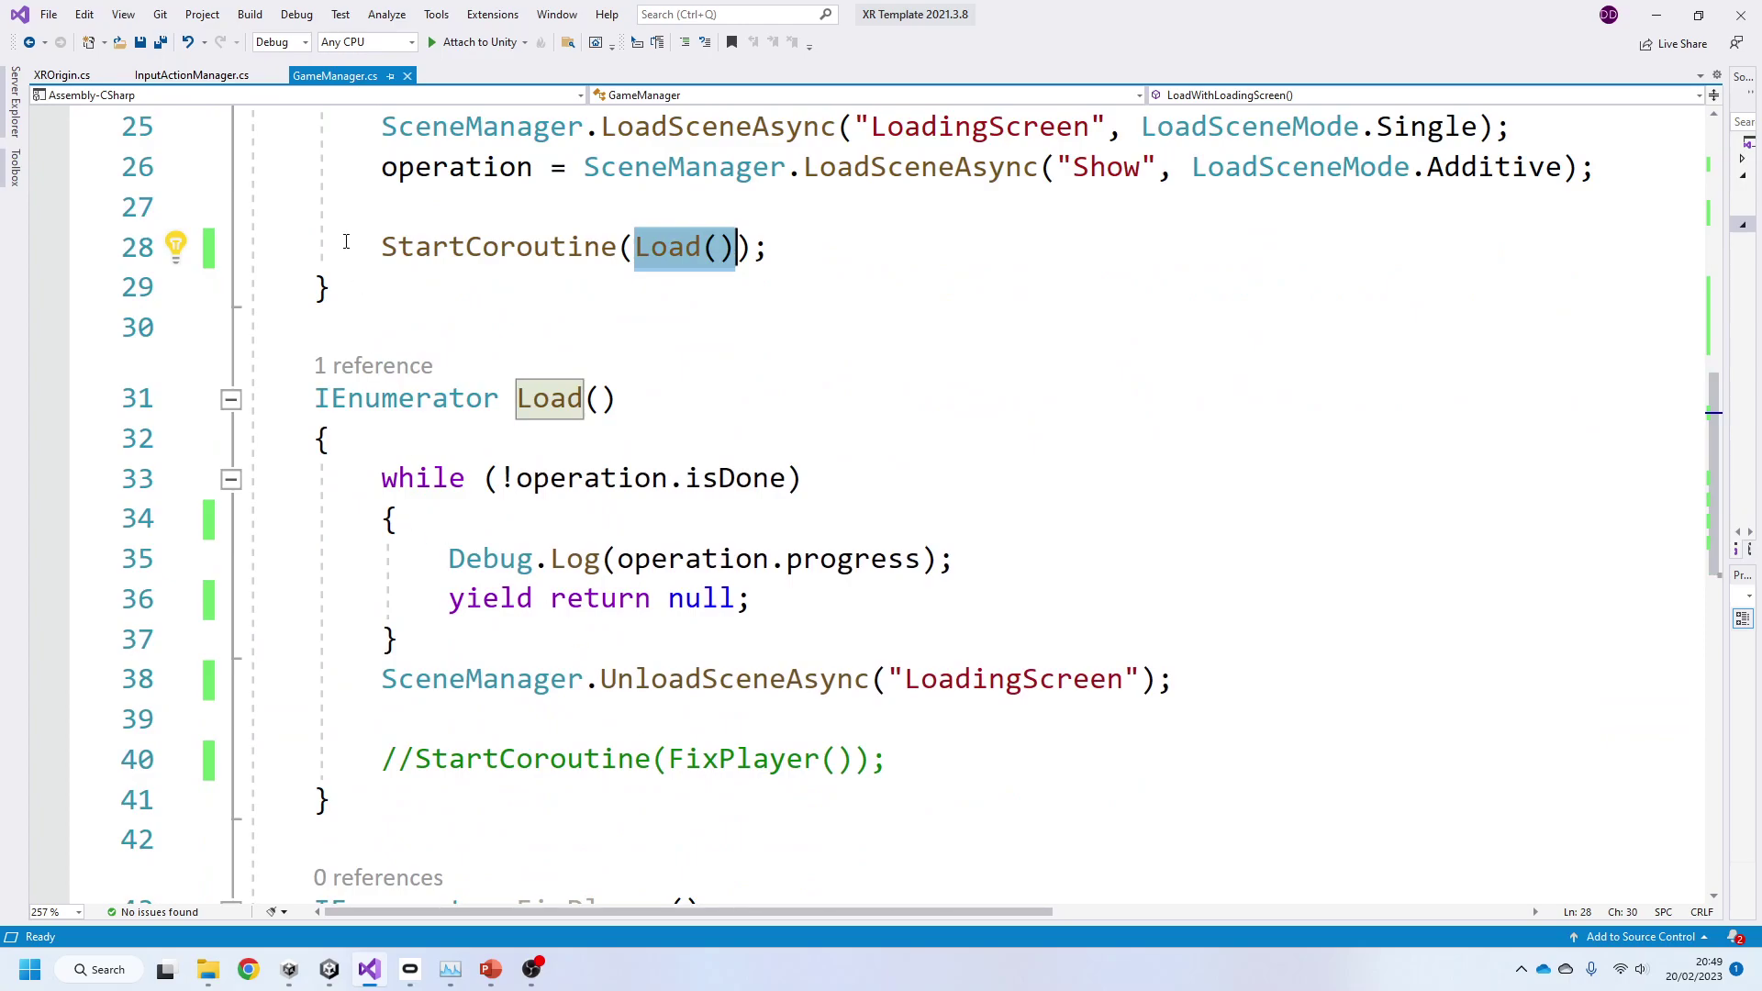
click(356, 288)
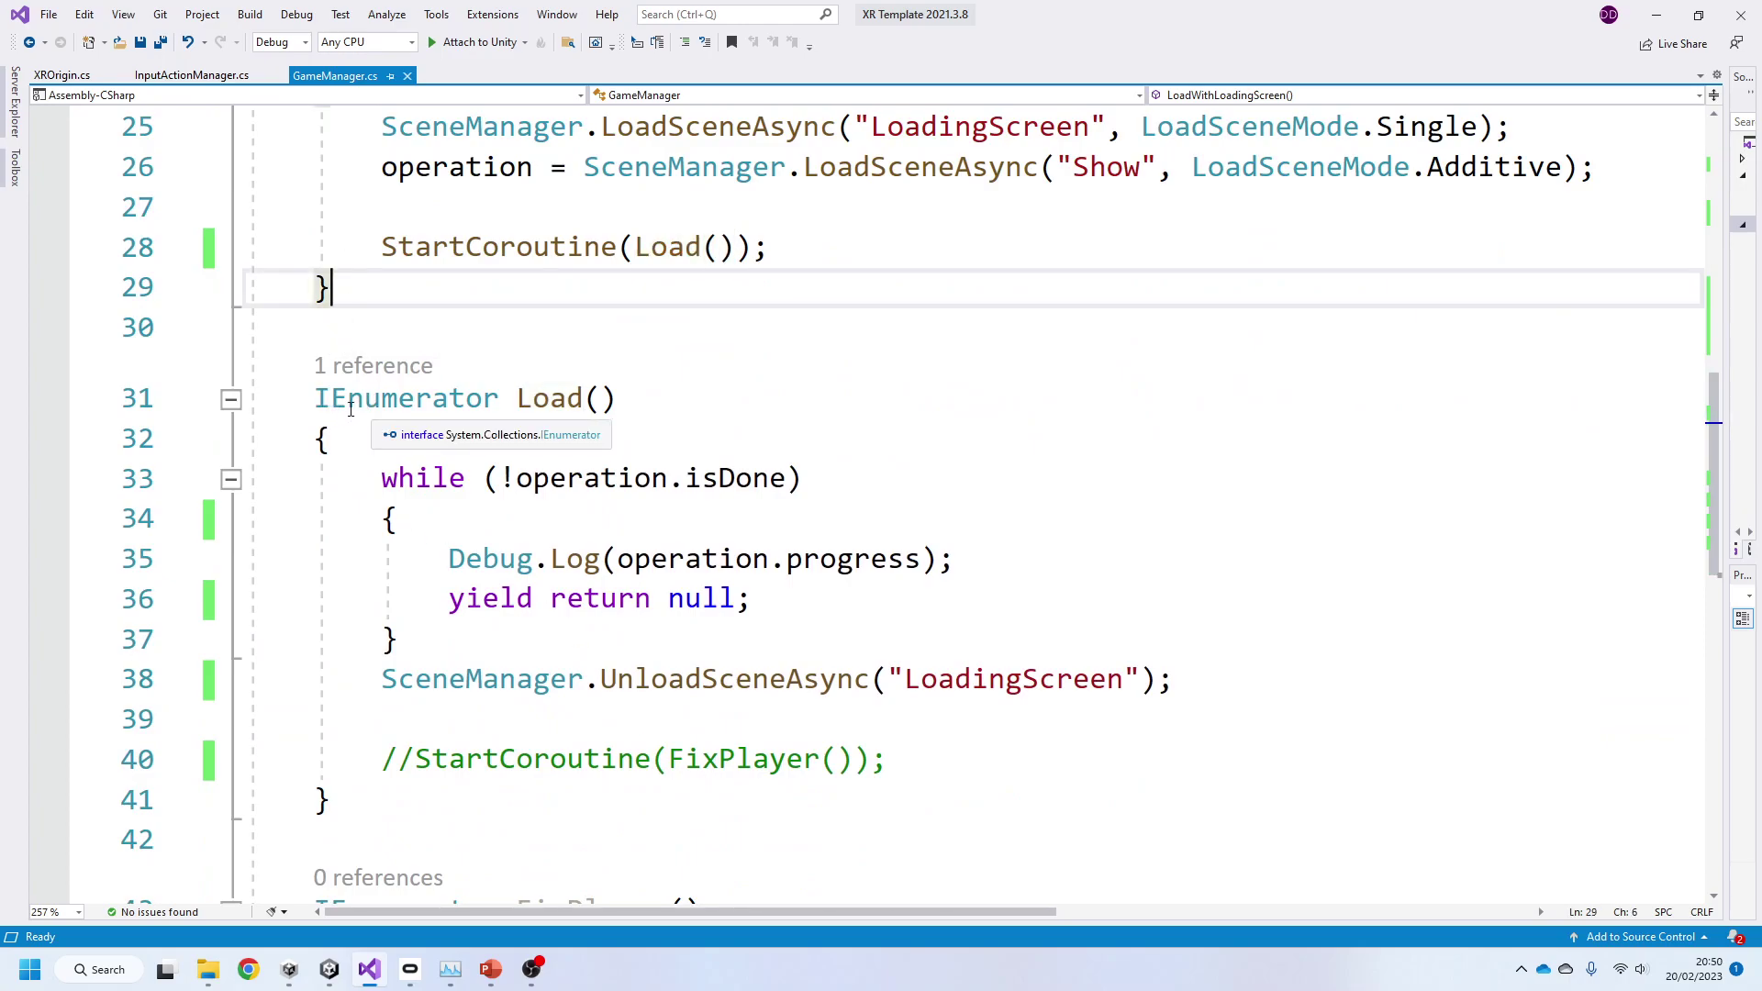
click(550, 399)
click(636, 248)
drag(637, 248, 735, 248)
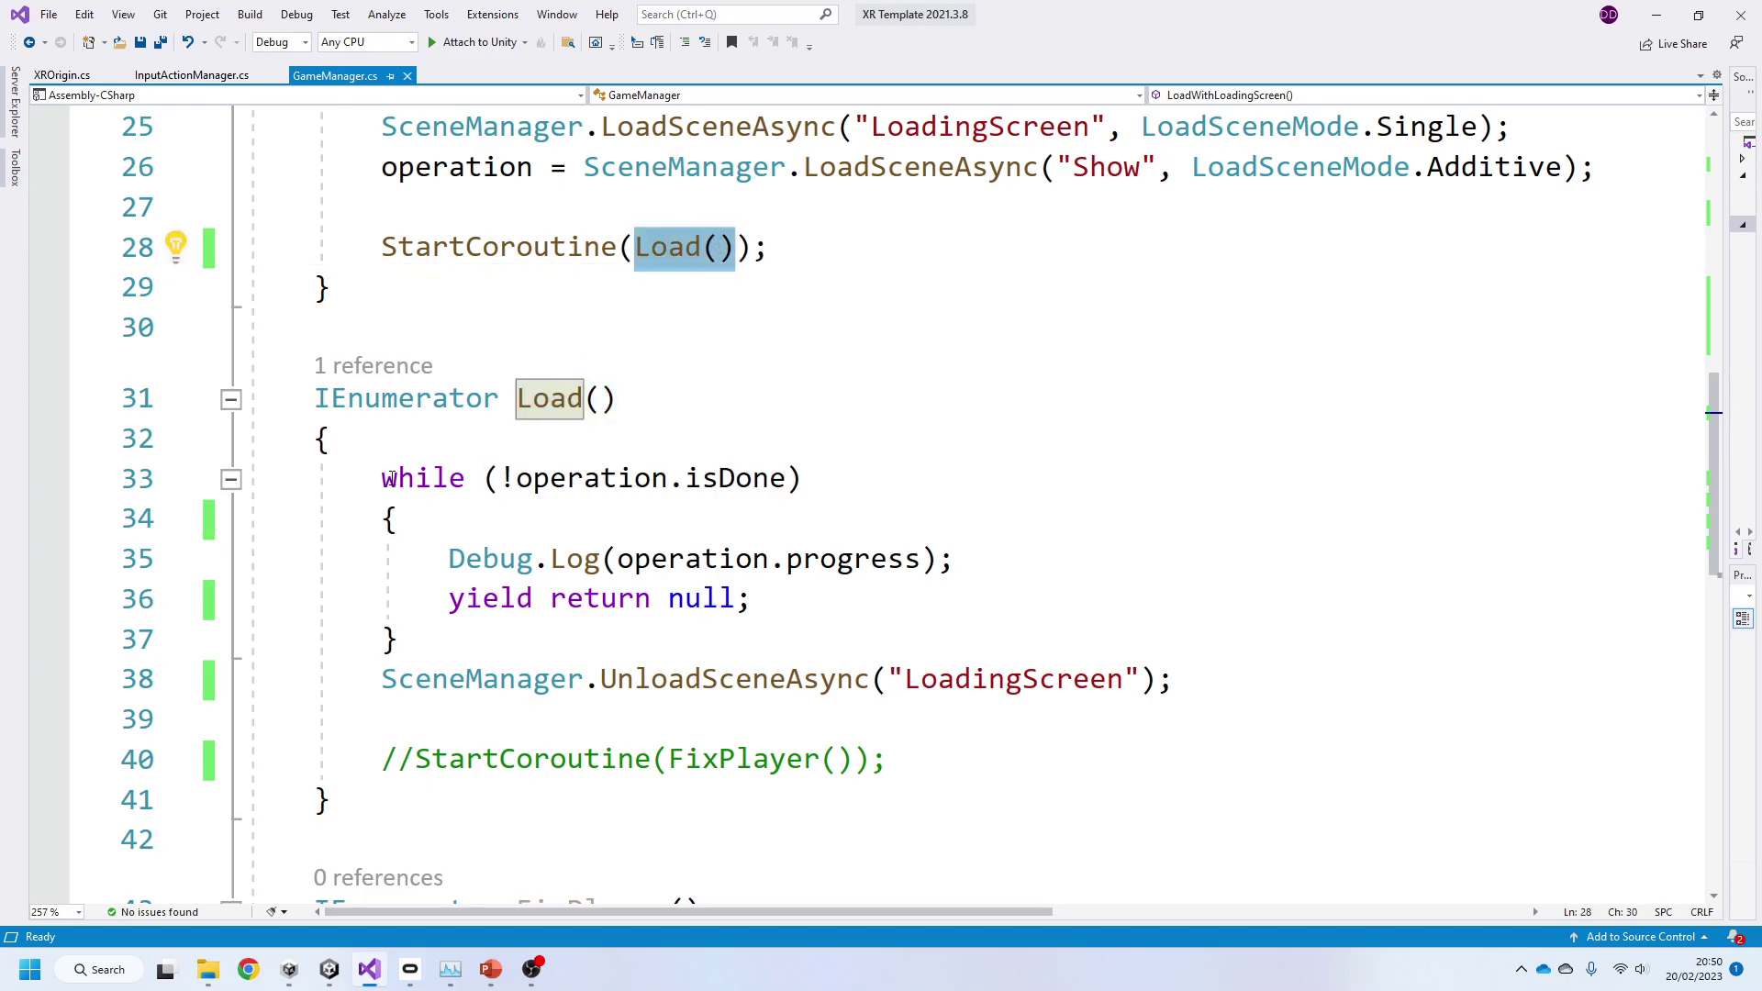
Step: Examine the Load coroutine's while loop on operation.isDone, its progress logging and yield, and the UnloadSceneAsync call for LoadingScreen
drag(518, 478, 788, 478)
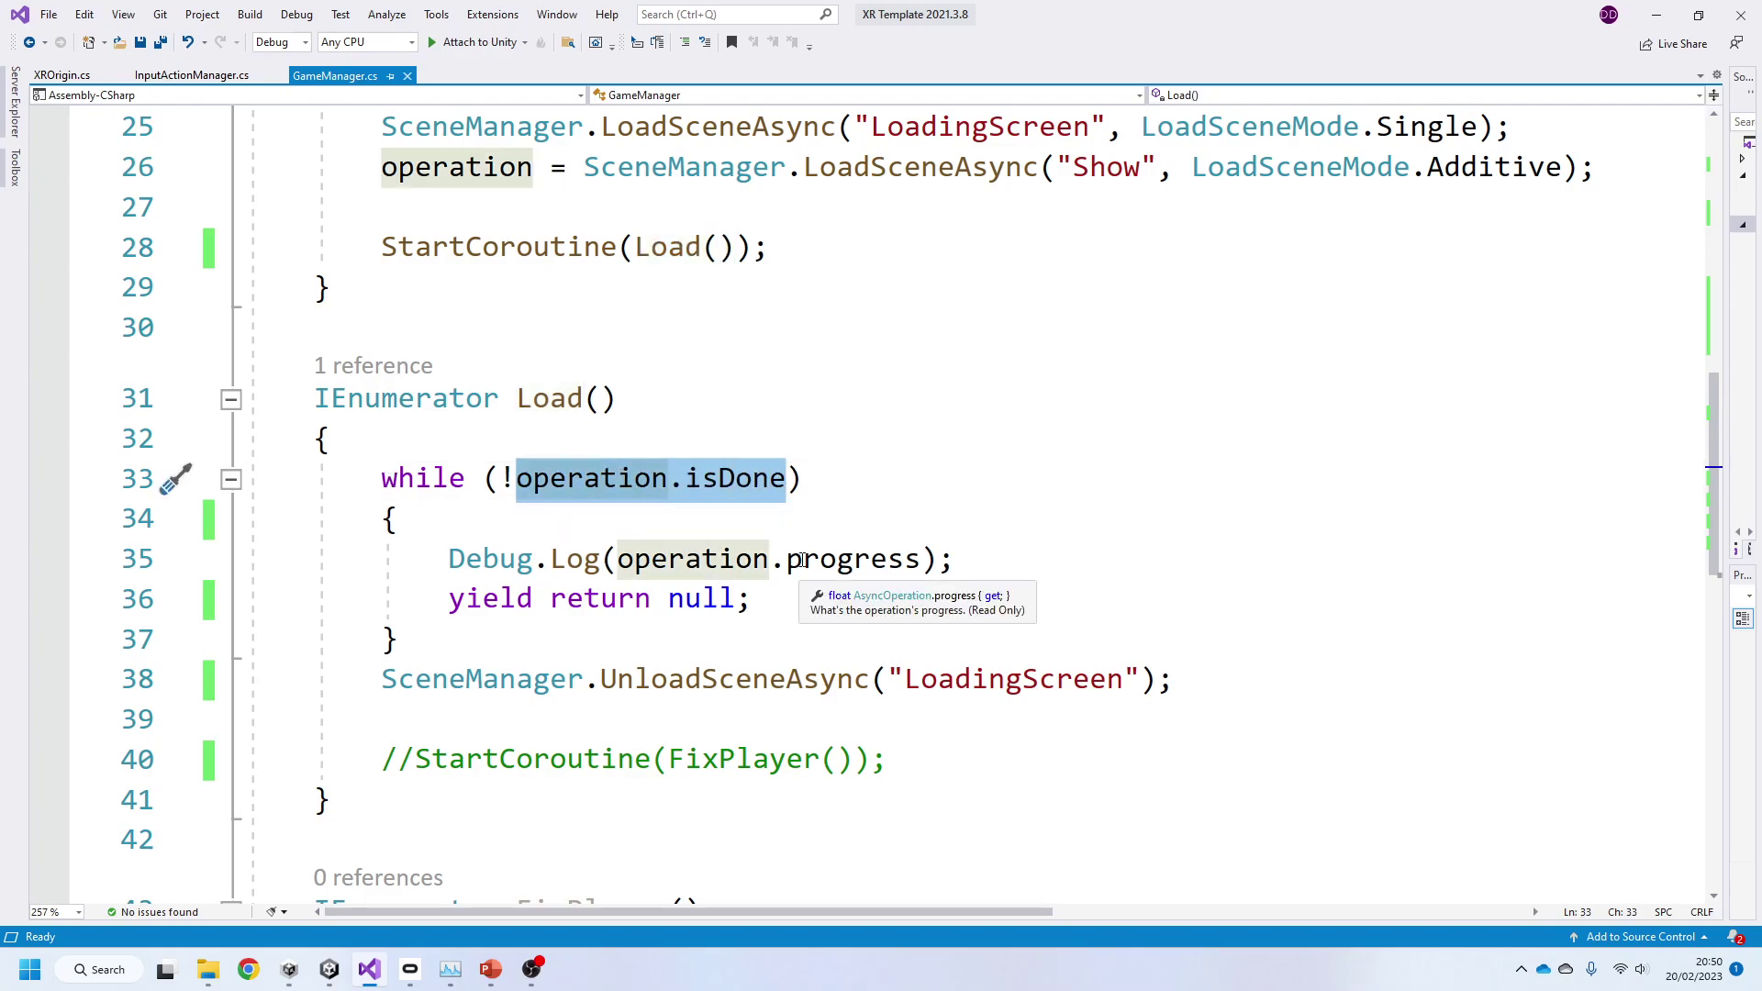
click(826, 476)
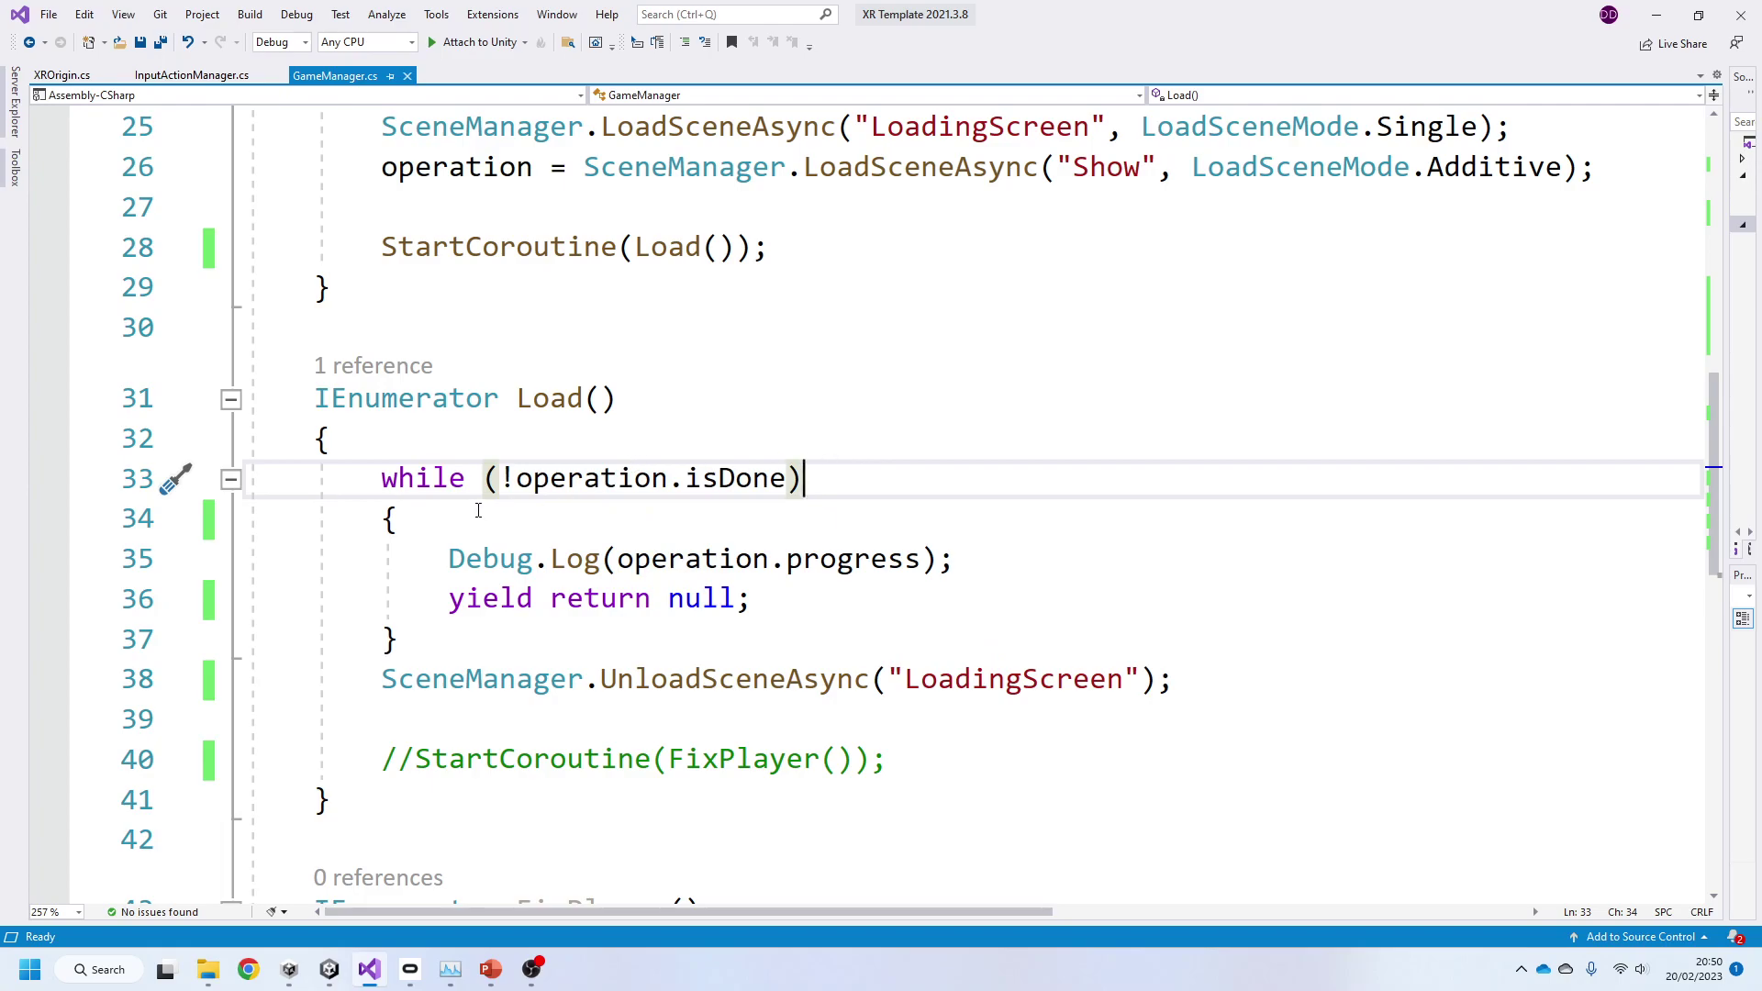
drag(449, 559, 958, 559)
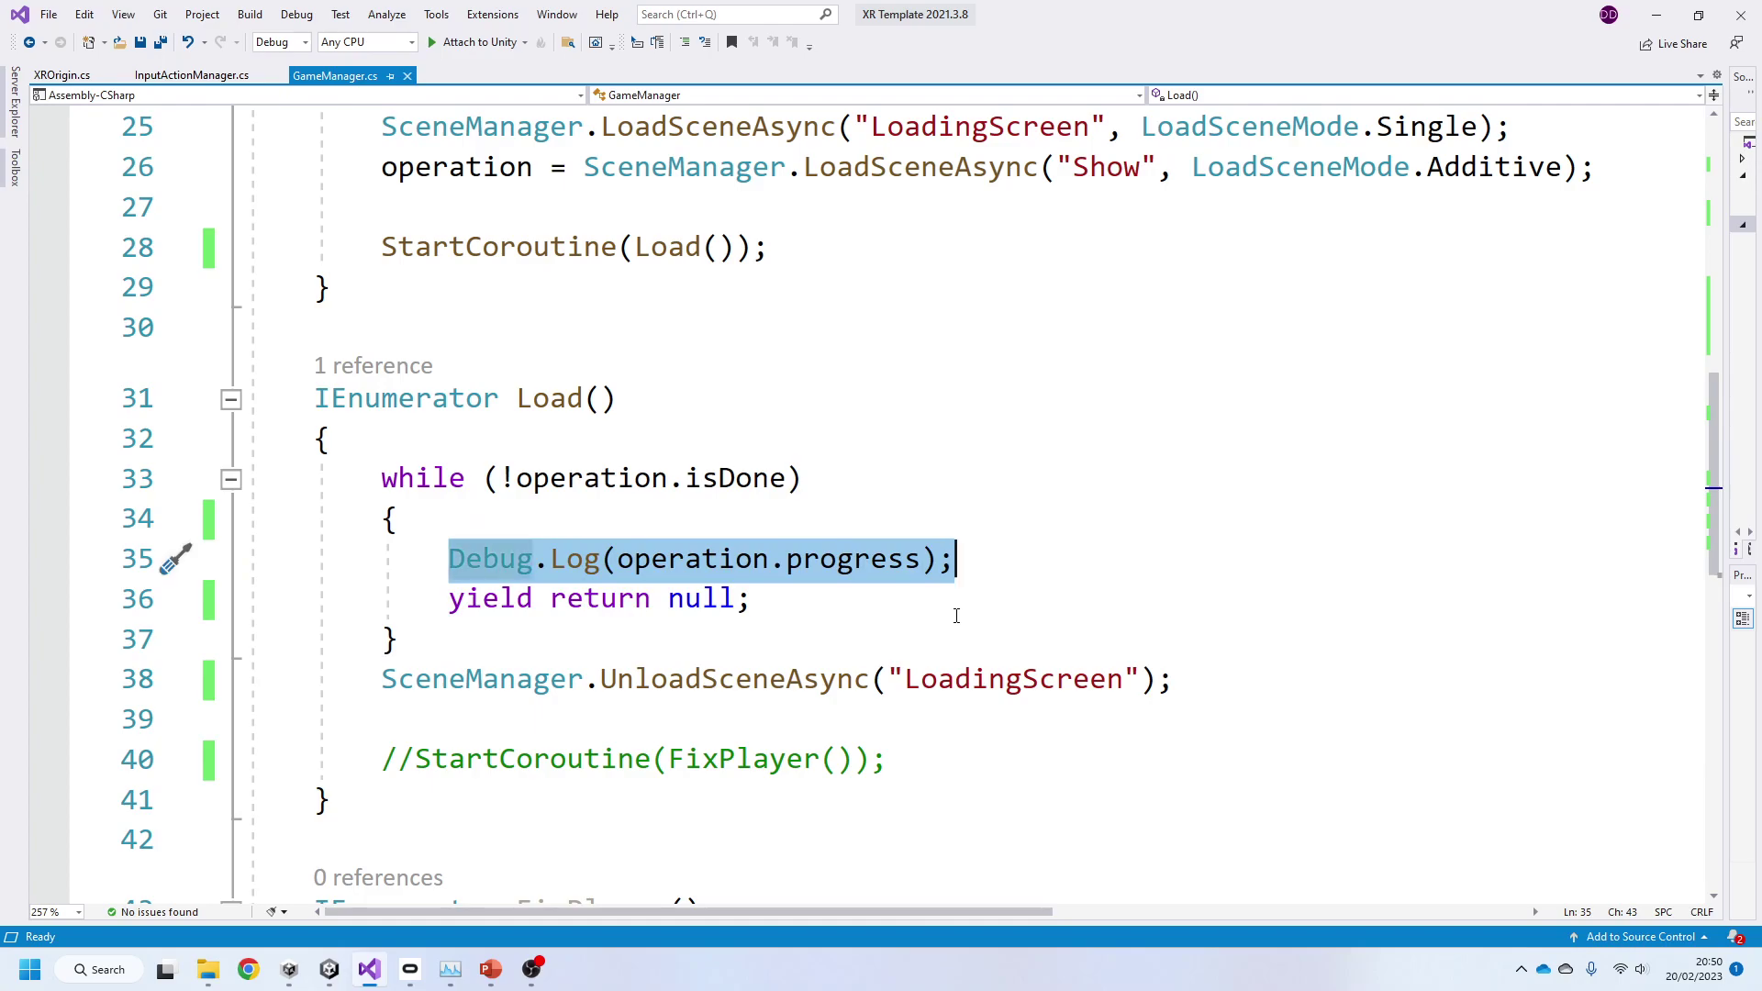
drag(447, 610, 788, 617)
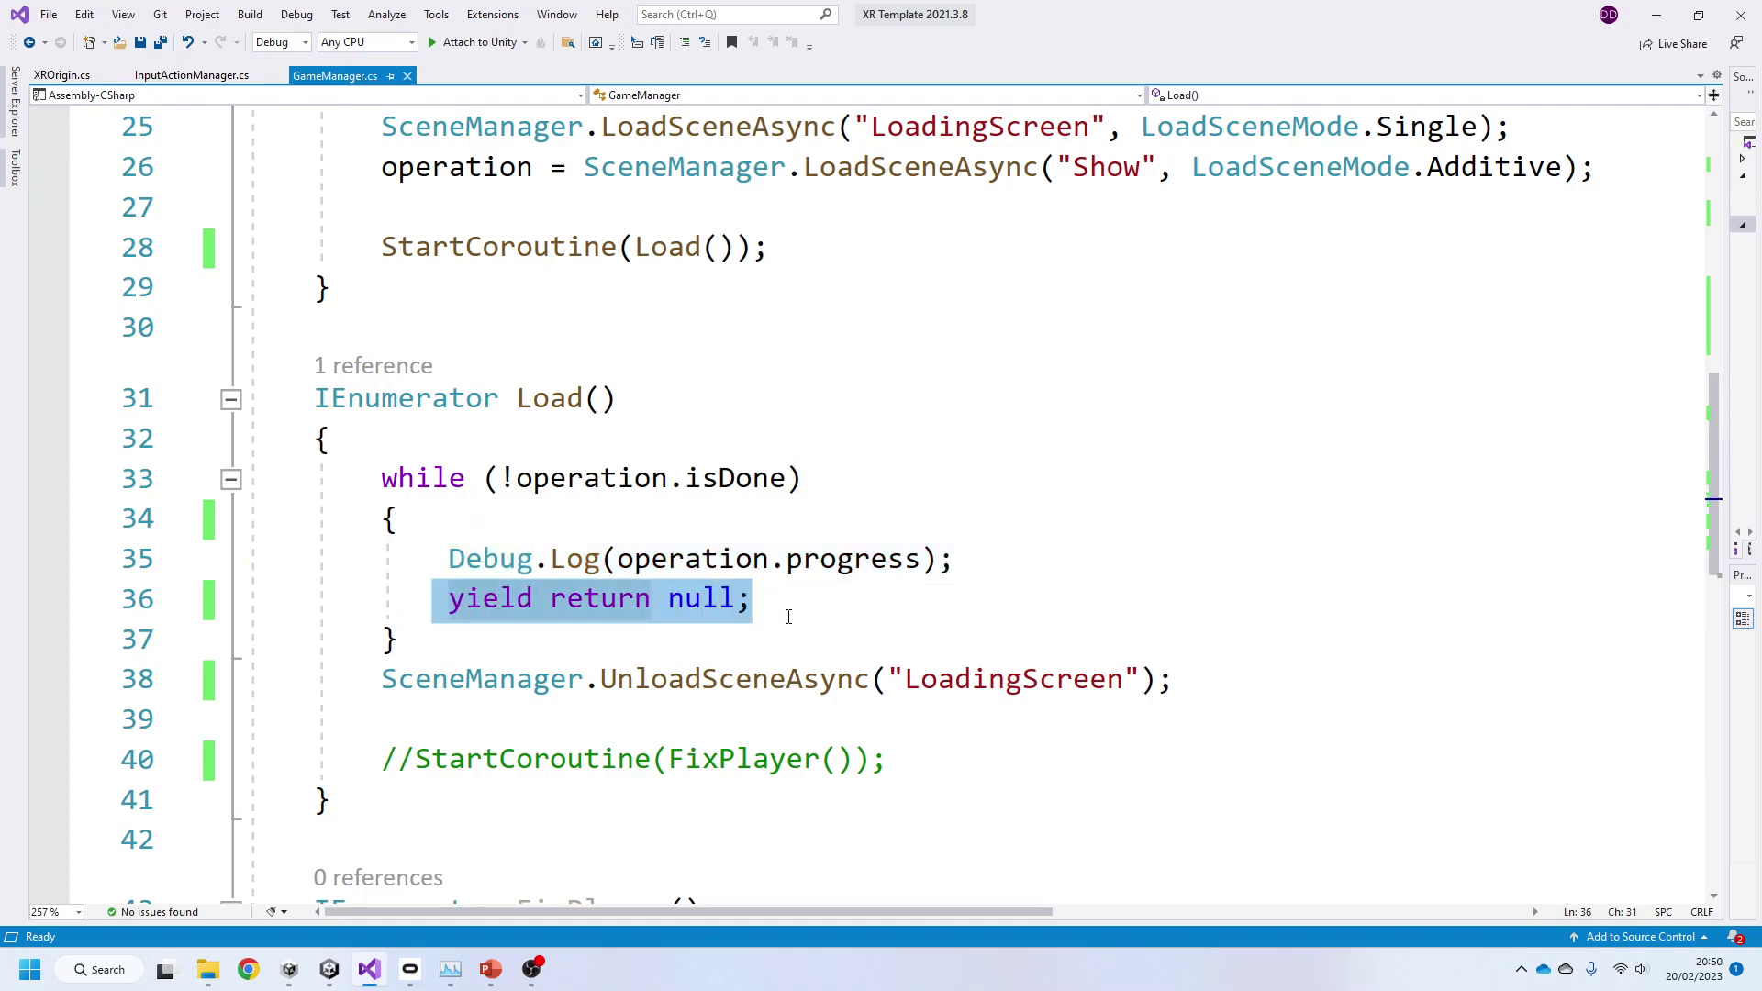
click(785, 596)
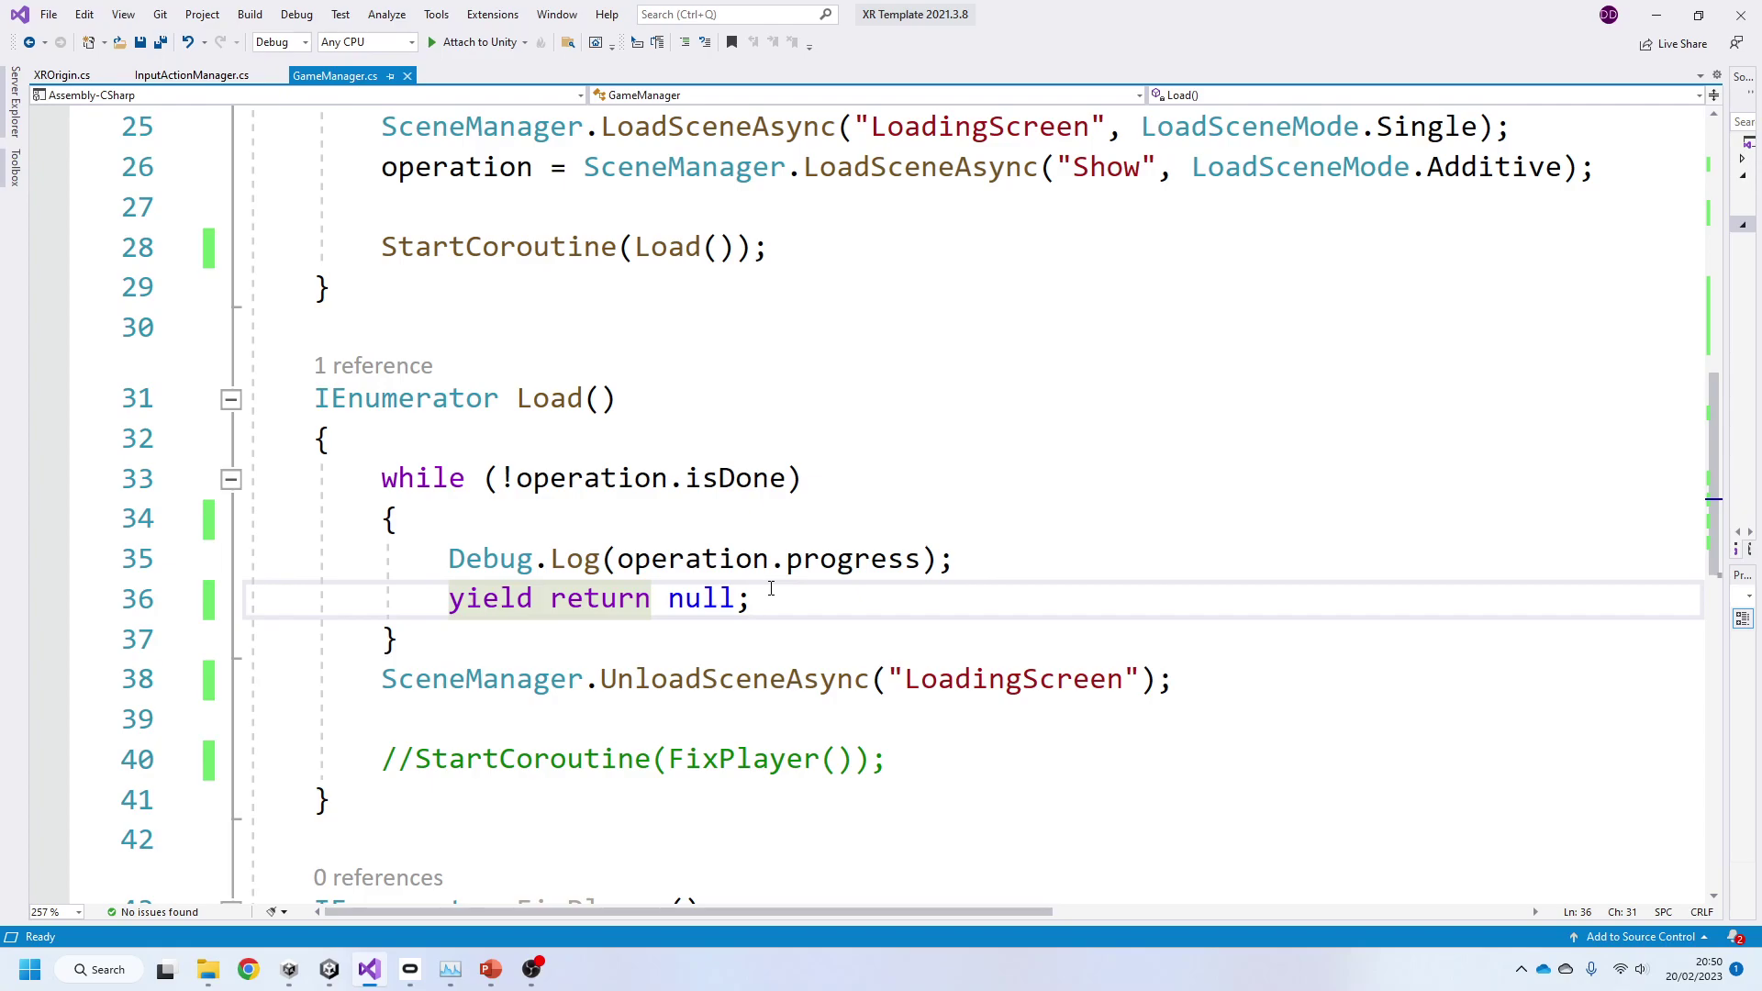
drag(367, 679, 1199, 679)
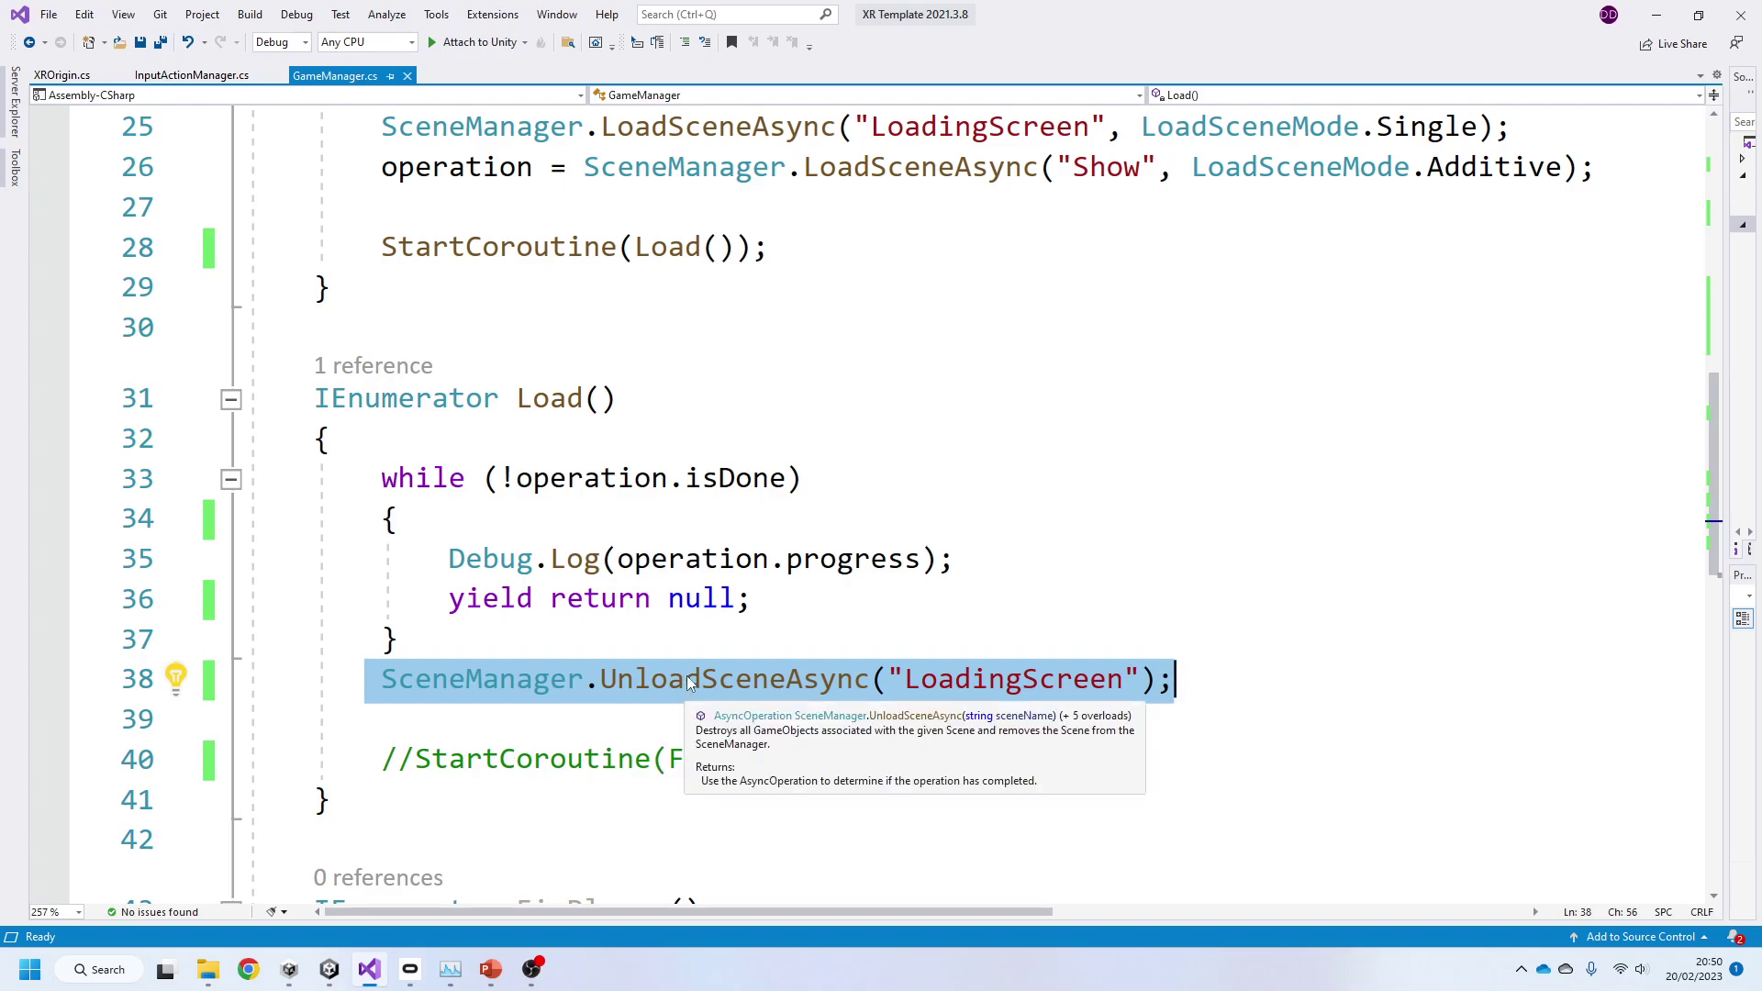
ctrl+scroll(741, 660, down, 3)
scroll(752, 656, up, 3)
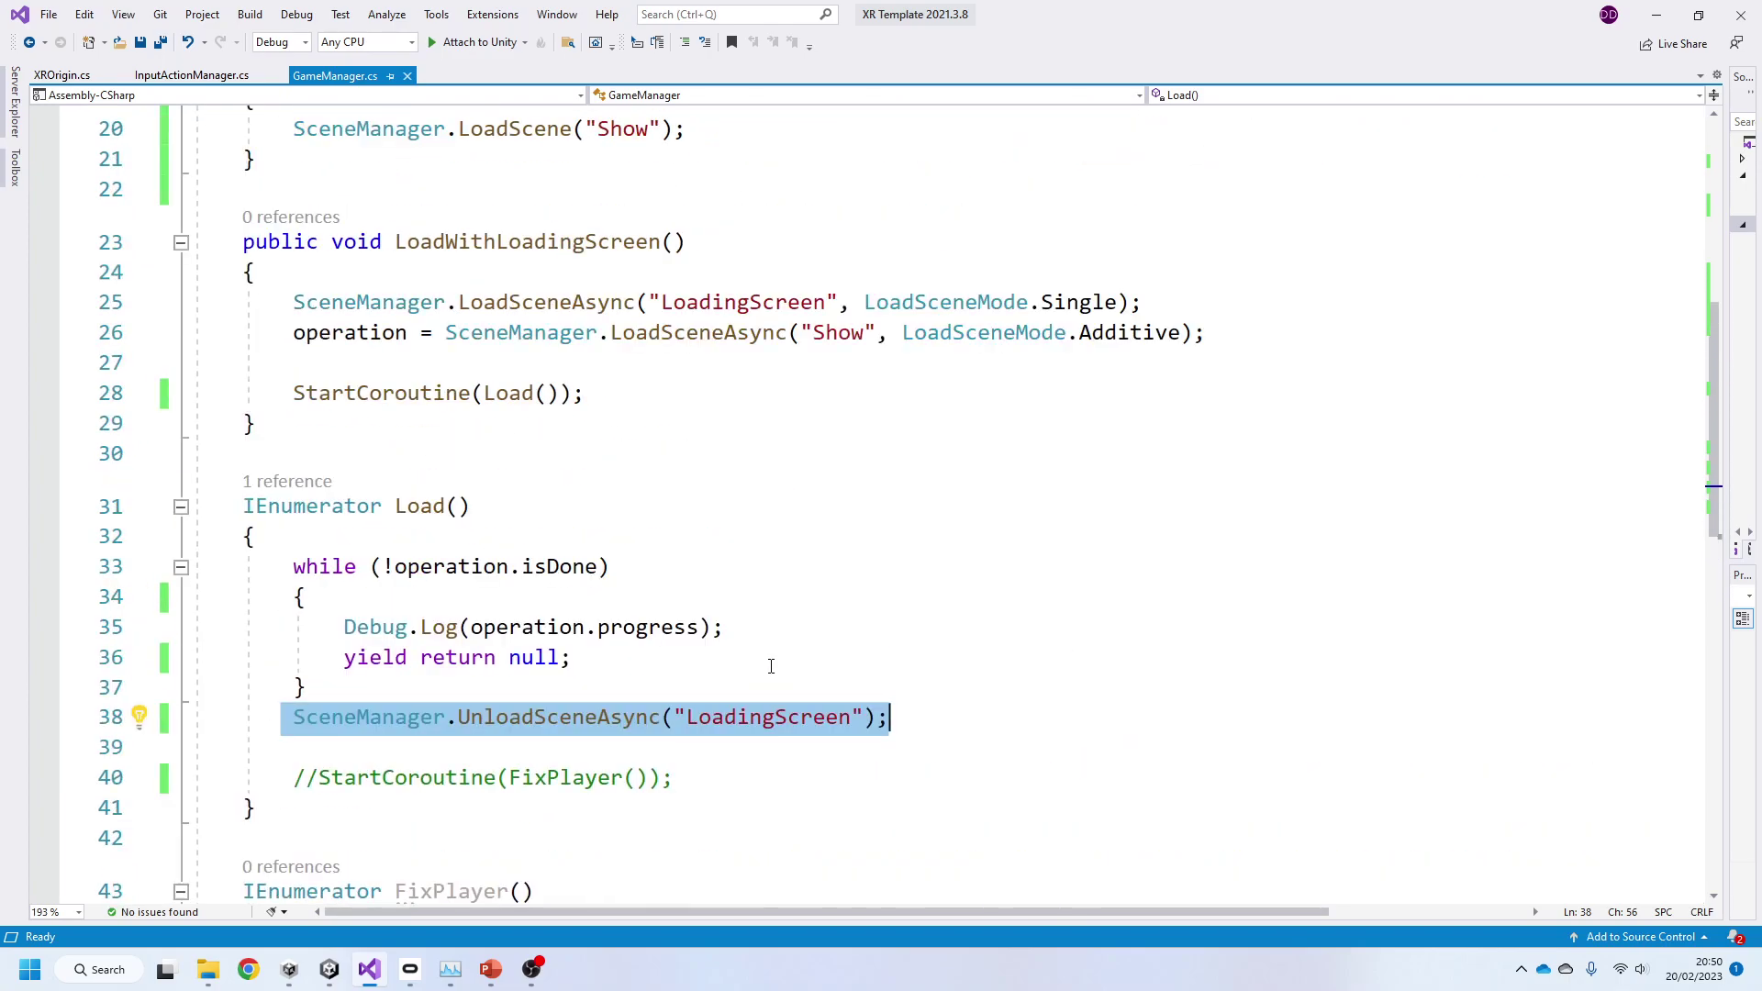
Step: Review the LoadMainGame, LoadWithLoadingScreen and Load methods in GameManager.cs, and return to Unity
scroll(768, 650, down, 1)
ctrl+scroll(767, 647, down, 2)
scroll(789, 648, up, 3)
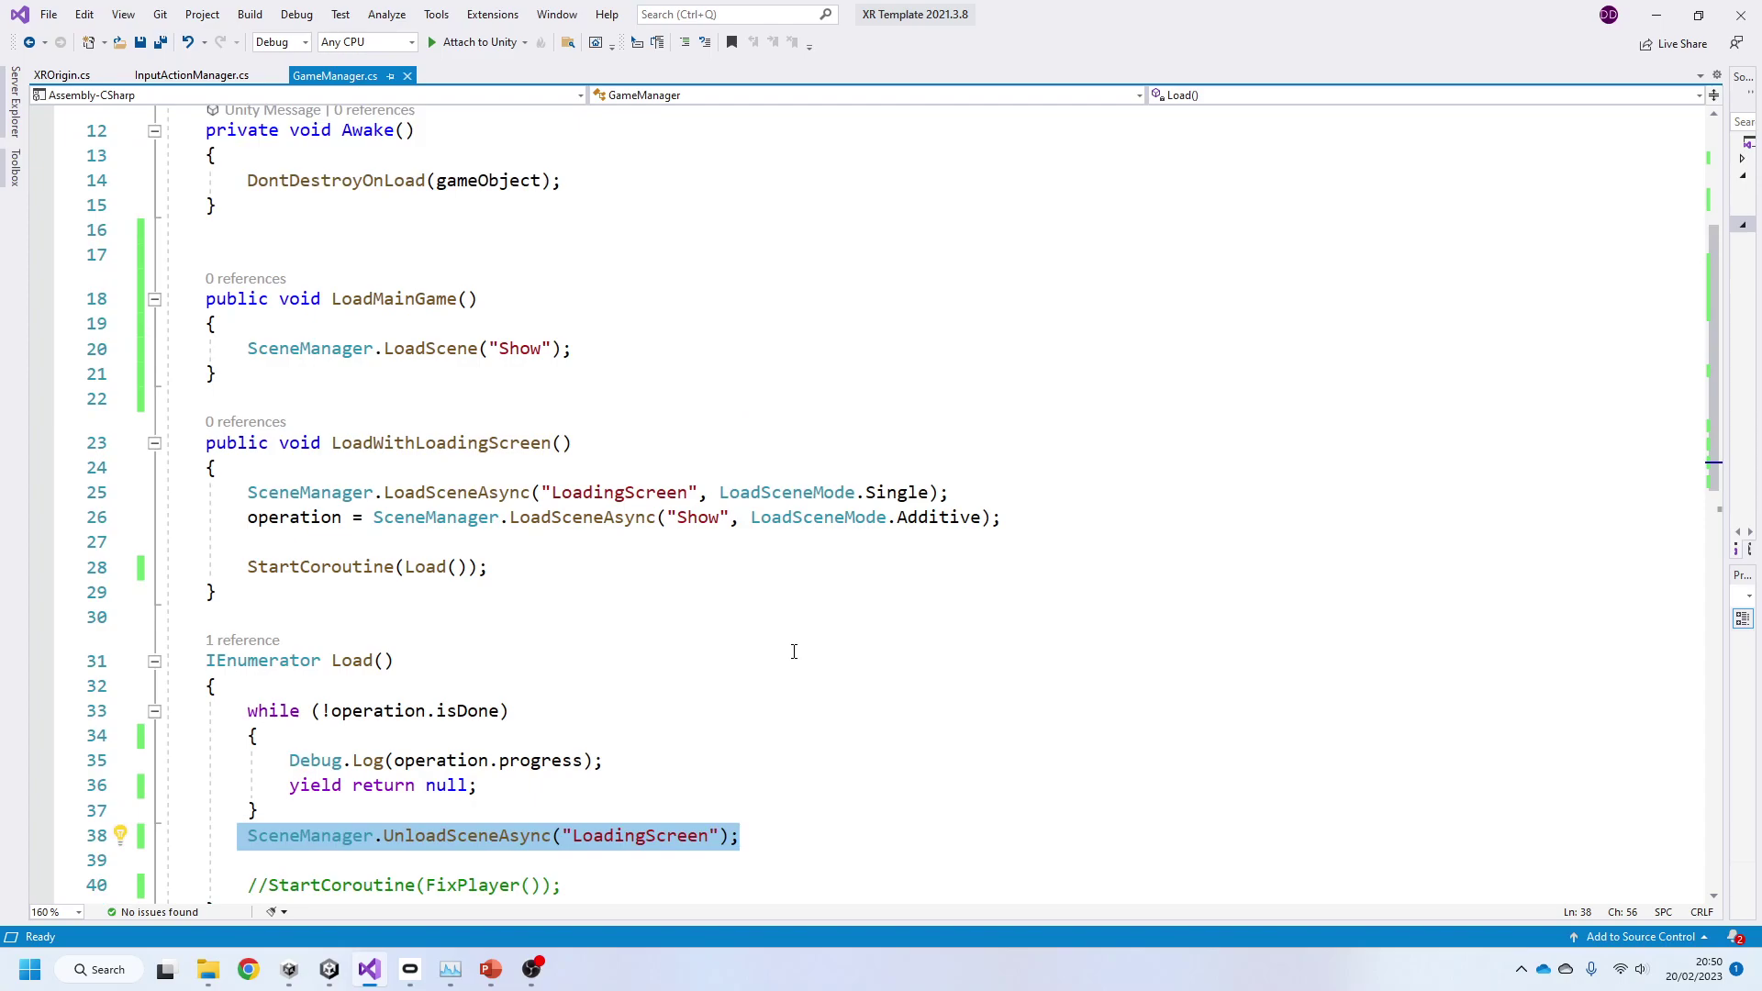
scroll(793, 651, down, 1)
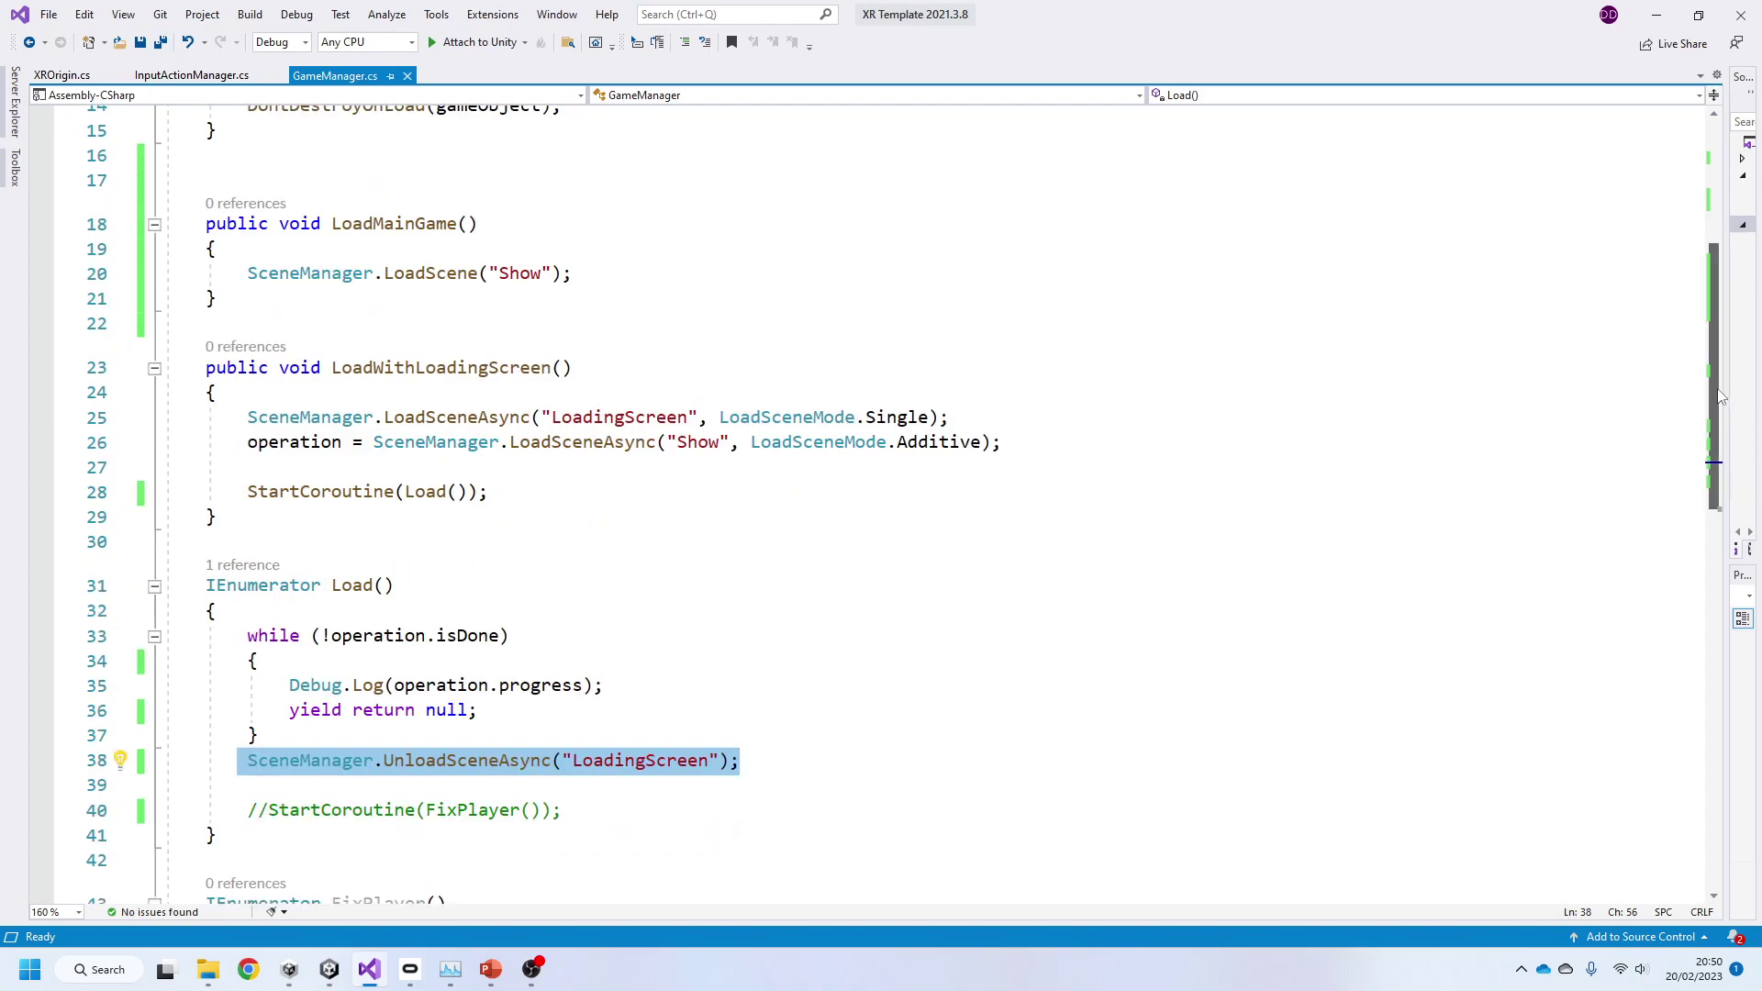
scroll(1720, 389, up, 1)
ctrl+scroll(776, 655, down, 1)
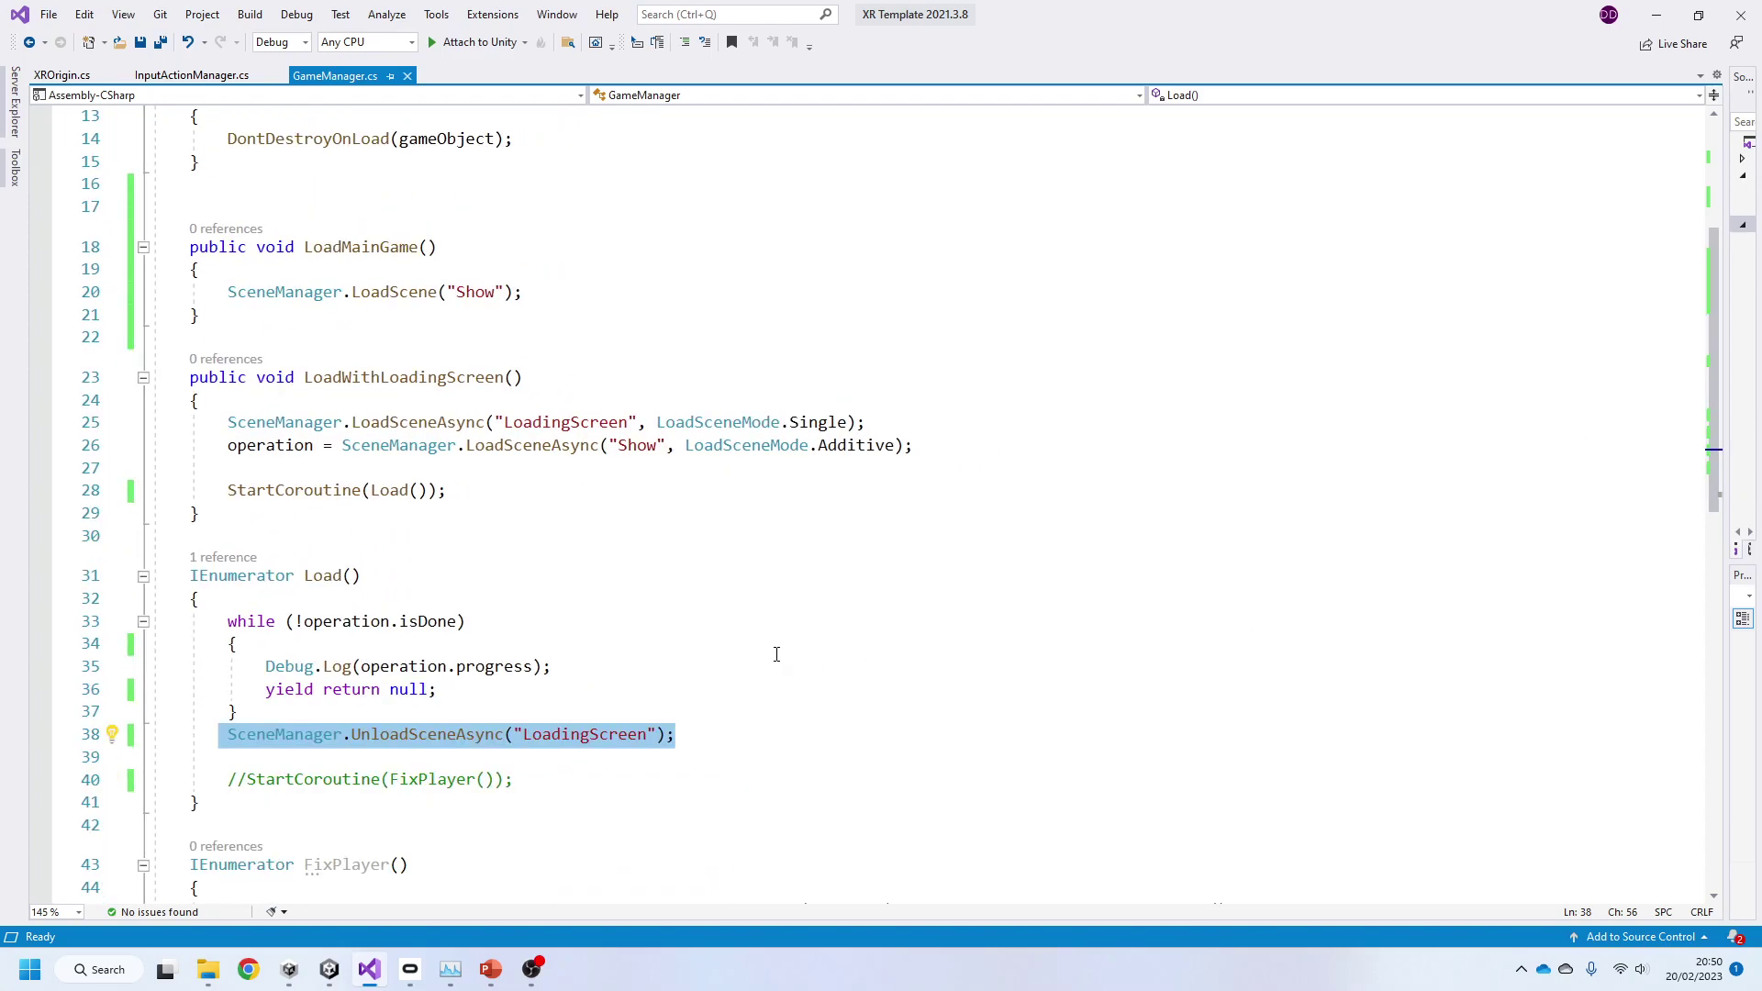
scroll(1719, 363, up, 1)
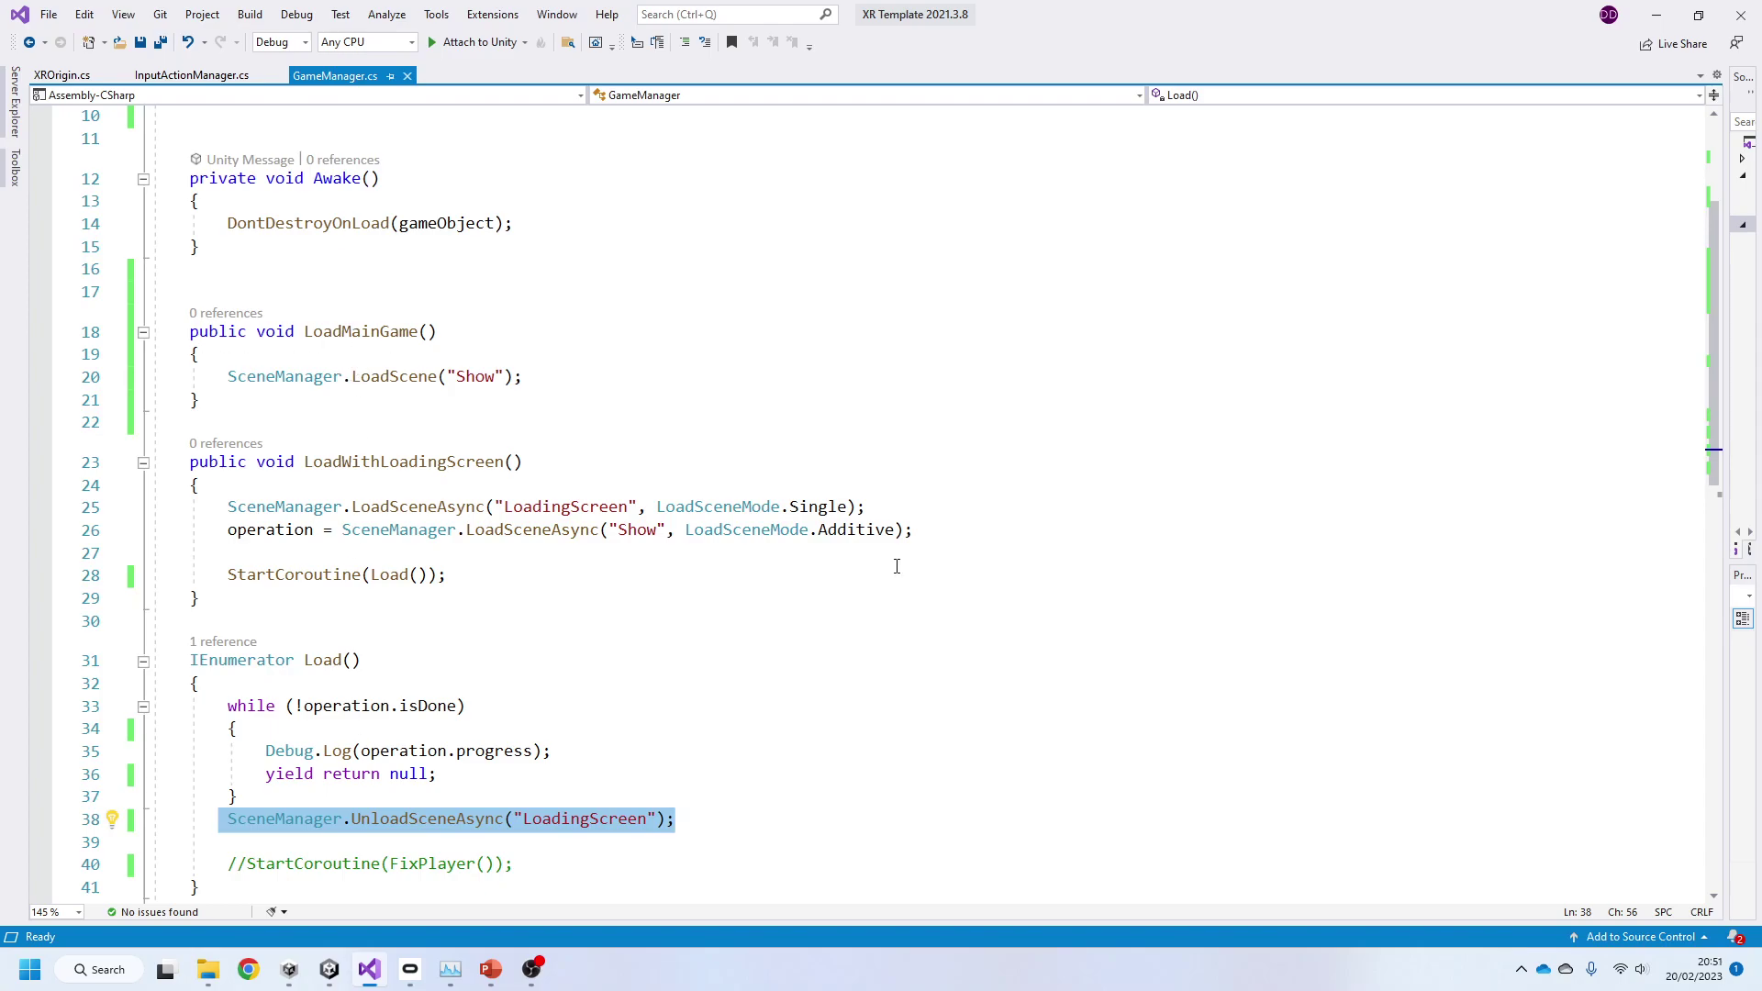
click(1659, 14)
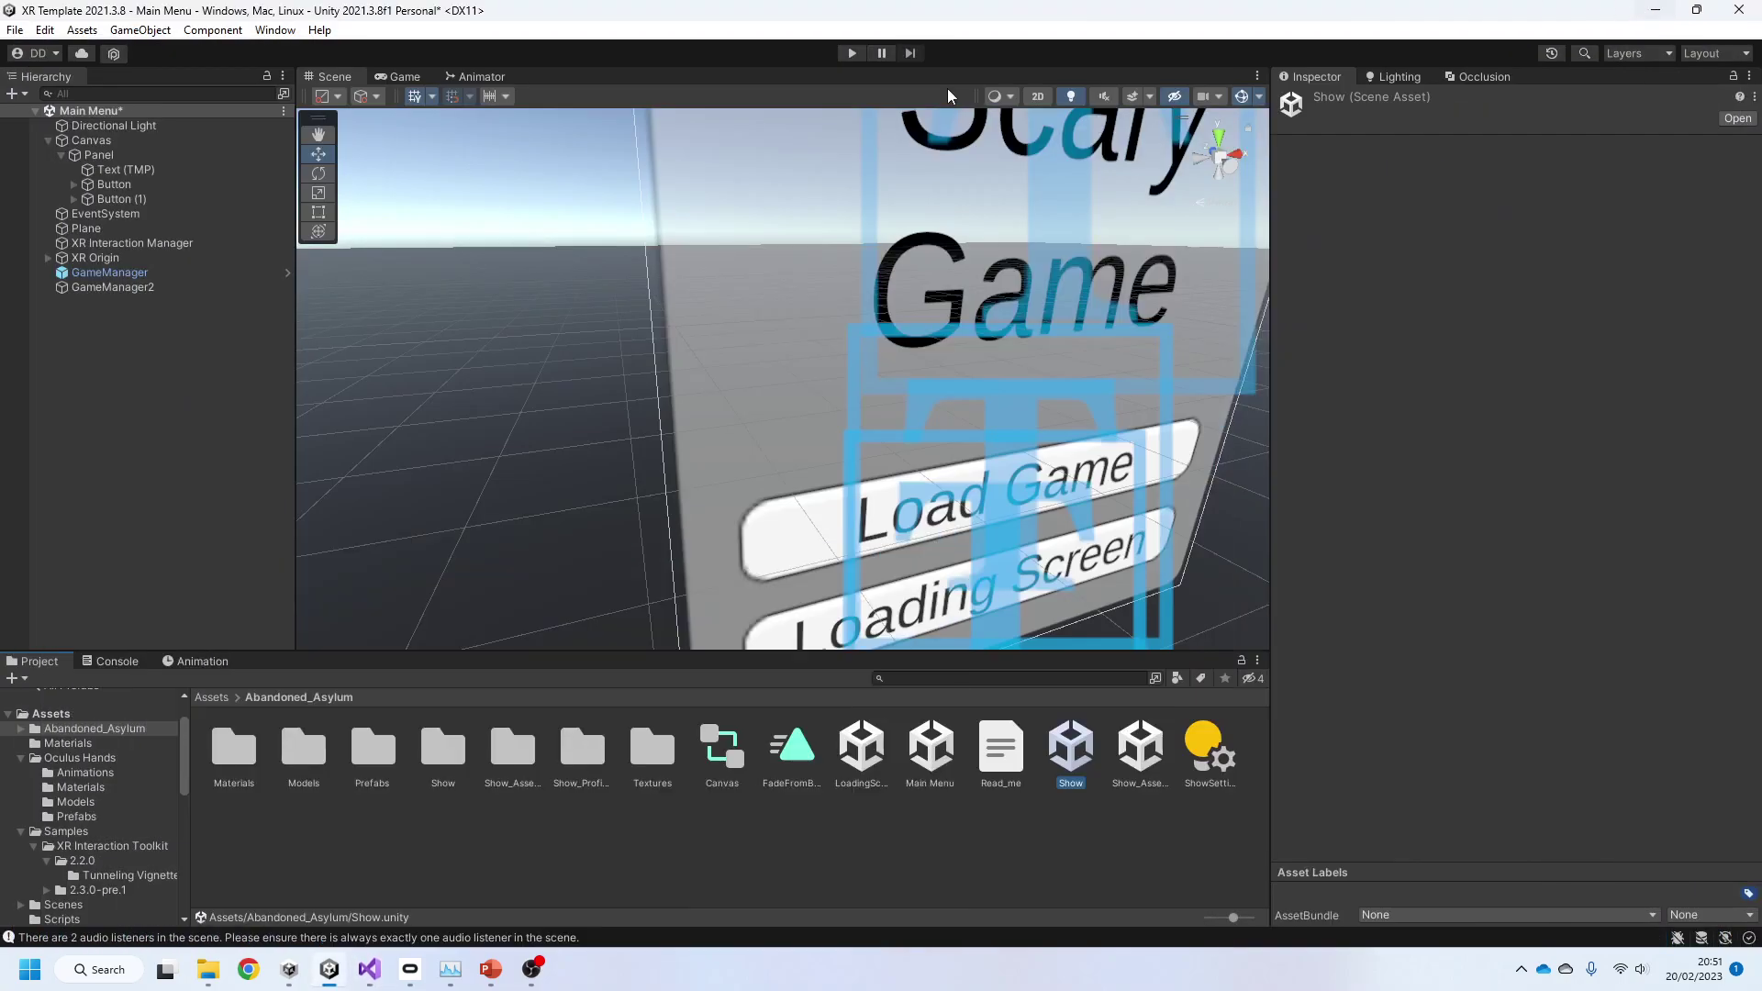
Step: Attach the GameManager script from the Scripts folder to the GameManager2 object
click(156, 292)
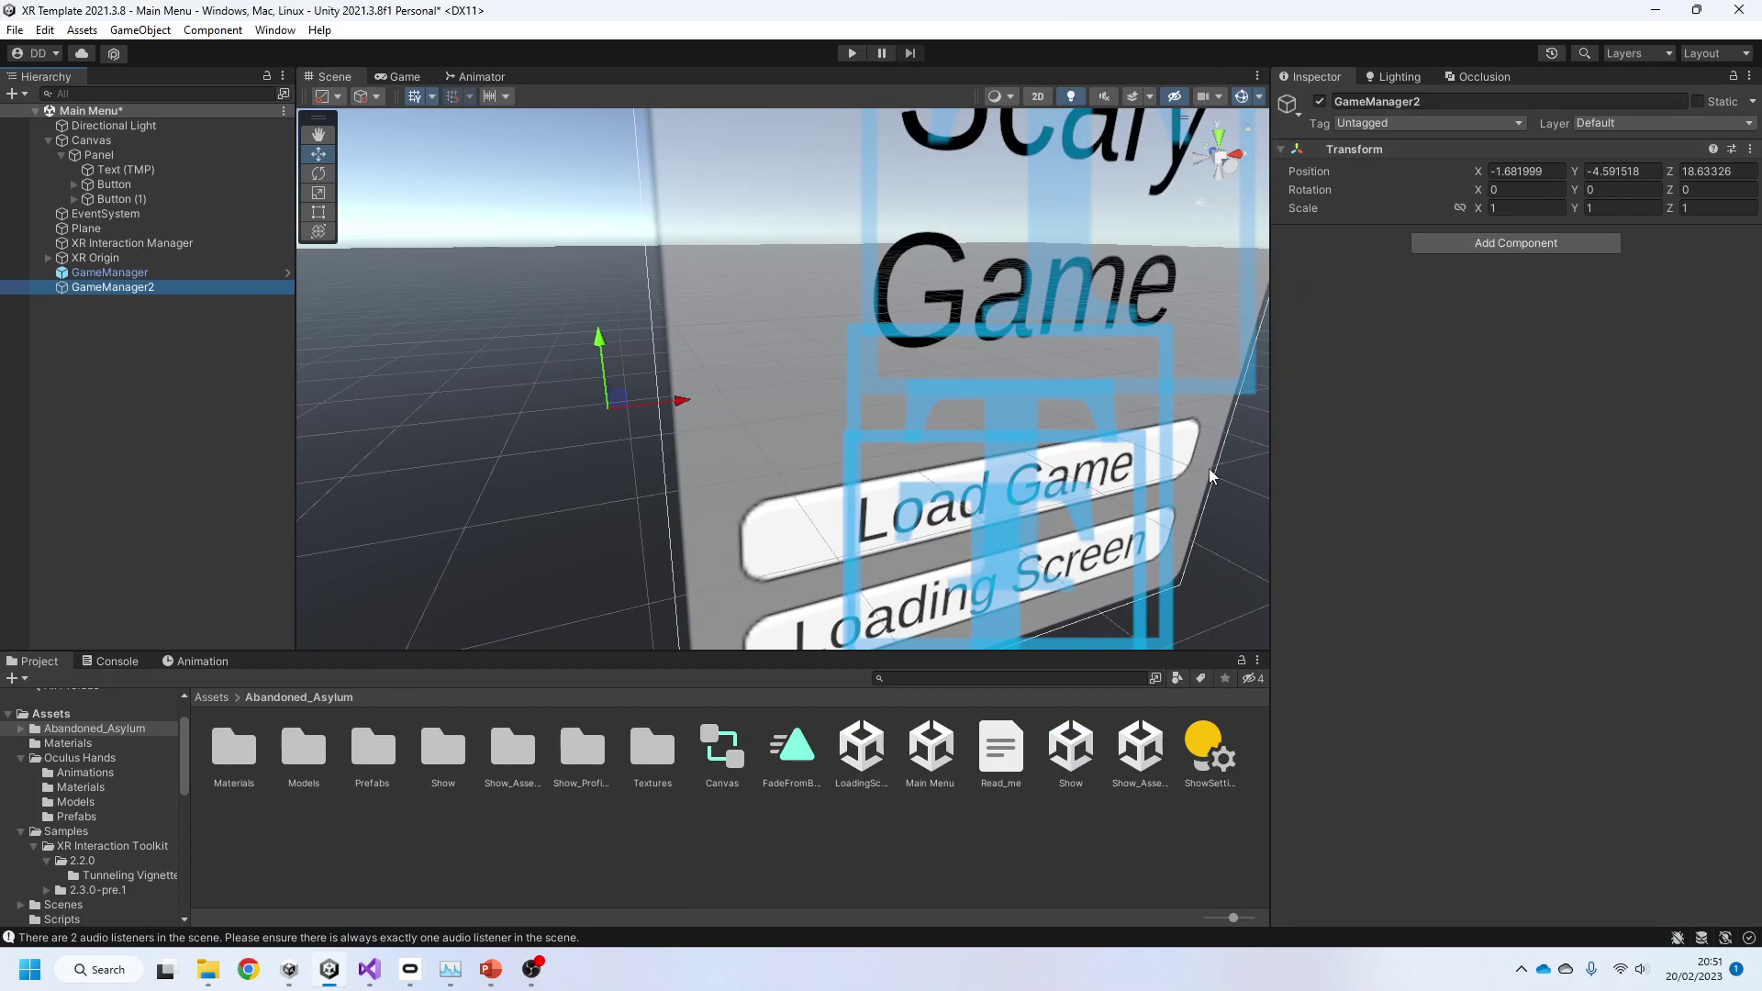
click(201, 698)
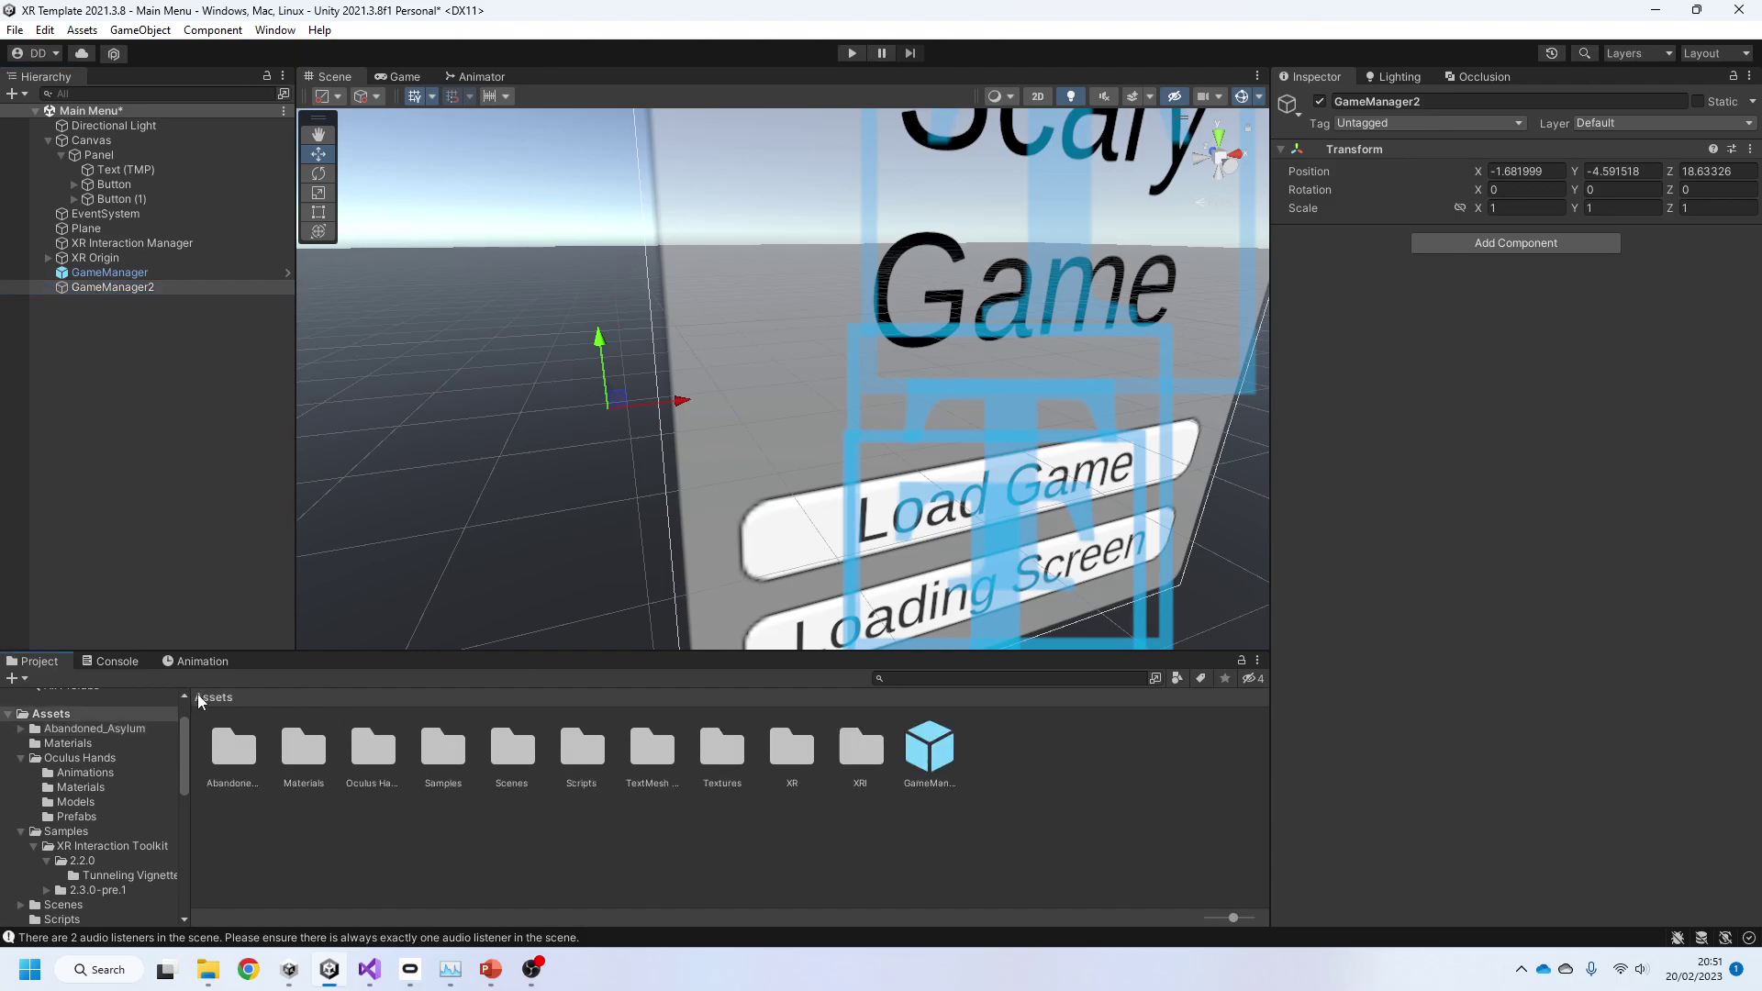
double_click(592, 764)
click(179, 287)
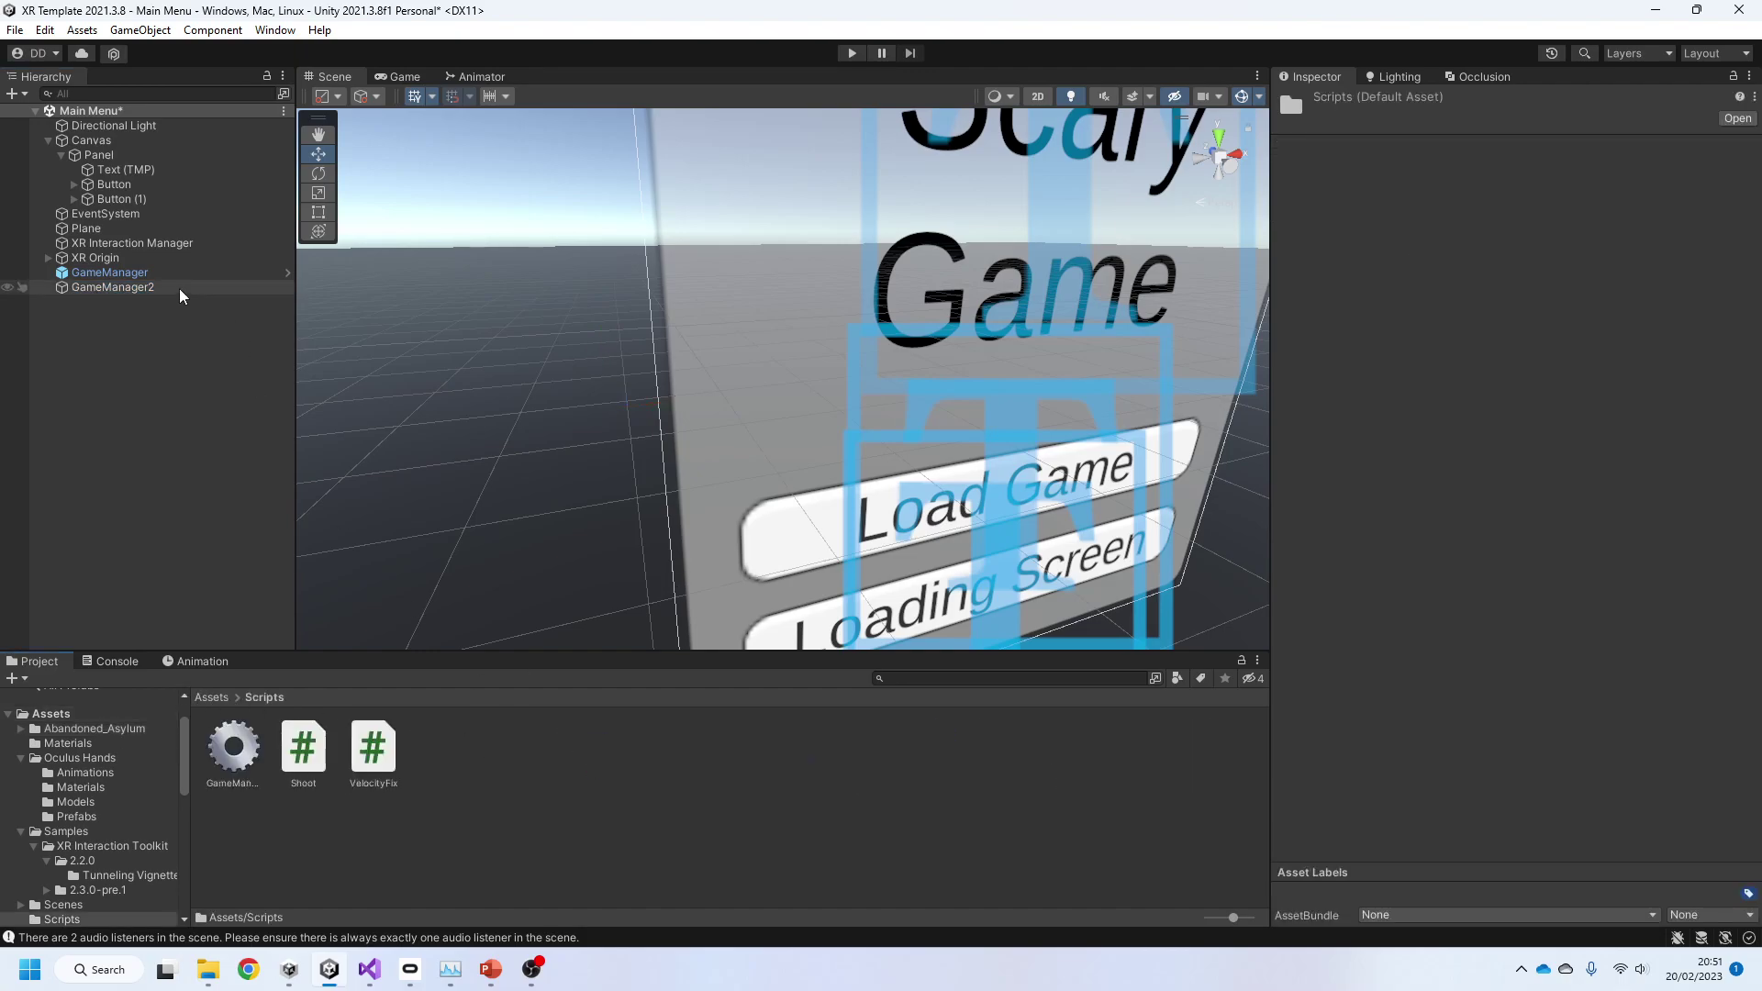
drag(237, 753, 1490, 401)
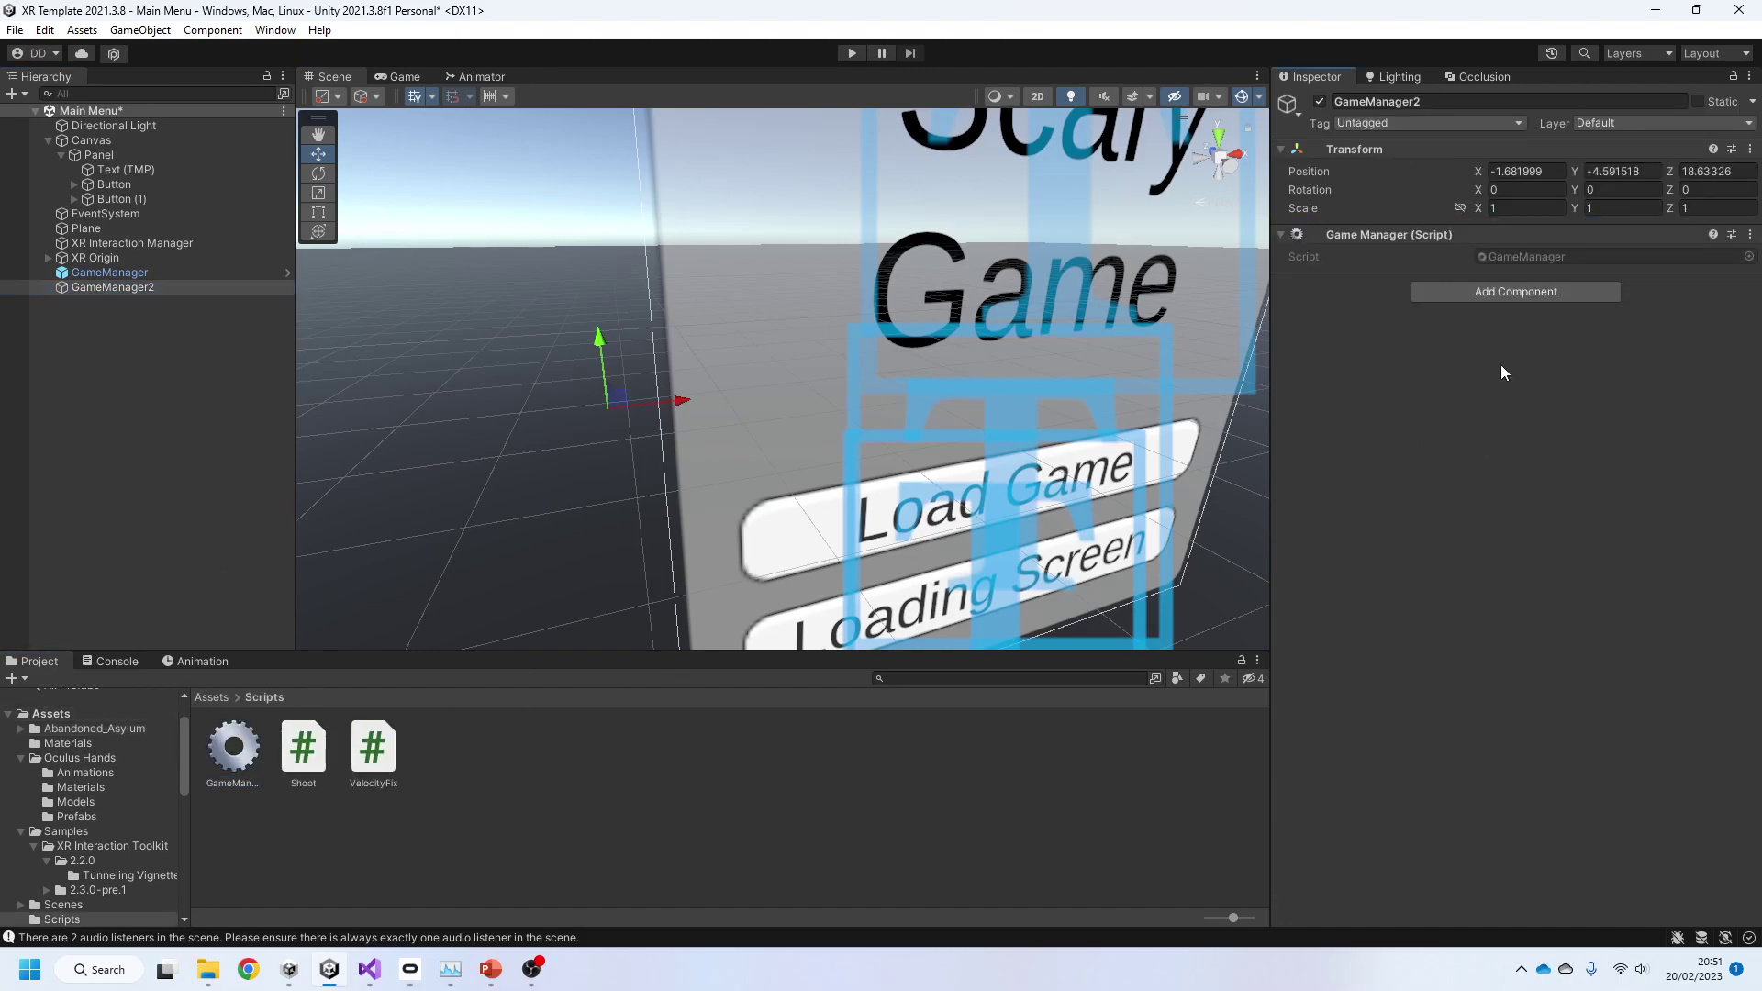
Step: Add a second Game Manager component to GameManager2 by searching the components for "game"
click(1484, 290)
text(g)
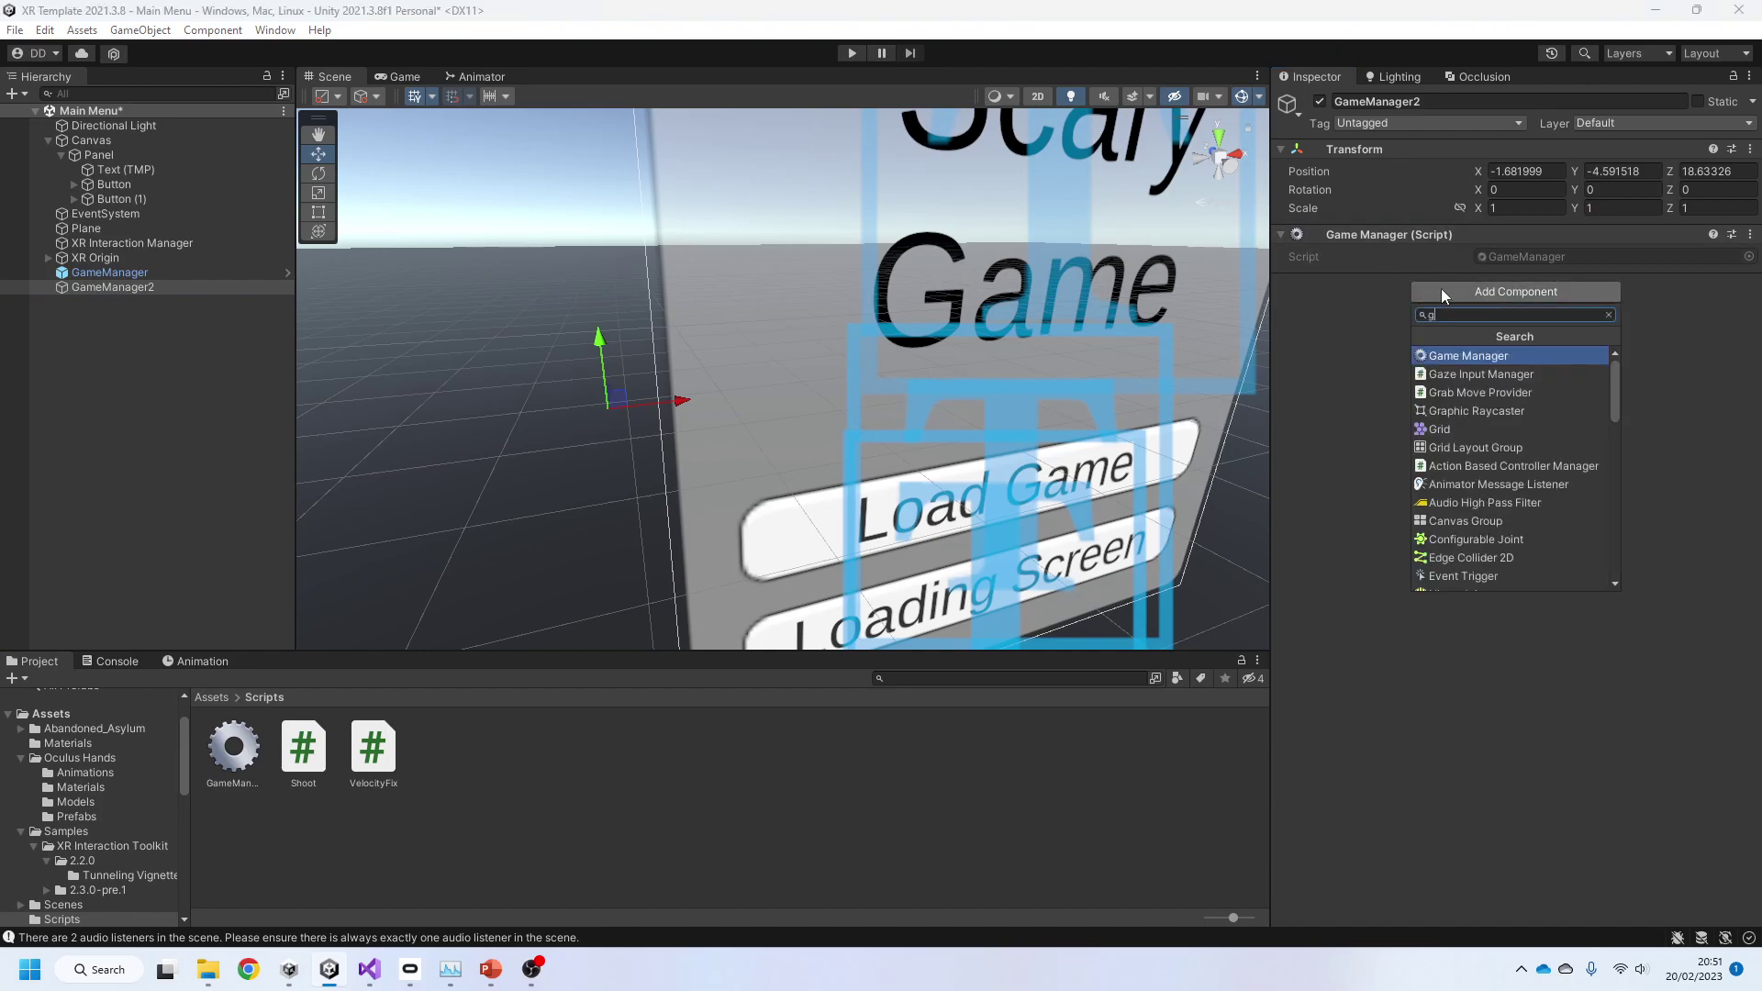
text(ame)
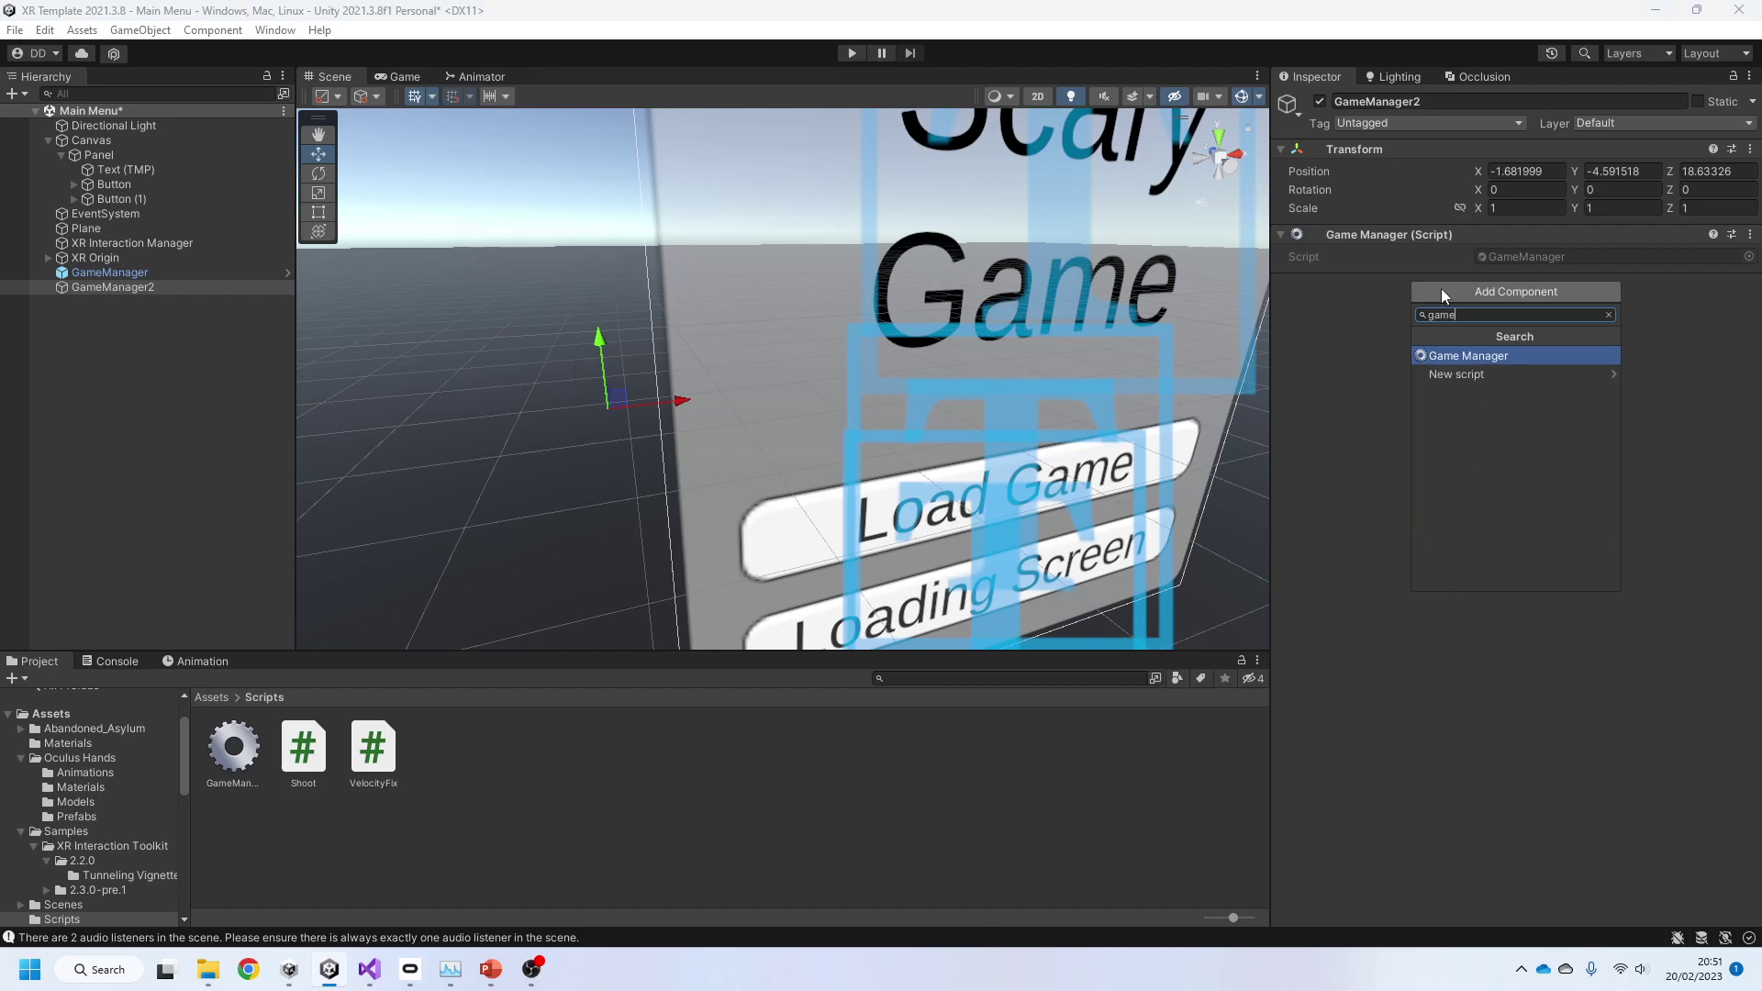
key(Return)
Step: Remove both Game Manager components from GameManager2 and delete the object from the Main Menu scene
right_click(1418, 291)
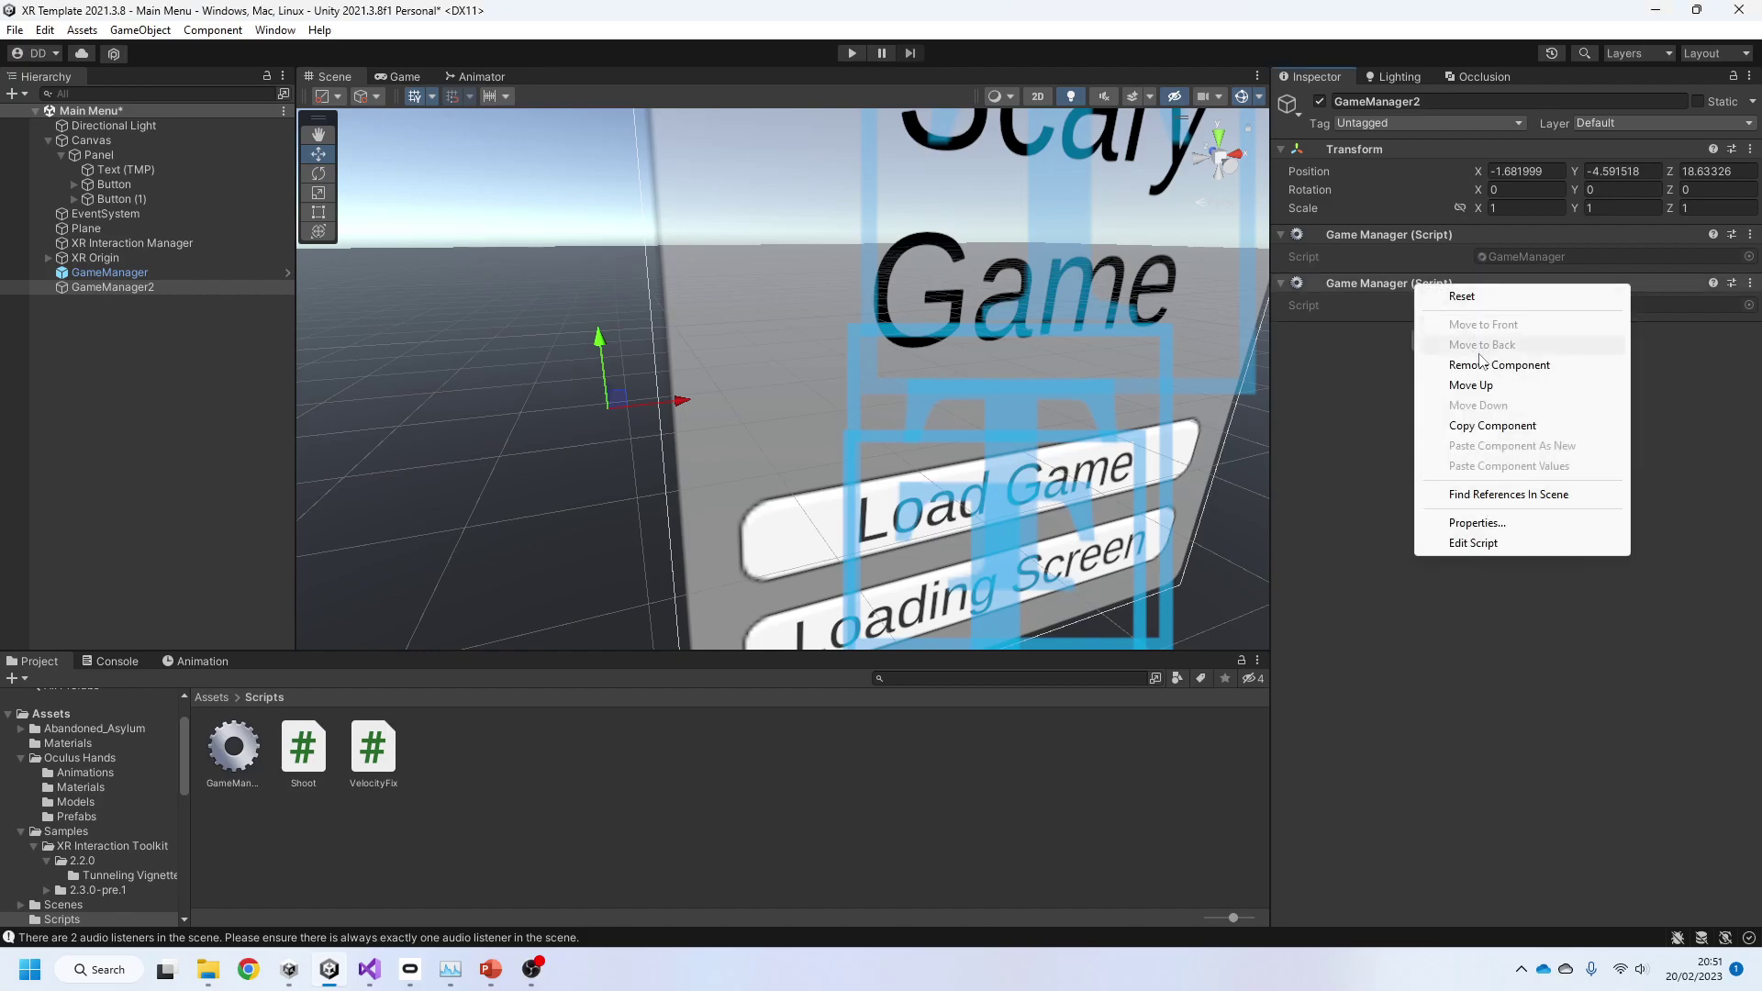
click(1496, 366)
right_click(1421, 236)
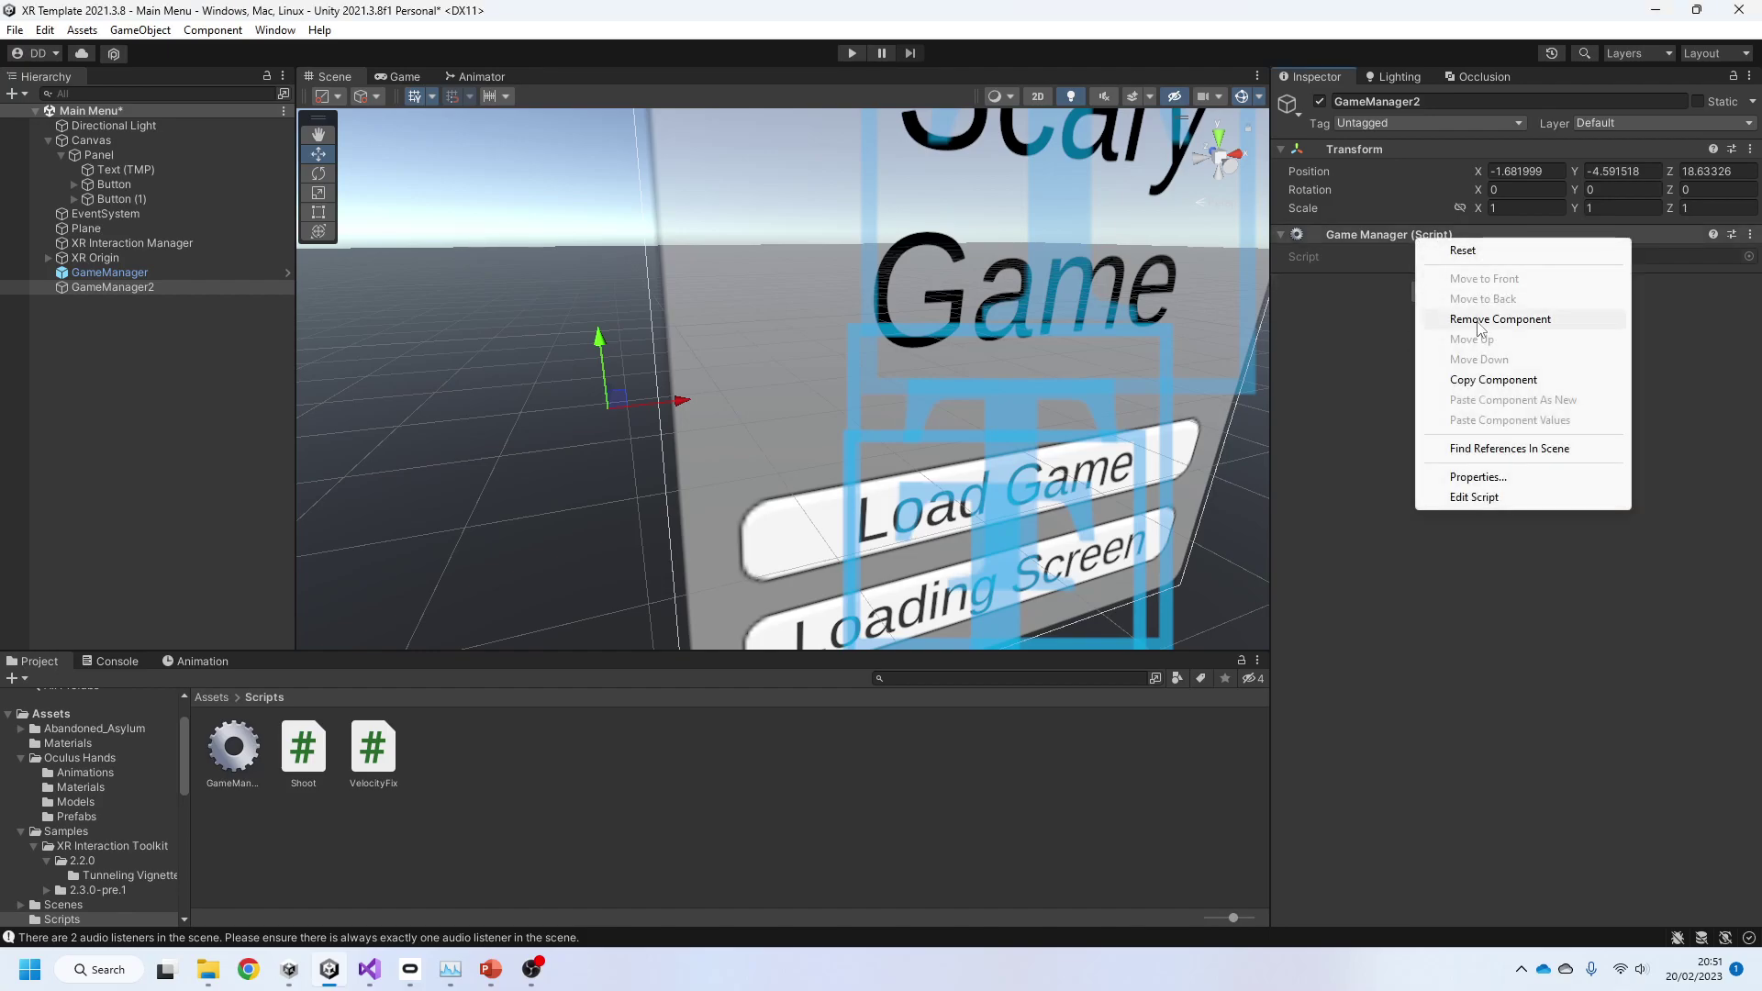
click(1488, 320)
click(109, 287)
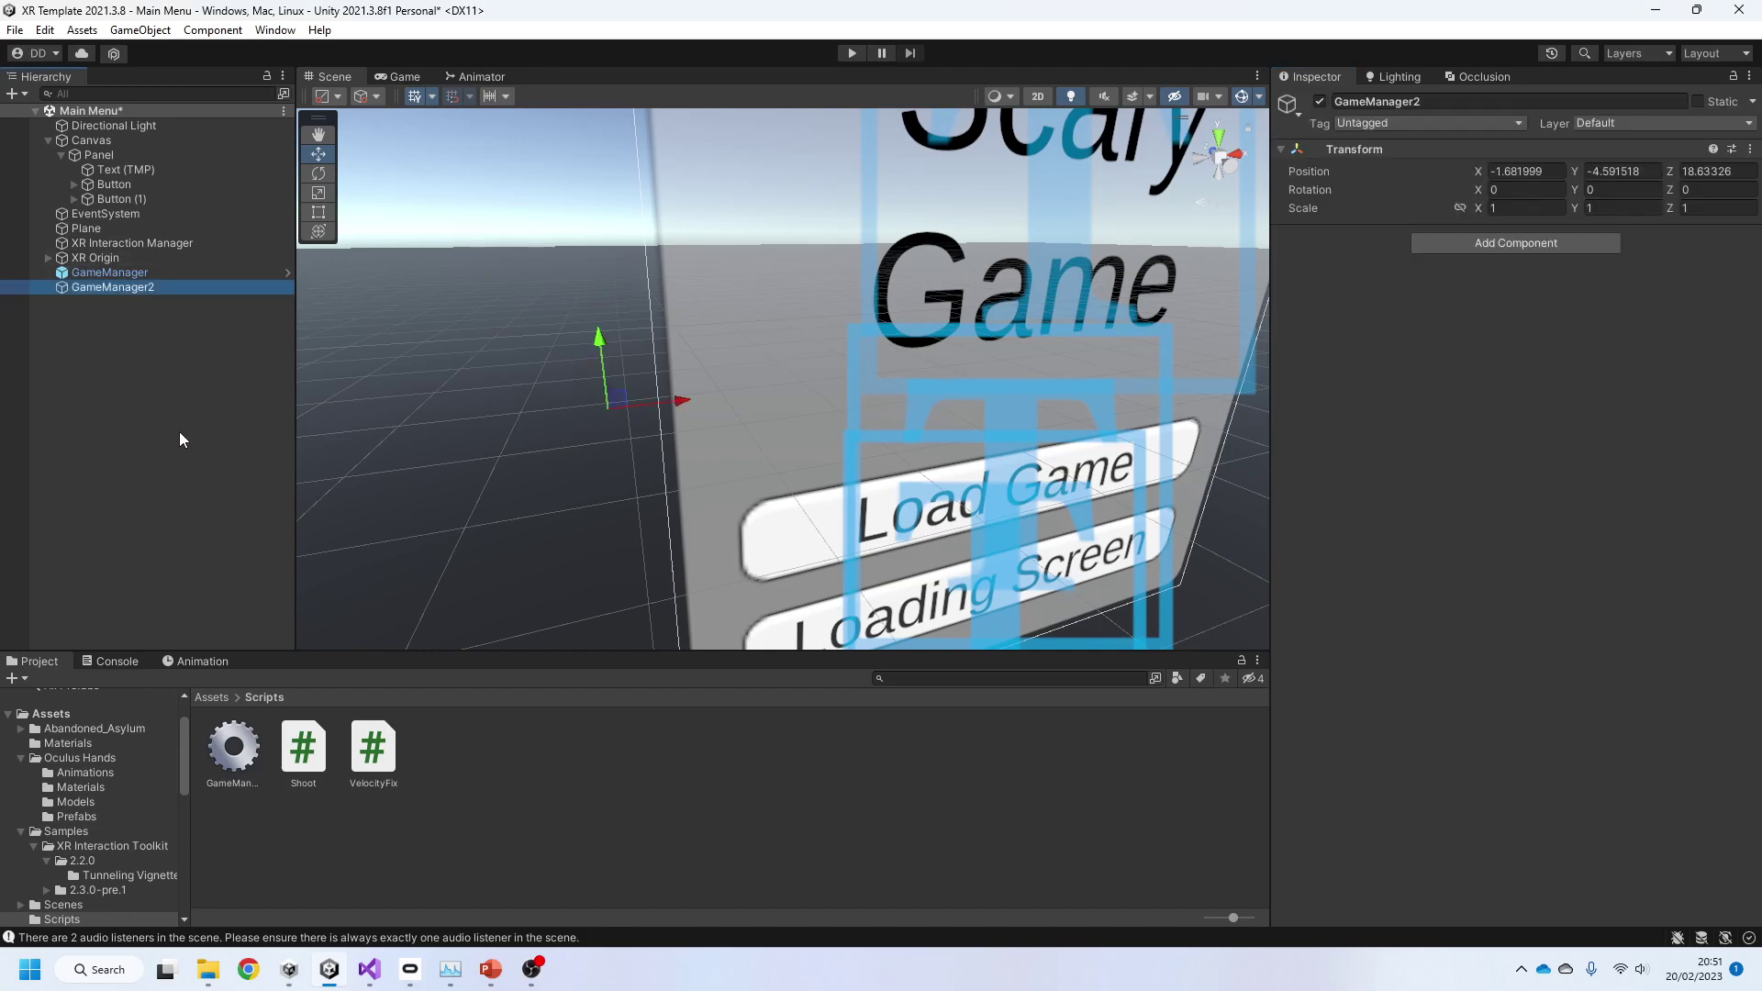
key(Delete)
Step: Examine the GameManager object in the scene and its matching prefab in the Assets folder
click(151, 272)
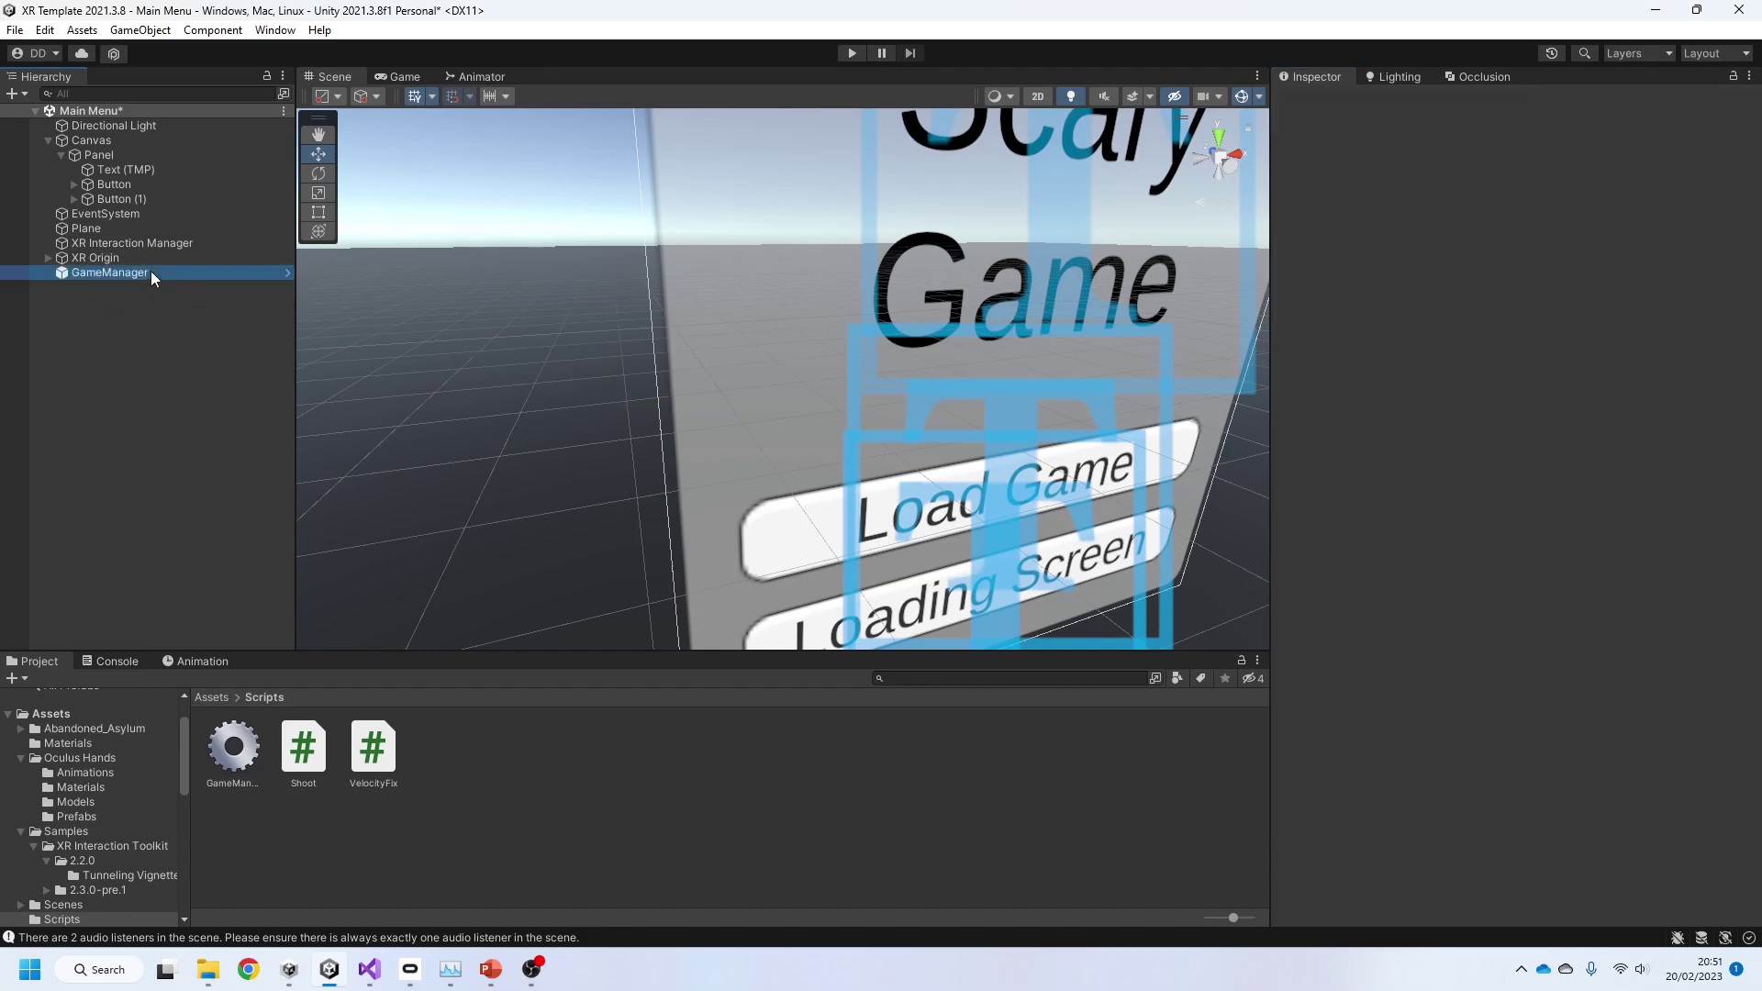
click(210, 699)
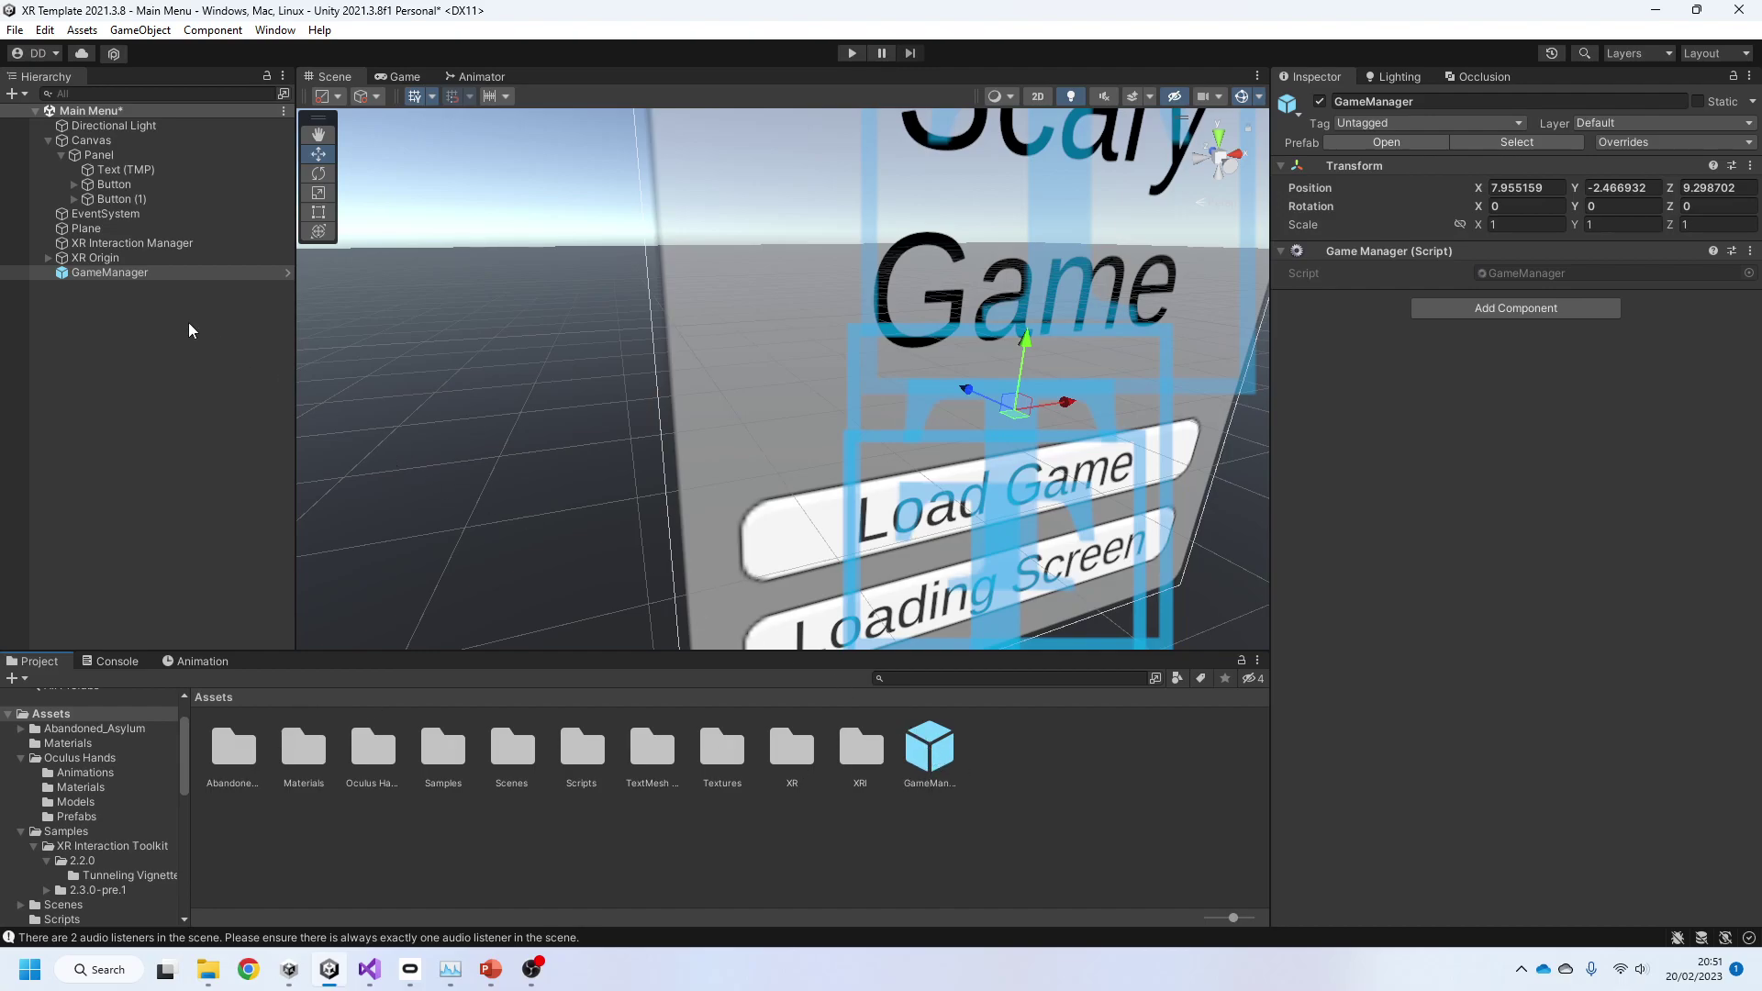
drag(131, 273, 931, 753)
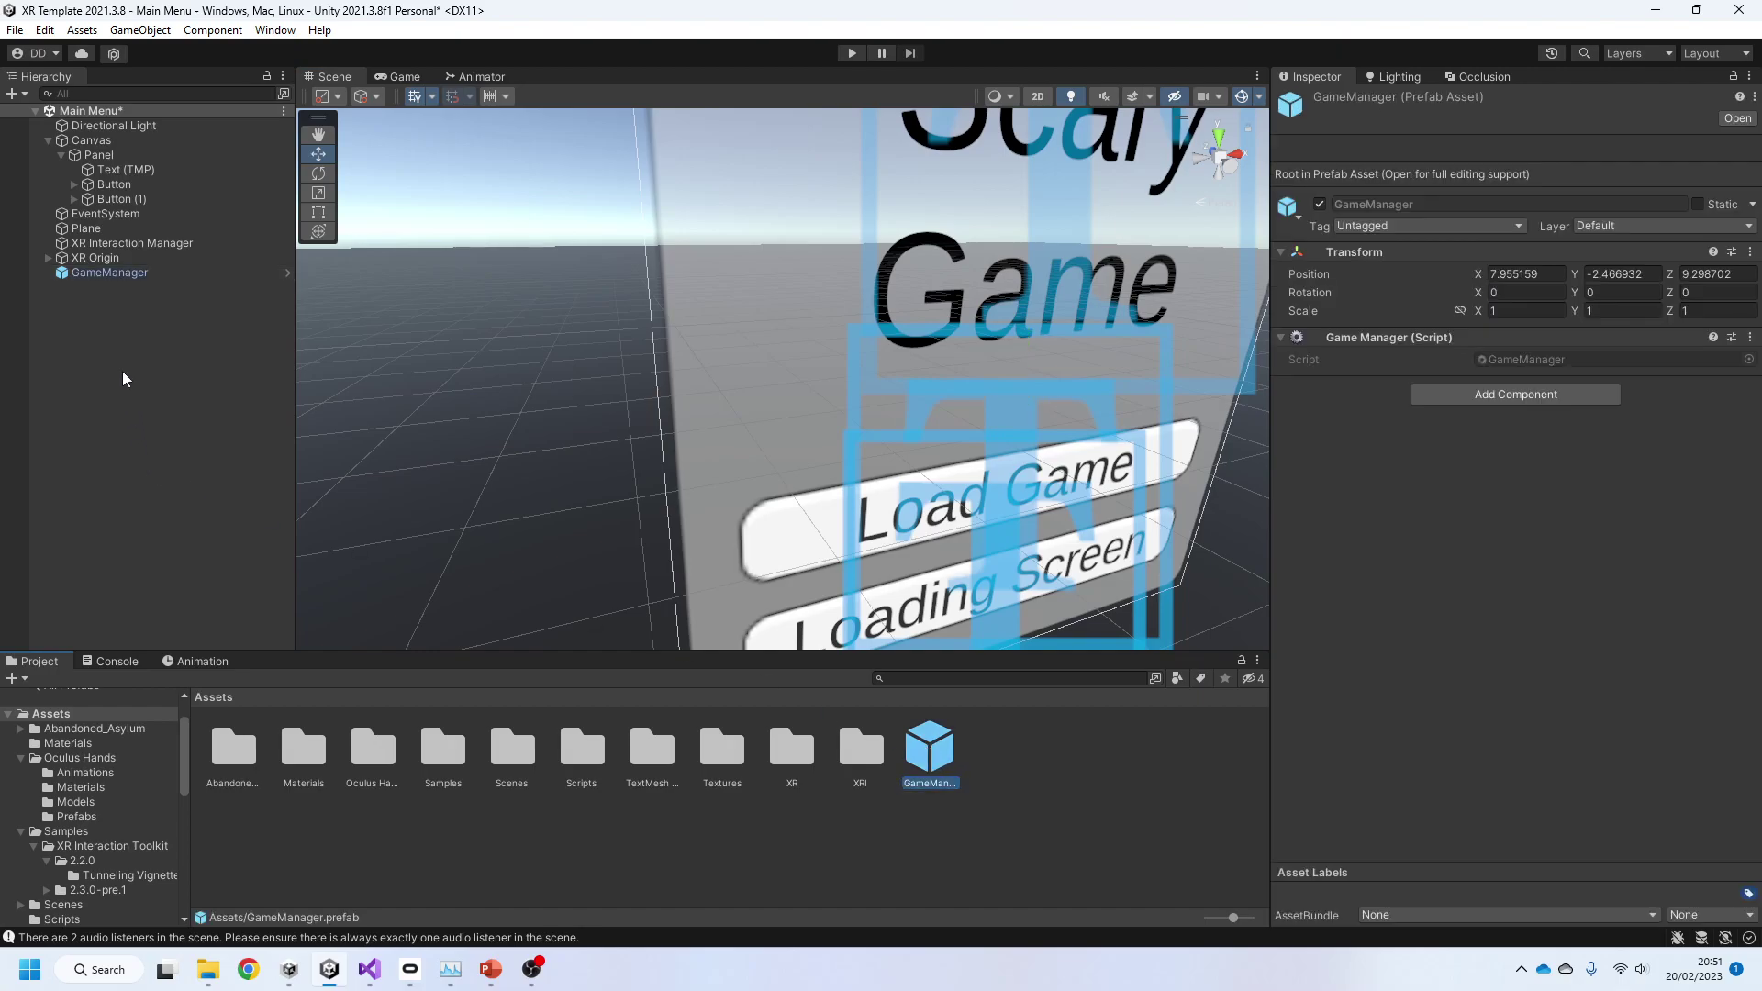
click(1051, 805)
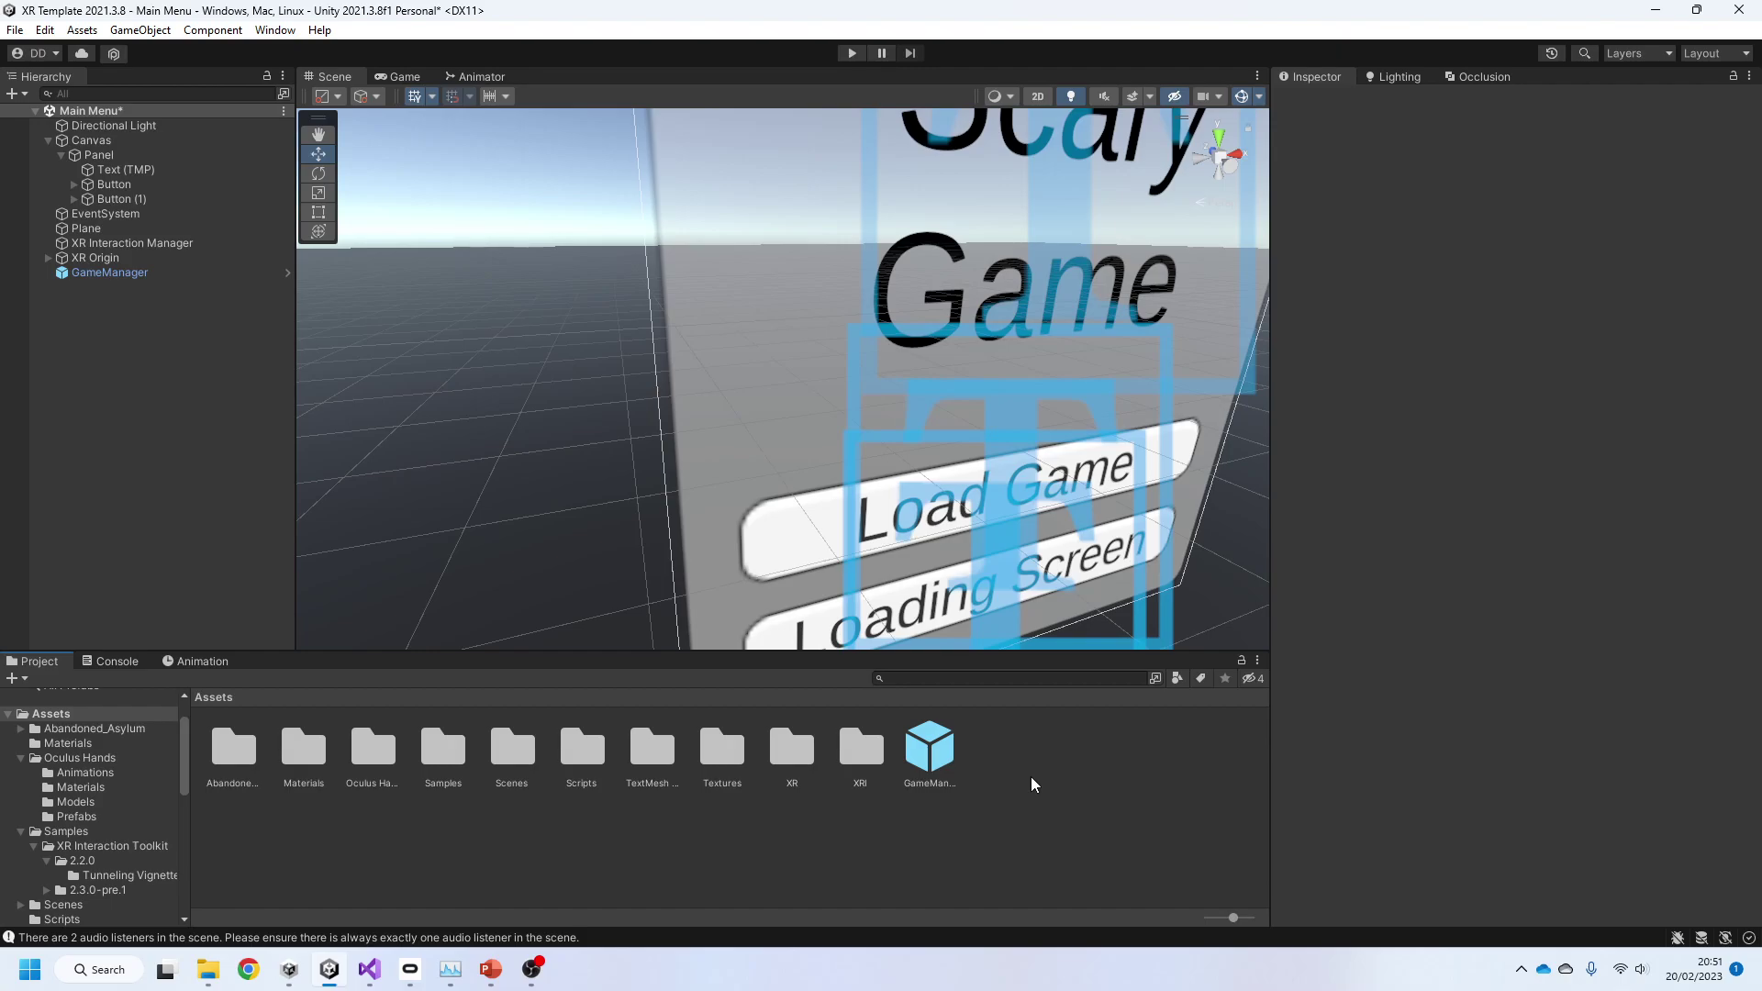
click(112, 276)
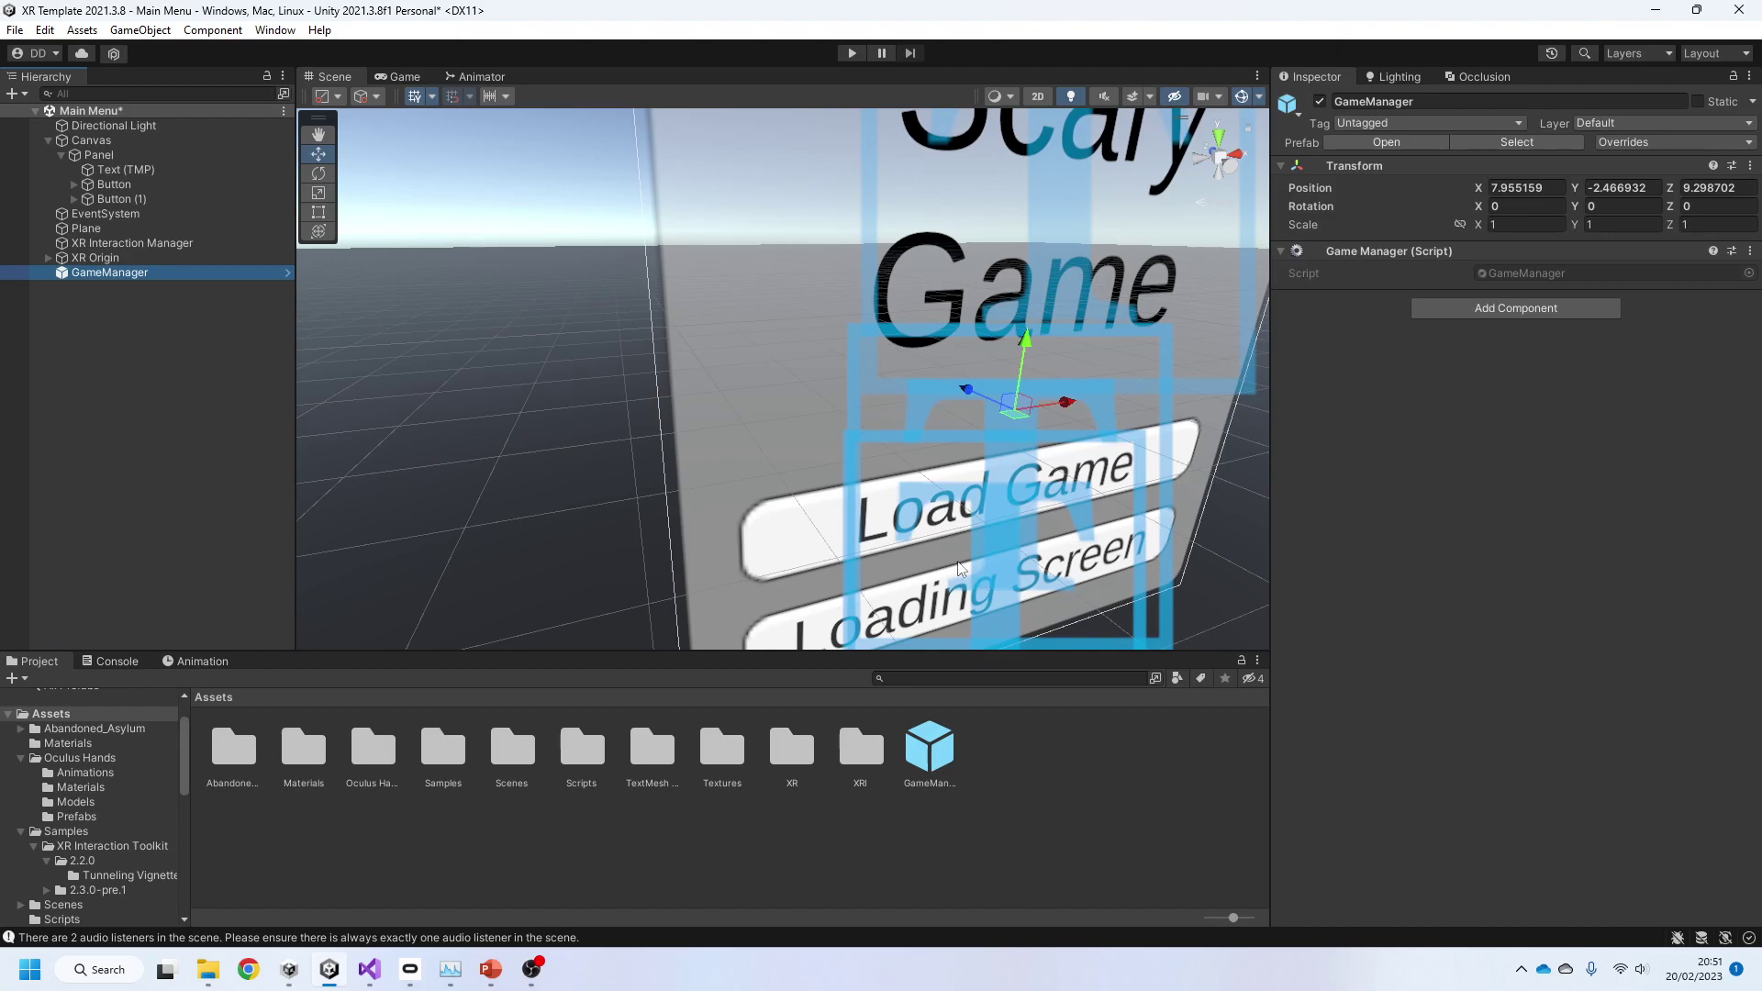
Step: Set the Loading Screen button's On Click event to call LoadWithLoadingScreen on the scene's GameManager object
click(789, 631)
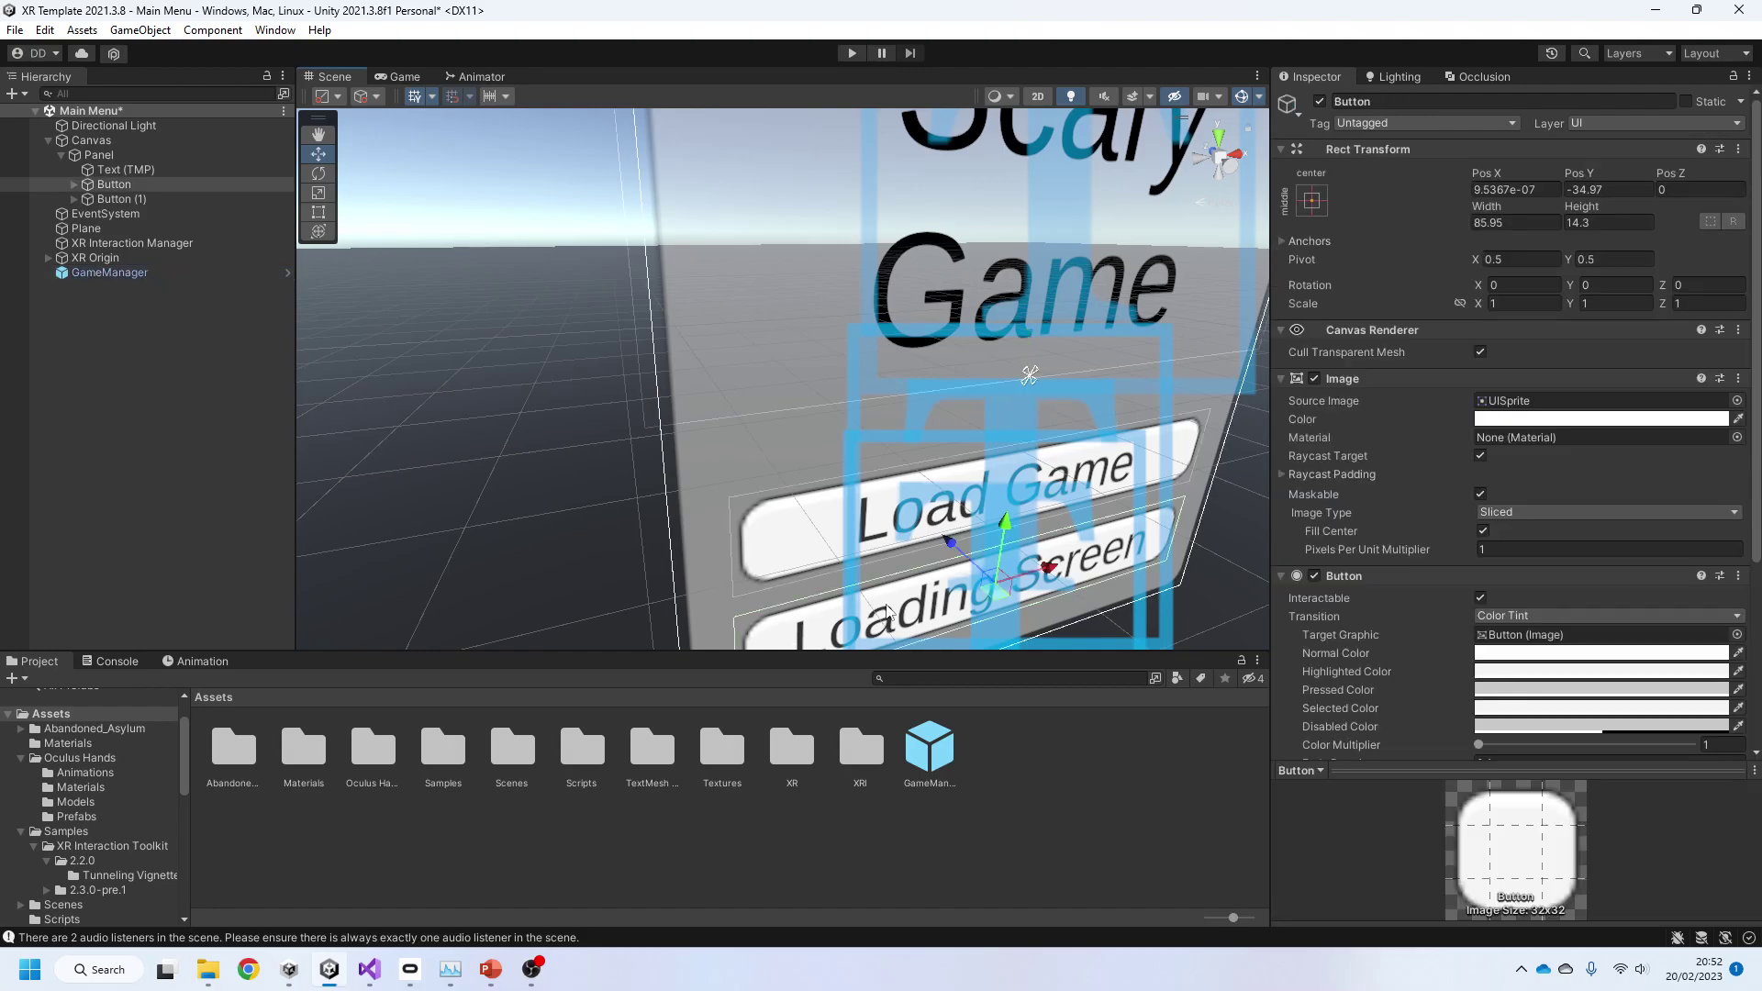
scroll(1533, 602, down, 3)
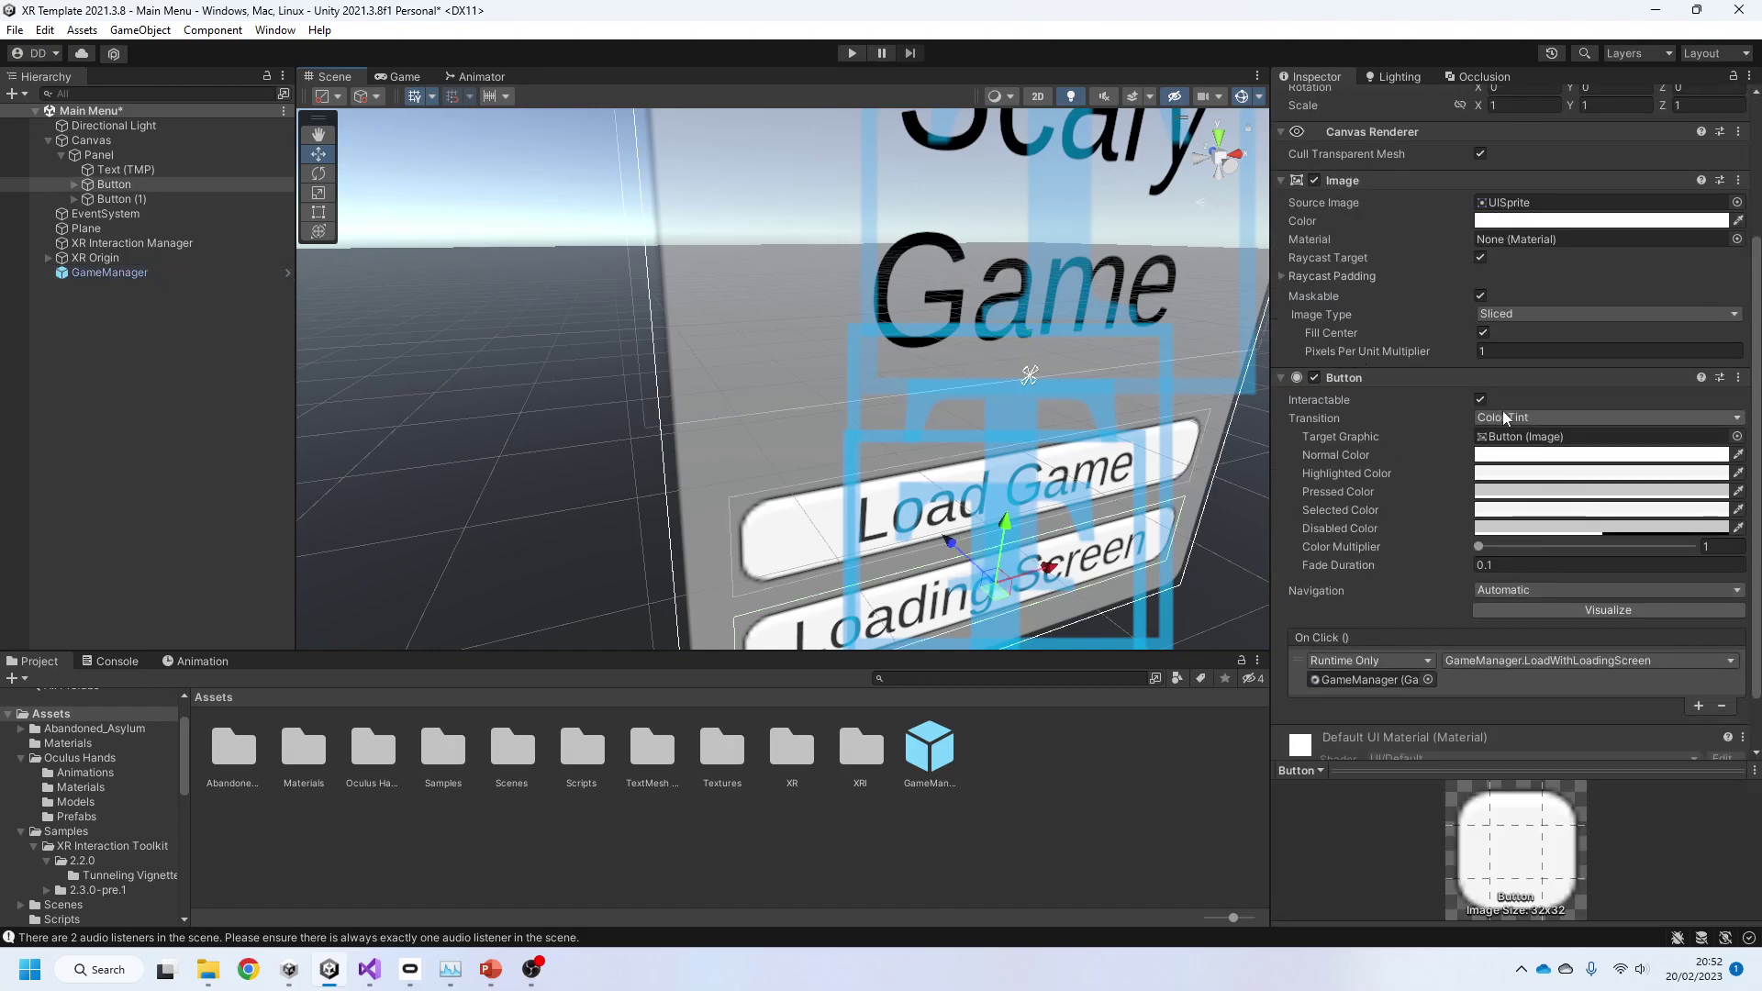
click(1699, 706)
click(1724, 751)
drag(110, 272, 1368, 679)
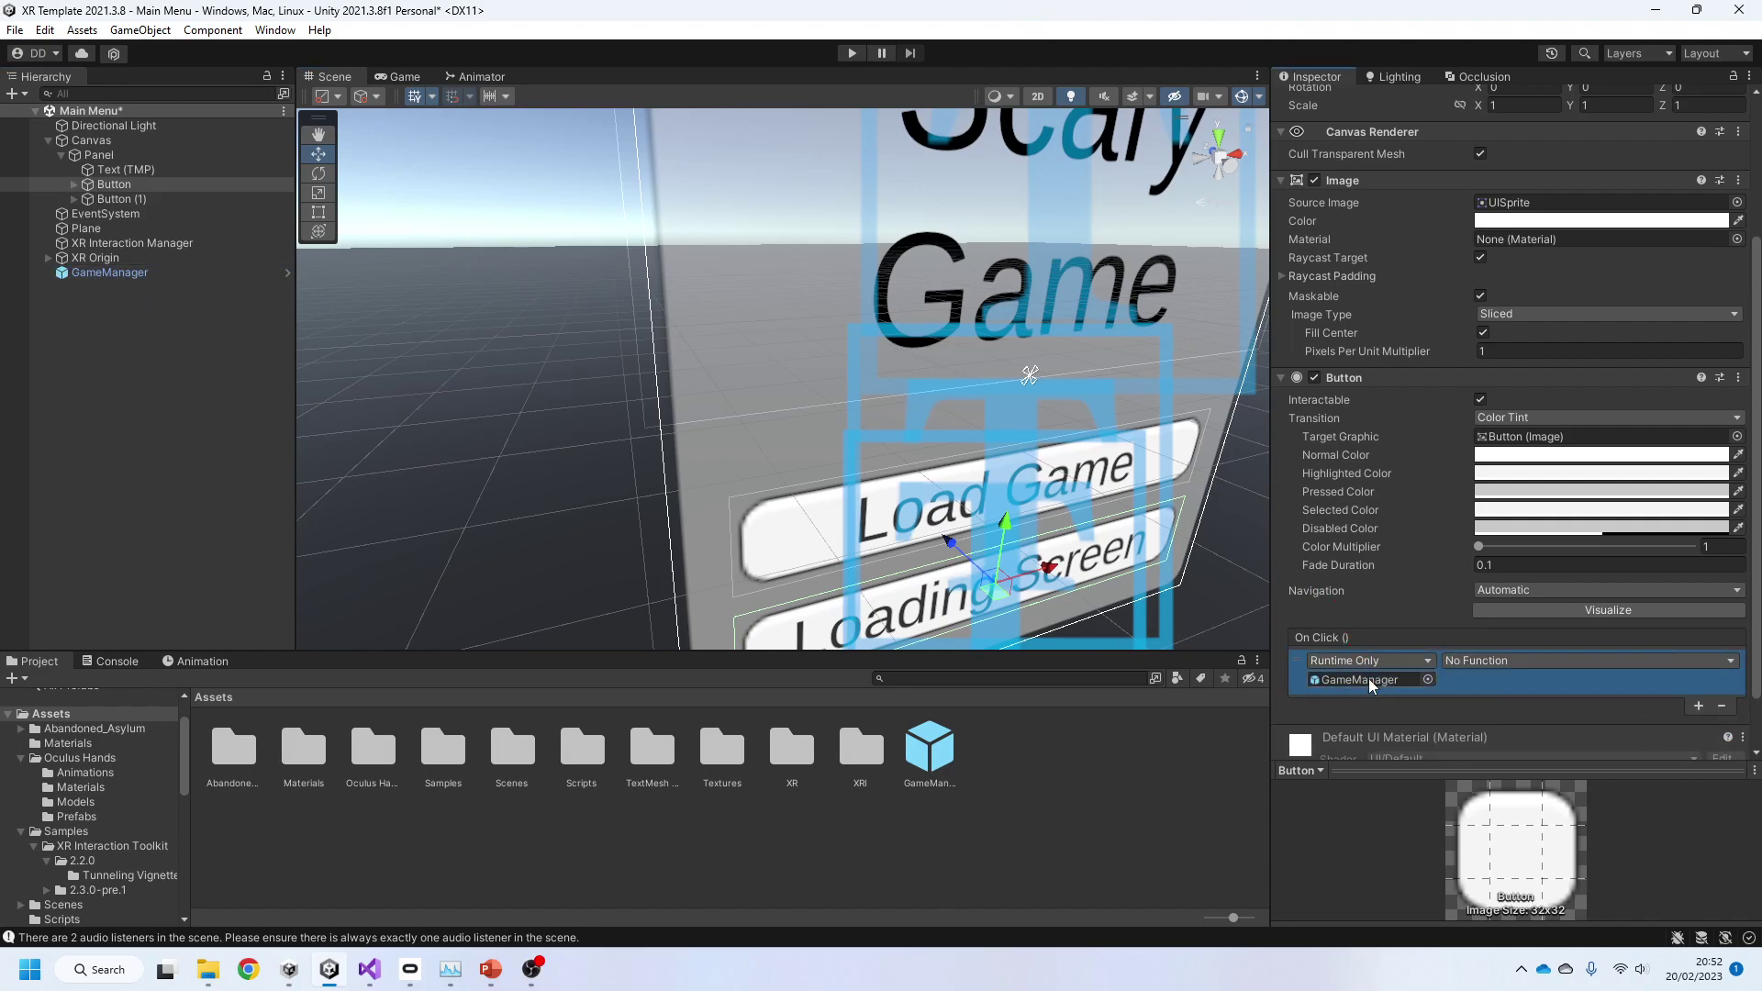
click(1543, 663)
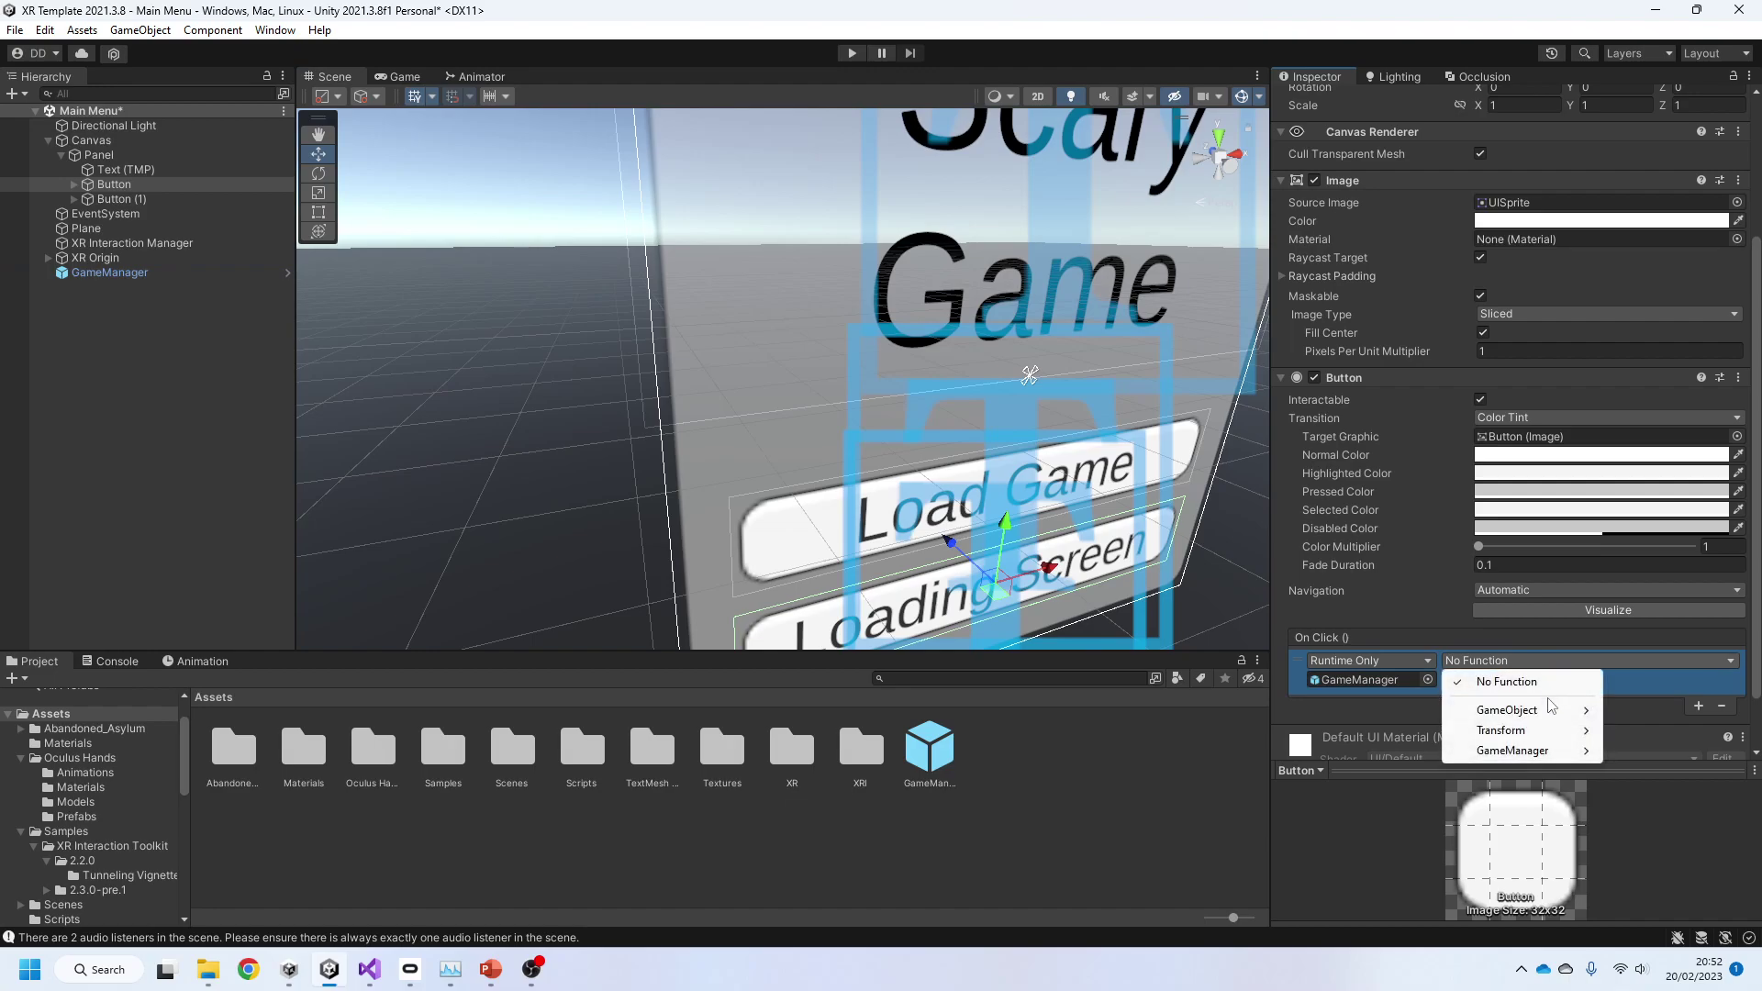
mouse_move(1540, 755)
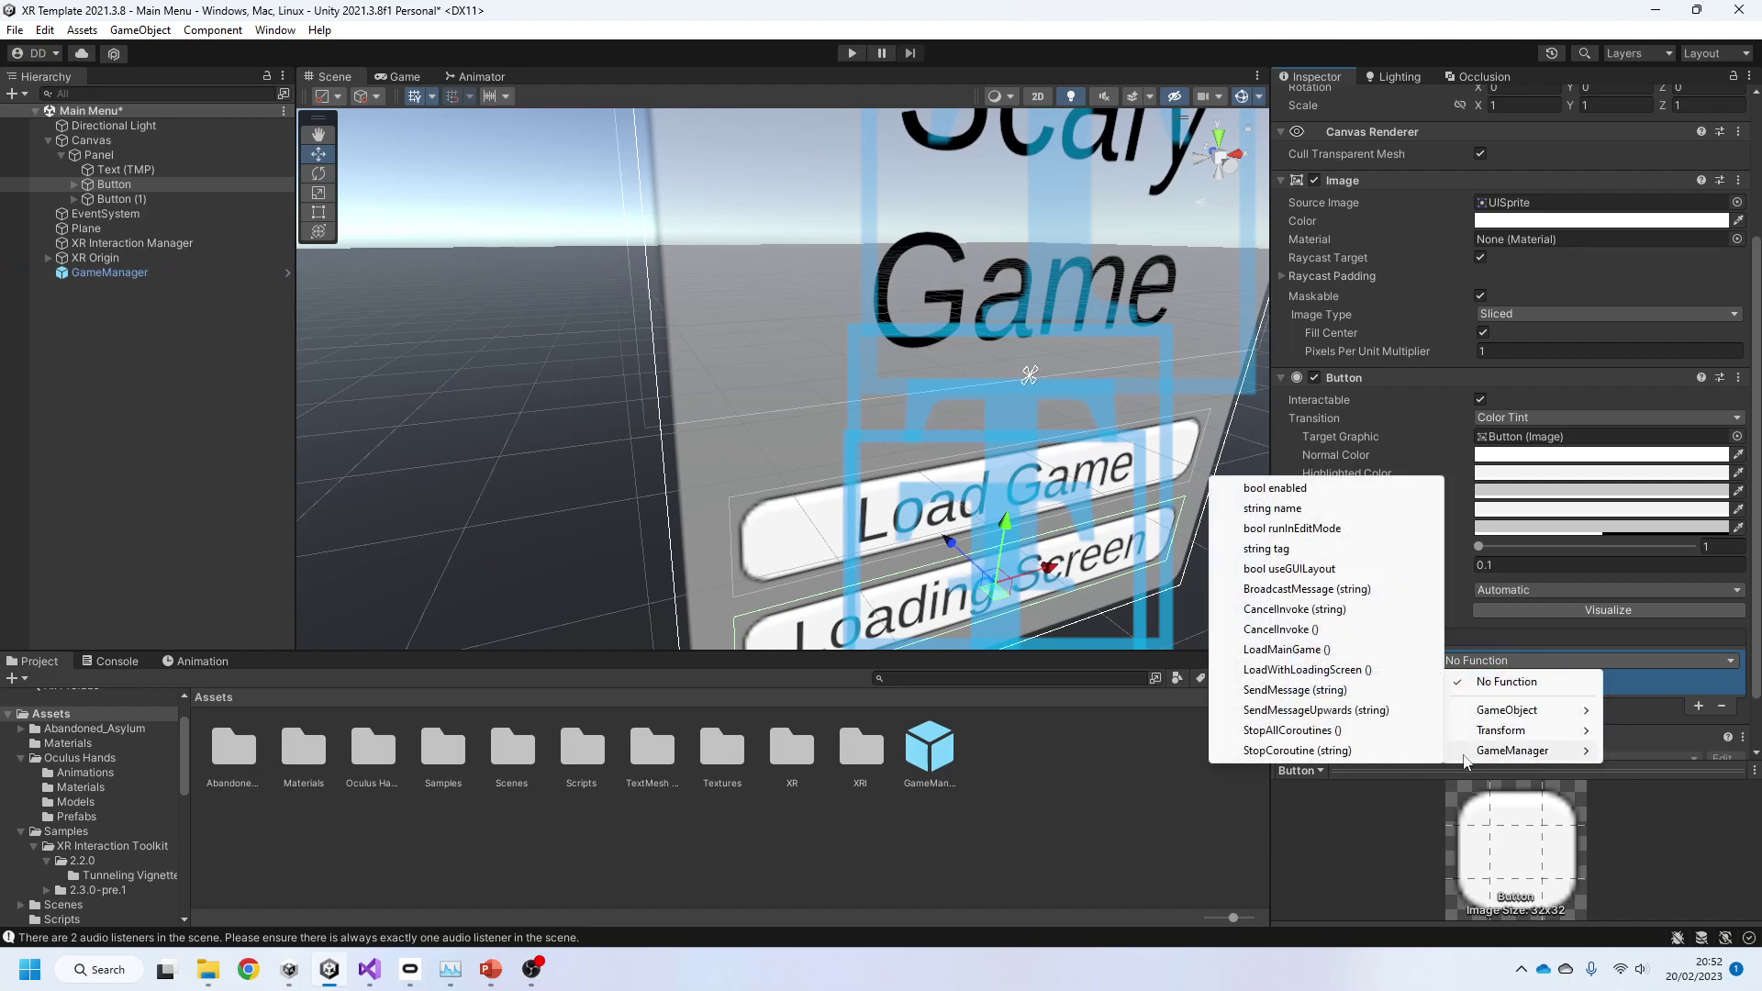
click(1322, 670)
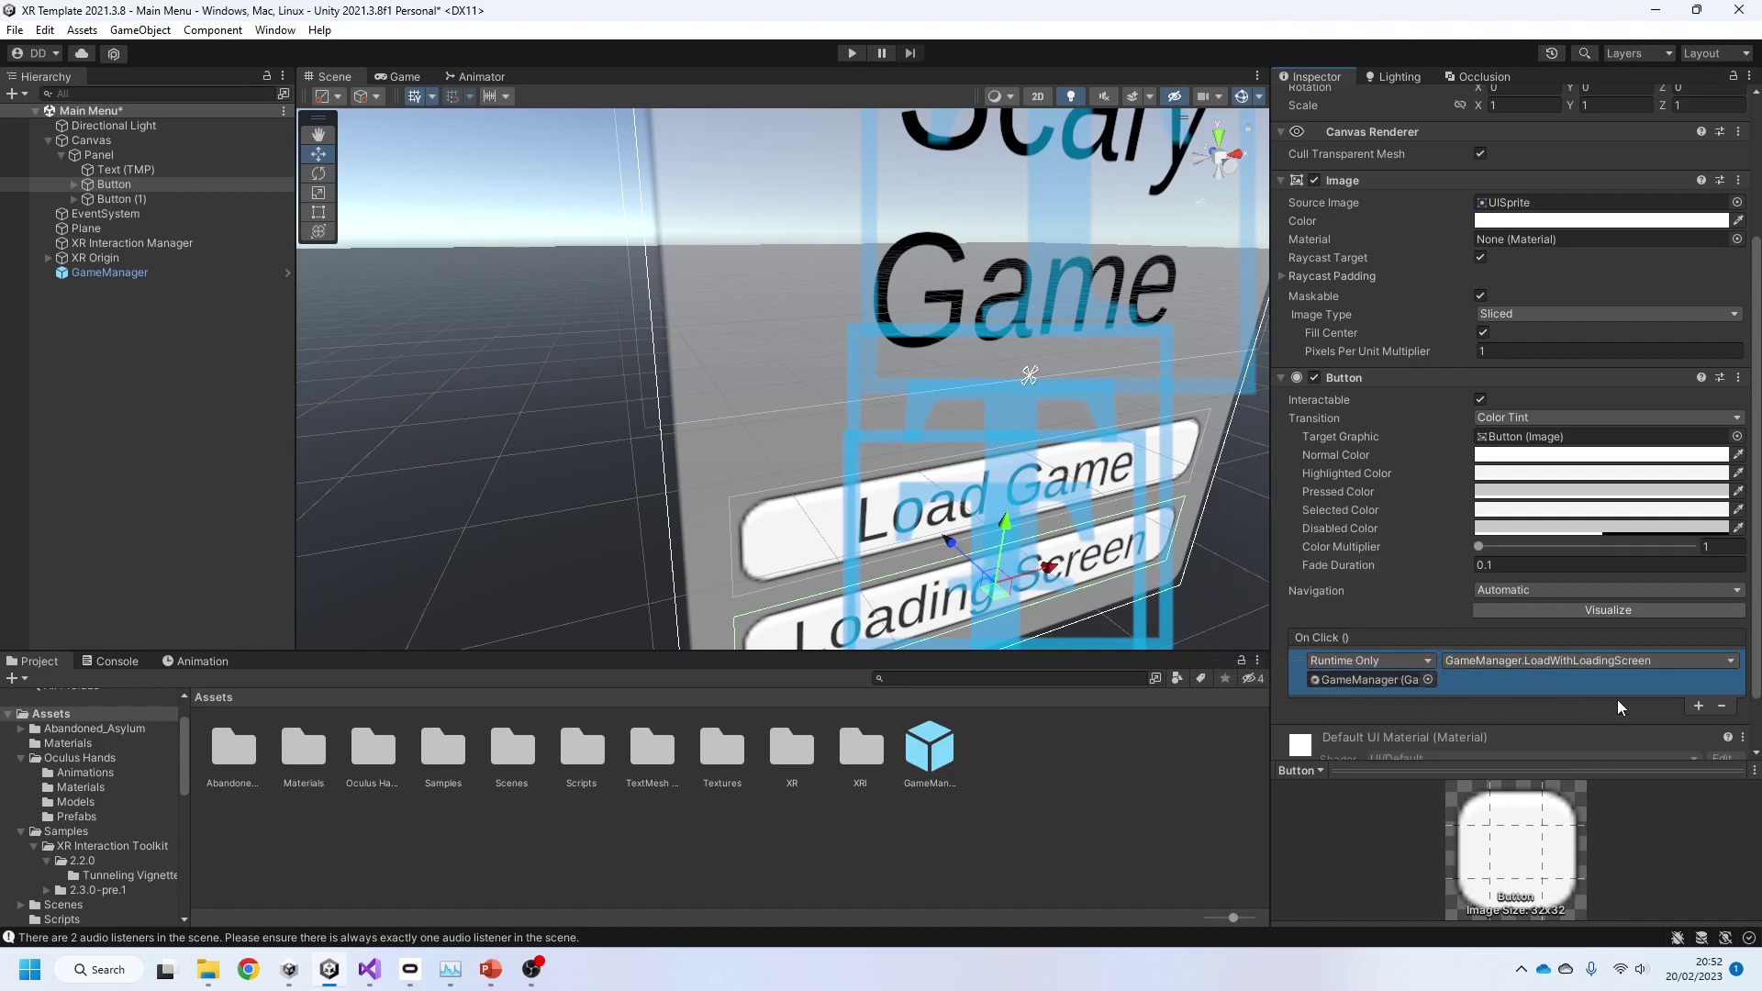
Step: Check the Load Game button's On Click event and save the Main Menu scene
click(804, 537)
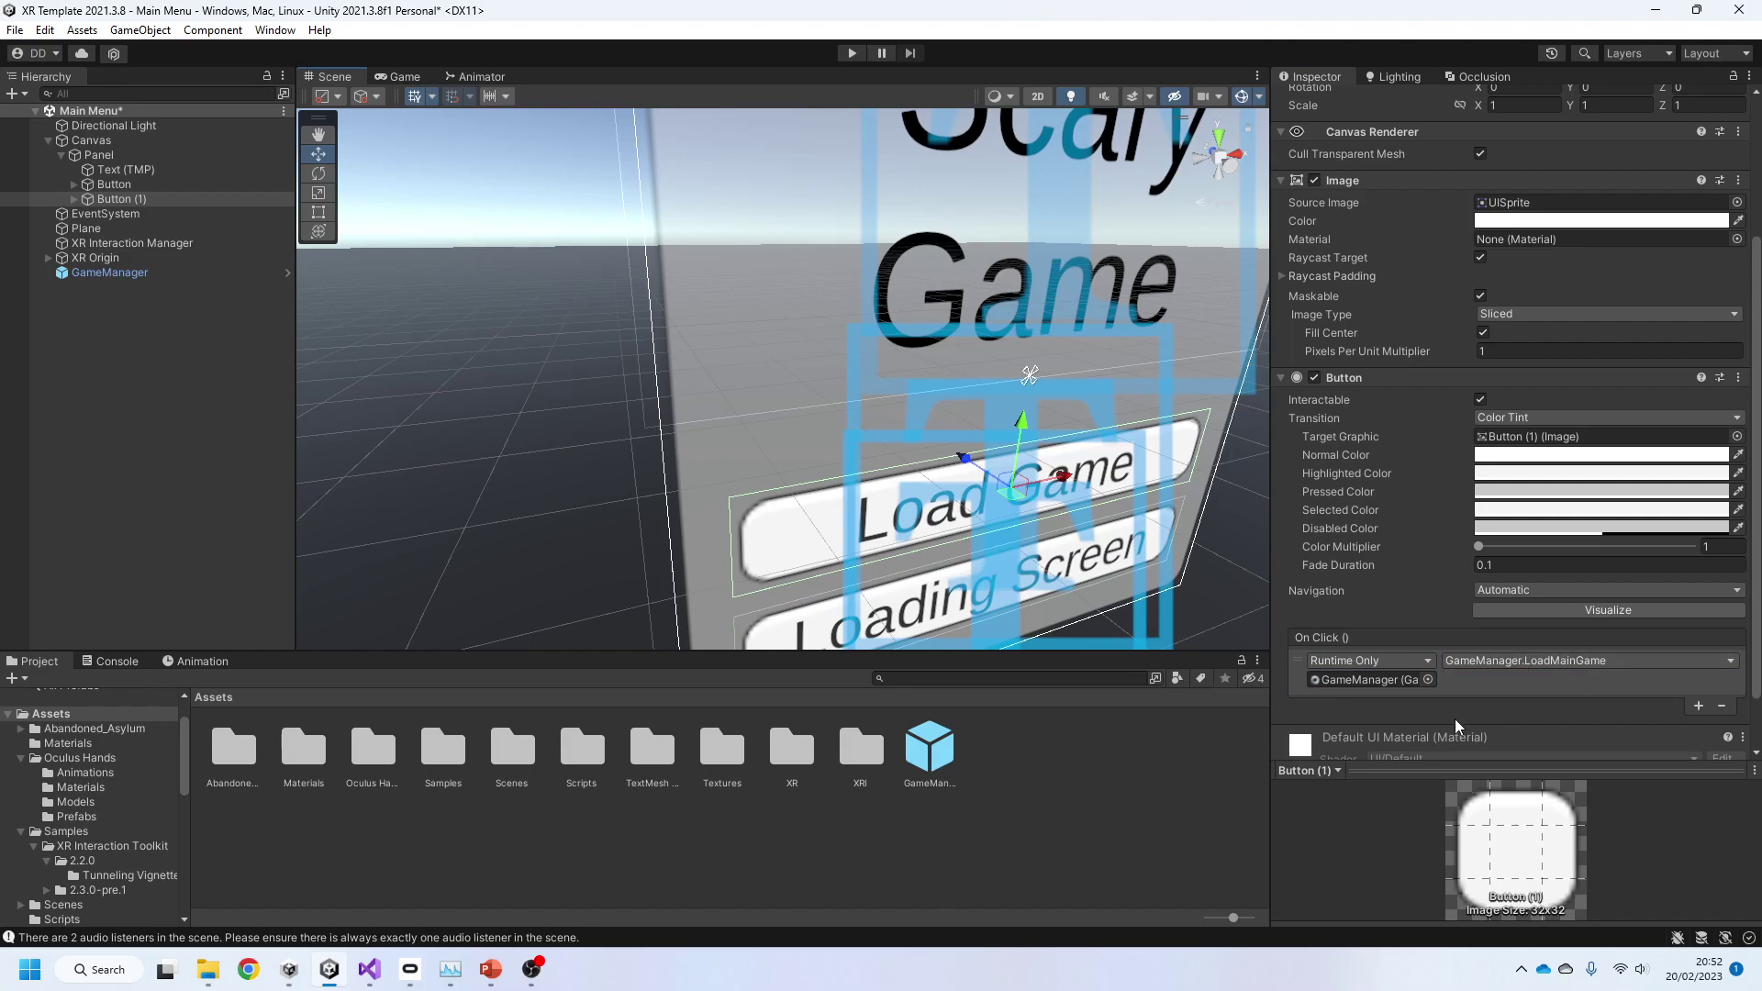
key(ctrl+s)
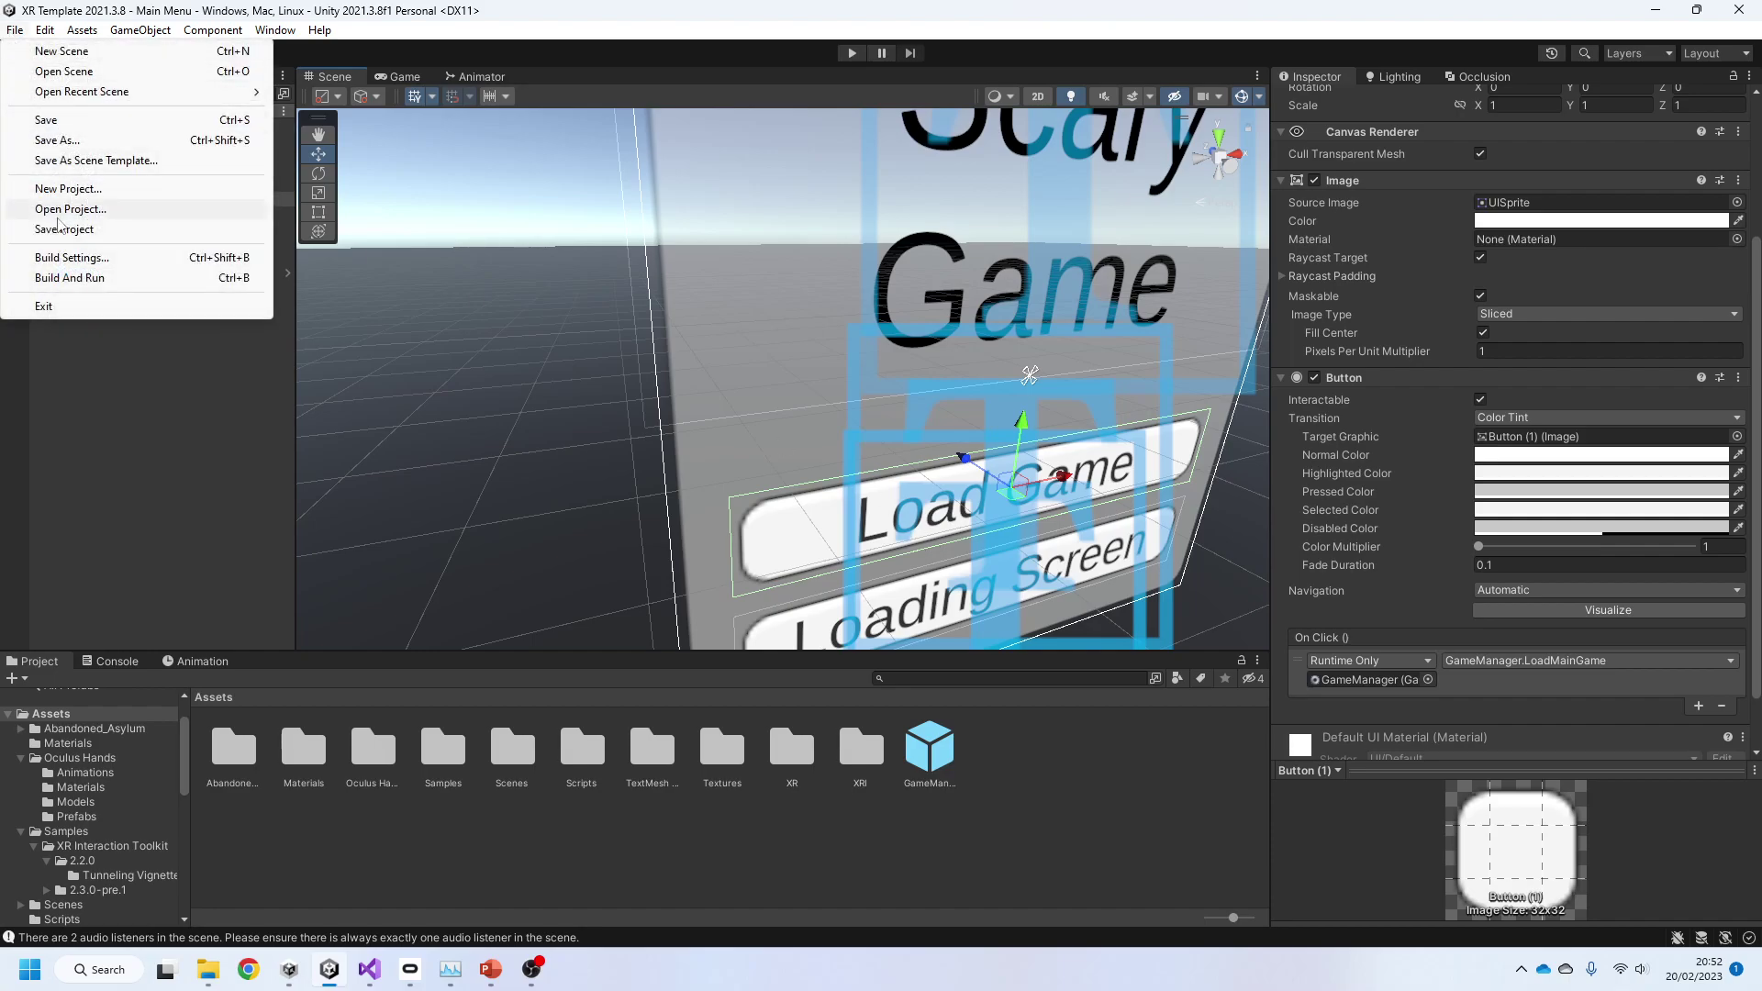
Step: Reorder the scenes in the build settings to Main Menu, LoadingScreen, Show, and close the settings
click(70, 258)
drag(217, 265, 607, 212)
click(652, 259)
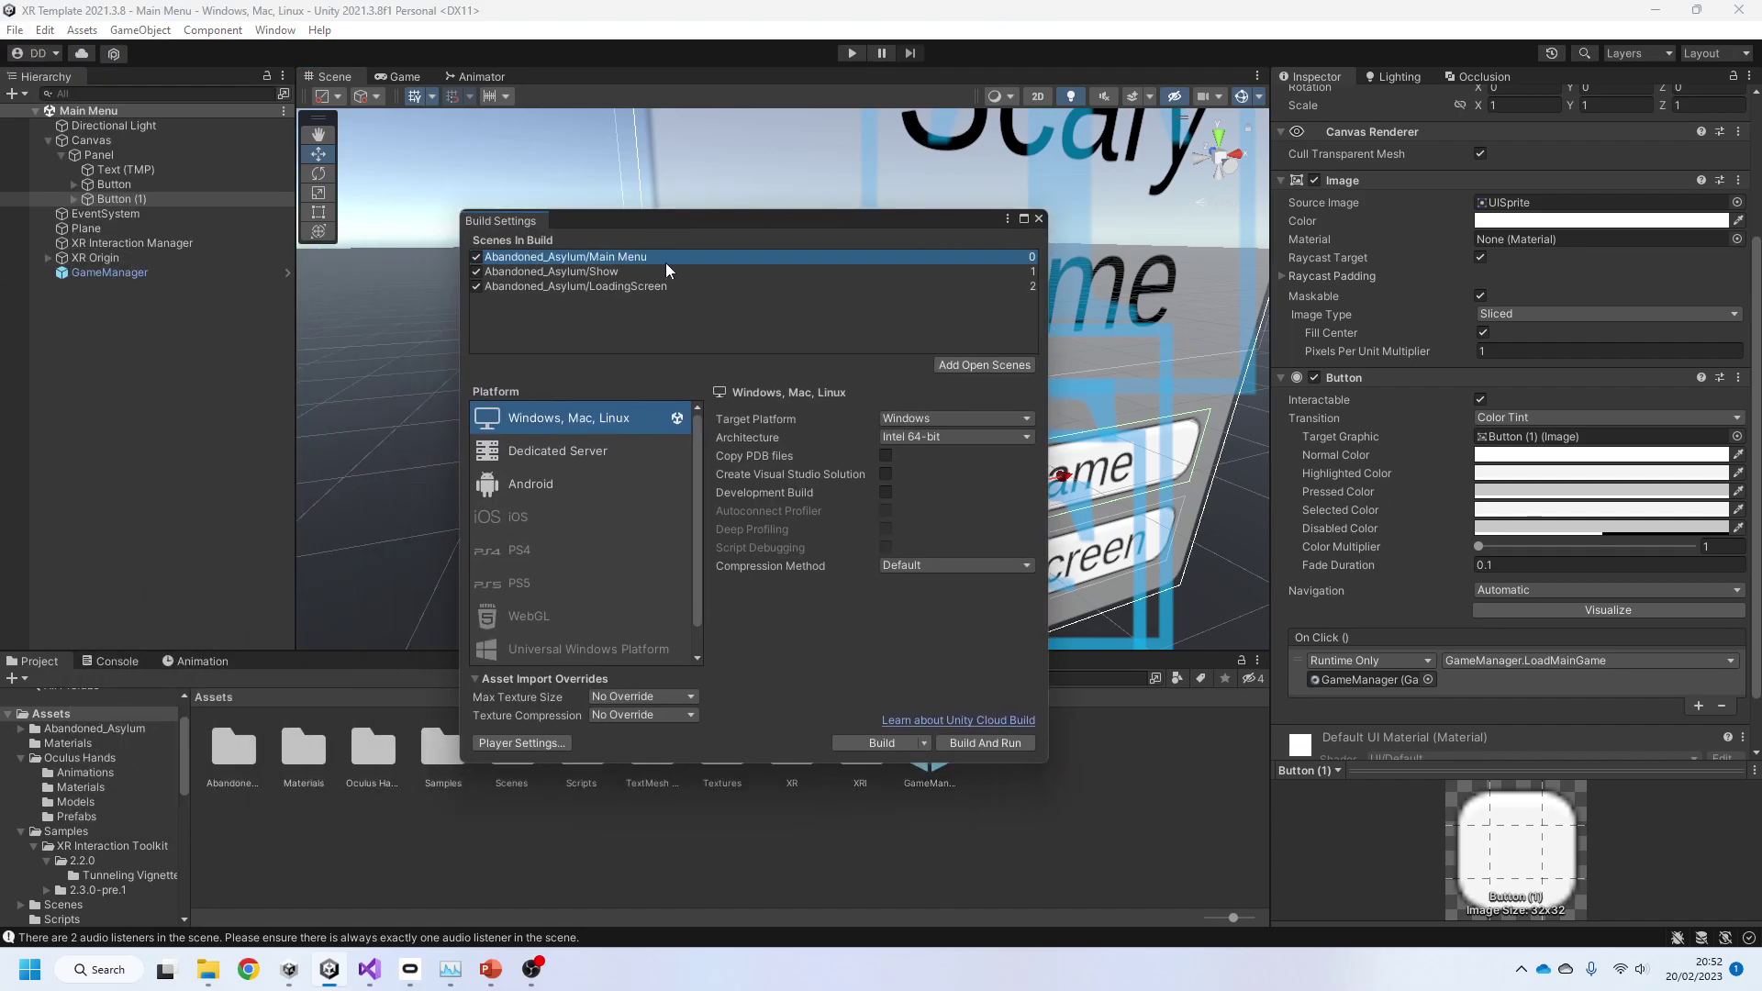
click(629, 271)
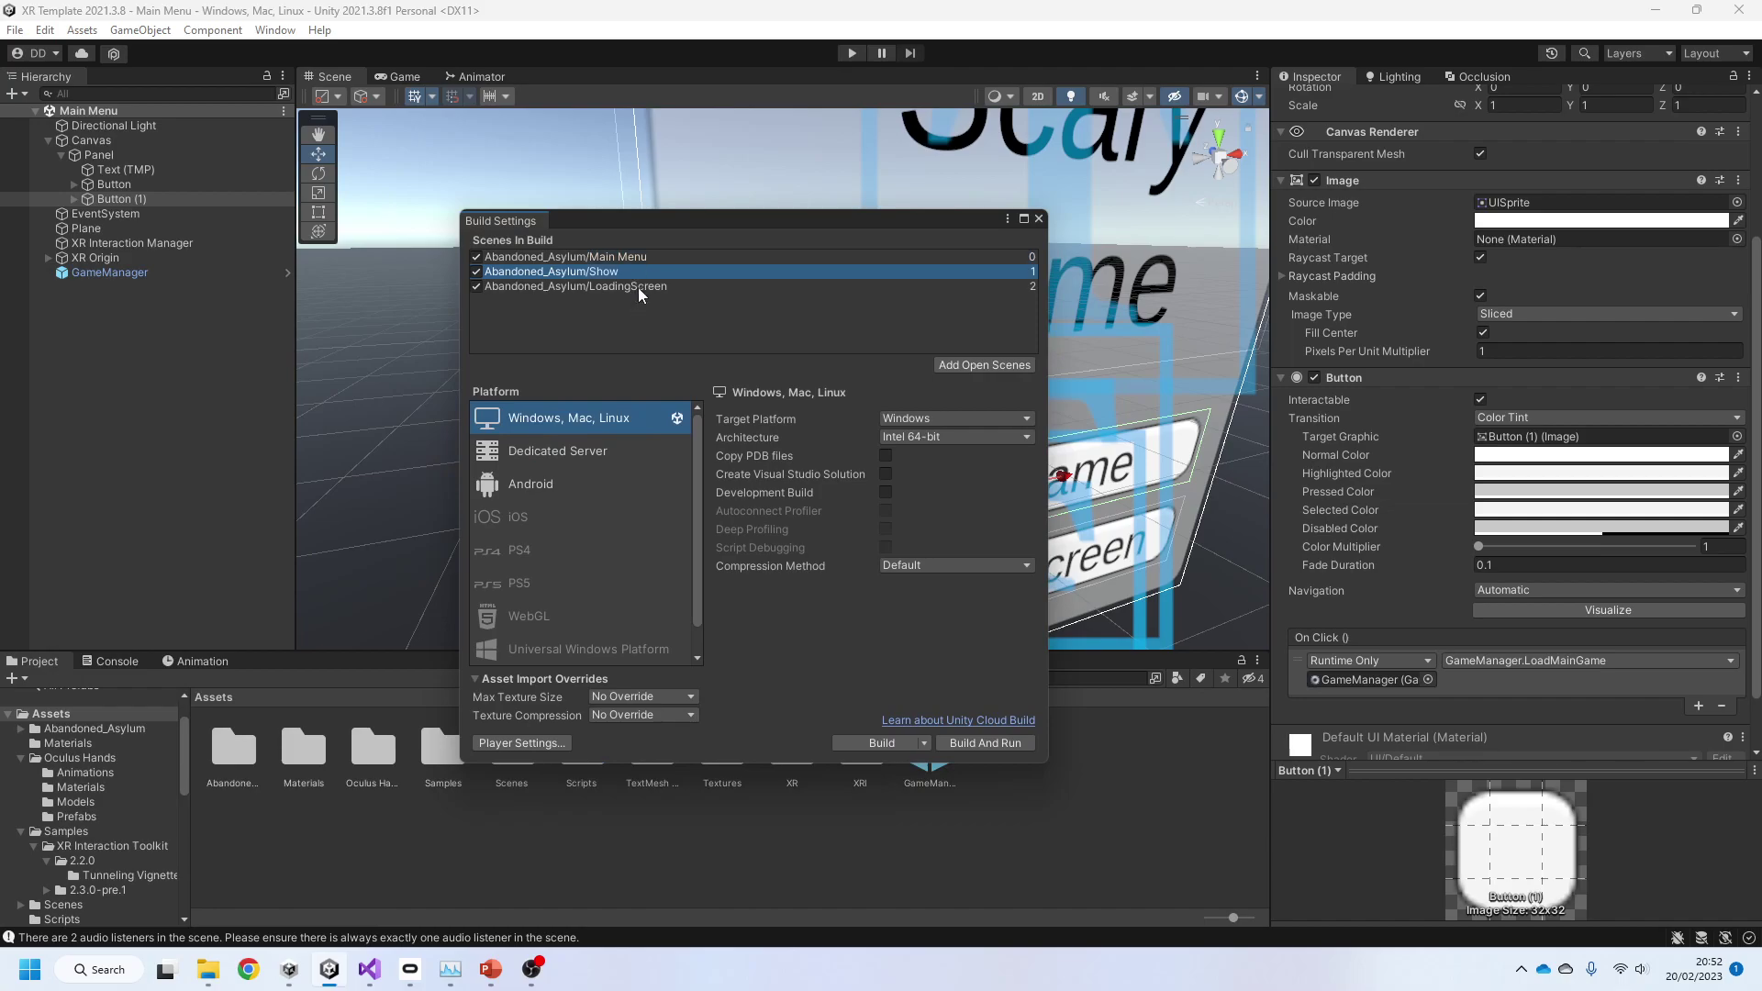
mouse_move(629, 274)
mouse_down()
mouse_move(625, 310)
mouse_move(641, 290)
mouse_up()
click(653, 273)
click(659, 257)
click(658, 268)
click(634, 285)
click(645, 273)
click(670, 258)
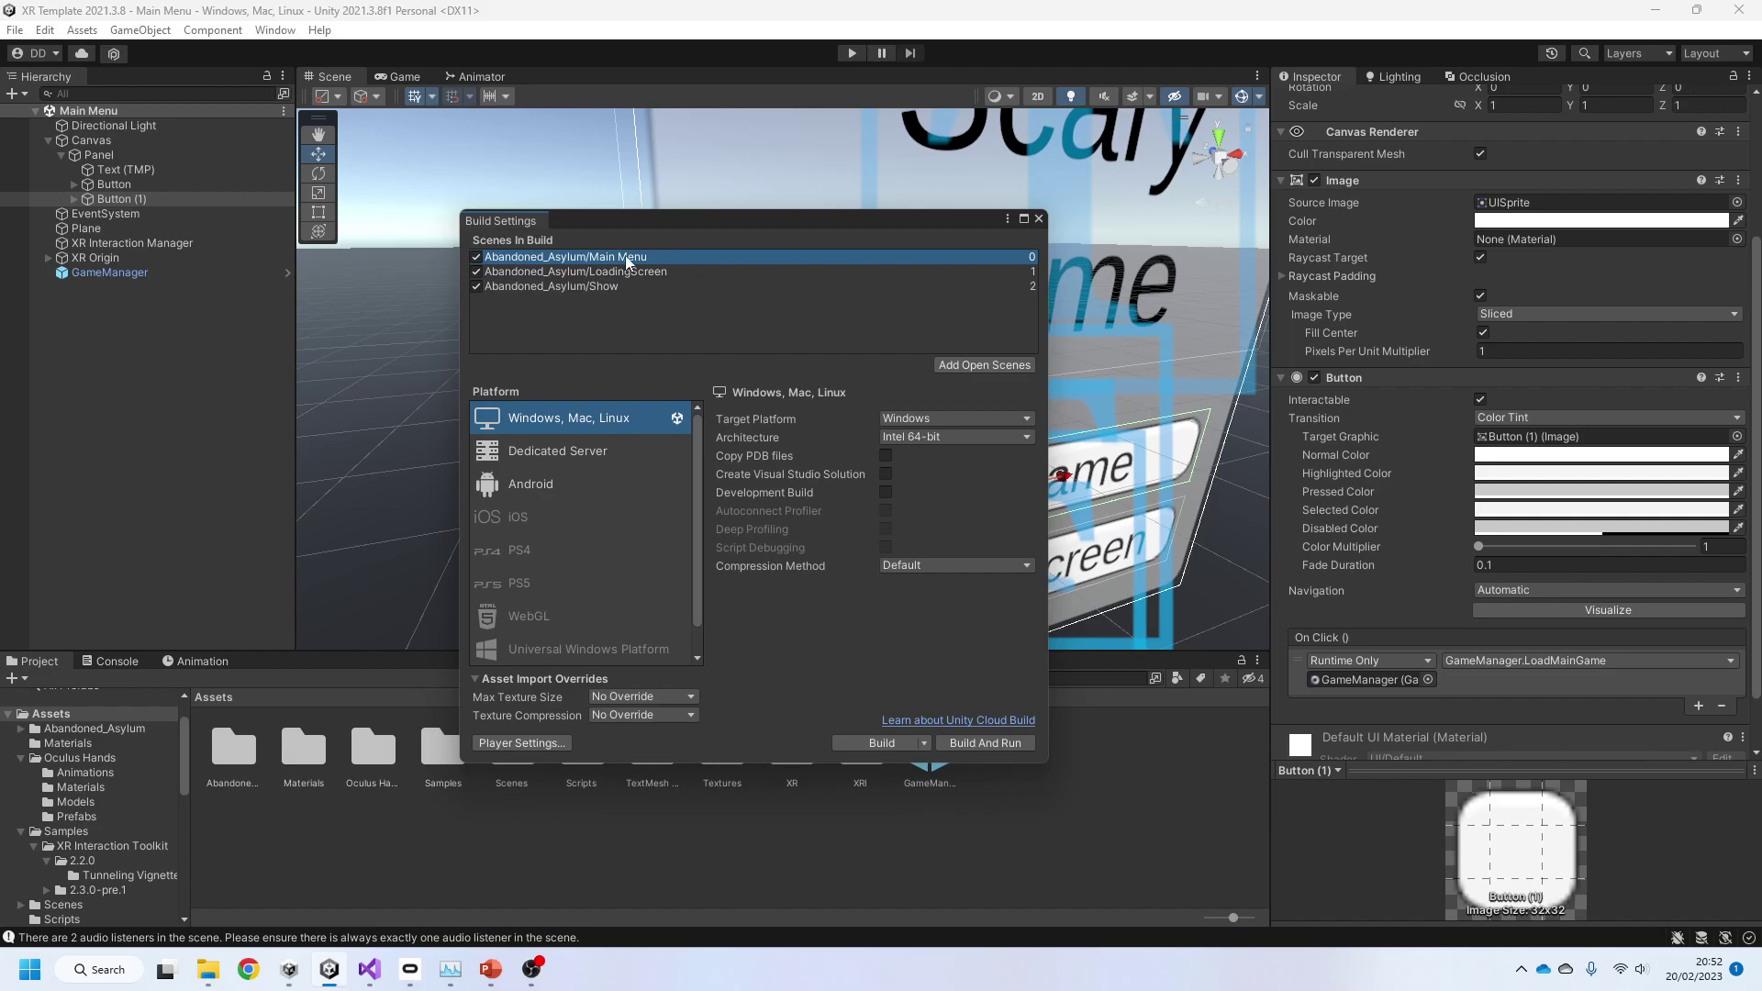
click(1040, 219)
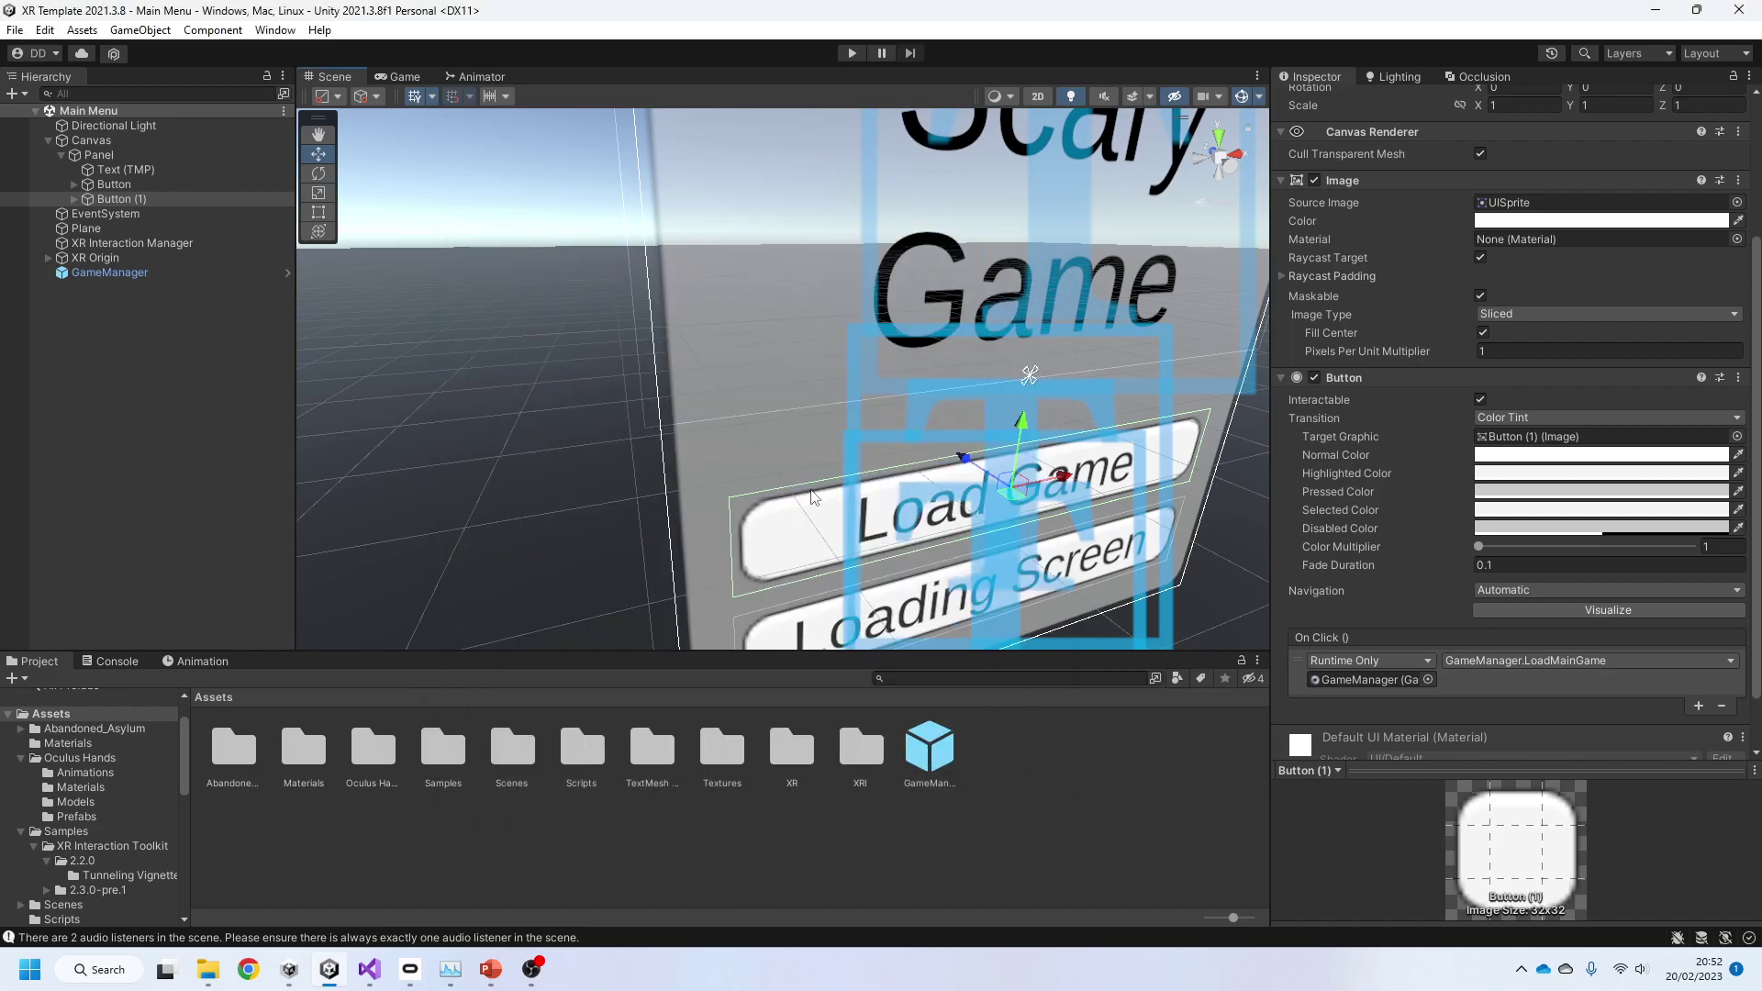
Step: Reopen the Main Menu scene from the Abandoned_Asylum folder, and open the Show scene from there
double_click(234, 748)
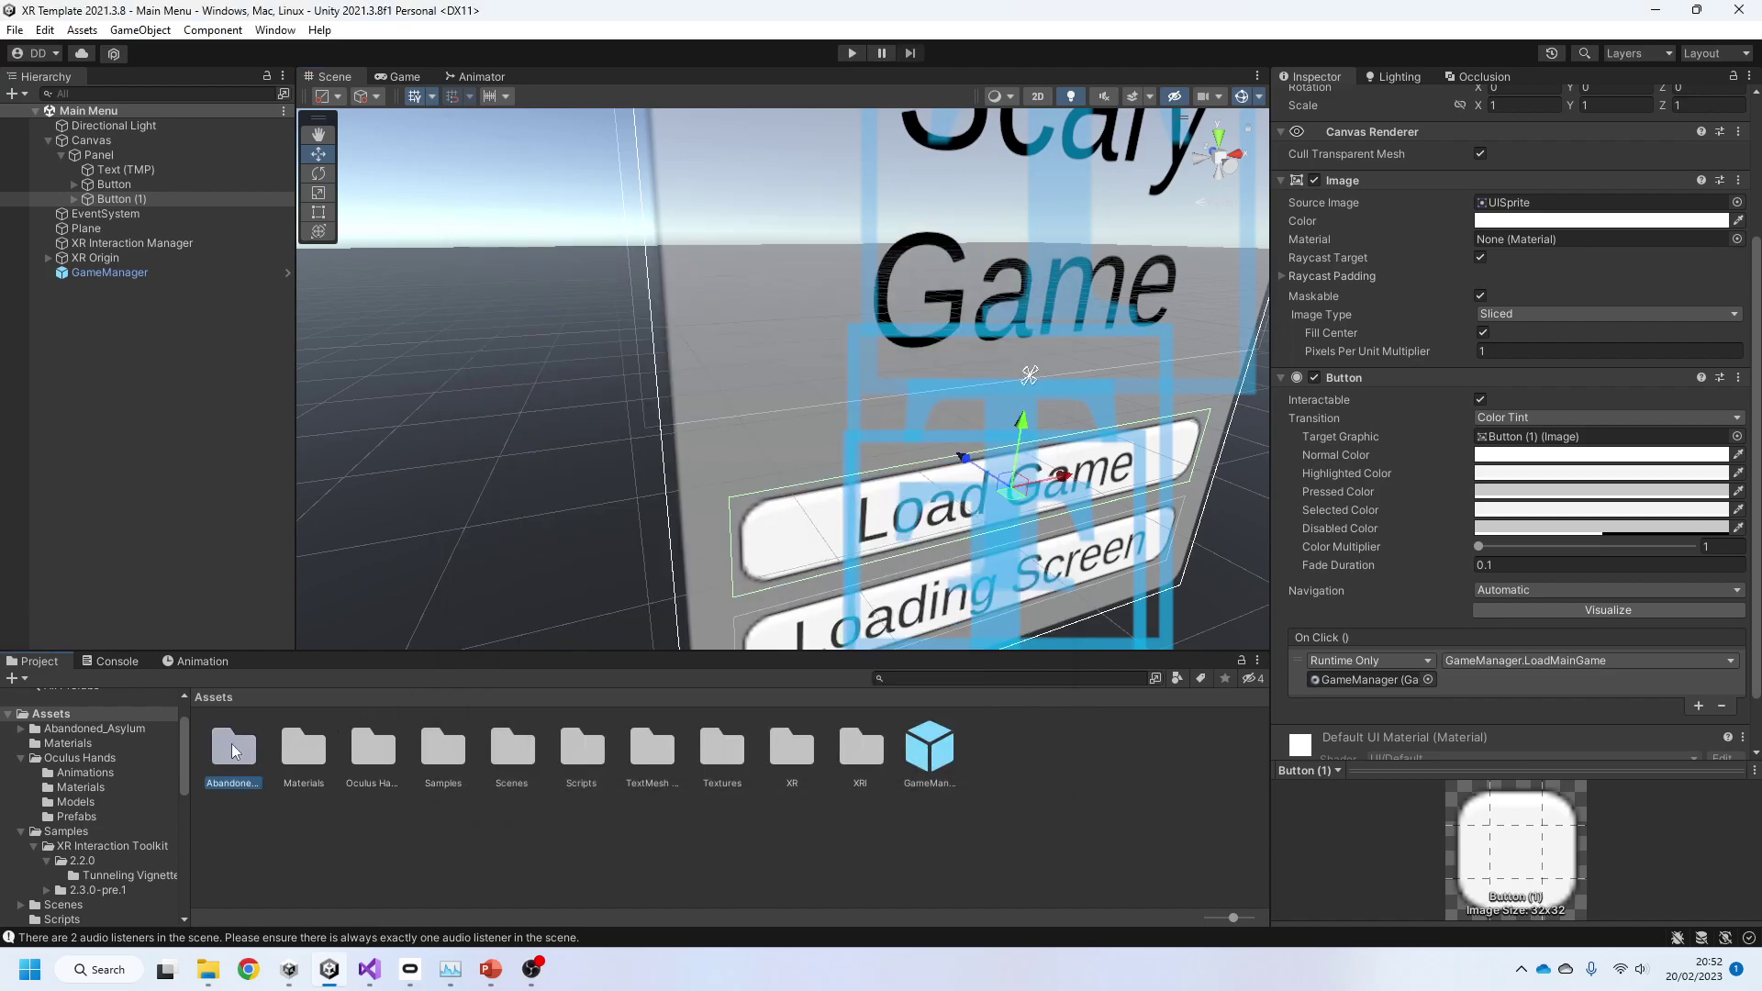
double_click(931, 748)
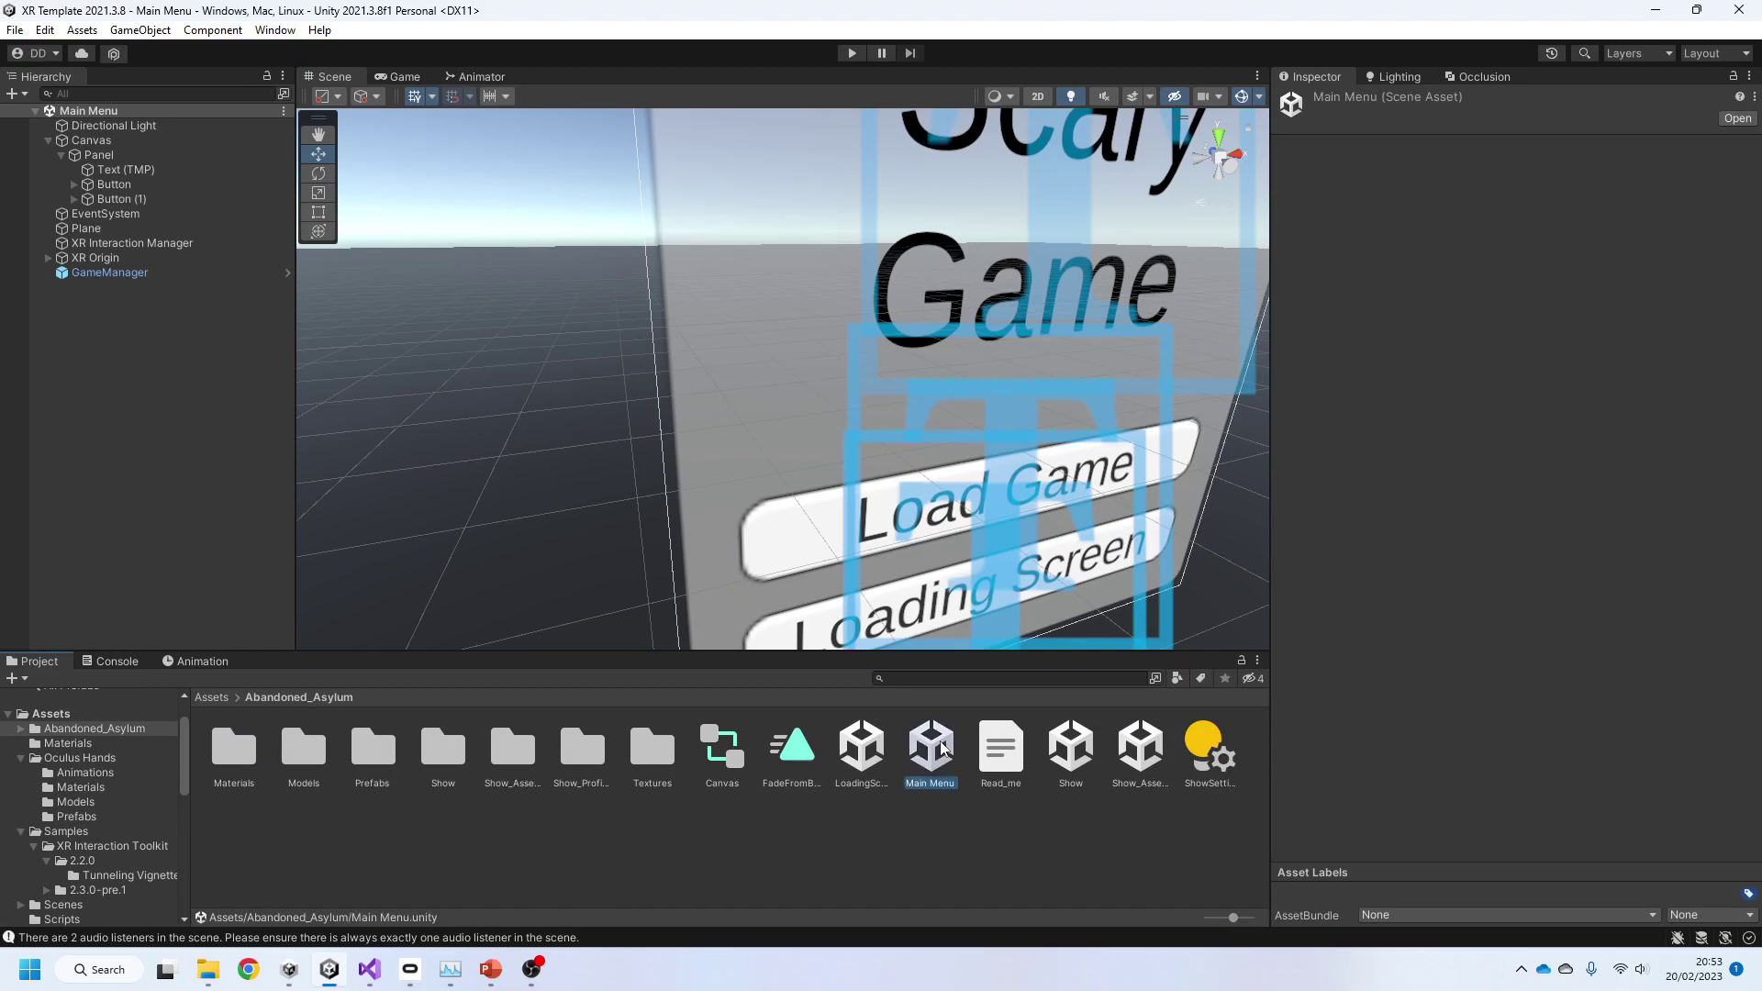
click(1071, 748)
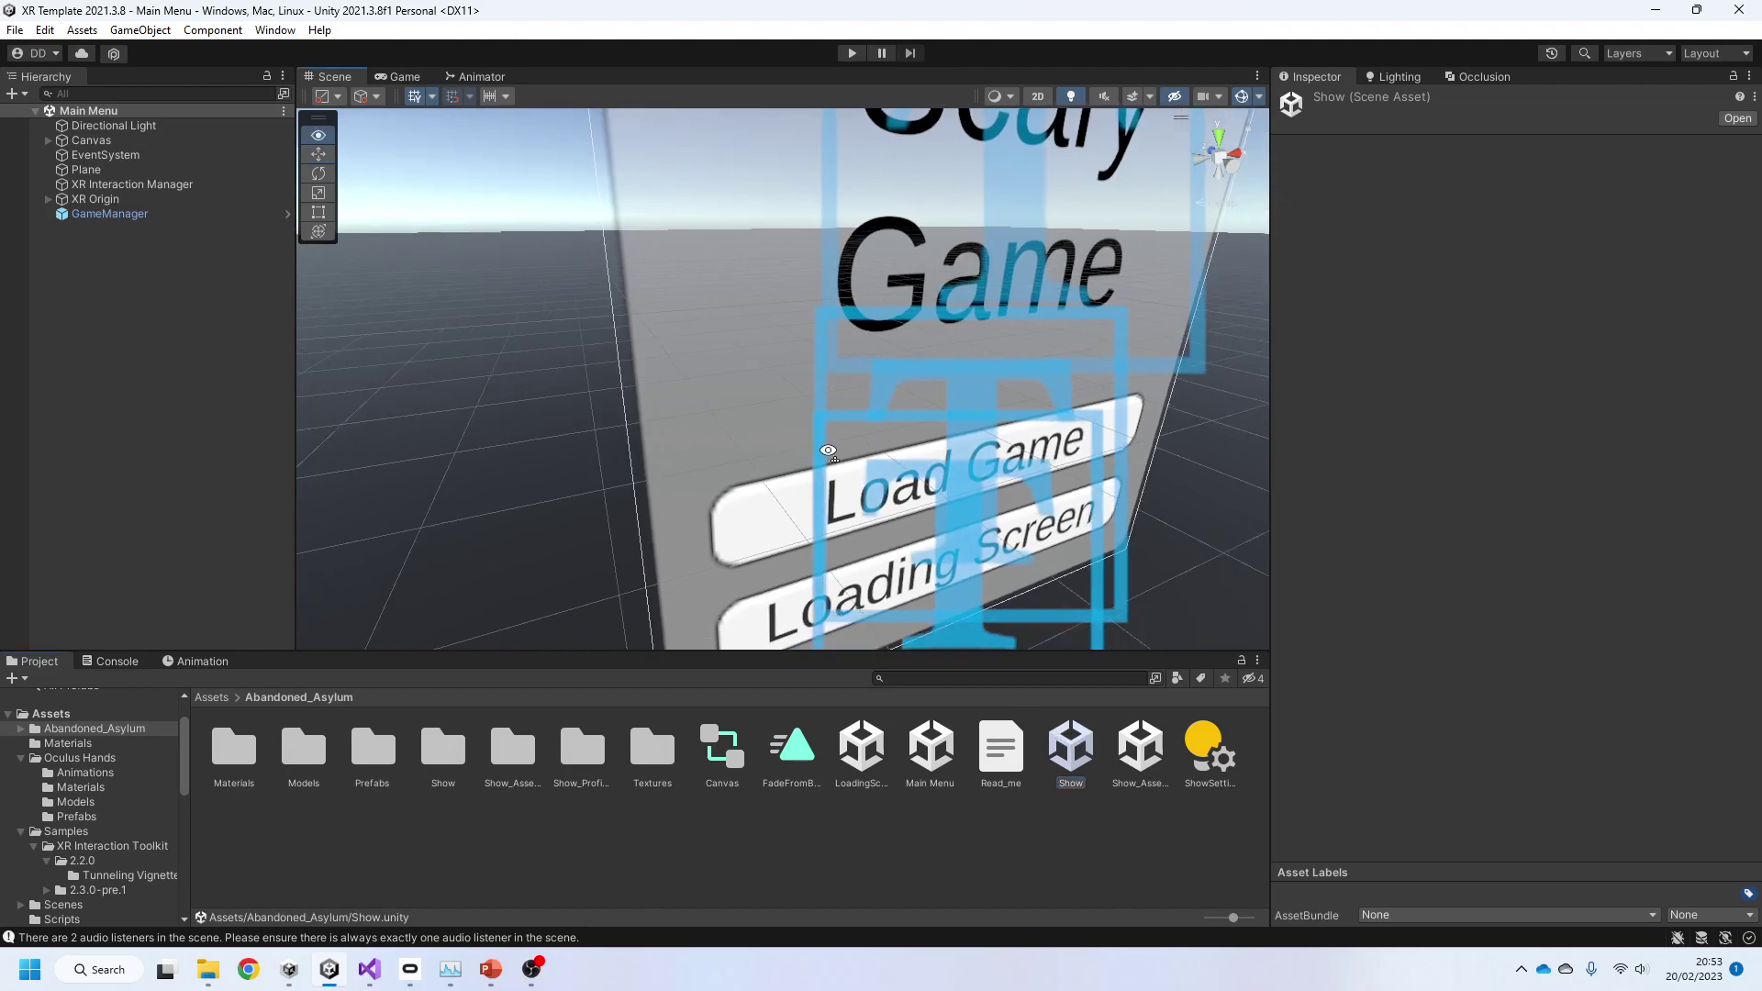
double_click(1071, 748)
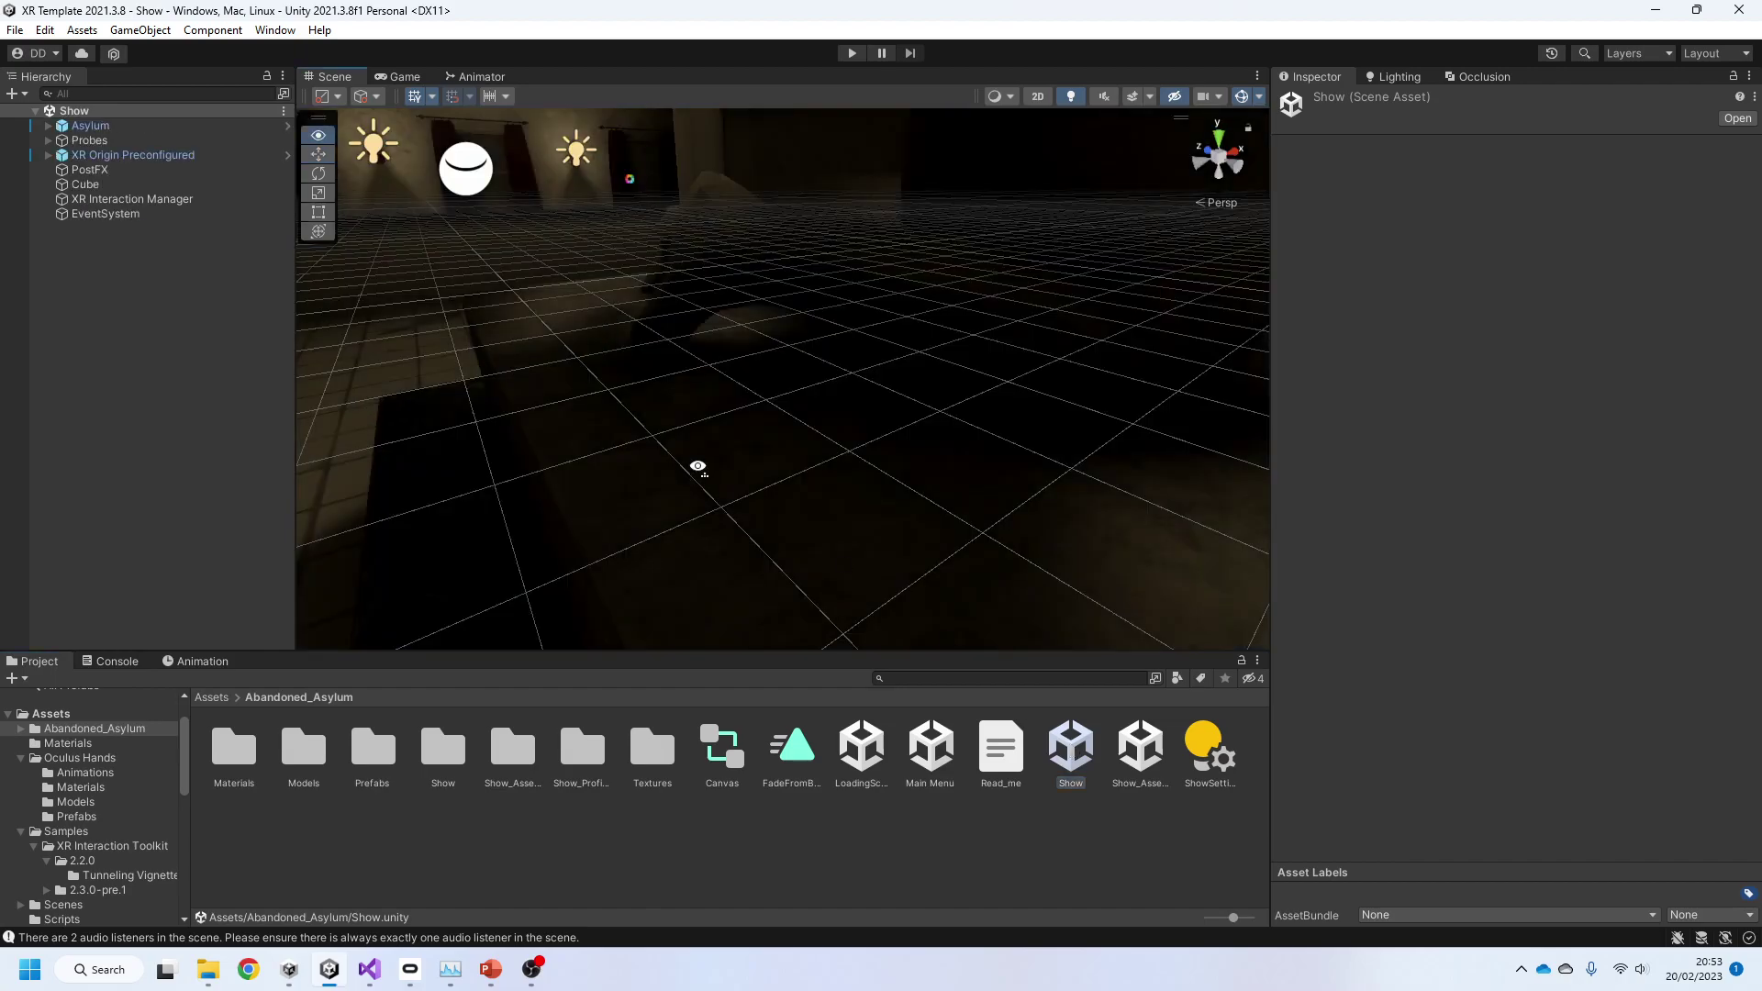
Step: Look over the Show scene, and open the Main Menu scene from the Abandoned_Asylum folder to view its menu canvas
right_drag(700, 468, 804, 508)
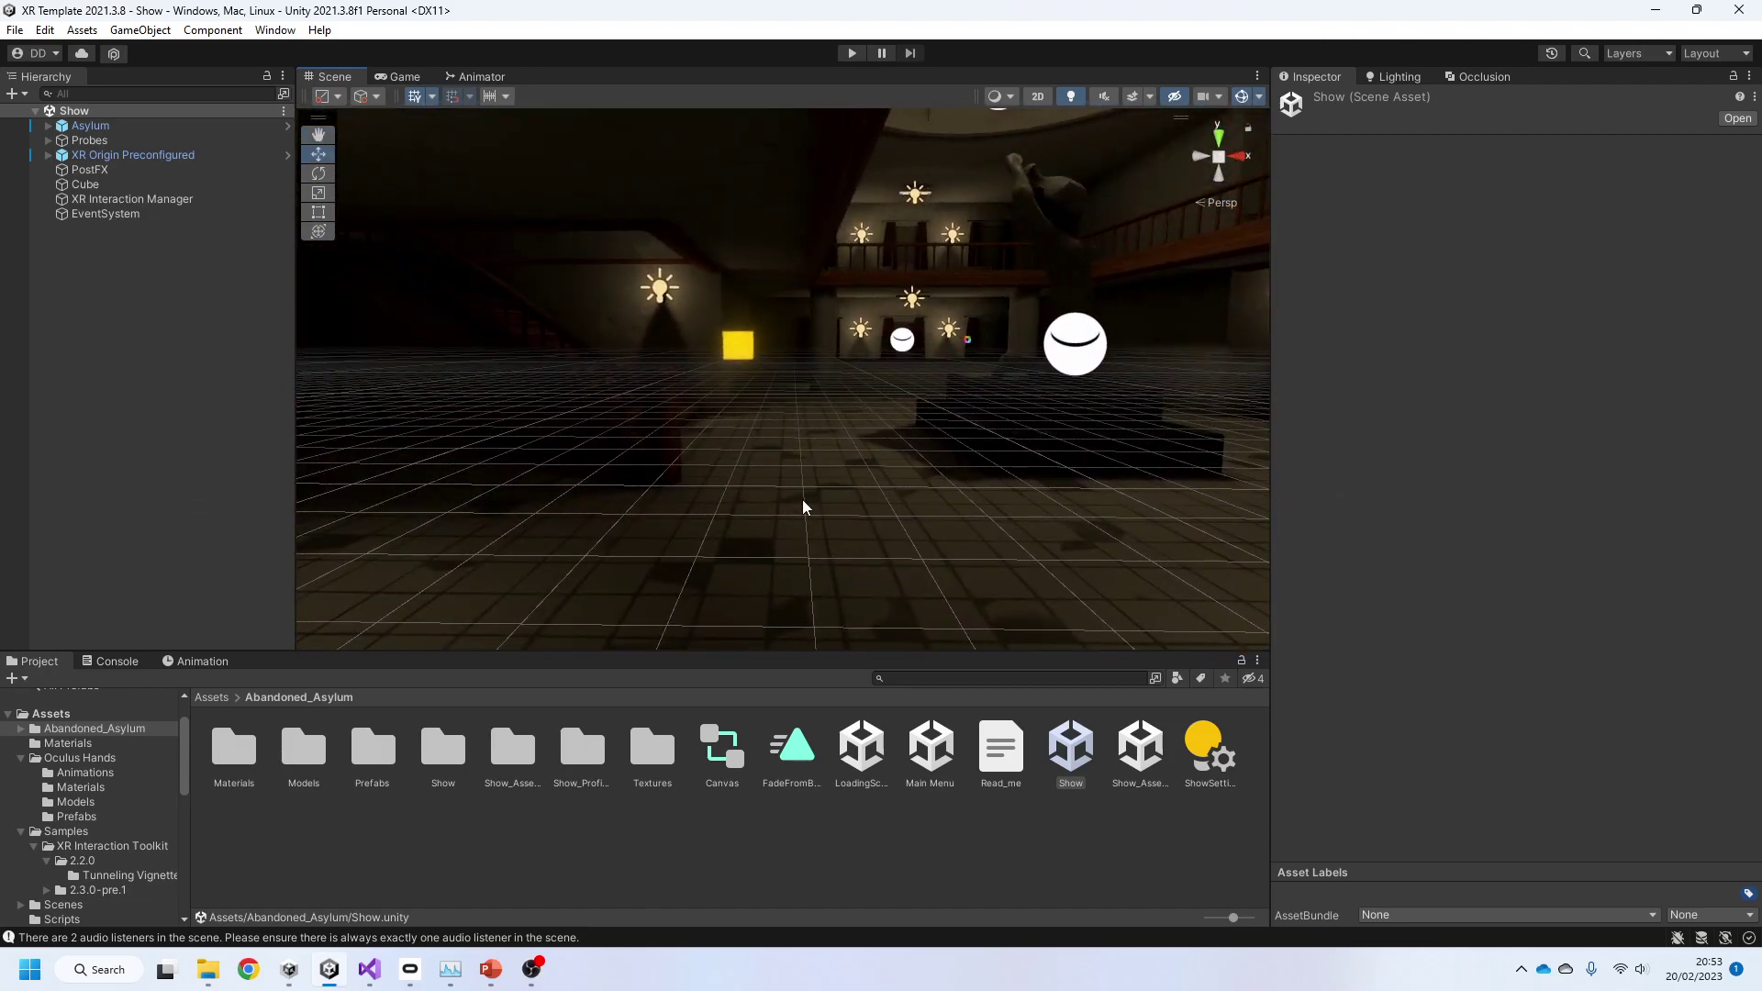
double_click(945, 745)
right_drag(848, 601, 928, 558)
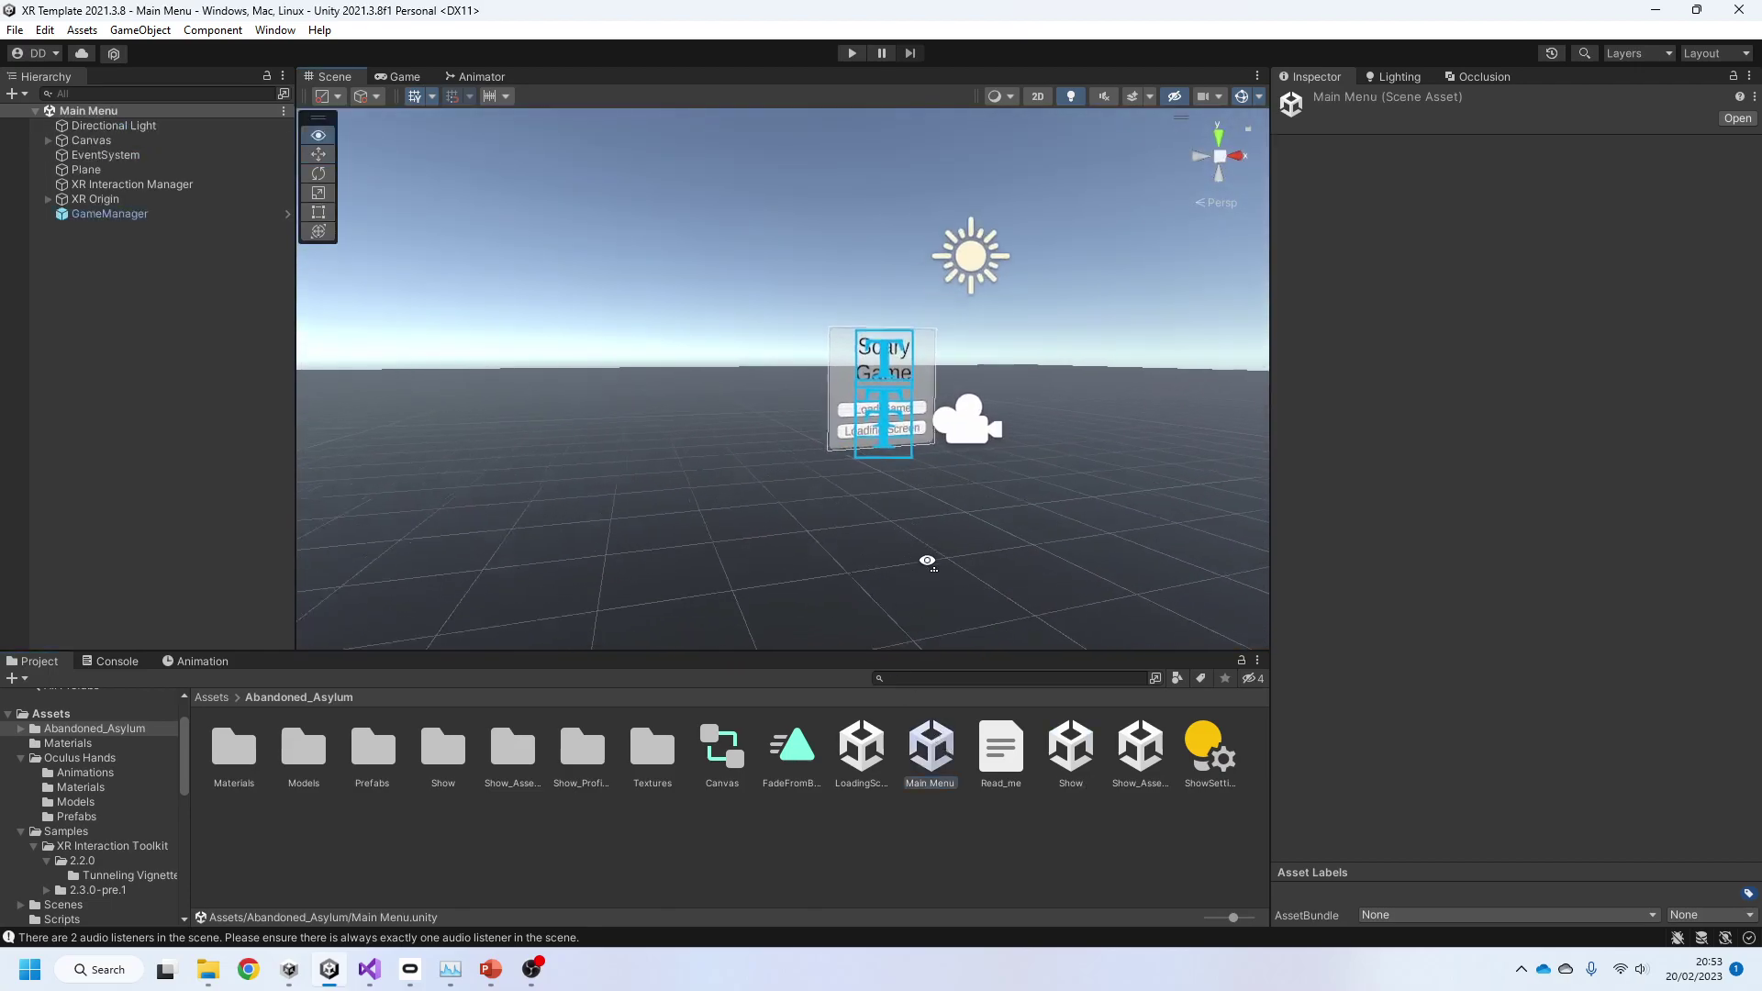
scroll(928, 559, up, 5)
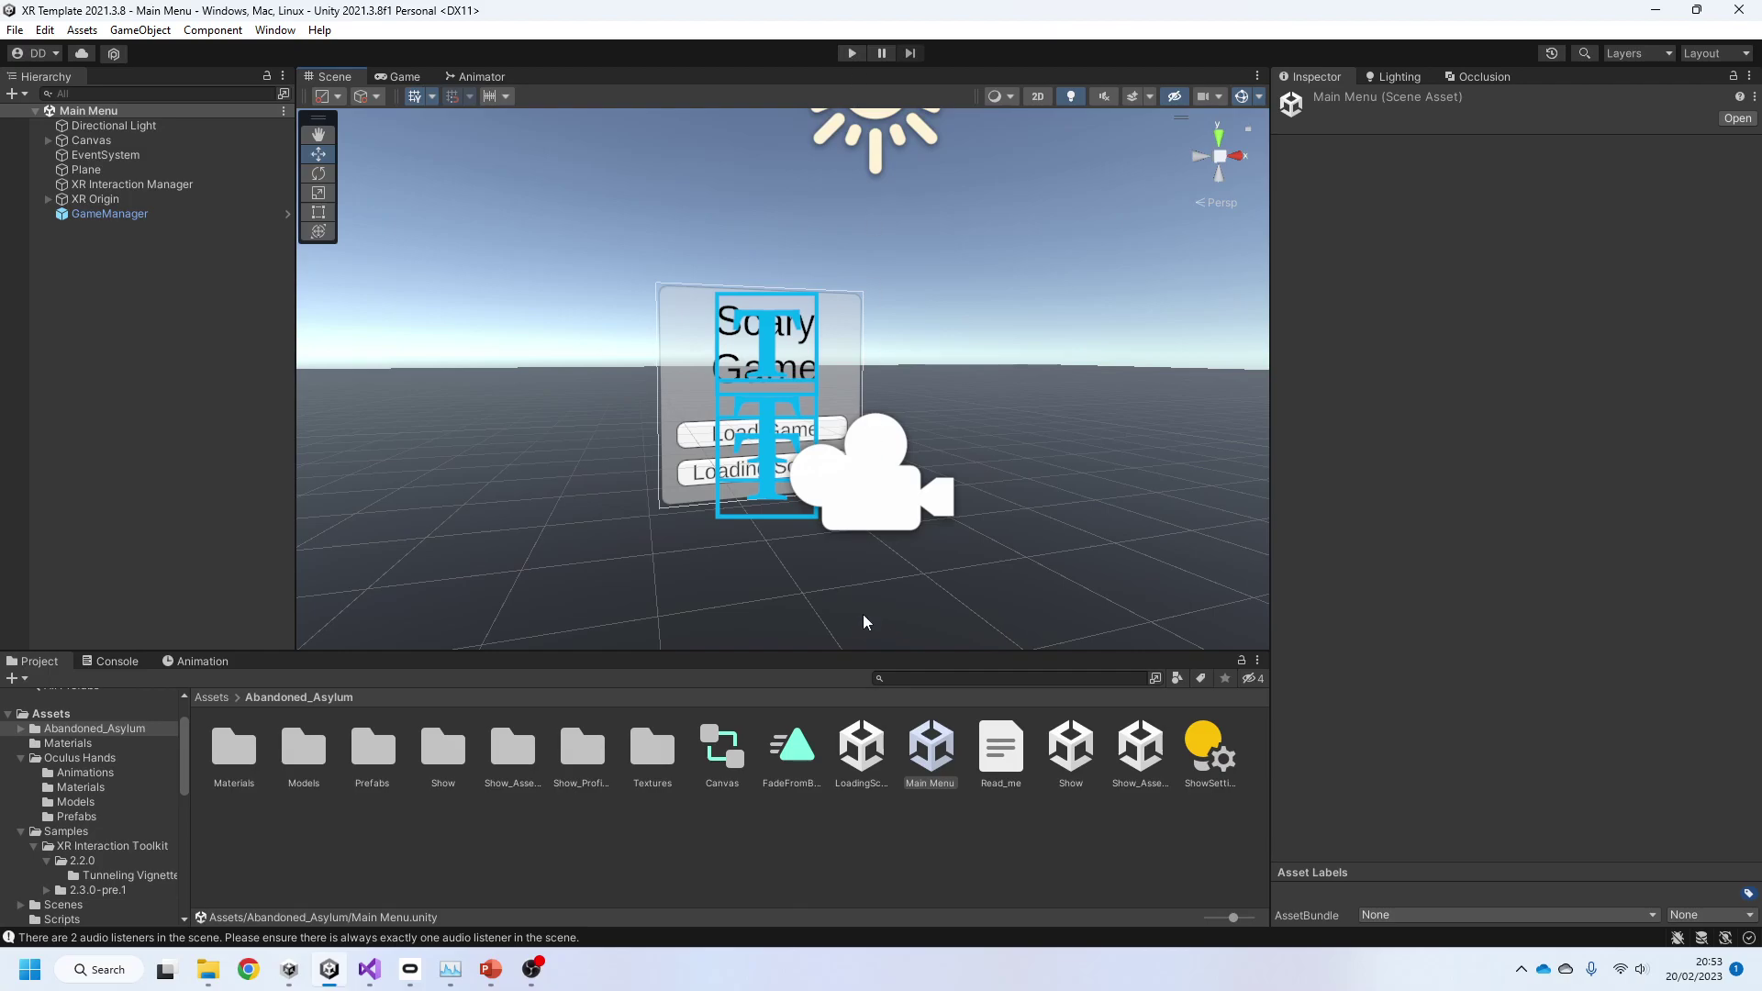
Step: Open the LoadingScreen scene and inspect its Camera object
double_click(864, 761)
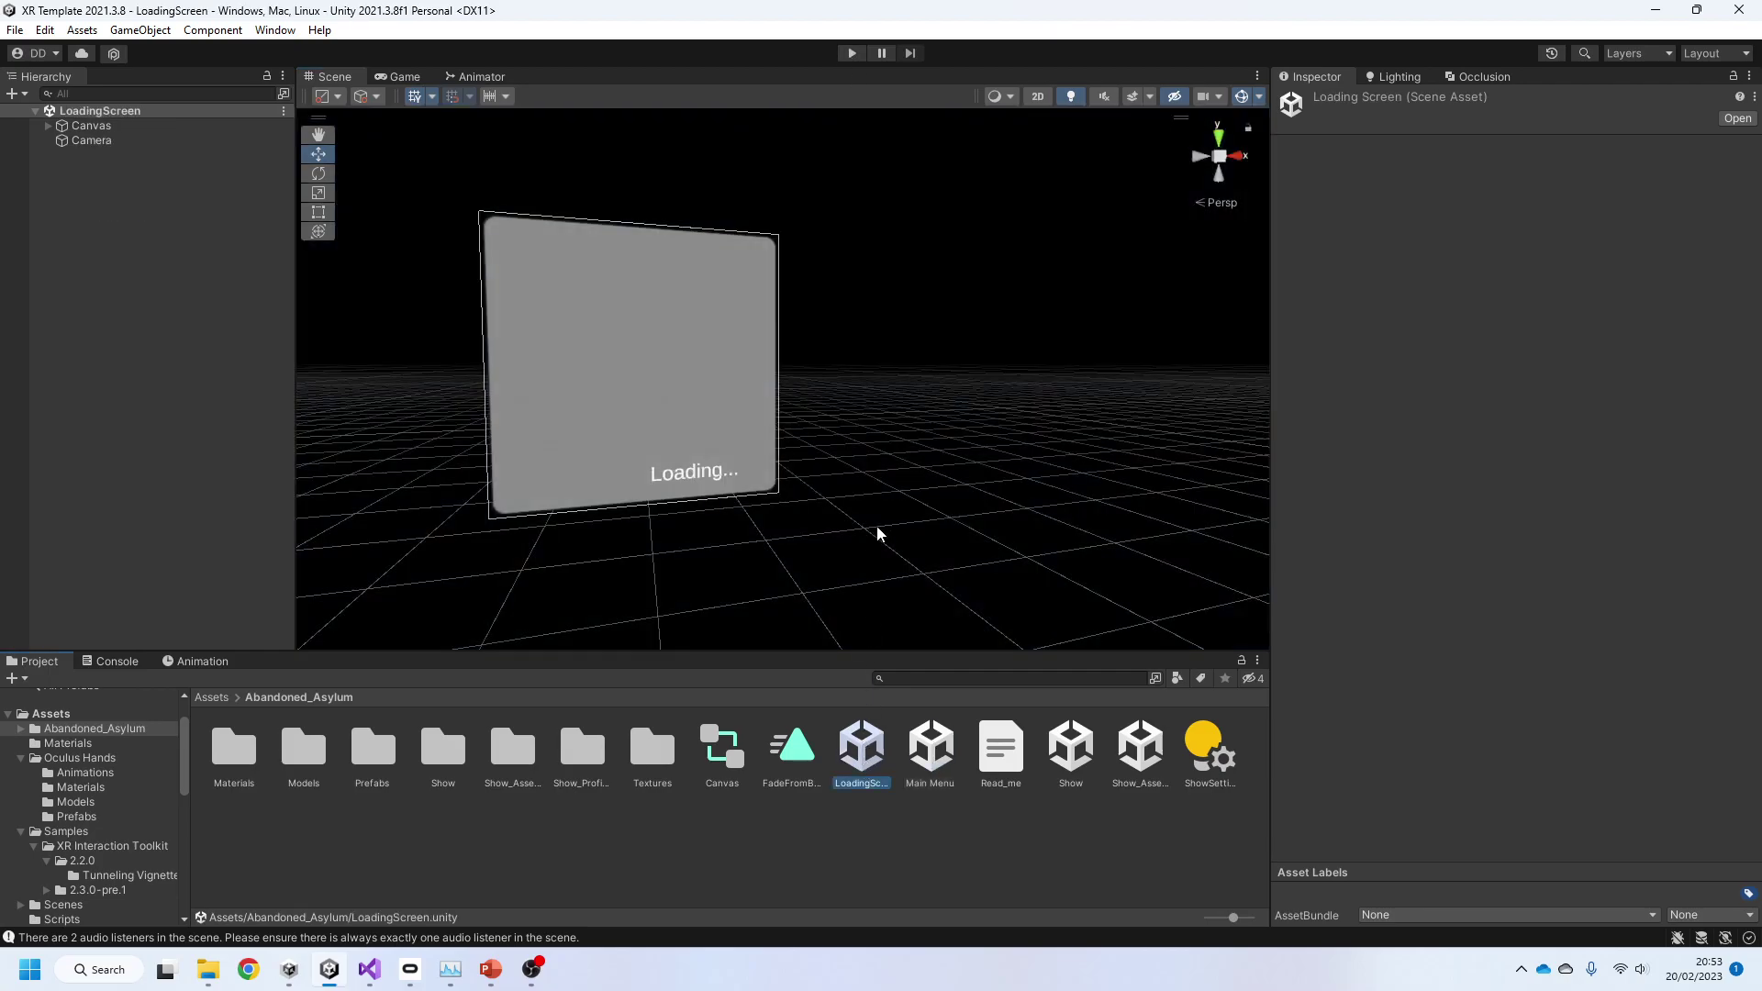
right_drag(877, 532, 759, 519)
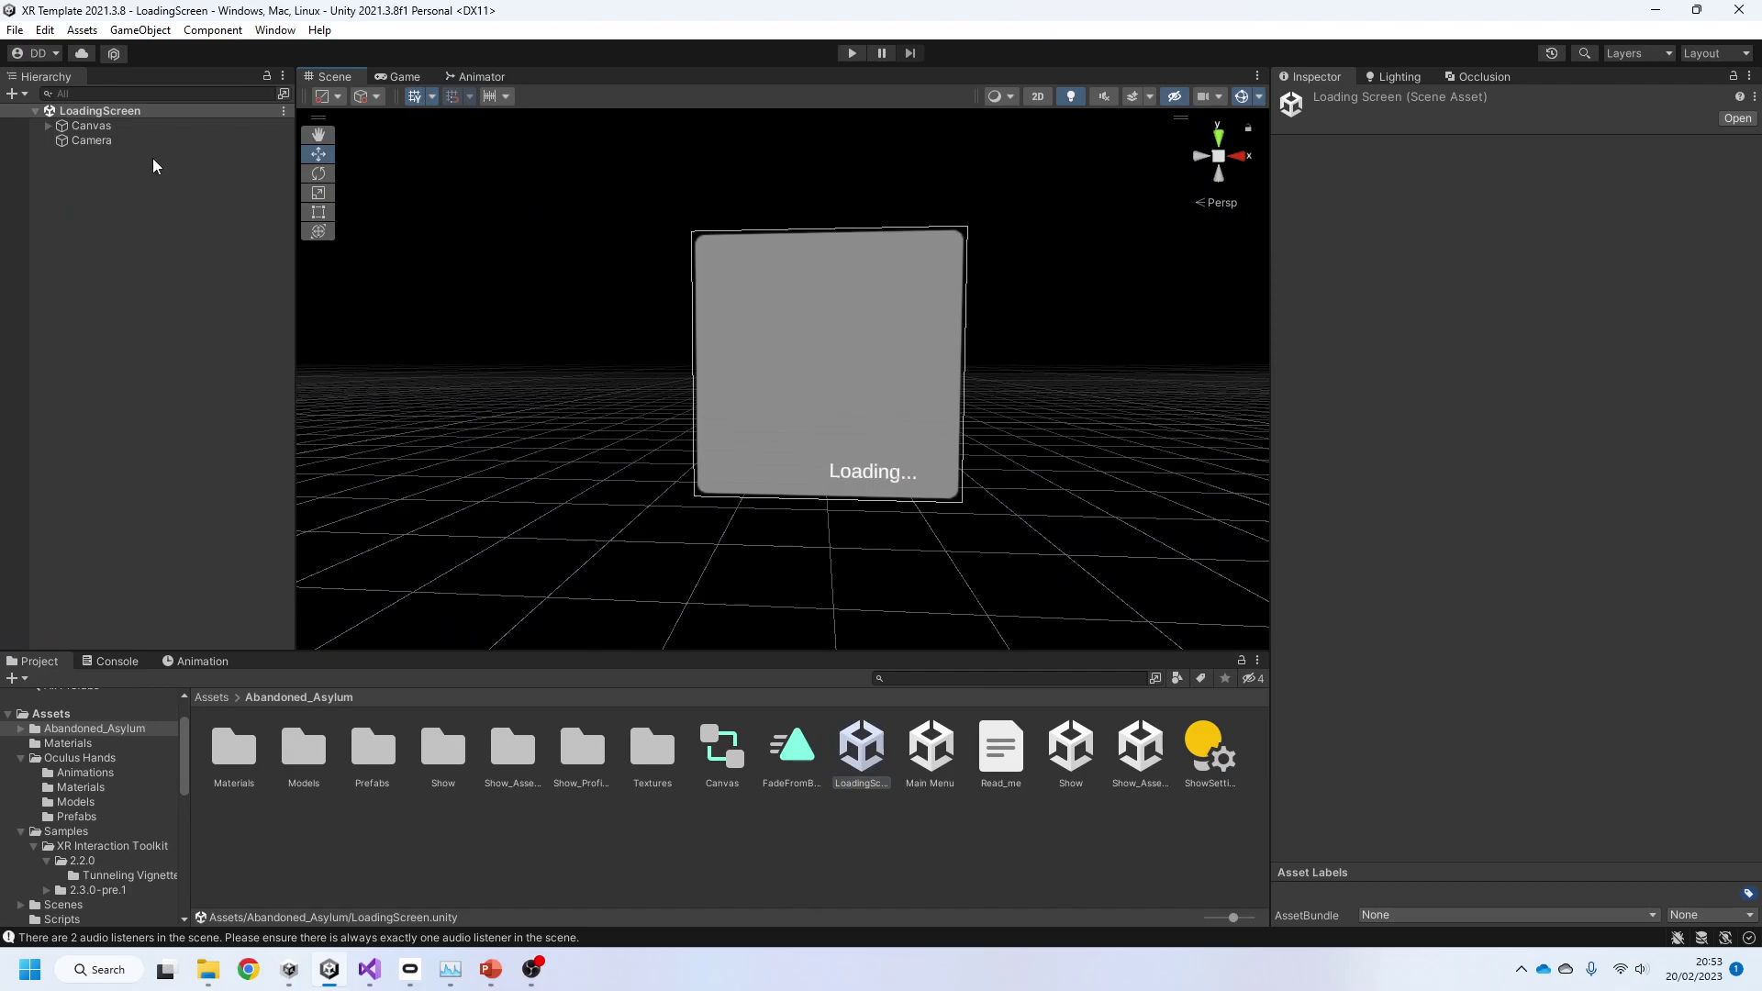
click(114, 144)
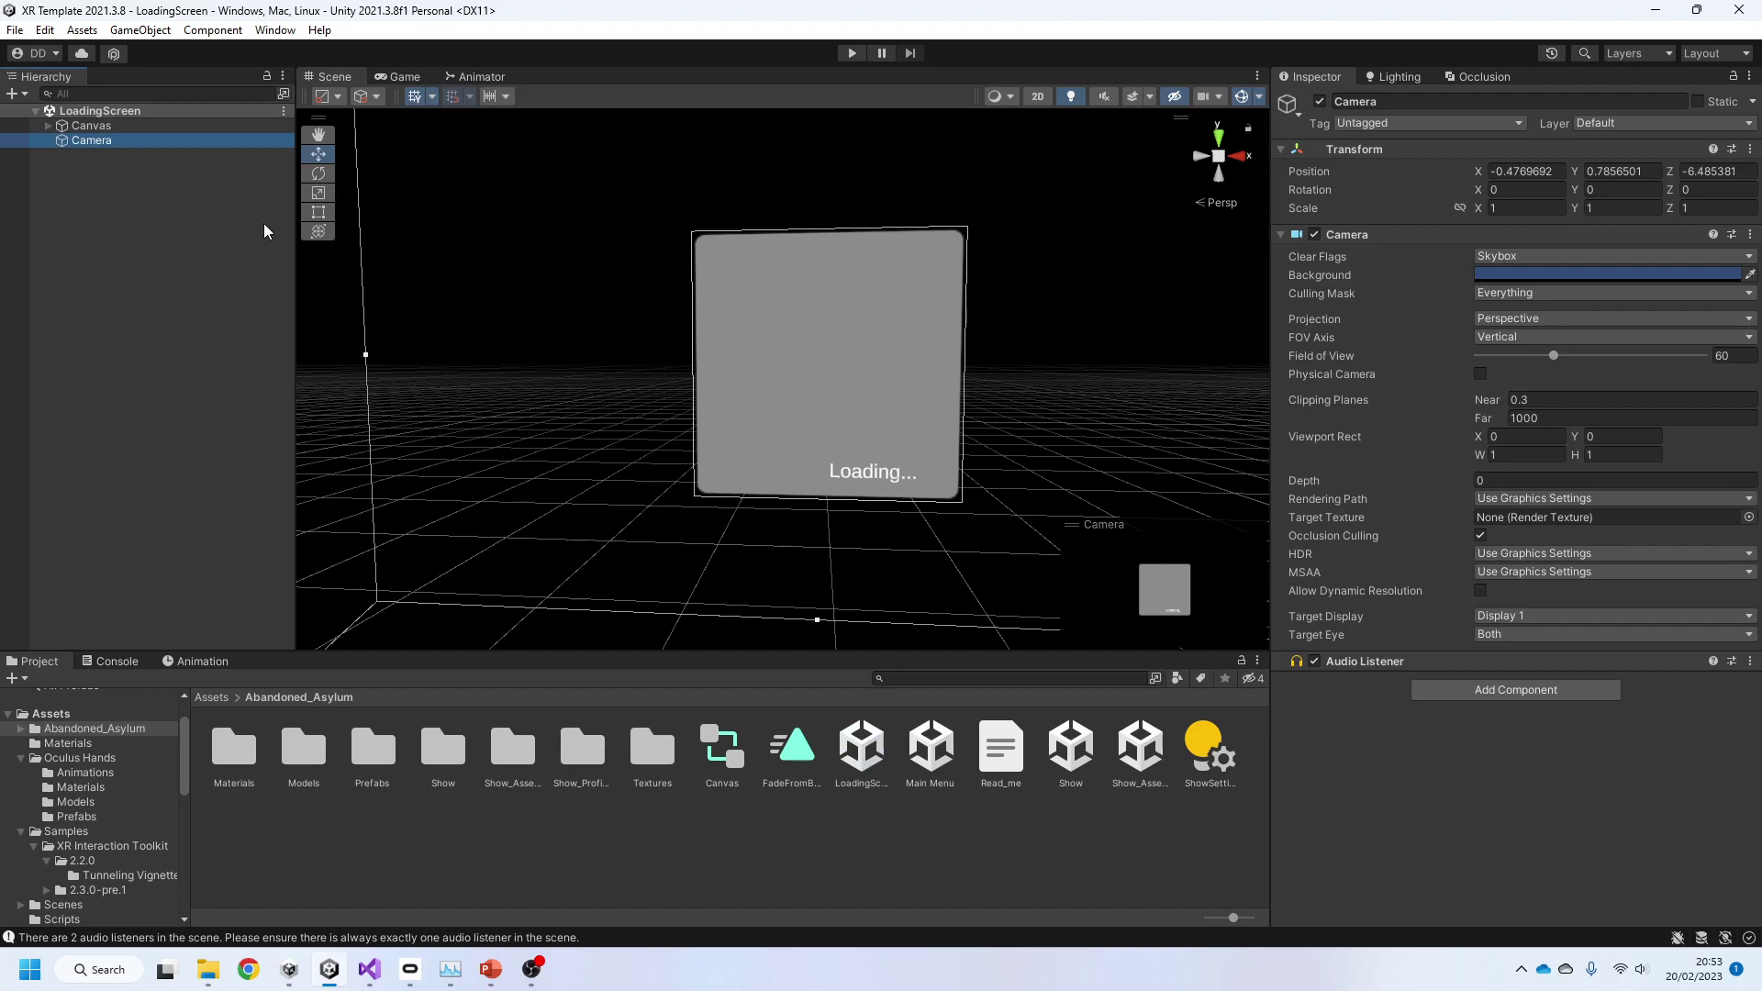
right_click(188, 226)
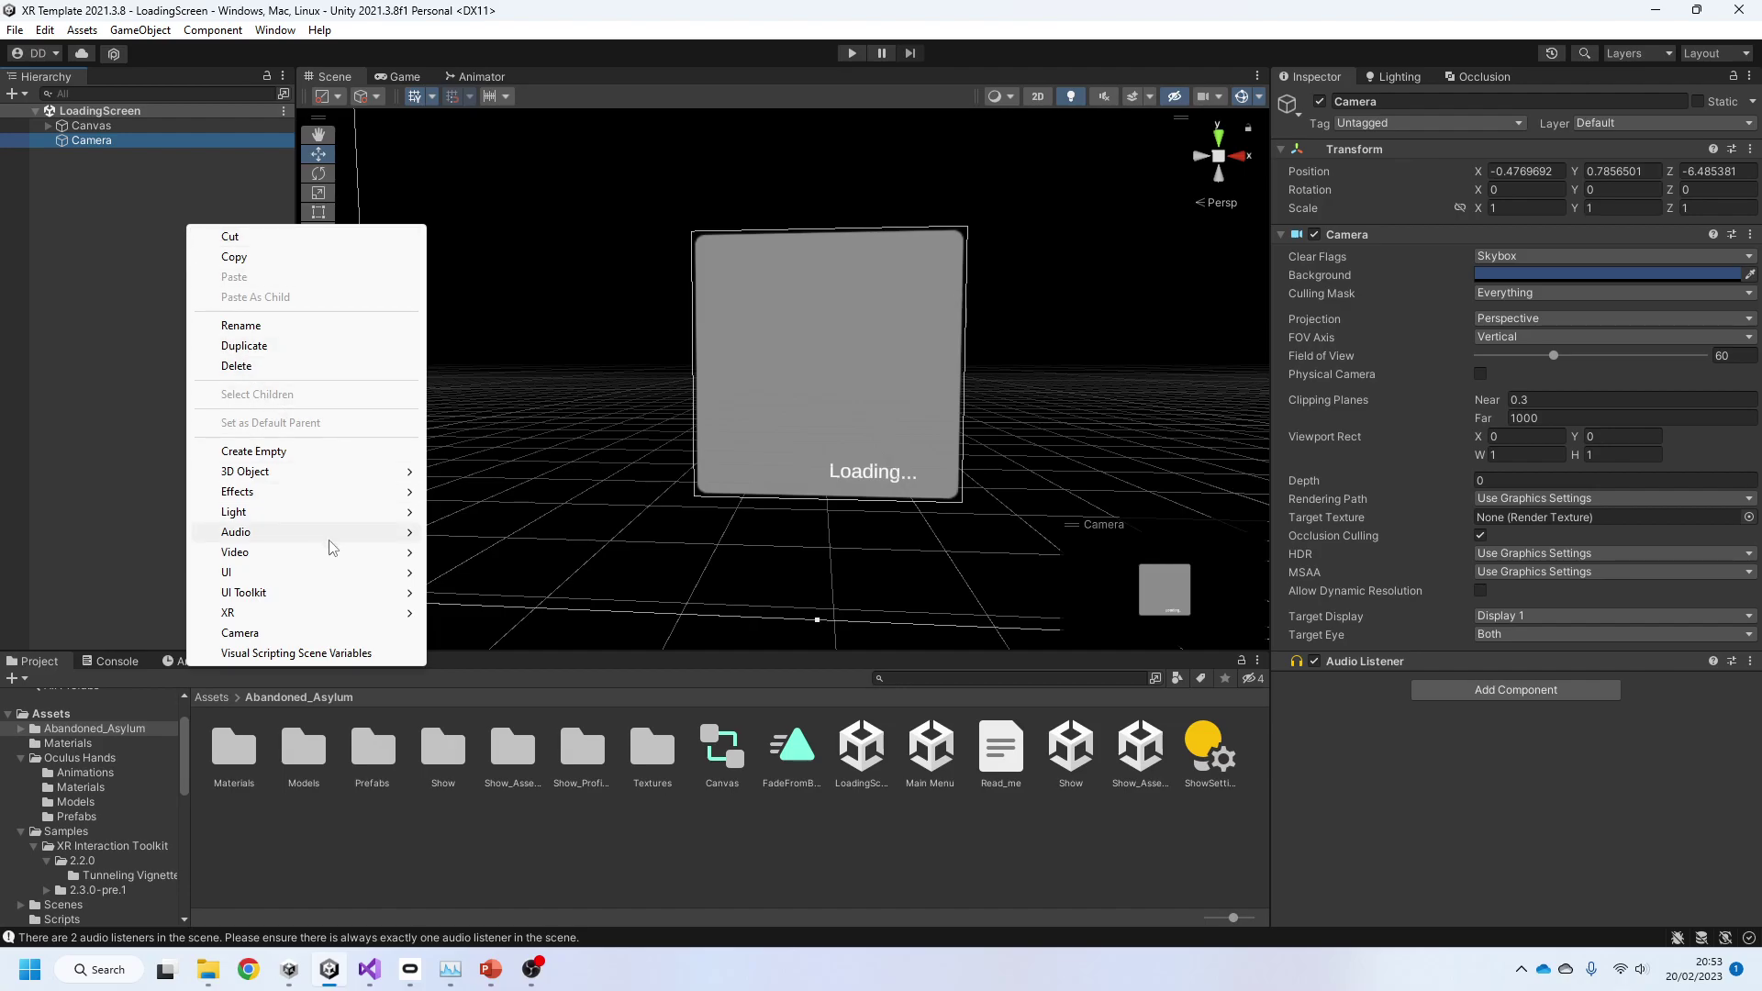
click(46, 351)
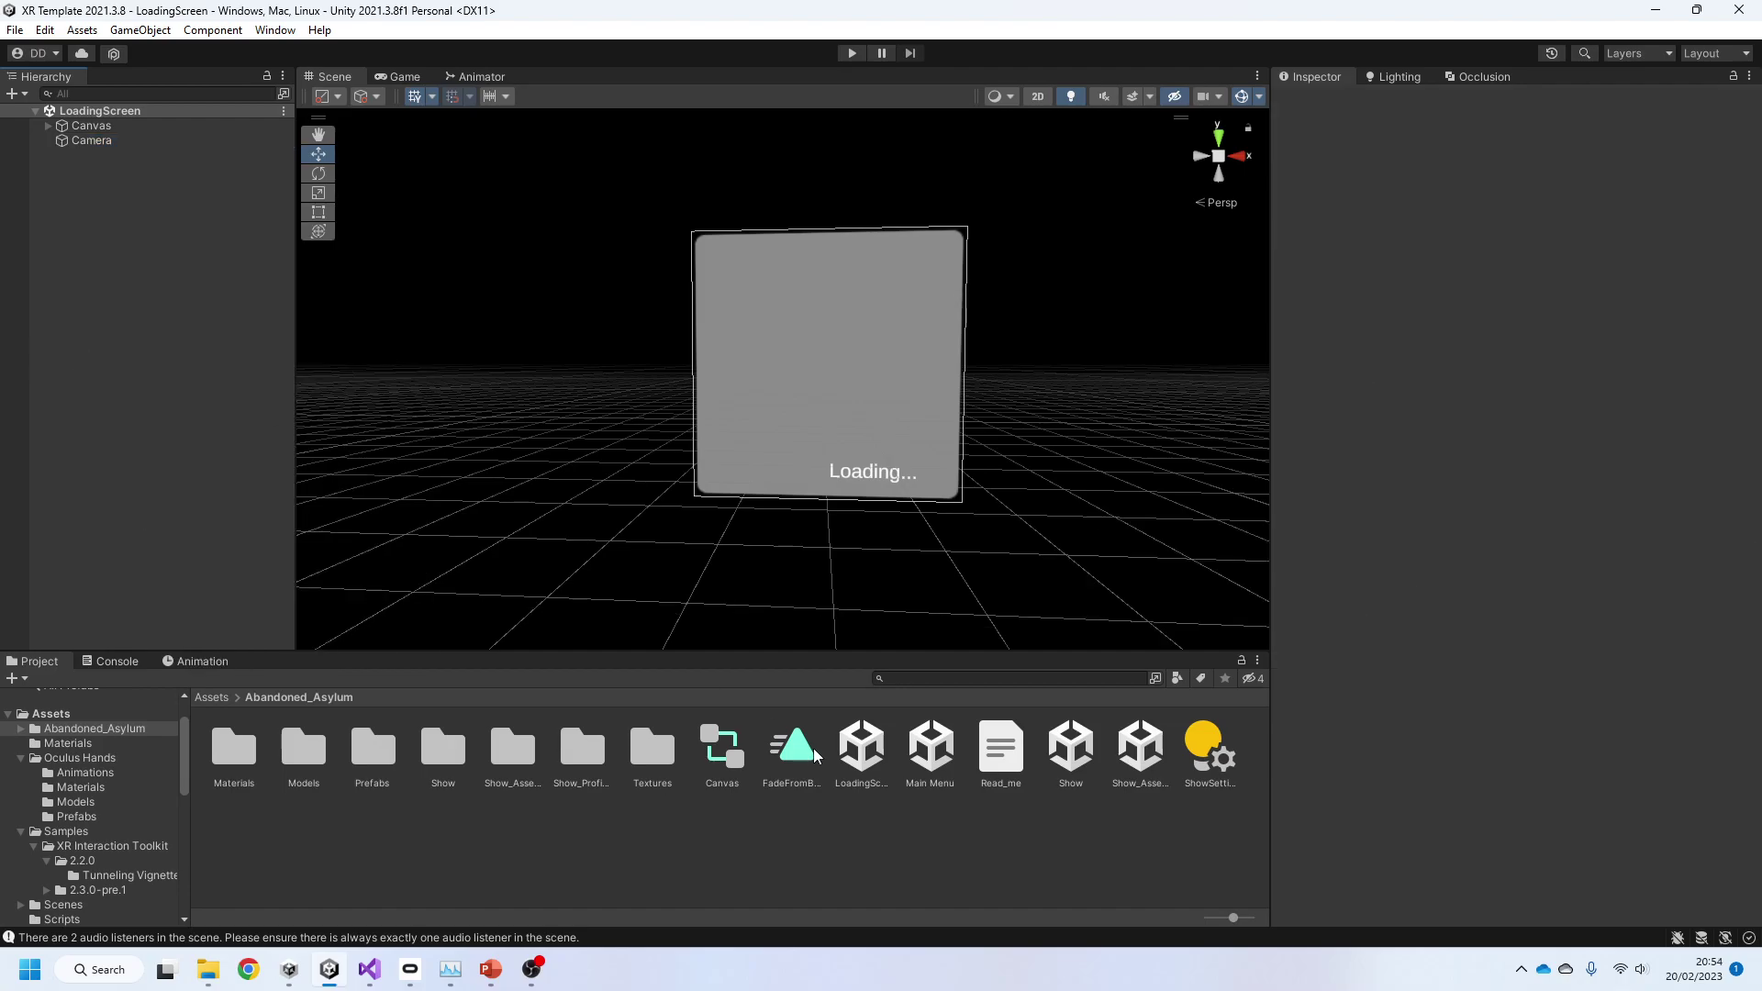
right_click(896, 848)
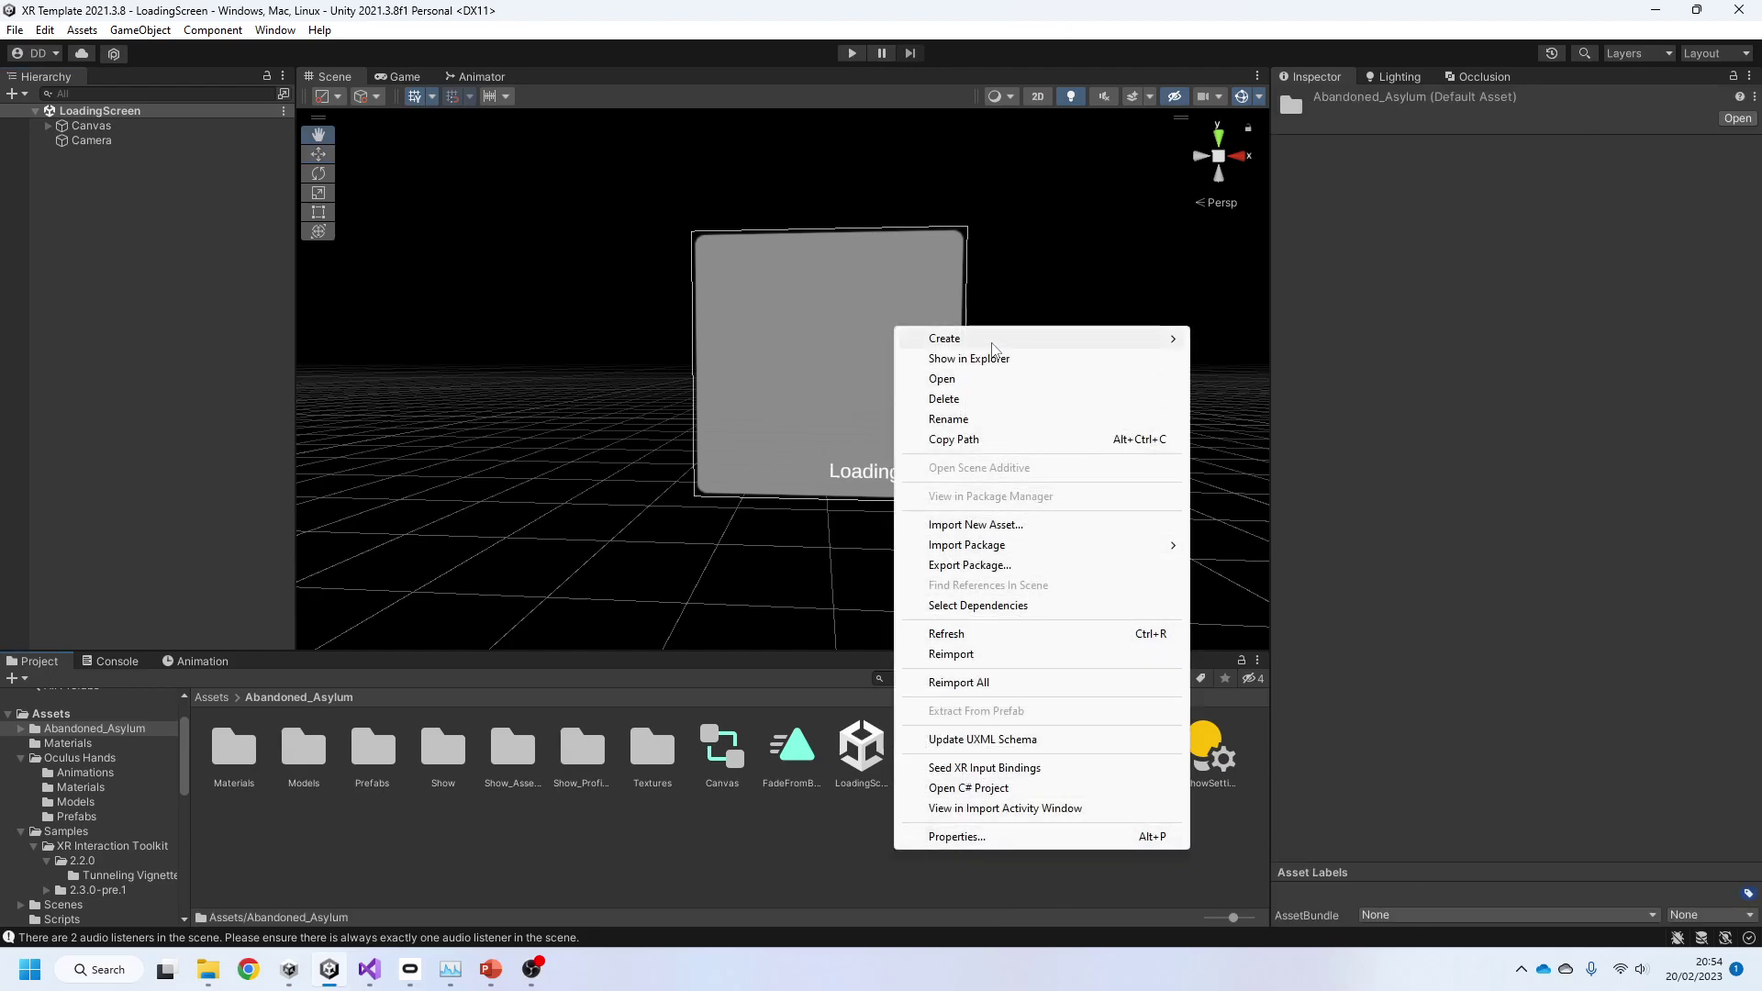
mouse_move(996, 341)
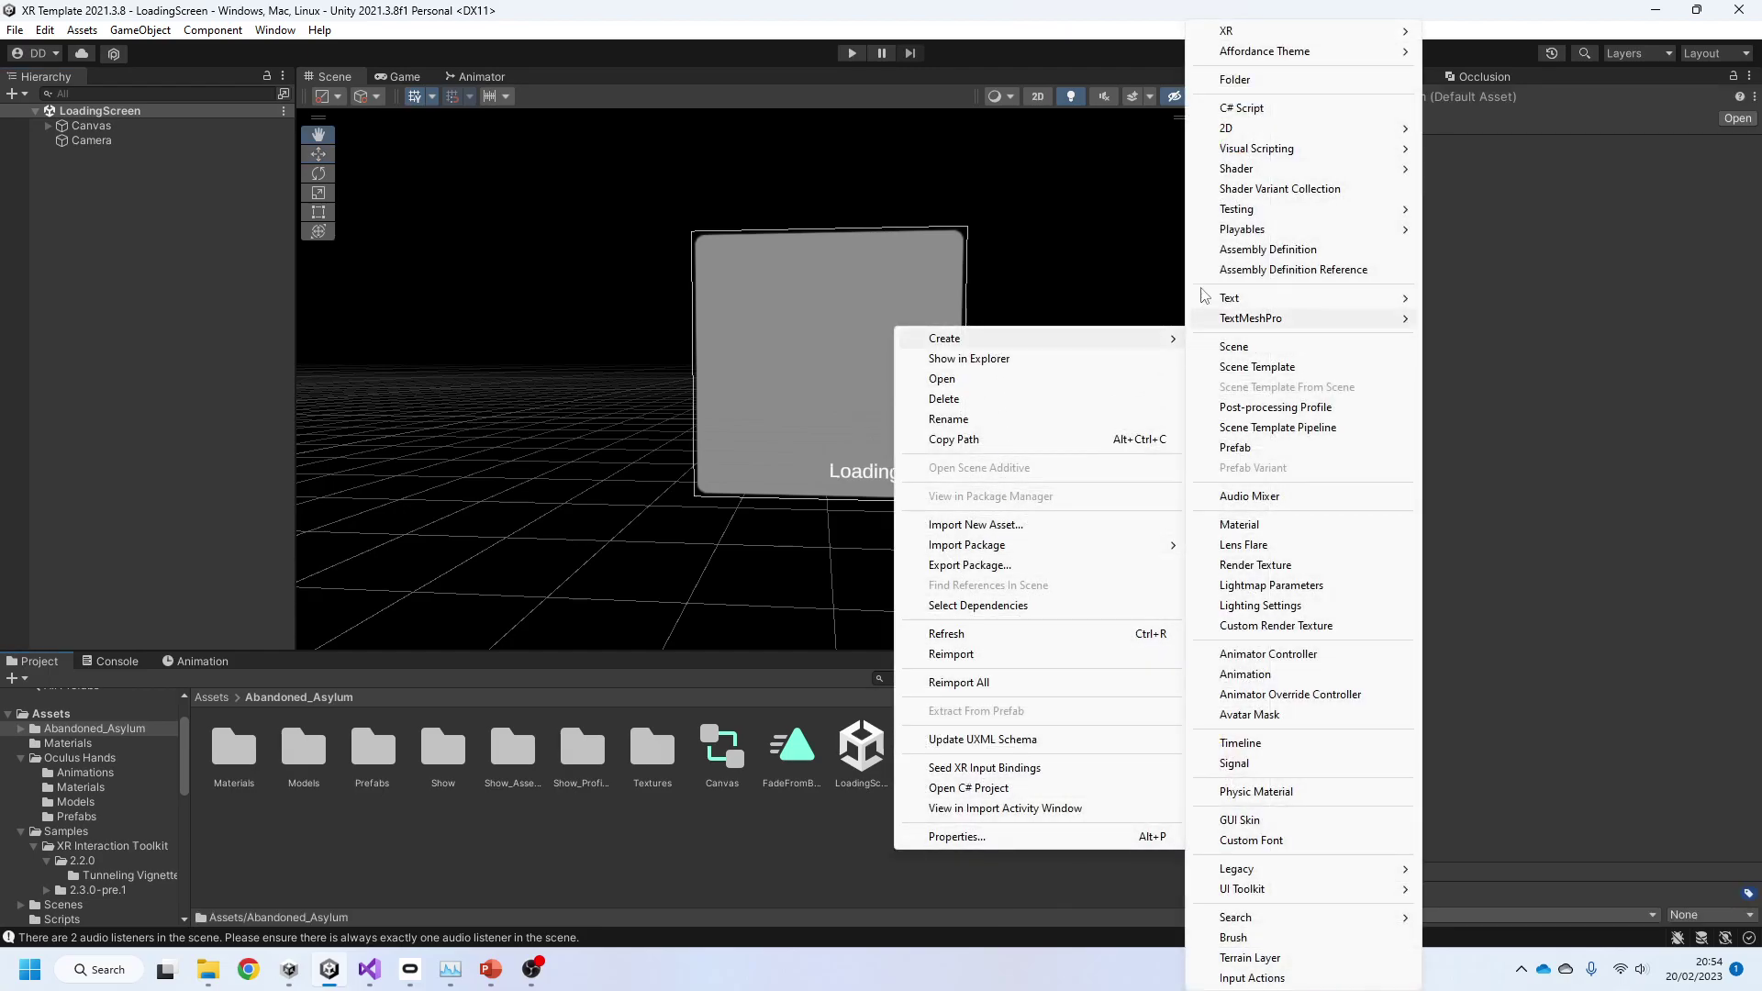
key(Escape)
Step: Expand the LoadingScreen canvas and its Panel, and inspect the settings of the Canvas and the Text (TMP) object
click(49, 126)
click(105, 130)
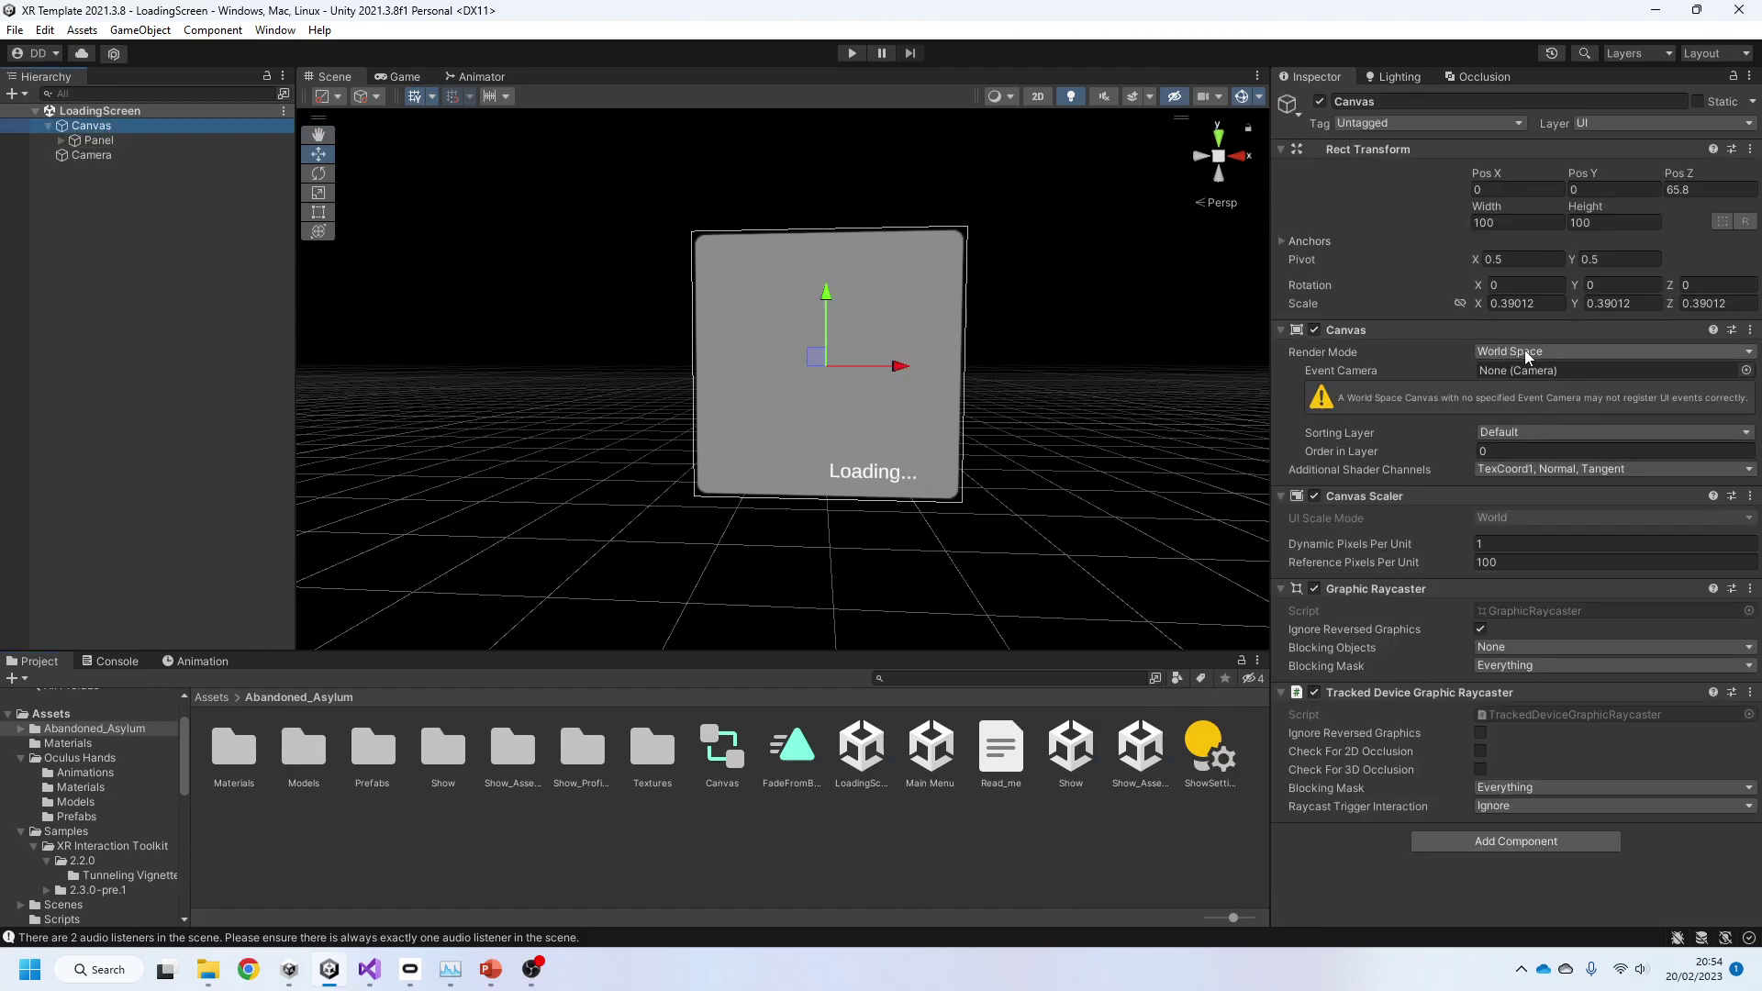
right_click(101, 324)
mouse_move(248, 718)
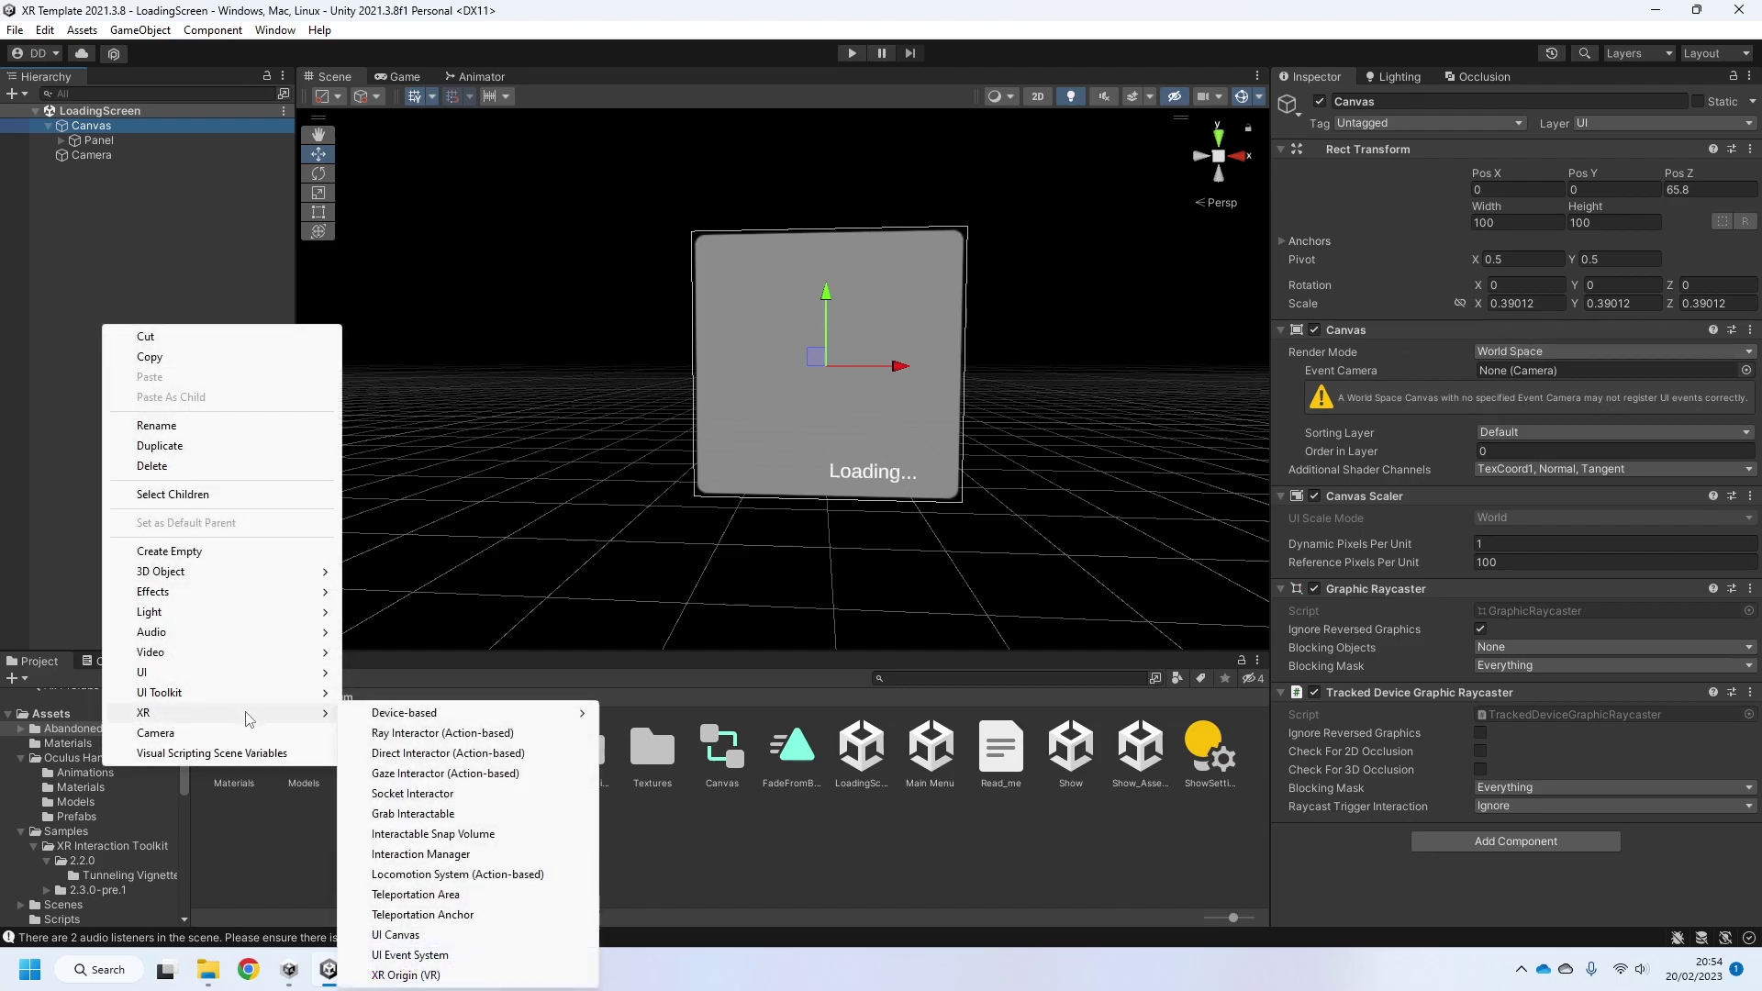
click(443, 9)
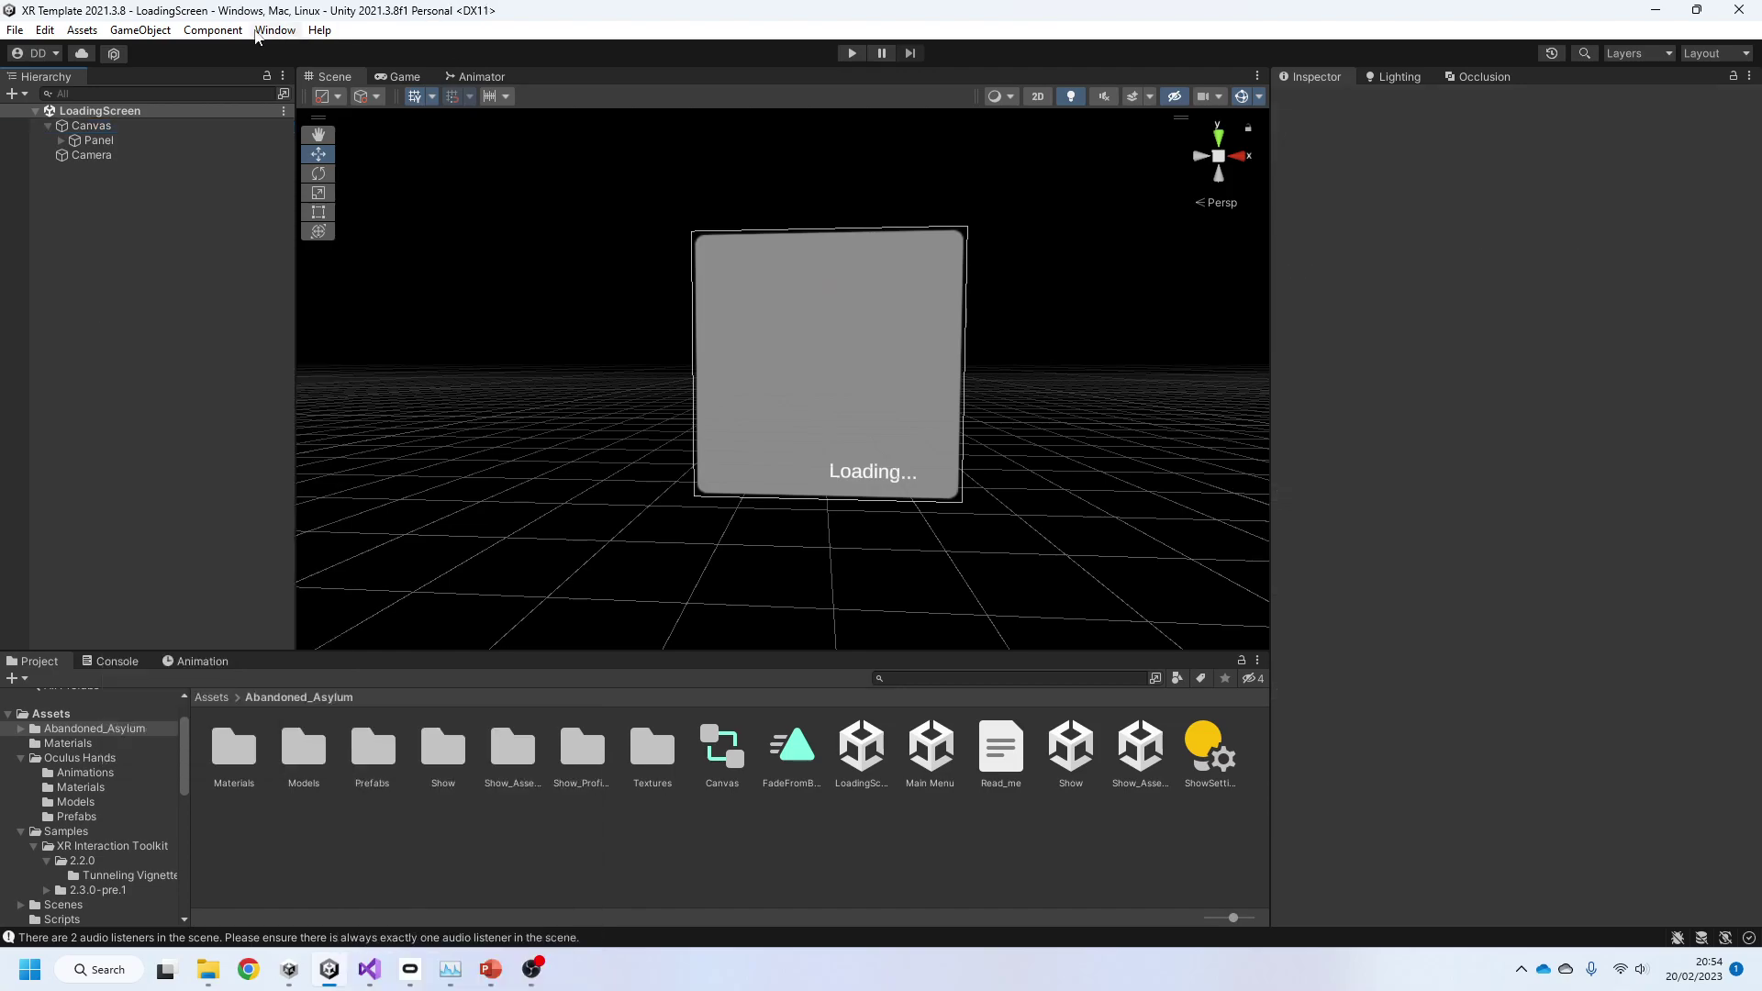
click(61, 140)
click(101, 154)
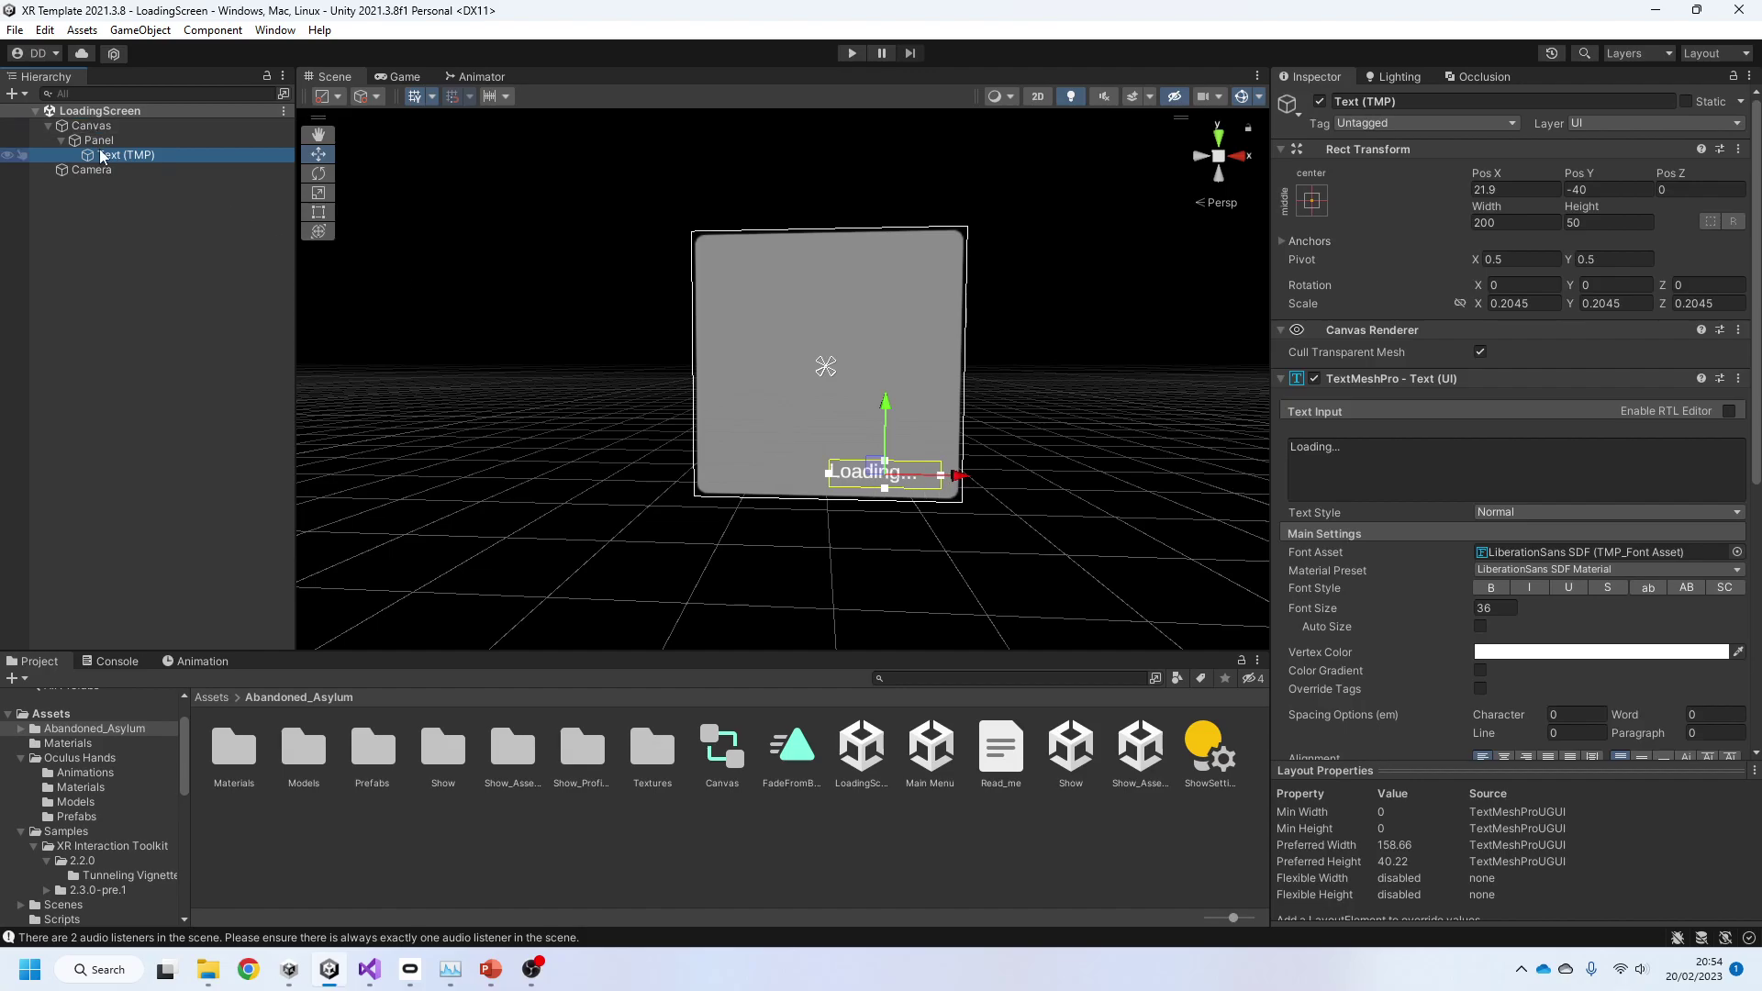
Step: Try different sprites as the Panel's source image, such as XR, Look and ControllerRight, and finally set it to None
click(211, 140)
click(1748, 400)
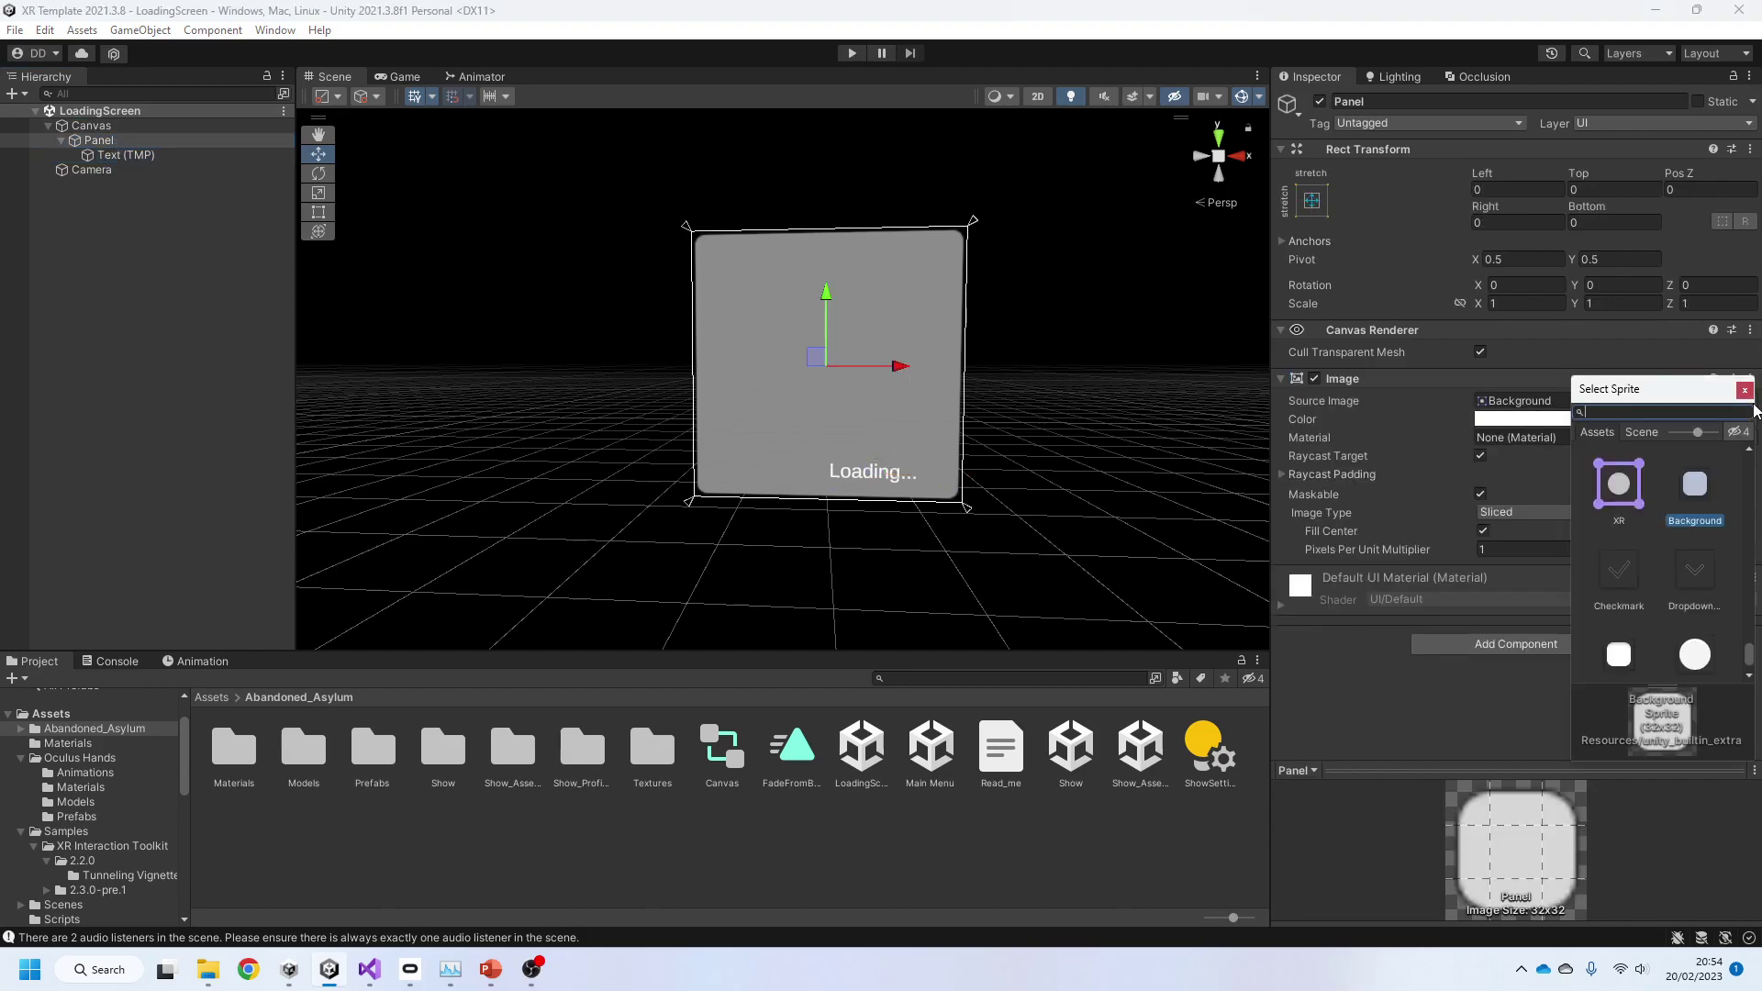
click(1637, 500)
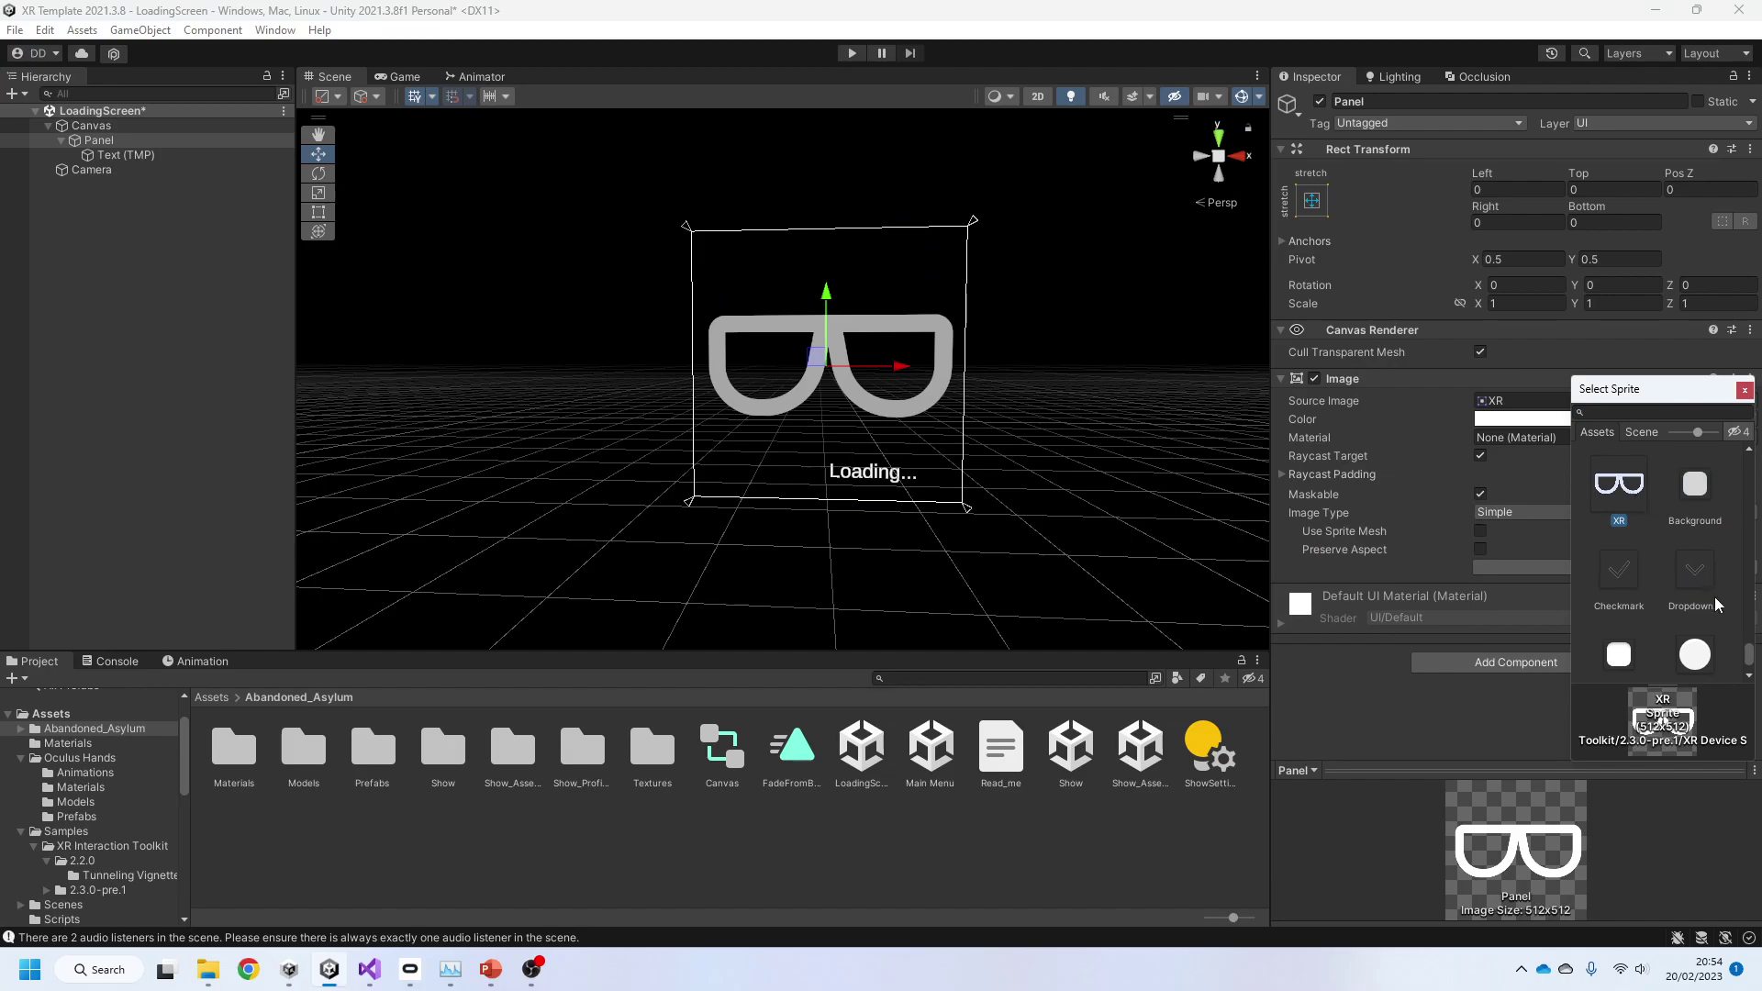
scroll(1716, 597, down, 1)
click(1704, 521)
click(1624, 523)
click(1625, 601)
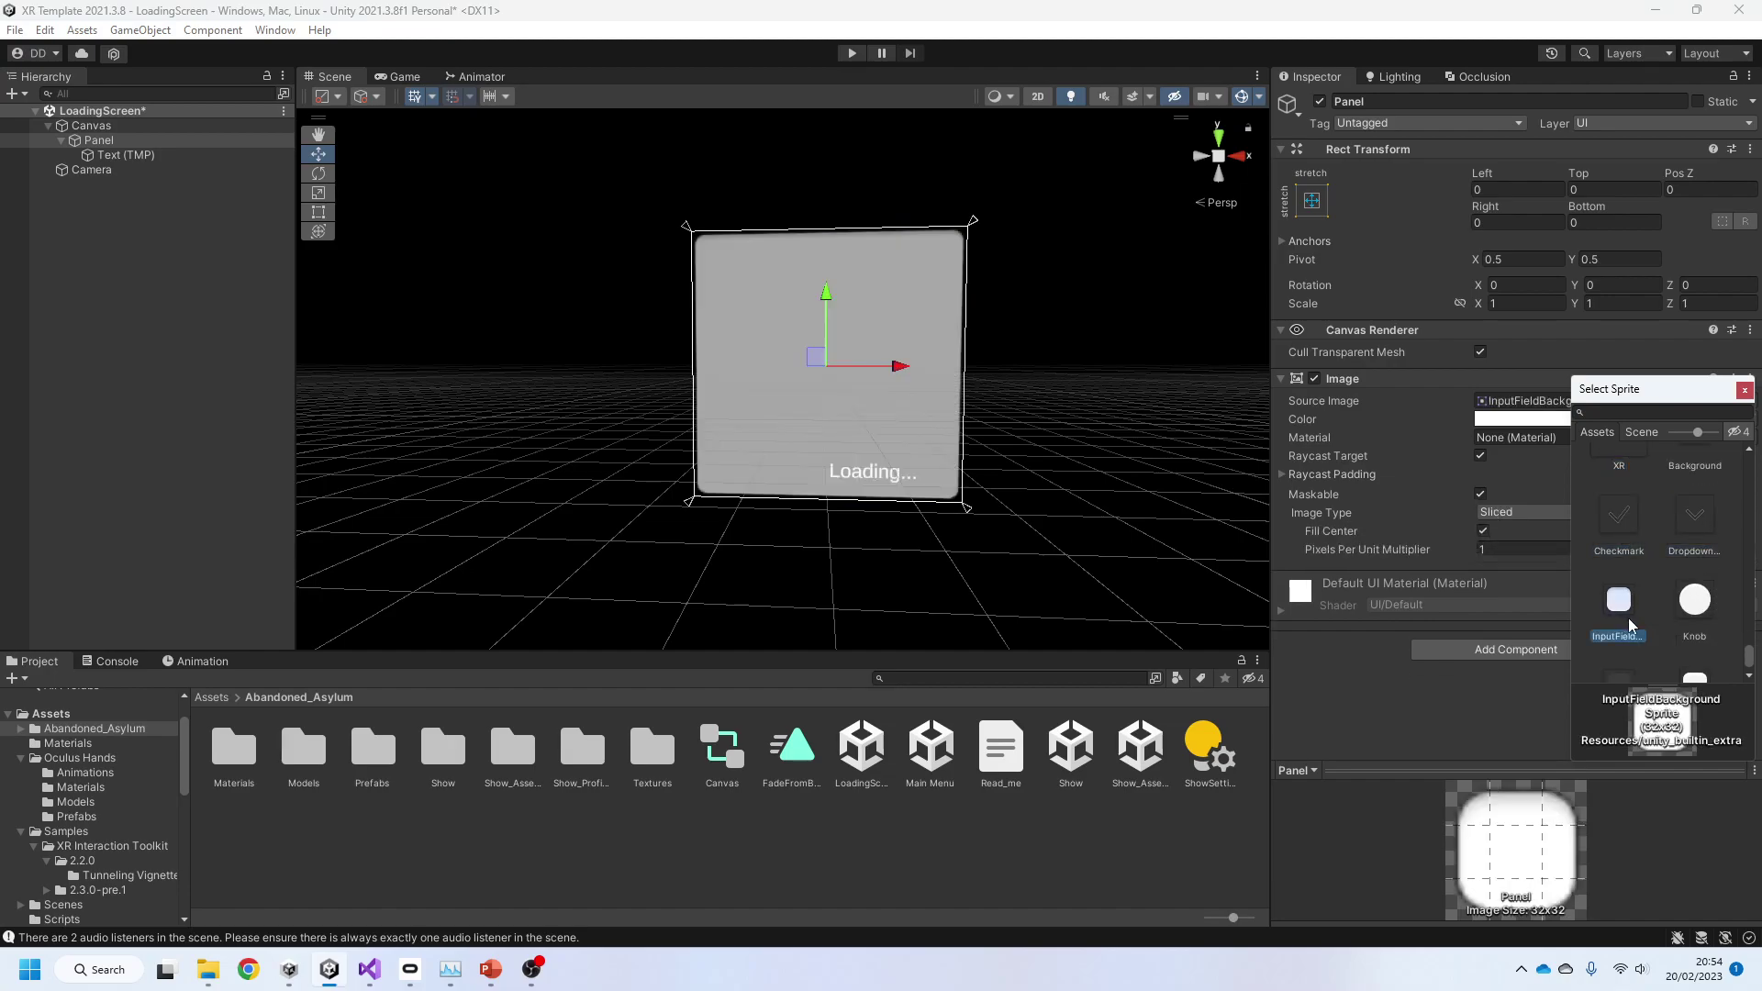
scroll(1694, 634, up, 1)
scroll(1709, 581, down, 4)
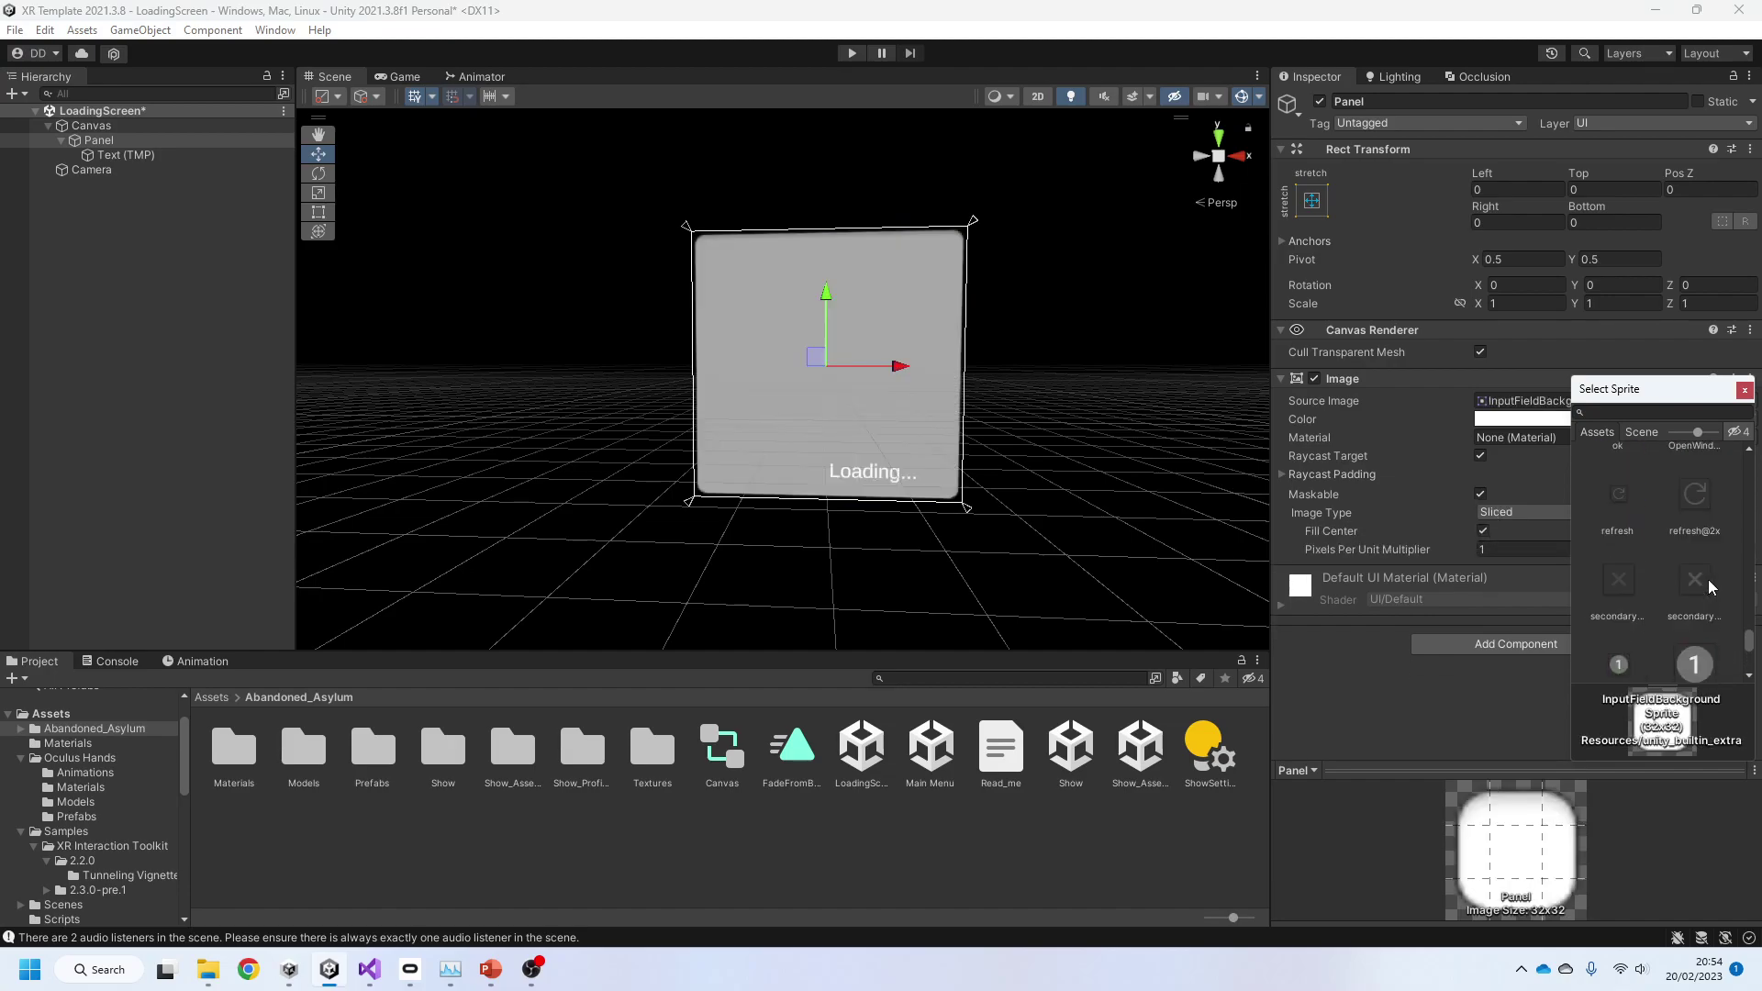
click(1695, 592)
click(1695, 506)
click(1618, 509)
scroll(1683, 555, down, 5)
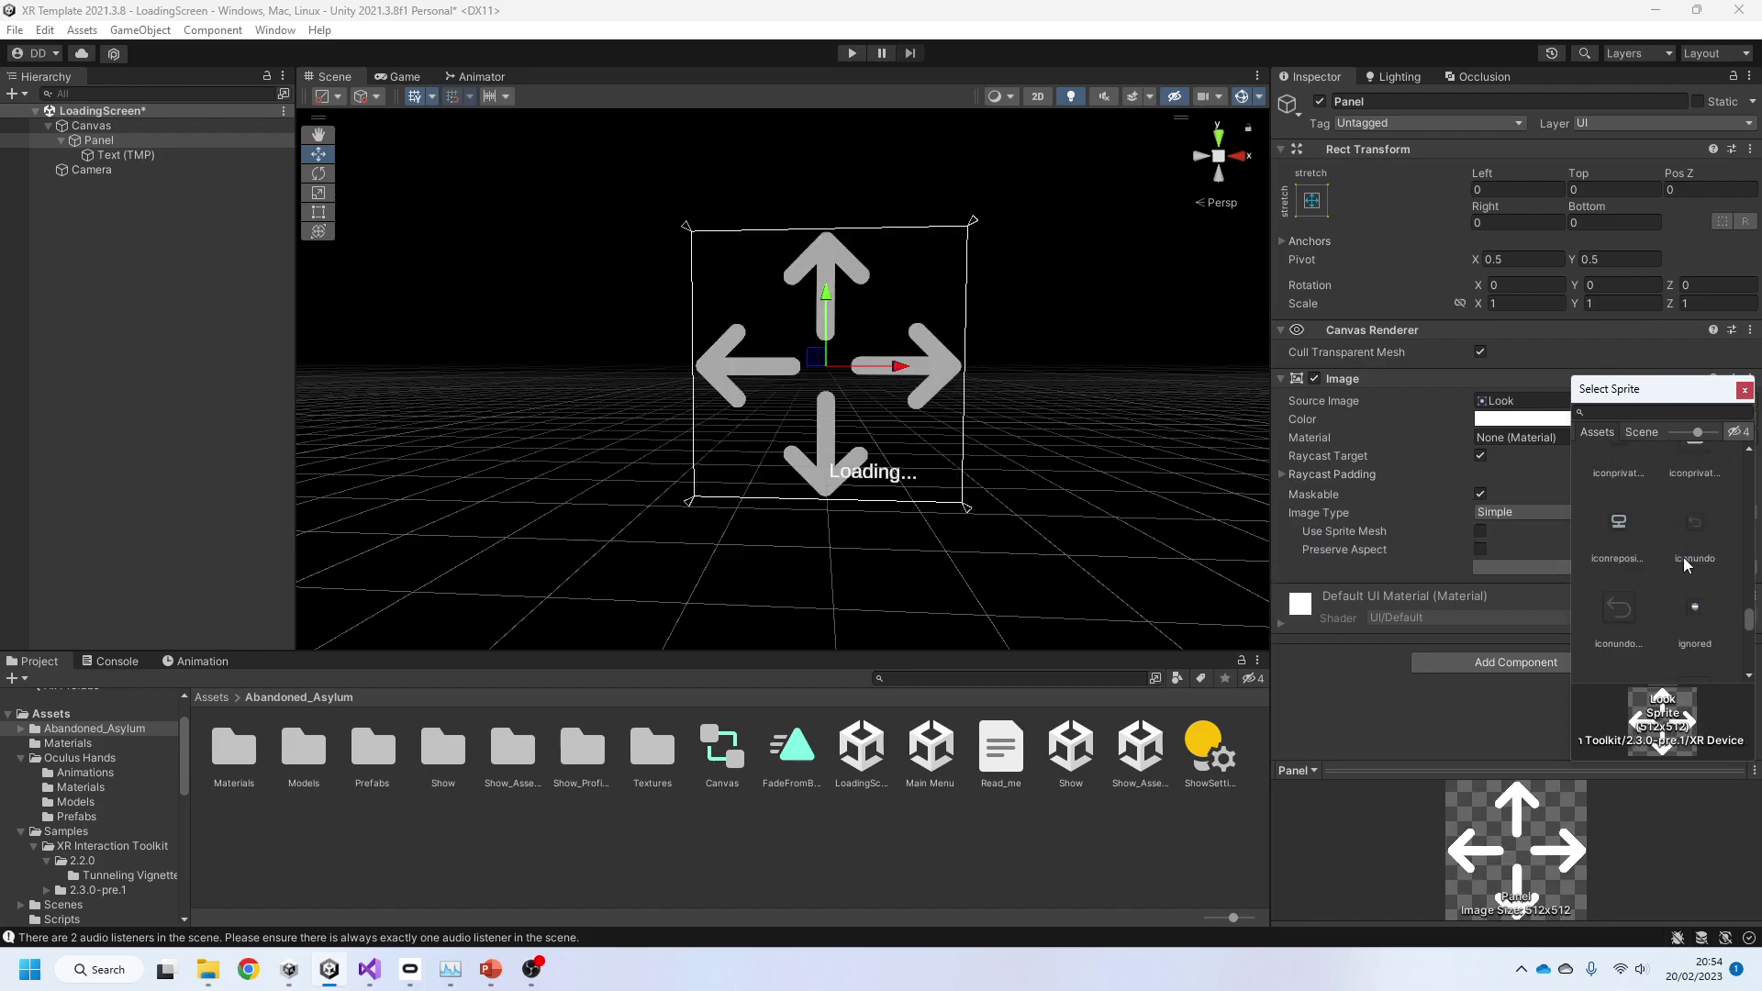
scroll(1696, 560, up, 10)
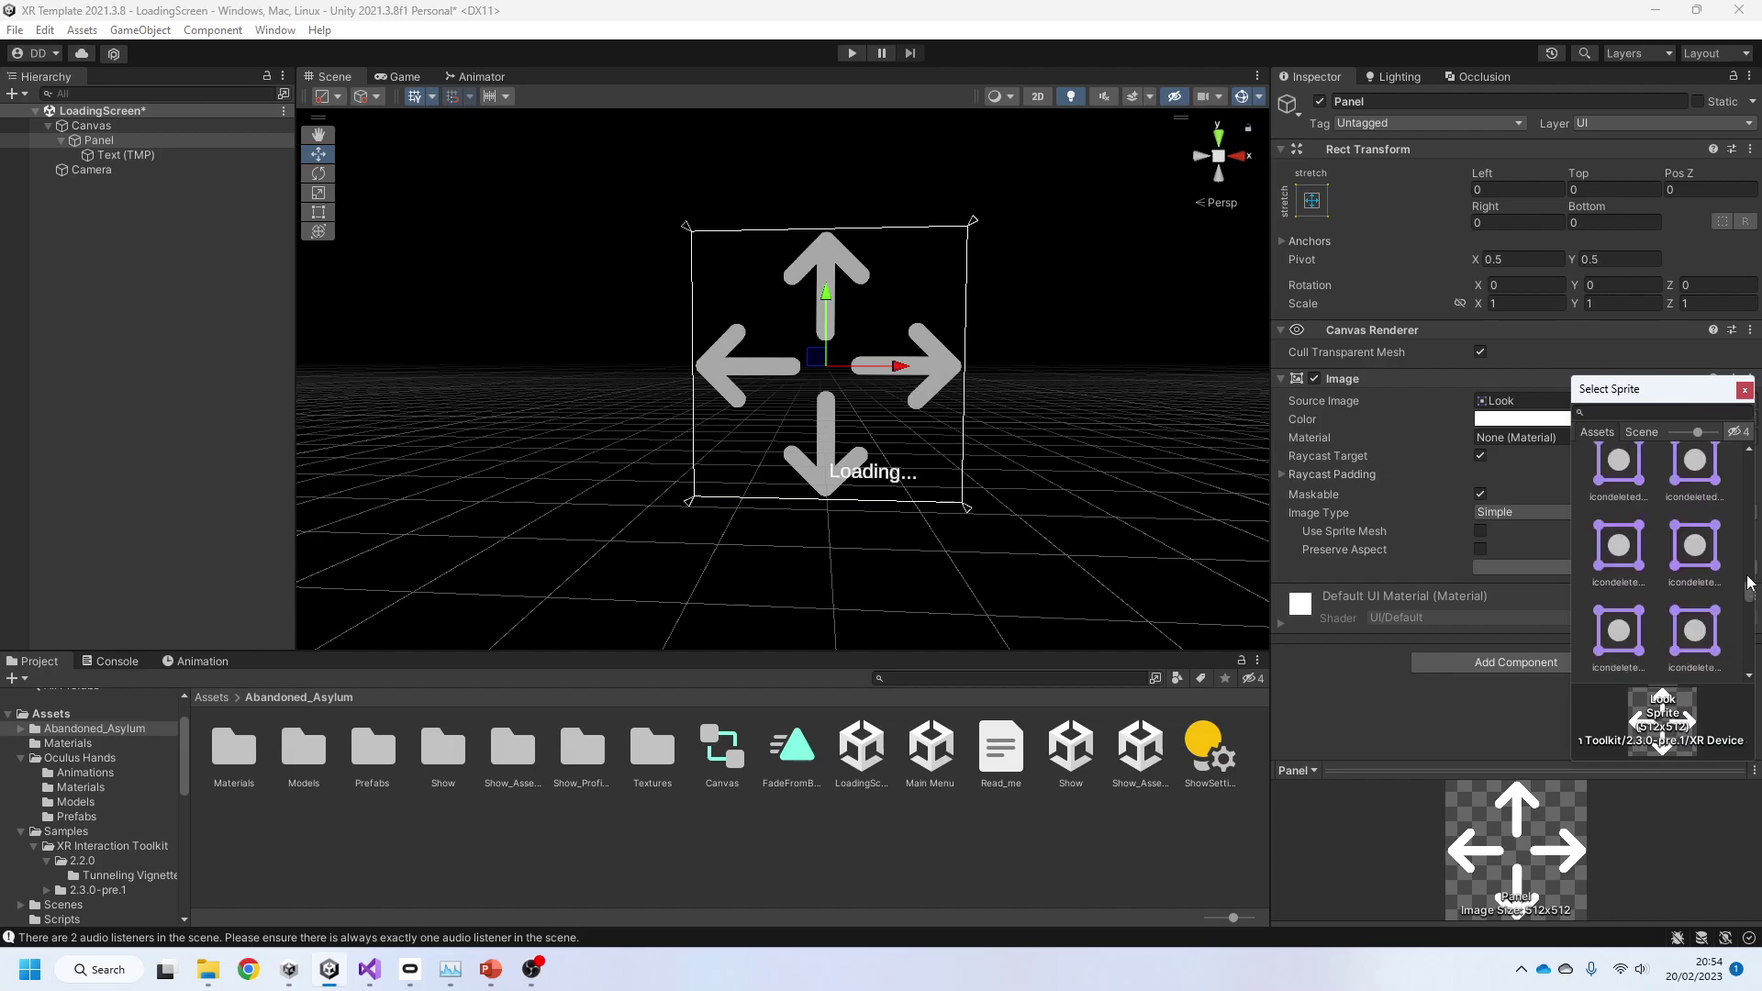
scroll(1741, 459, down, 5)
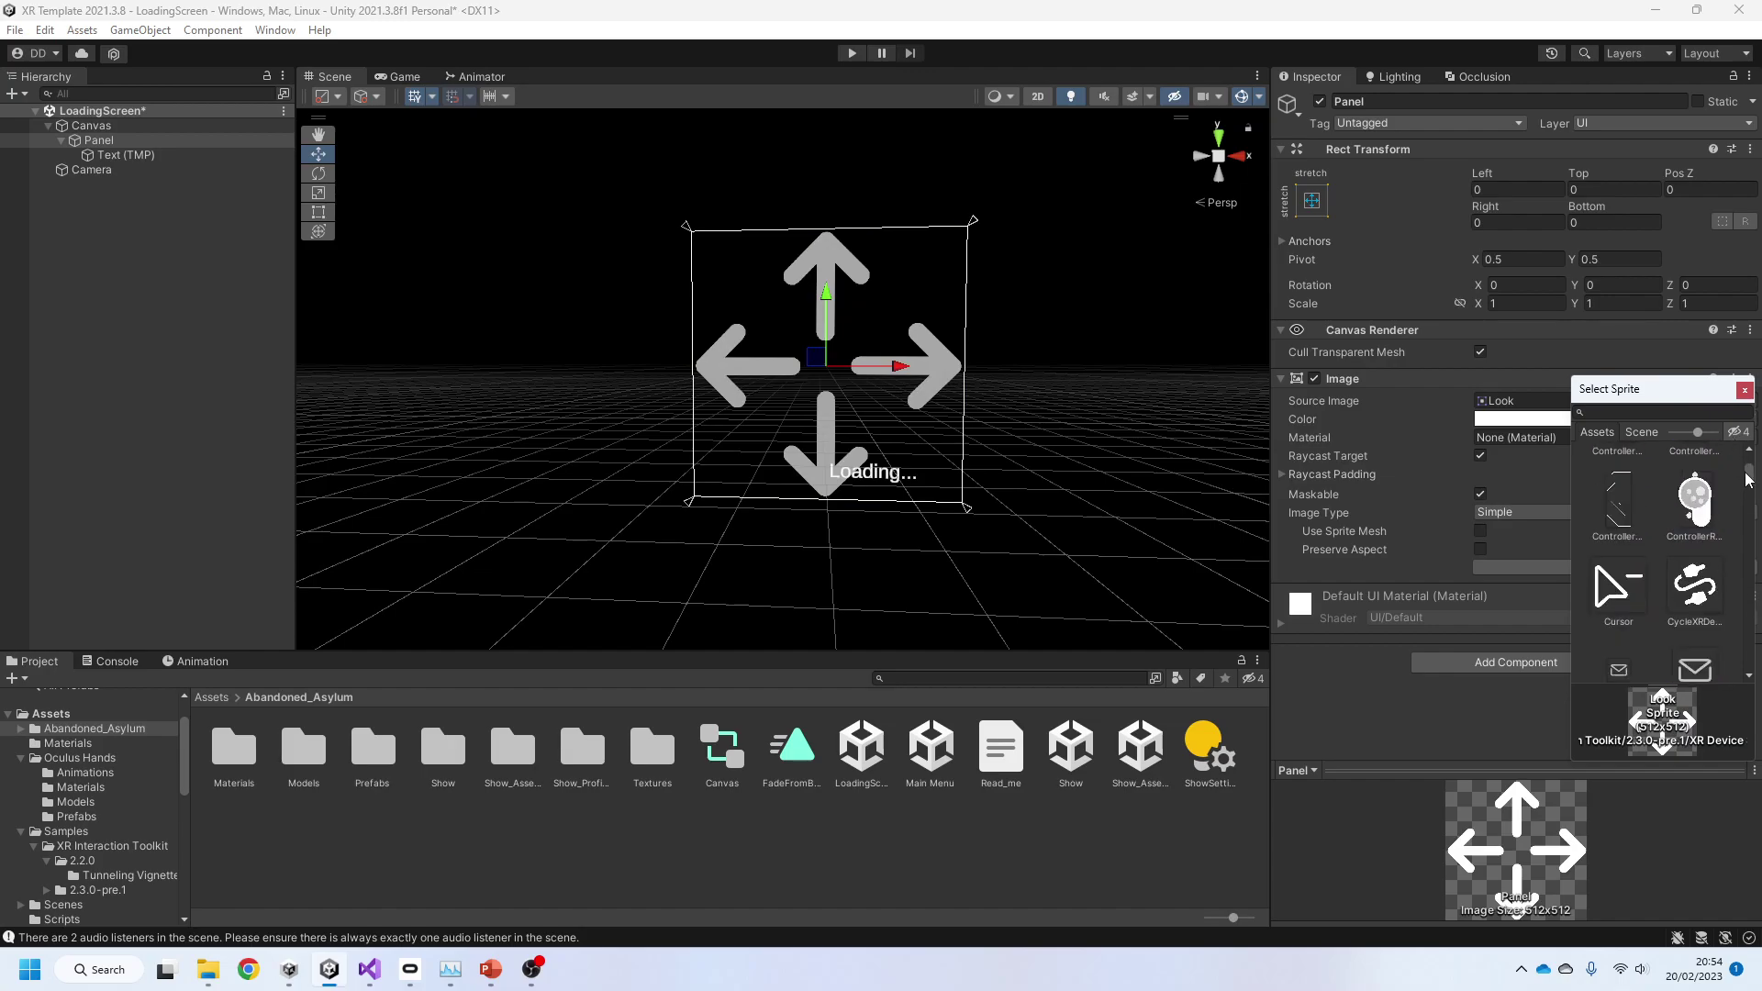
click(1620, 587)
click(1698, 587)
click(1709, 513)
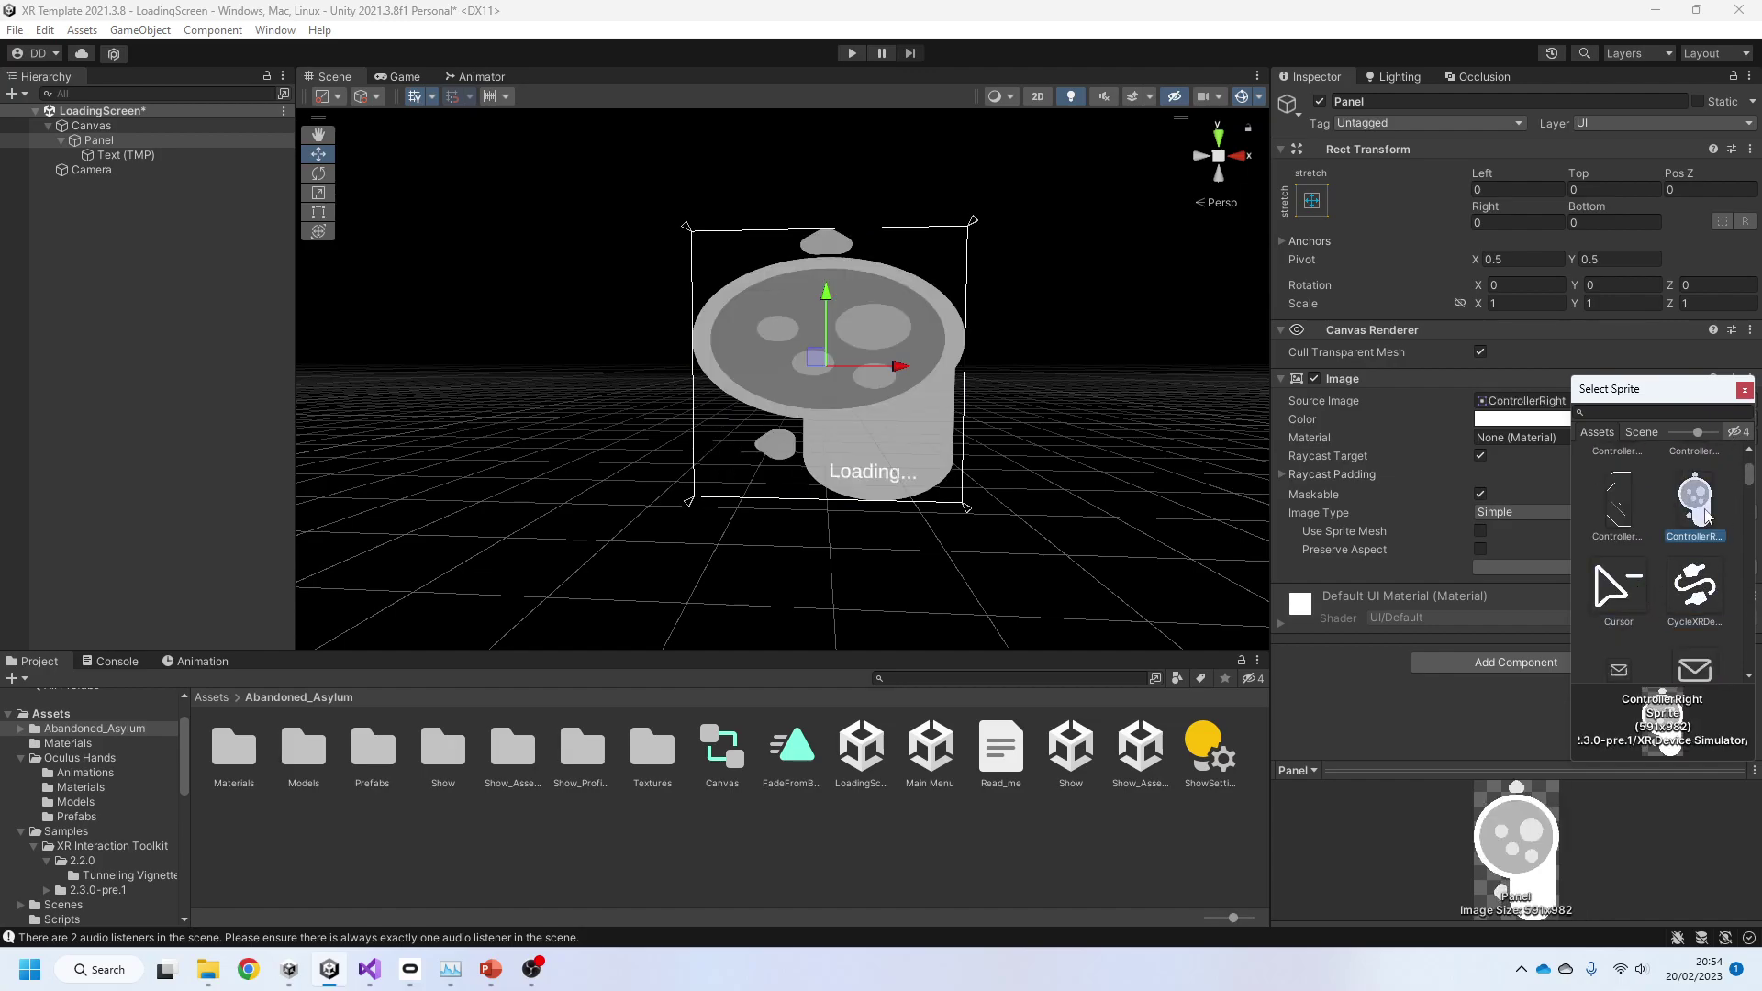
click(1620, 515)
scroll(1620, 550, down, 5)
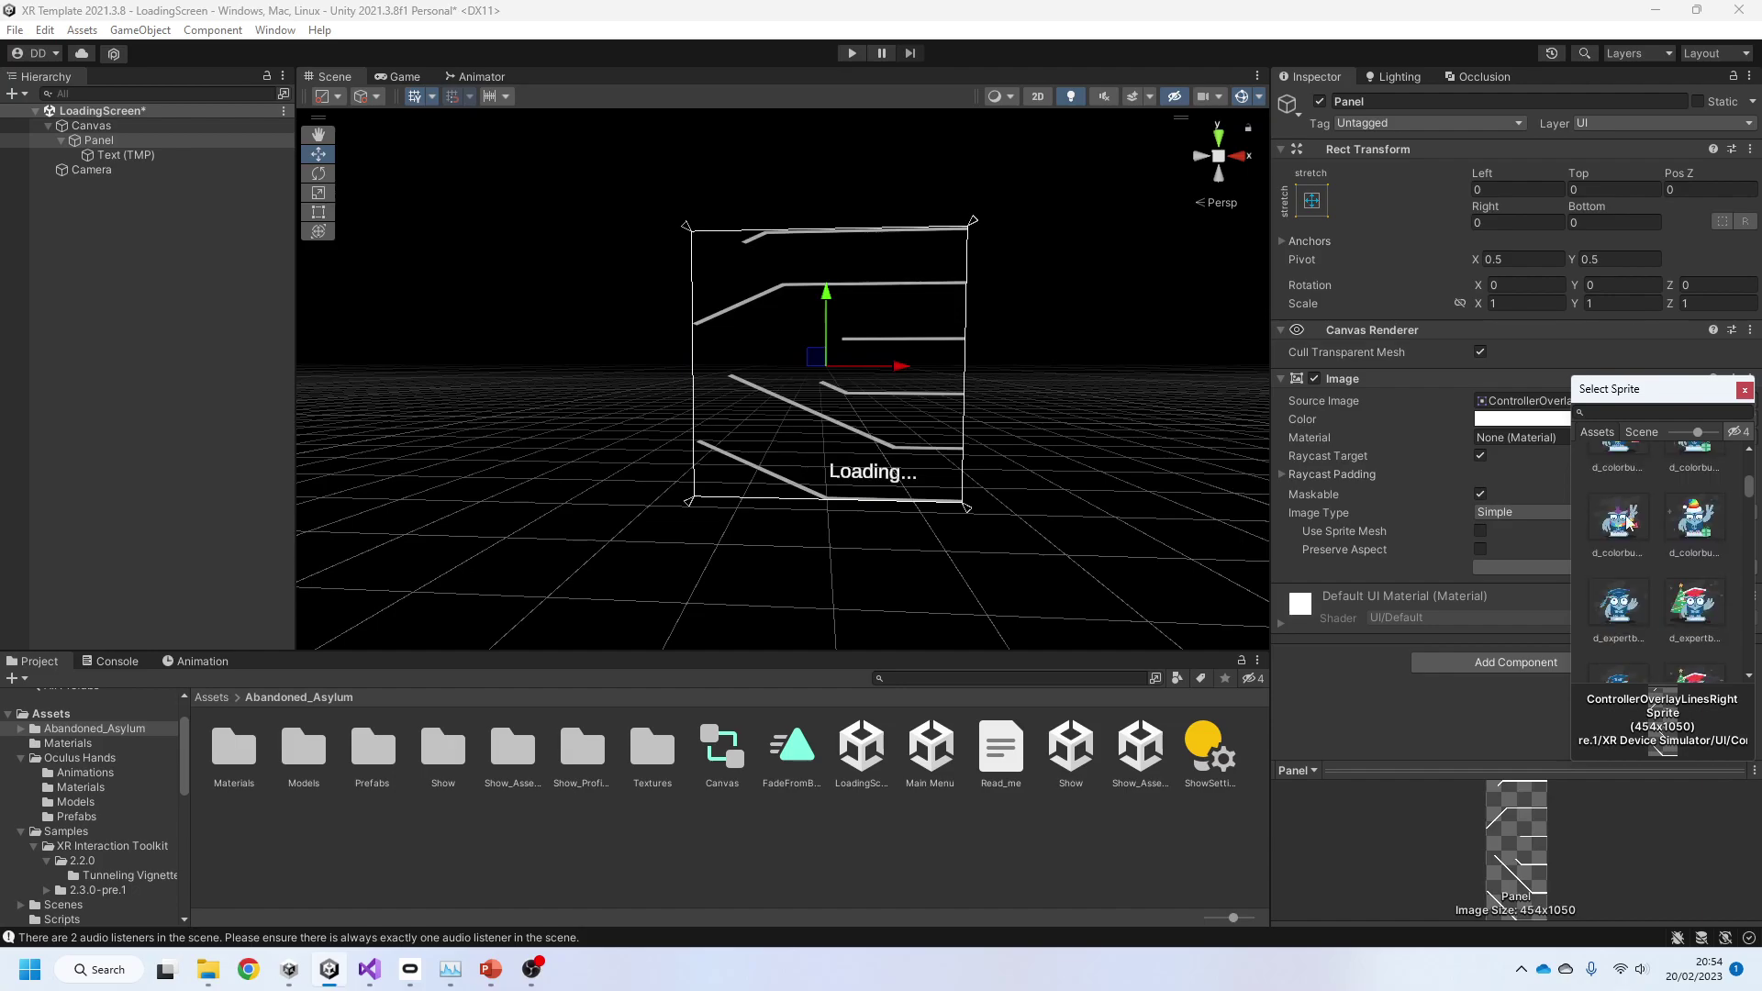
click(1622, 604)
scroll(1658, 615, down, 5)
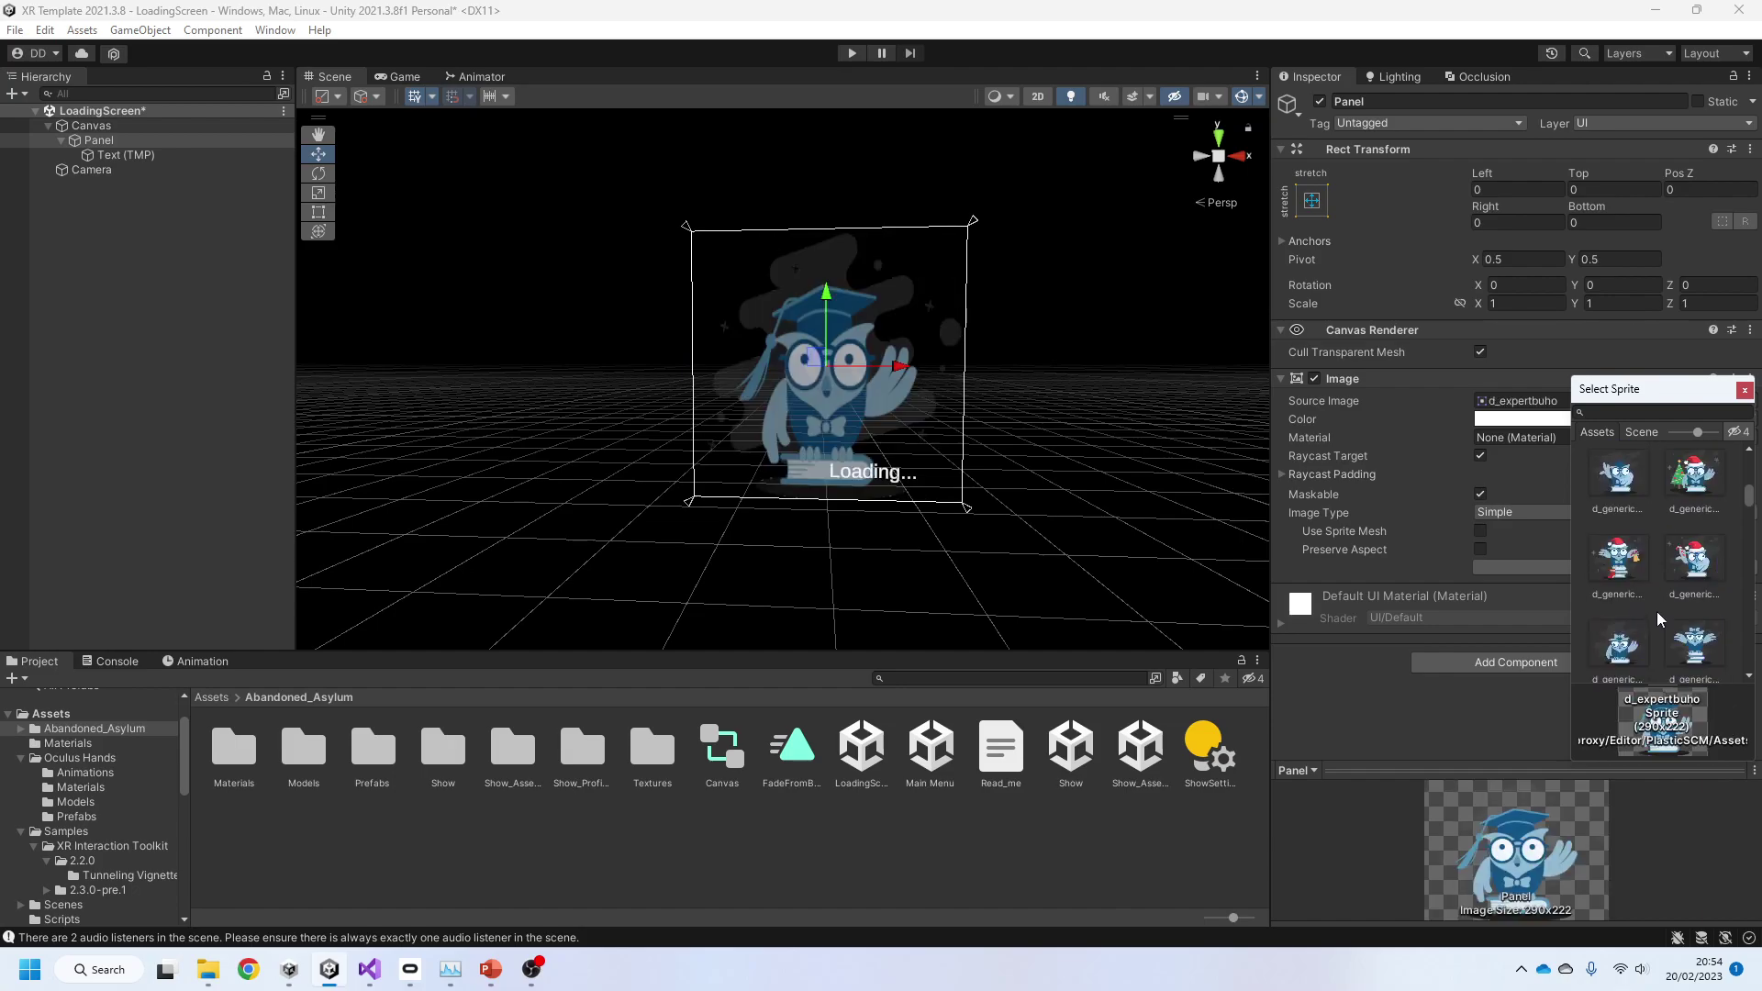
click(1693, 468)
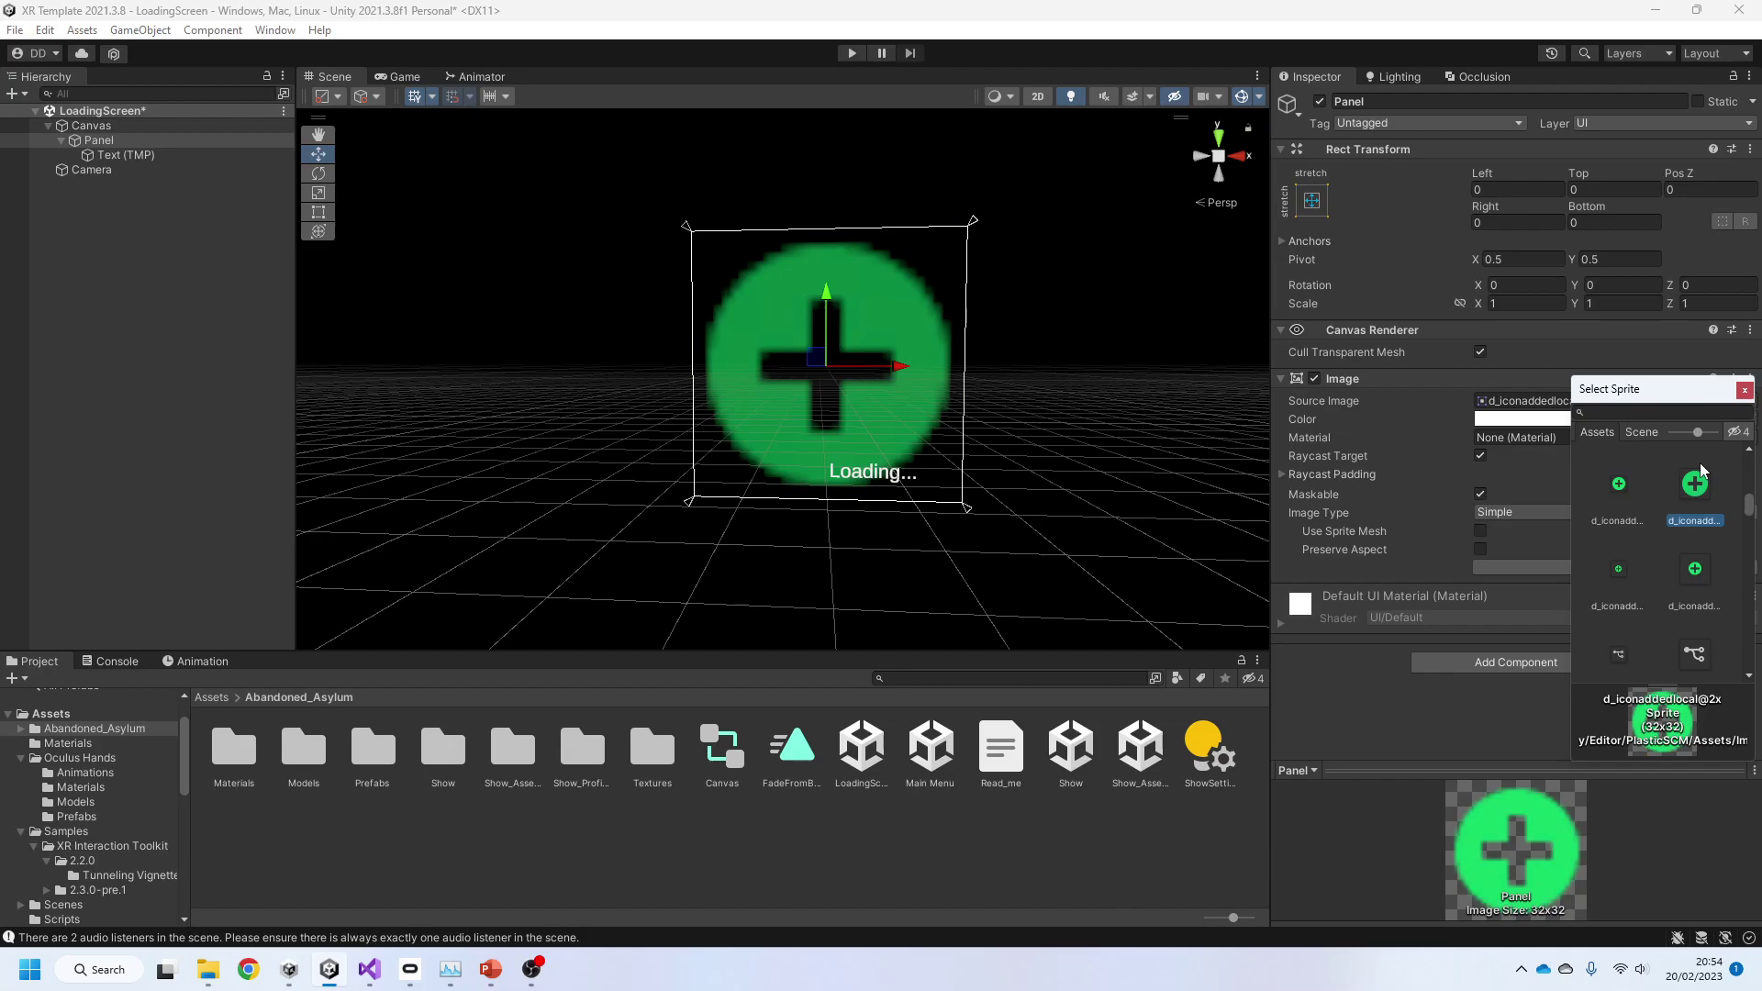
click(1698, 581)
scroll(1696, 578, down, 3)
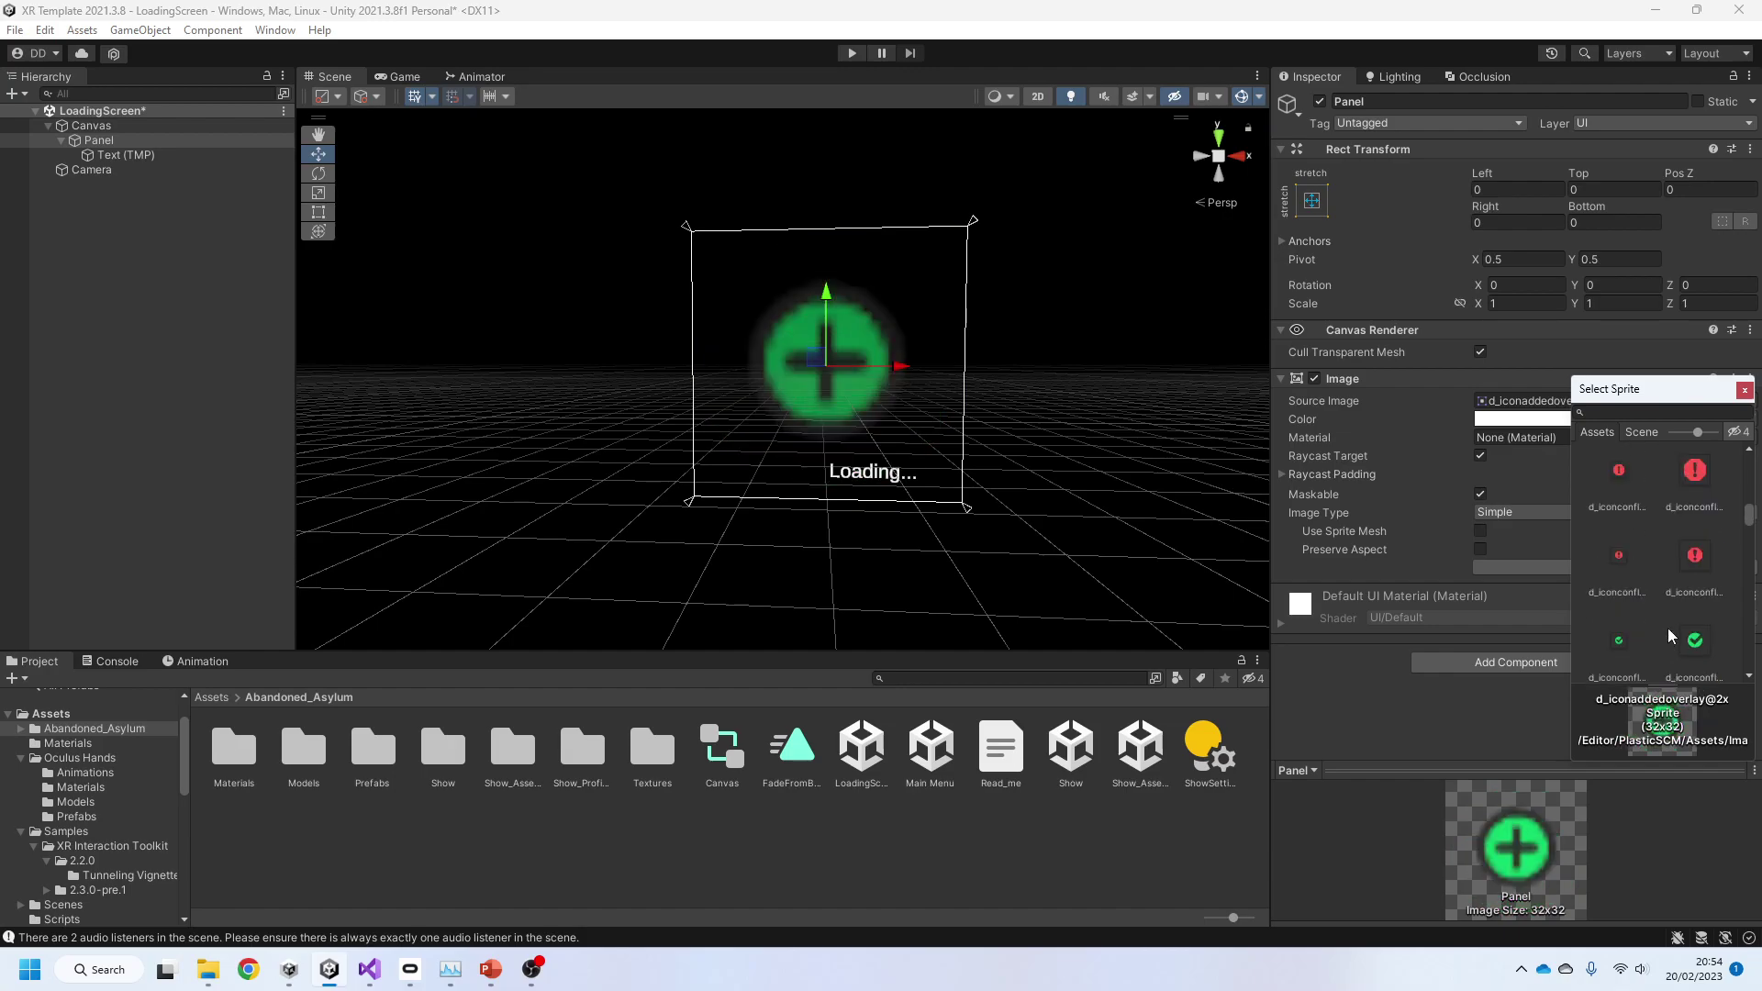
click(1687, 495)
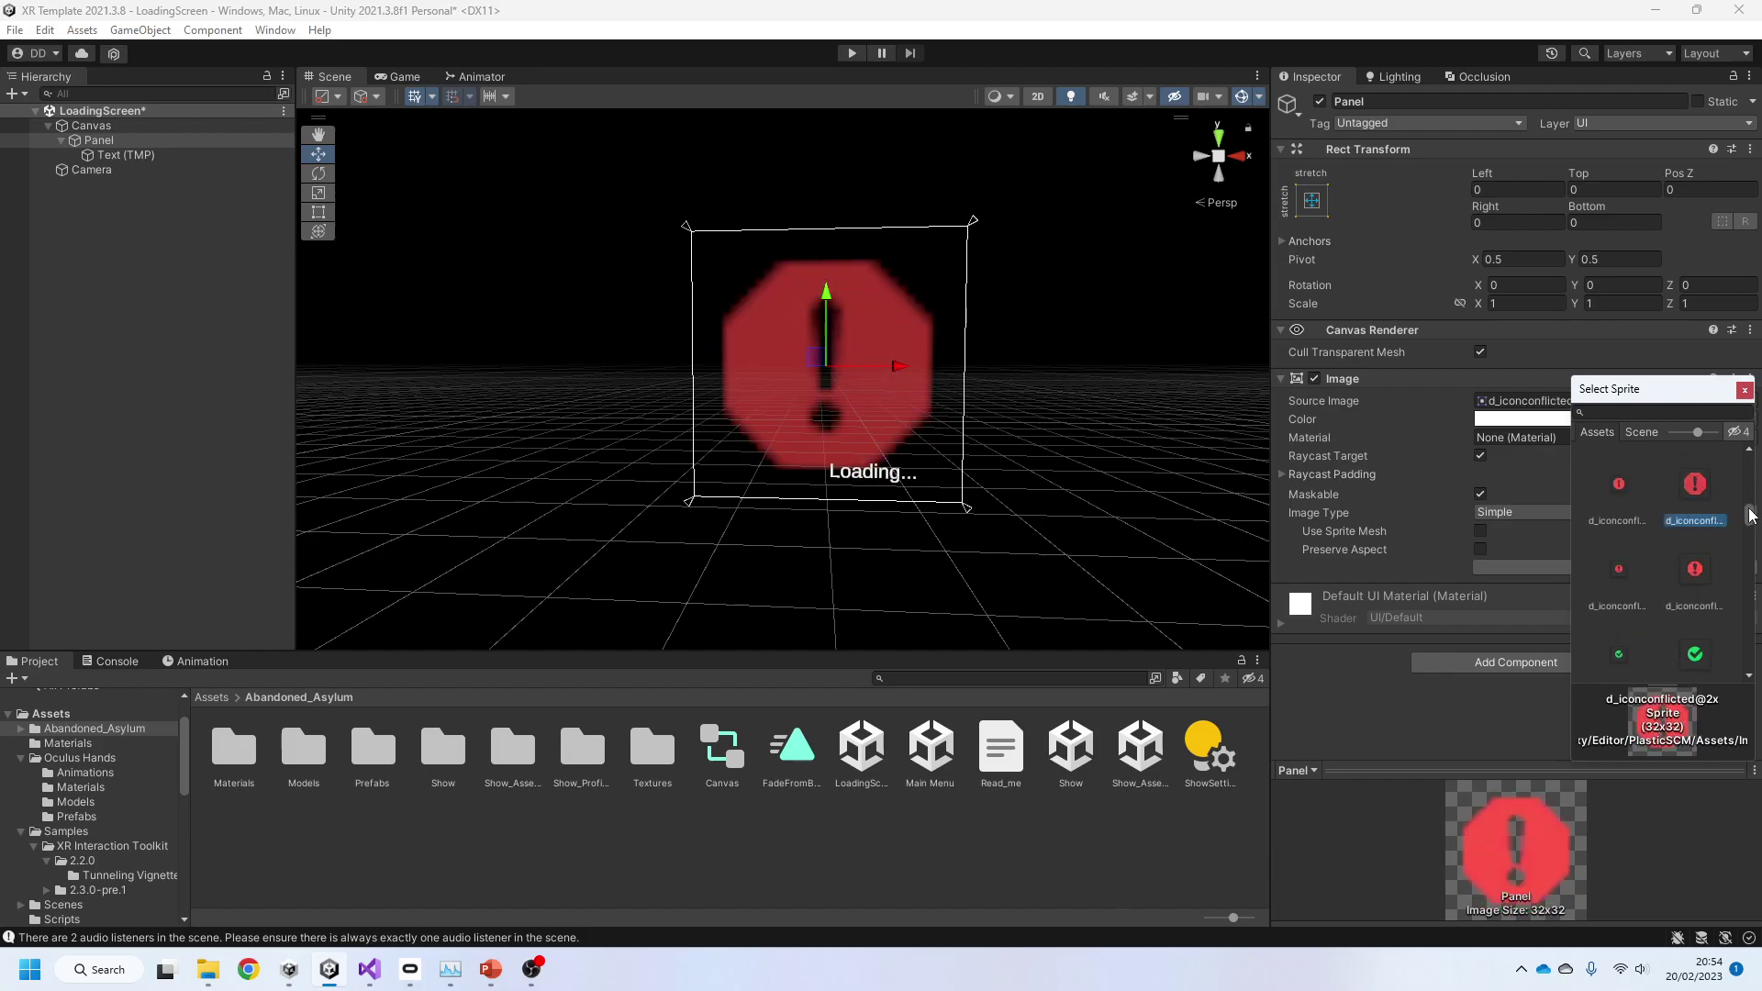
drag(1753, 525, 1757, 579)
click(1696, 468)
scroll(1676, 587, down, 3)
drag(1753, 588, 1745, 461)
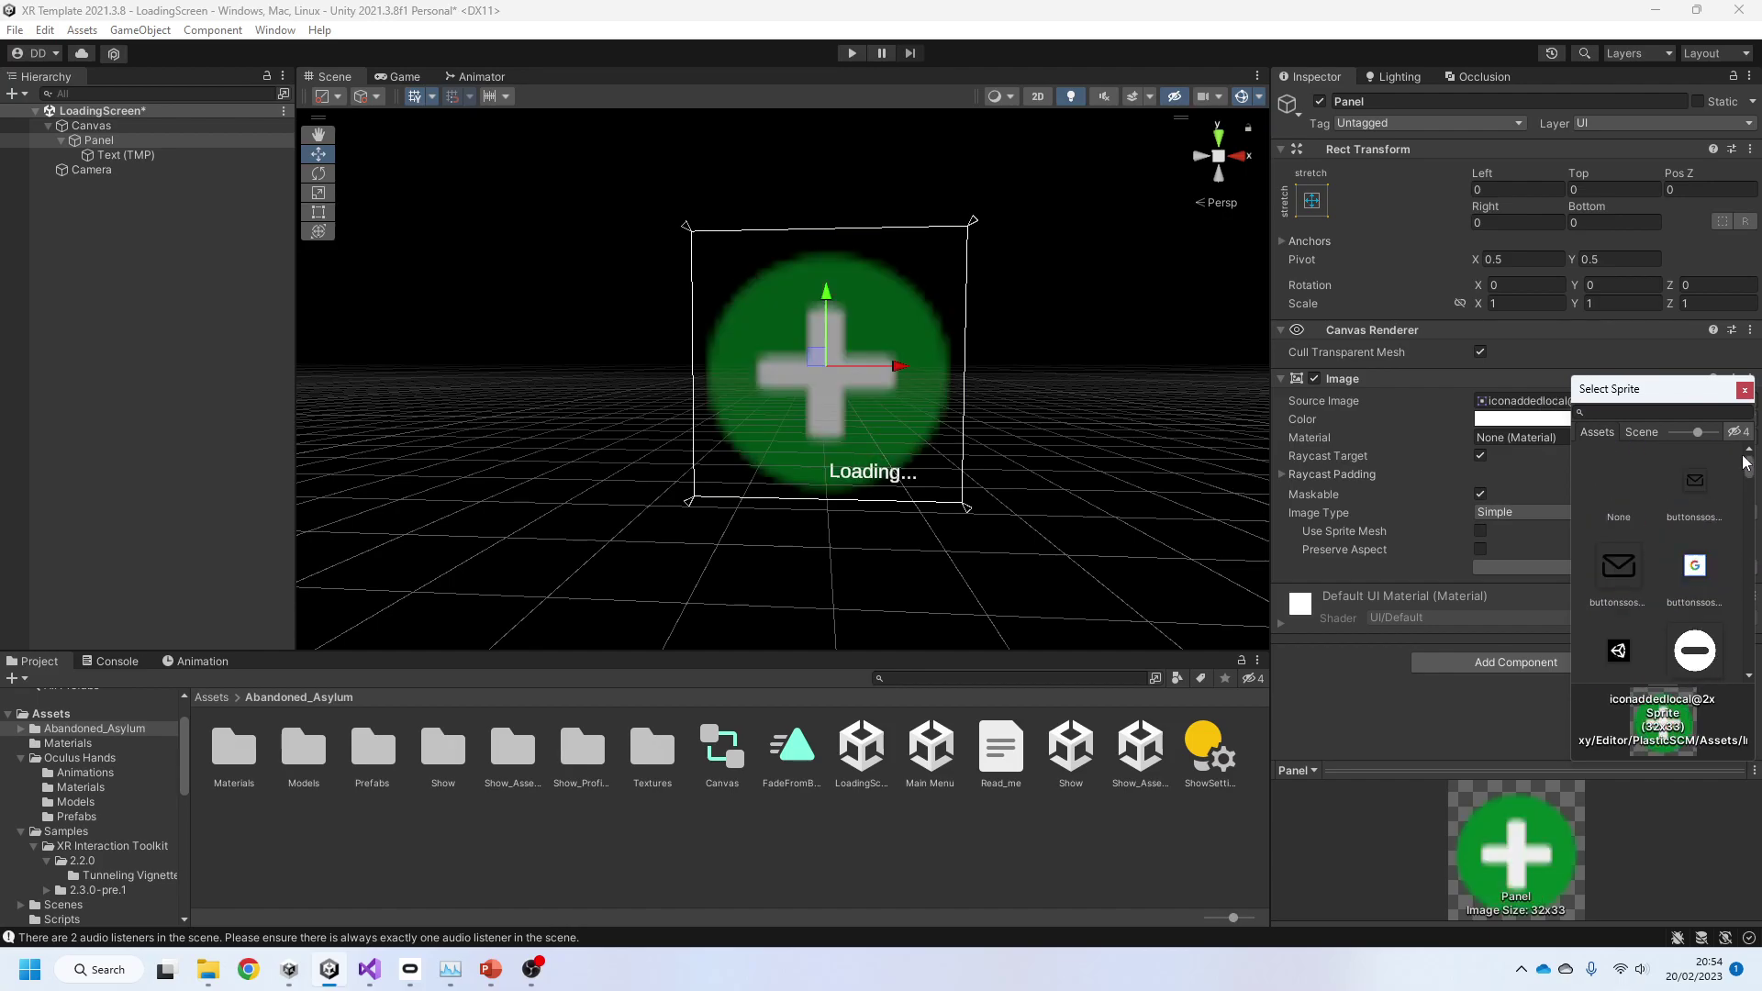
click(1634, 486)
click(1172, 464)
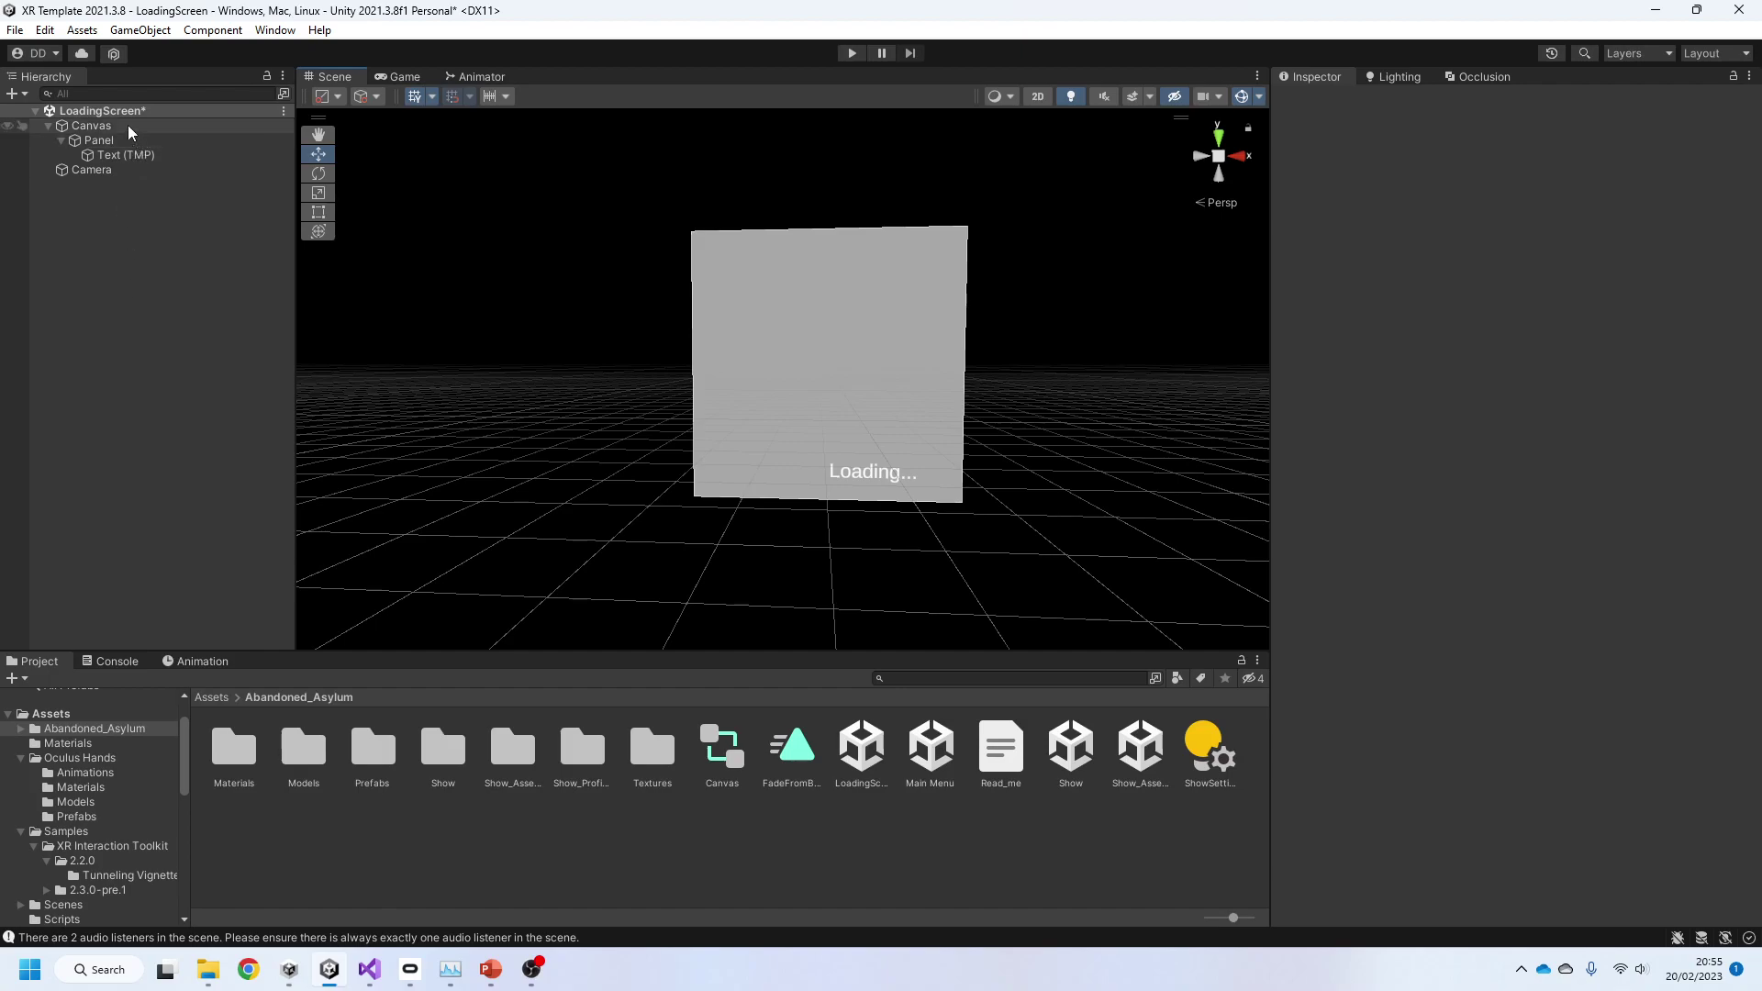
Step: Leave the modified LoadingScreen scene, open the Main Menu scene and run the game in play mode
double_click(938, 754)
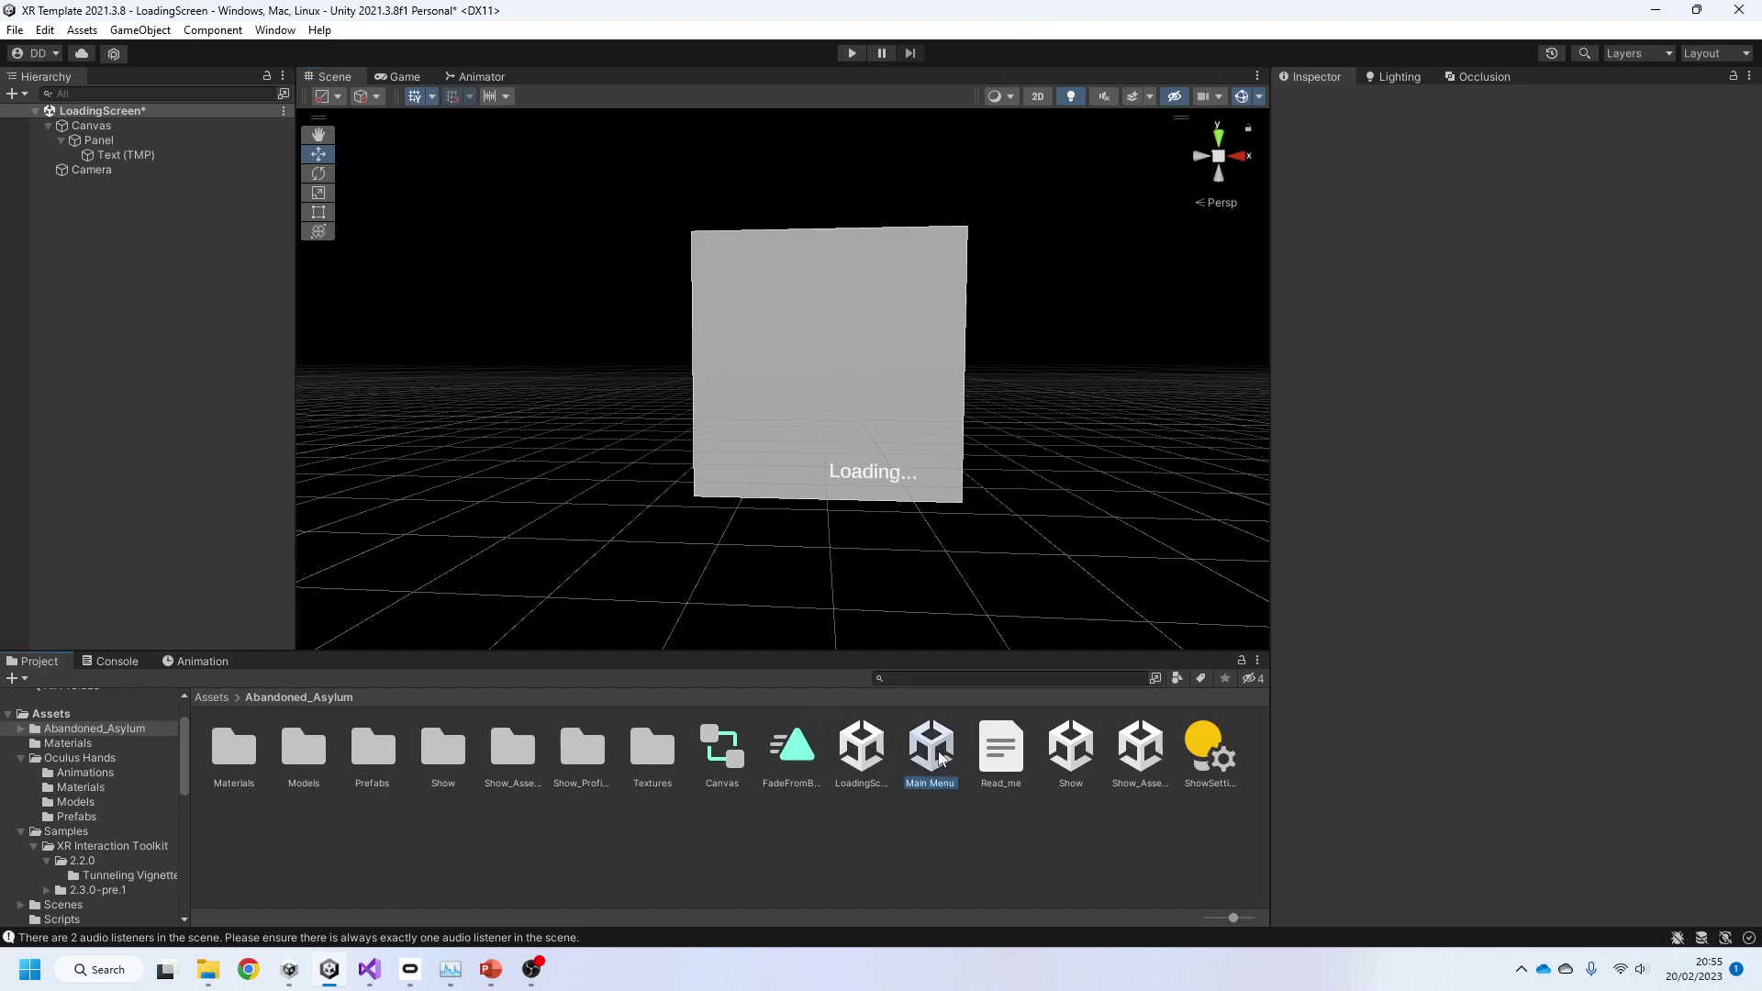
click(859, 520)
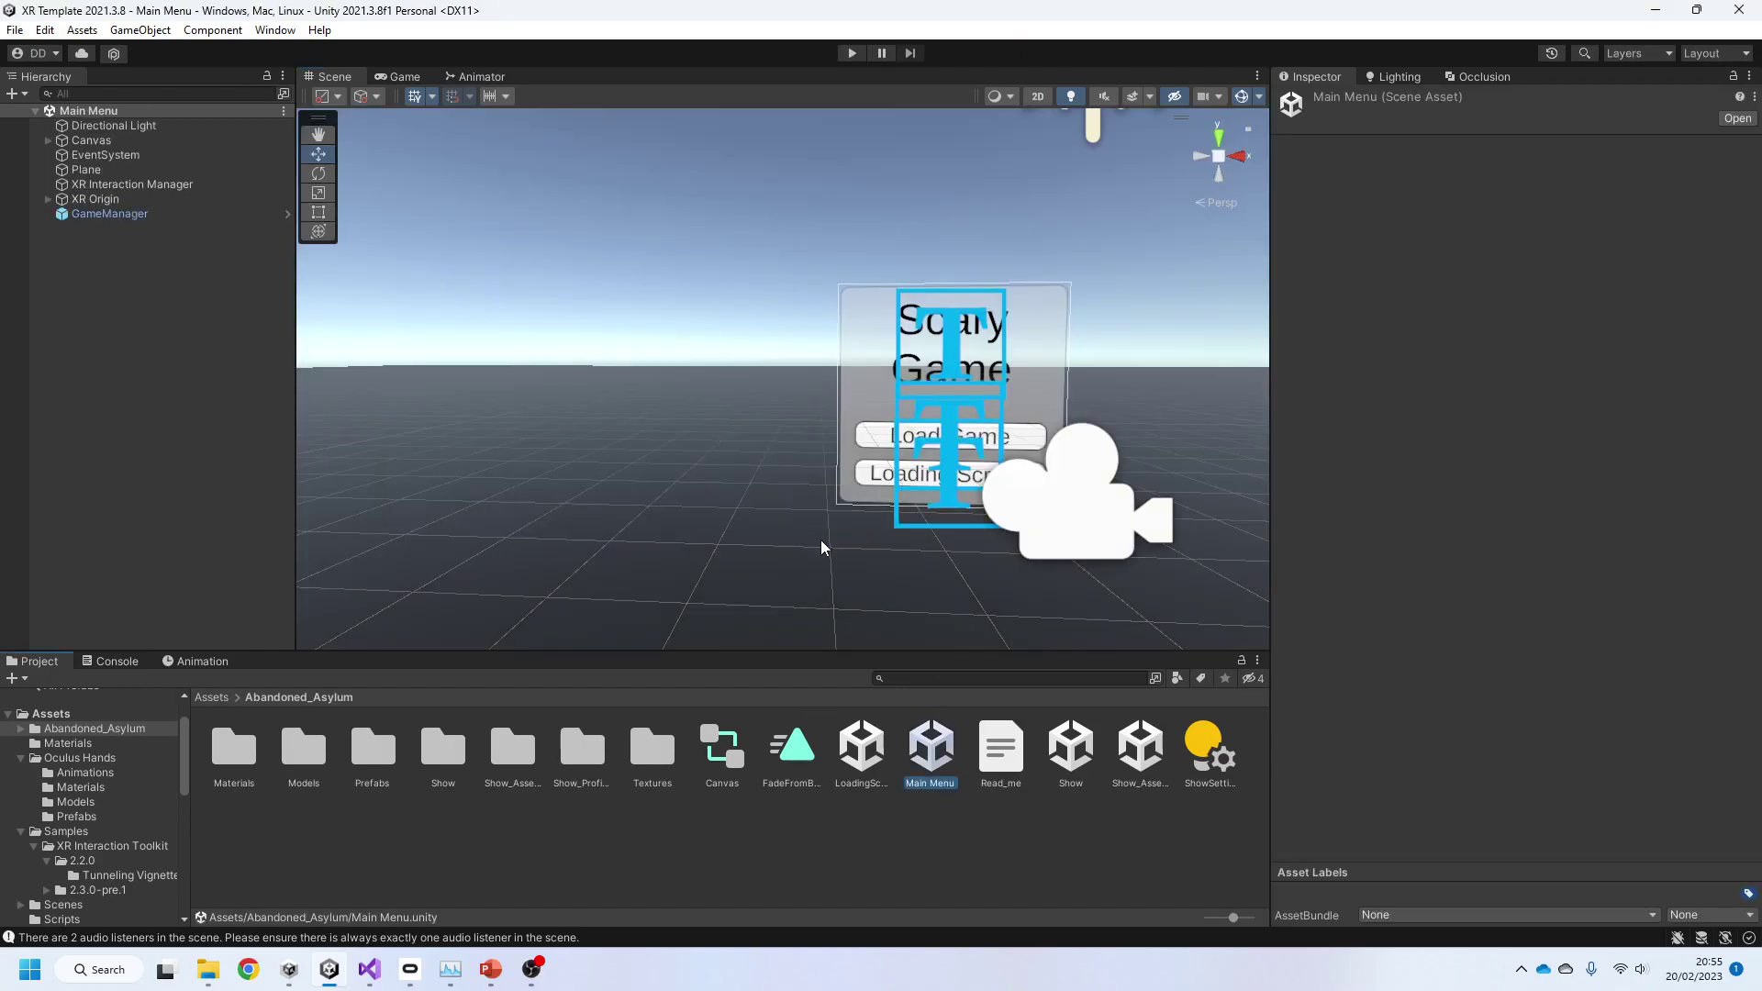
right_drag(826, 543, 885, 532)
click(853, 56)
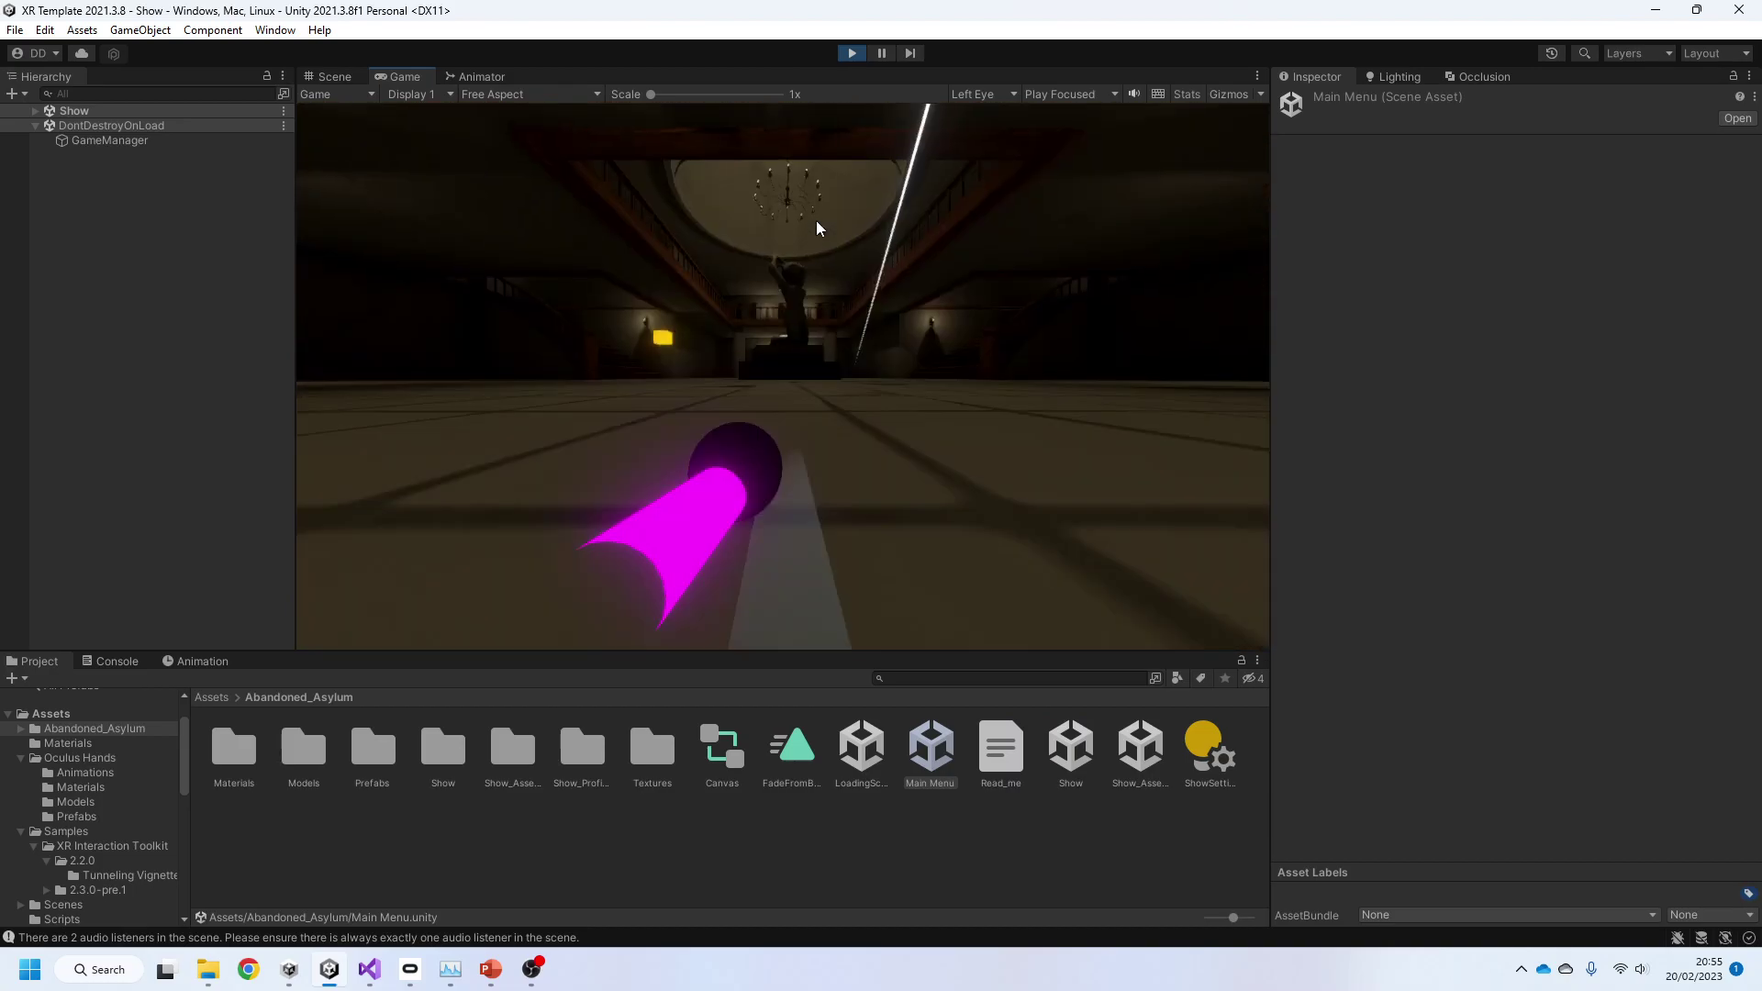
Step: Examine the logged loading progress and audio listener messages in the console, and stop play mode
click(129, 662)
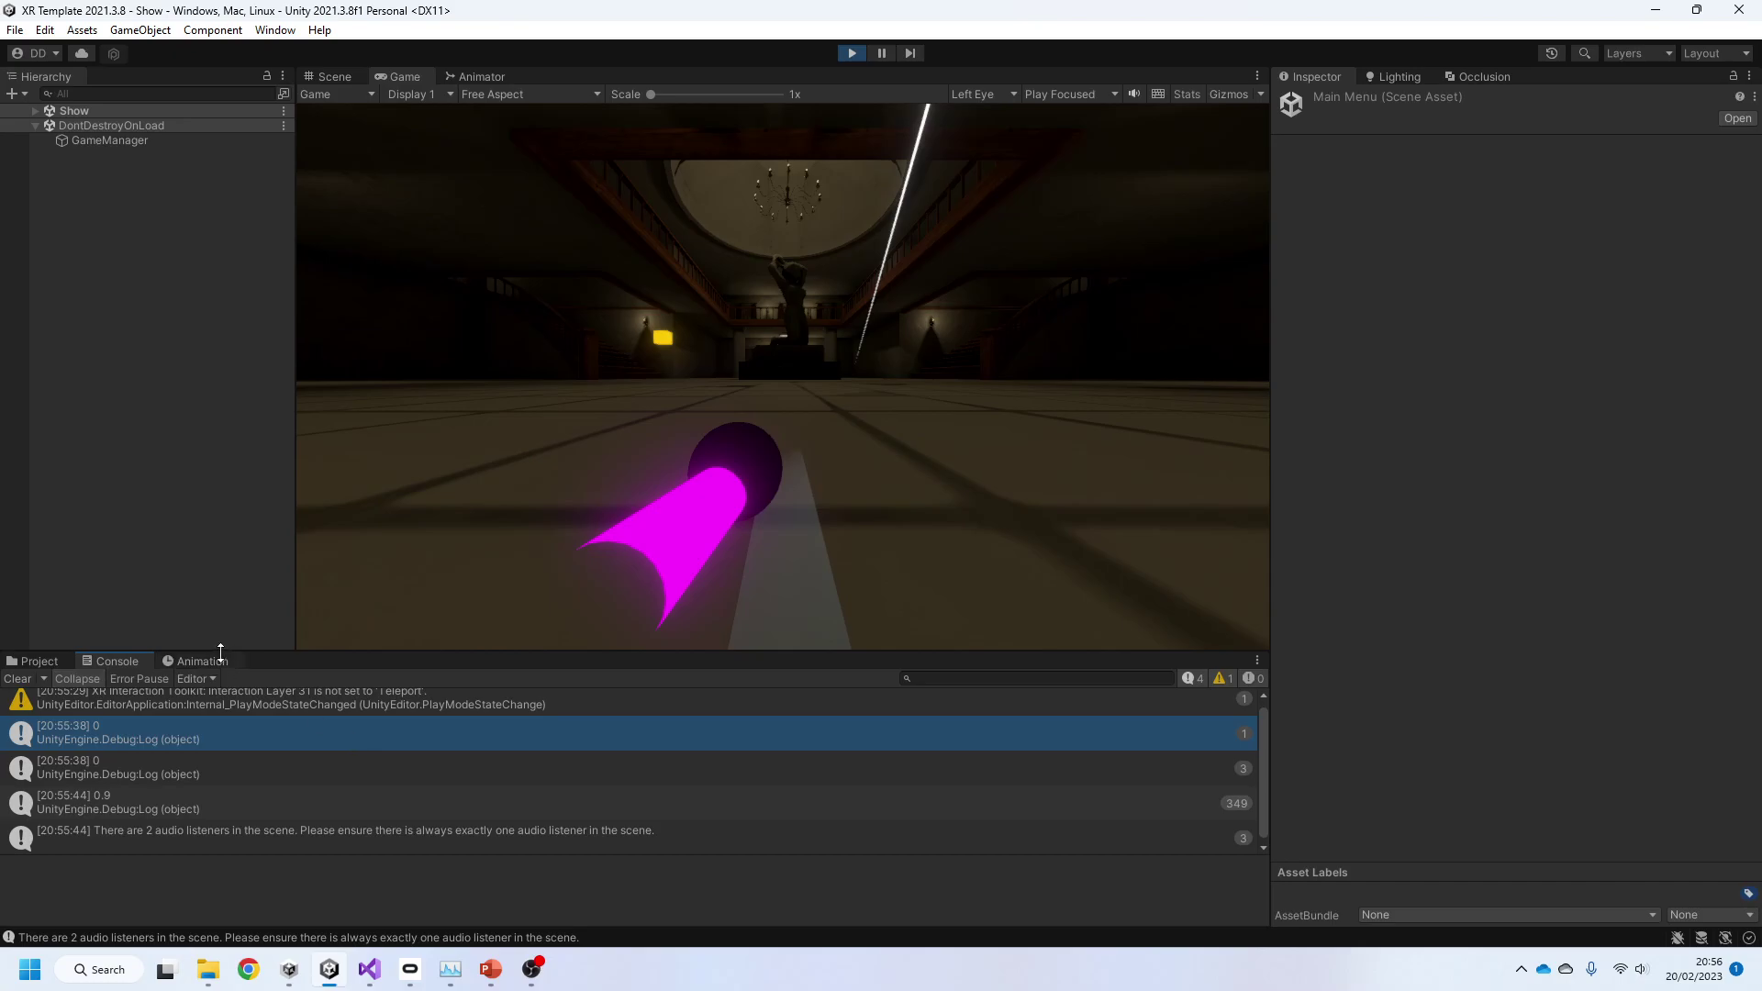
click(157, 845)
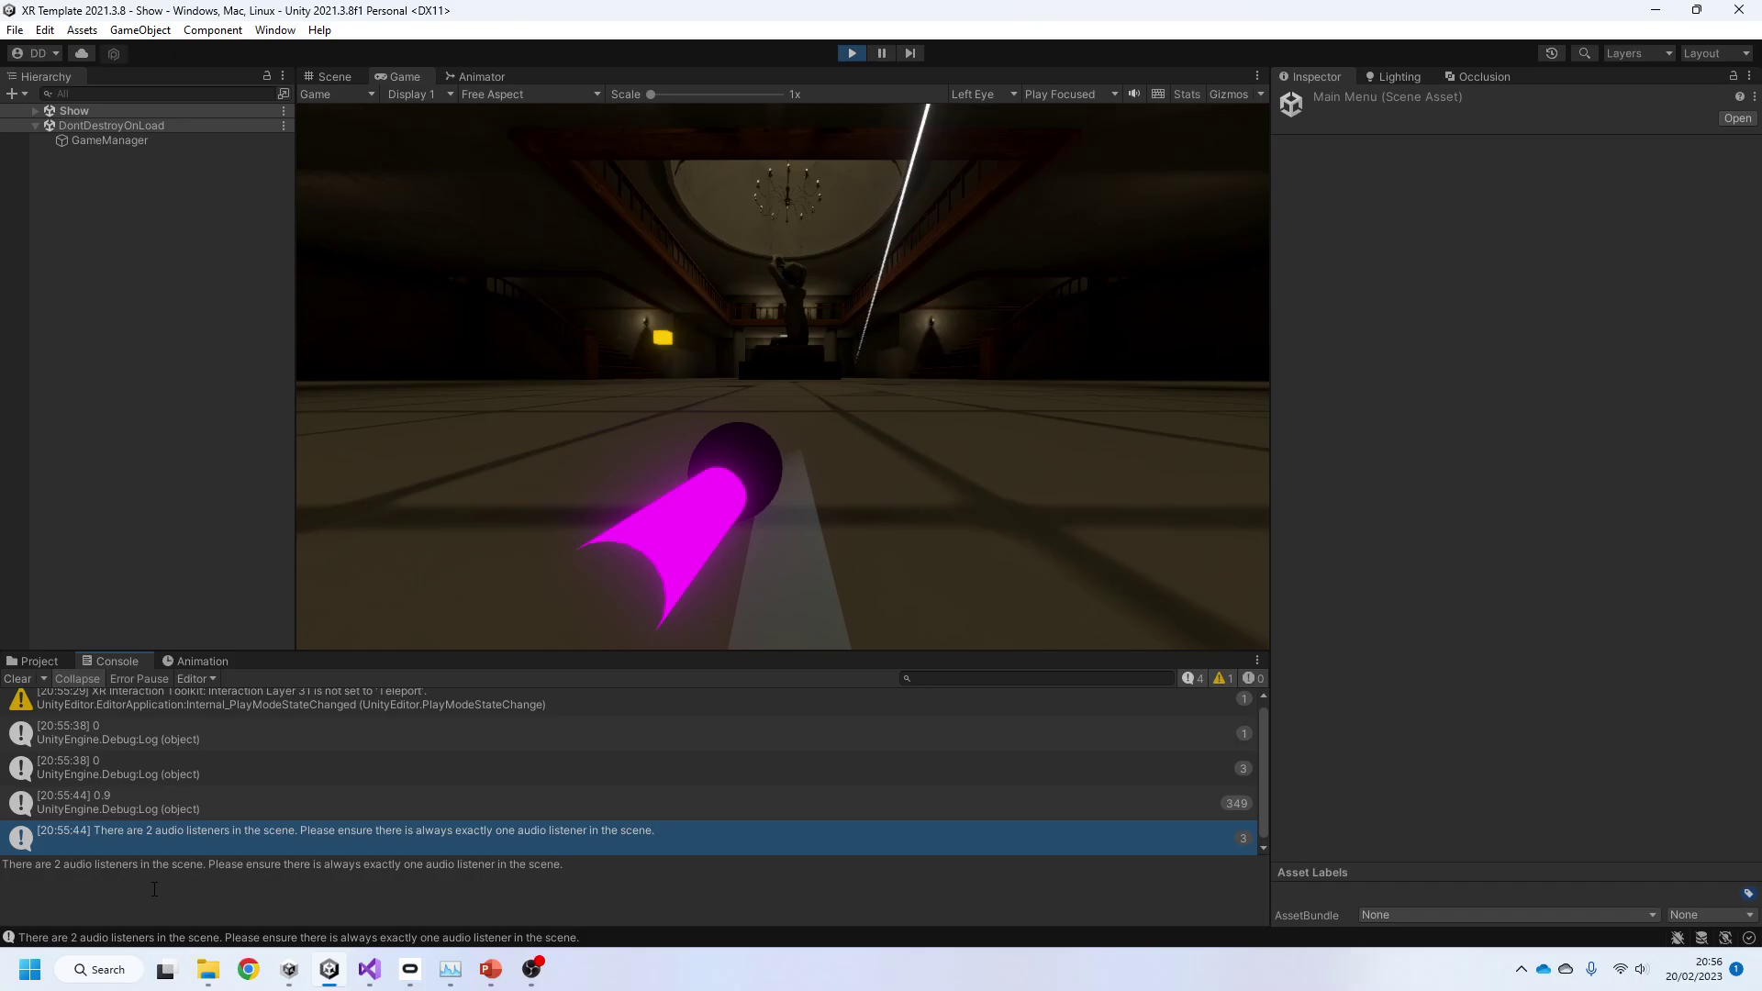
click(846, 53)
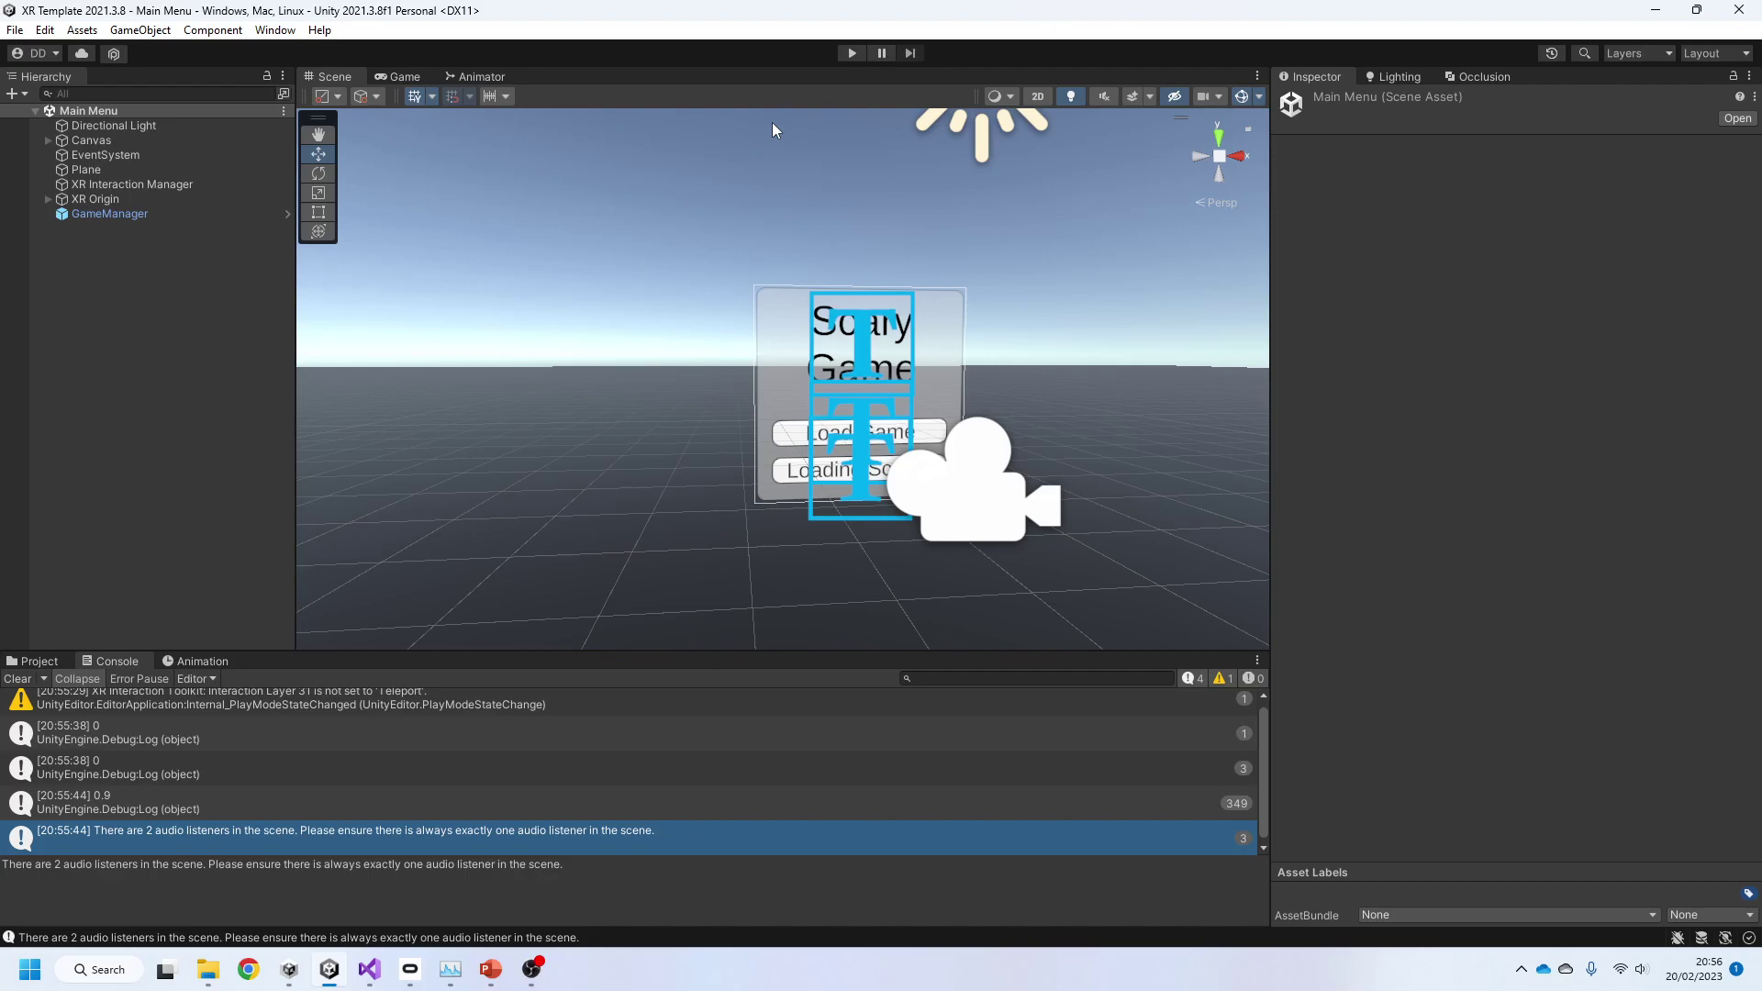
Step: Switch to Visual Studio and review the using directives, the AsyncOperation field and the Awake method in GameManager.cs
click(42, 661)
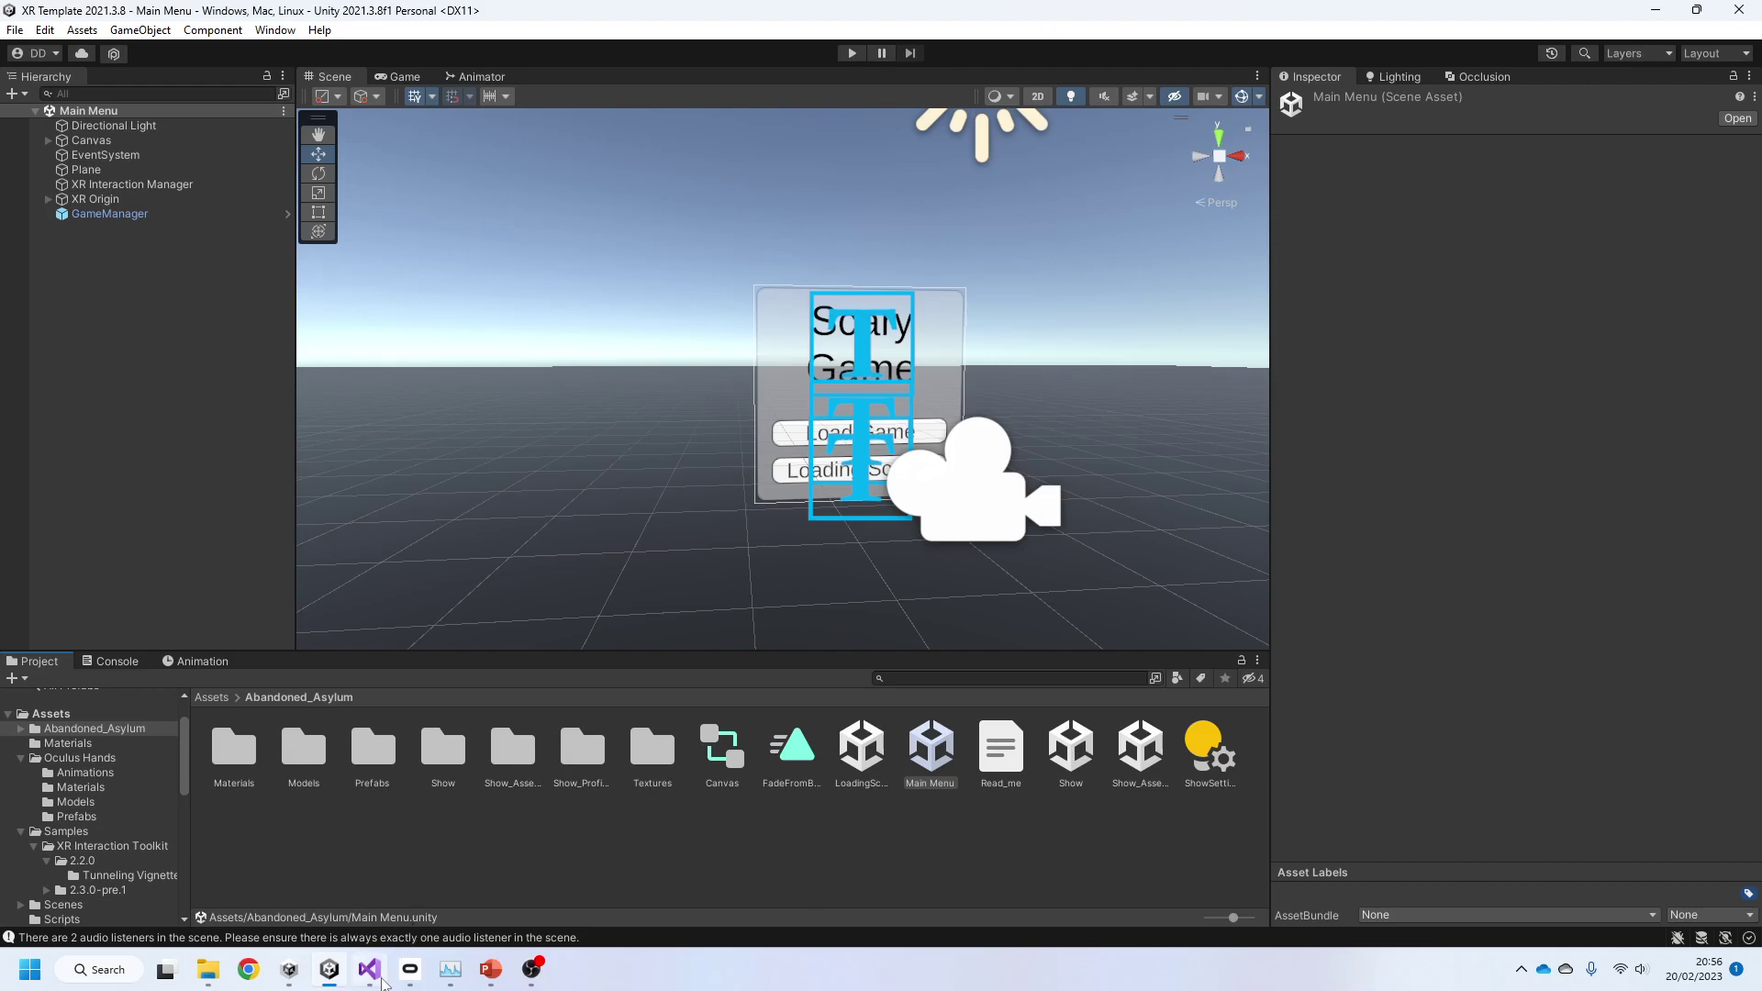
mouse_move(369, 971)
click(394, 863)
scroll(486, 640, up, 3)
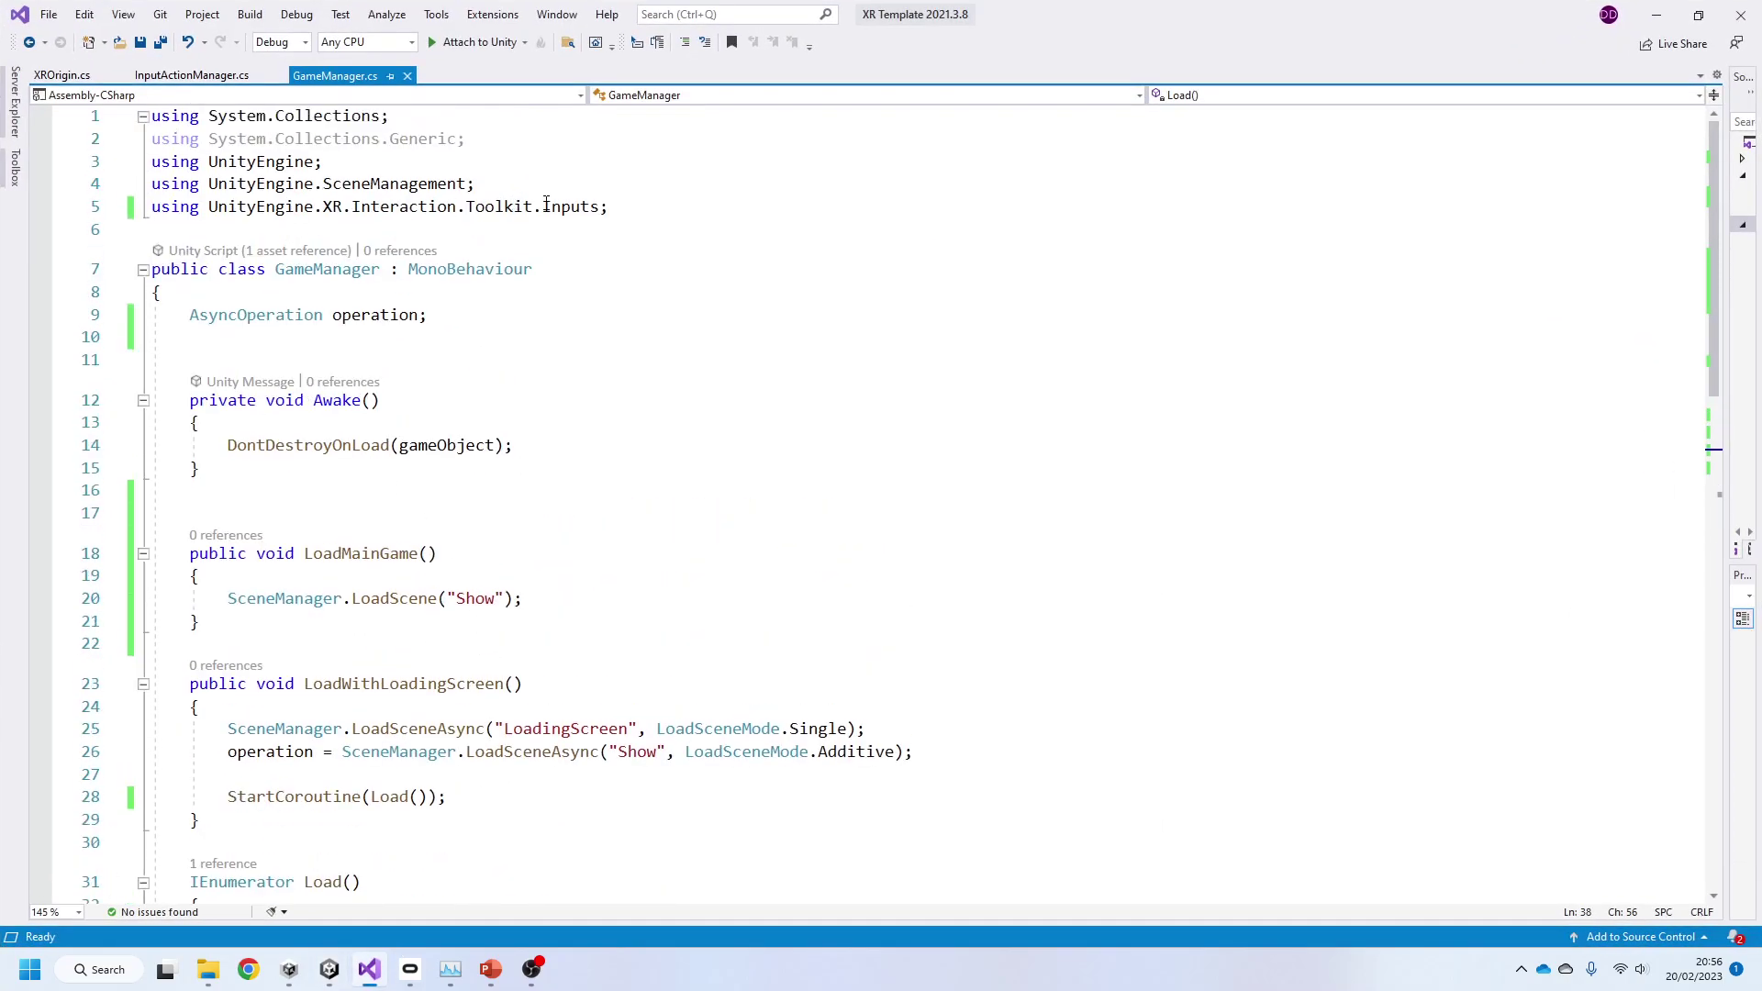
drag(664, 209, 123, 192)
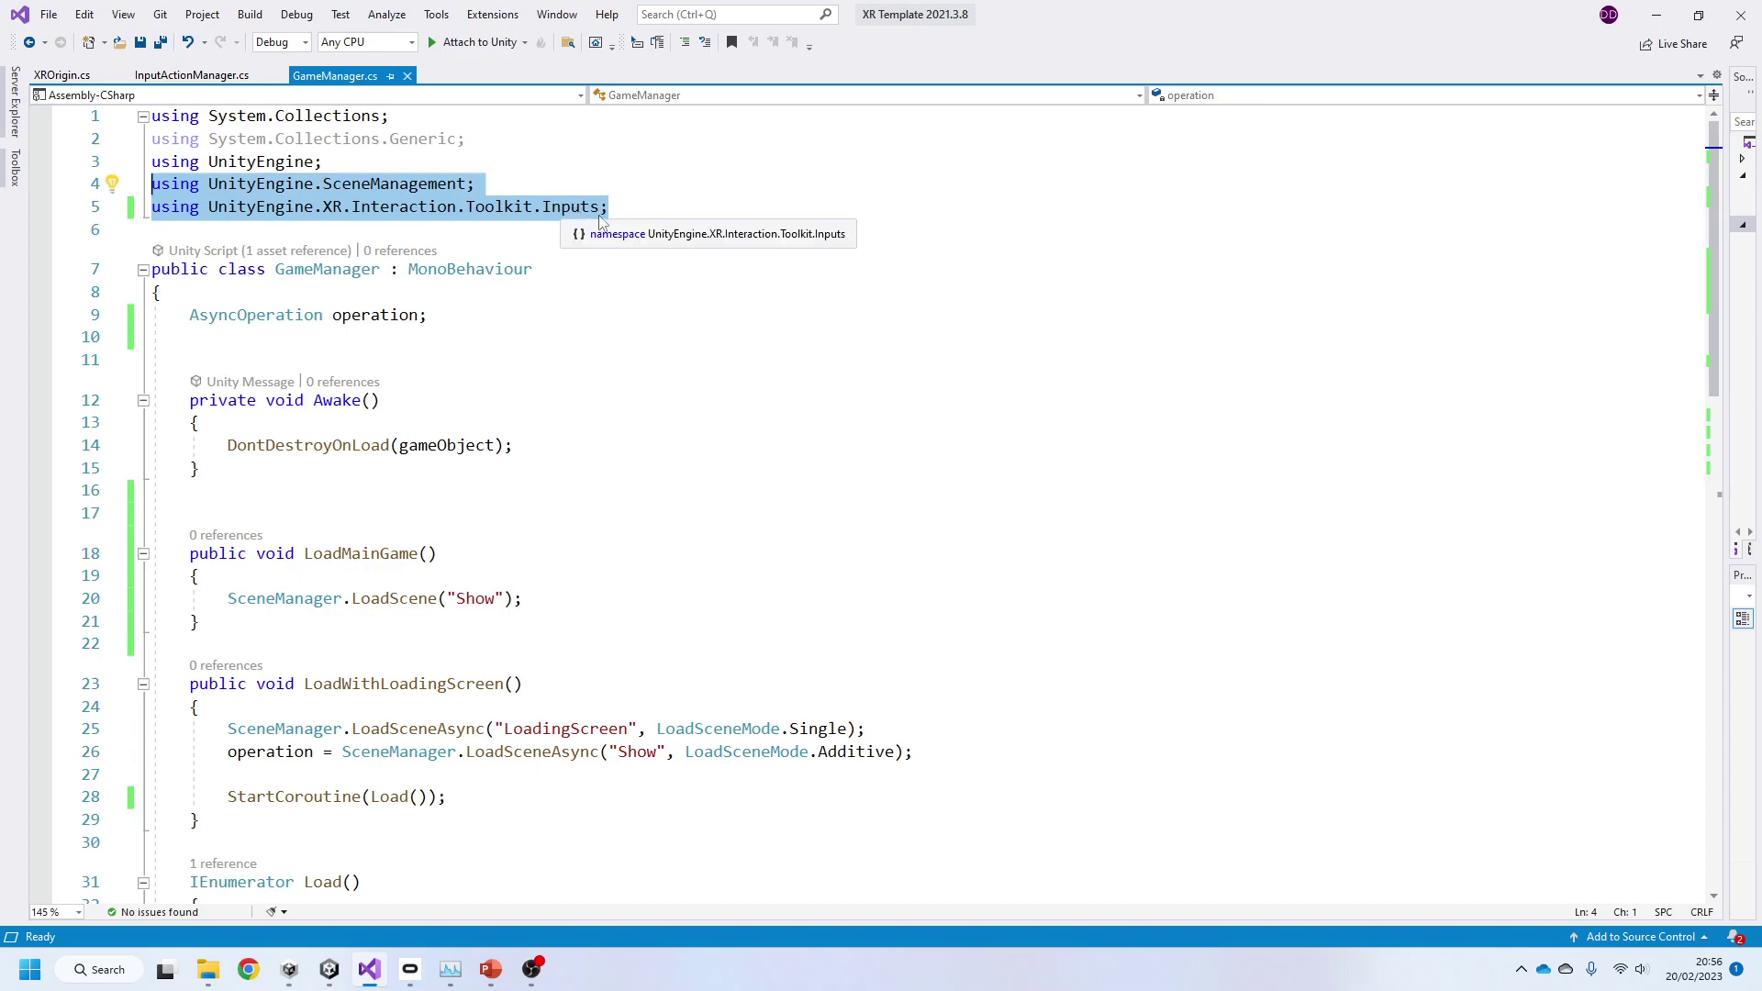
click(639, 217)
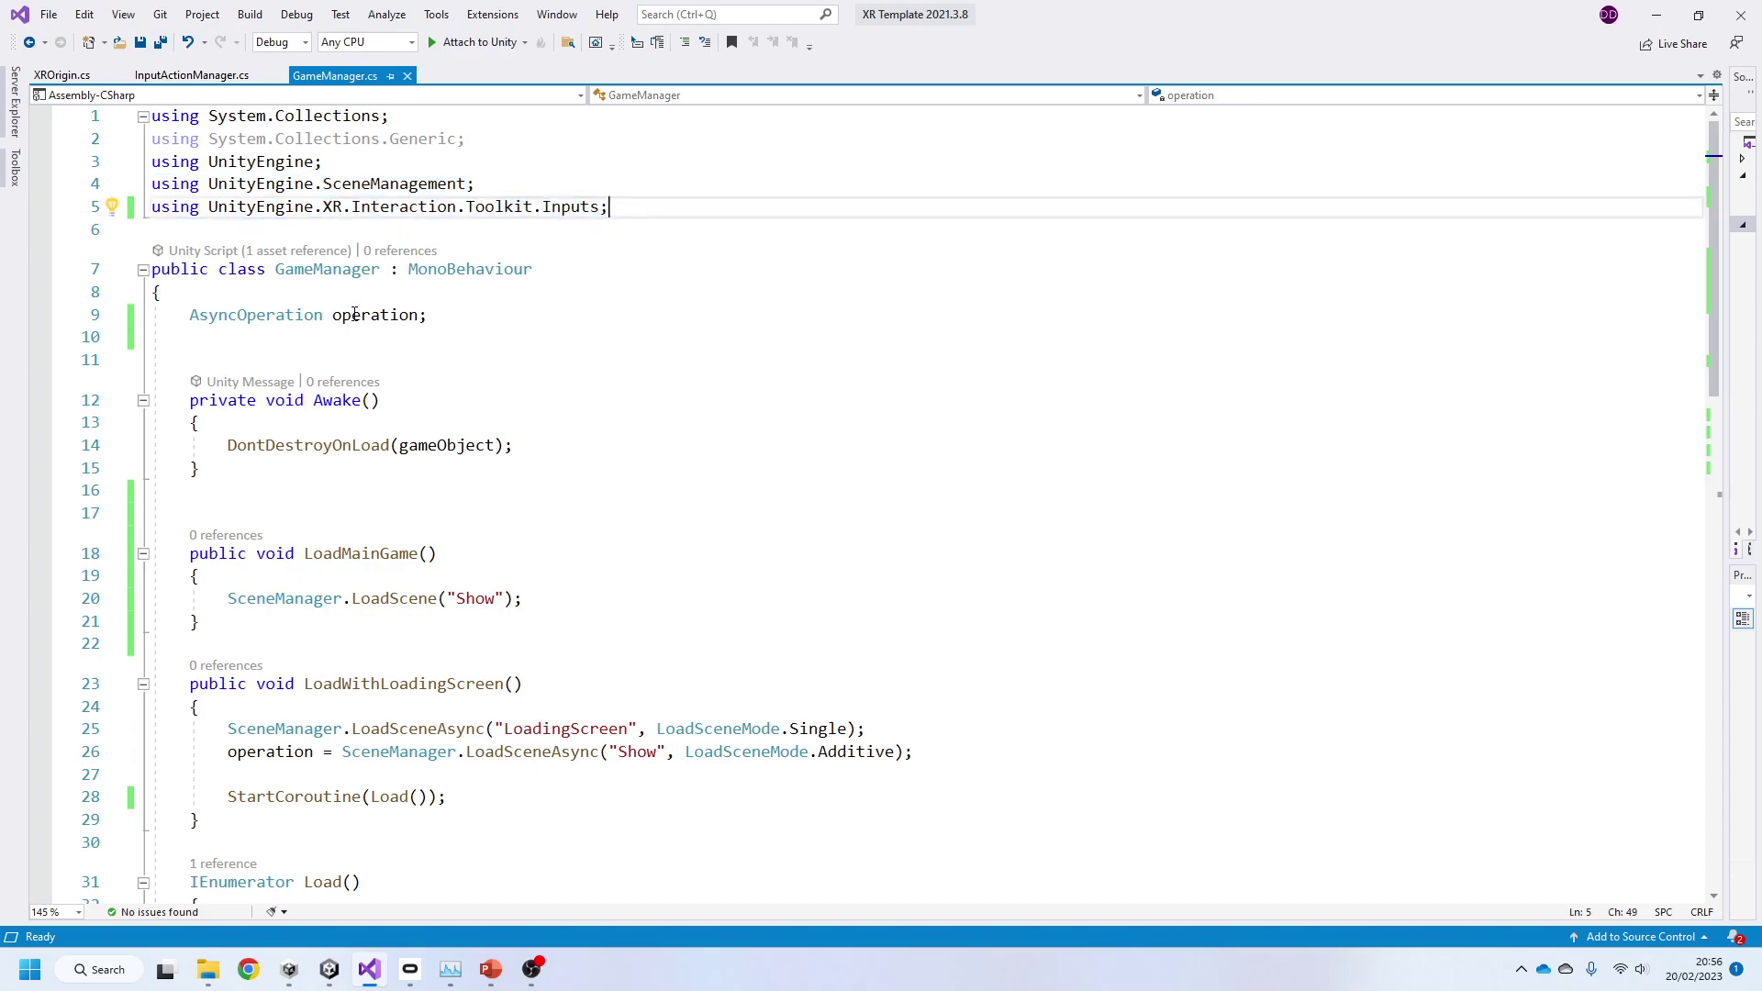
drag(190, 315, 452, 317)
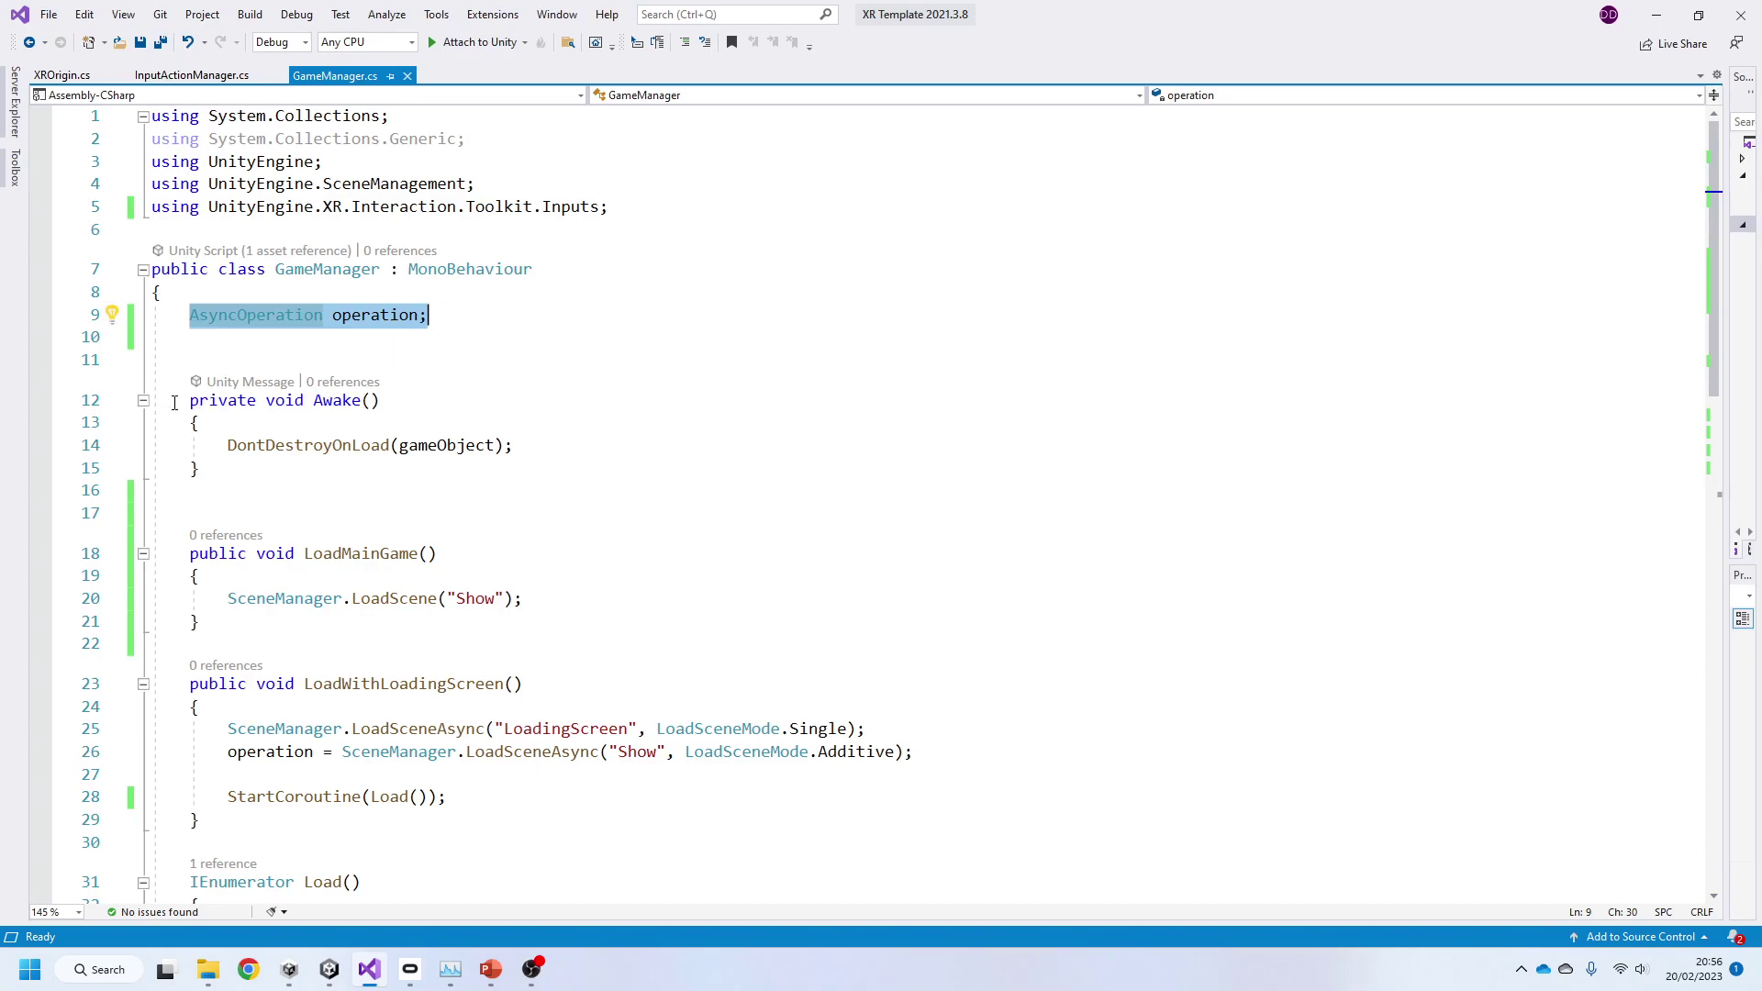
drag(170, 401, 500, 465)
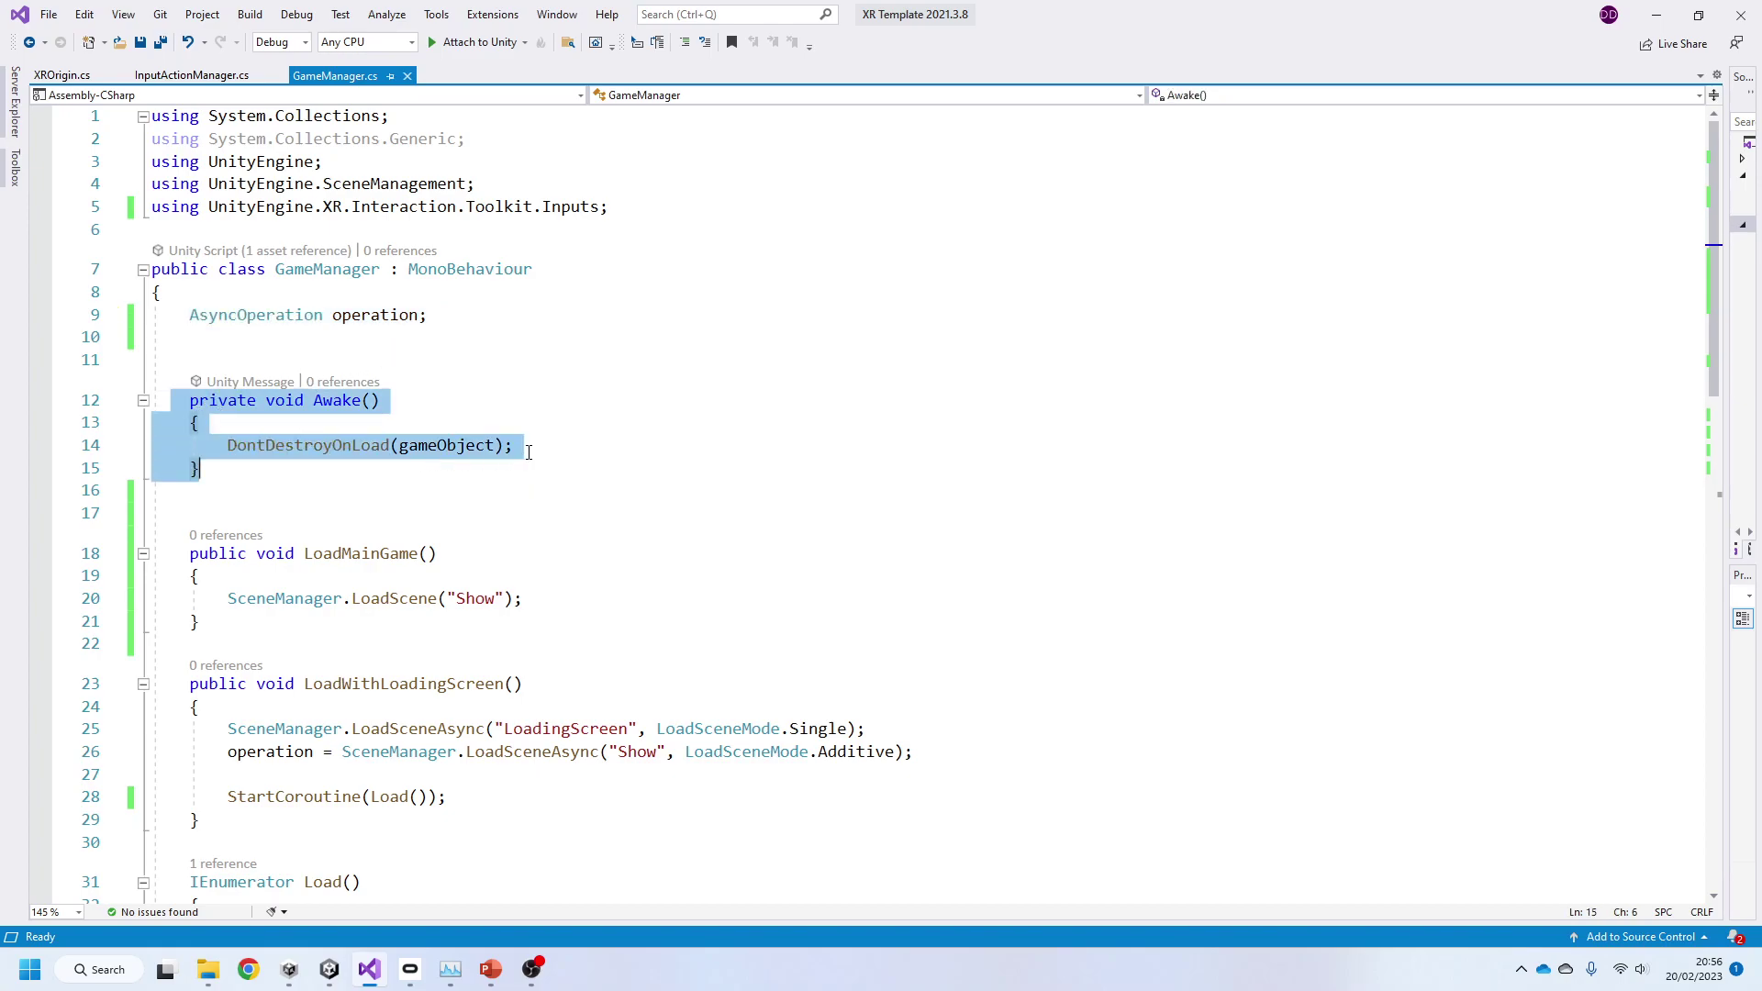
Step: Review the LoadMainGame and LoadWithLoadingScreen methods in GameManager.cs
scroll(489, 497, down, 1)
drag(188, 484, 213, 556)
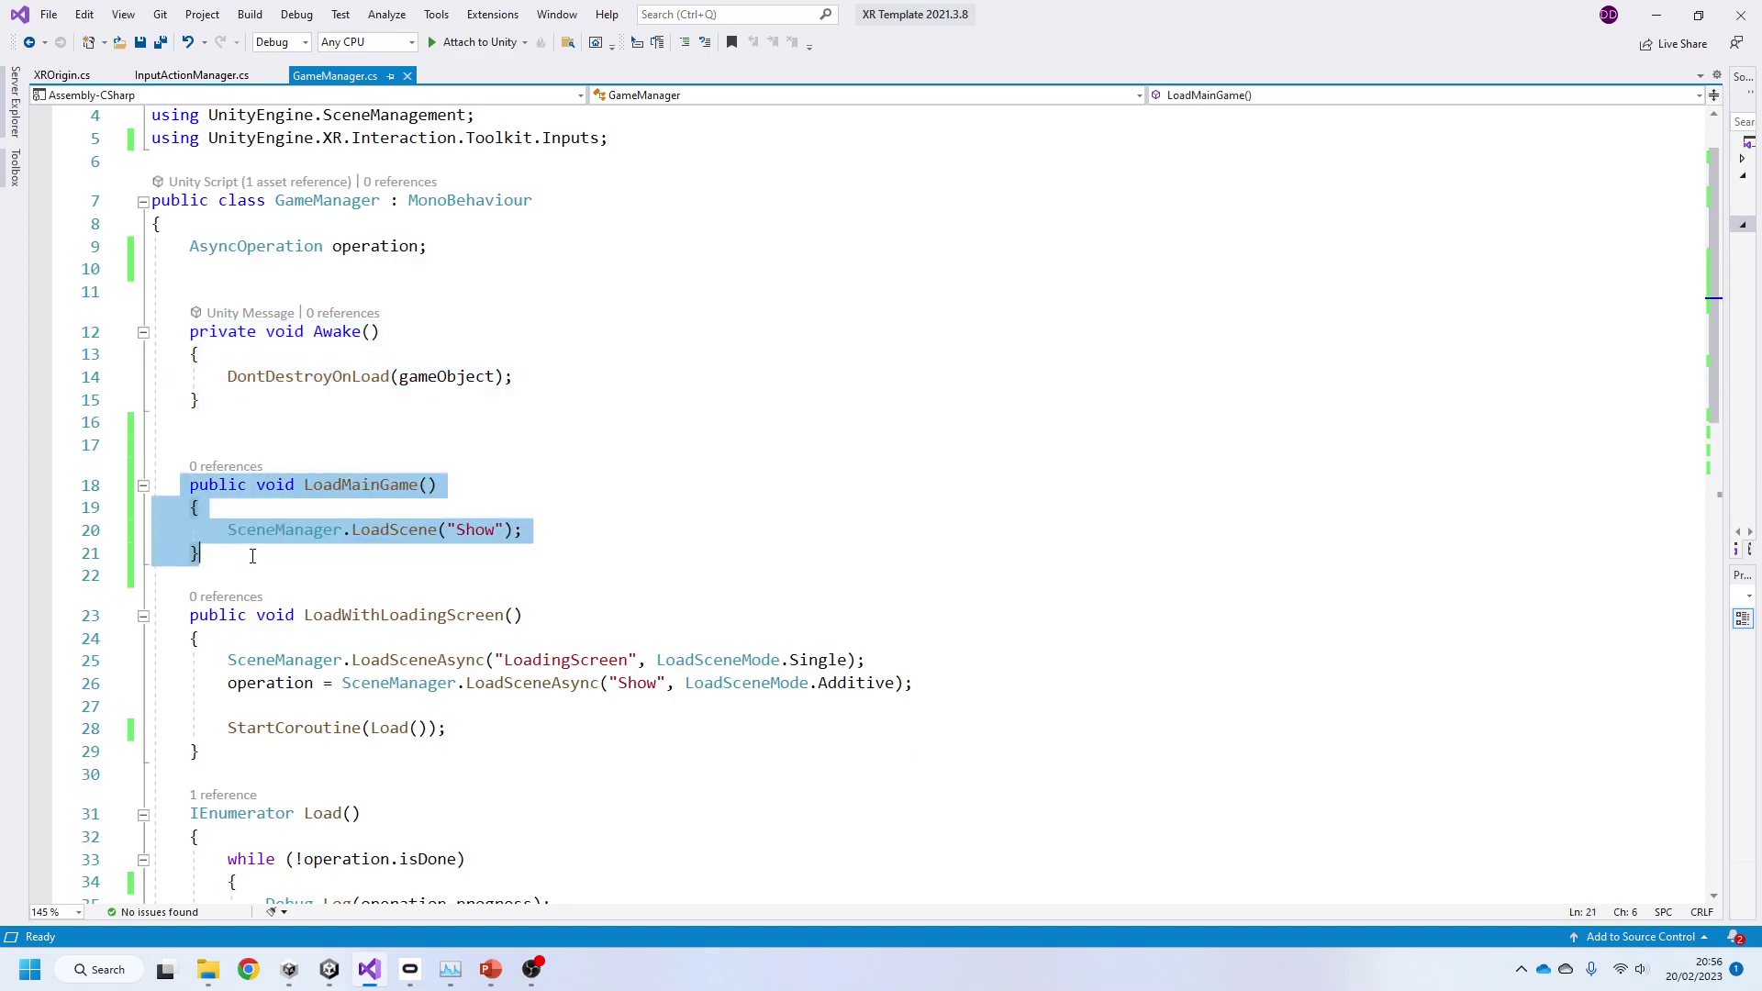
click(200, 577)
scroll(200, 577, down, 2)
drag(189, 479, 221, 615)
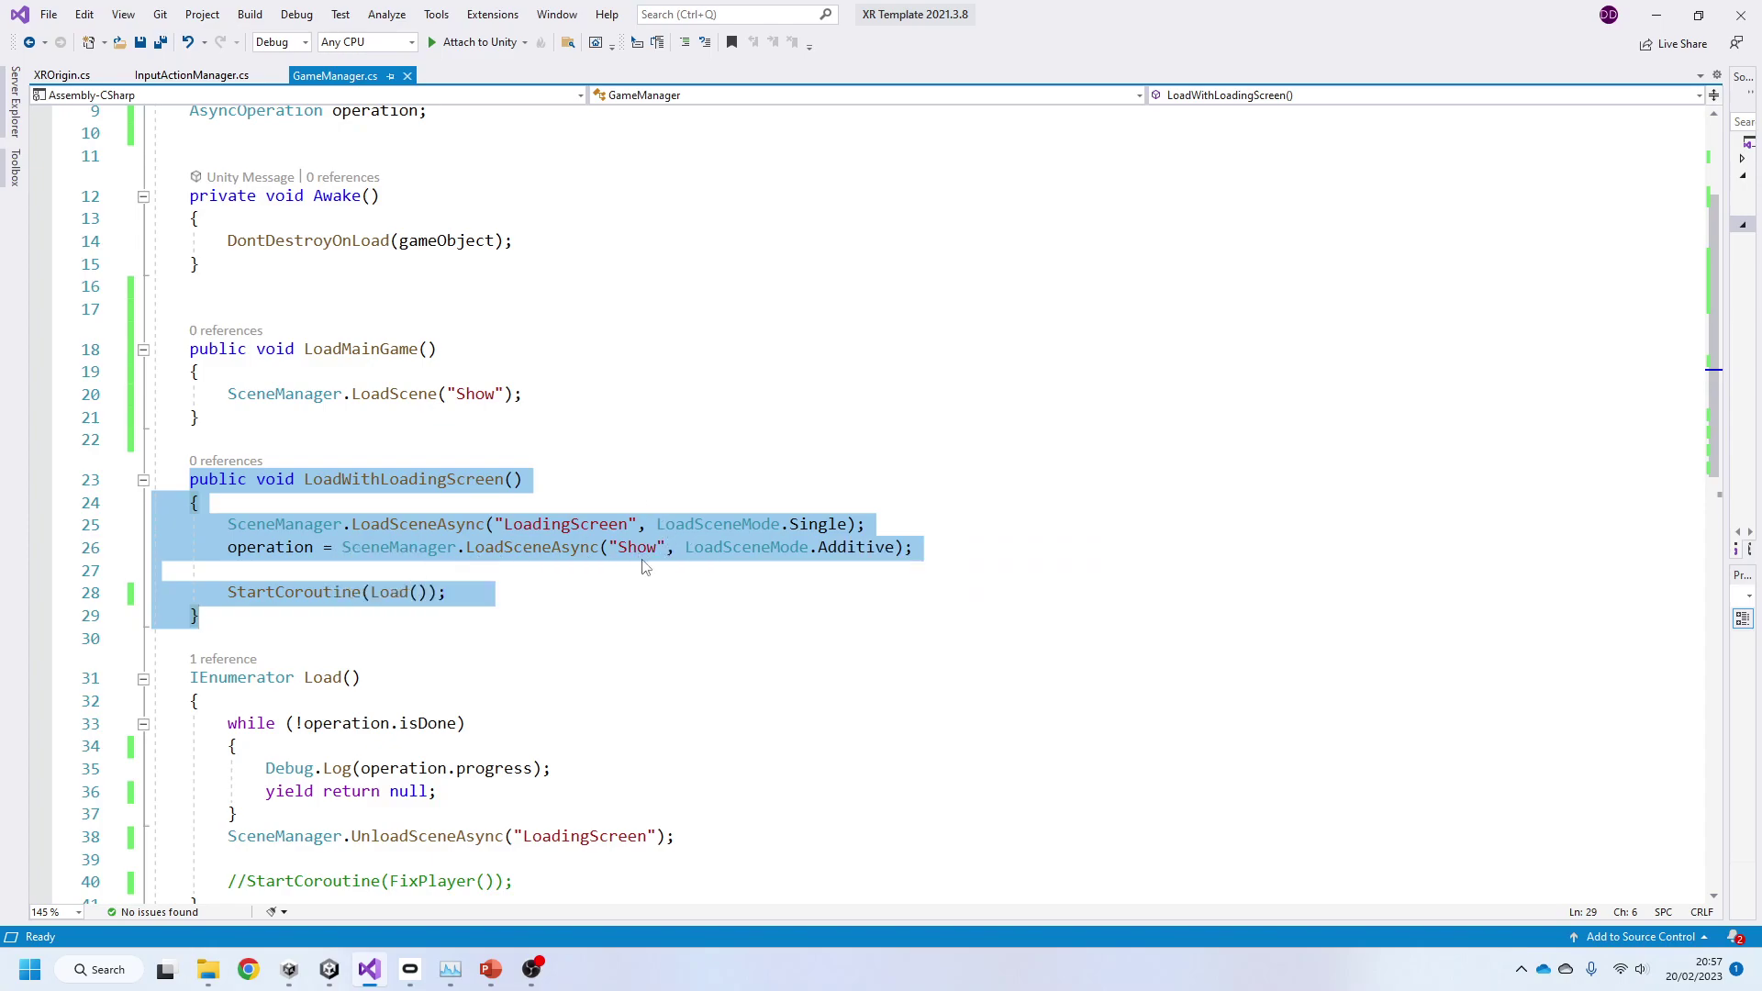
click(570, 592)
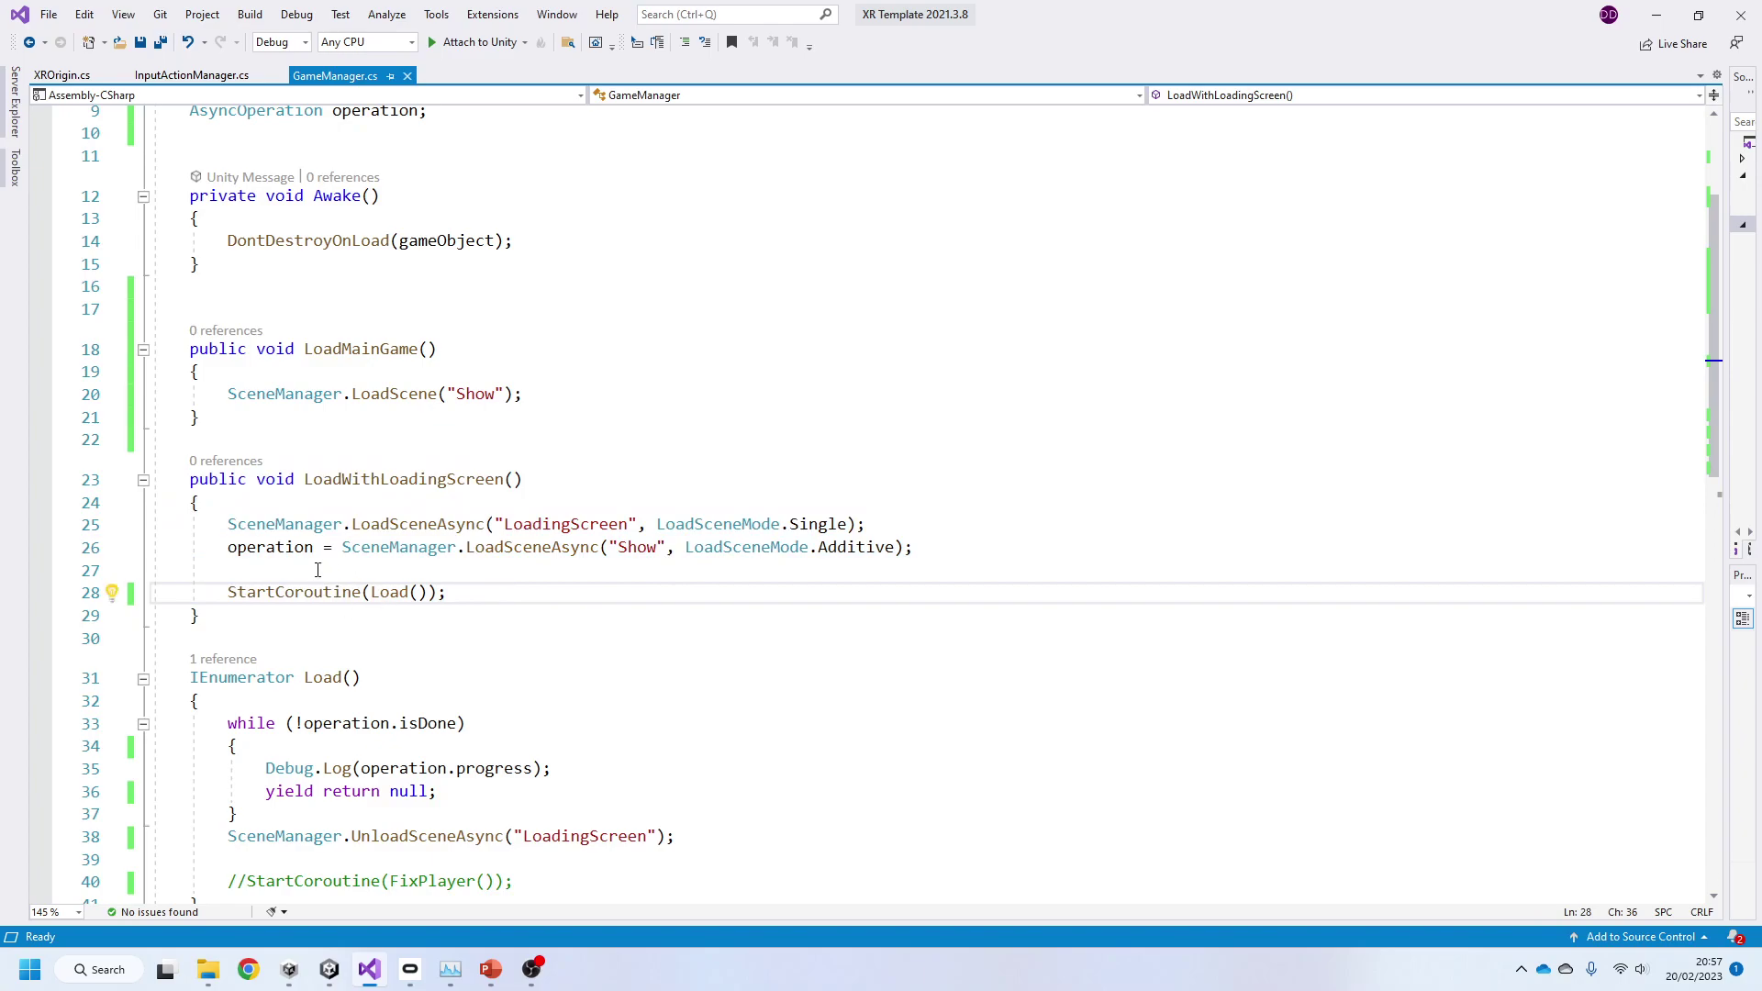
Step: Review the Load coroutine's while loop, its progress logging and the call that unloads LoadingScreen
scroll(484, 594, down, 1)
drag(228, 656, 271, 748)
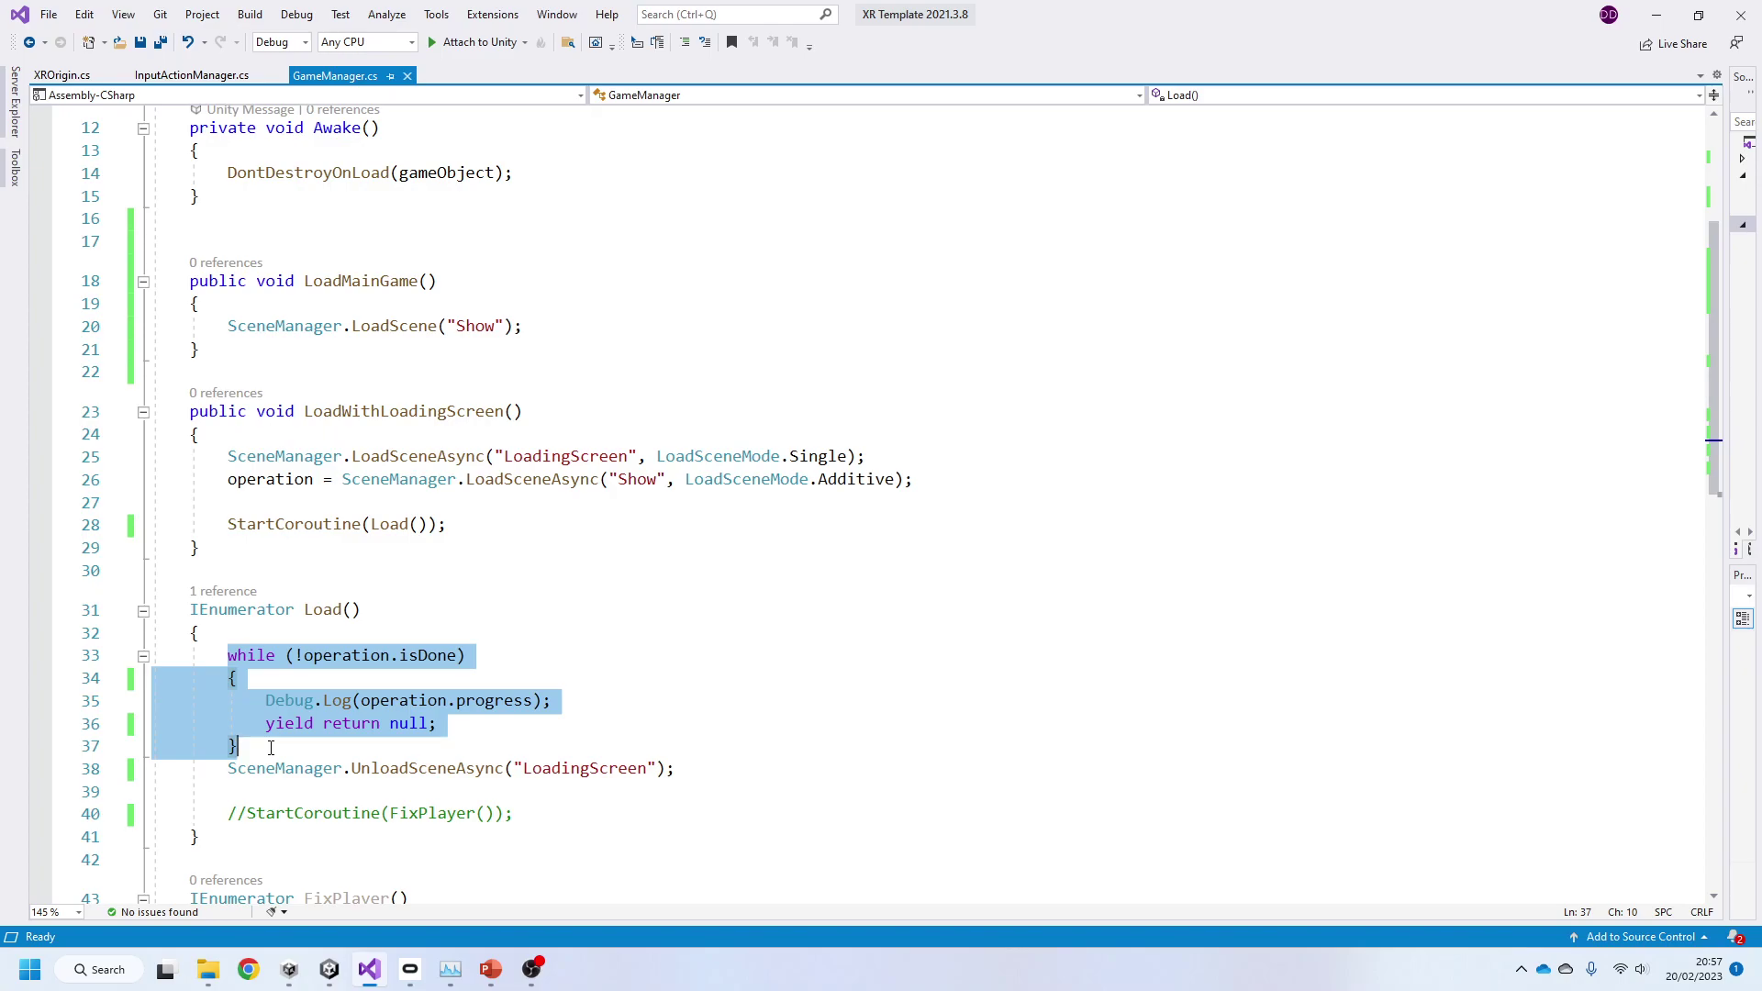
click(267, 700)
drag(266, 700, 552, 702)
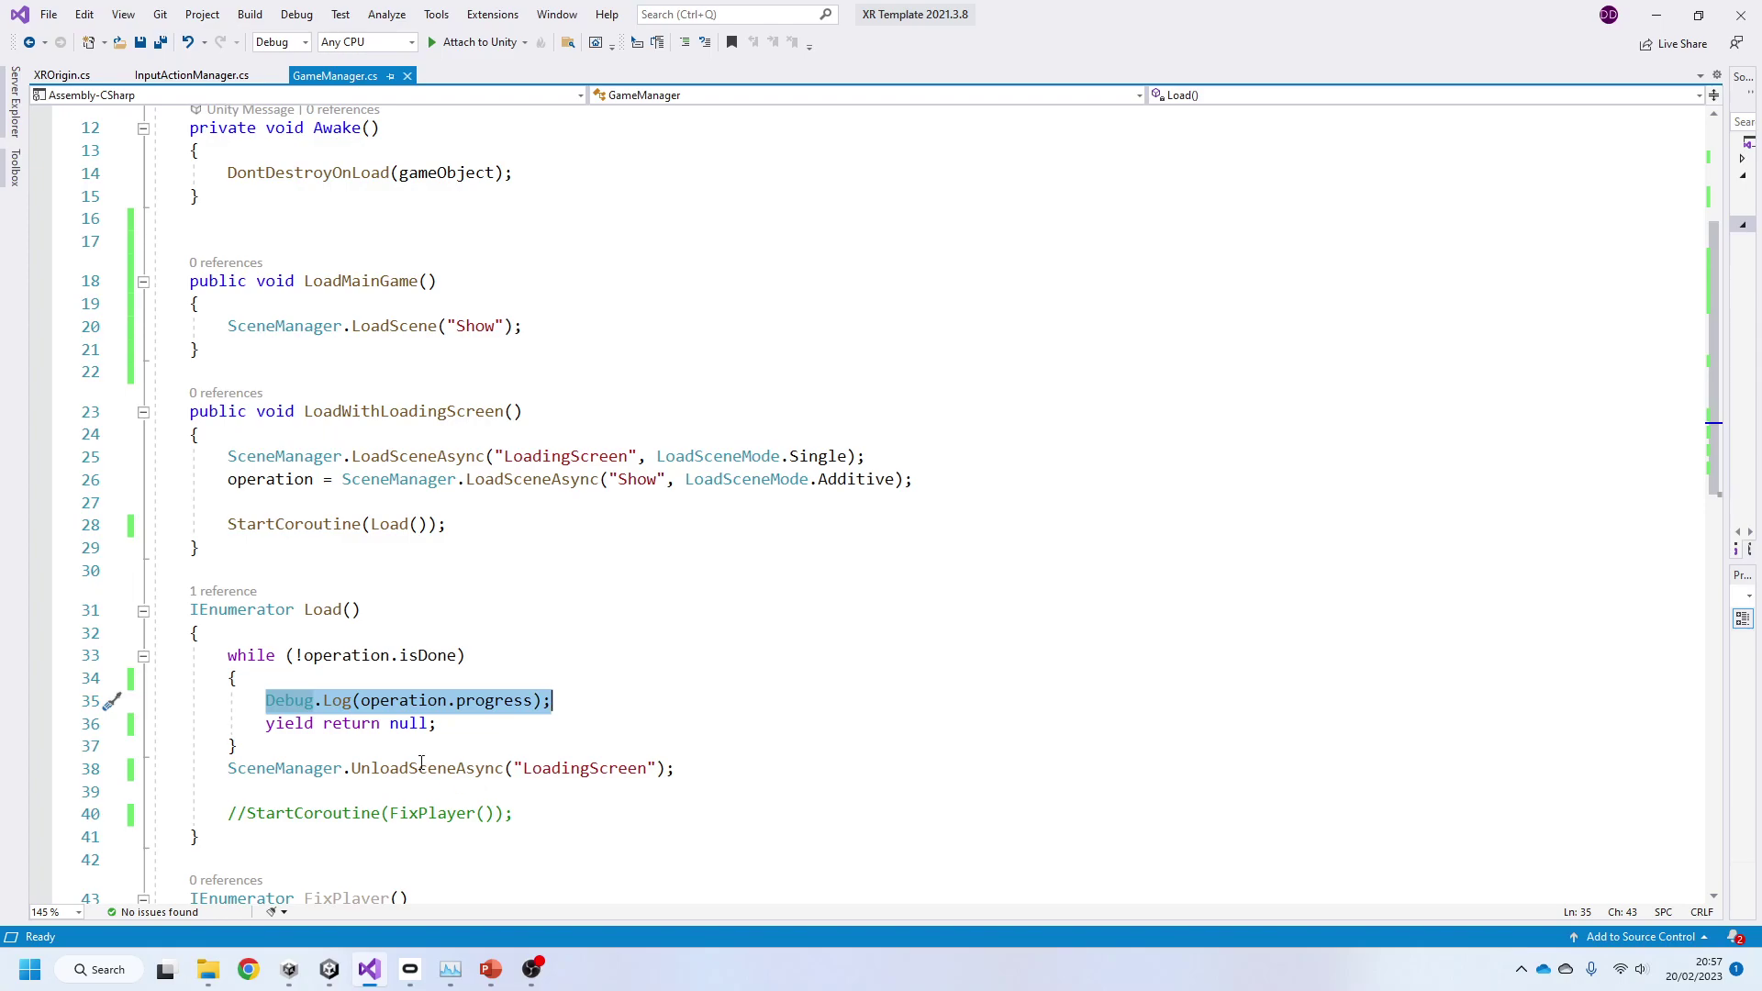
drag(221, 655, 674, 784)
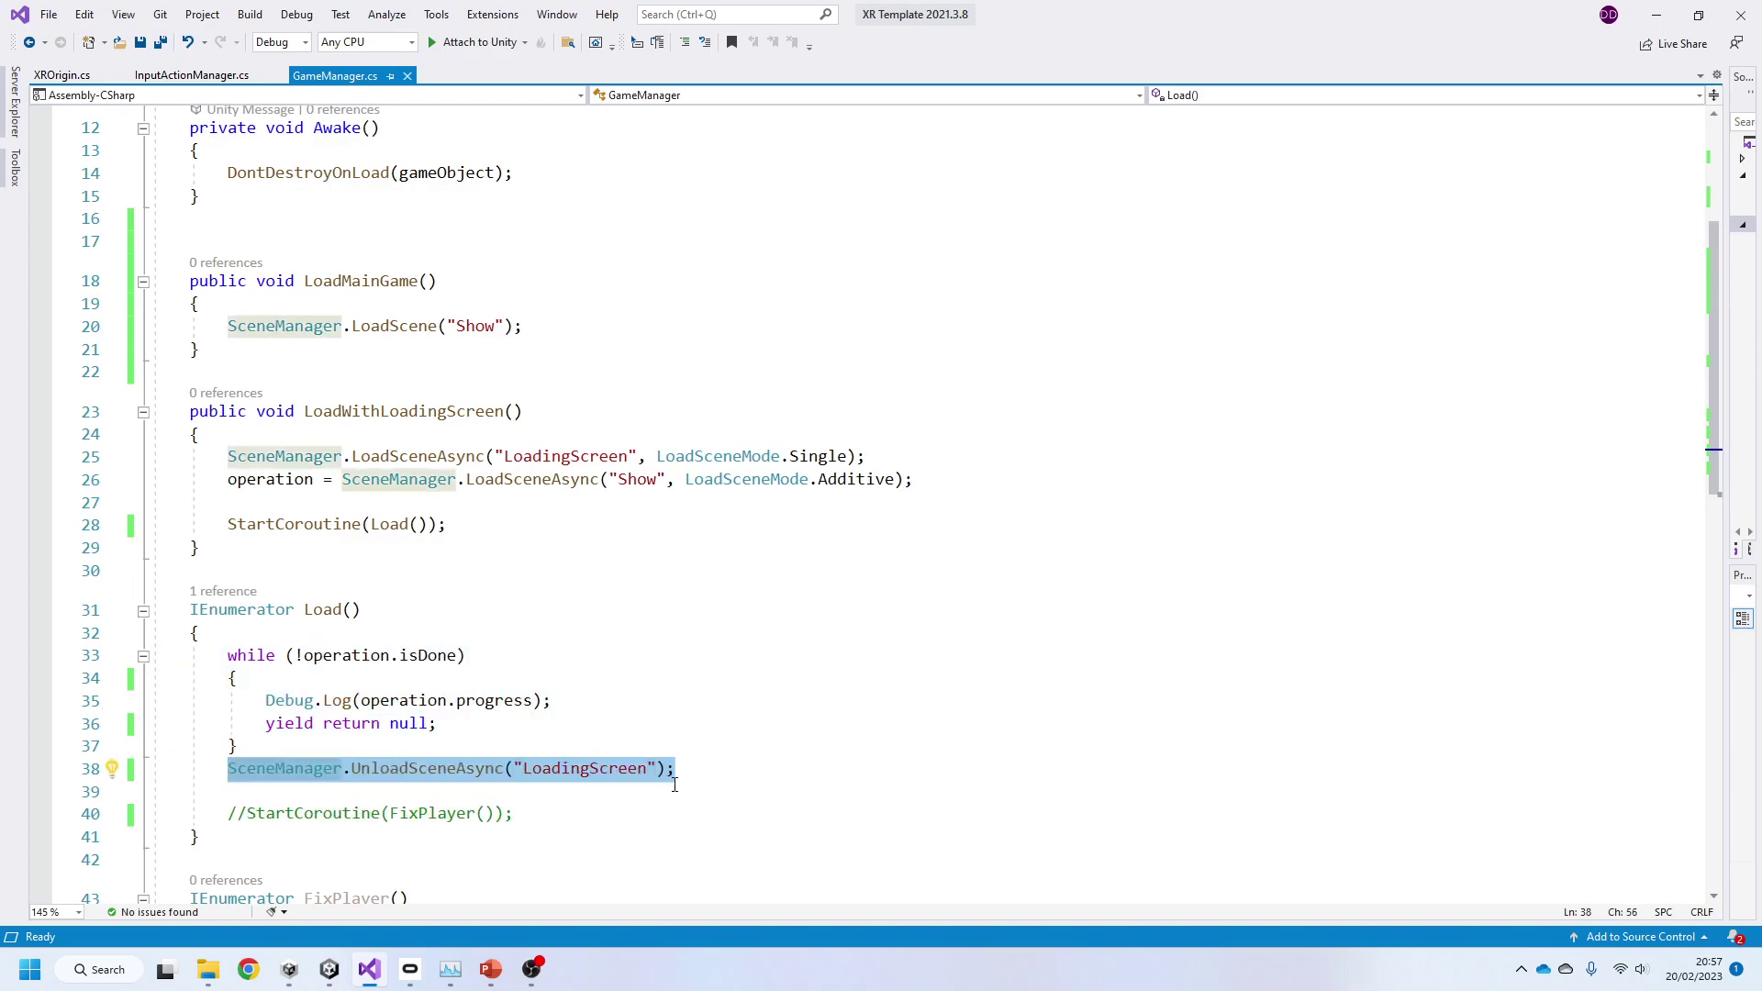
click(675, 785)
Step: Return to Unity, open the LoadingScreen scene and delete its Camera object
click(1657, 14)
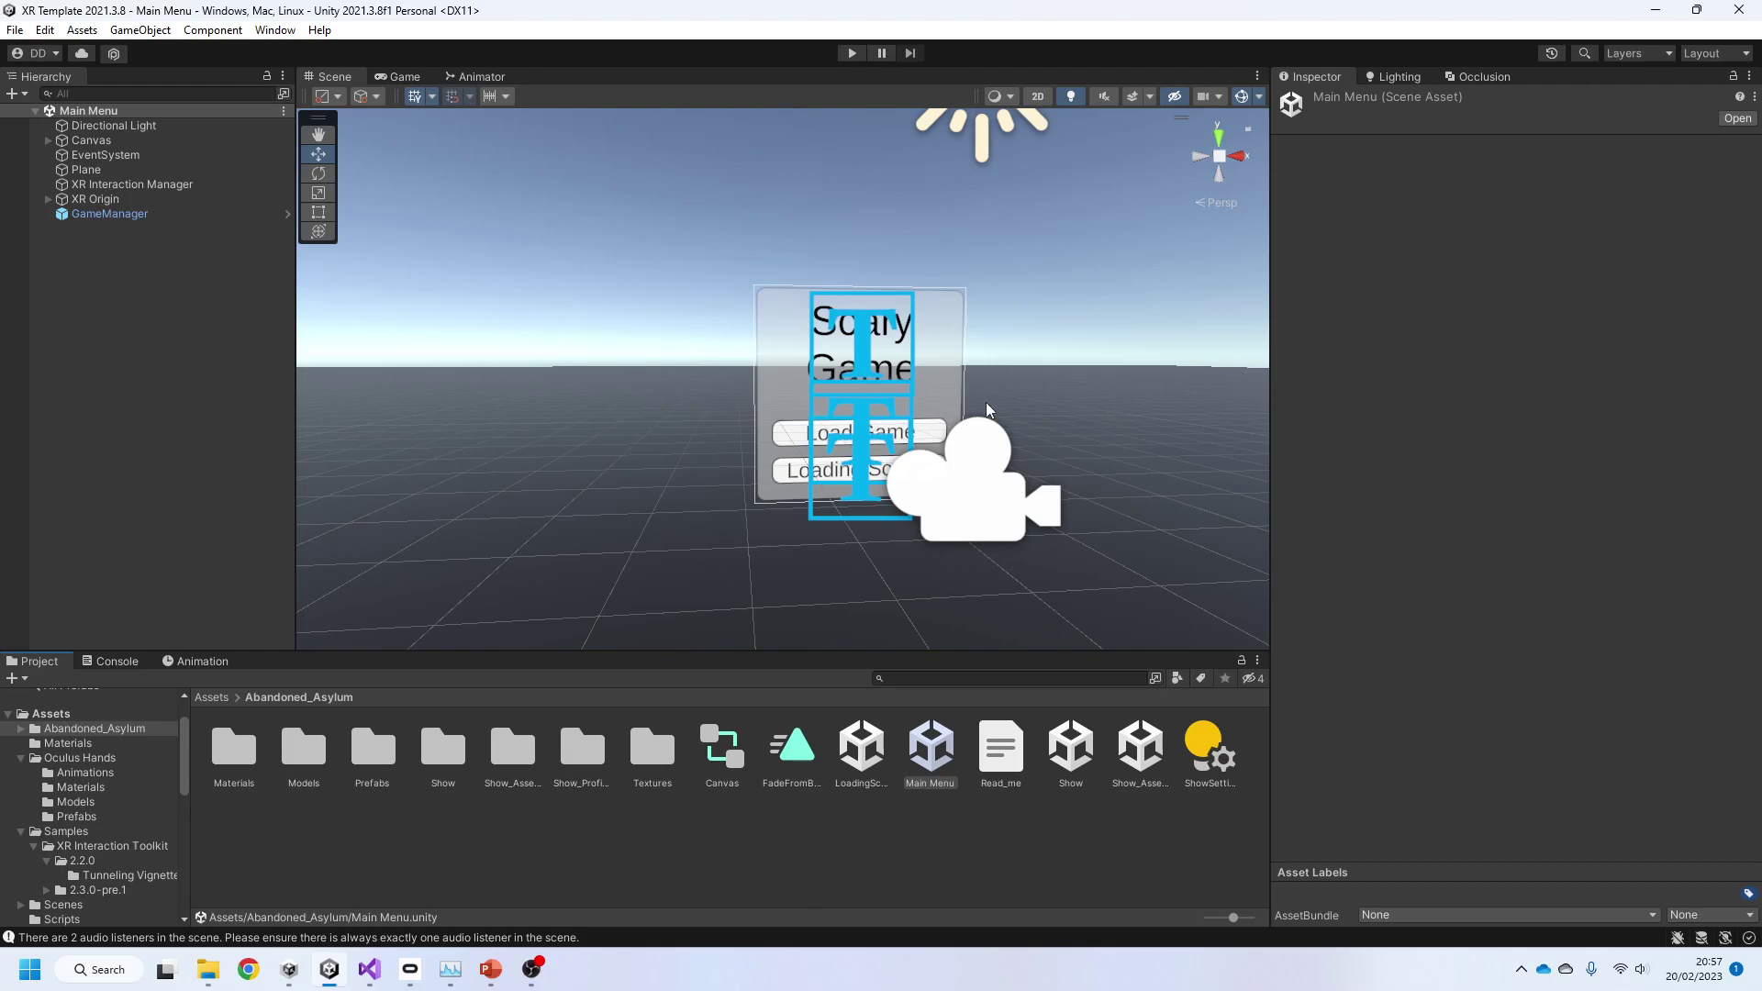
double_click(863, 748)
mouse_move(838, 468)
right_down()
mouse_move(715, 474)
mouse_move(900, 472)
mouse_move(700, 496)
mouse_move(862, 492)
right_up()
click(118, 138)
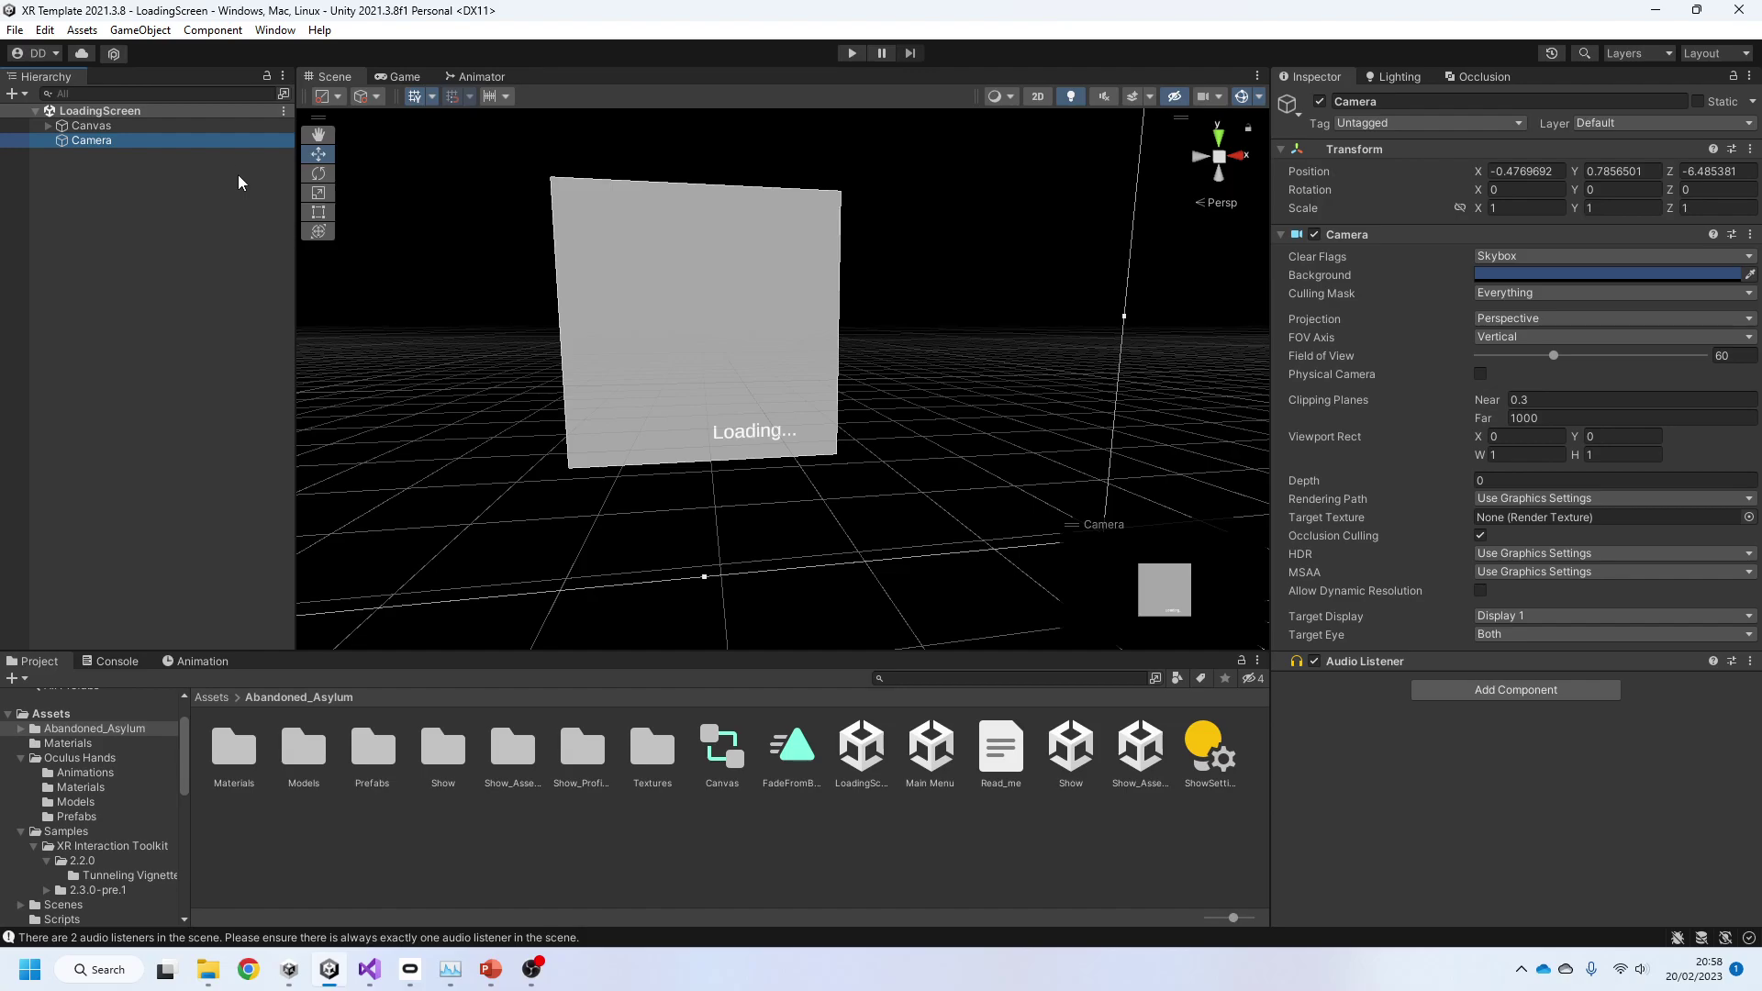
key(Delete)
Step: Add an XR Origin (VR) to the LoadingScreen scene and reset its transform
right_click(132, 180)
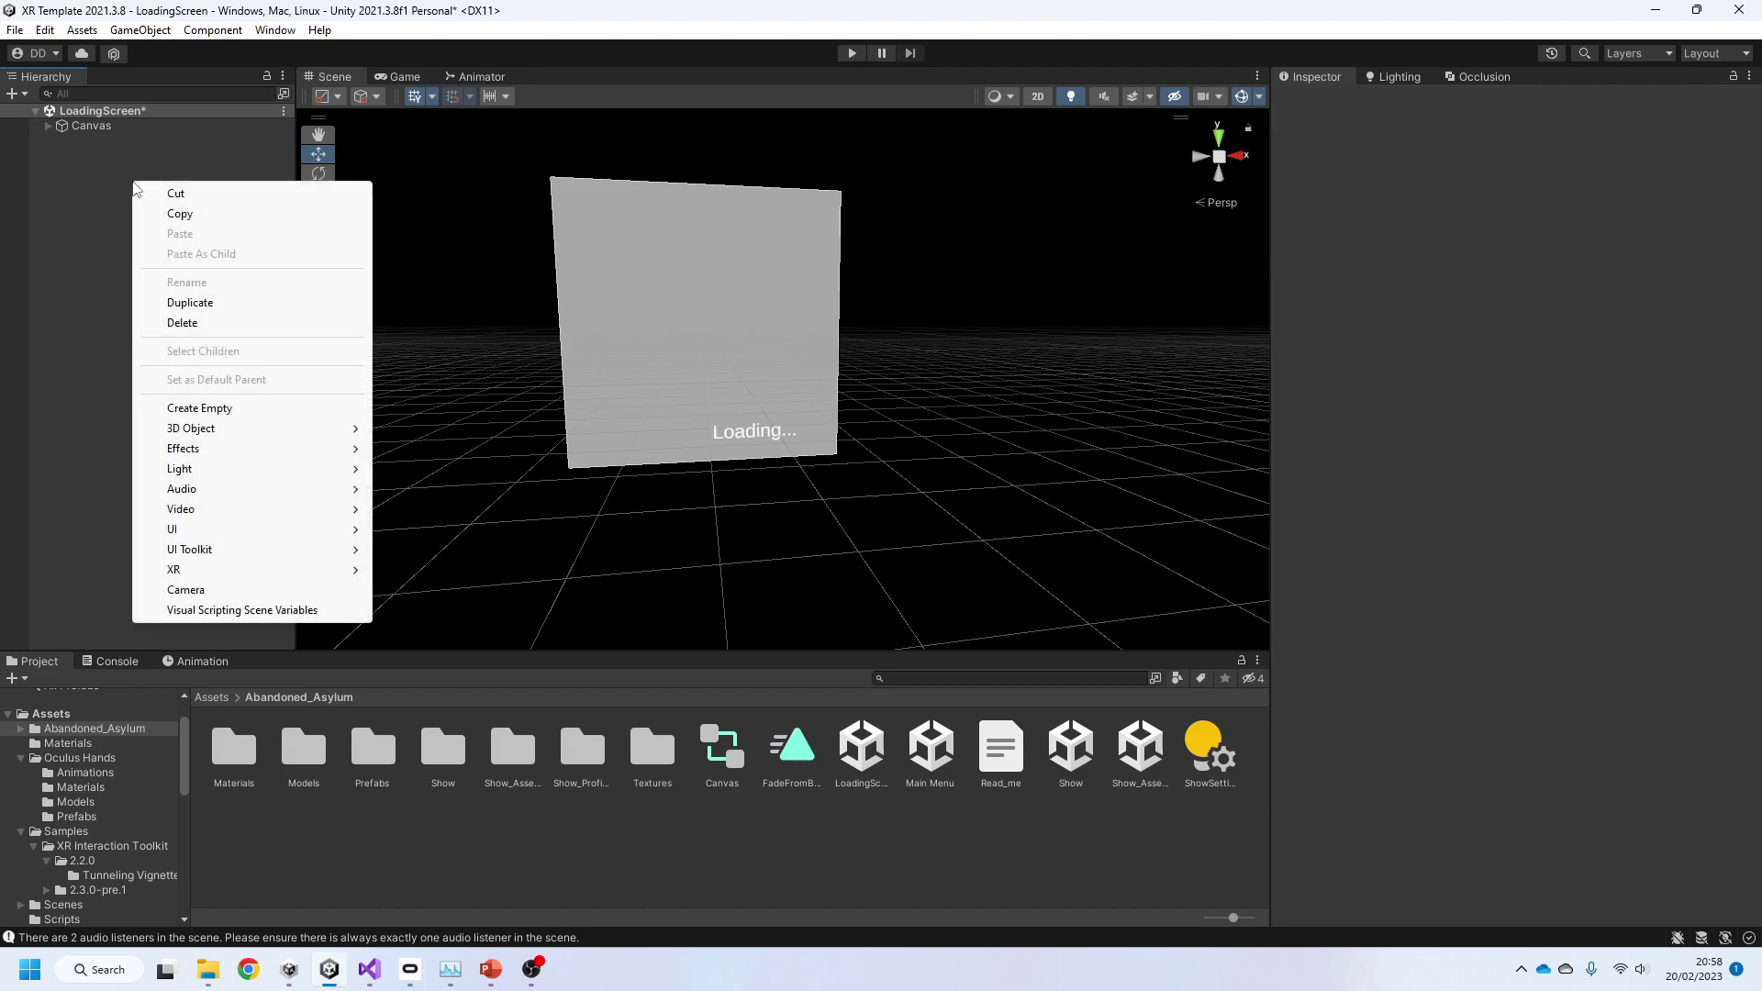
mouse_move(206, 570)
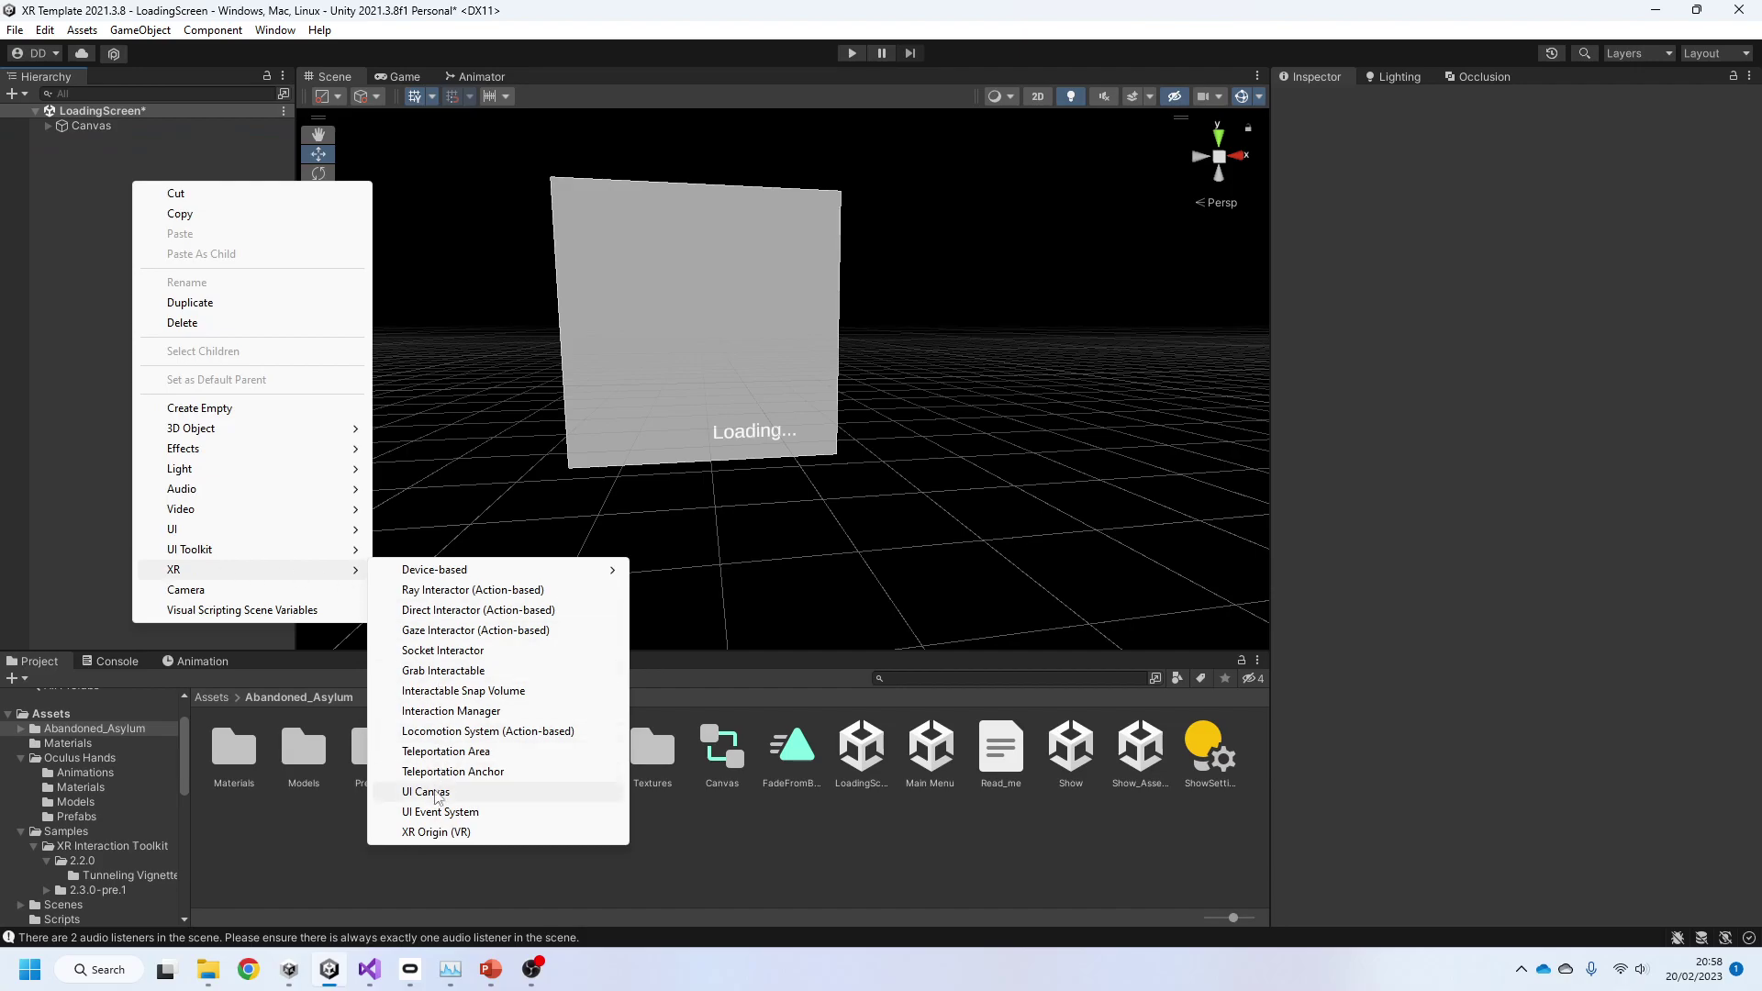
click(436, 832)
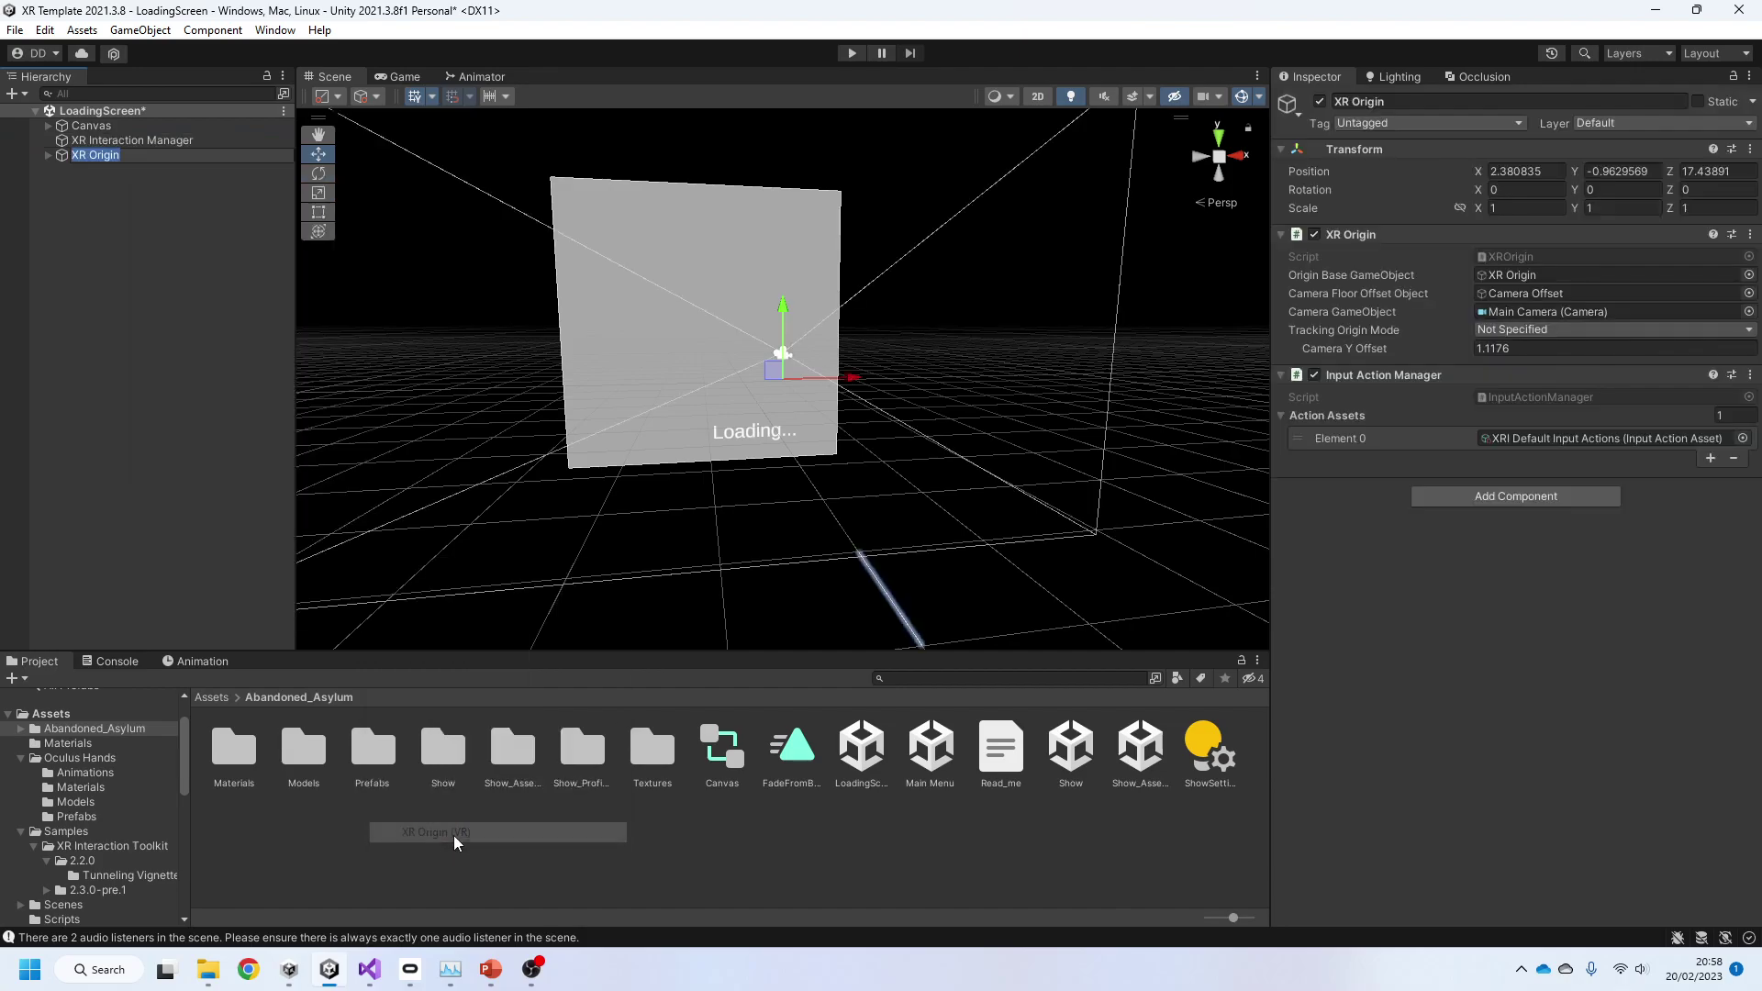
click(134, 139)
click(102, 153)
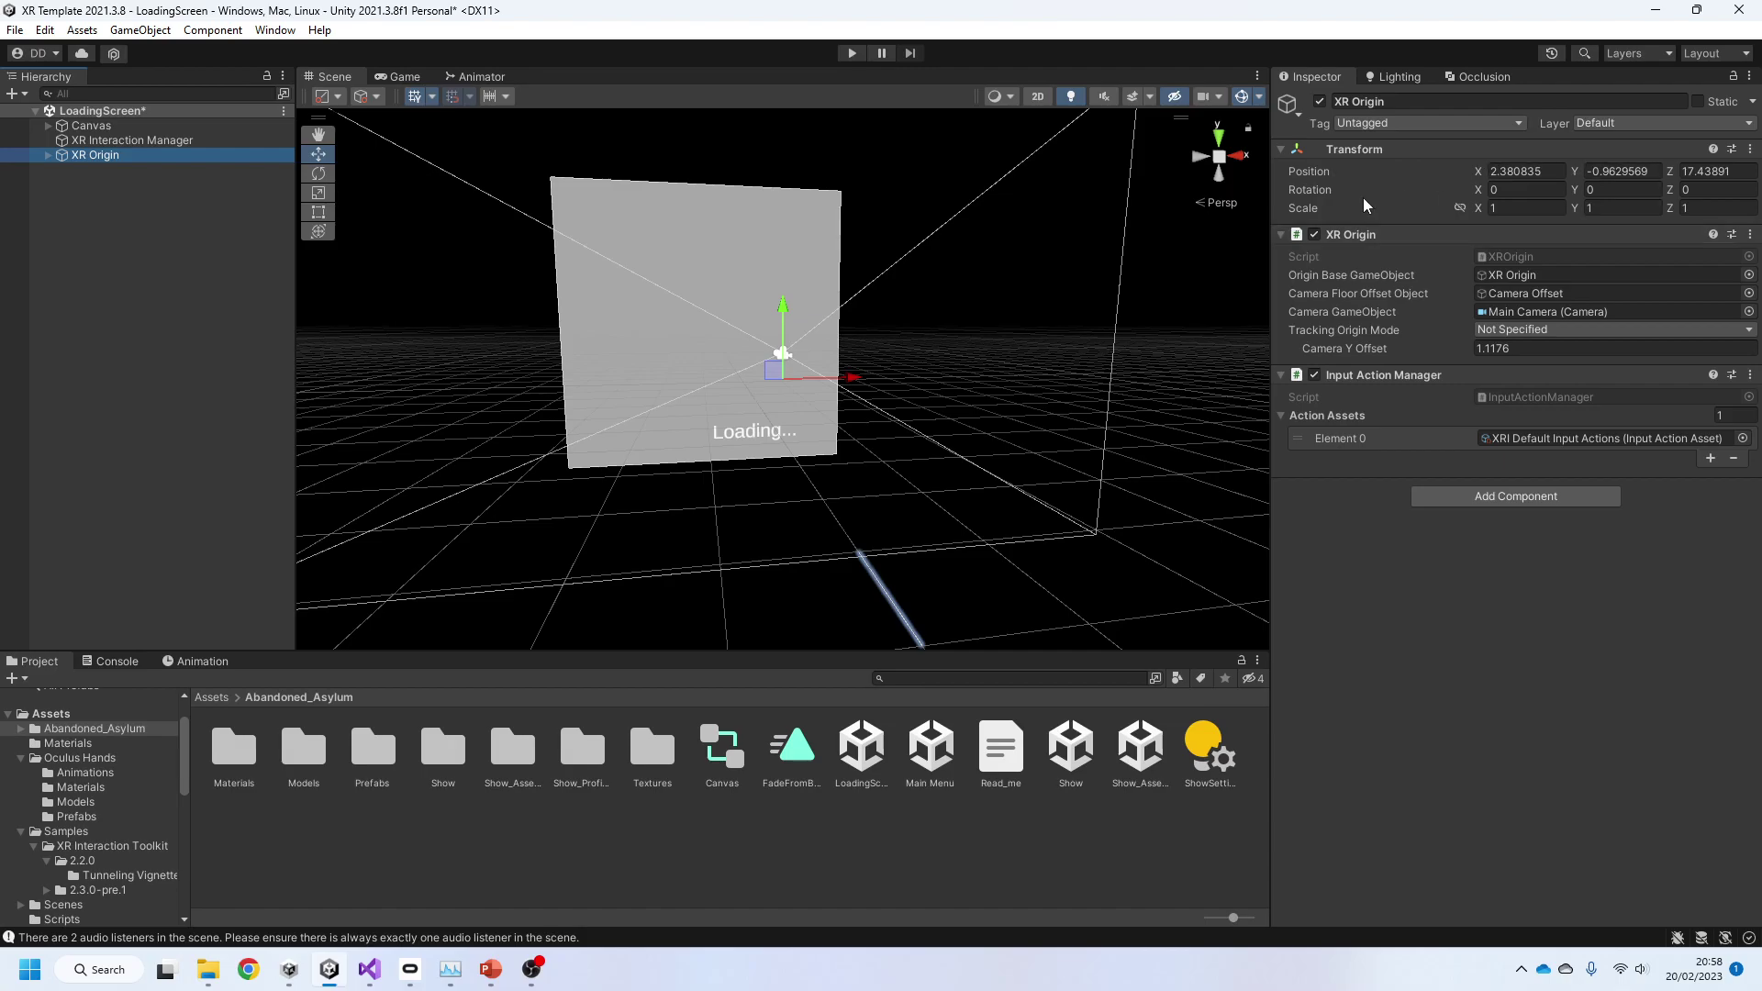
right_click(1359, 154)
click(1387, 163)
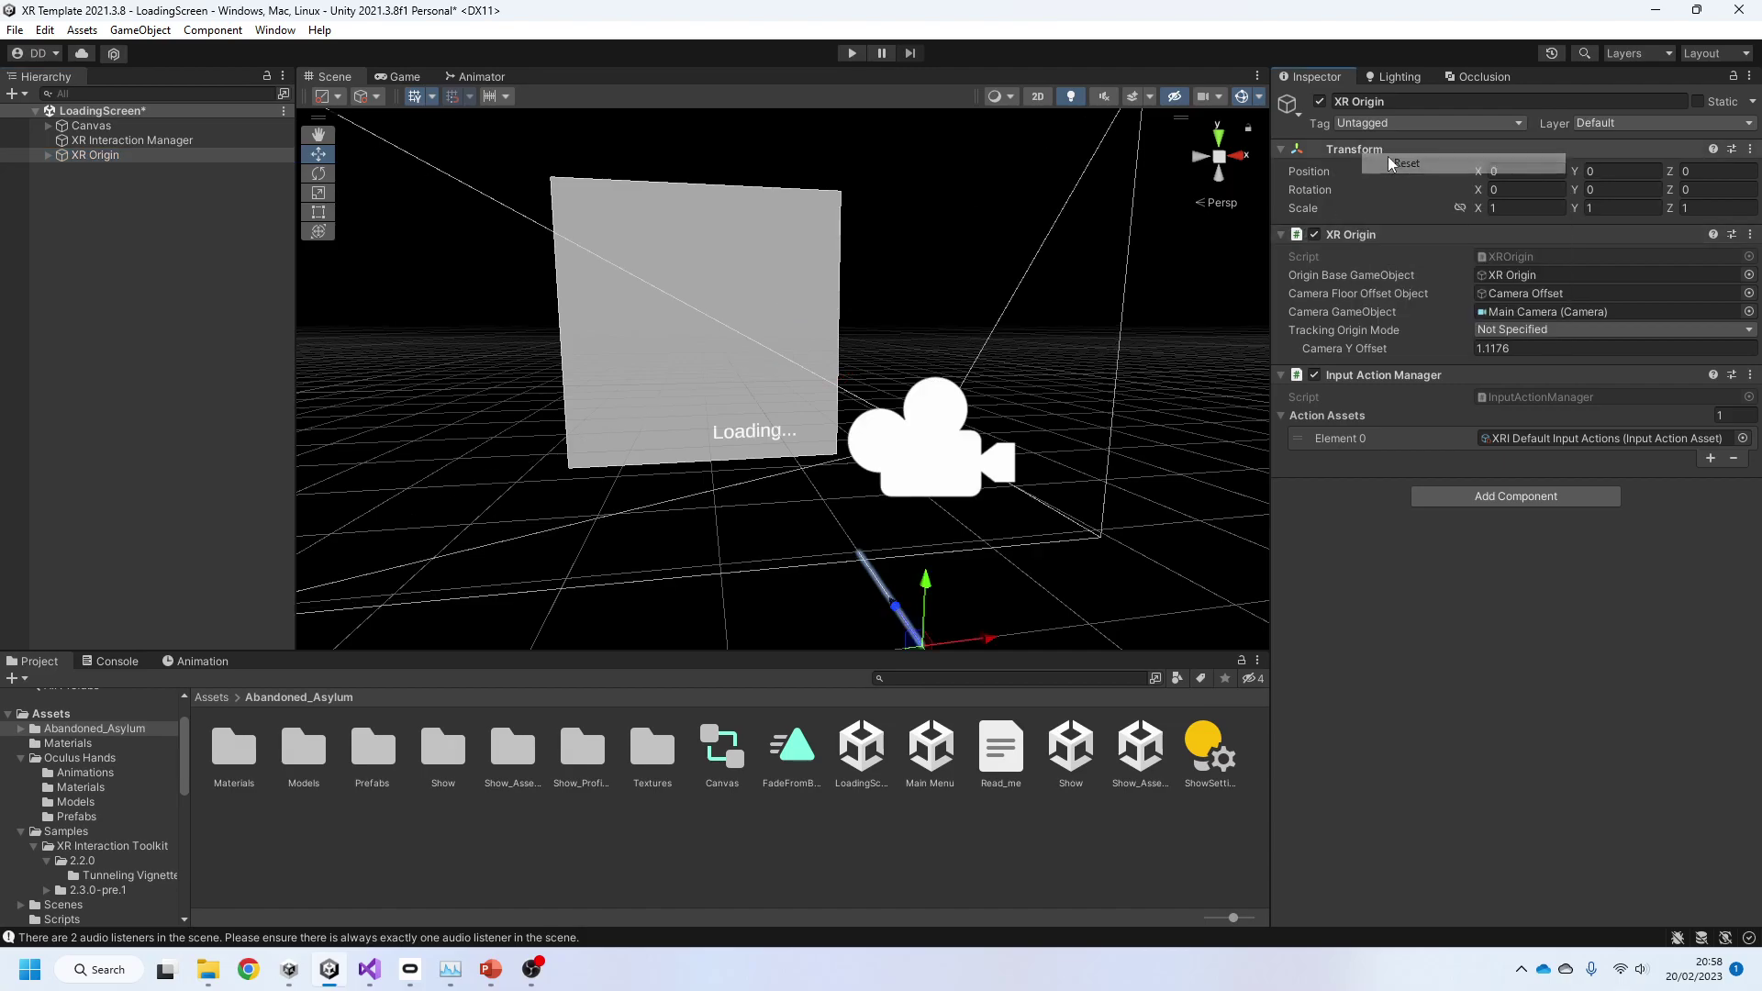
Step: Check the loading panel through the new camera in the Game view and save the LoadingScreen scene
click(405, 77)
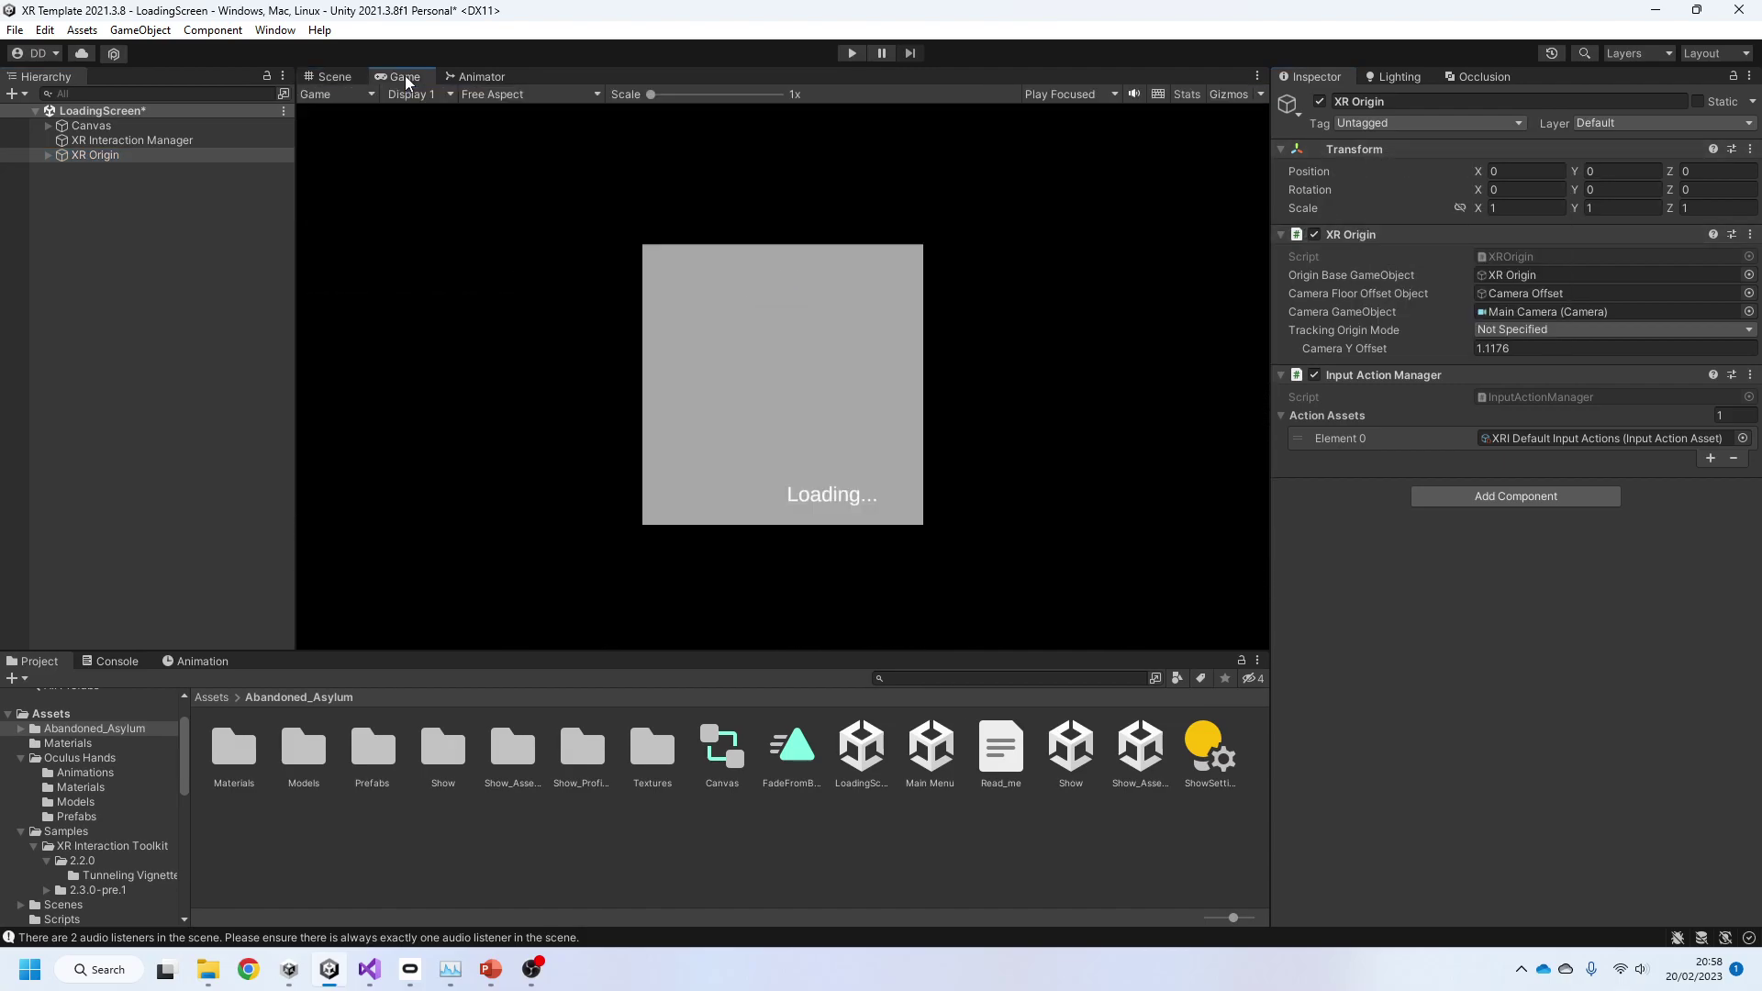
click(335, 77)
scroll(642, 436, up, 5)
key(ctrl+s)
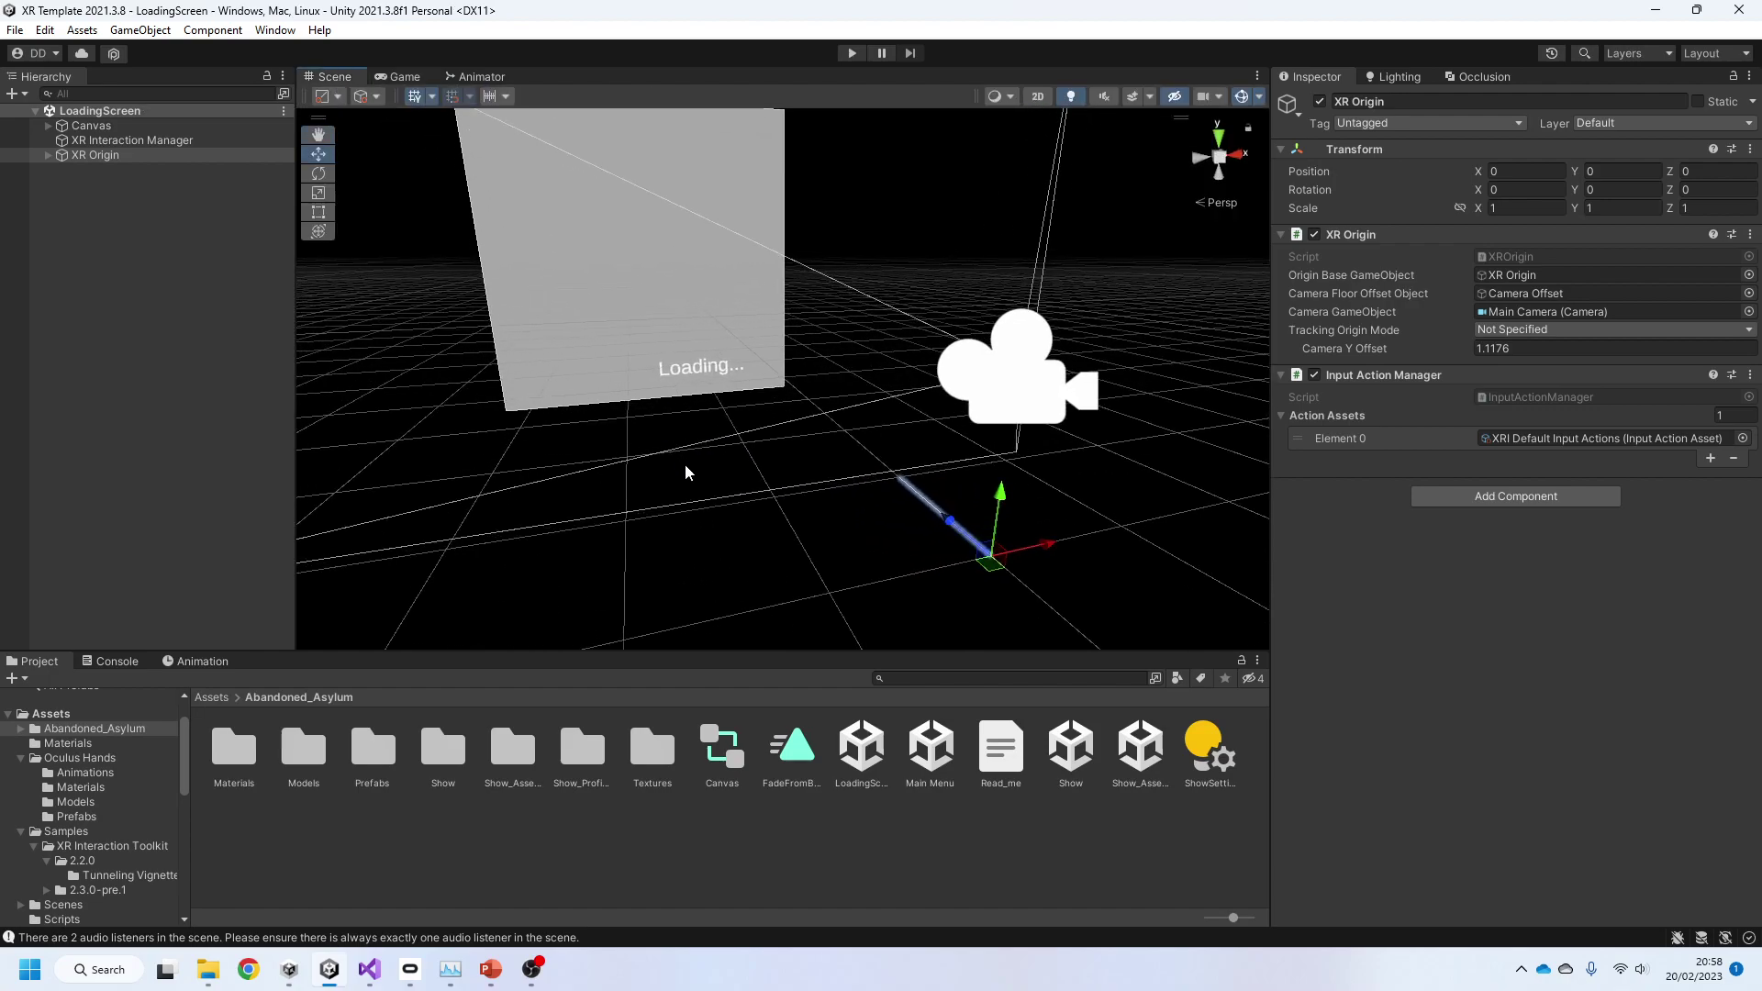
Step: Open the Main Menu scene, run the game in play mode to load Show, and stop it
double_click(932, 748)
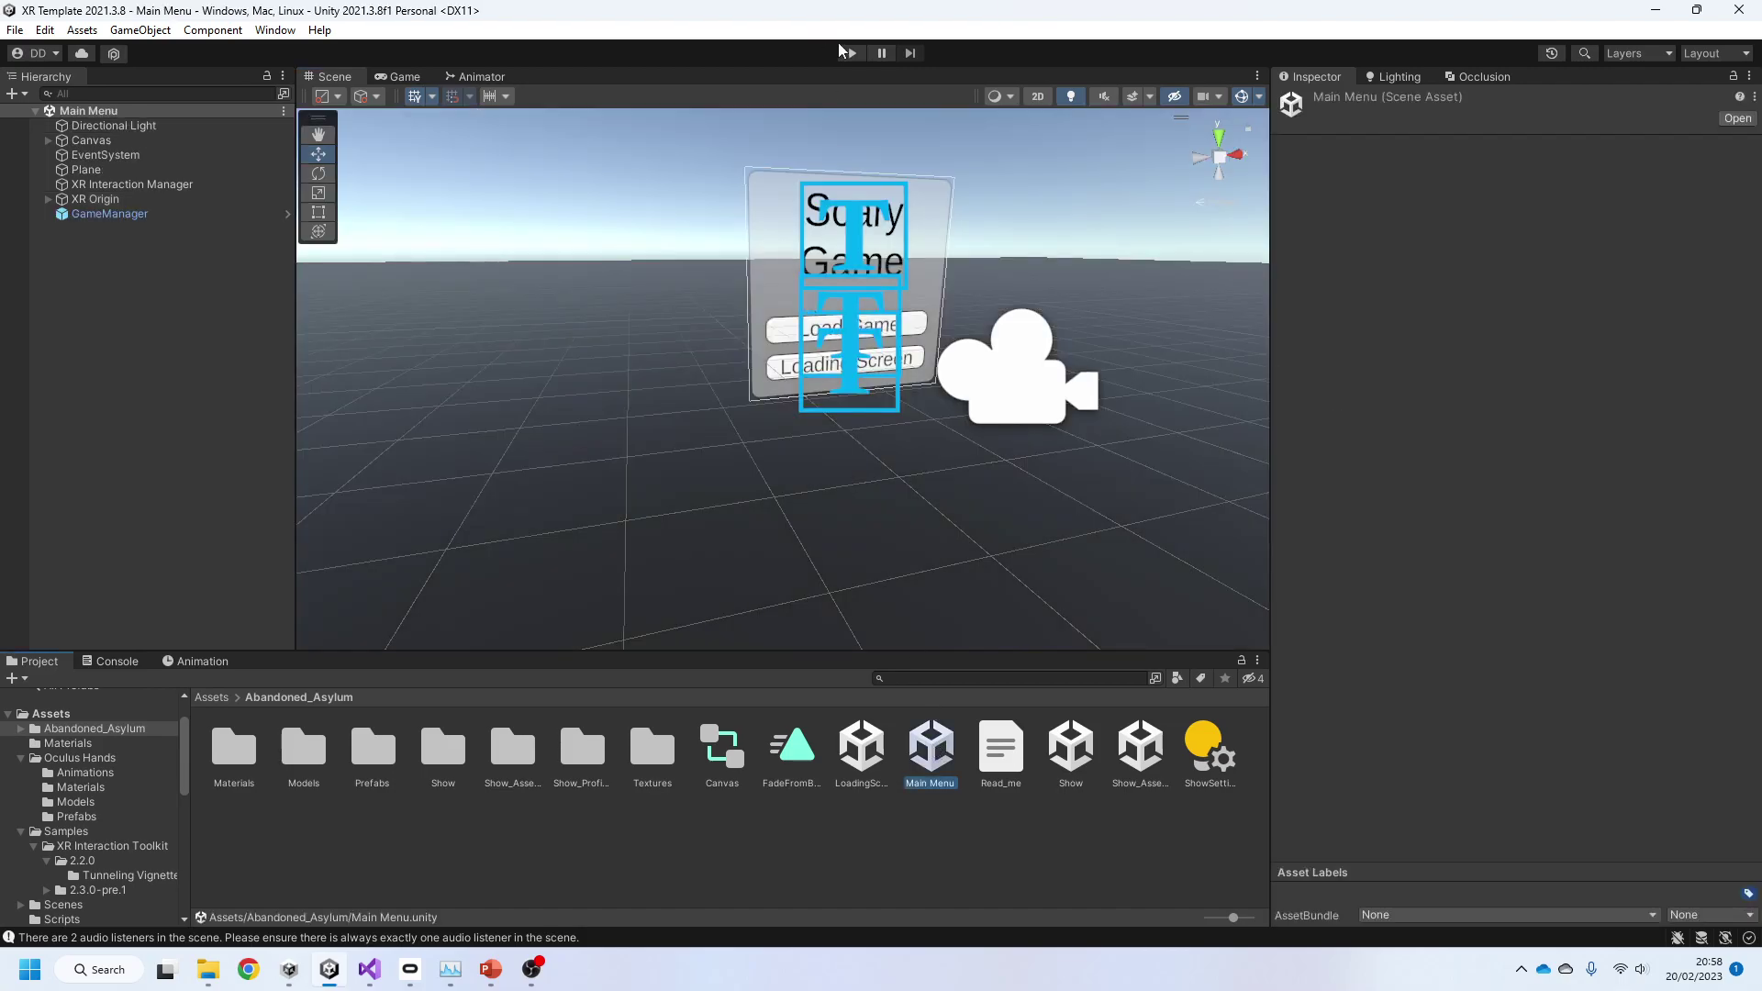
click(852, 54)
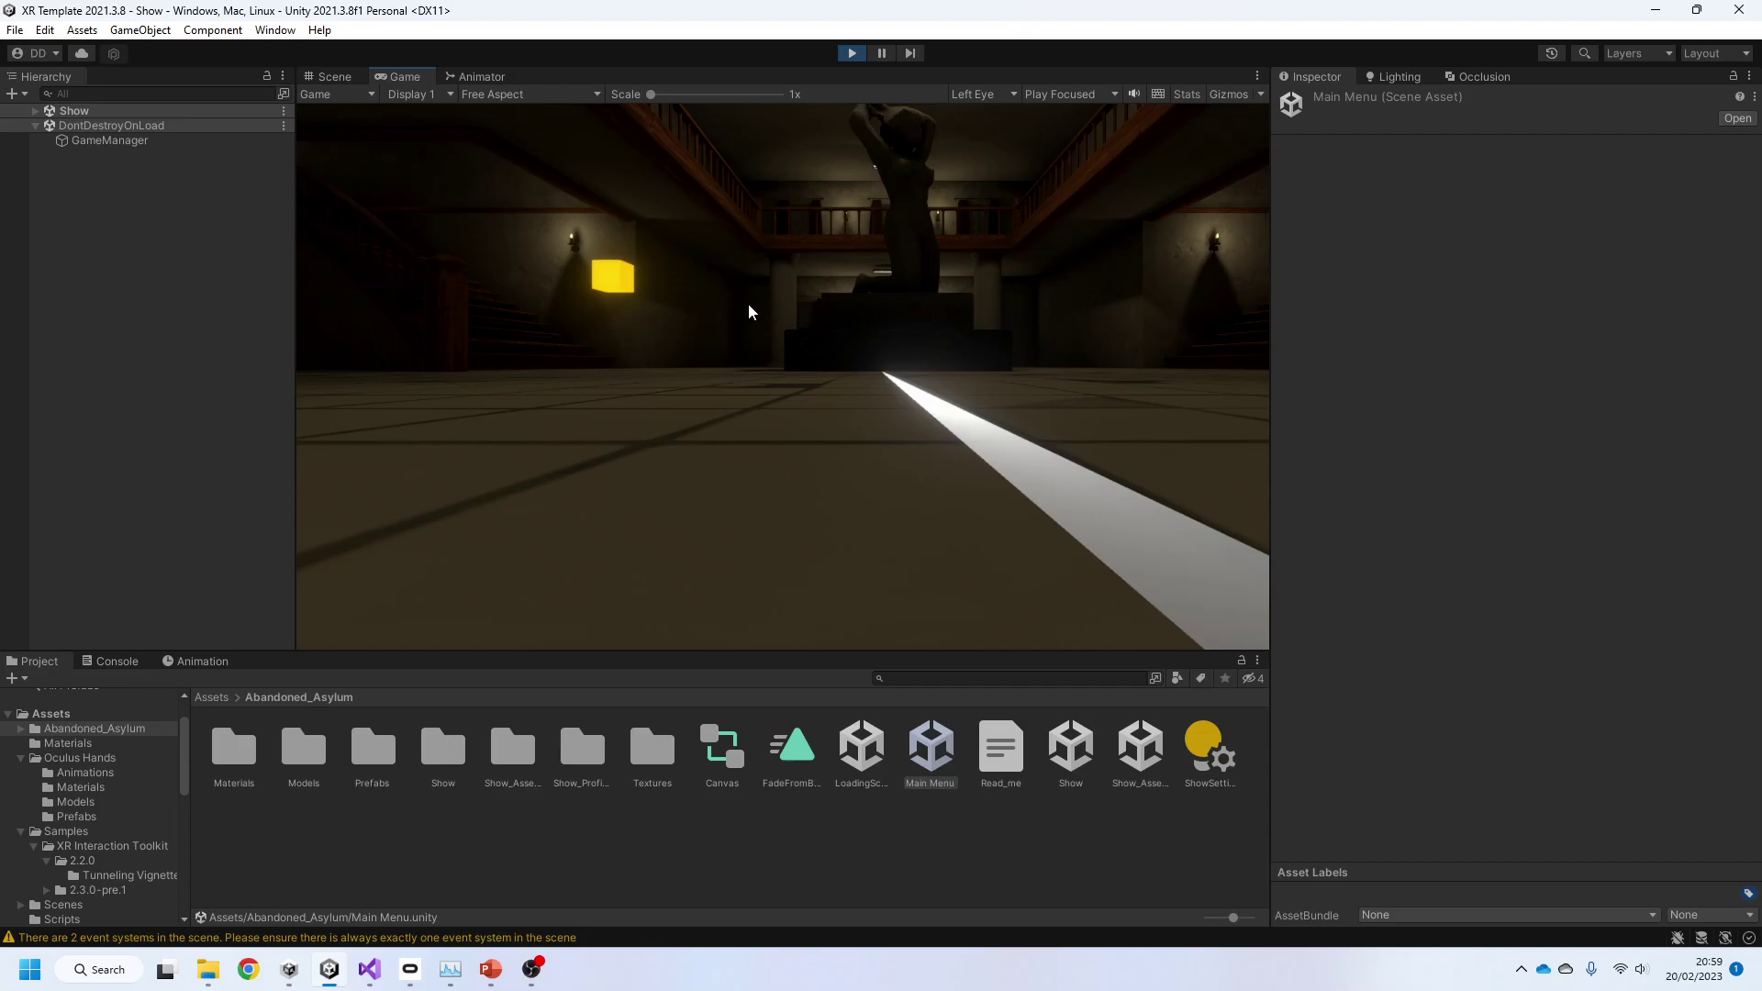
click(851, 54)
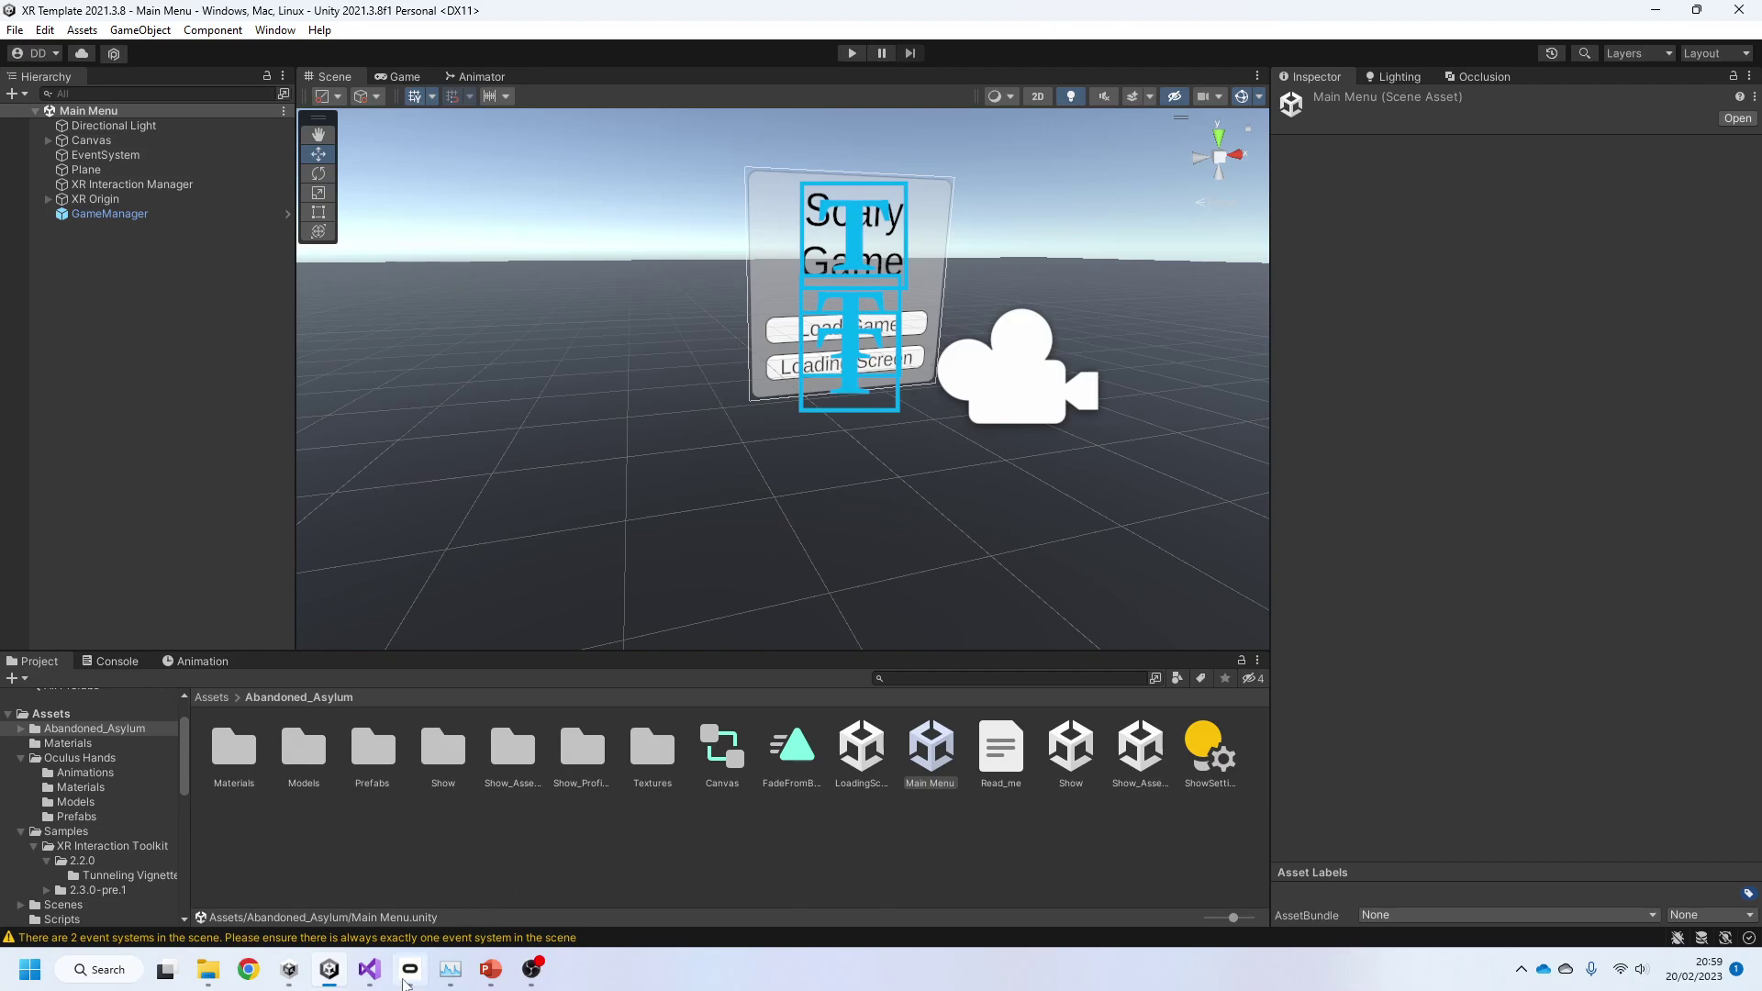
Step: In Visual Studio, uncomment StartCoroutine(FixPlayer()); in the Load coroutine, review the FixPlayer coroutine and save GameManager.cs
click(370, 968)
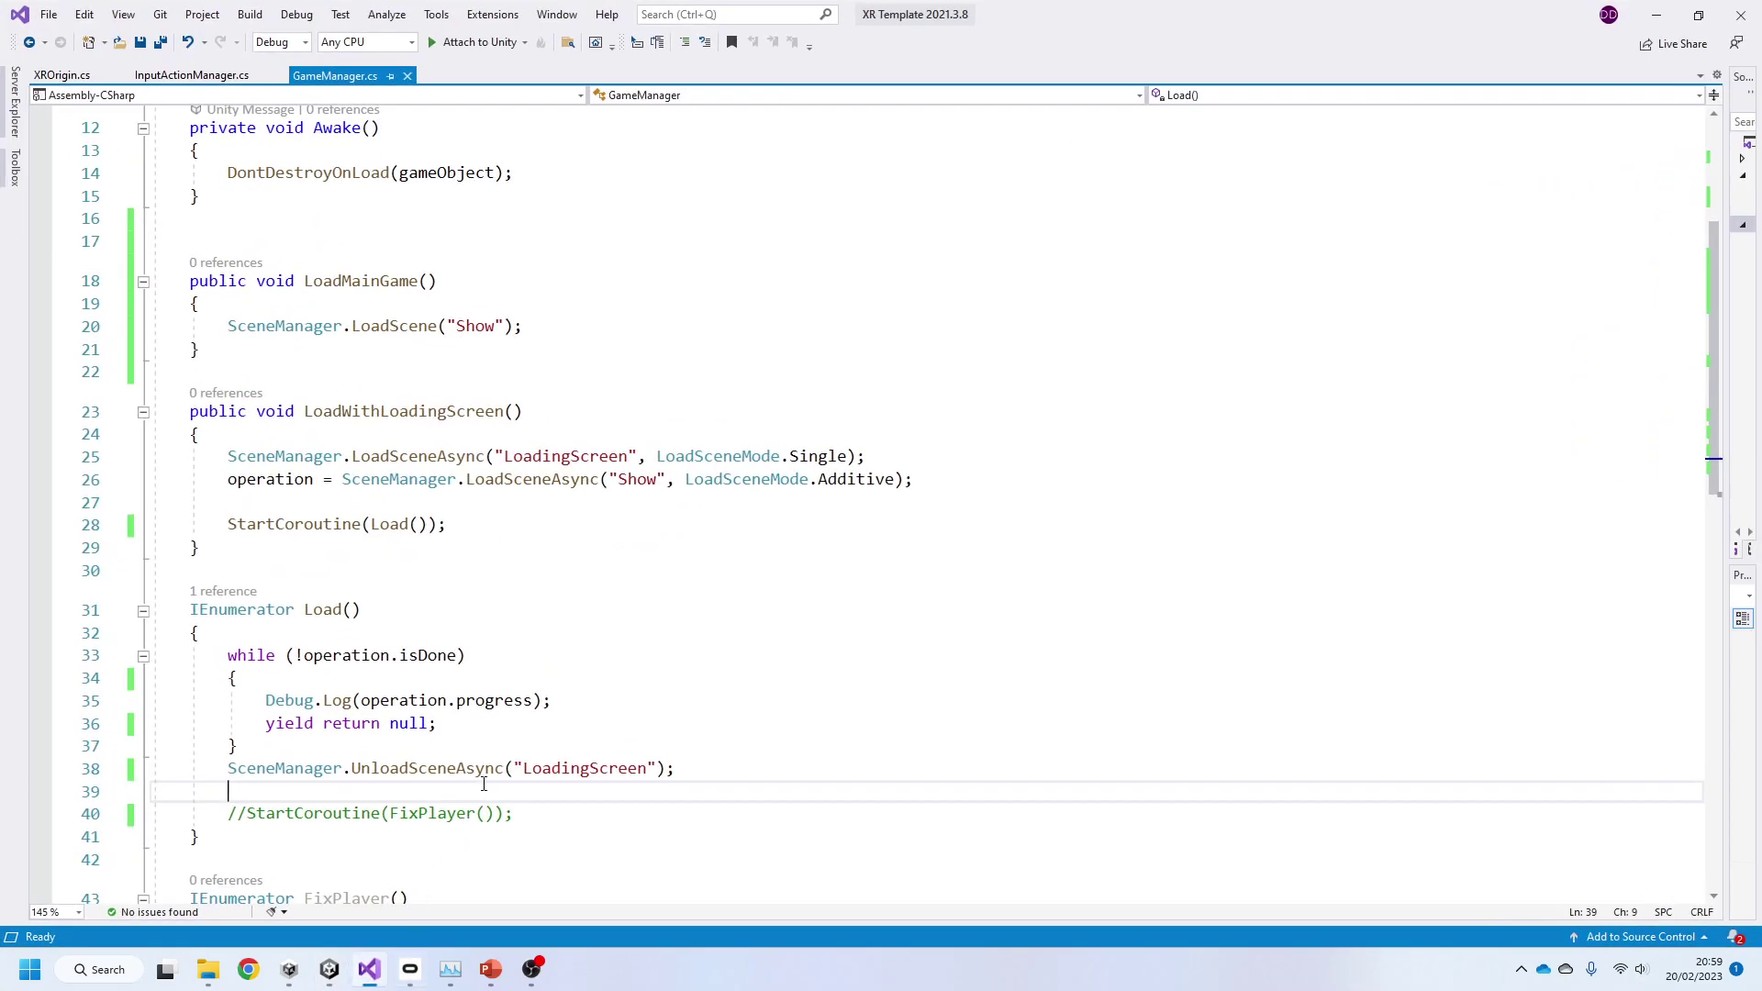
scroll(476, 771, down, 3)
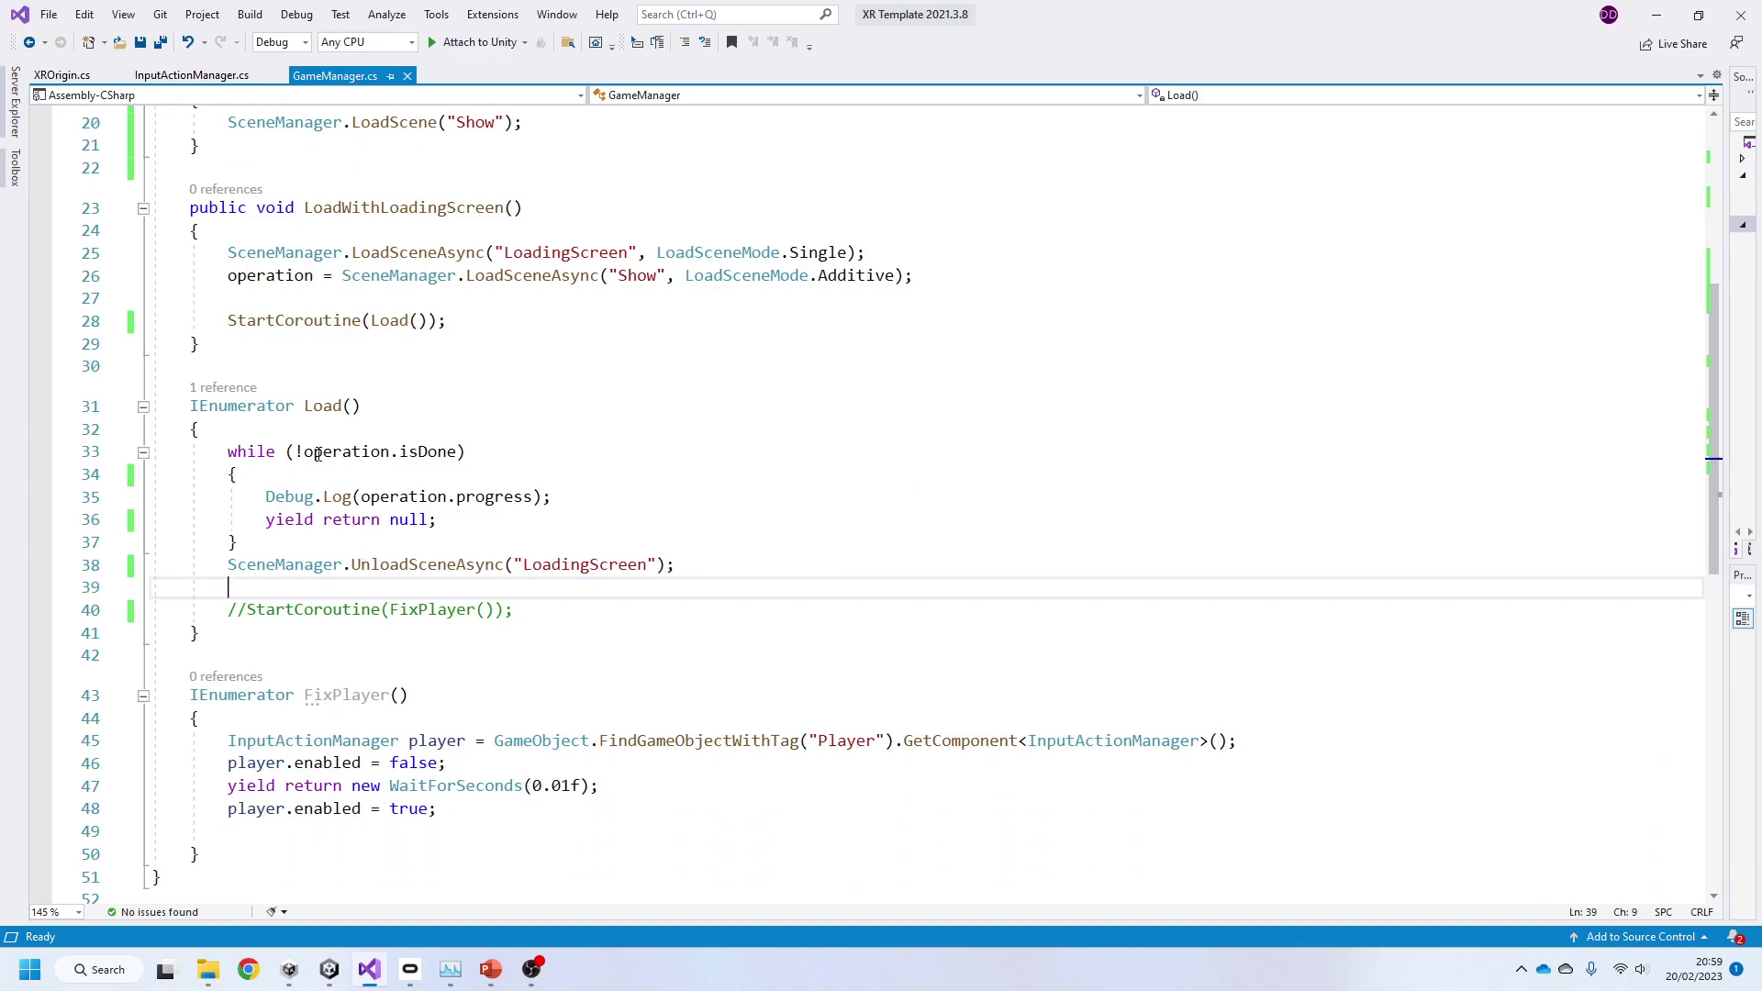
click(247, 610)
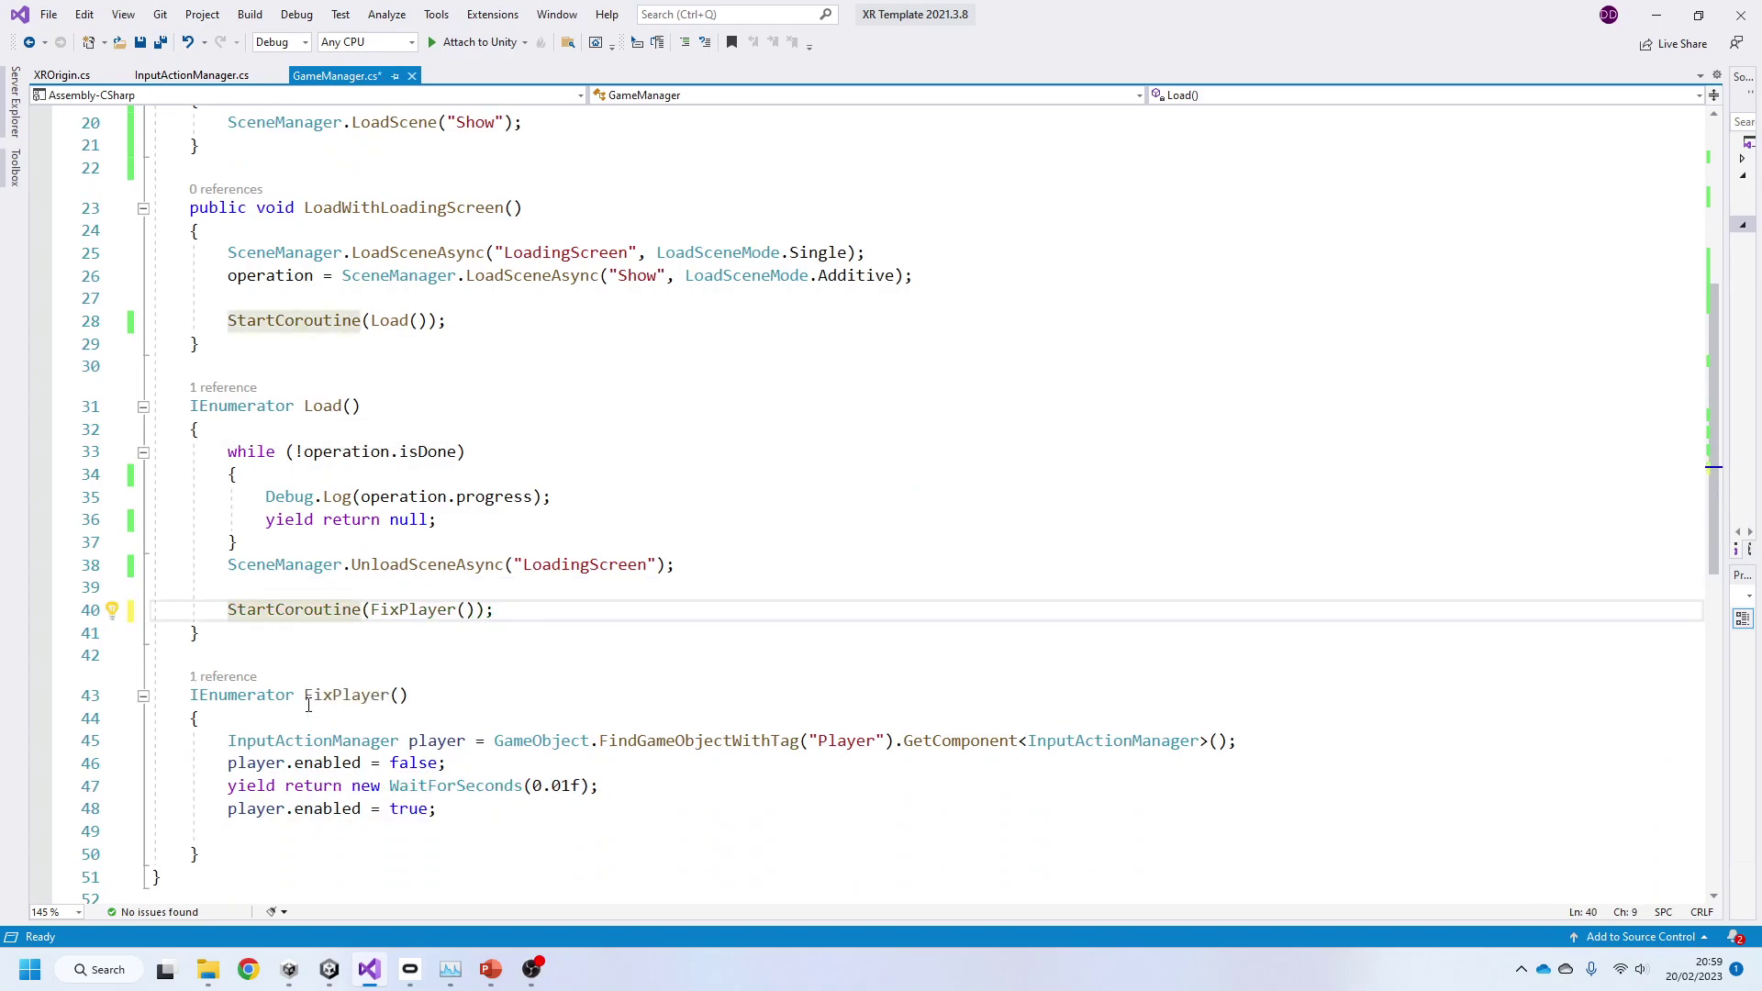
drag(220, 609, 500, 606)
click(504, 609)
scroll(461, 654, down, 1)
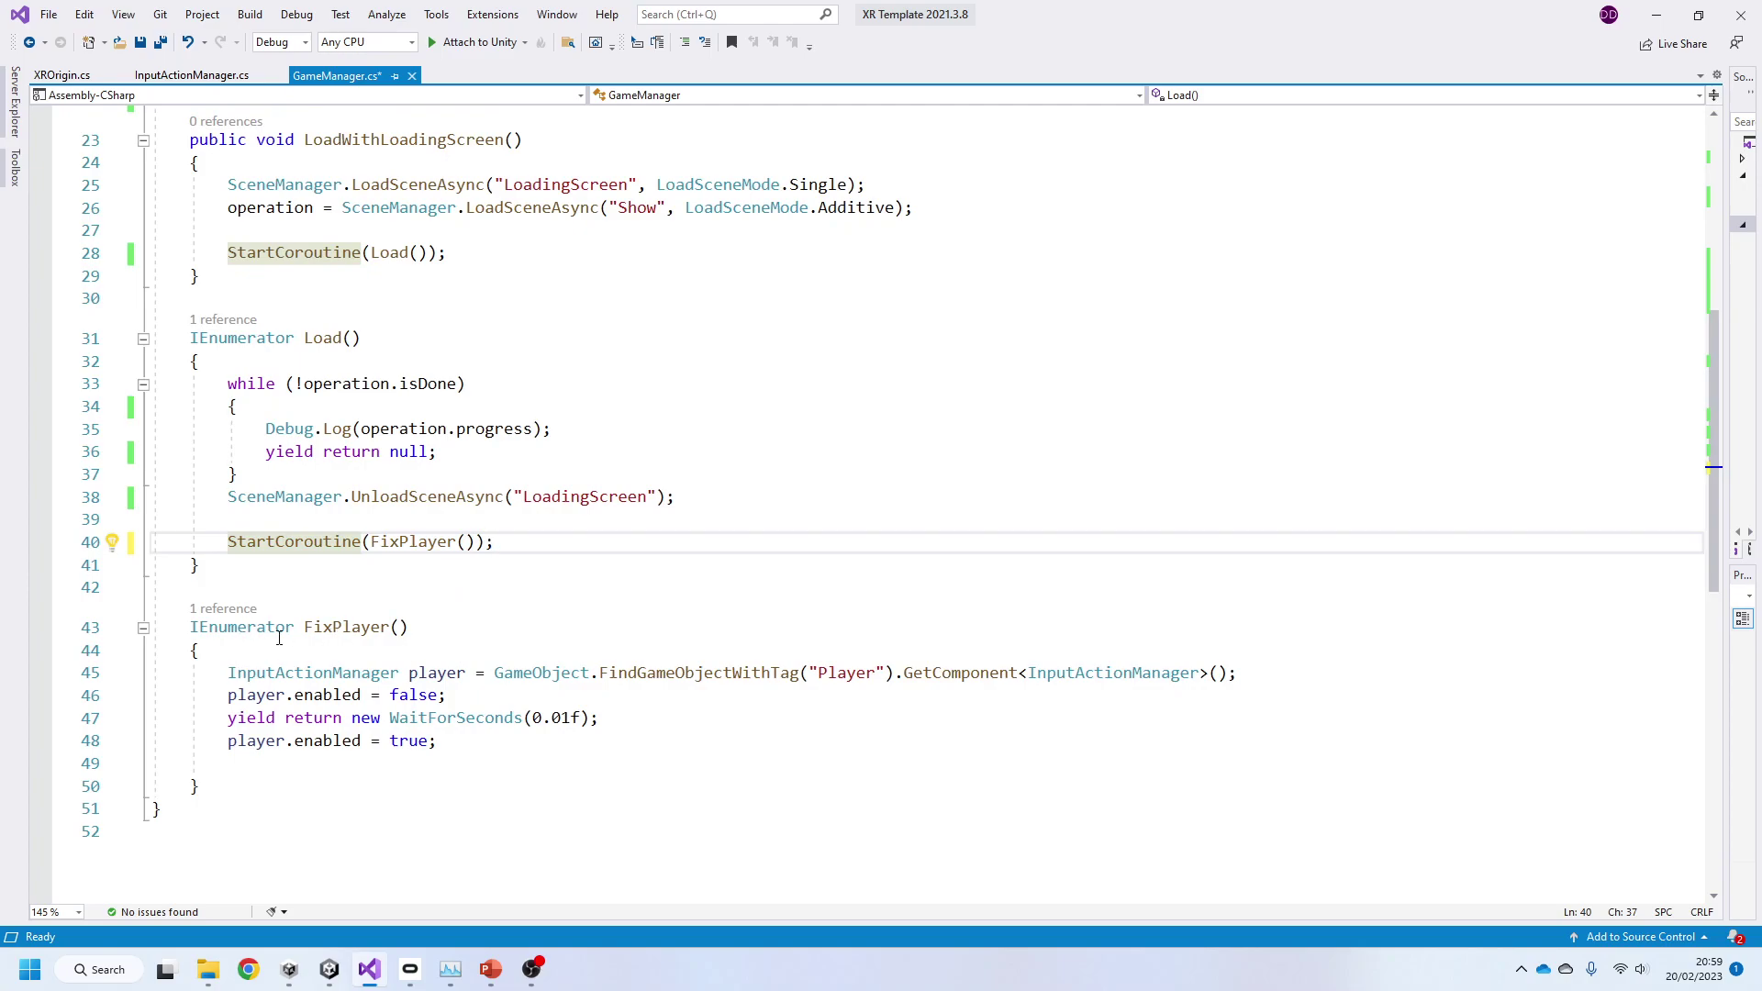
ctrl+scroll(385, 777, up, 3)
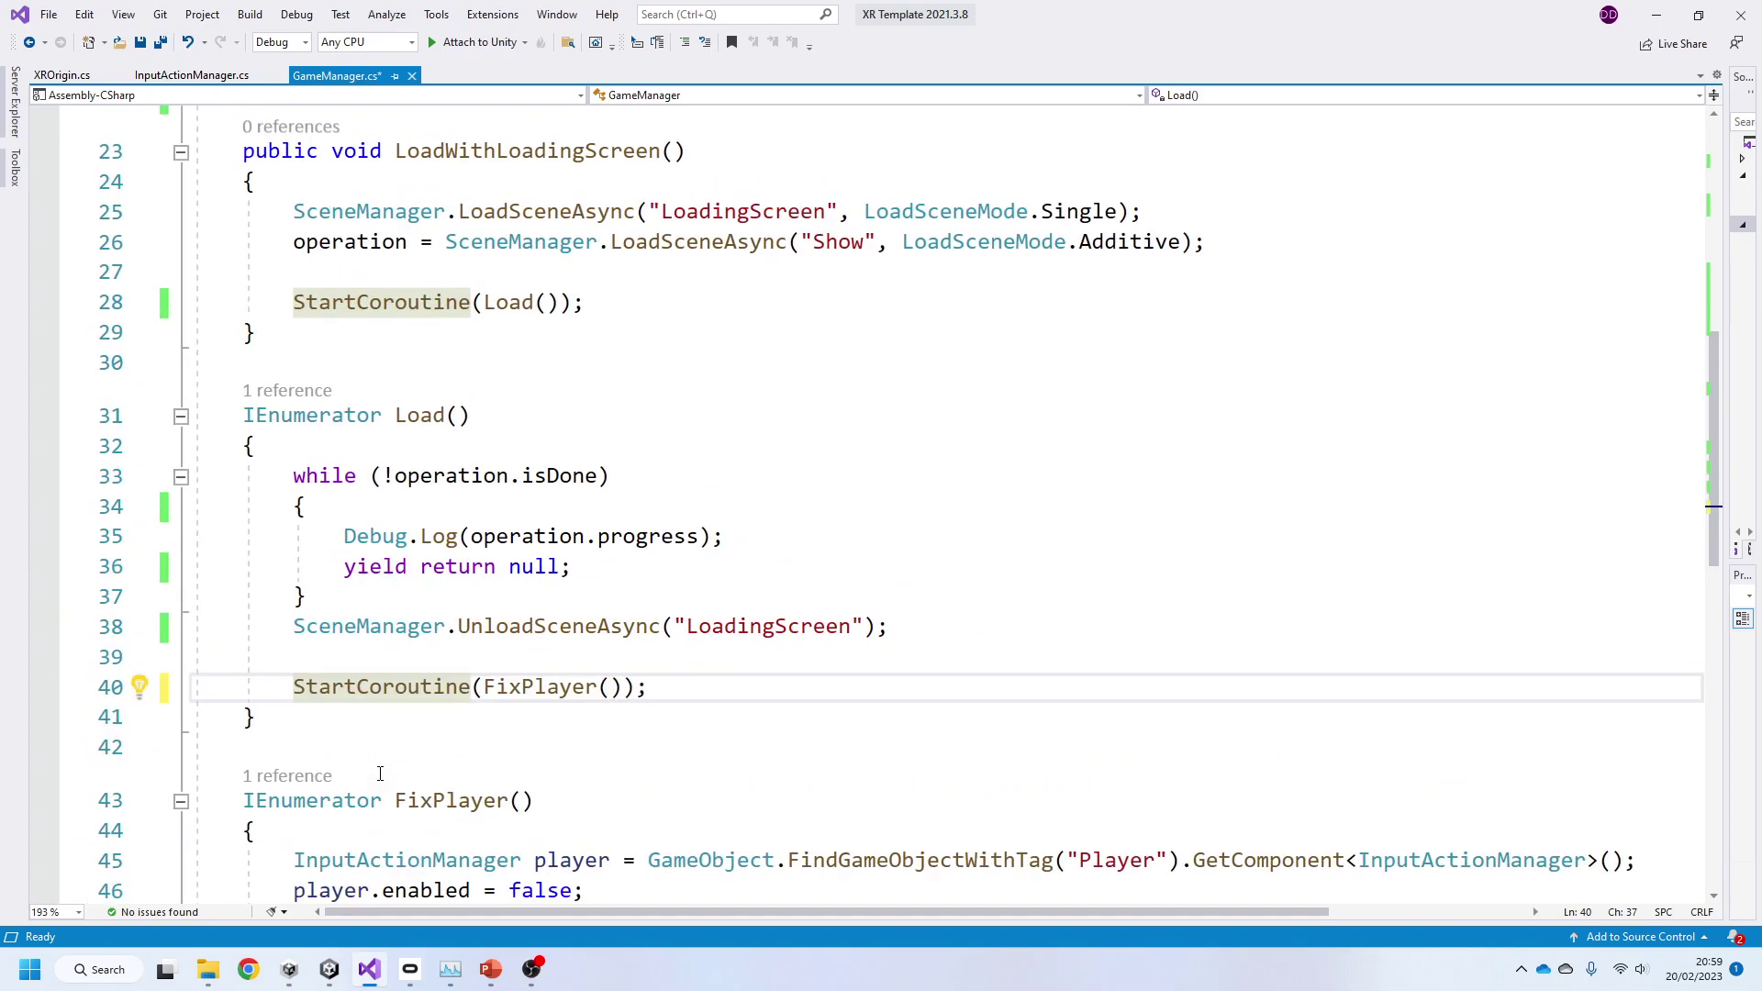
drag(519, 911, 532, 911)
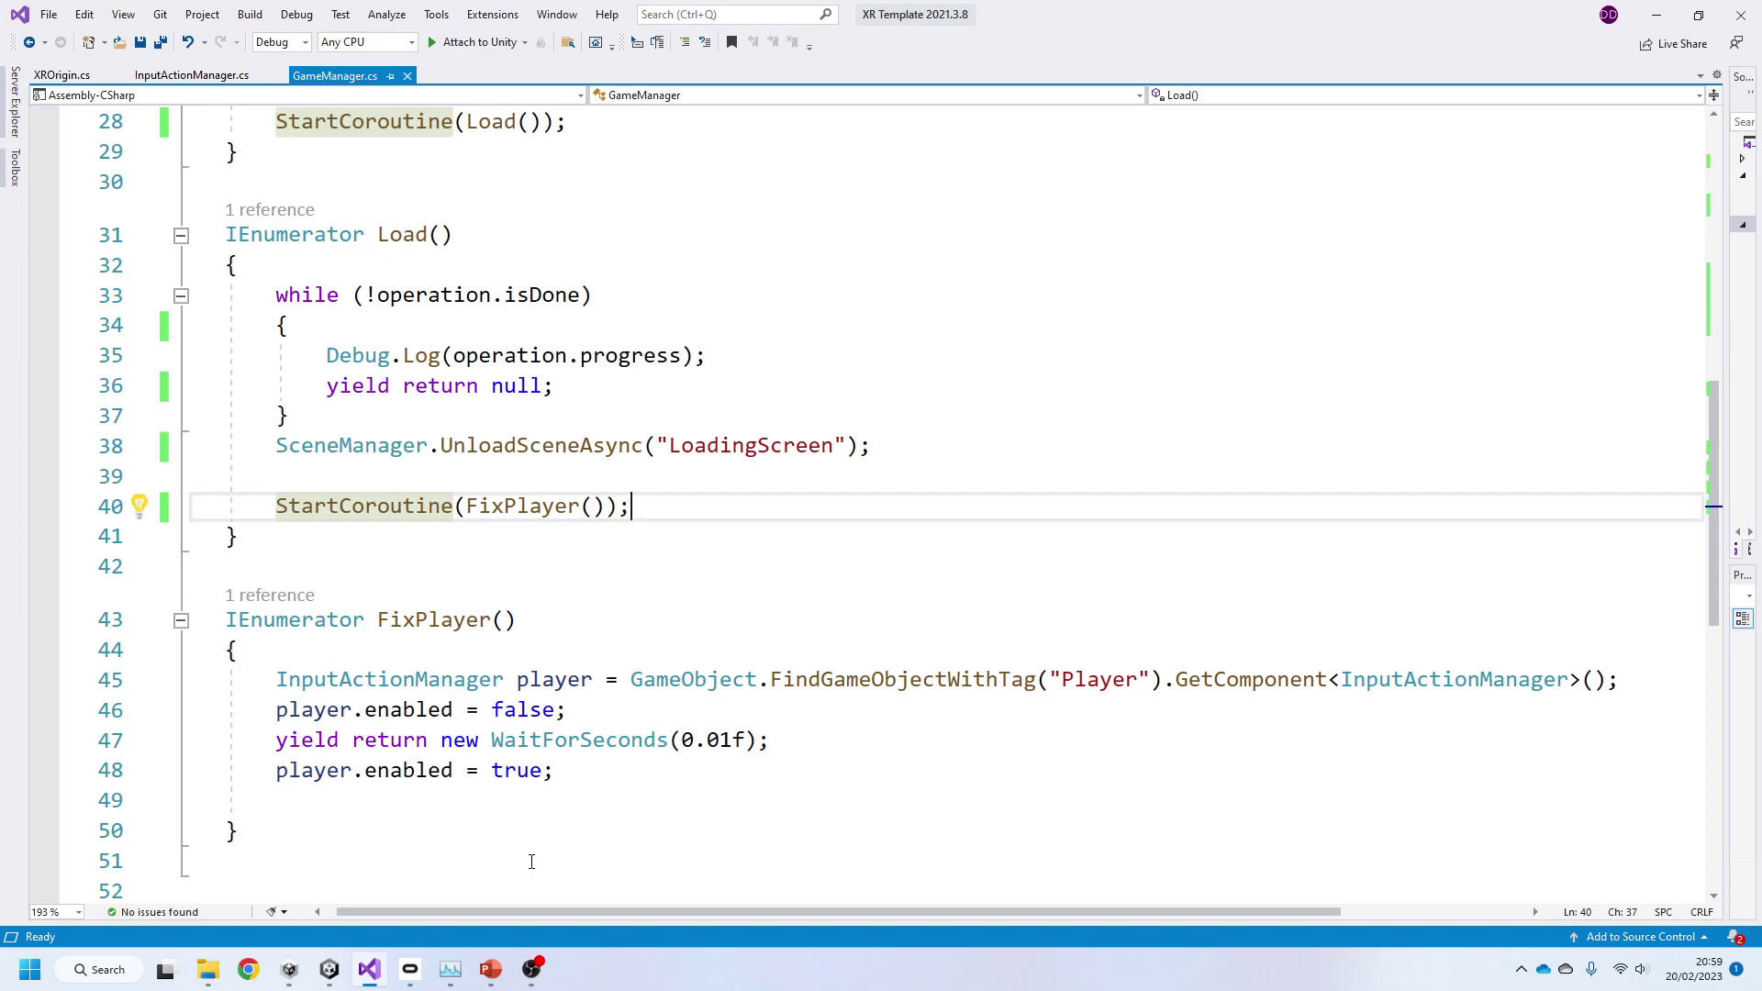
Step: In Unity's Show scene, inspect the Input Action Manager component on XR Origin Preconfigured, and reopen the Main Menu scene
click(327, 973)
click(1068, 755)
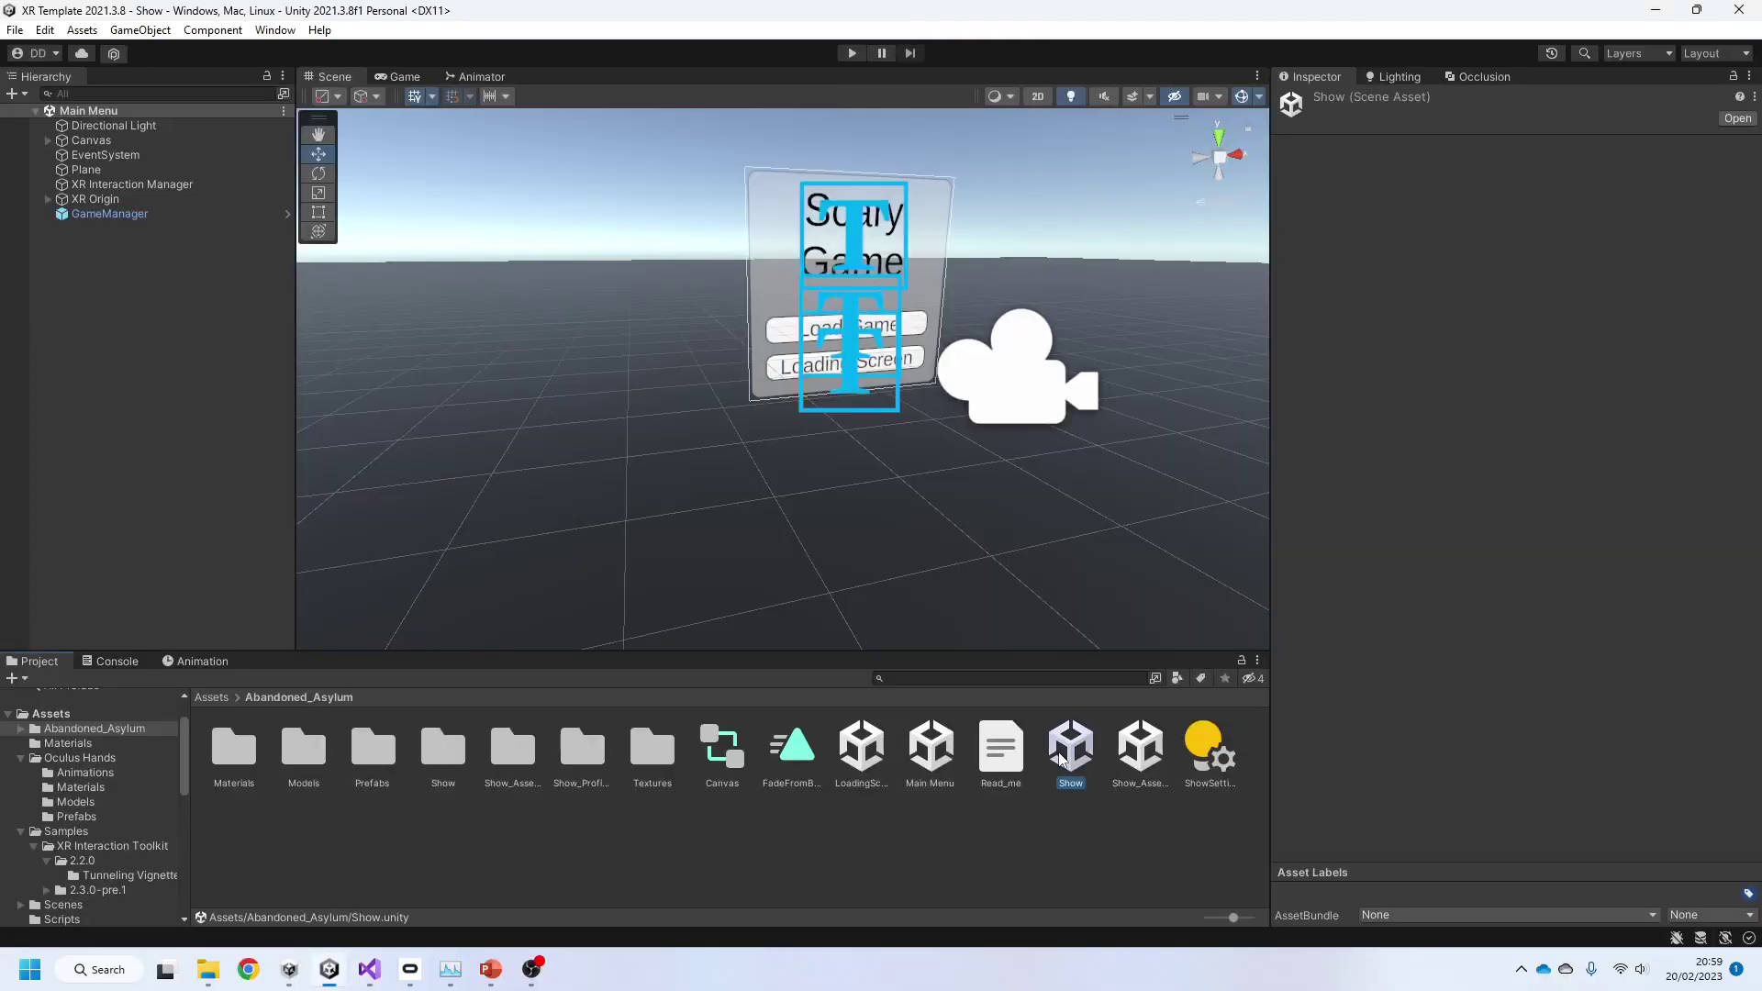
double_click(1045, 746)
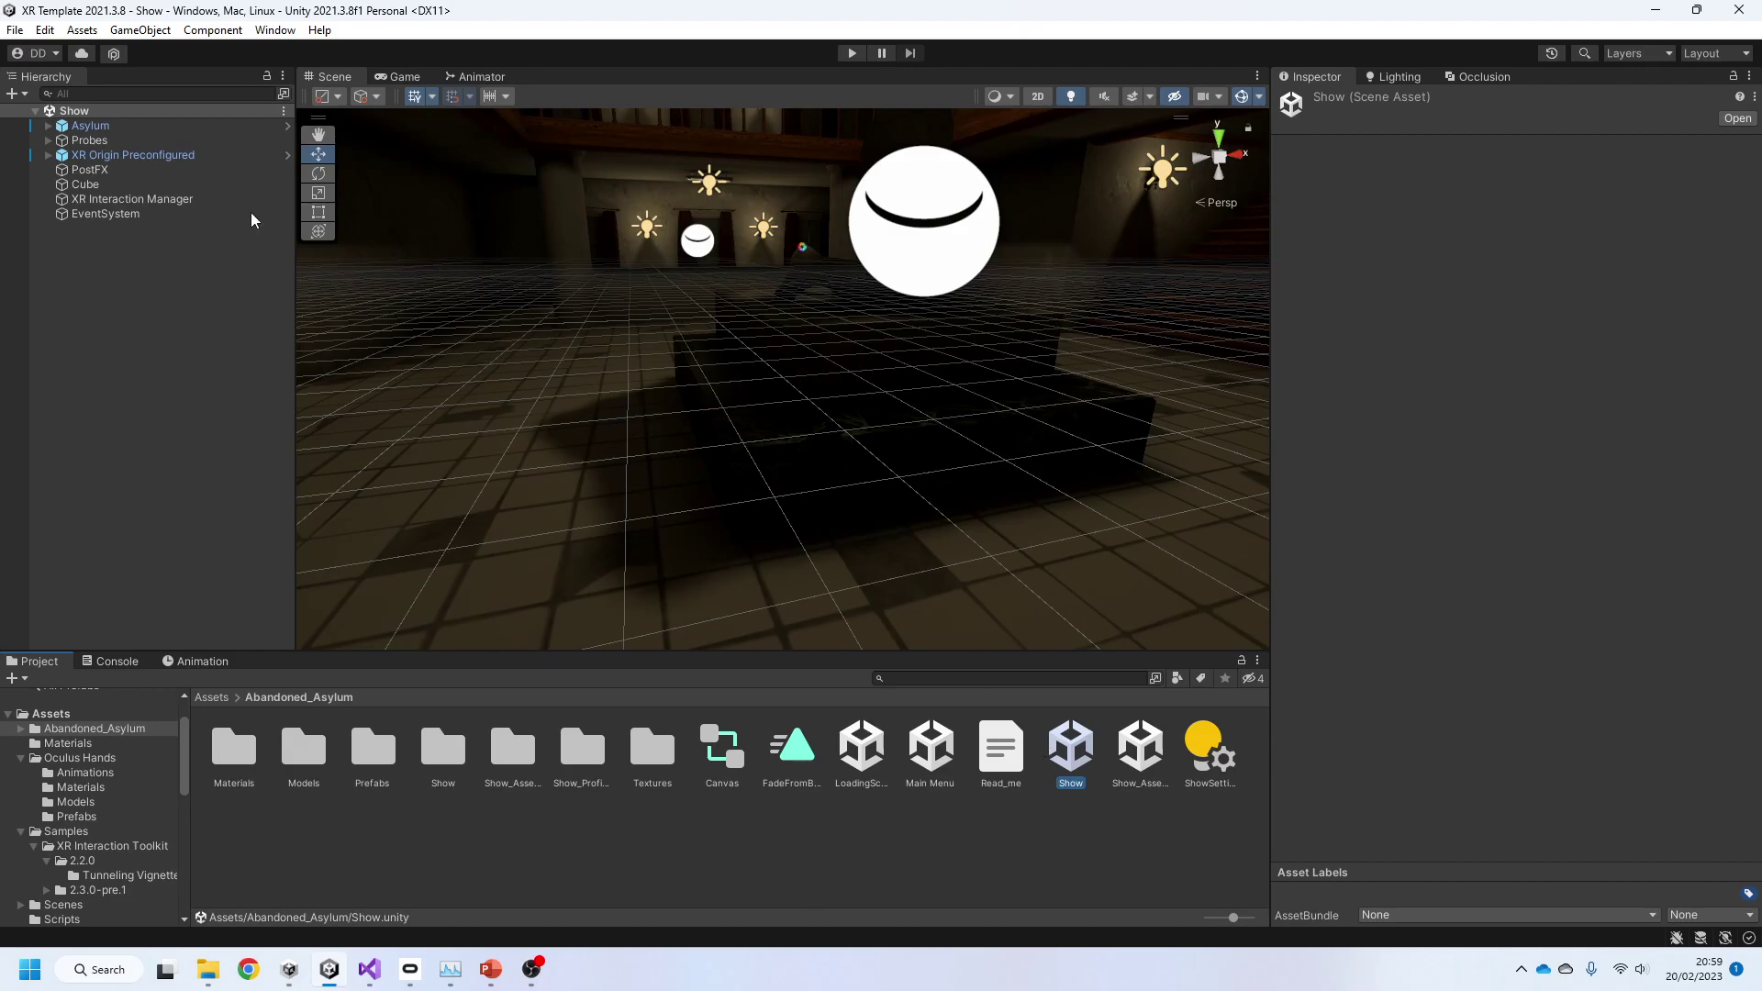
click(133, 154)
scroll(1382, 716, down, 10)
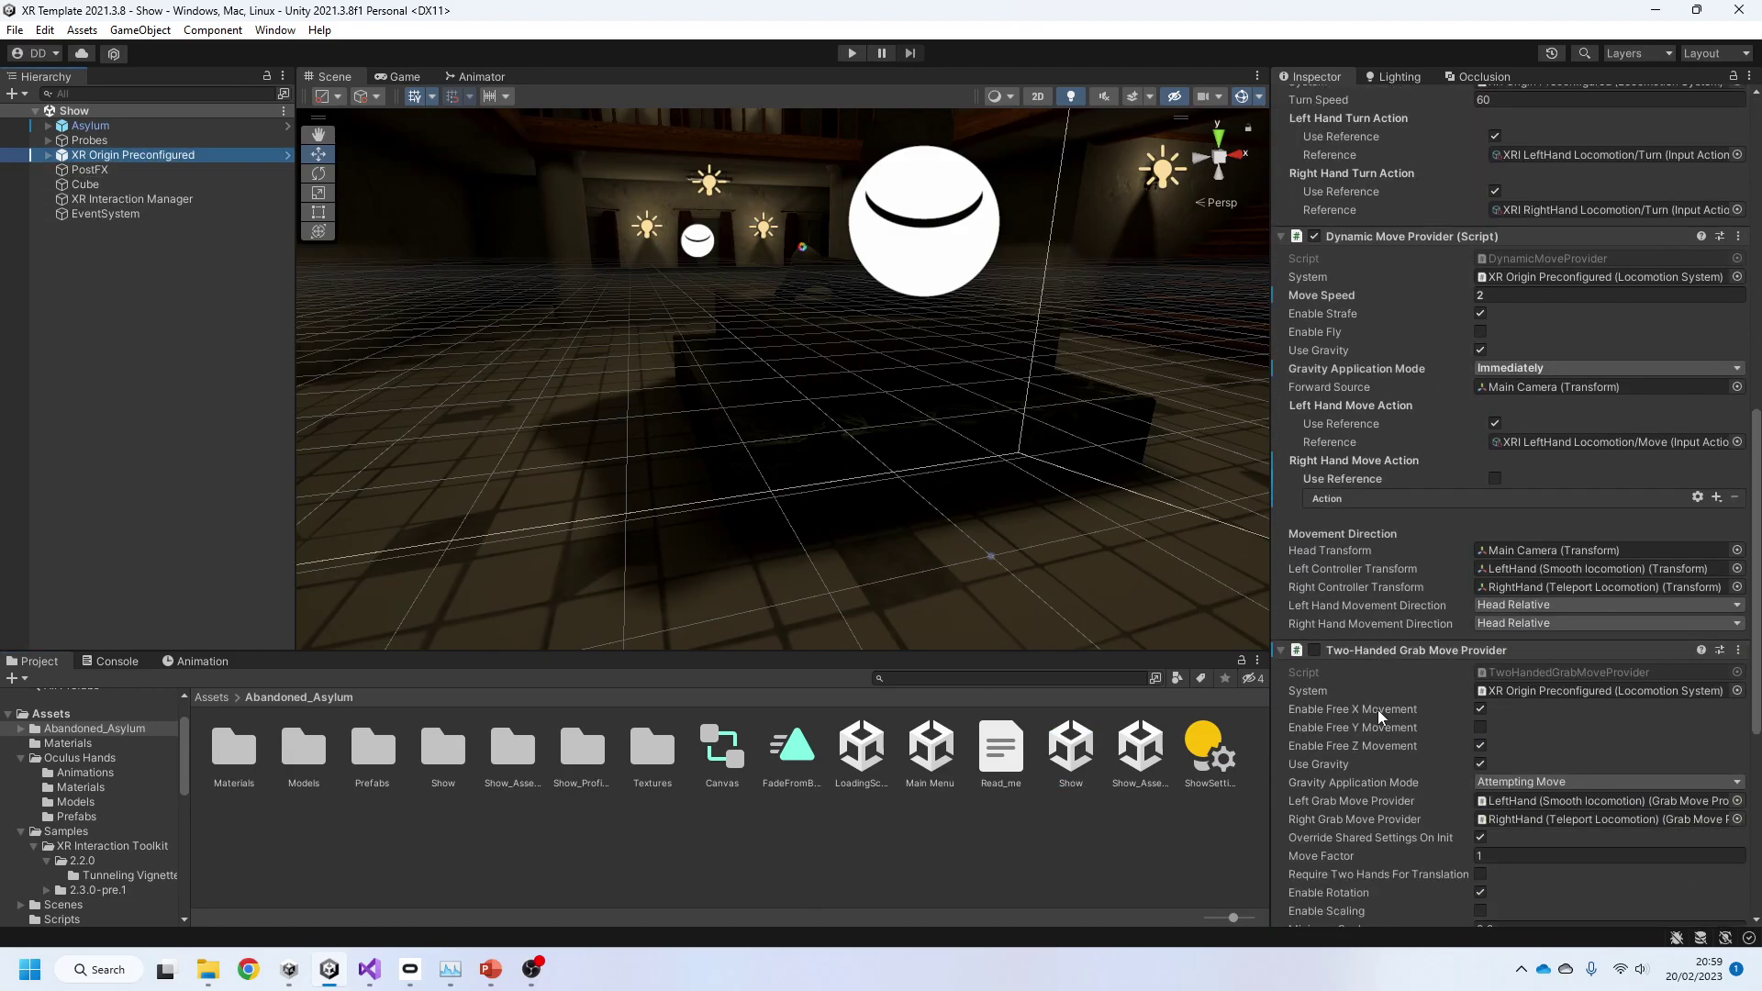
scroll(1381, 716, down, 5)
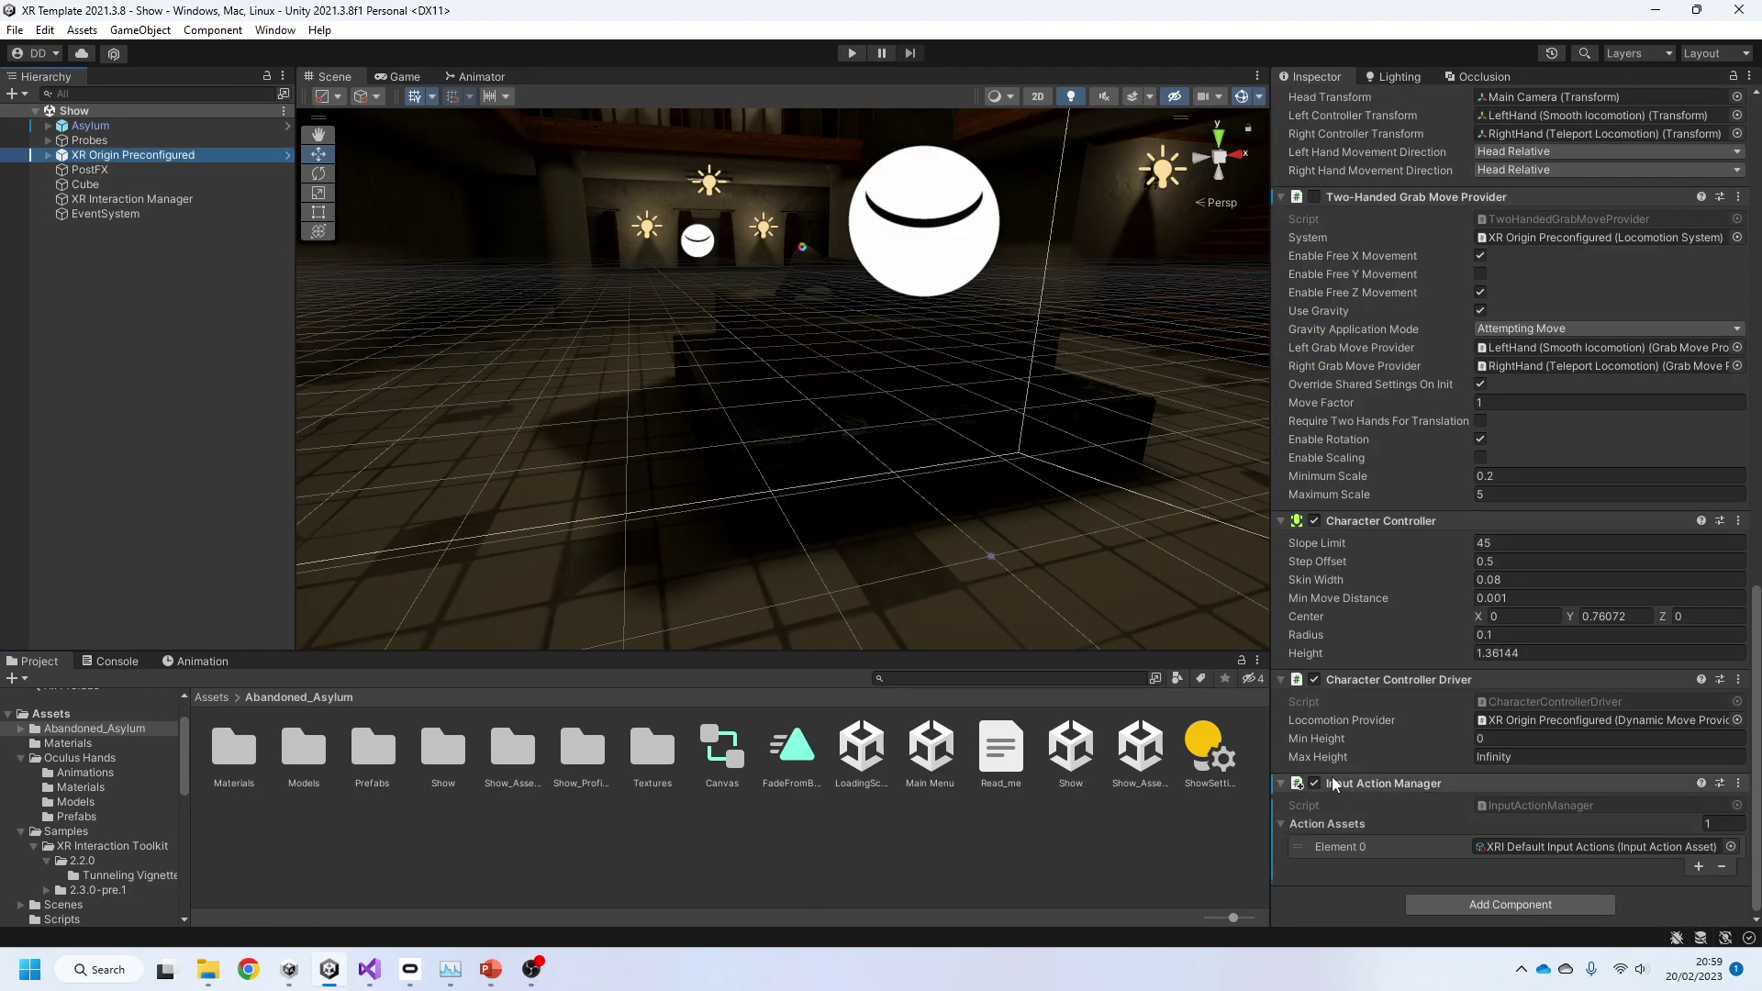
double_click(948, 753)
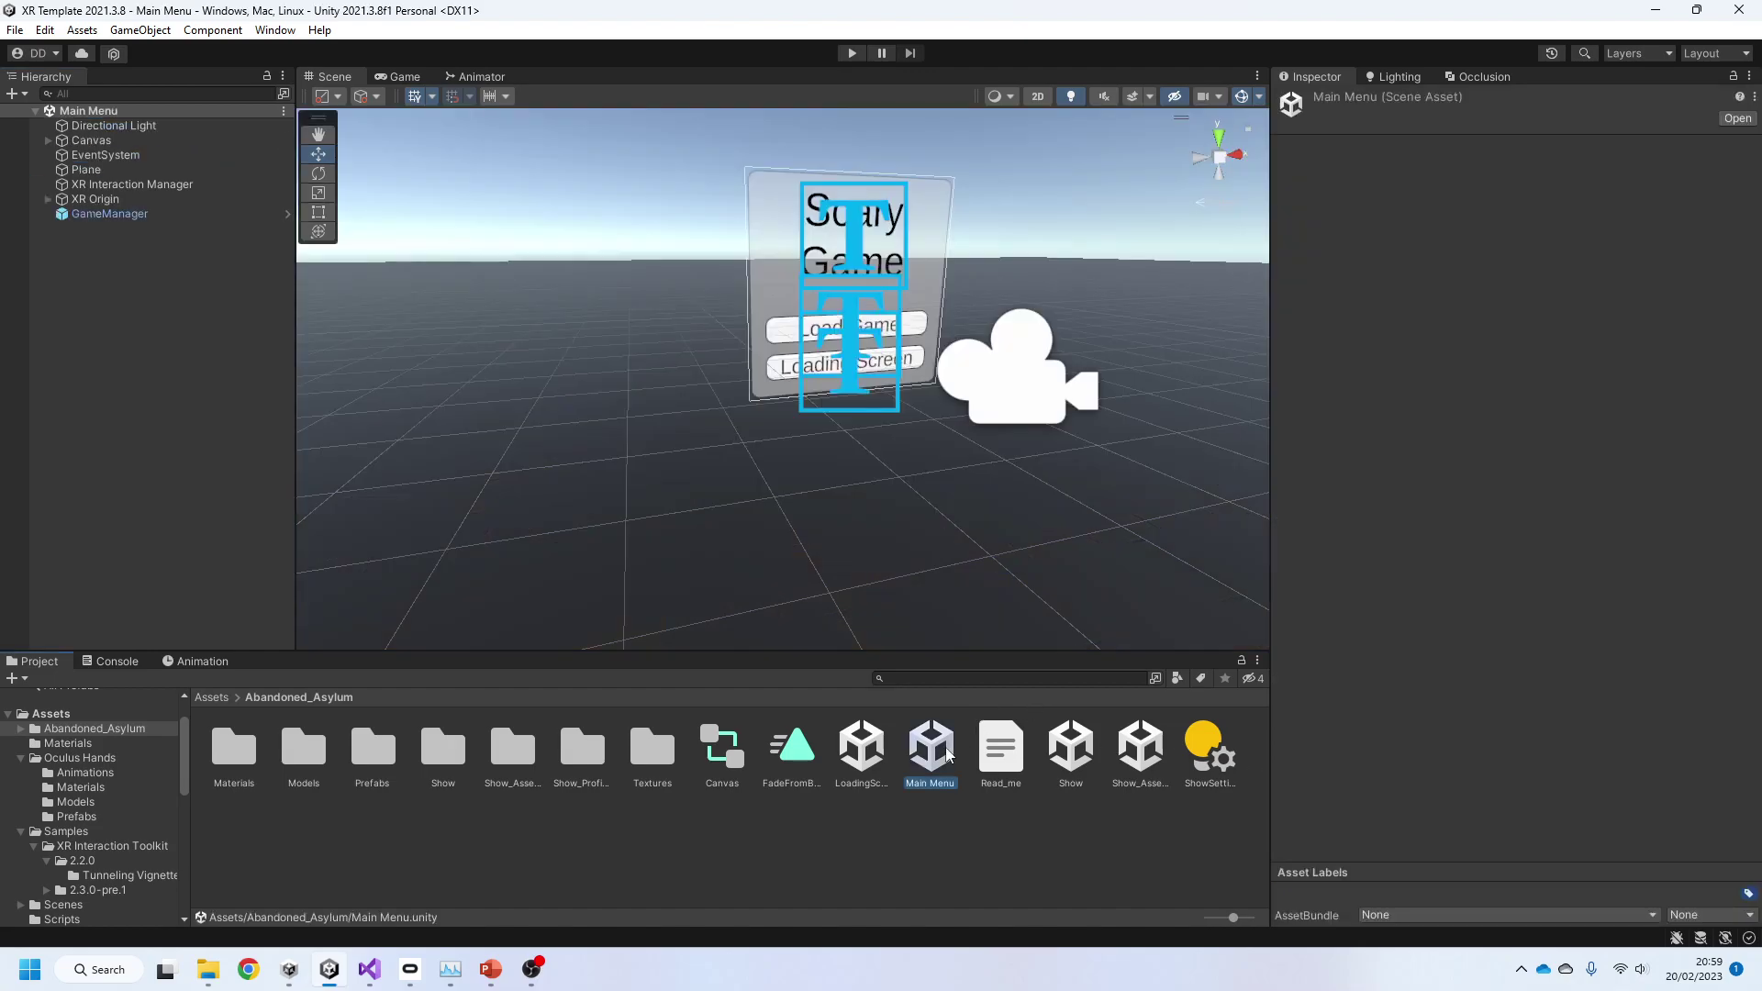
Step: Run the game into the Show scene, then disable and re-enable the Input Action Manager on XR Origin Preconfigured
click(852, 56)
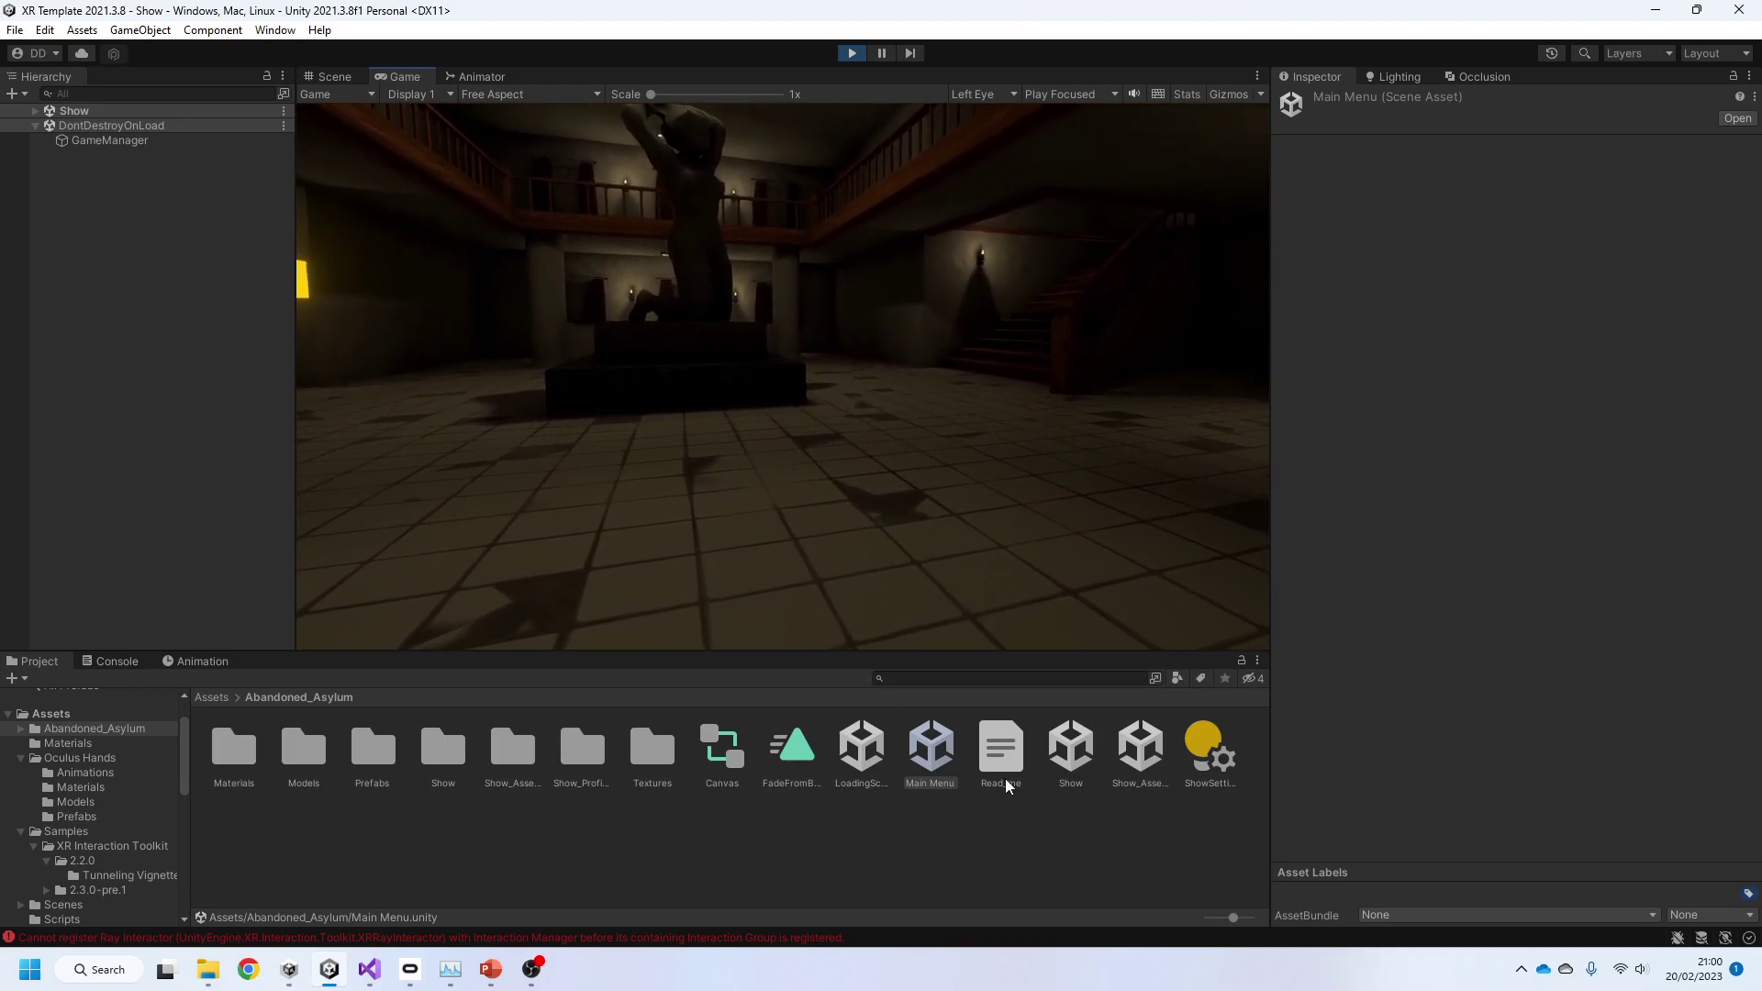
click(34, 110)
click(80, 155)
scroll(1571, 661, down, 15)
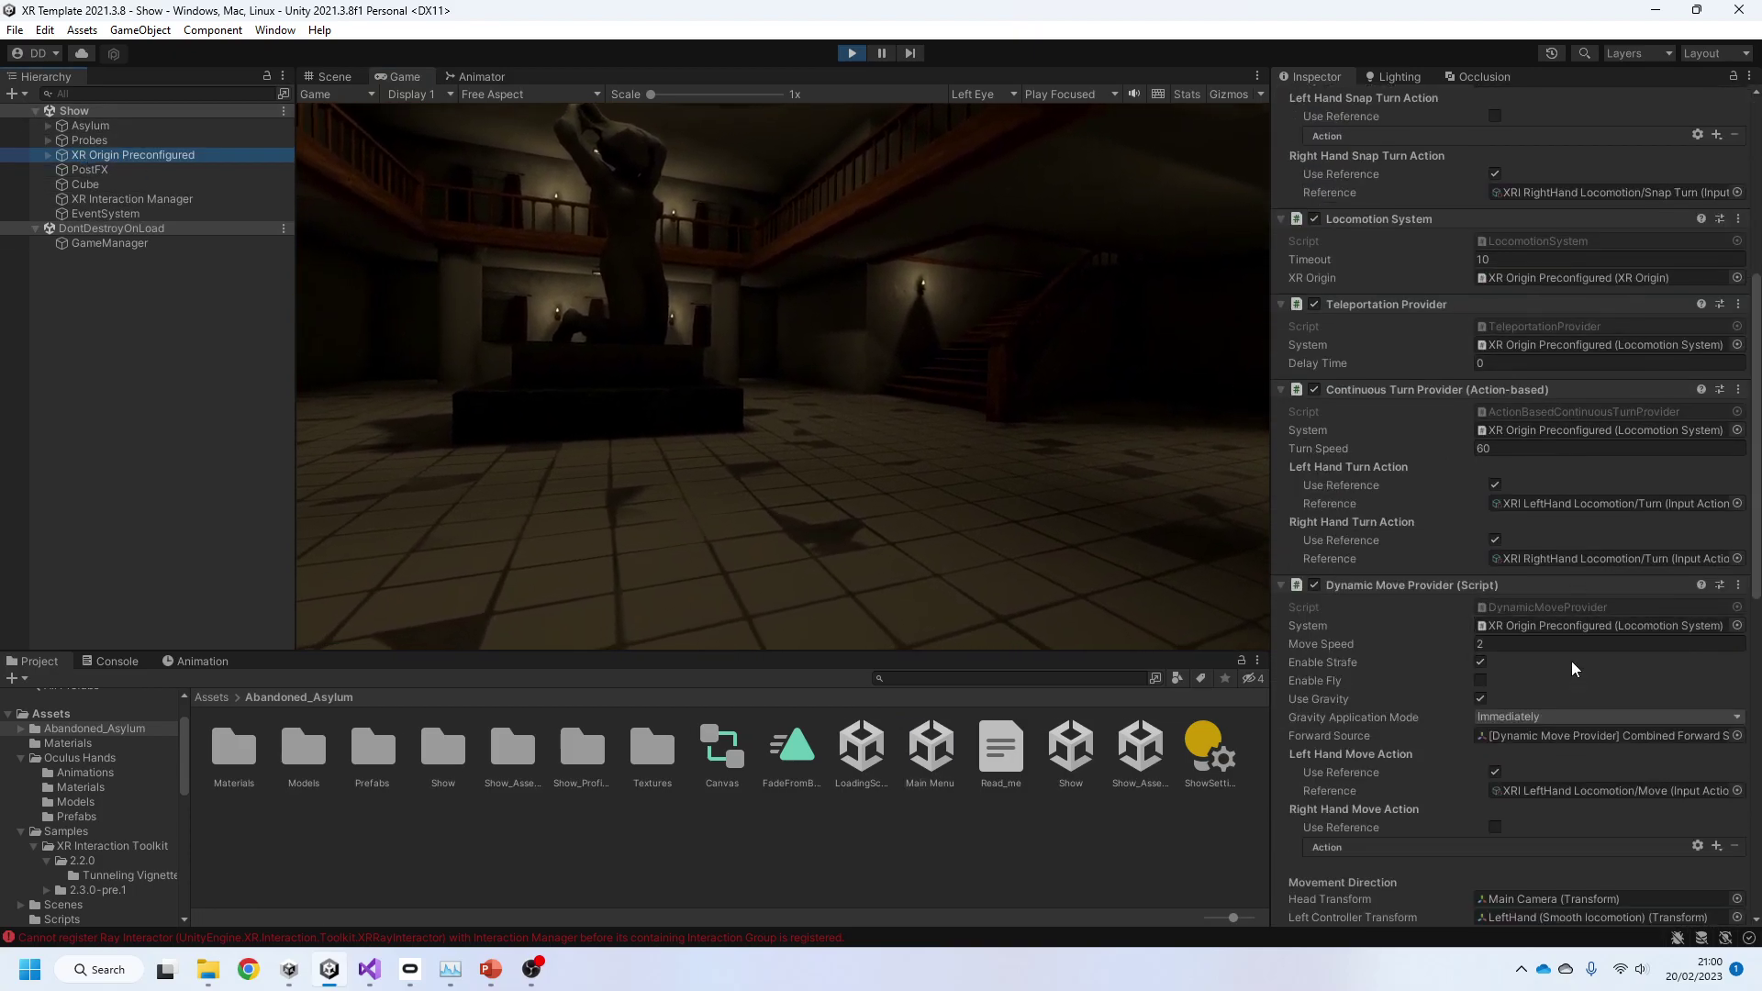
scroll(1571, 659, down, 10)
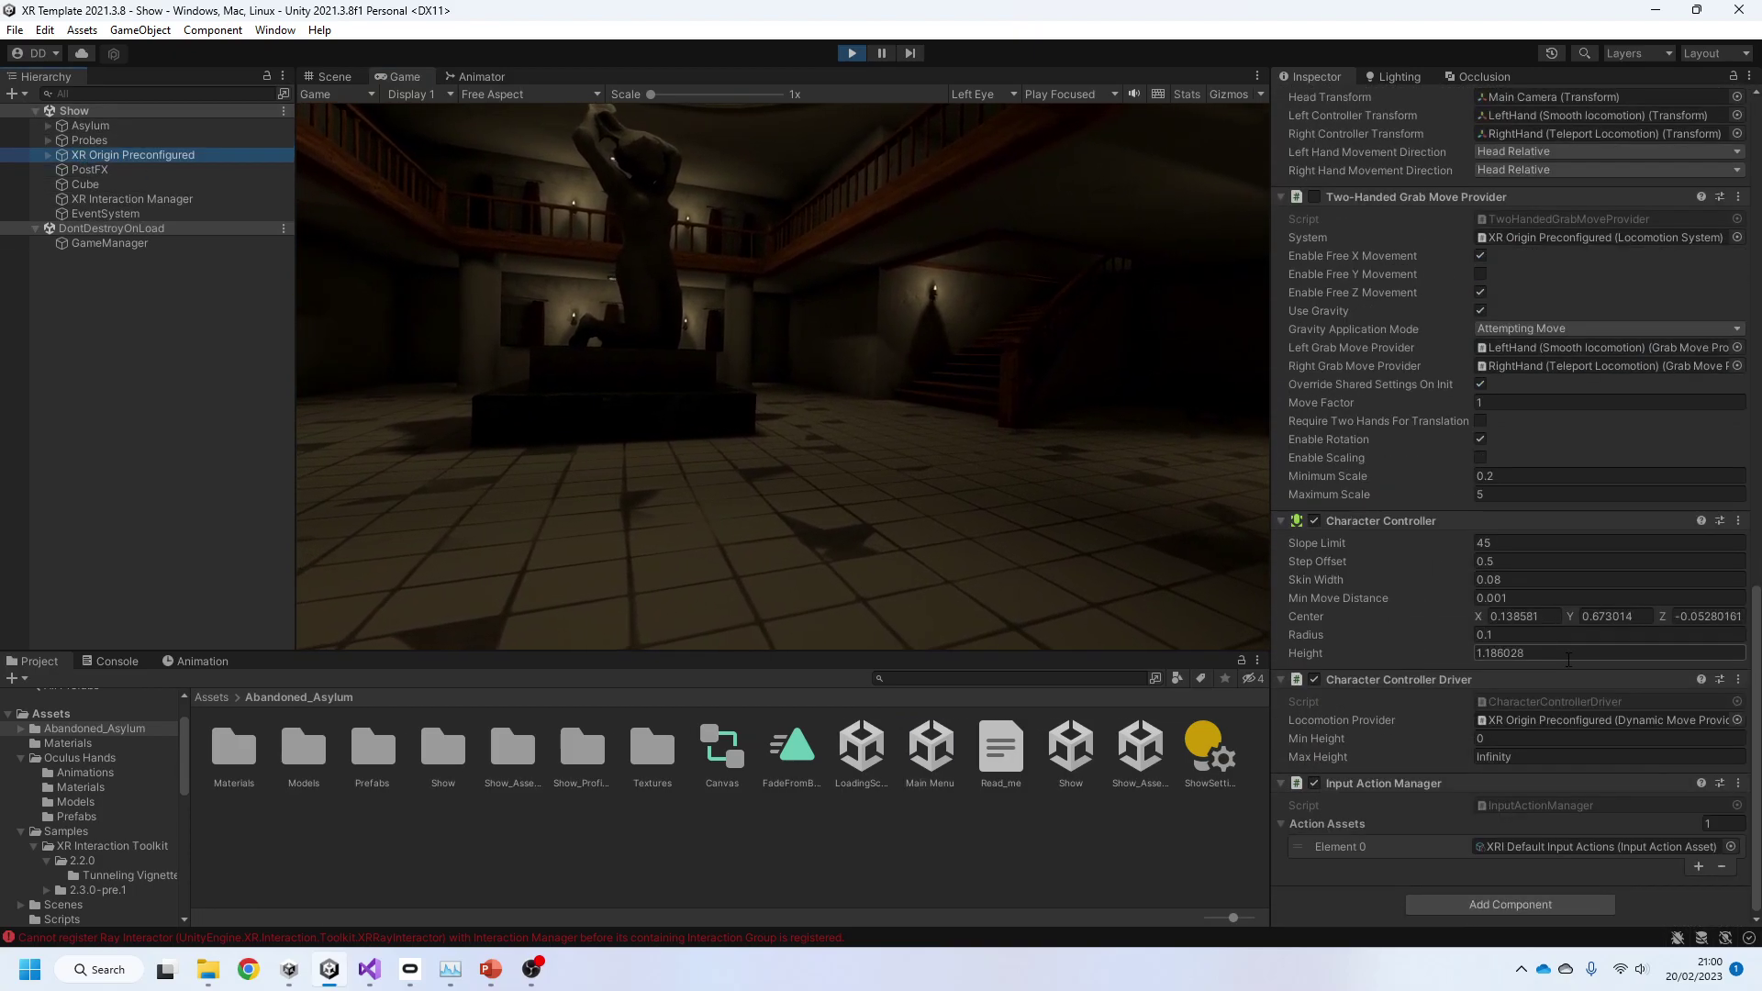
click(1315, 783)
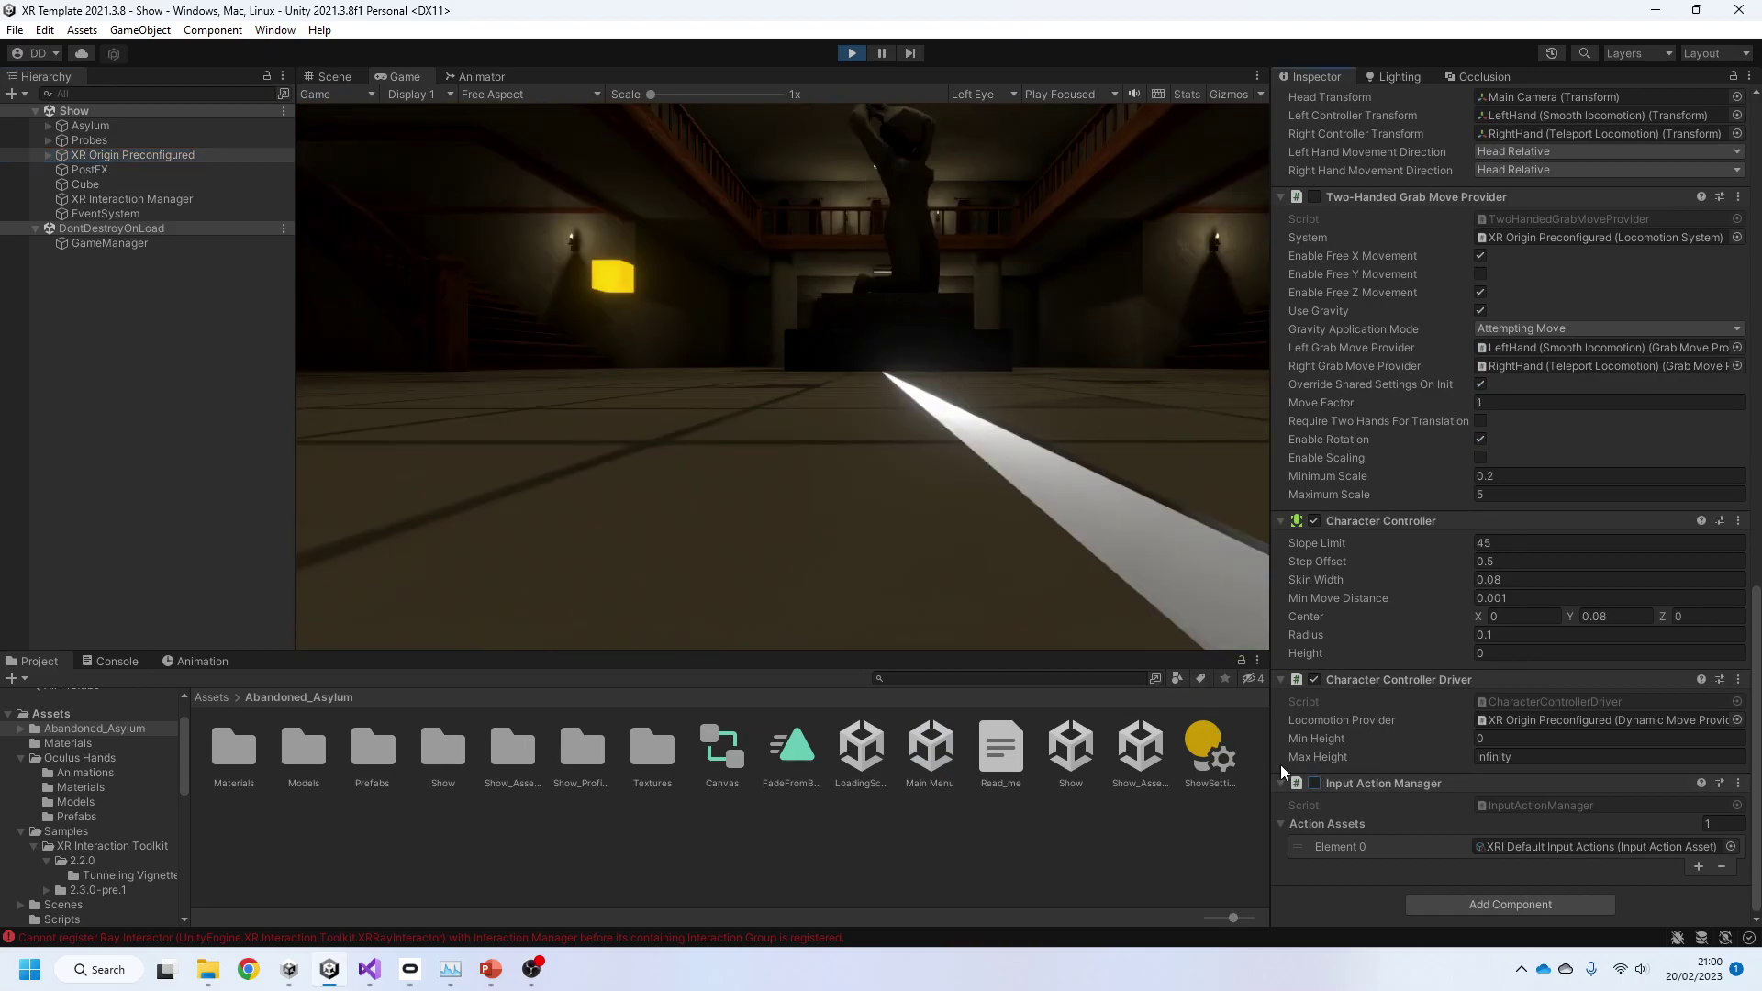
click(1316, 782)
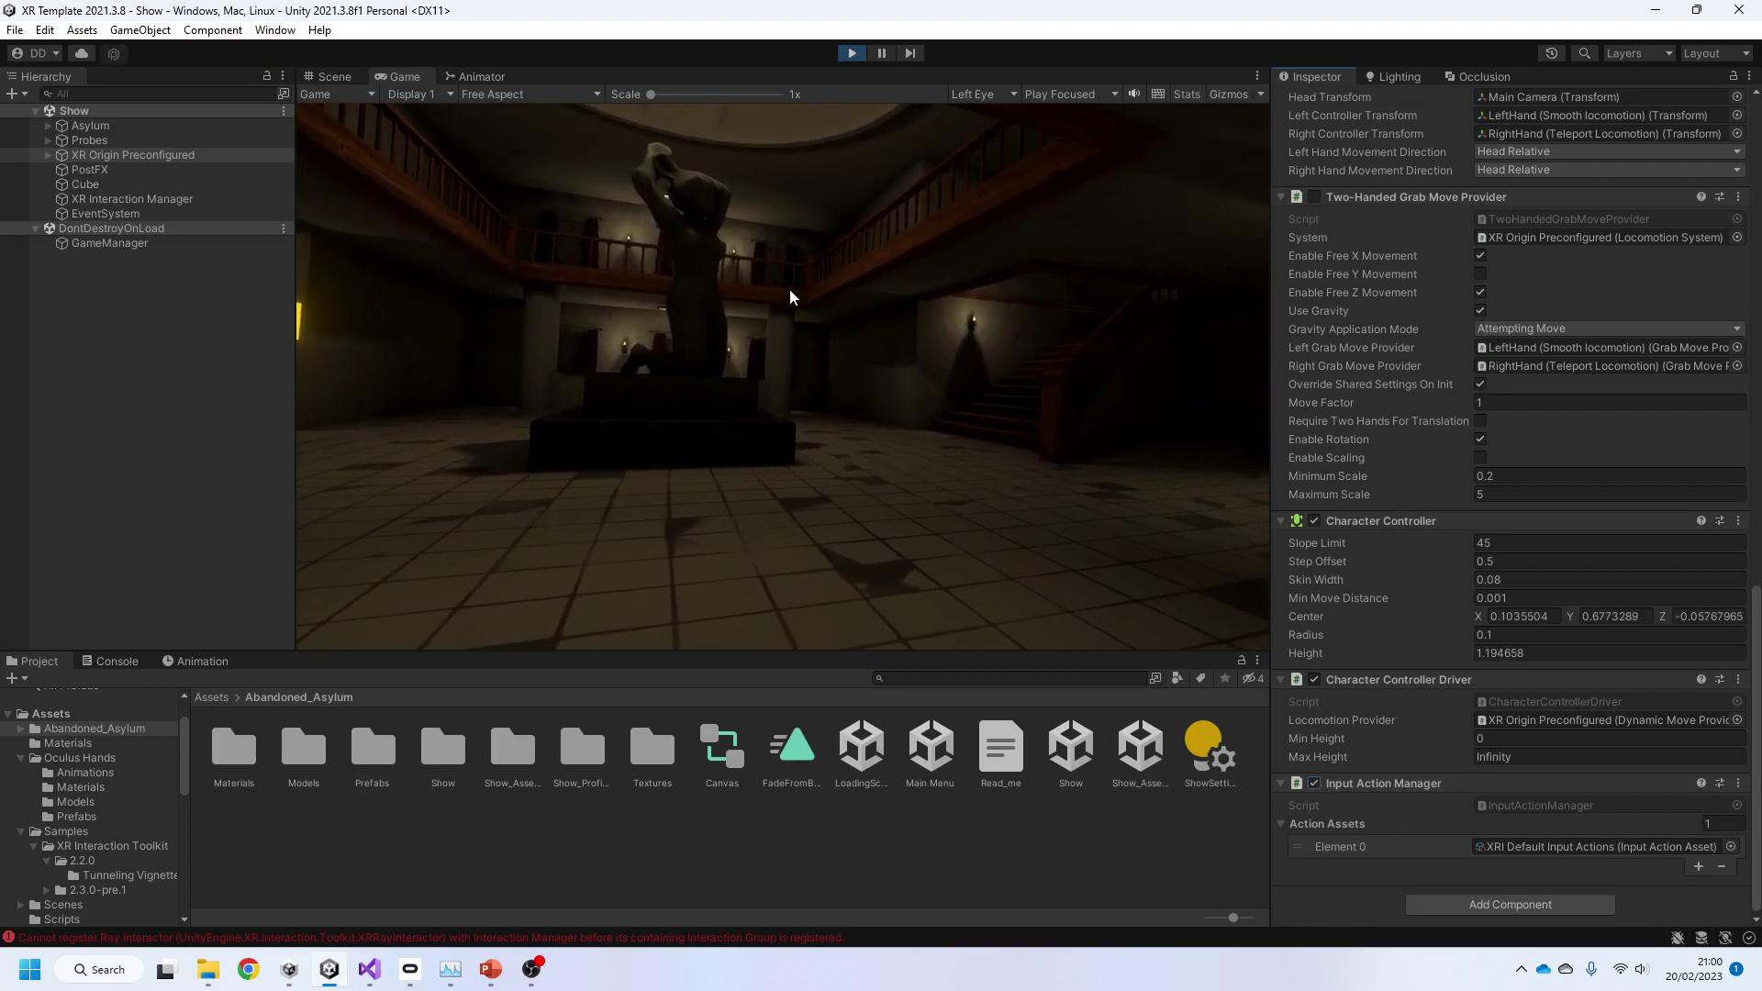
Step: Stop play mode and clear the Console messages
click(852, 53)
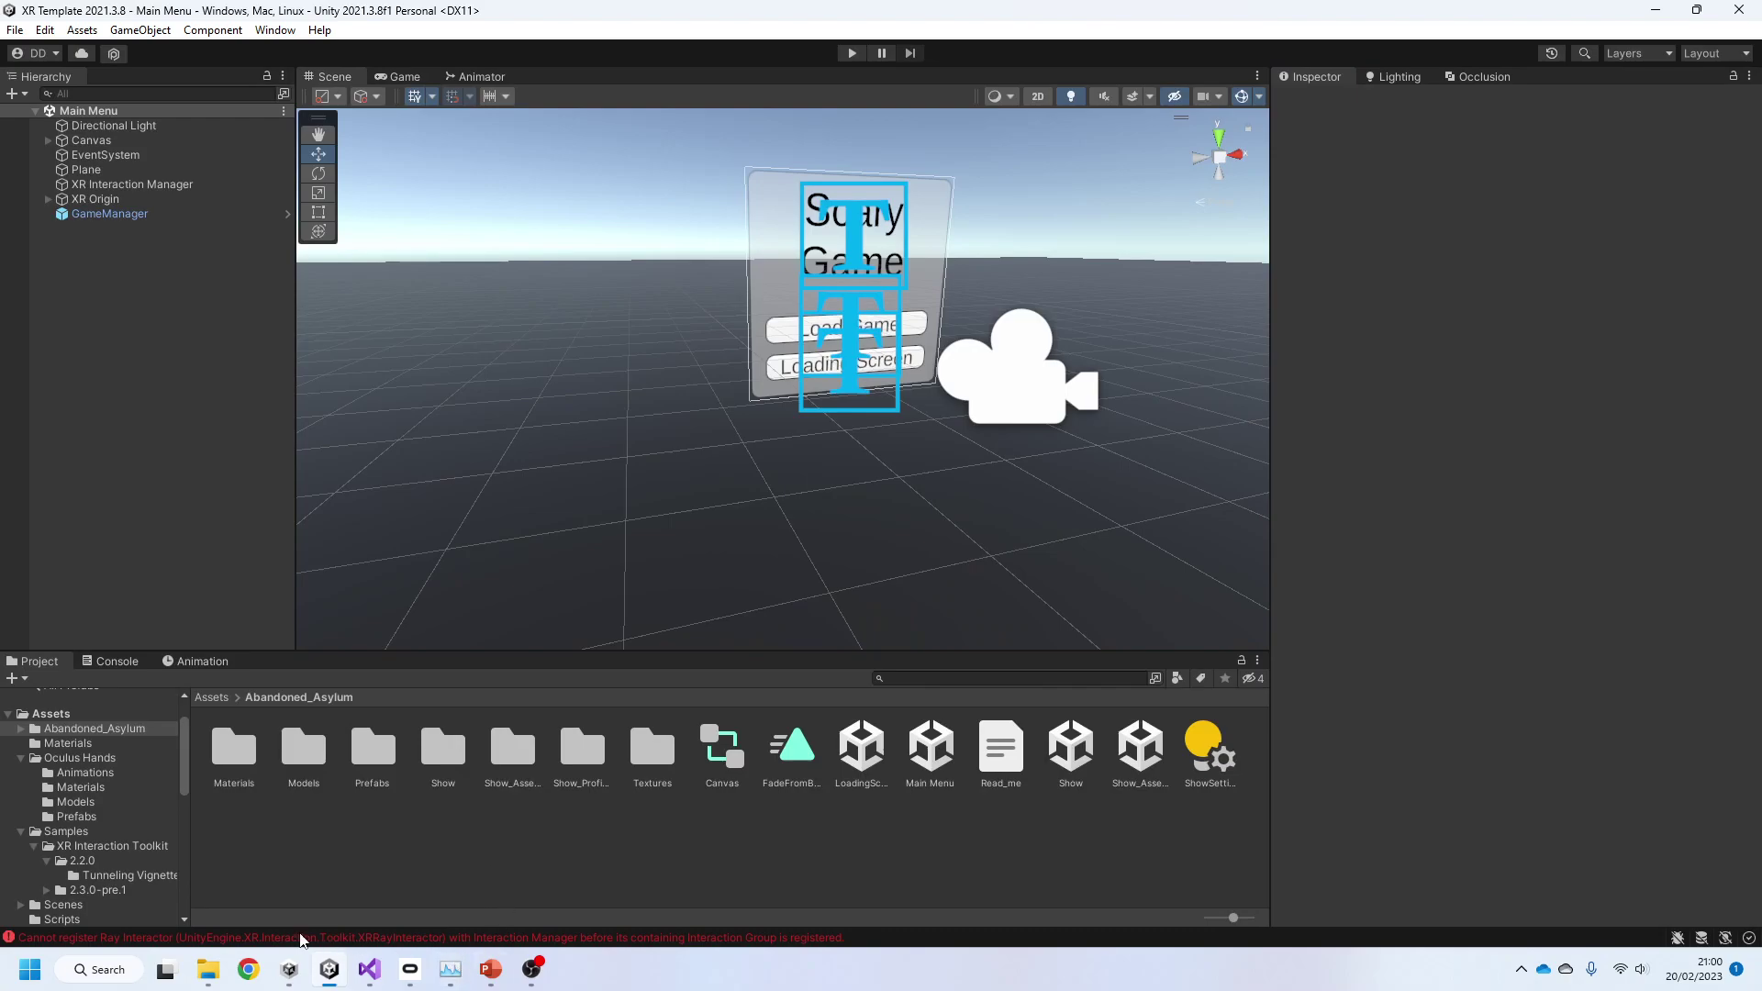
click(116, 662)
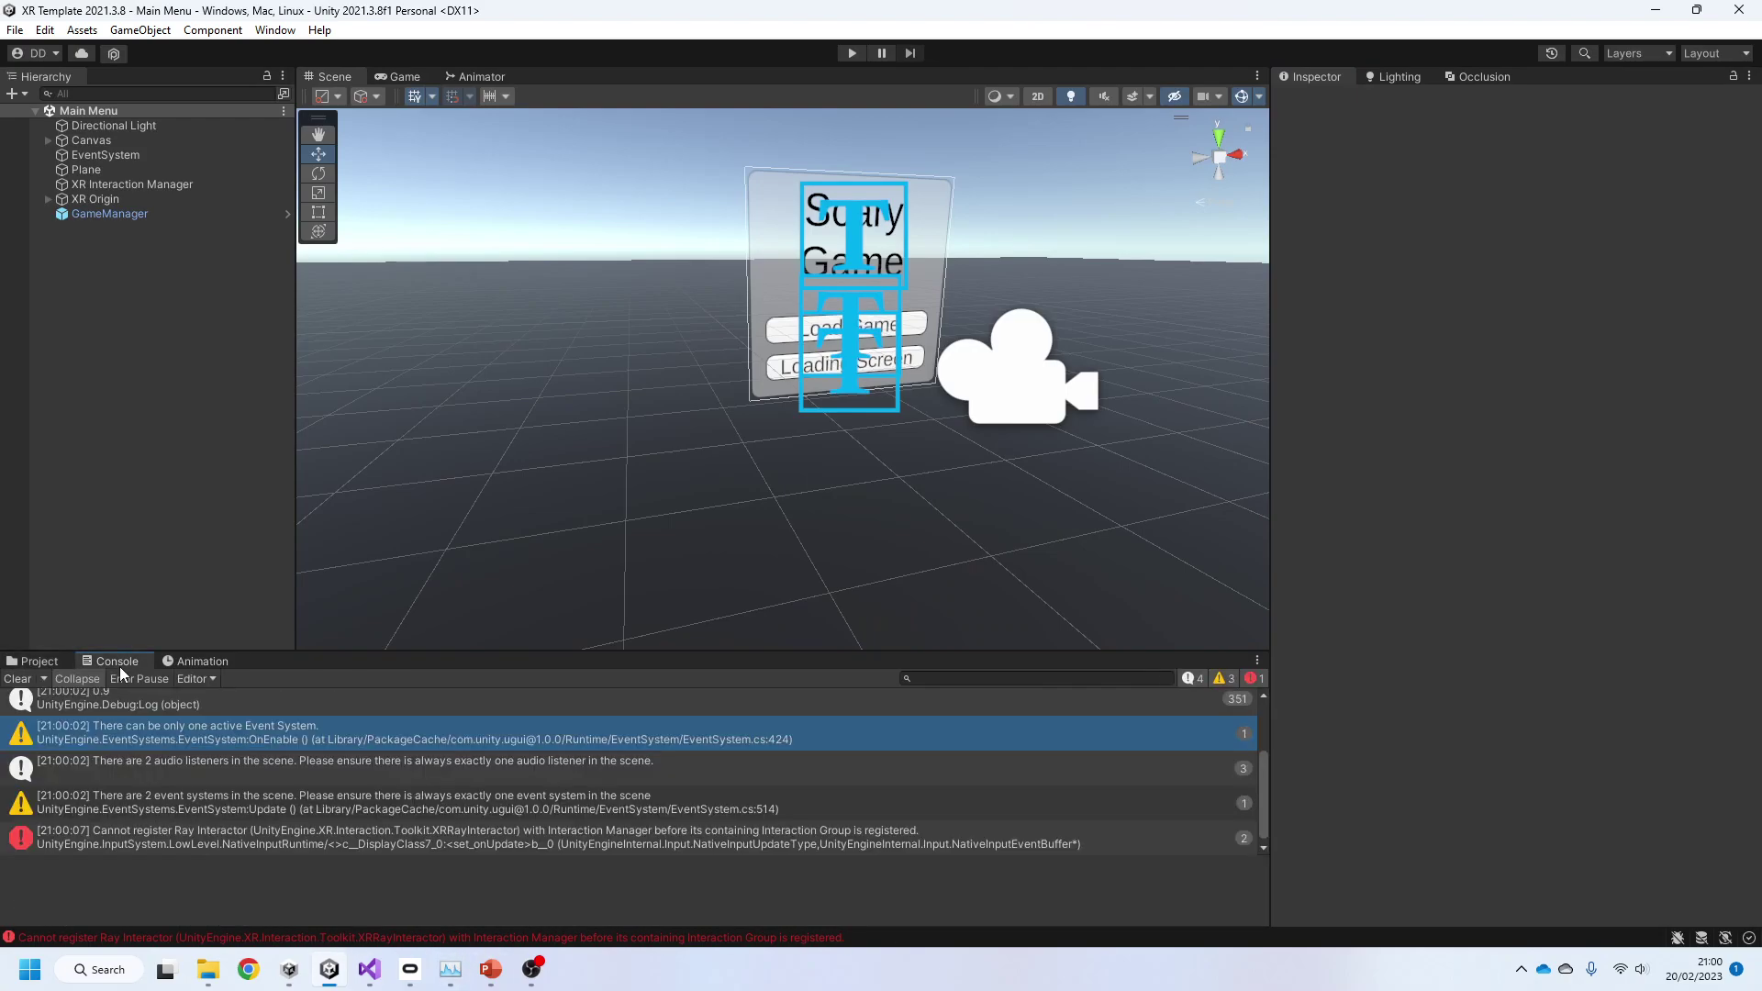
click(18, 679)
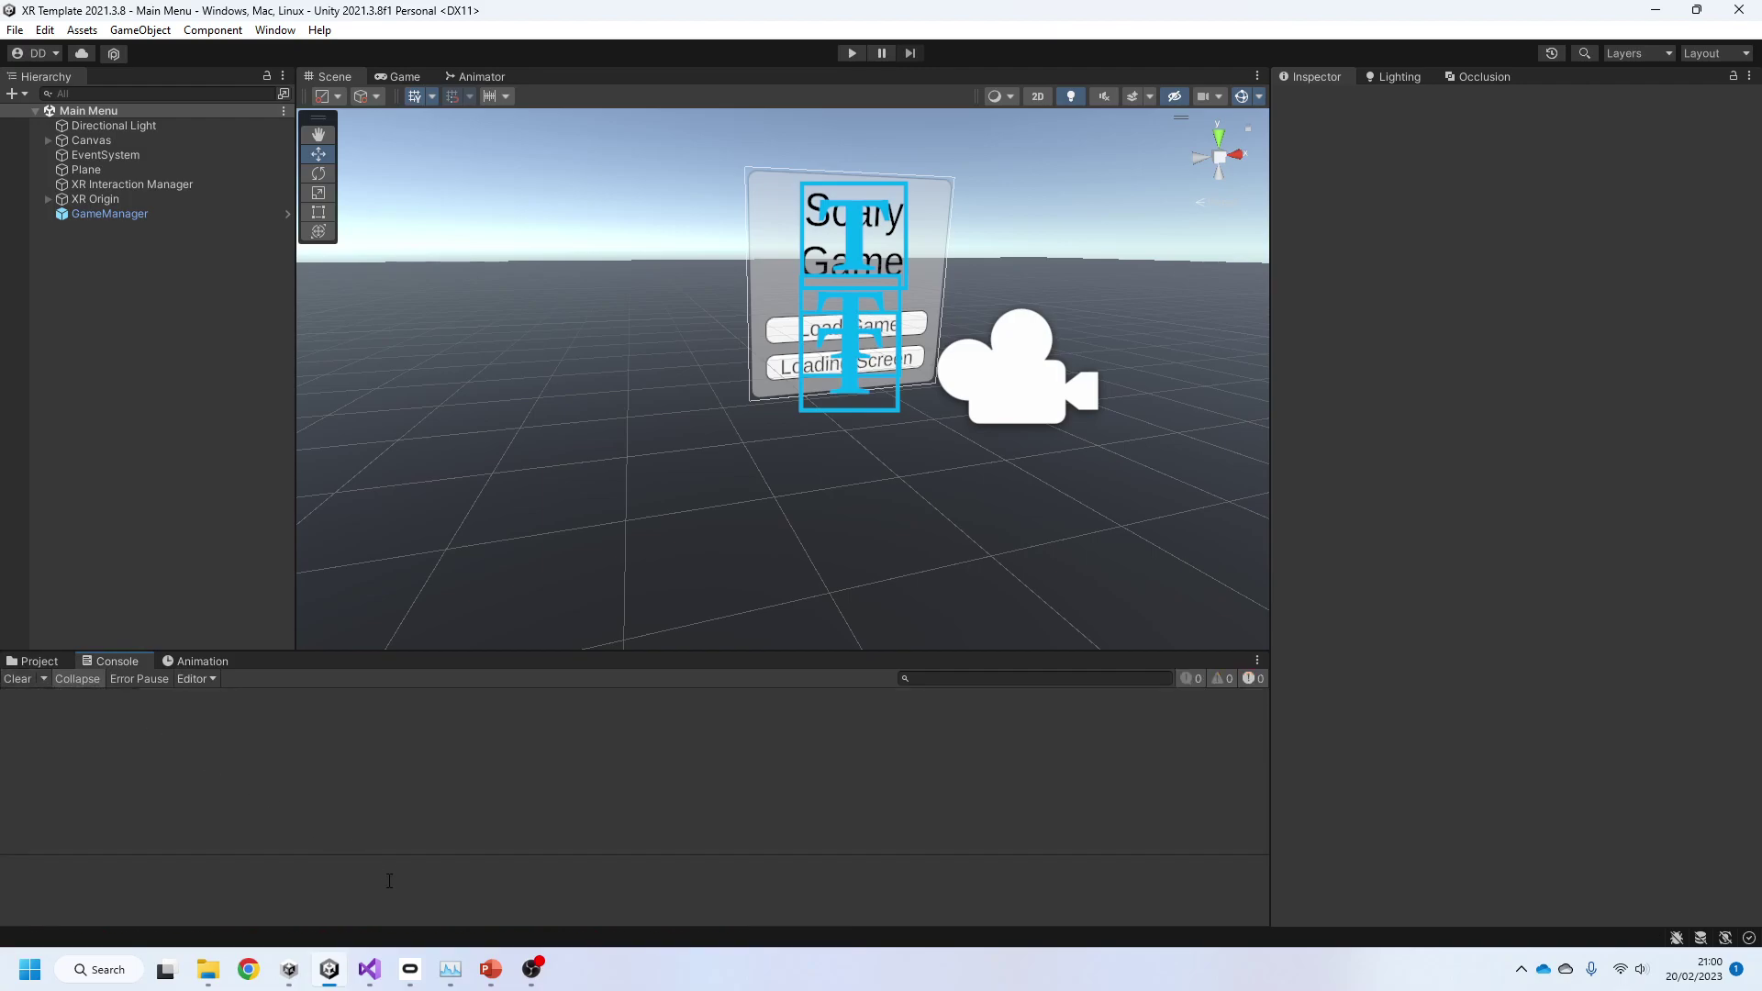
Step: In Visual Studio, review FixPlayer's InputActionManager lookup by the Player tag and the using UnityEngine.XR.Interaction.Toolkit.Inputs directive in GameManager.cs
click(376, 973)
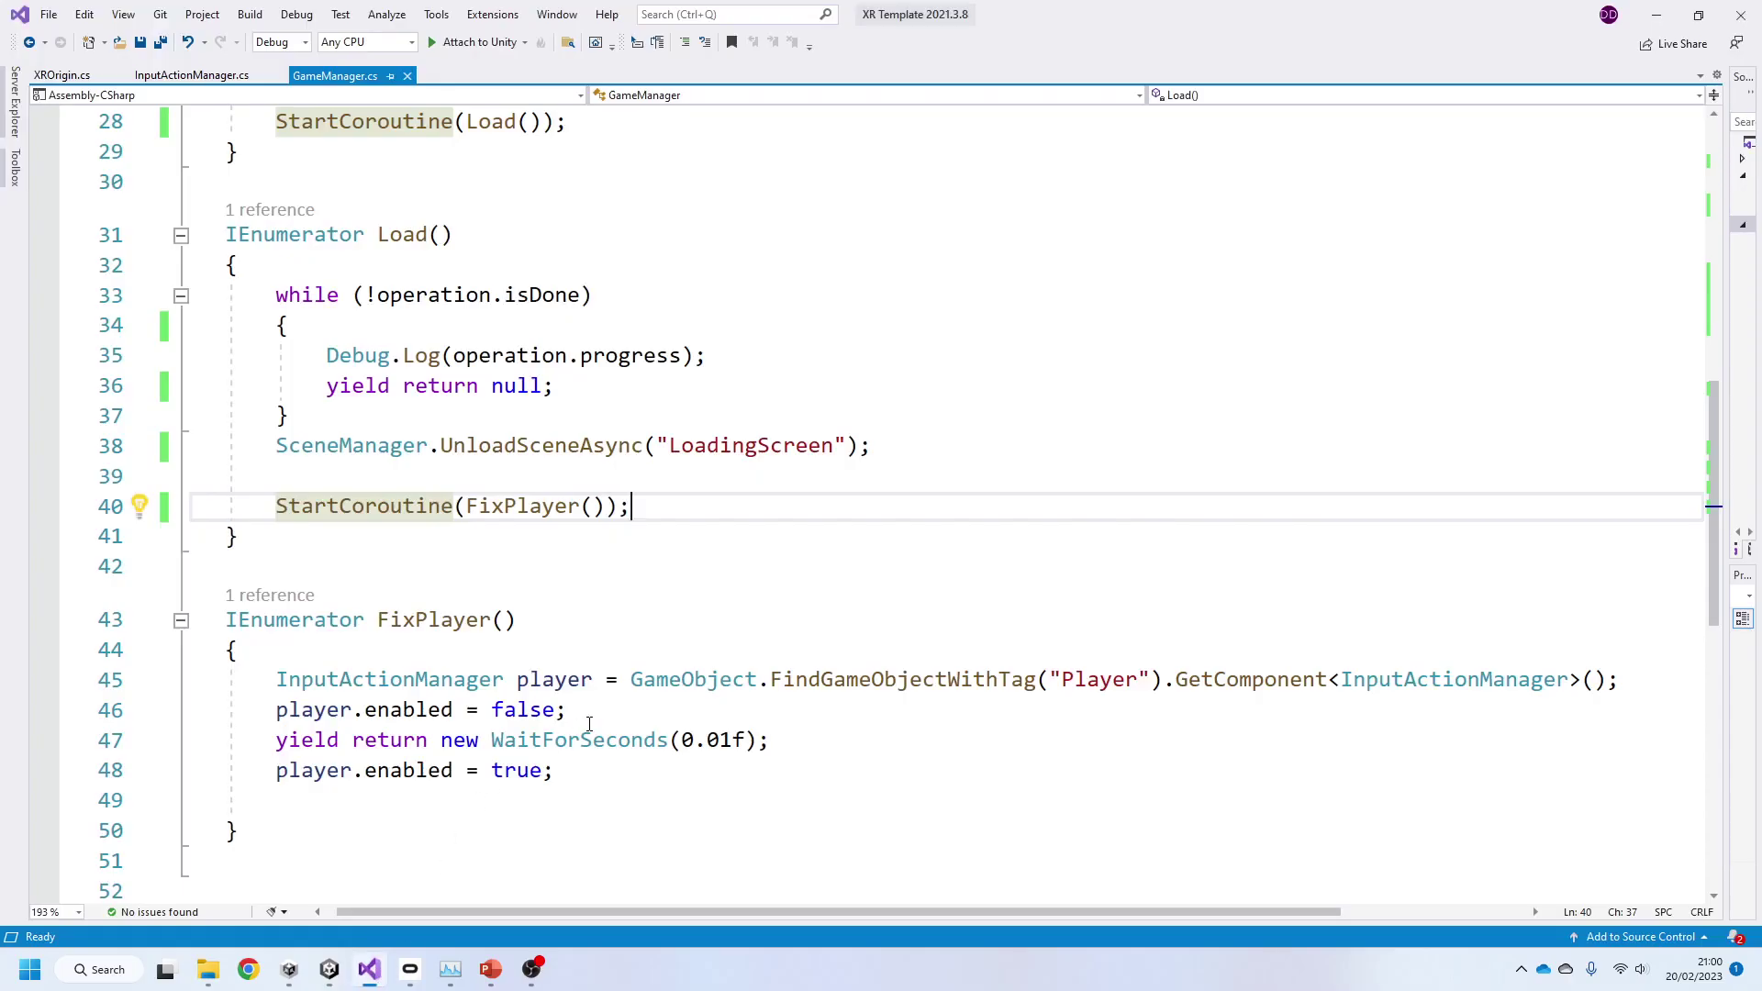
drag(279, 686, 1167, 686)
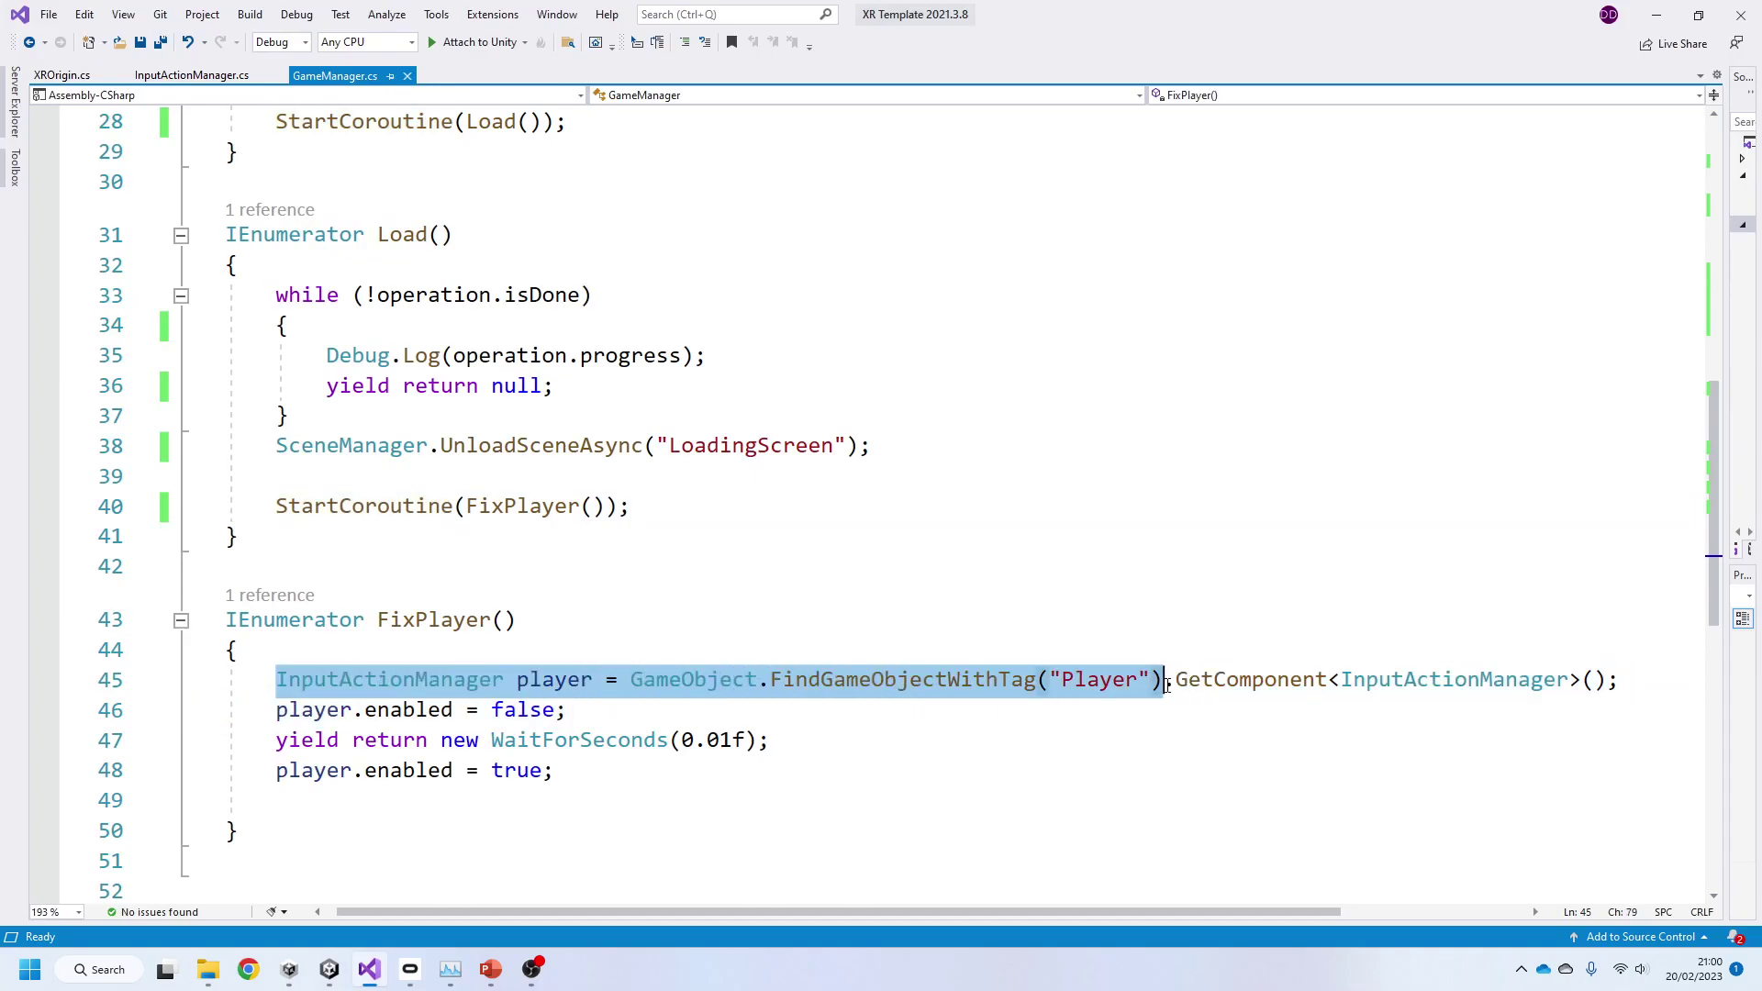
drag(635, 691, 1162, 684)
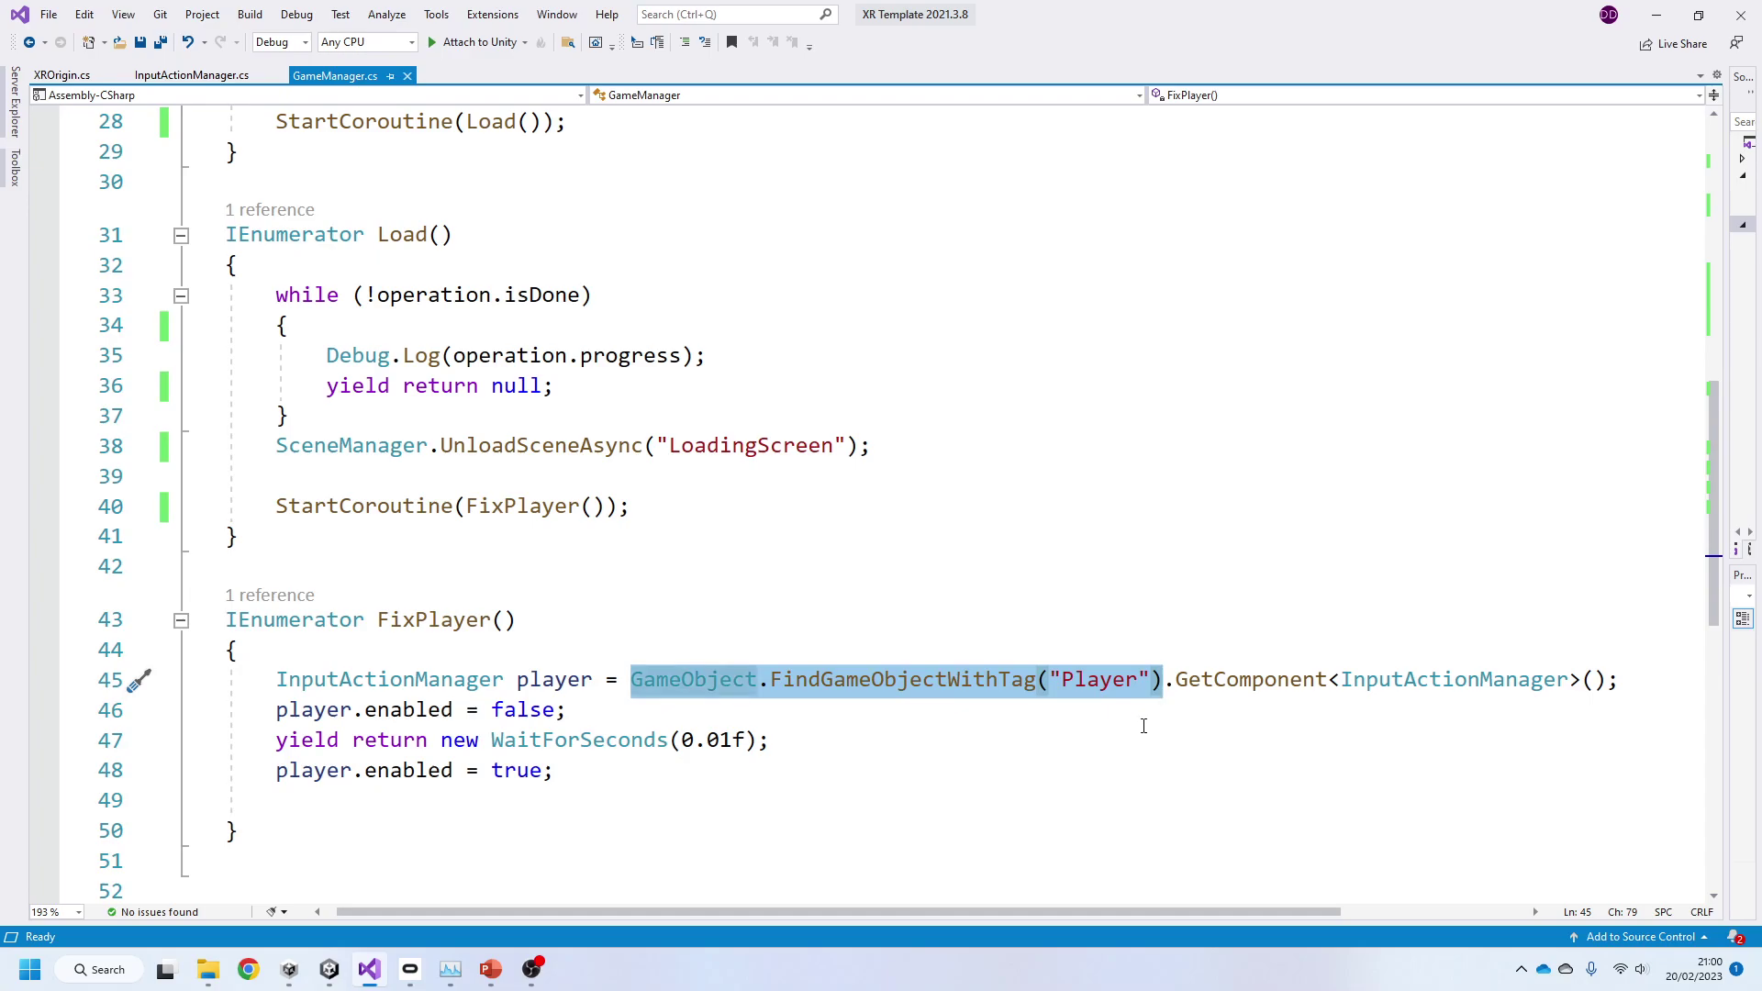
double_click(1414, 687)
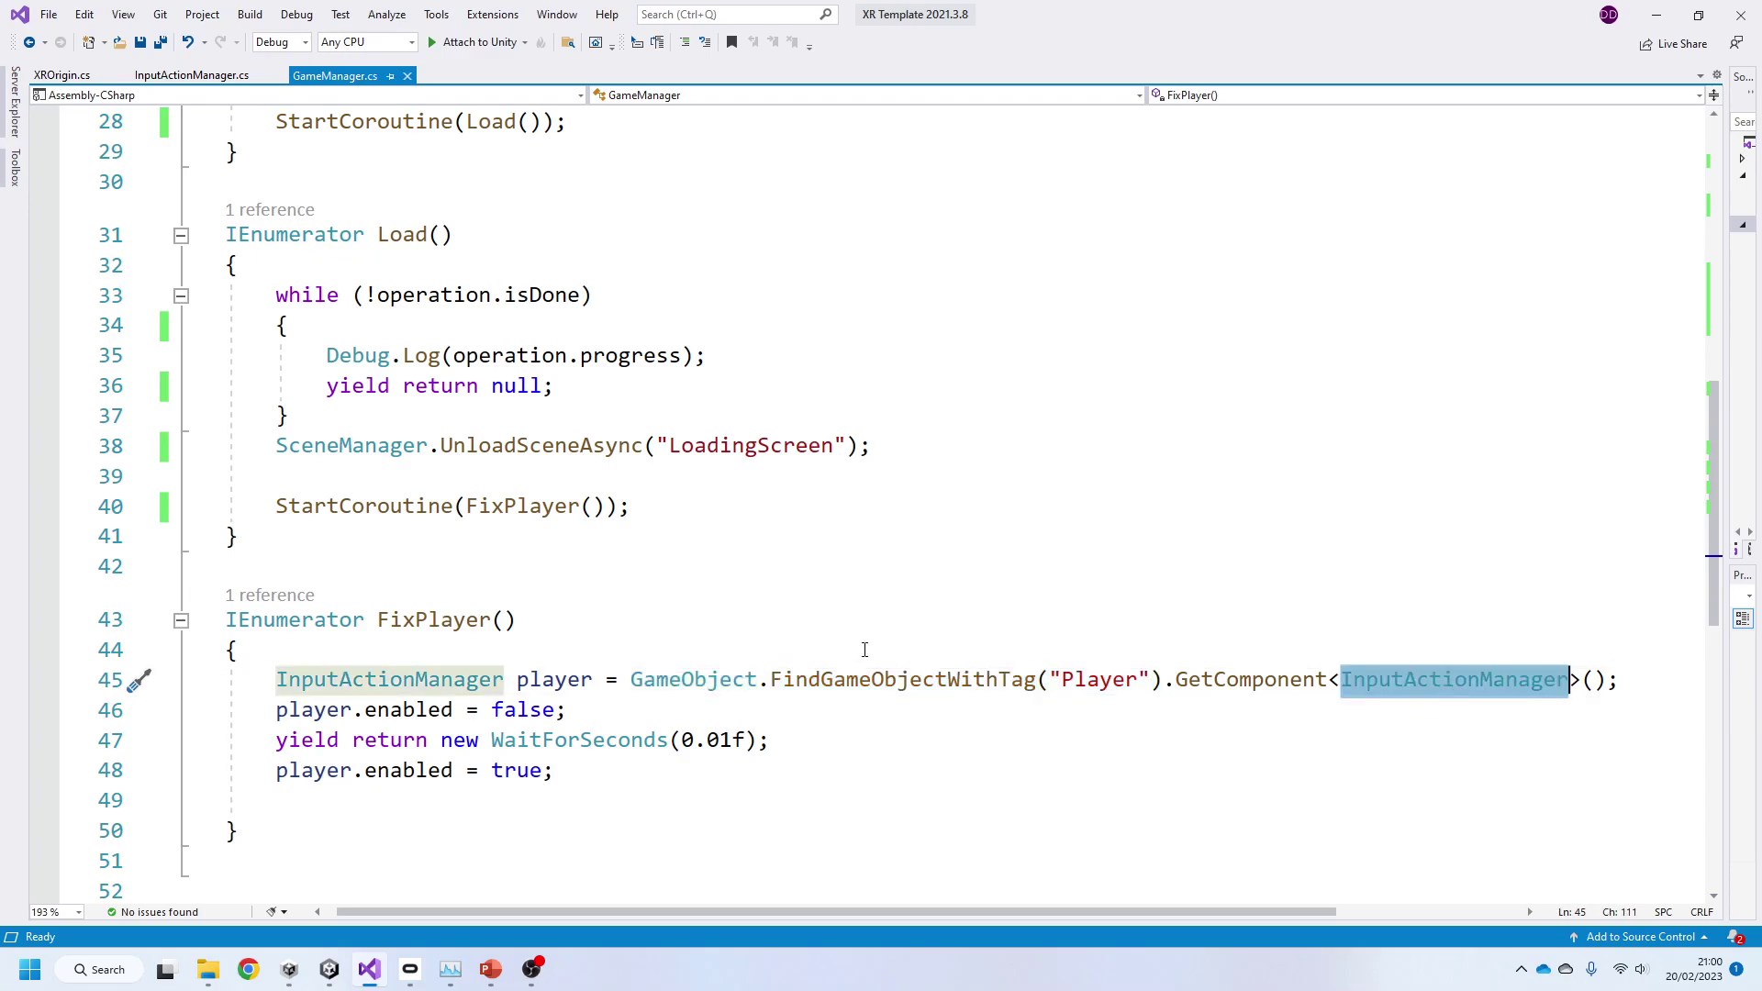
scroll(865, 651, up, 9)
drag(778, 244, 183, 242)
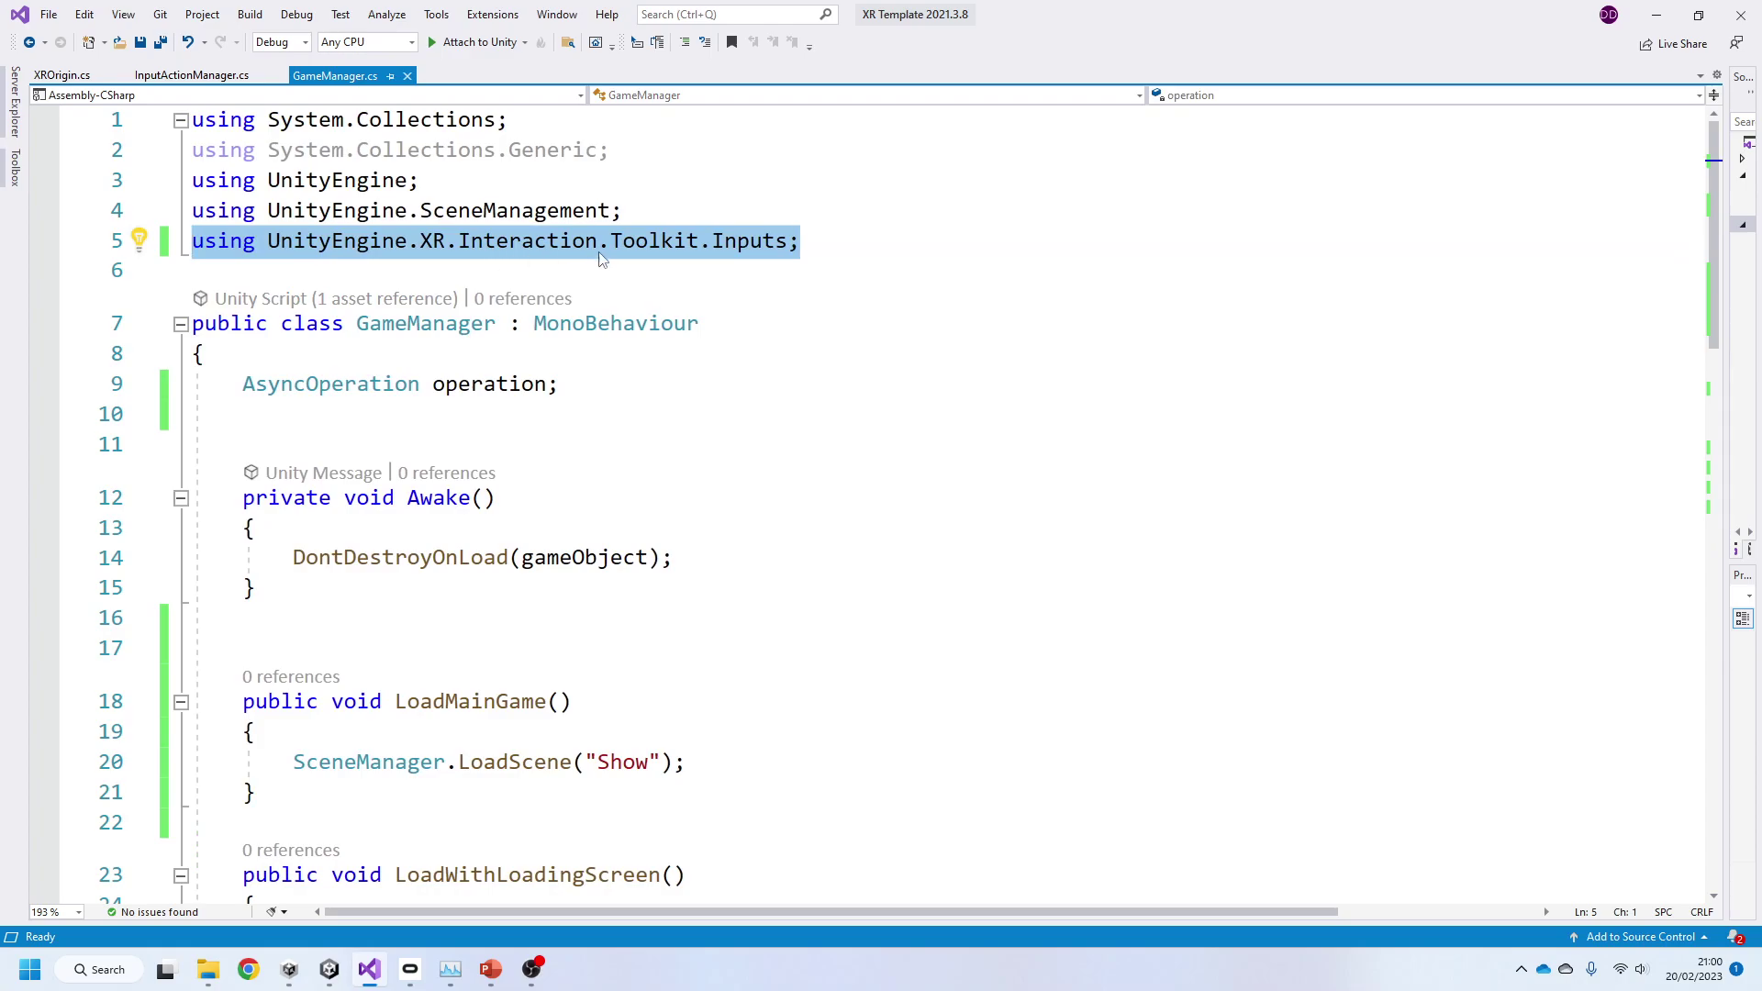
scroll(835, 535, down, 11)
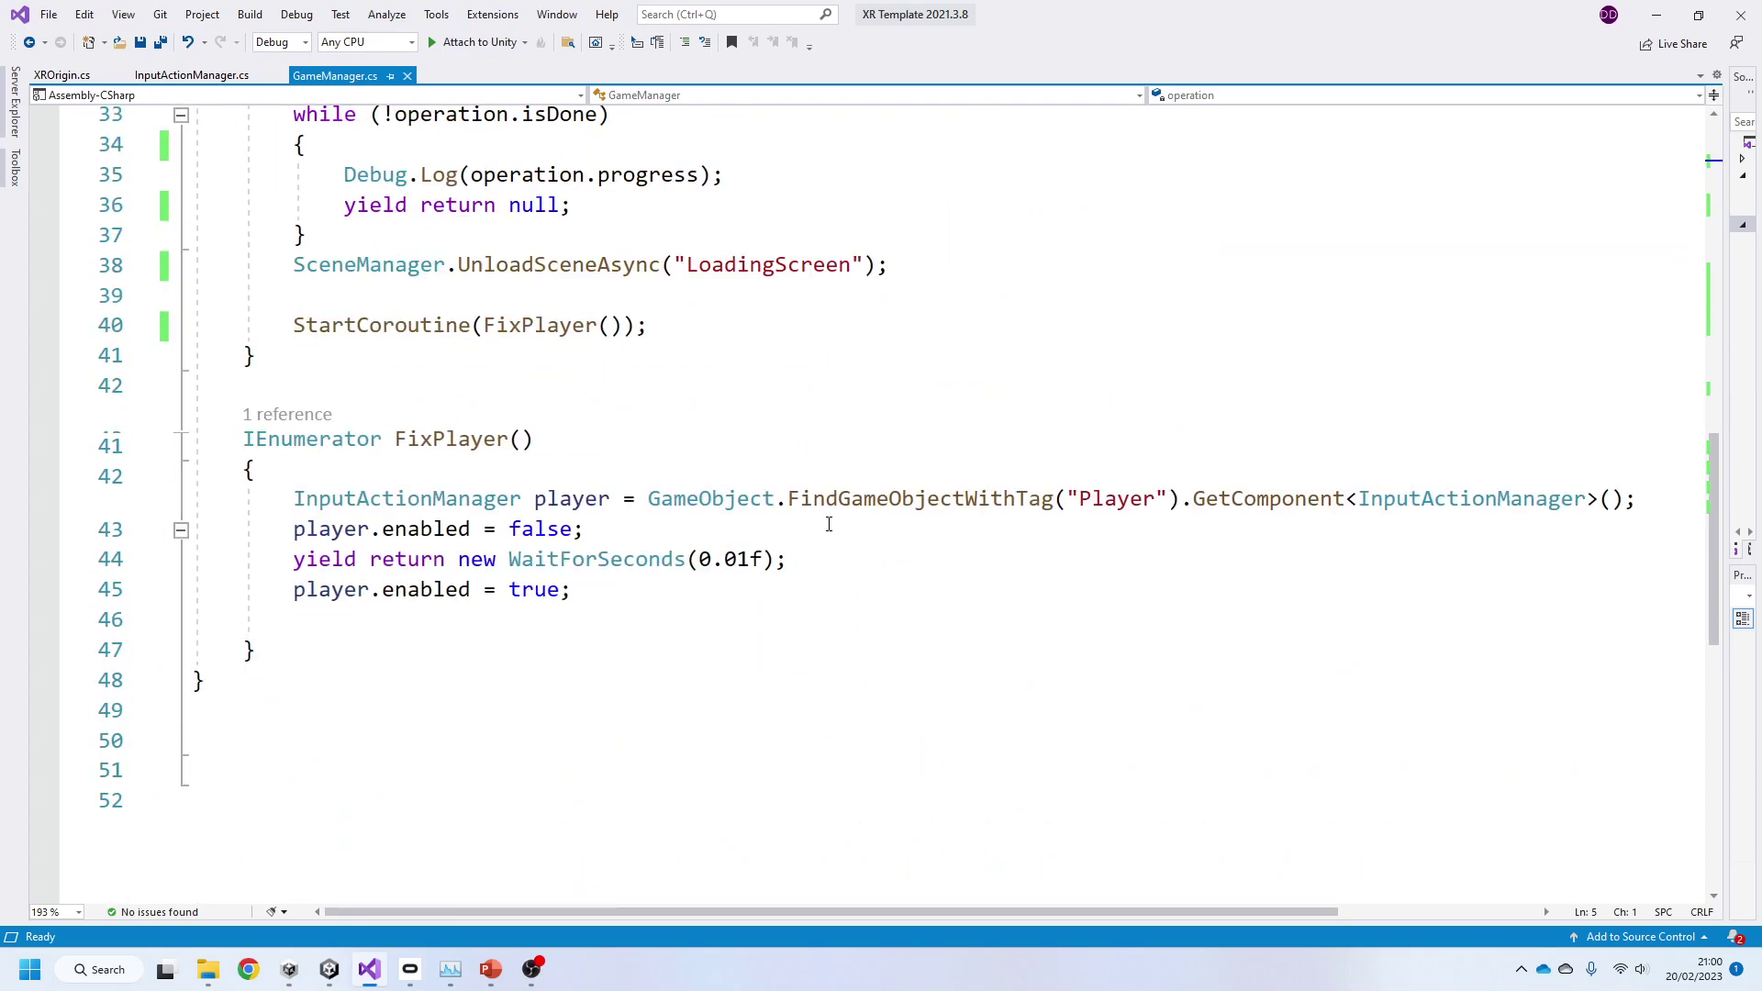
Step: Examine how FixPlayer stores the component in player, disables it, waits 0.01f seconds and enables it again
drag(647, 498, 1627, 501)
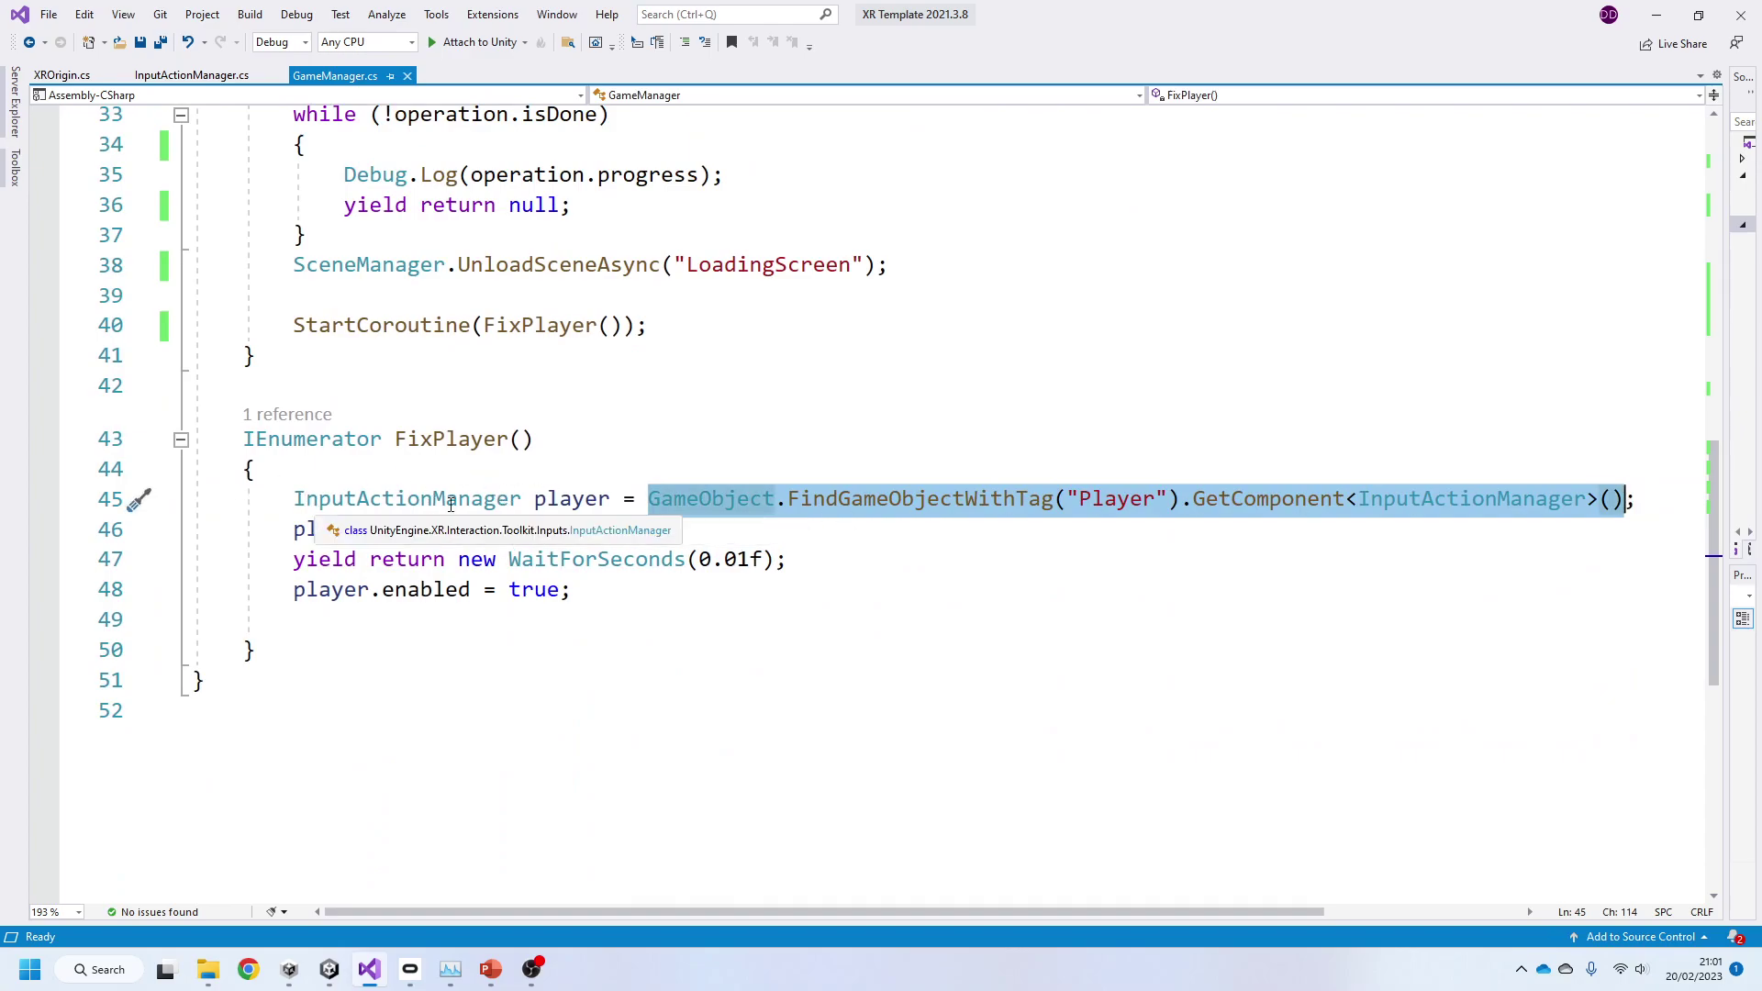
click(574, 500)
double_click(574, 500)
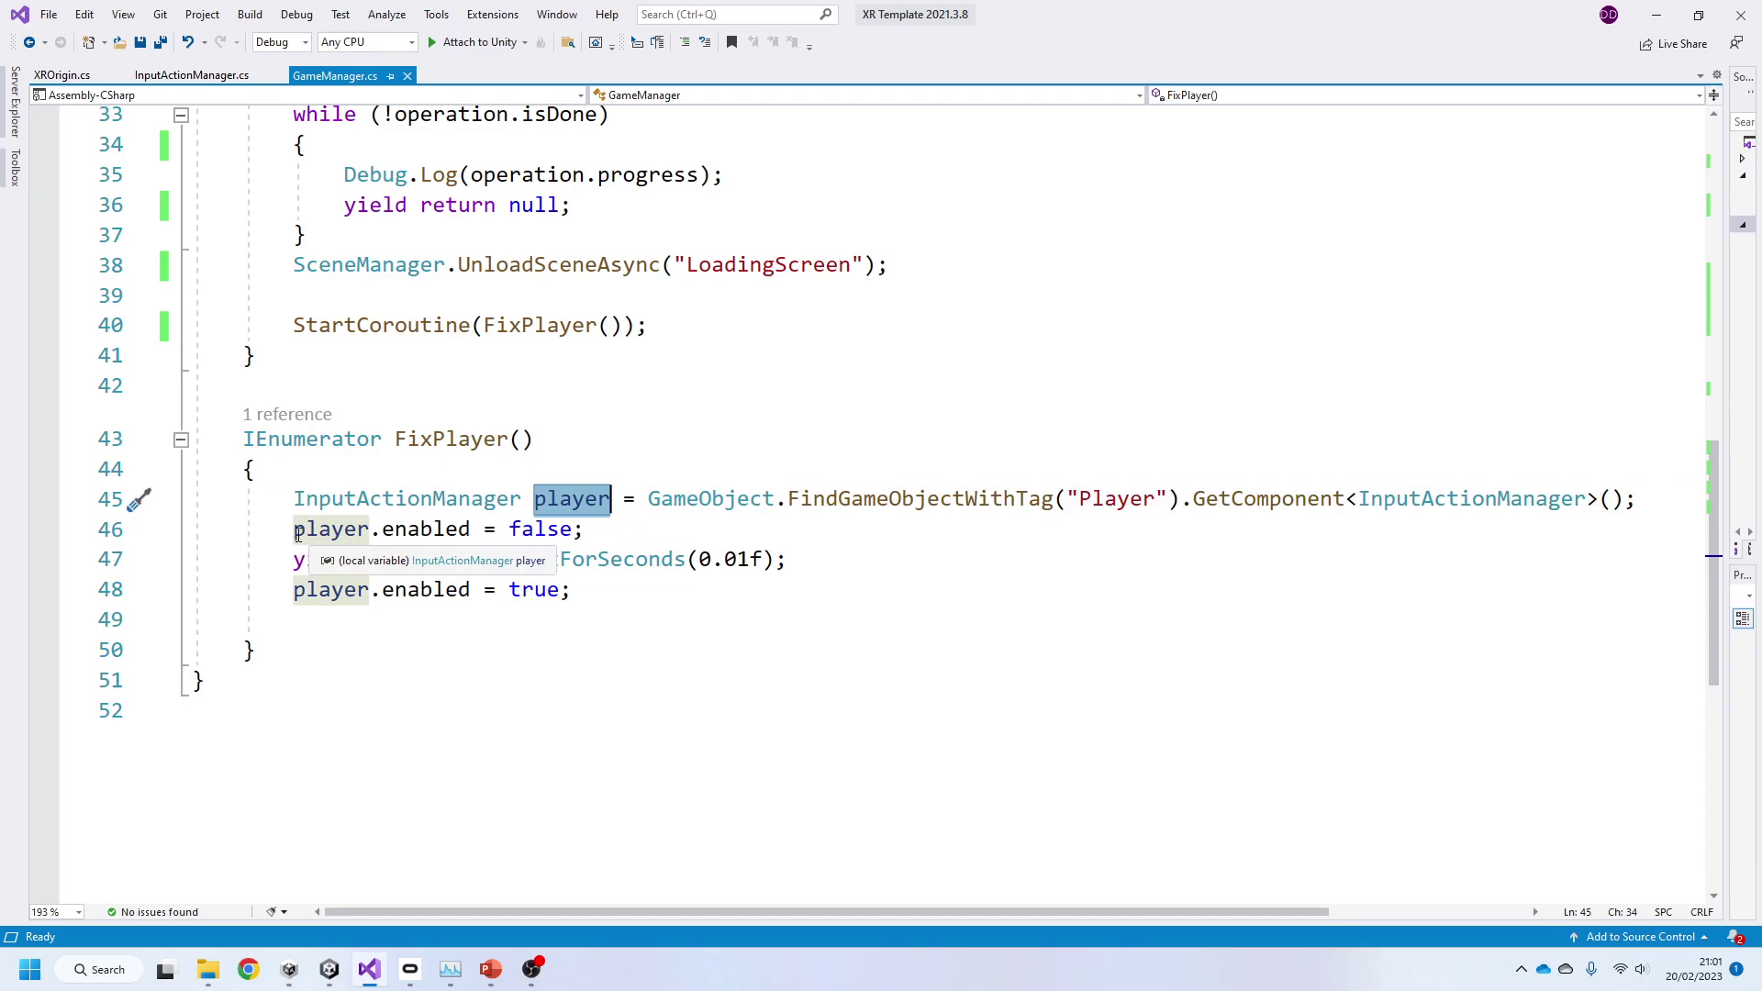
drag(295, 529, 590, 530)
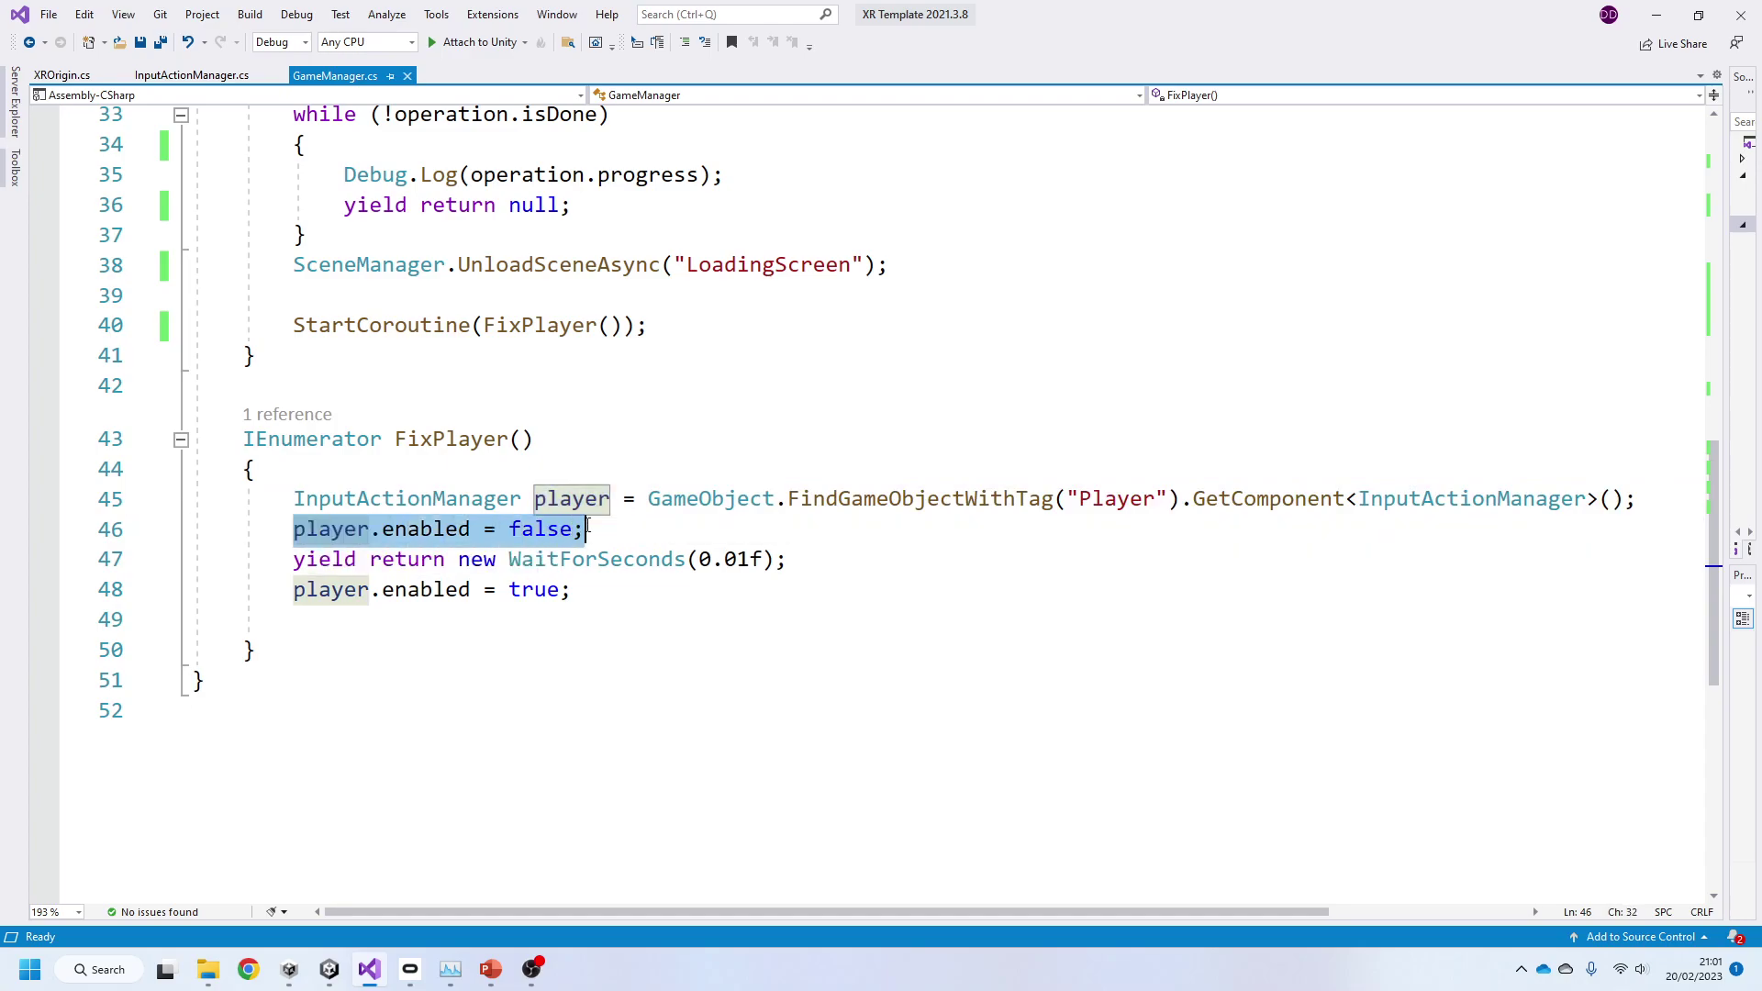
drag(295, 559, 803, 556)
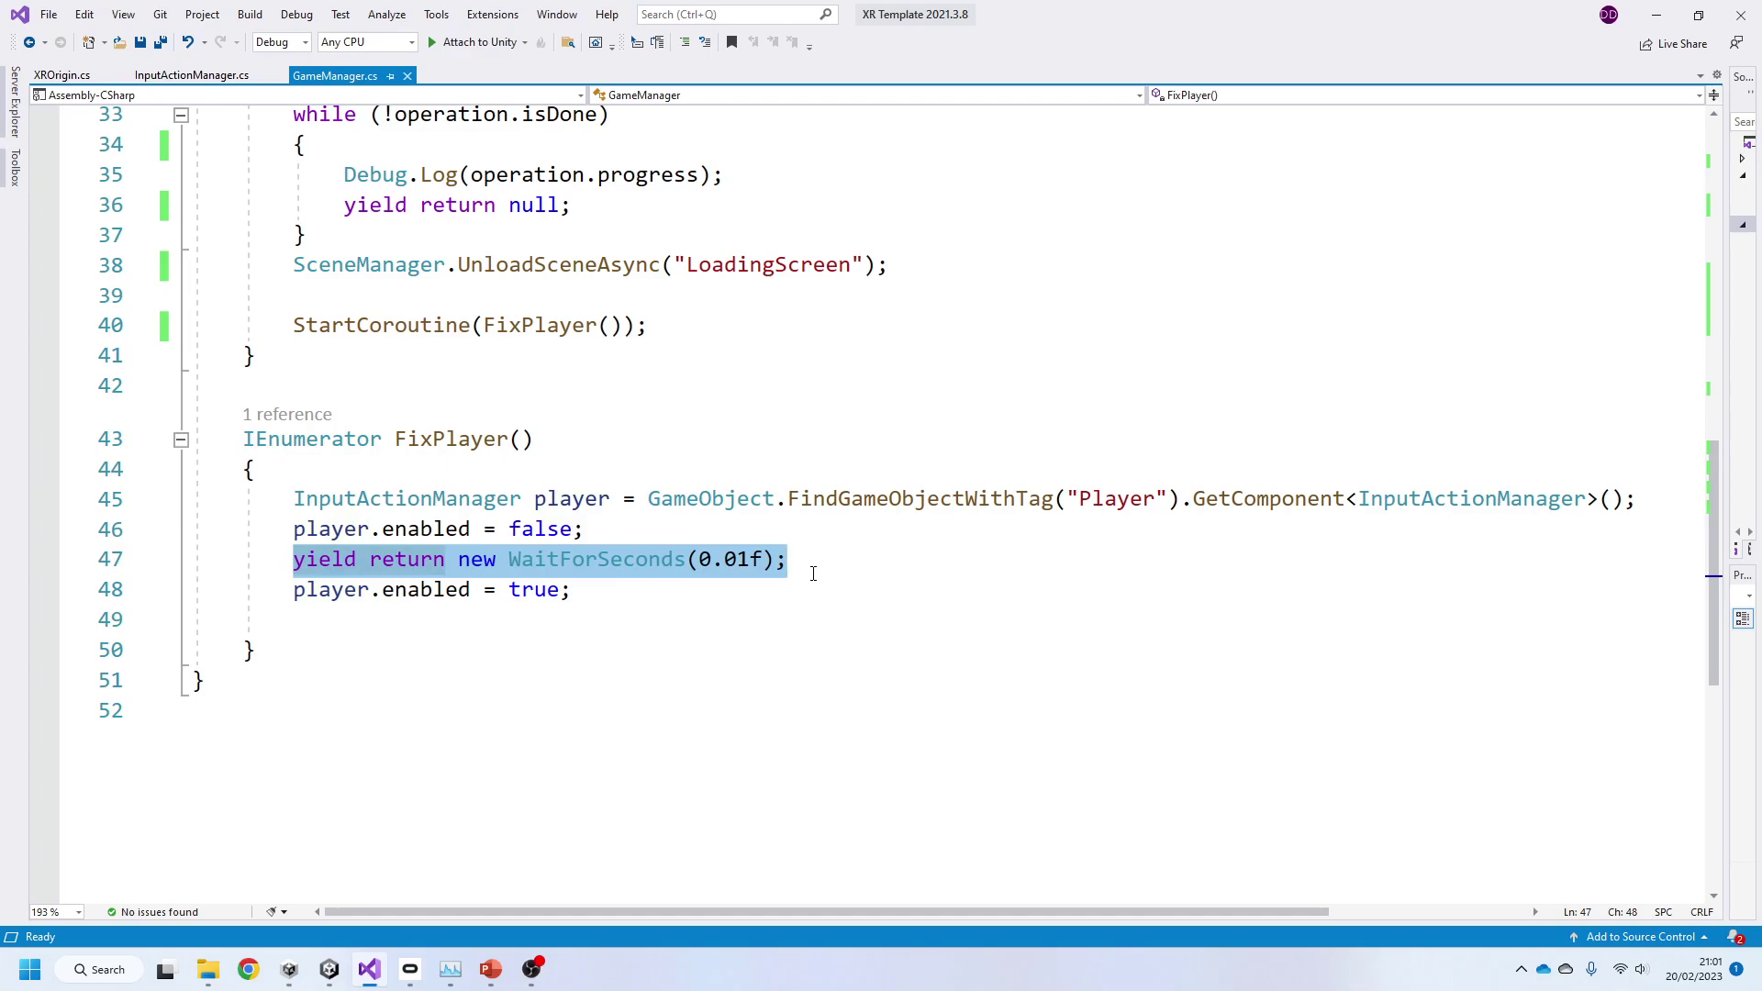
drag(287, 582, 568, 592)
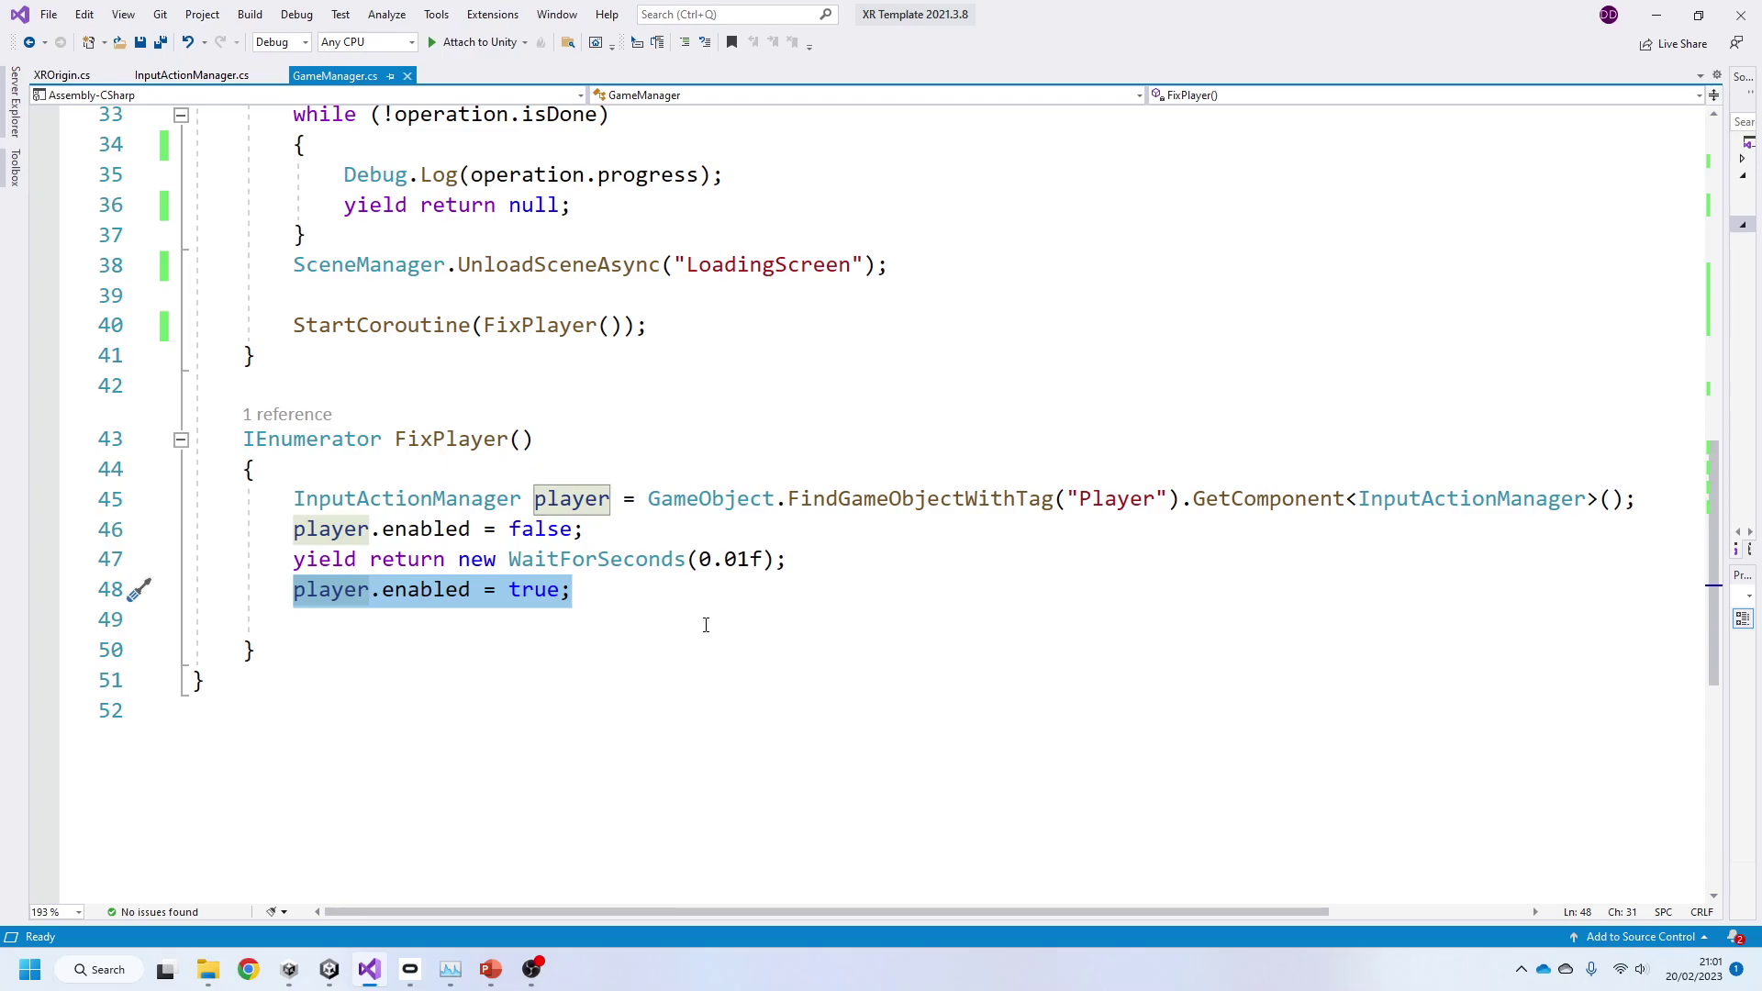
Step: Back in Unity, run the game from Main Menu into Show, stop it and check the Console messages
click(1659, 8)
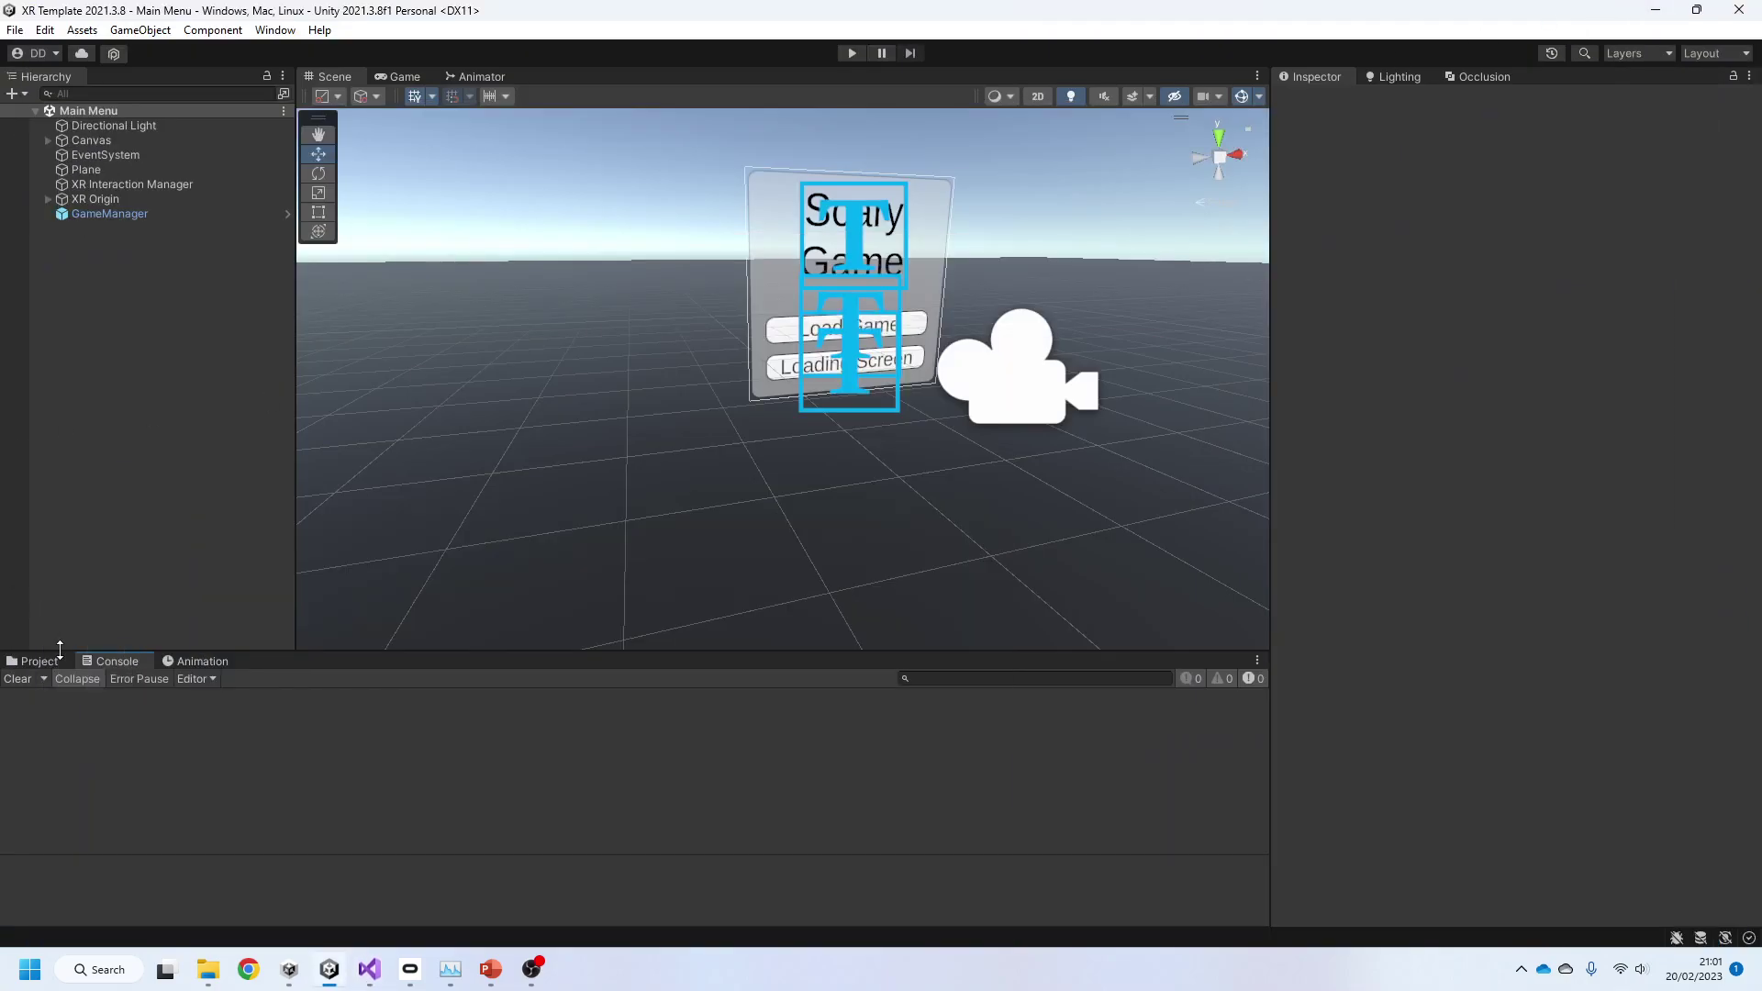
click(37, 661)
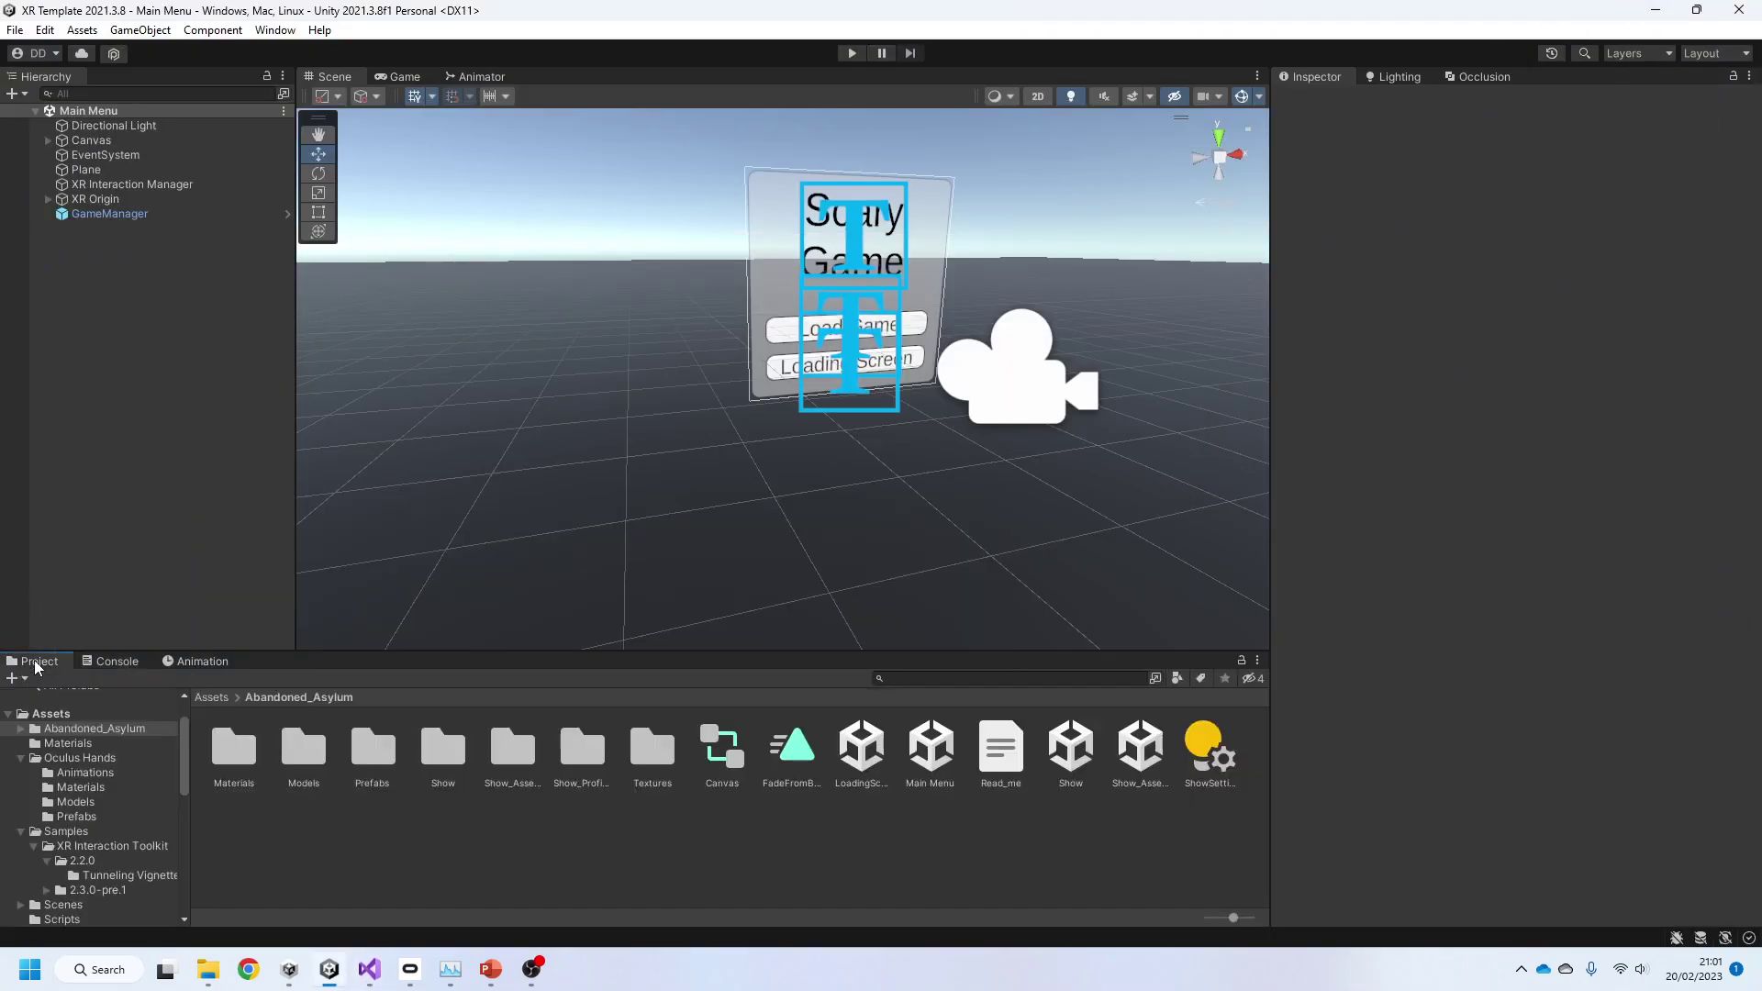
click(846, 54)
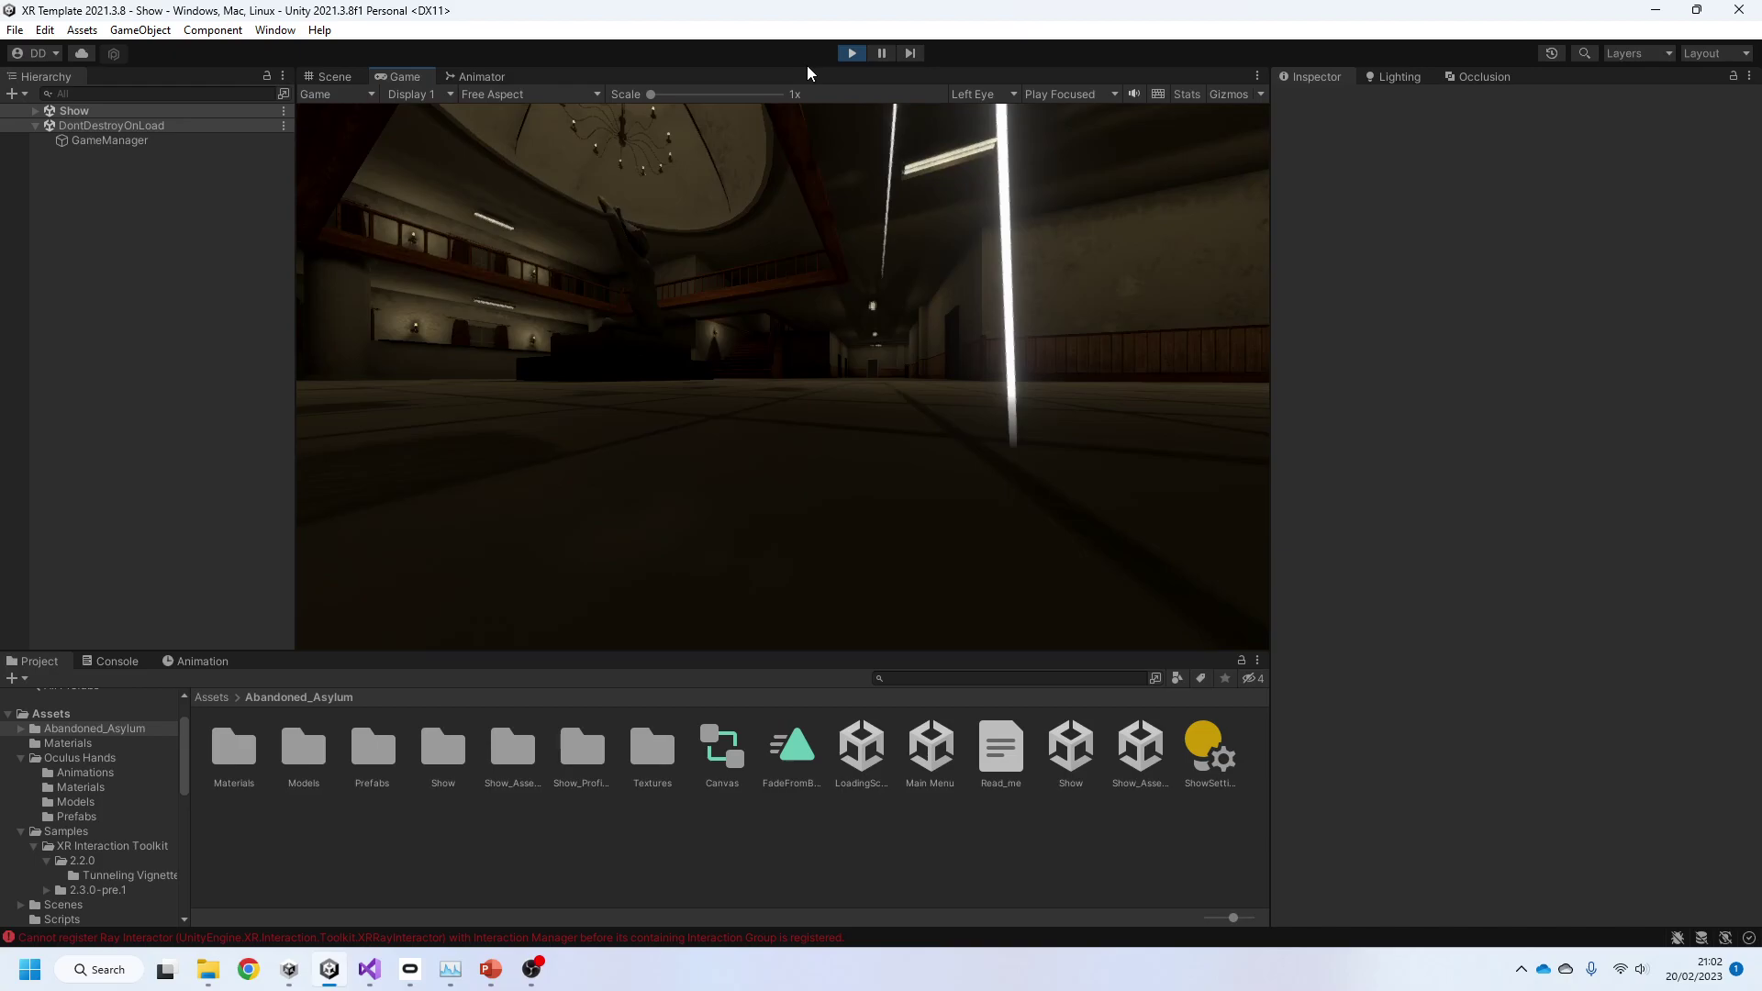
click(851, 55)
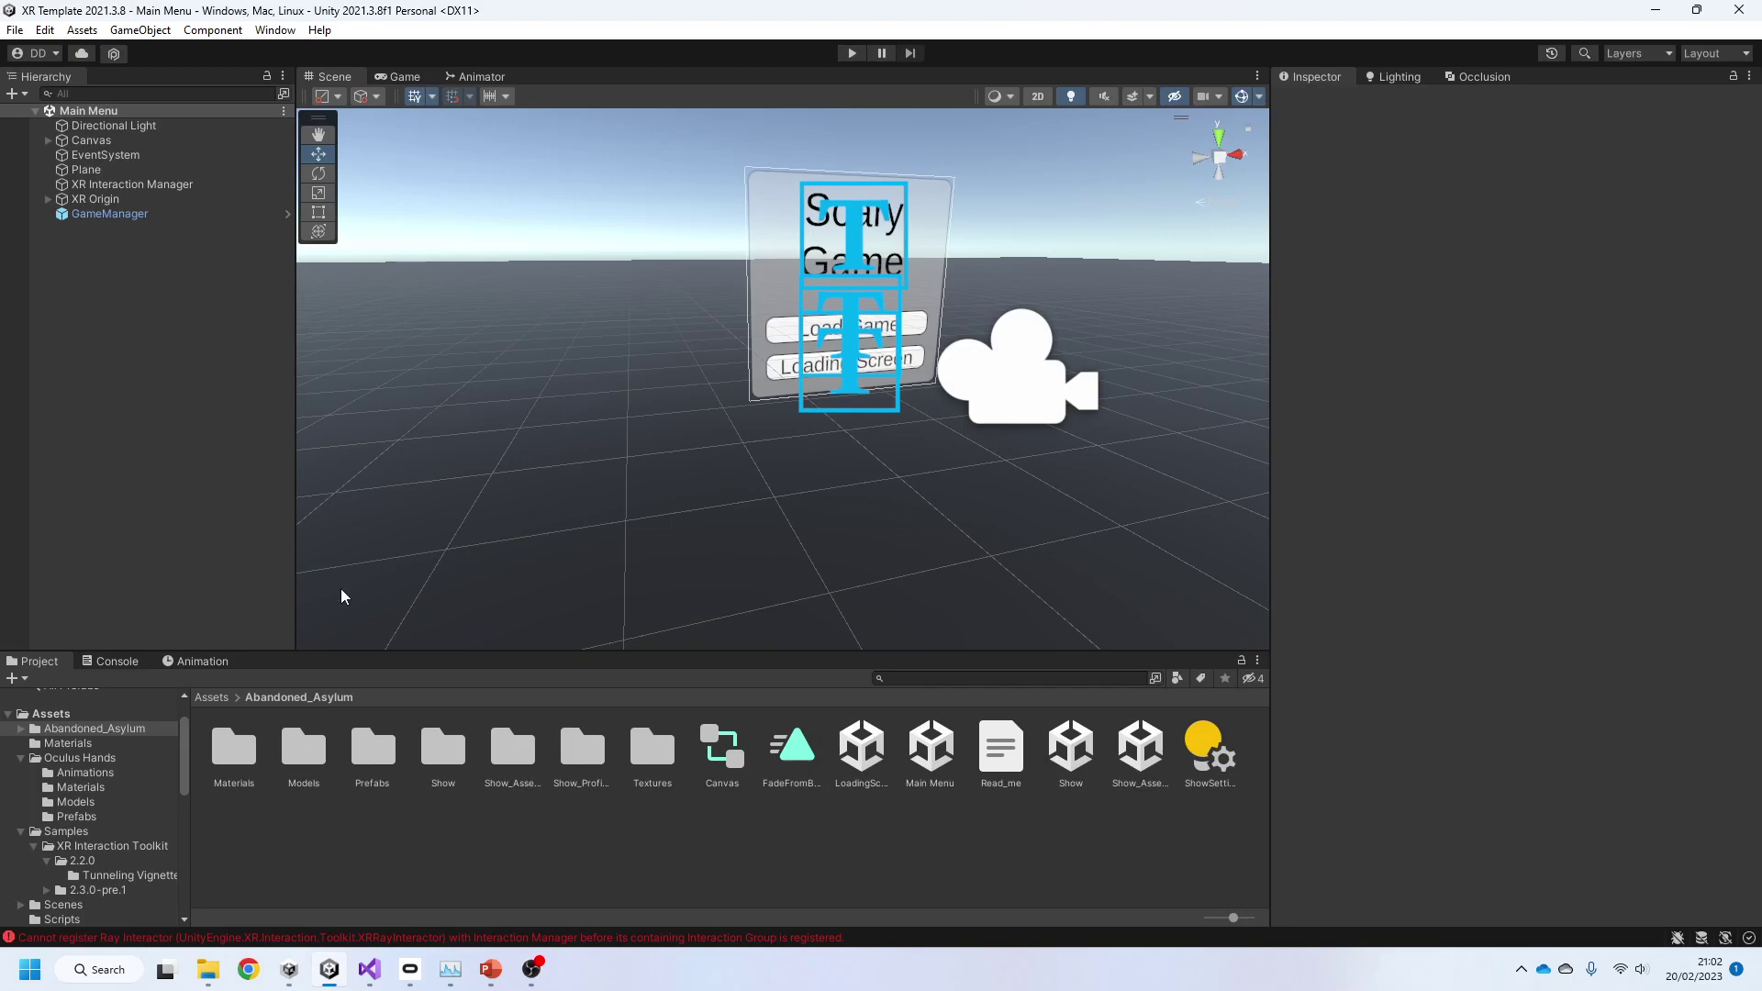
click(141, 662)
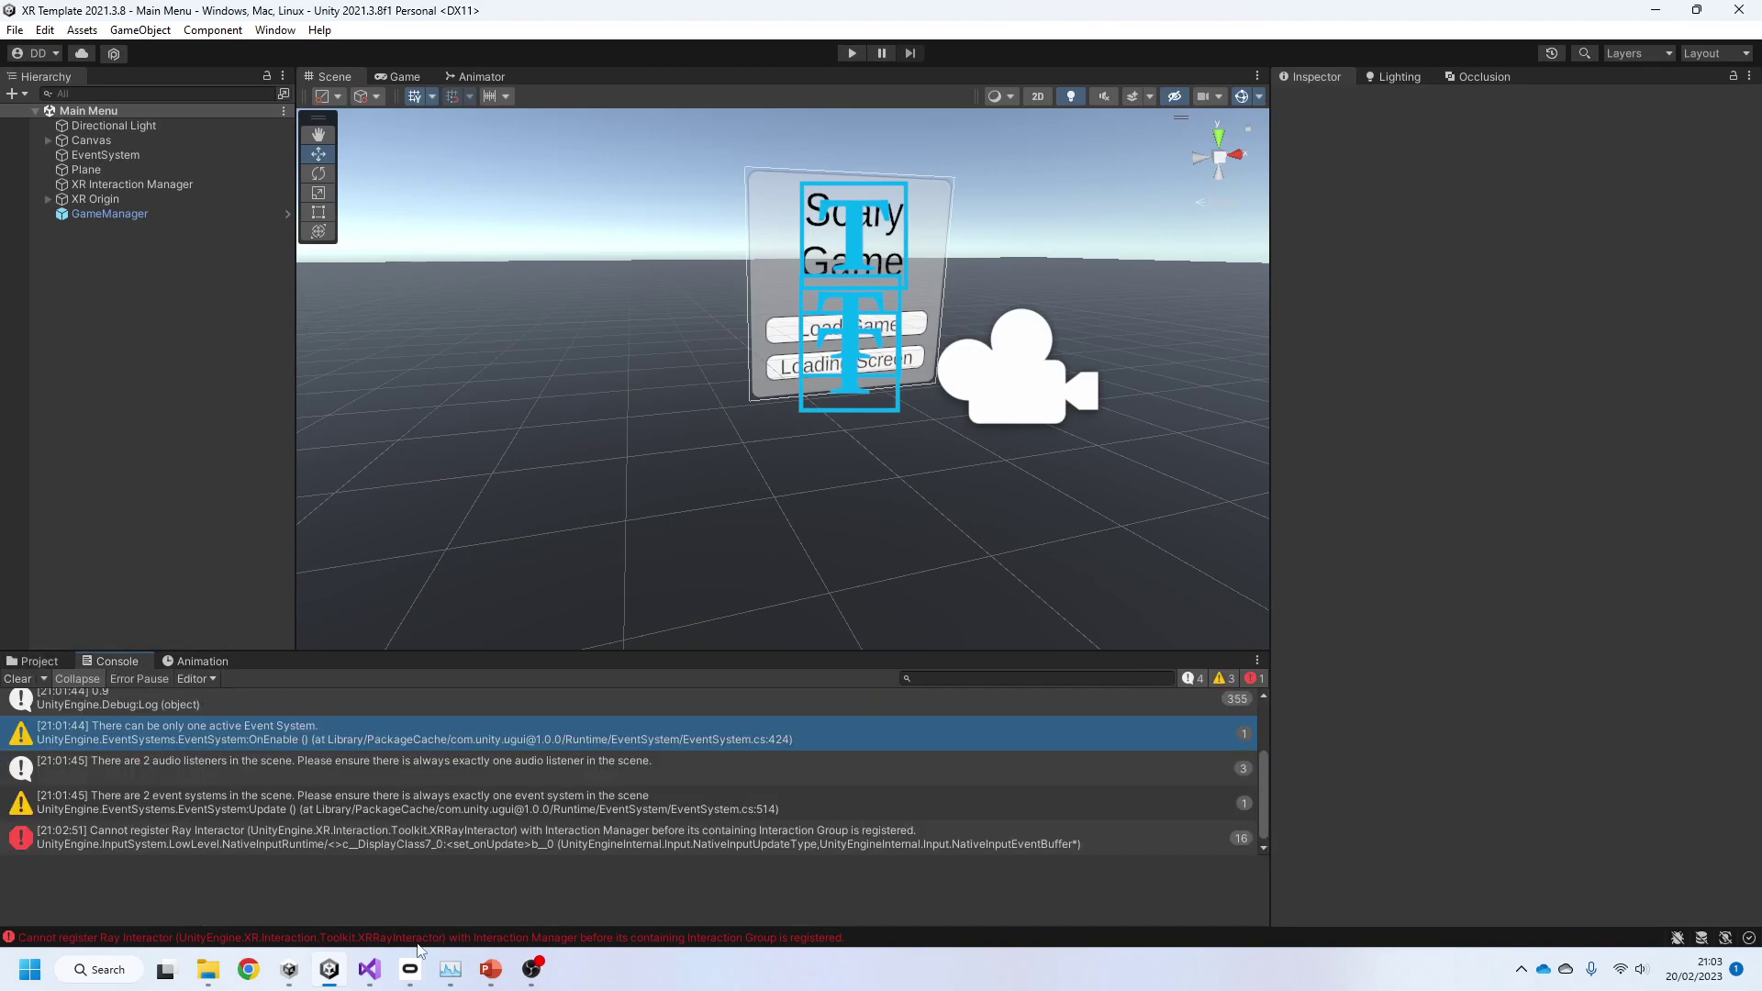
Step: In Visual Studio, review the Load coroutine's unloading of LoadingScreen and its StartCoroutine(FixPlayer()) call
click(369, 969)
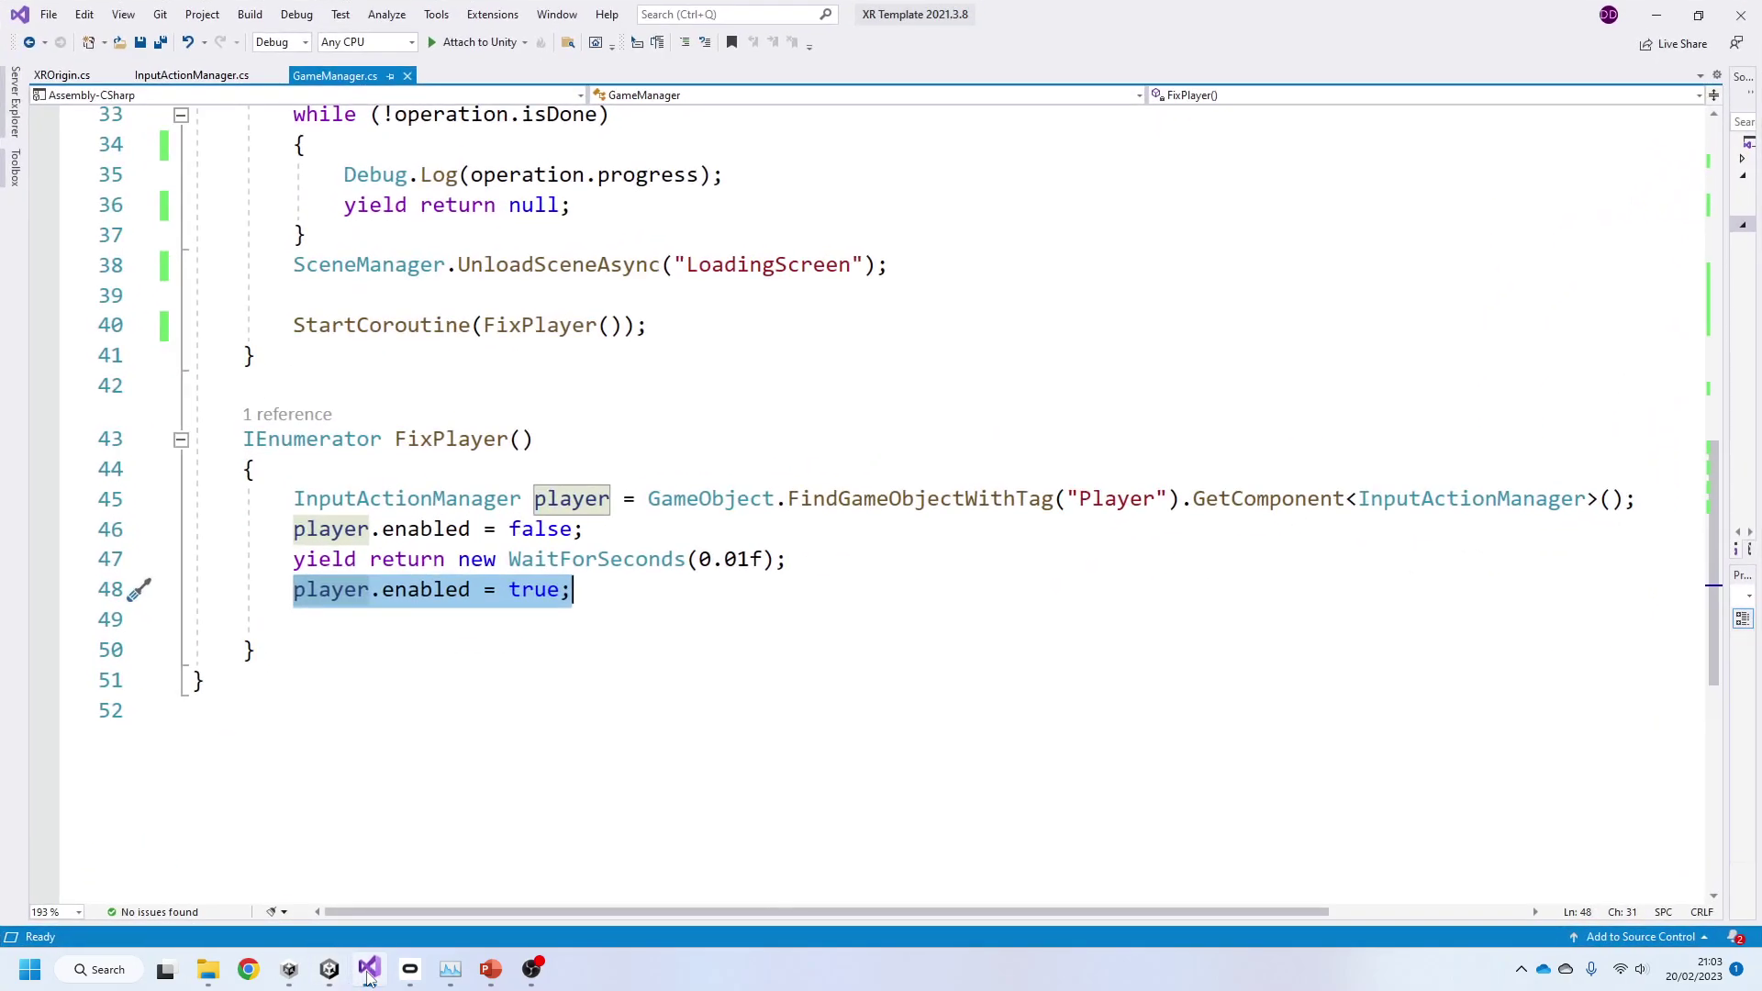
click(490, 781)
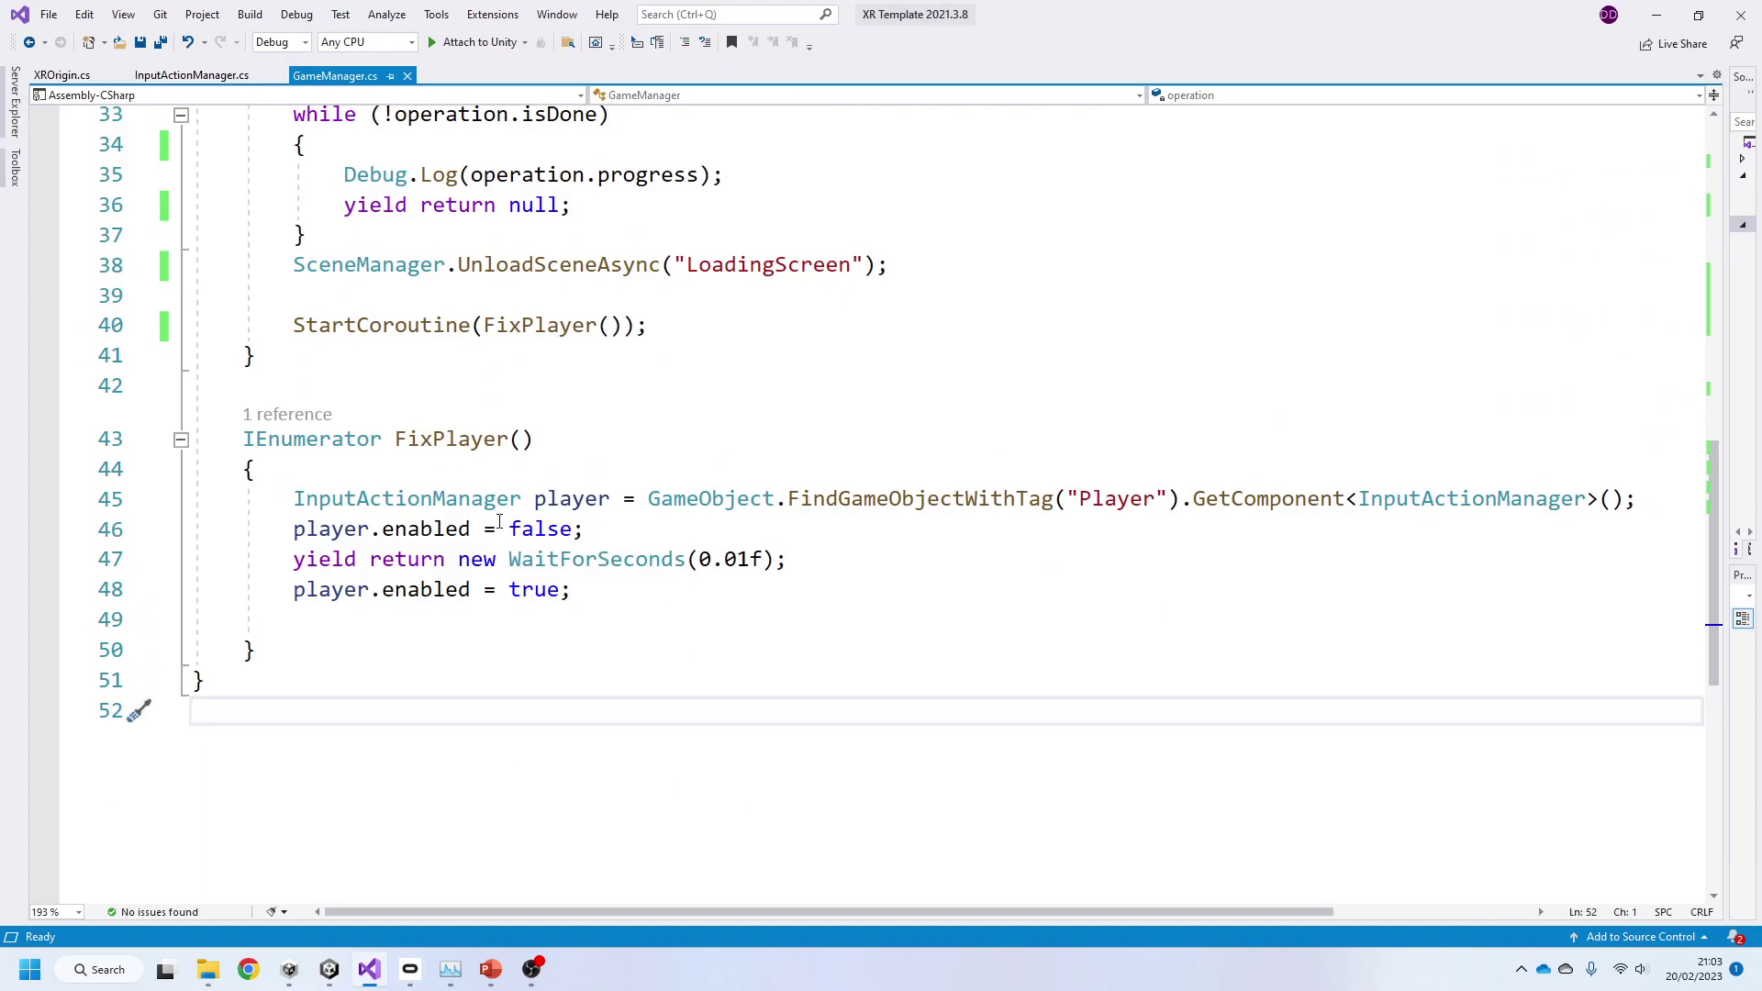
scroll(498, 521, up, 1)
drag(243, 145, 472, 144)
drag(295, 359, 895, 365)
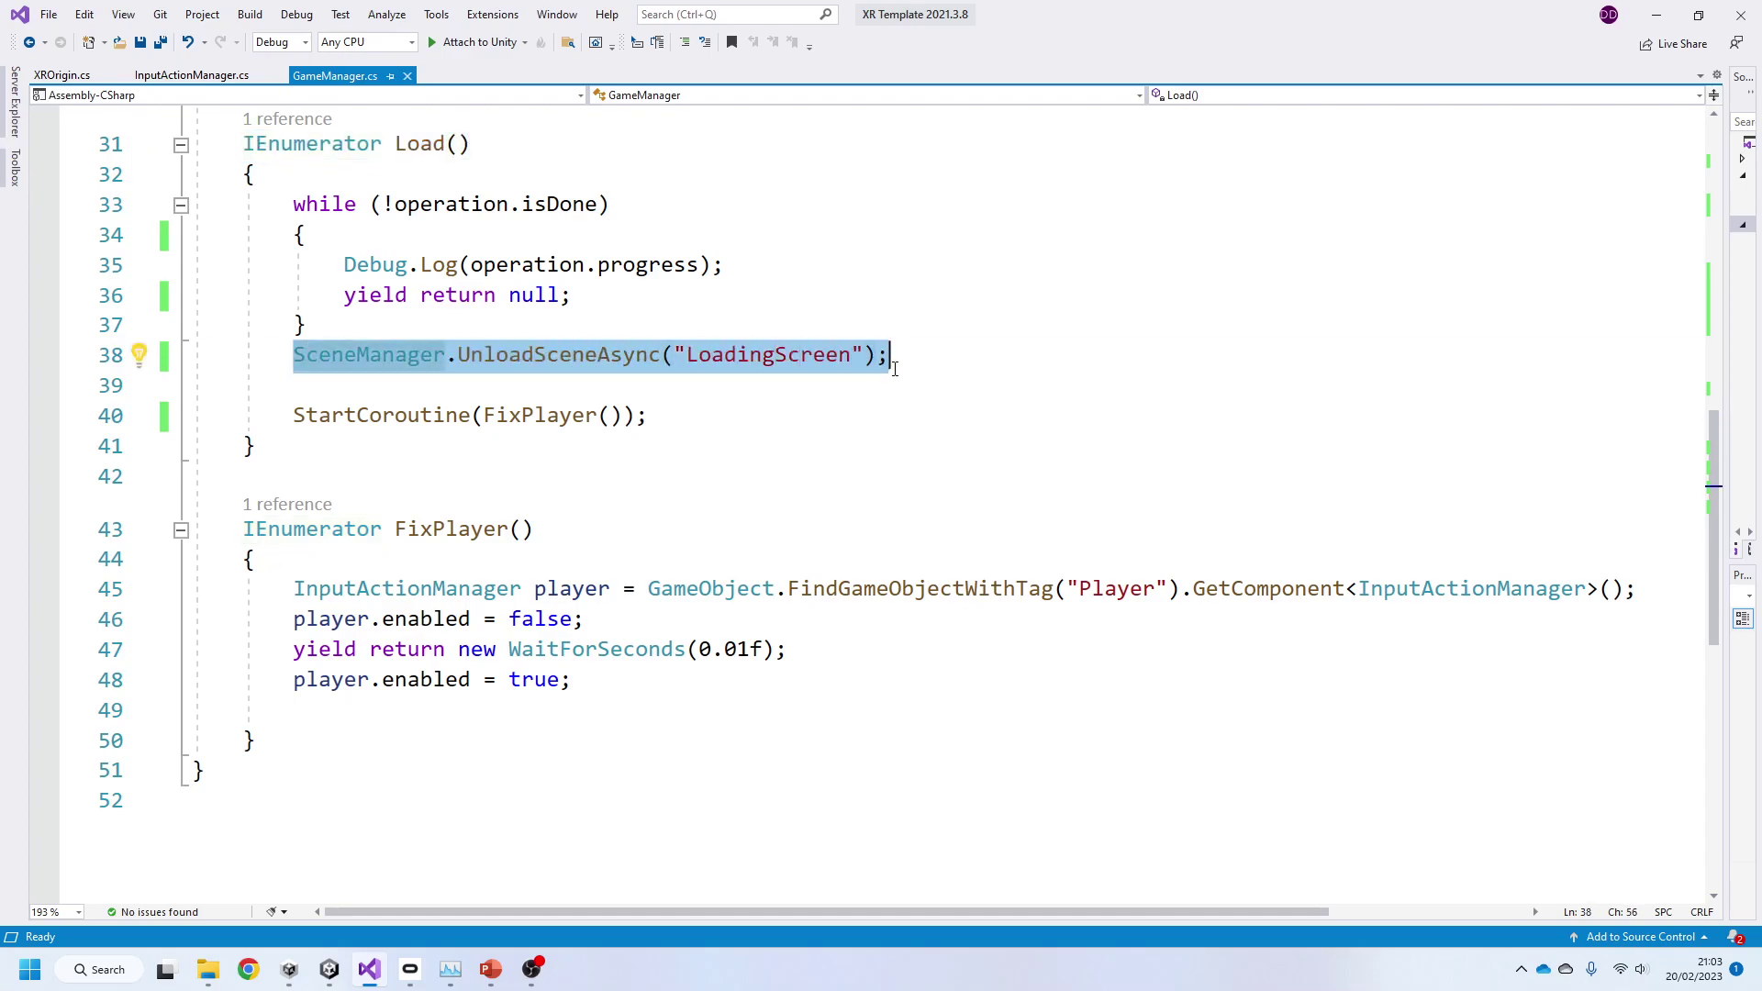
drag(293, 414, 715, 406)
Step: Go through the FixPlayer body line by line, from the player lookup to player.enabled = true
drag(294, 590, 1645, 598)
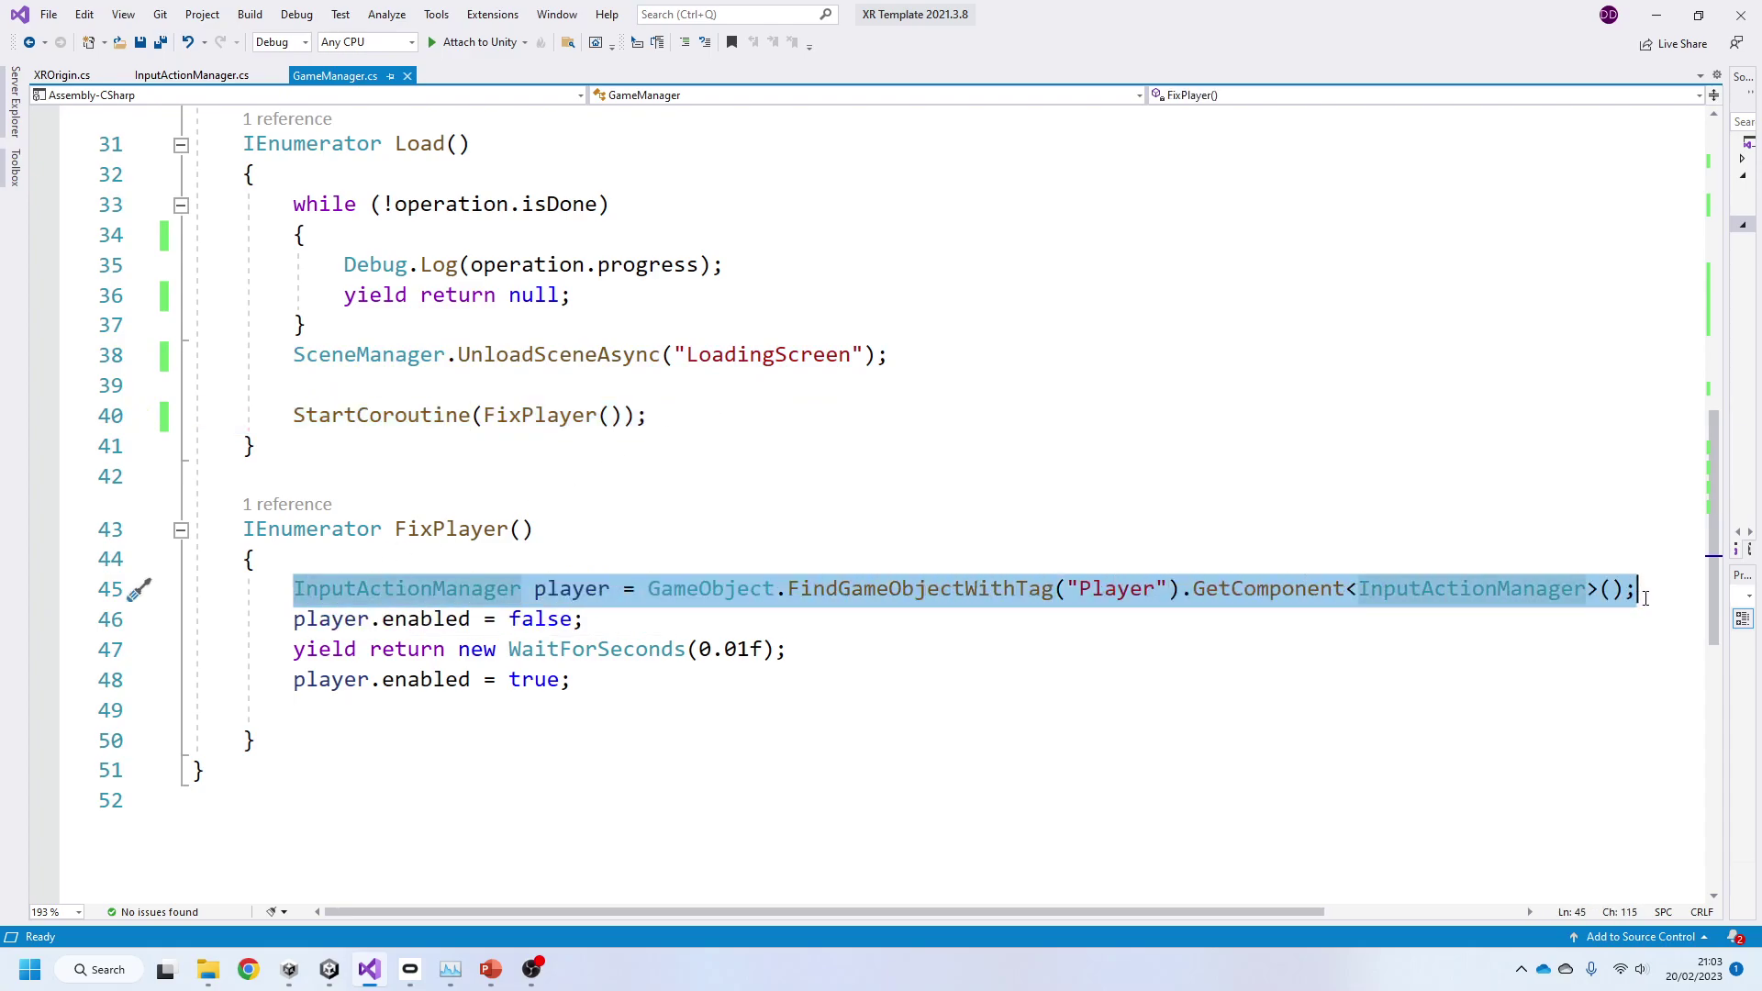
click(305, 621)
drag(294, 620, 629, 617)
drag(294, 651, 905, 657)
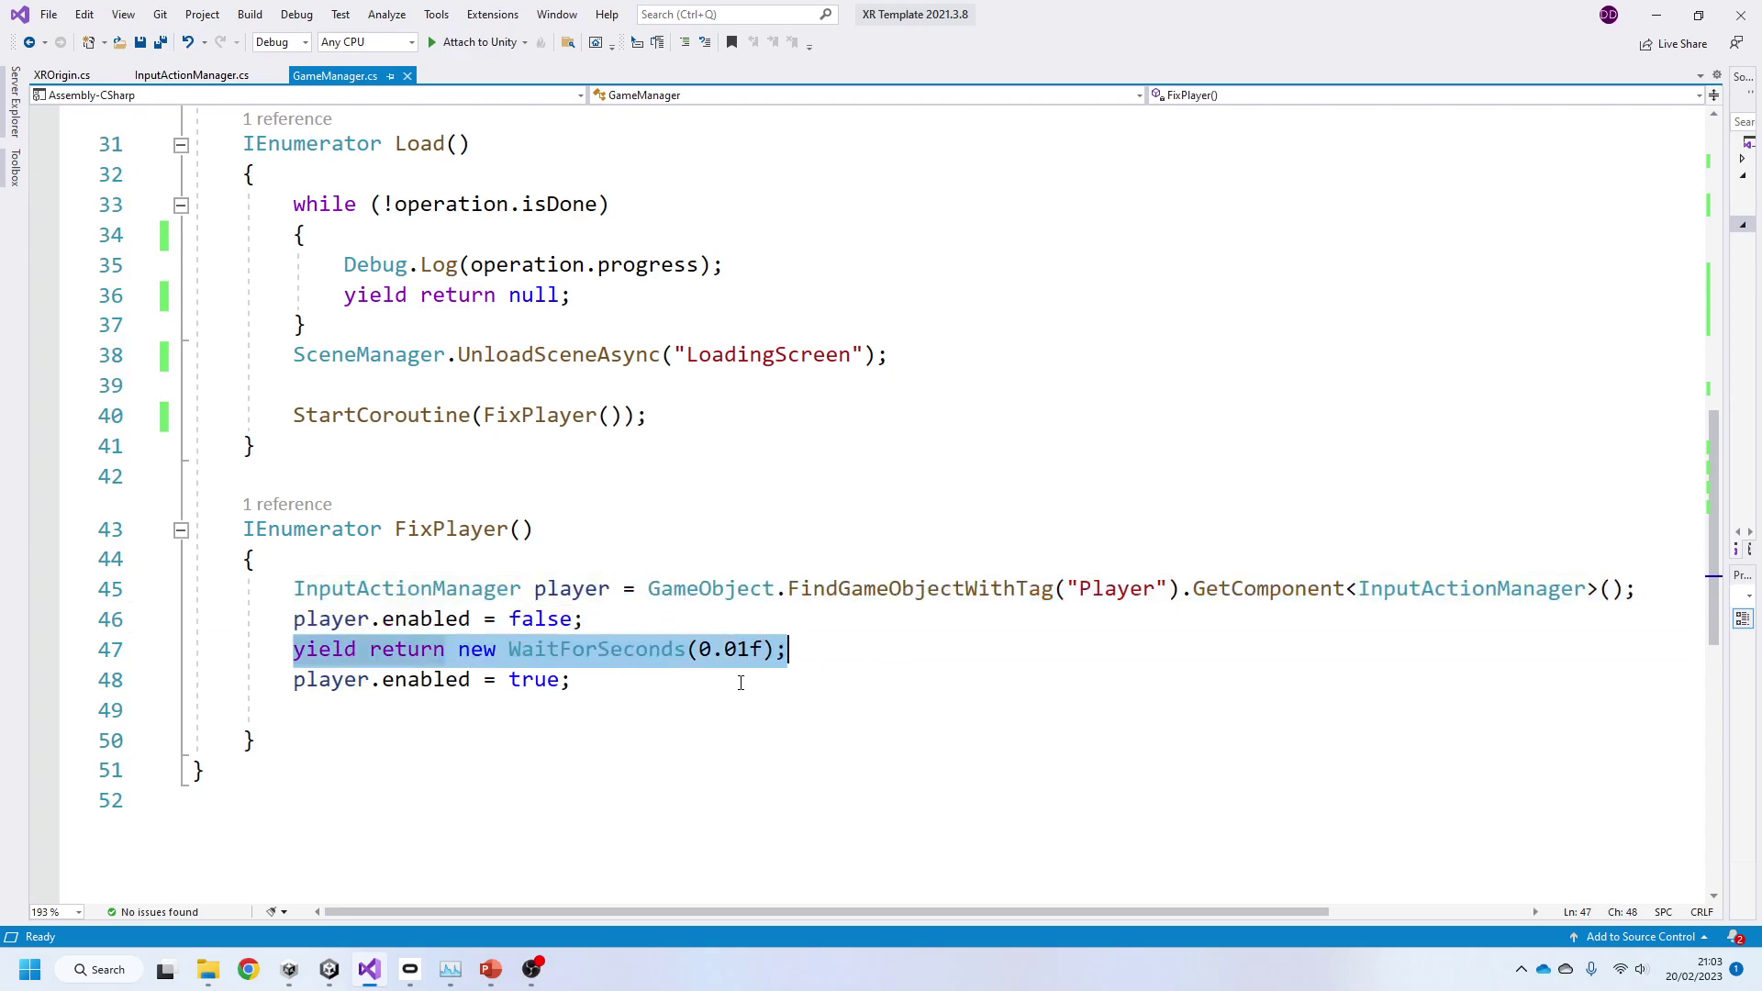
drag(294, 682, 588, 680)
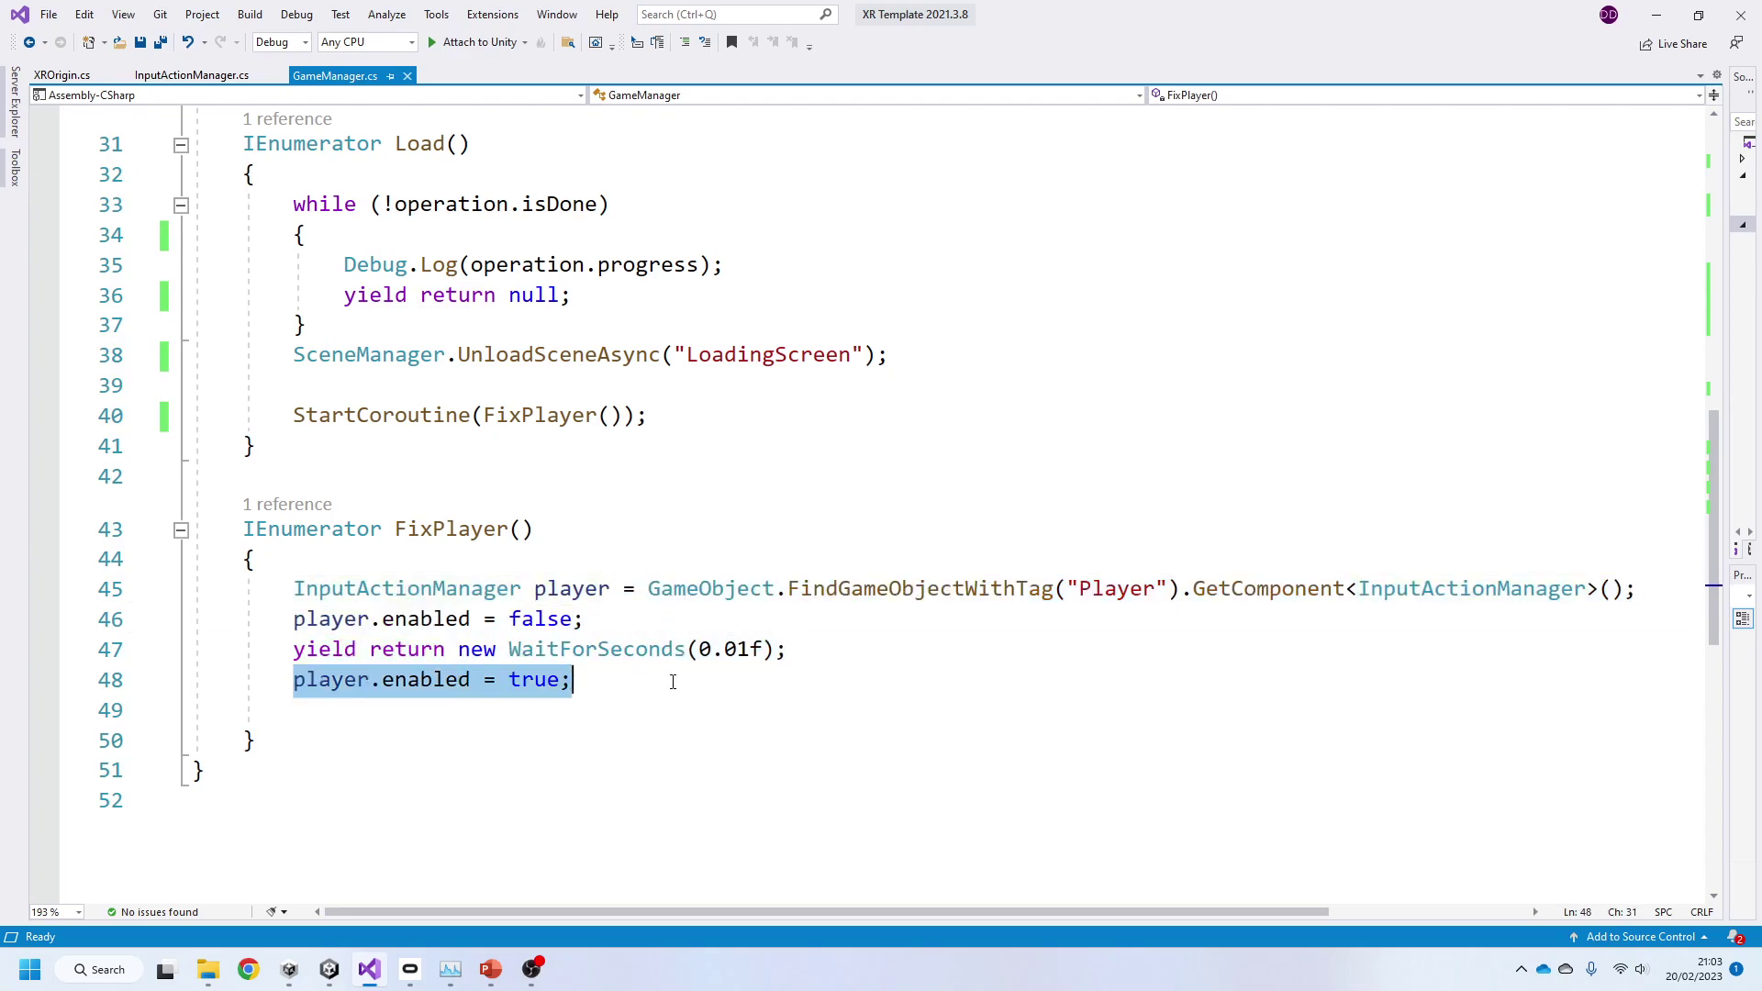
click(298, 651)
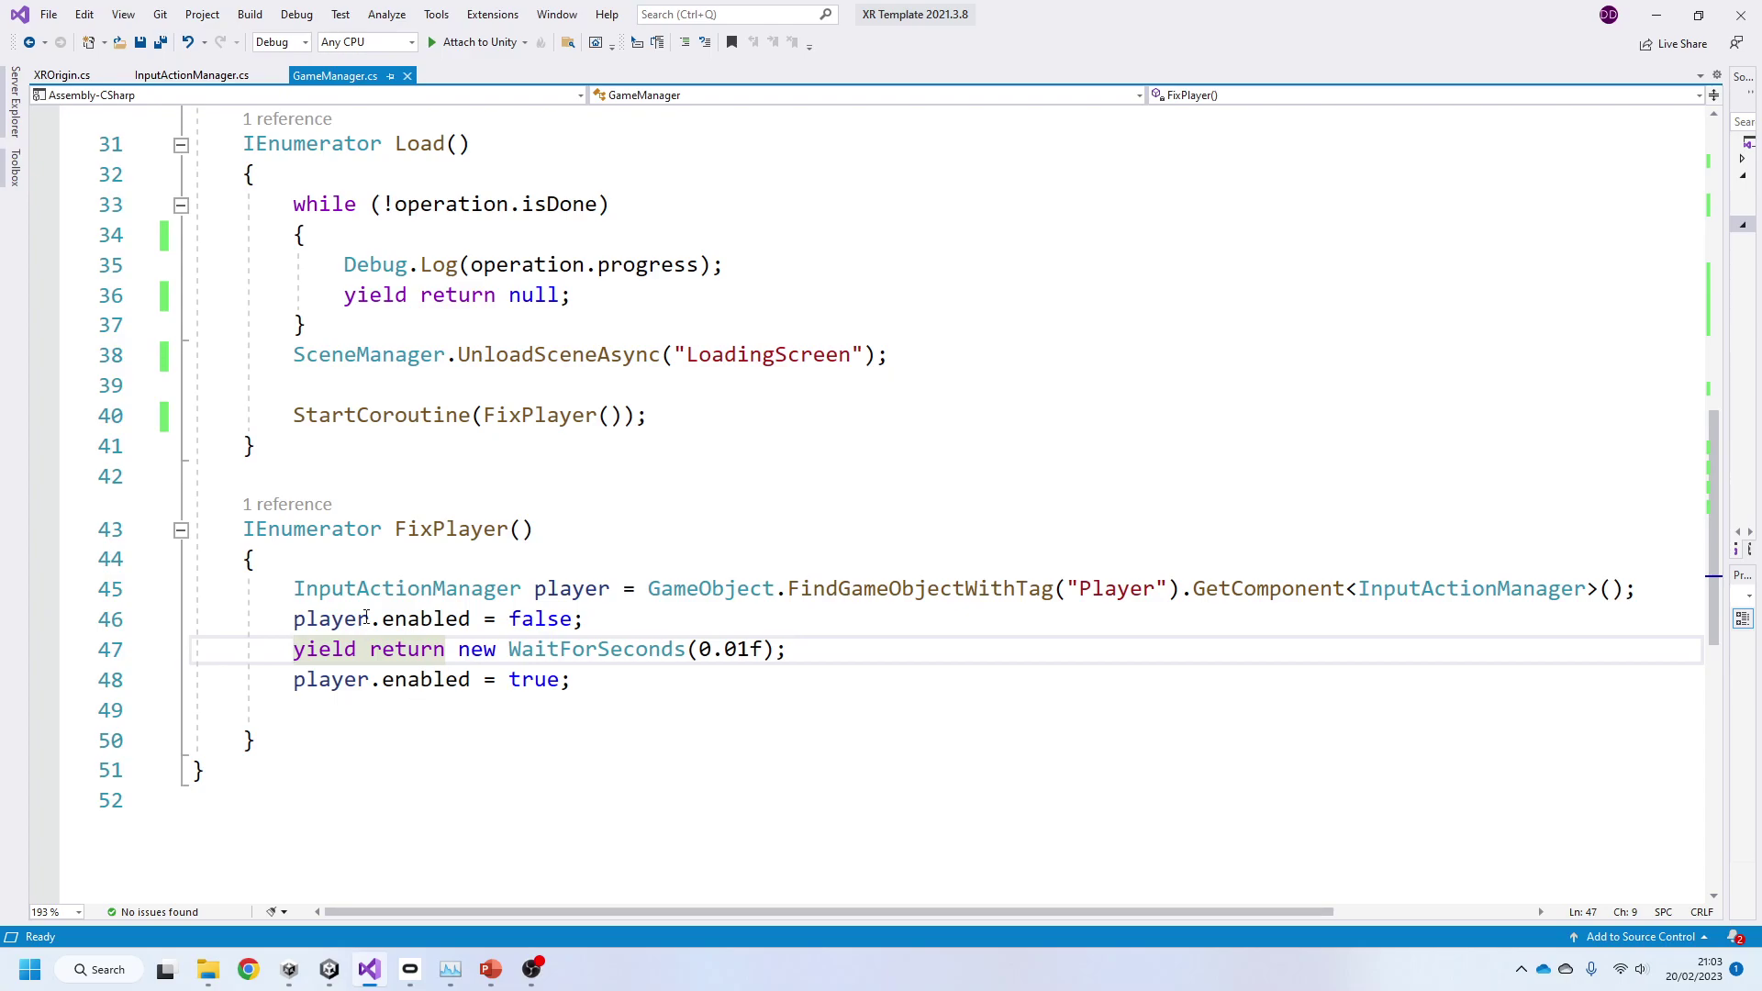
Step: Return to Unity, clear the Console and look closer at the Scary Game menu canvas in the scene
click(1657, 15)
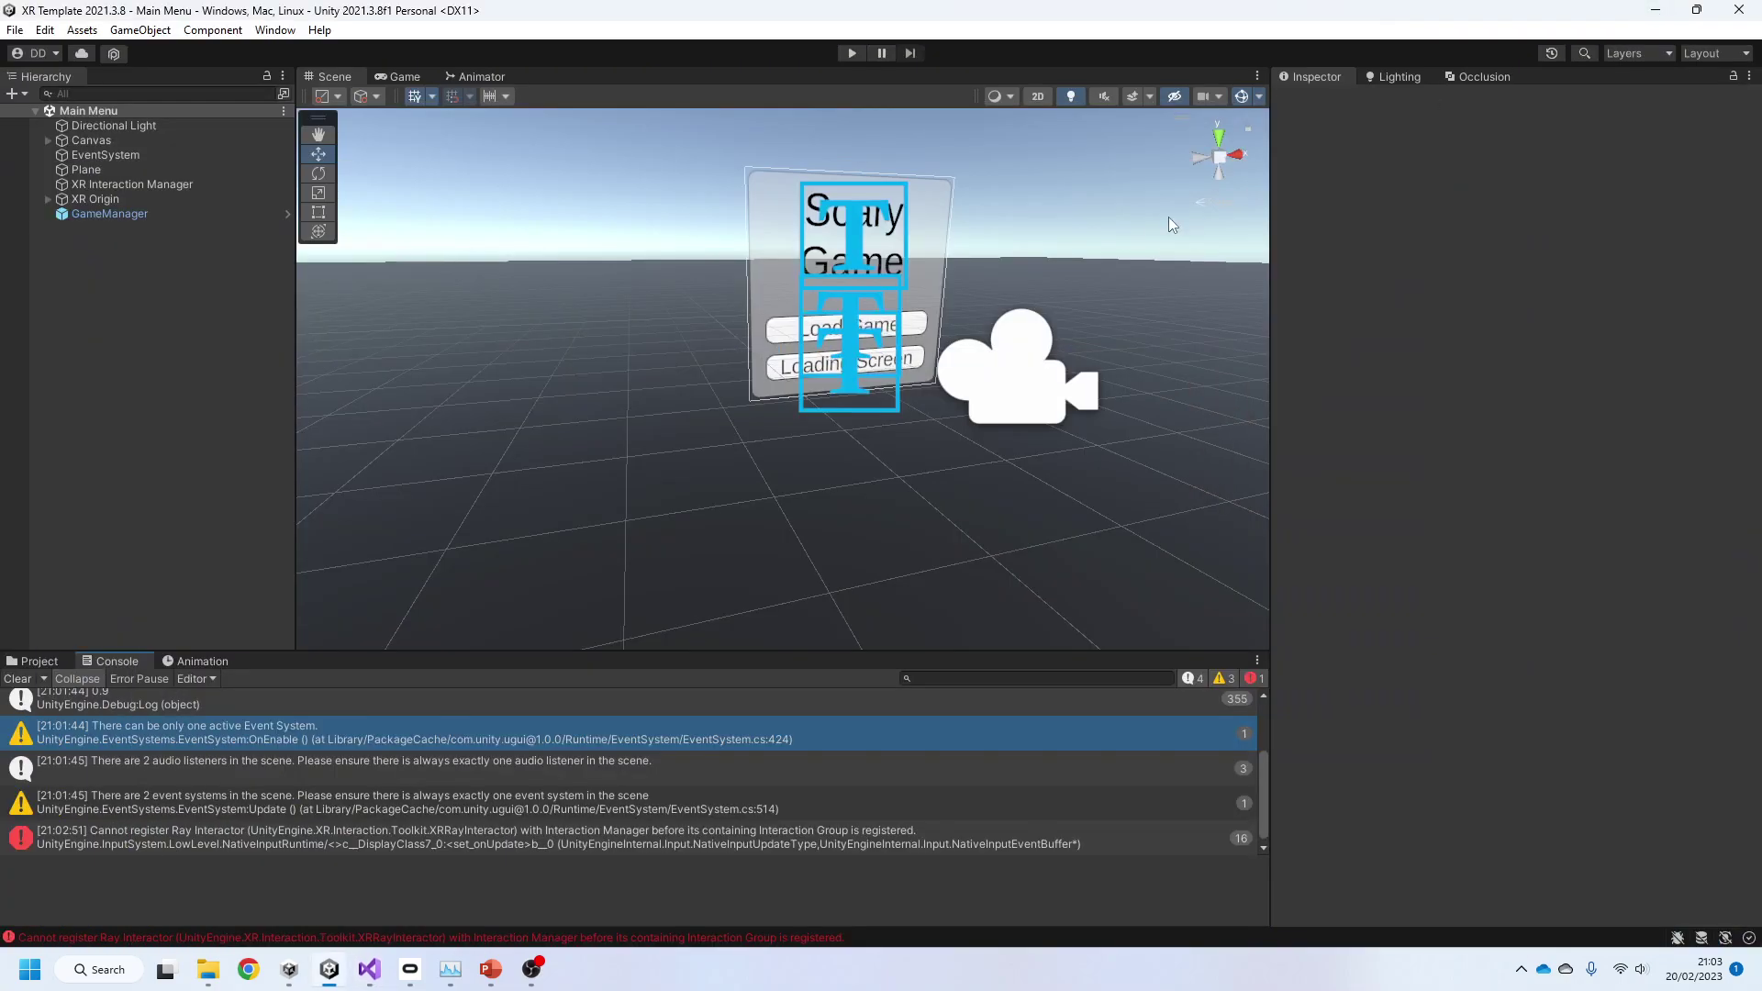
click(19, 679)
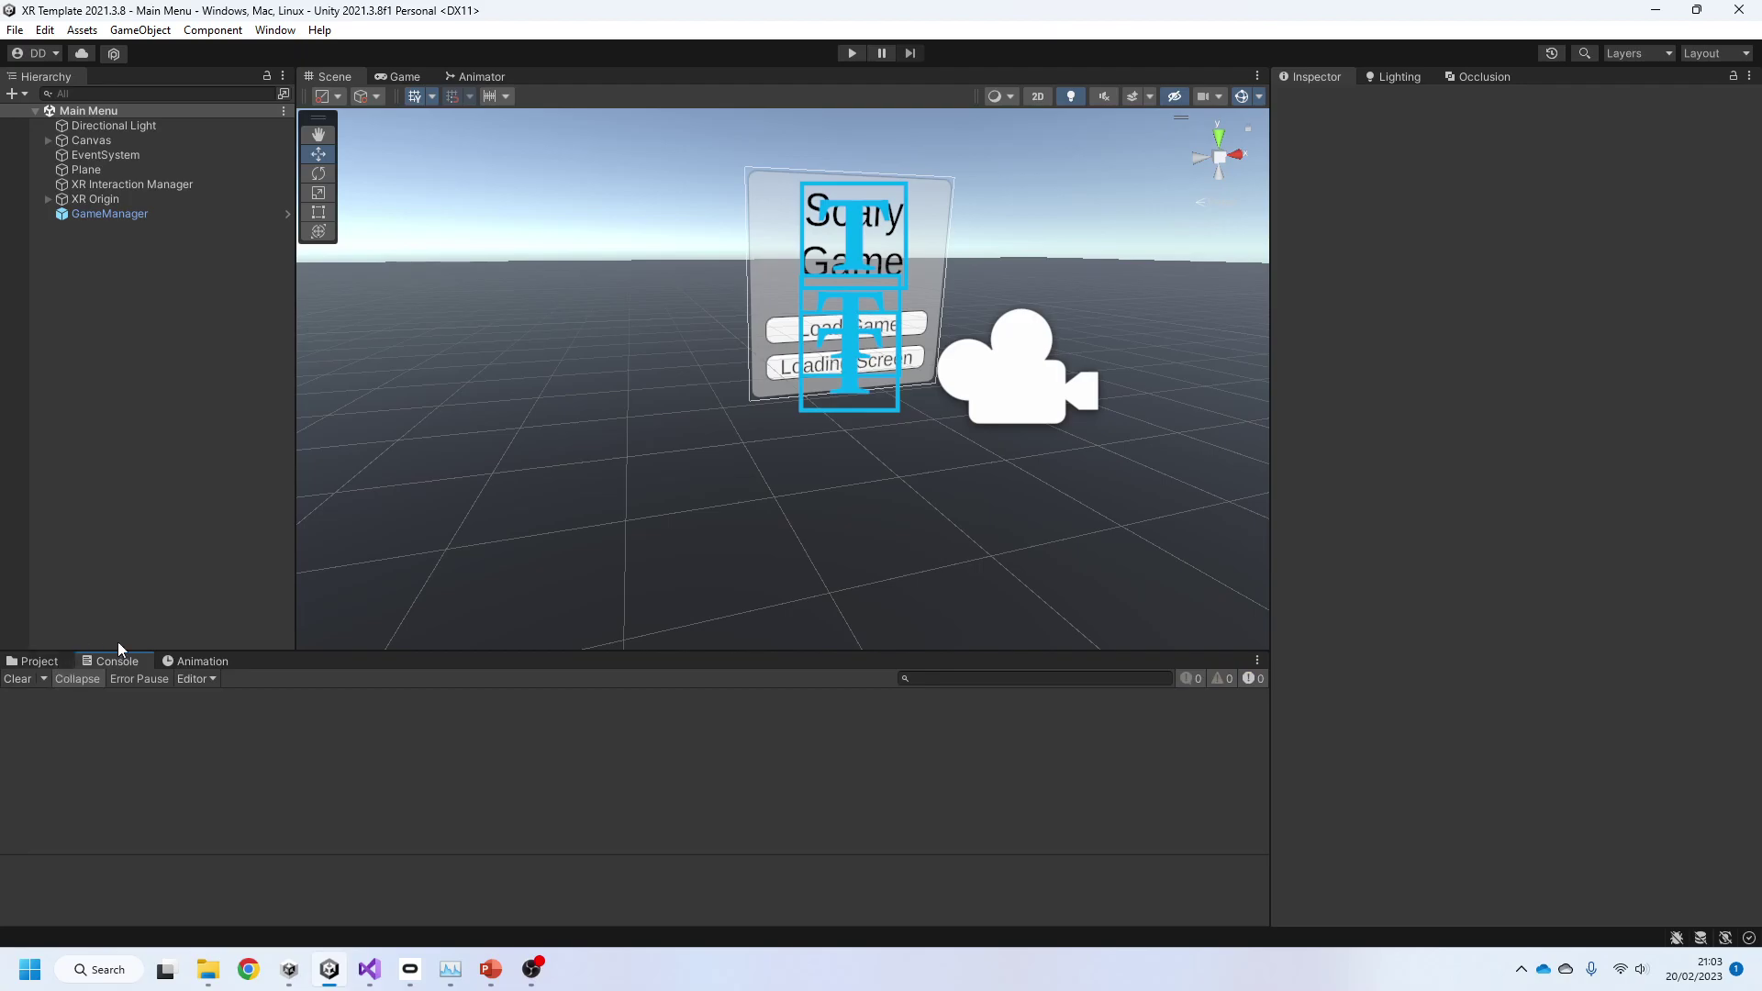
scroll(663, 453, up, 5)
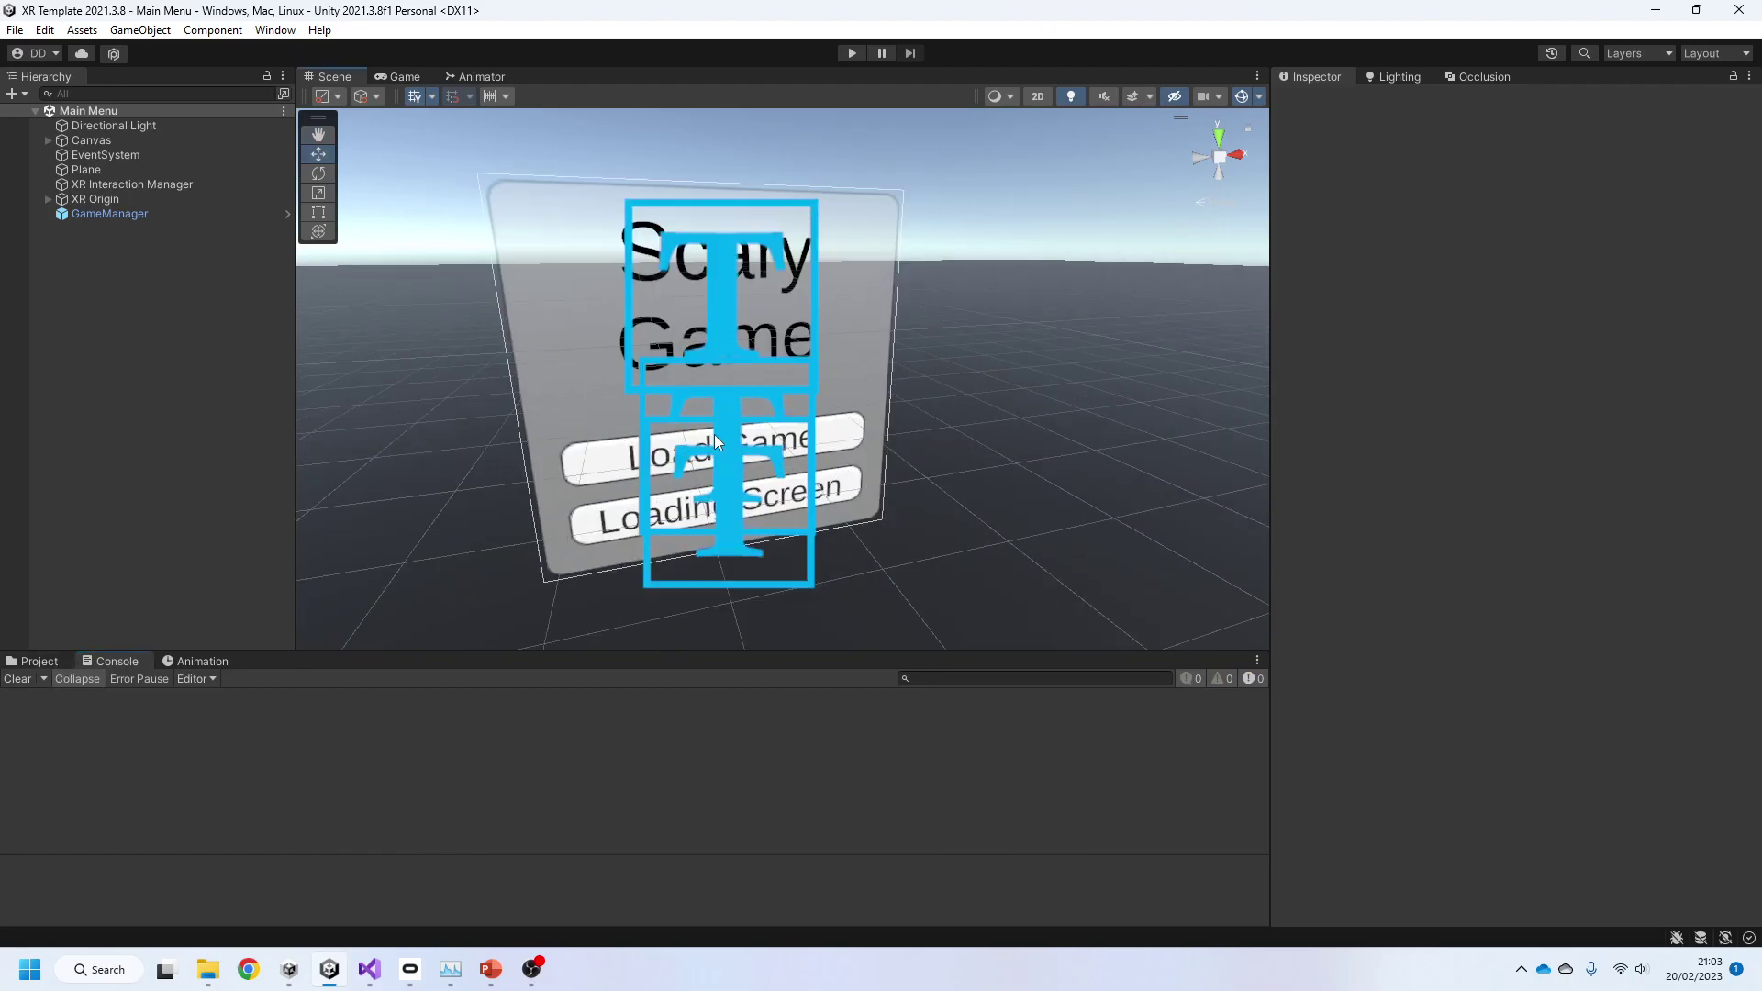